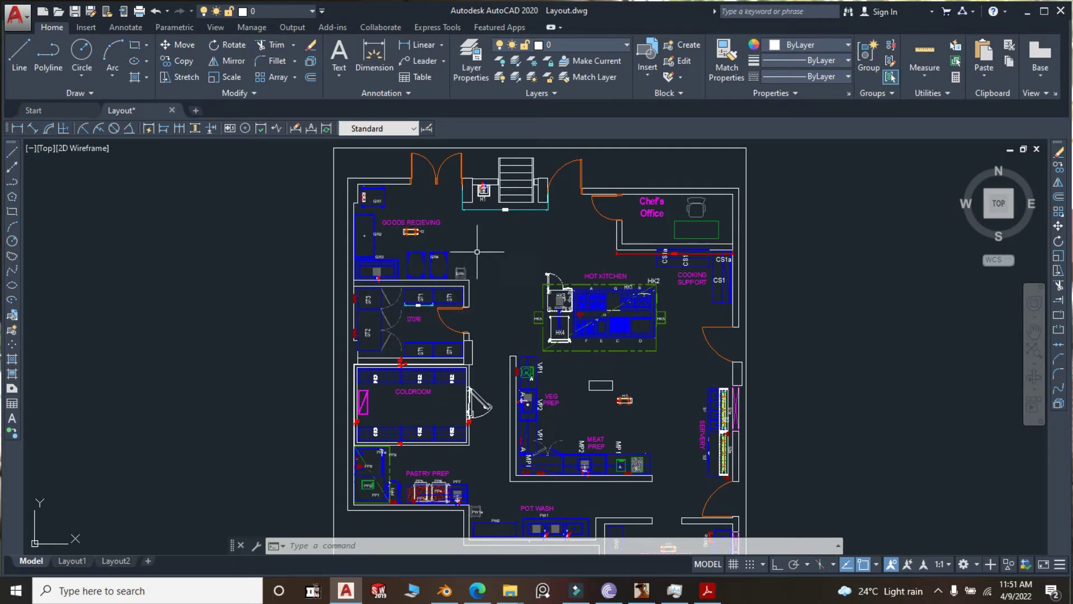
Examine the kitchen layout drawing, looking closely at the goods receiving, store and hot kitchen equipment.
left_click(411, 232)
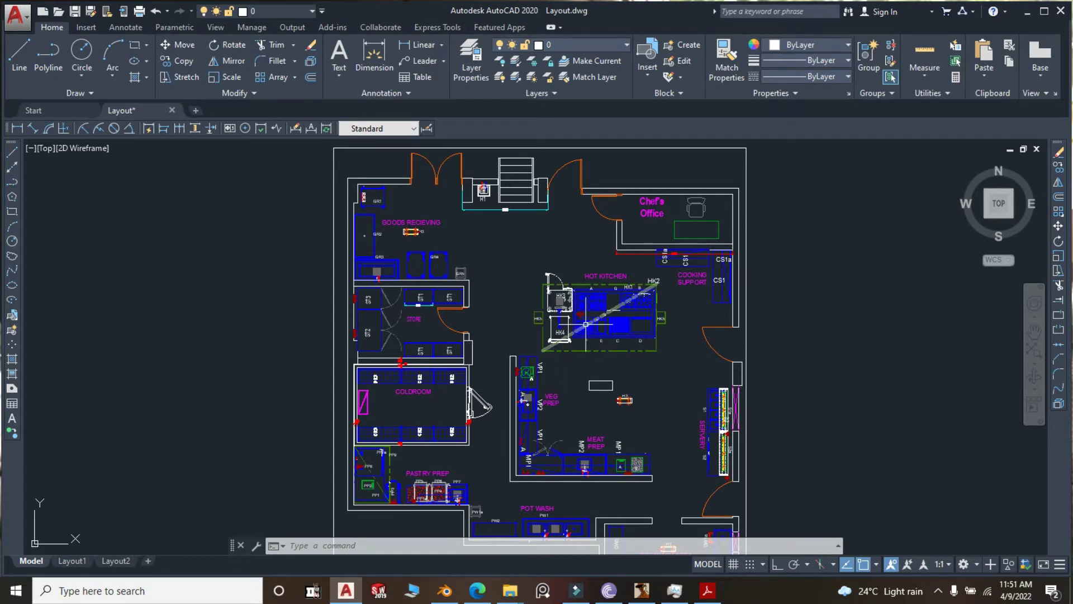
mouse_move(586, 325)
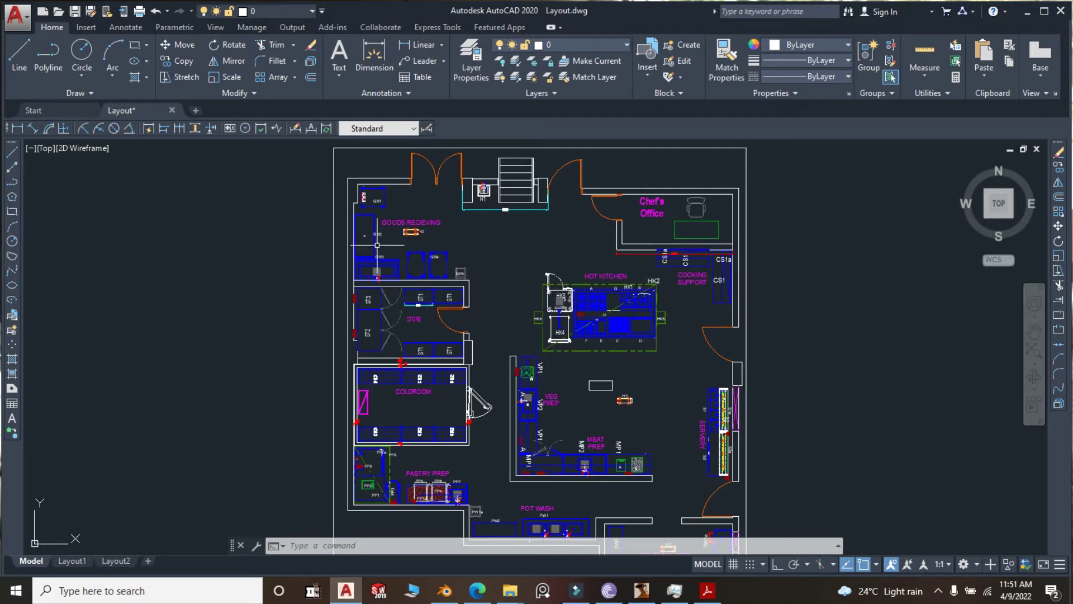
mouse_move(376, 217)
mouse_move(411, 254)
scroll(427, 329, "up", 2)
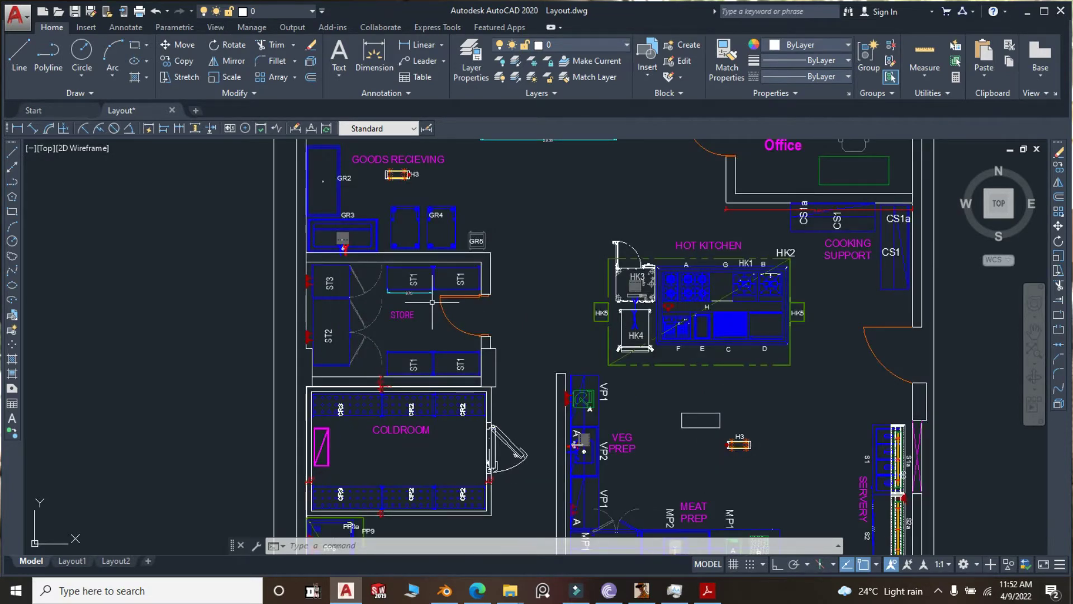
scroll(432, 302, "up", 2)
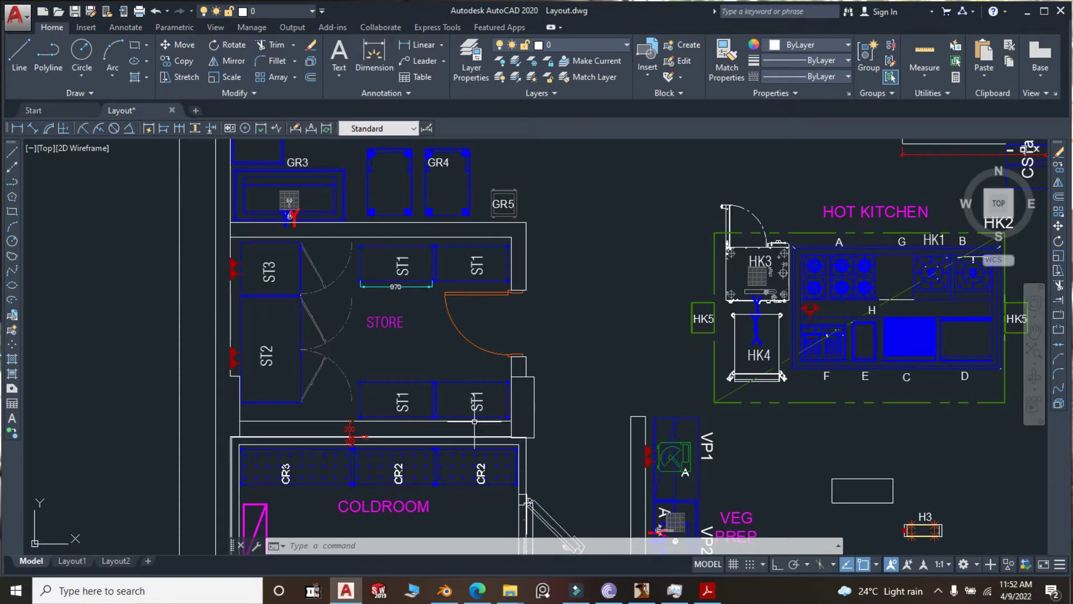
scroll(481, 338, "down", 5)
scroll(485, 425, "up", 3)
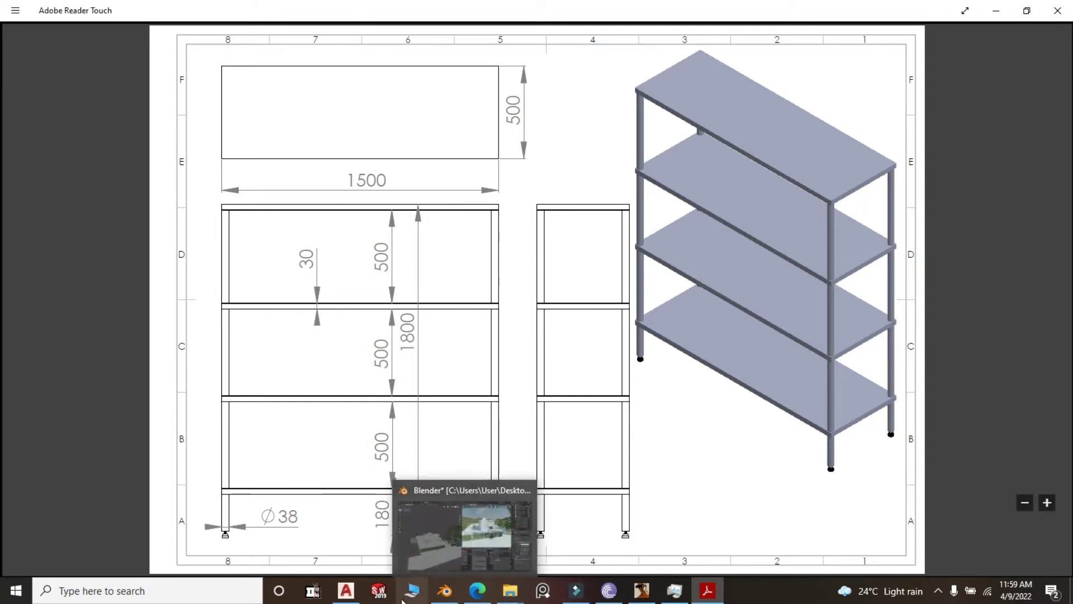
Launch SOLIDWORKS 2019 and create a new part from the Part2 template.
left_click(381, 593)
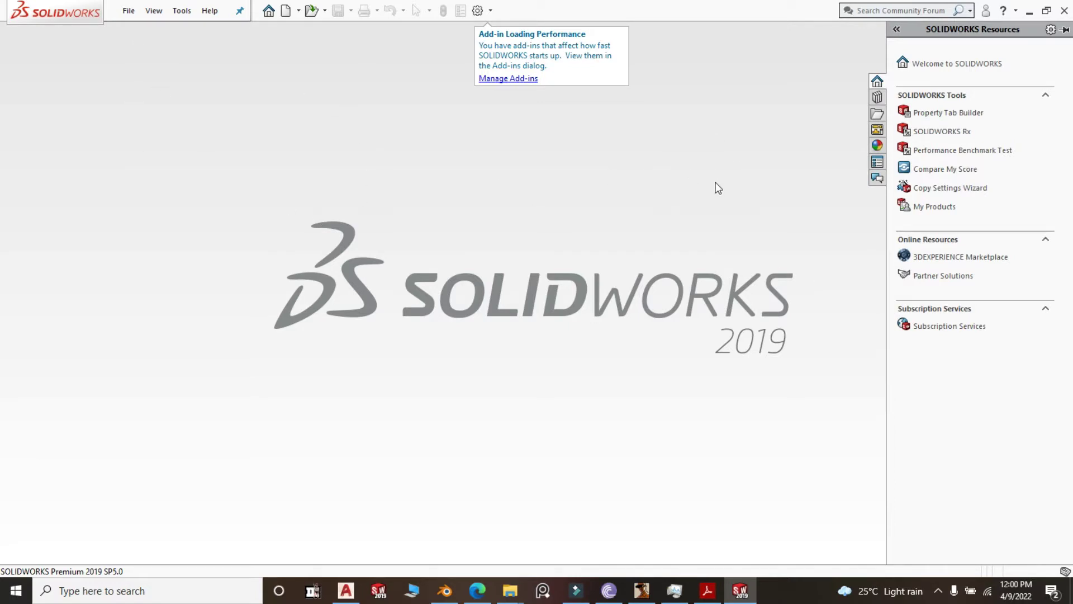
left_click(130, 11)
left_click(145, 34)
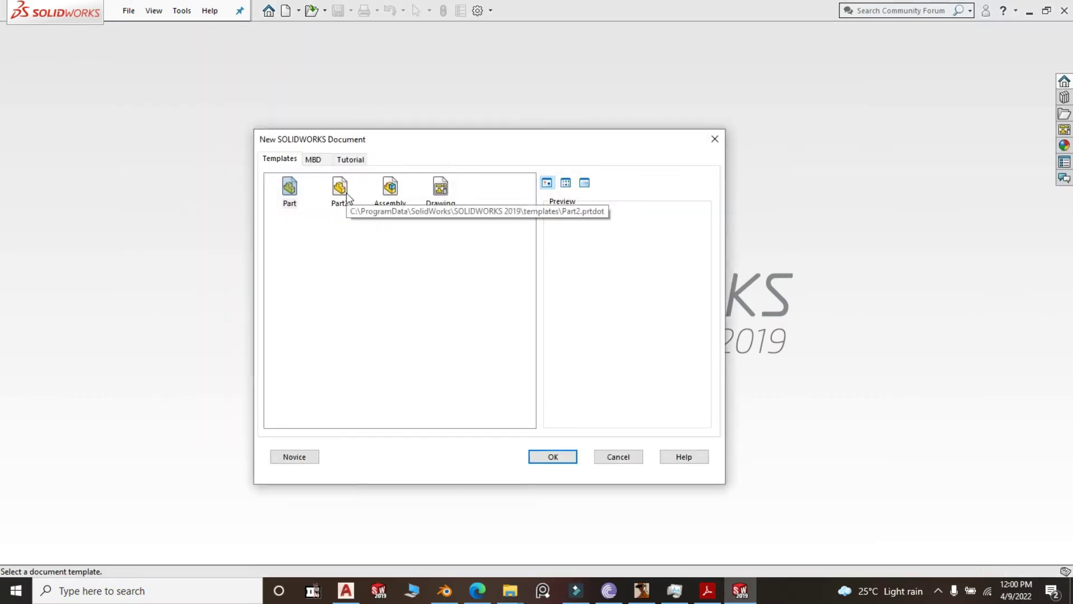
left_click(343, 191)
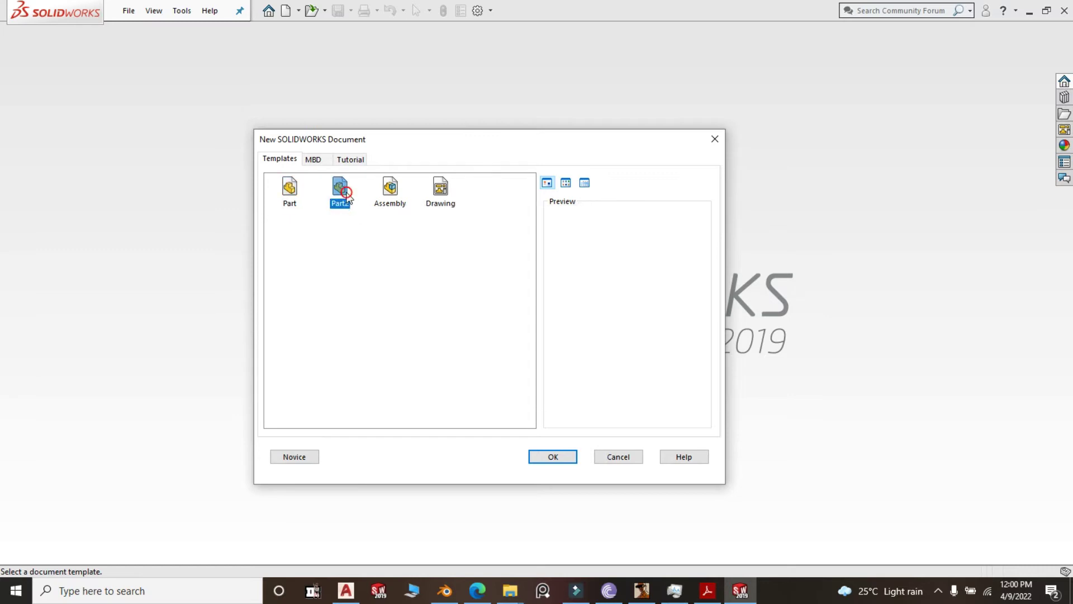
left_click(569, 461)
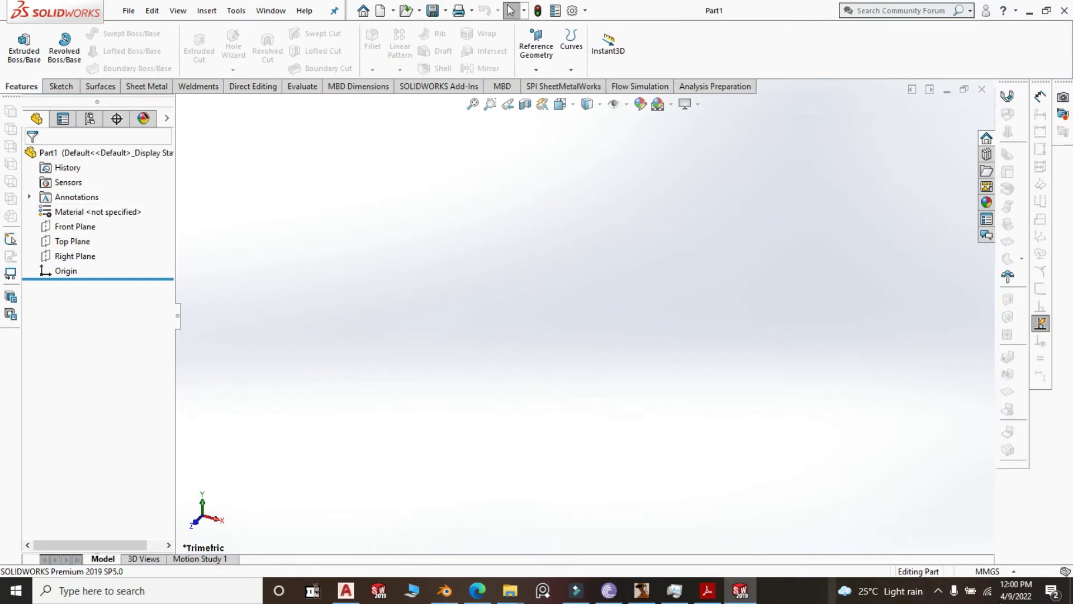
Sketch a center rectangle about 250 by 122 mm on the Top Plane, centred on the origin.
left_click(58, 244)
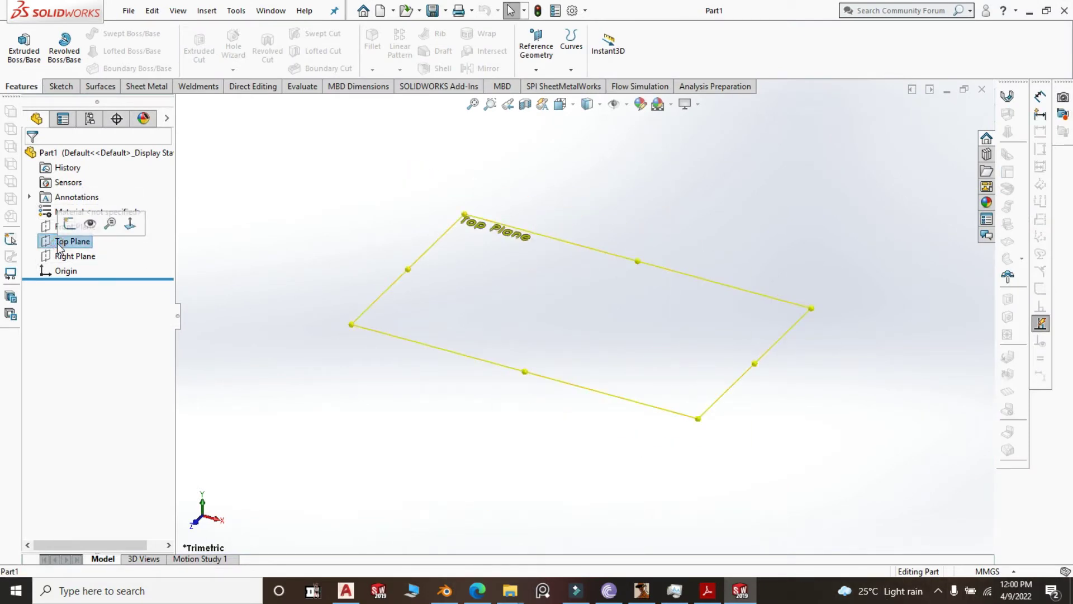
left_click(69, 223)
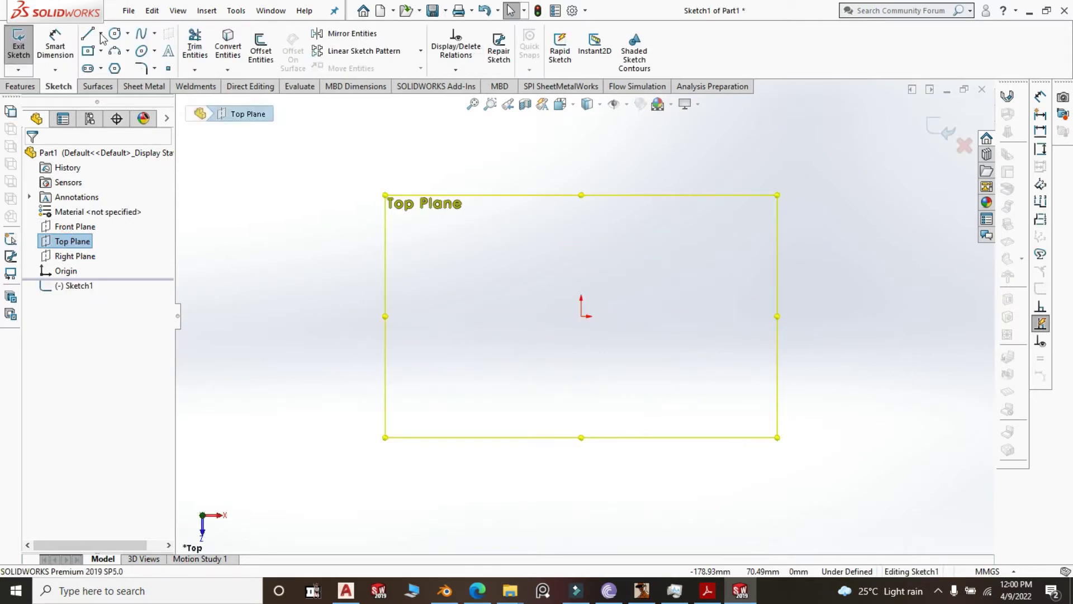
left_click(88, 51)
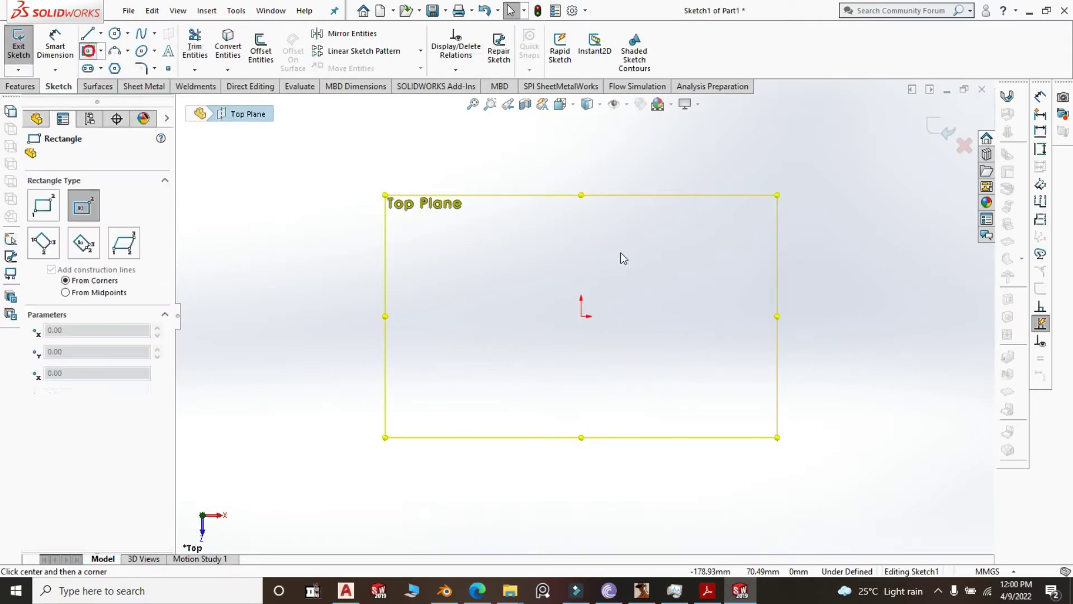
left_click(583, 316)
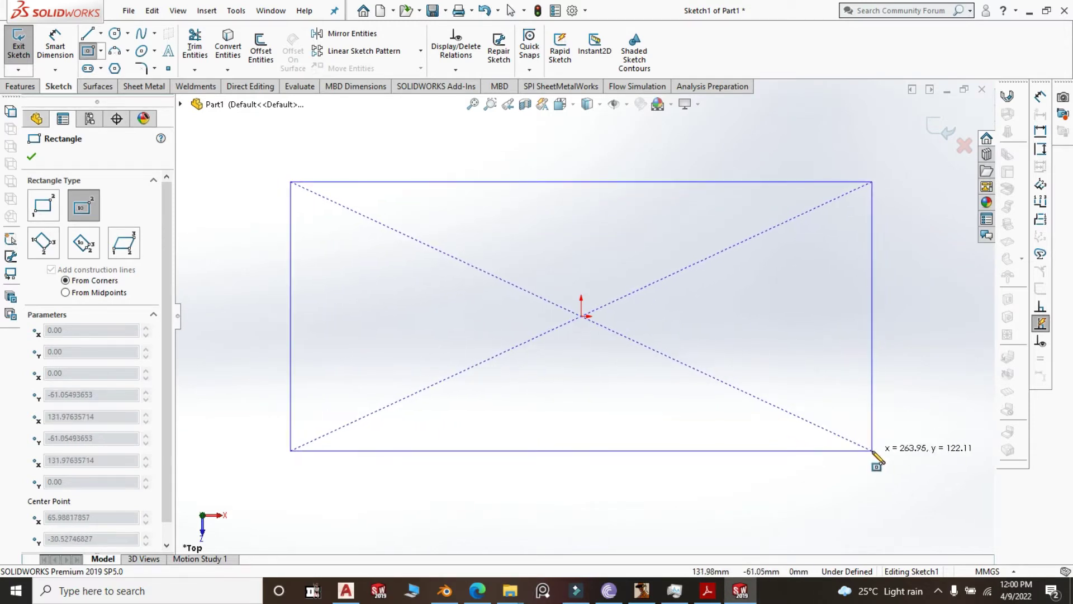
left_click(857, 450)
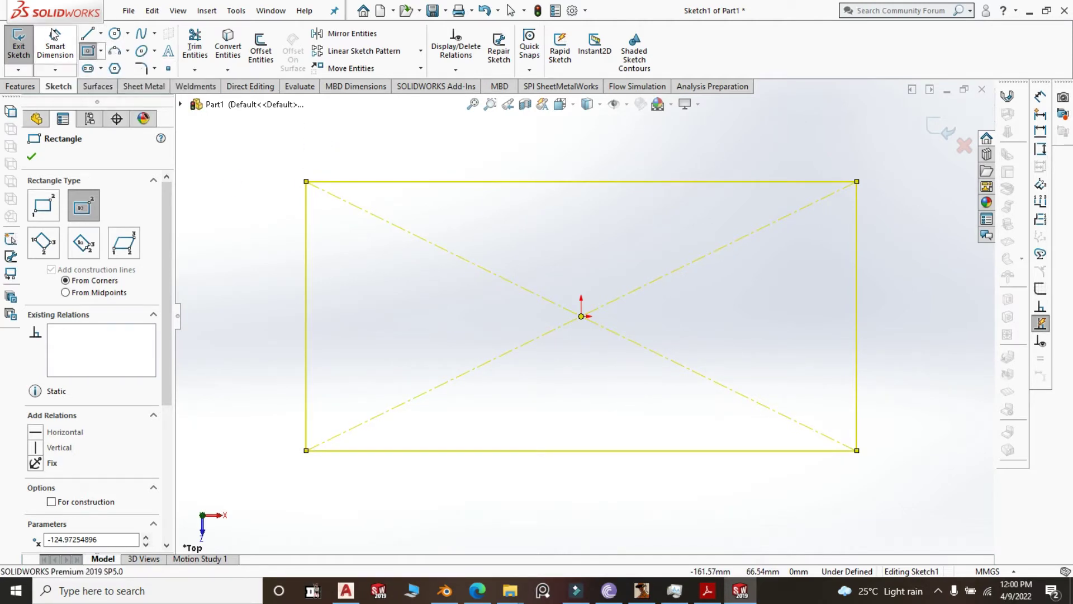
Dimension the rectangle with Smart Dimension, 500 mm for the vertical side and 1500 mm for the horizontal side.
left_click(54, 48)
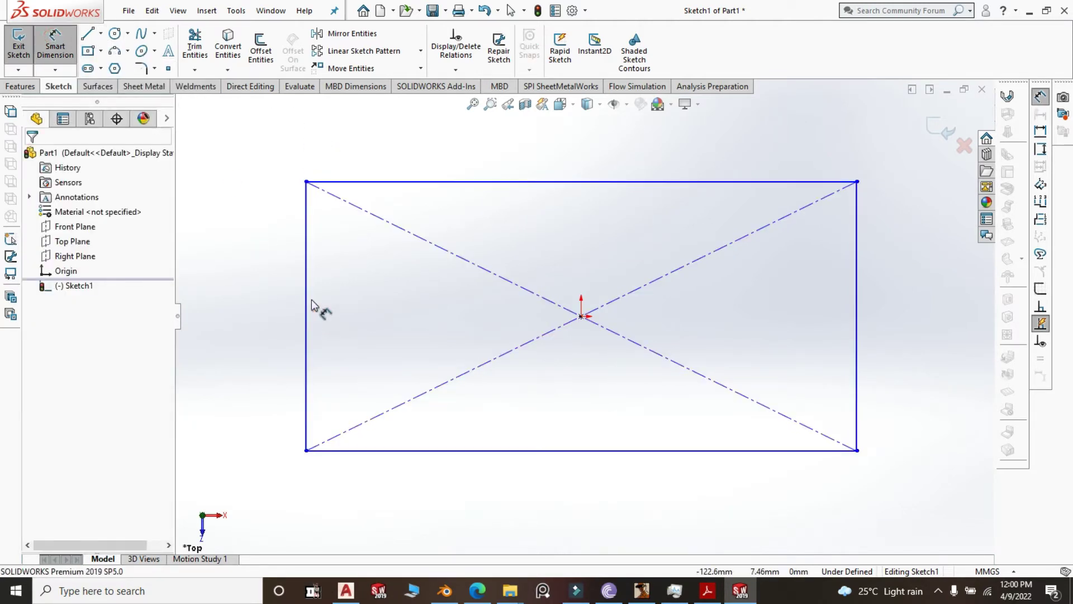
left_click(306, 307)
left_click(270, 314)
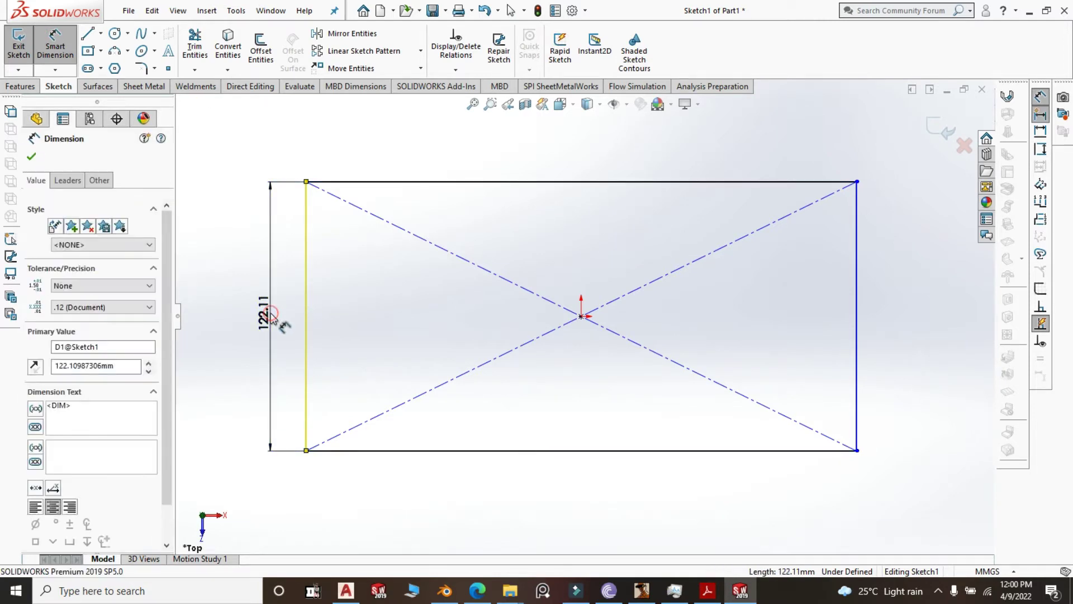
type("500")
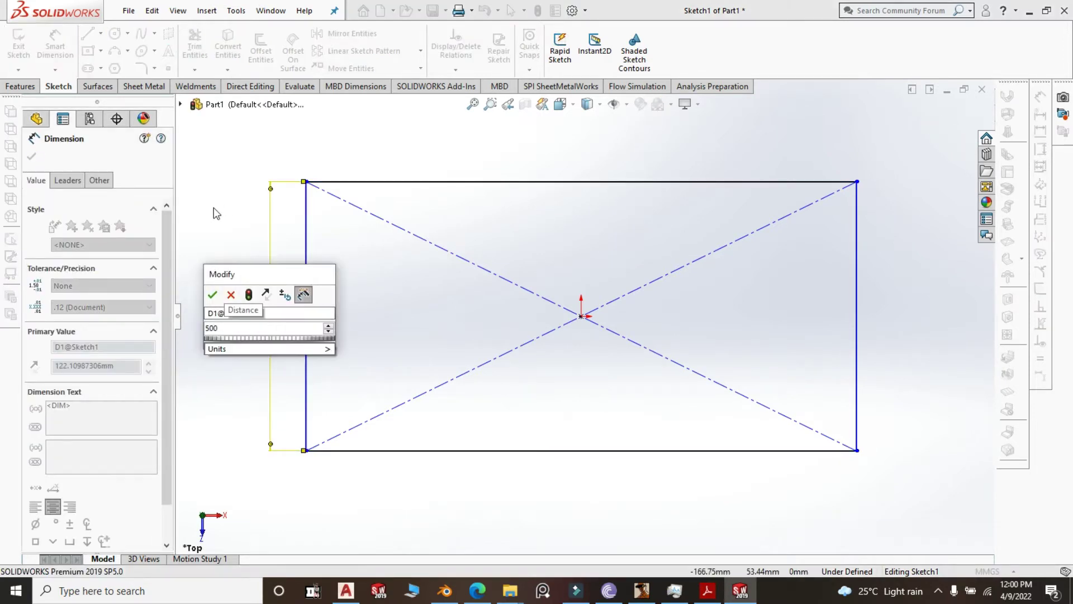
left_click(212, 295)
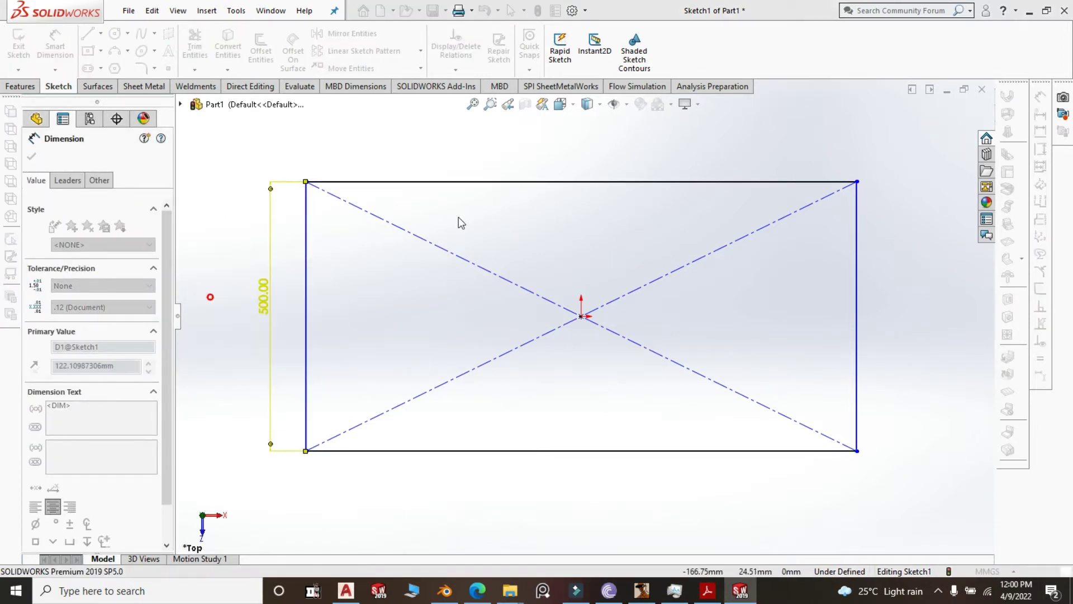
left_click(591, 182)
left_click(587, 161)
type("1500")
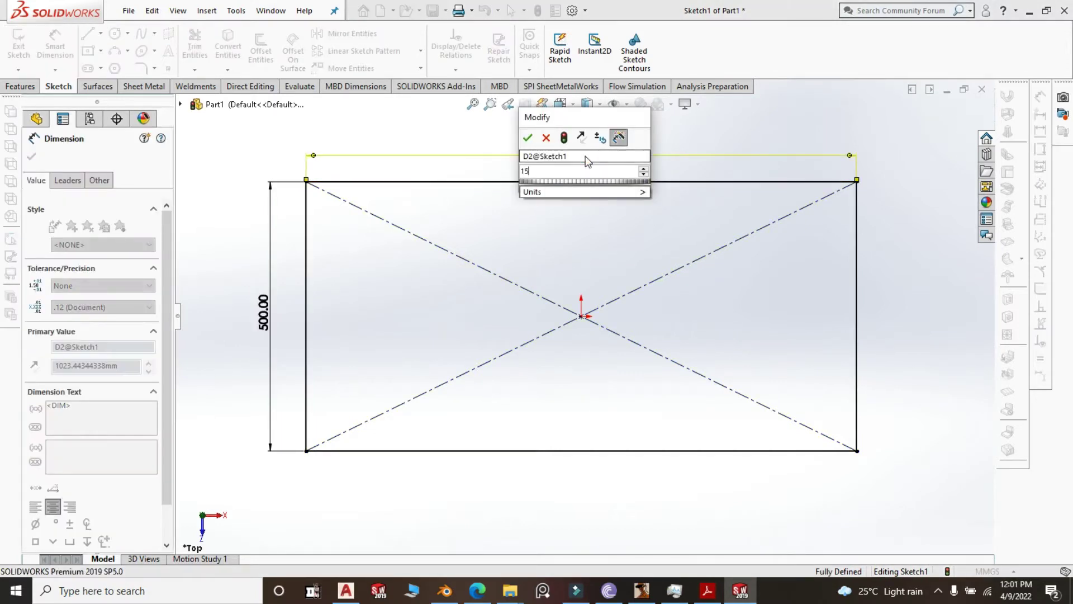
left_click(528, 137)
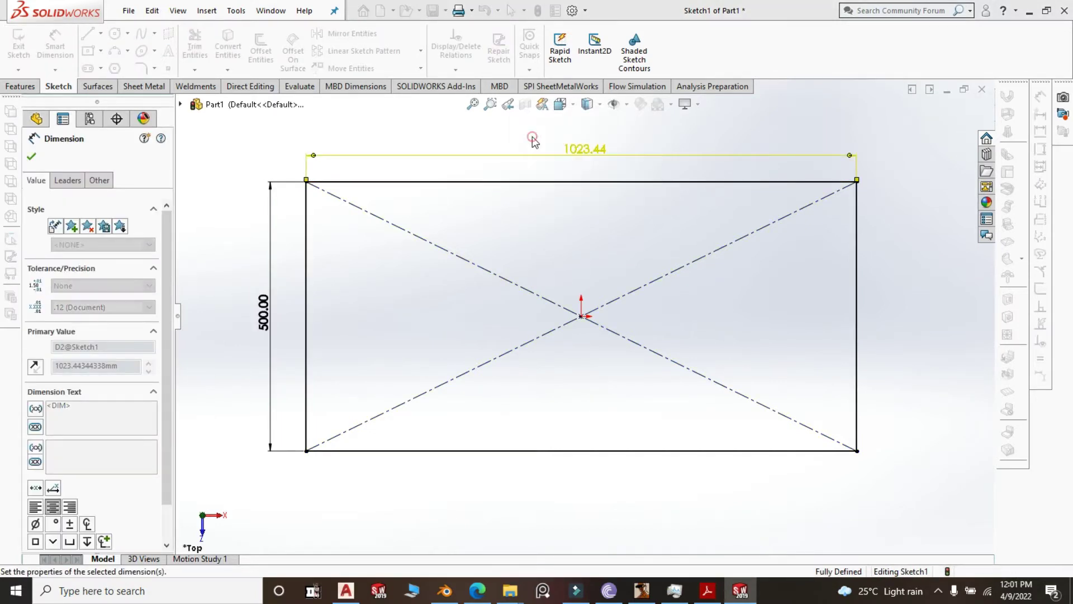
Create a sheet metal base flange from the rectangle with a thickness of 1.20 mm and a K-Factor of 0.5.
left_click(155, 87)
left_click(34, 41)
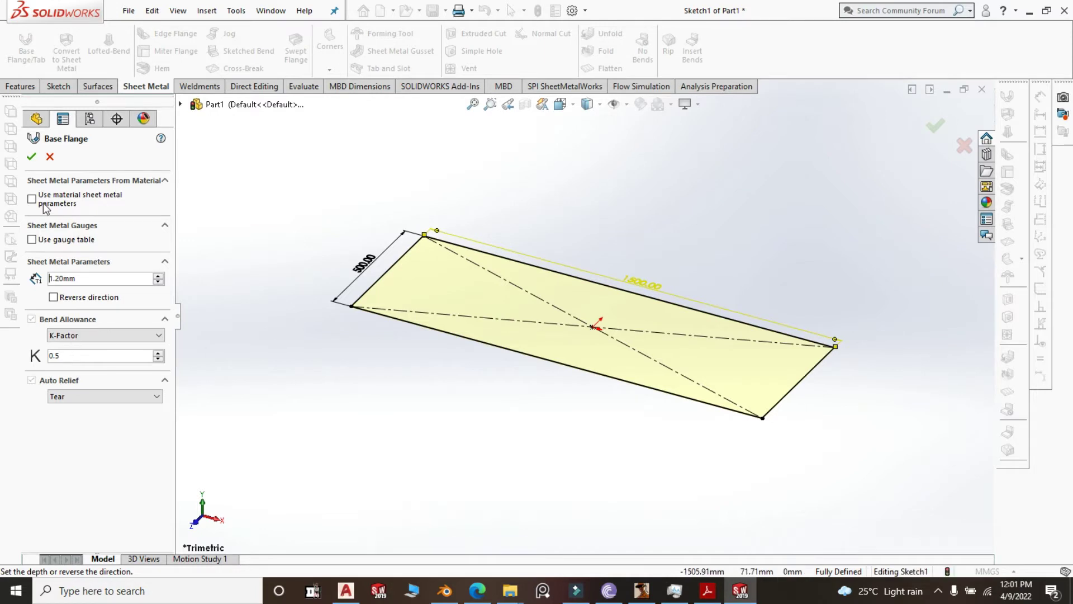
left_click(31, 157)
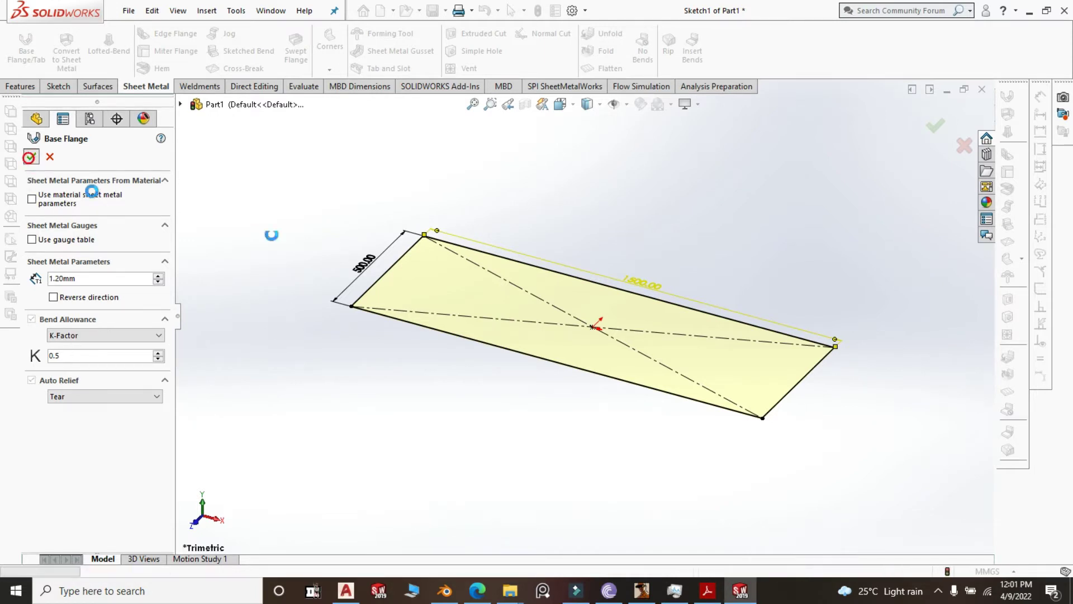
left_click(844, 280)
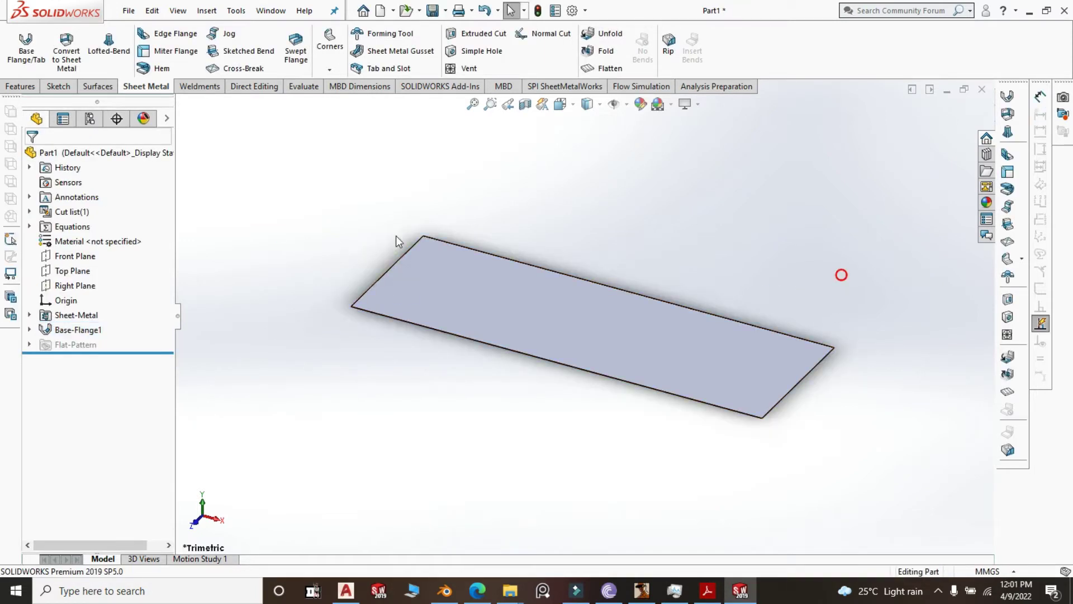
Add 90-degree edge flanges 30 mm long, pointing downward, along all four edges of the shelf plate.
left_click(167, 34)
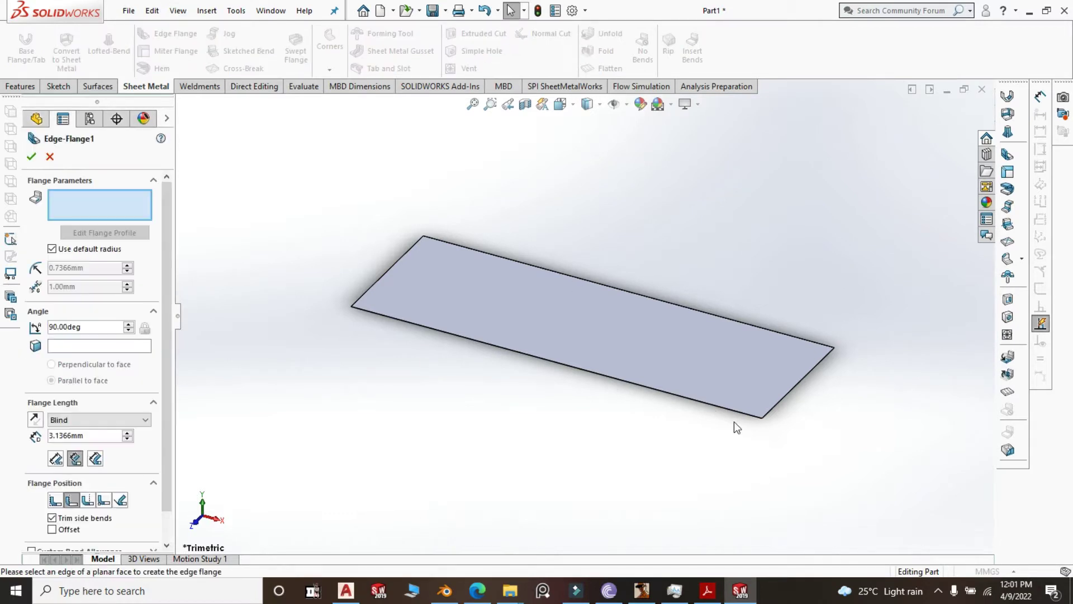
scroll(736, 431, "down", 5)
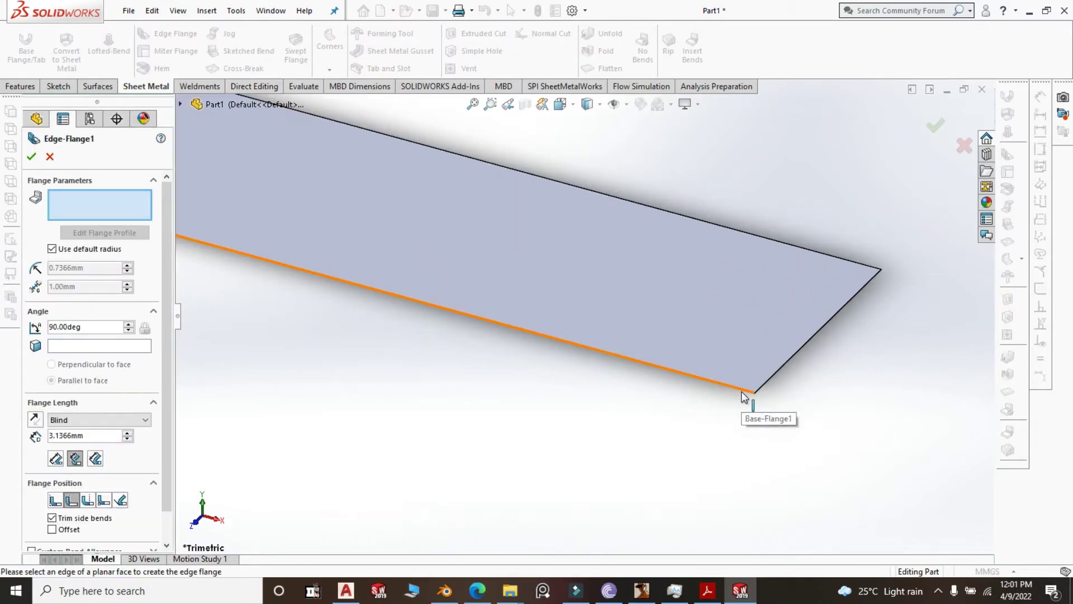
left_click(744, 396)
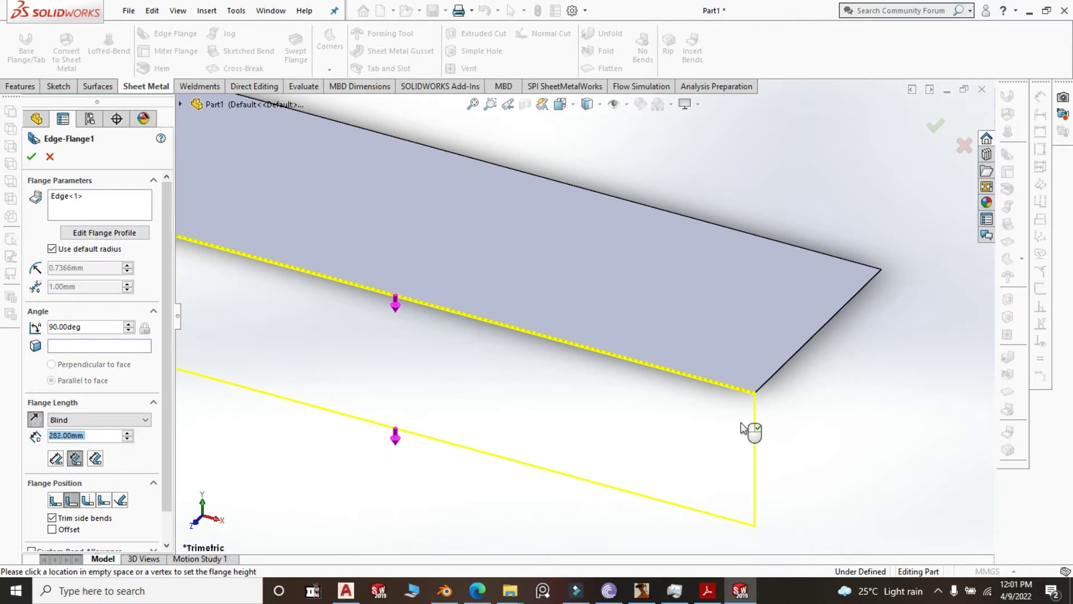
left_click(744, 425)
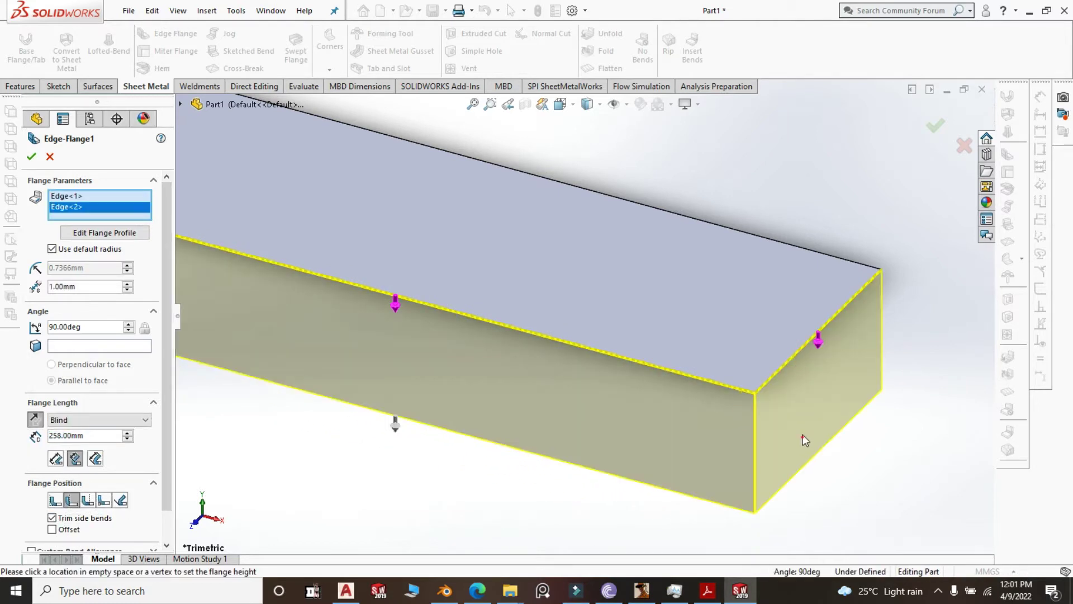
left_click(780, 241)
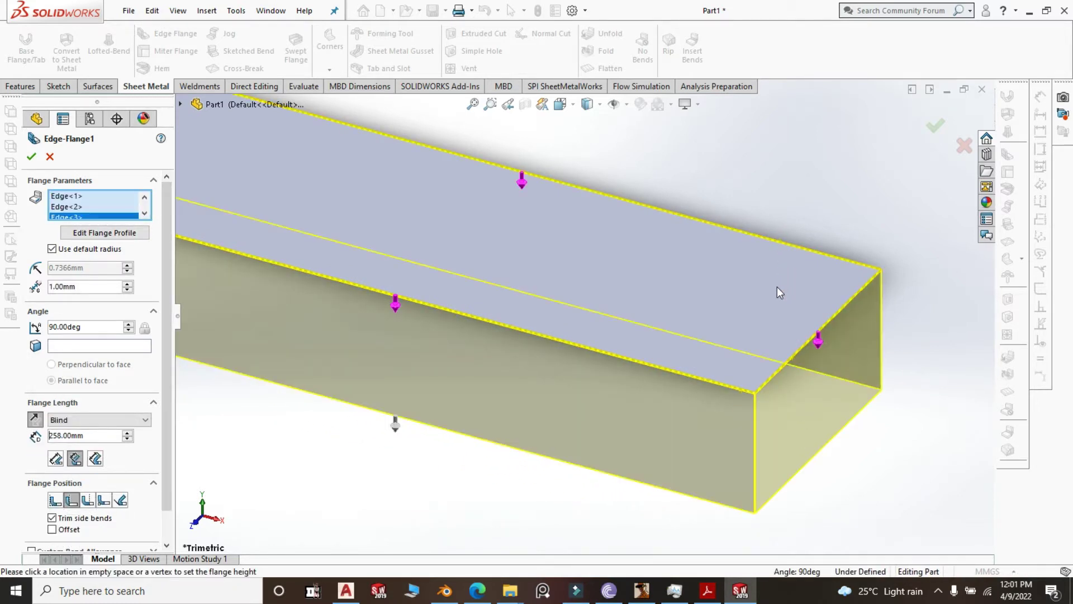
key("z")
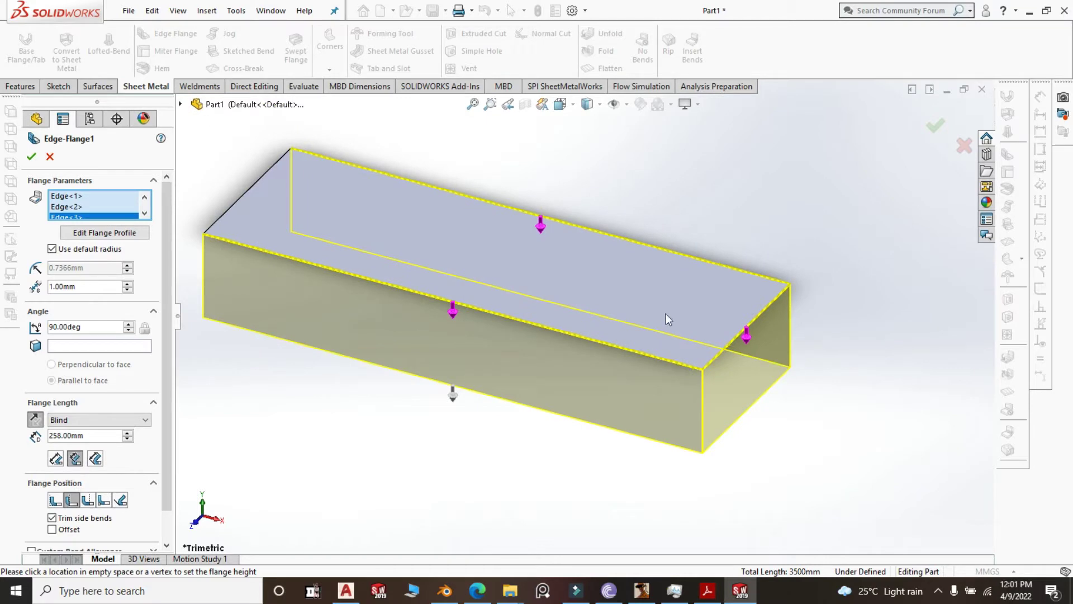
left_click(254, 187)
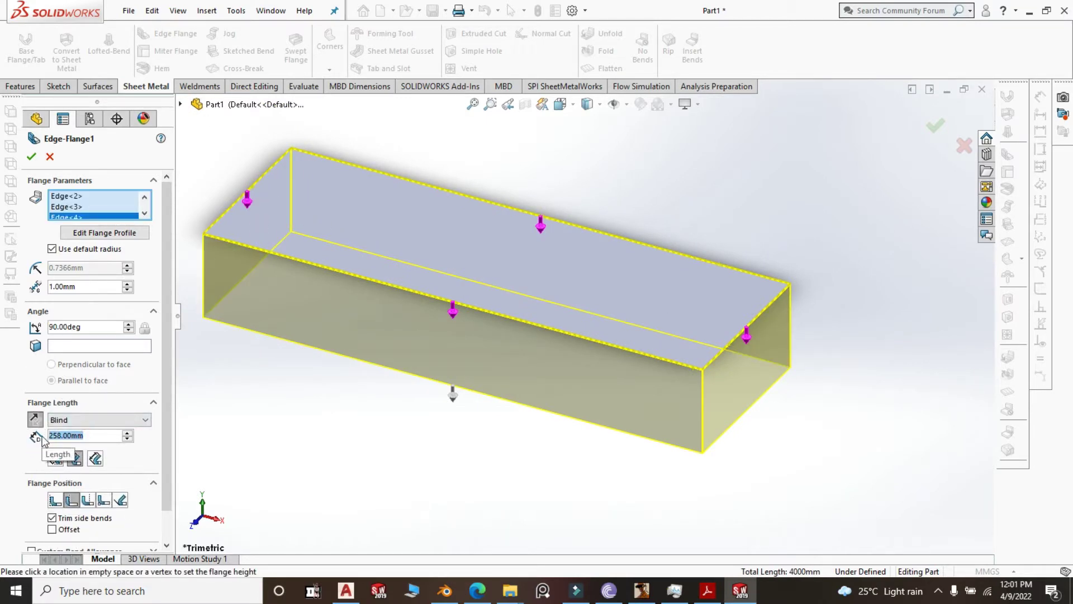
type("30")
left_click(331, 461)
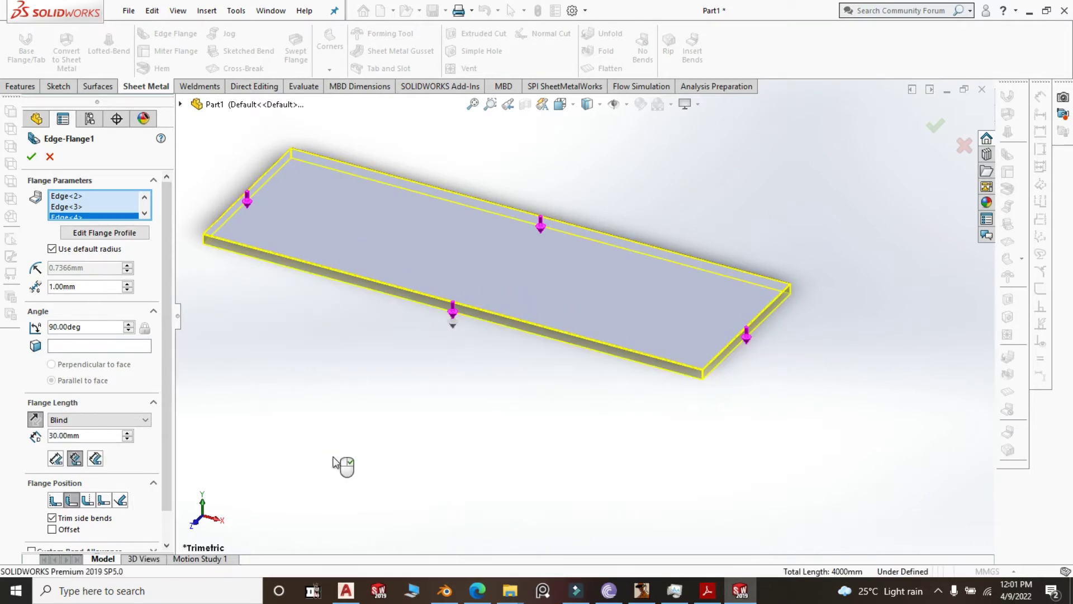
right_click(336, 462)
Start a 90-degree inward edge flange, about 79 mm long, on the lower edges of one short side and both long sides.
middle_click_drag(597, 438, 551, 264)
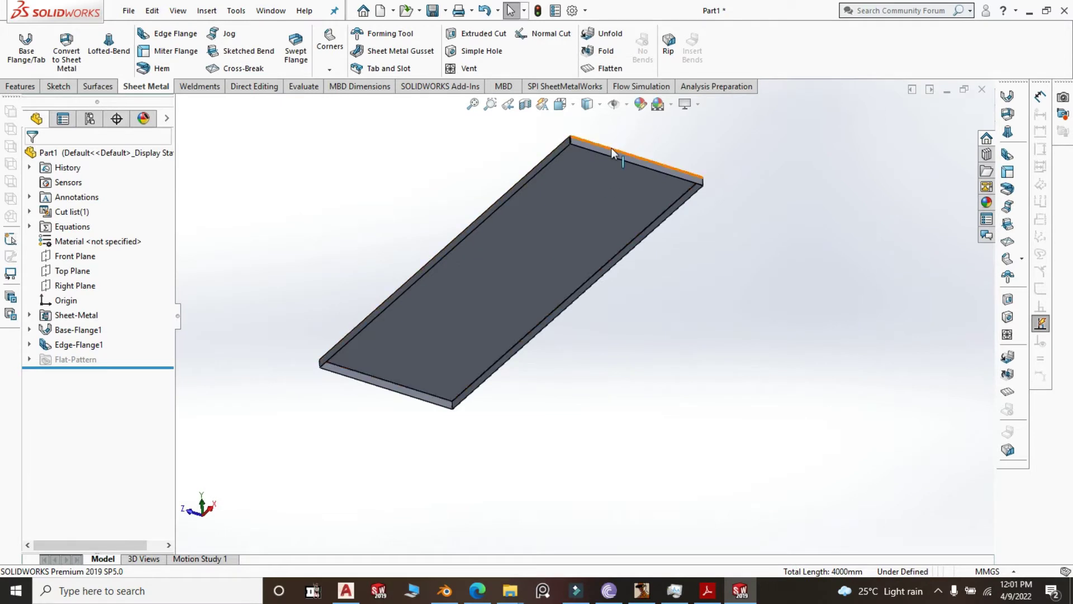
scroll(611, 163, "down", 5)
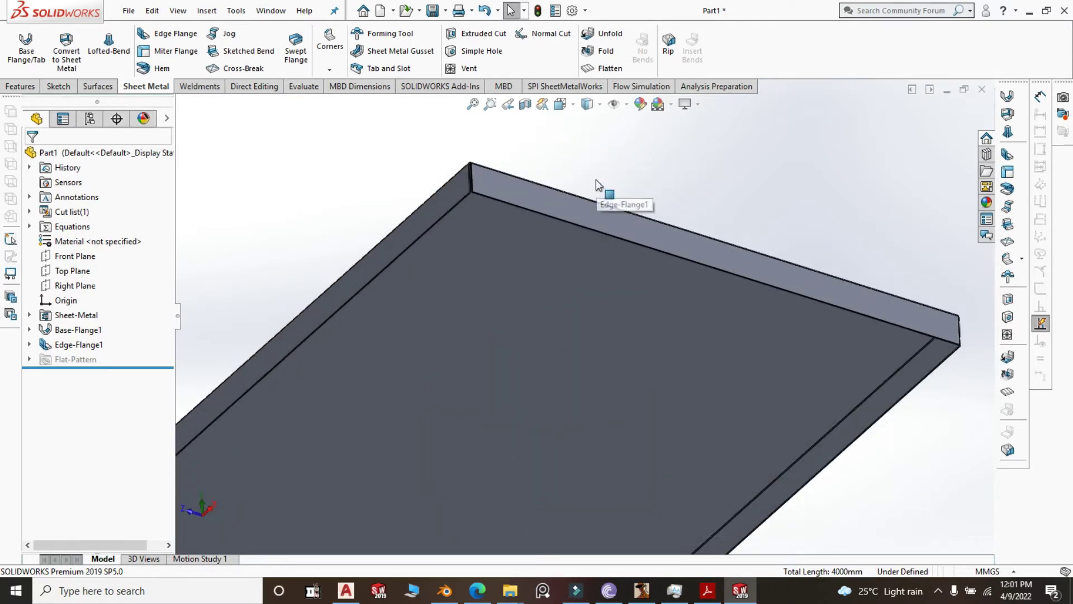
left_click(156, 36)
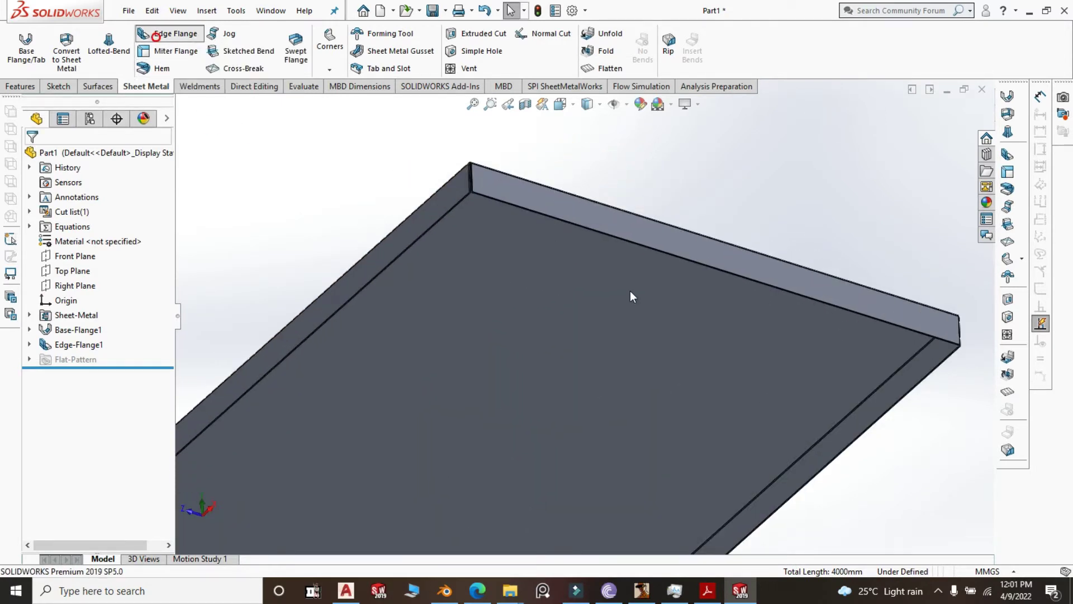
left_click(641, 246)
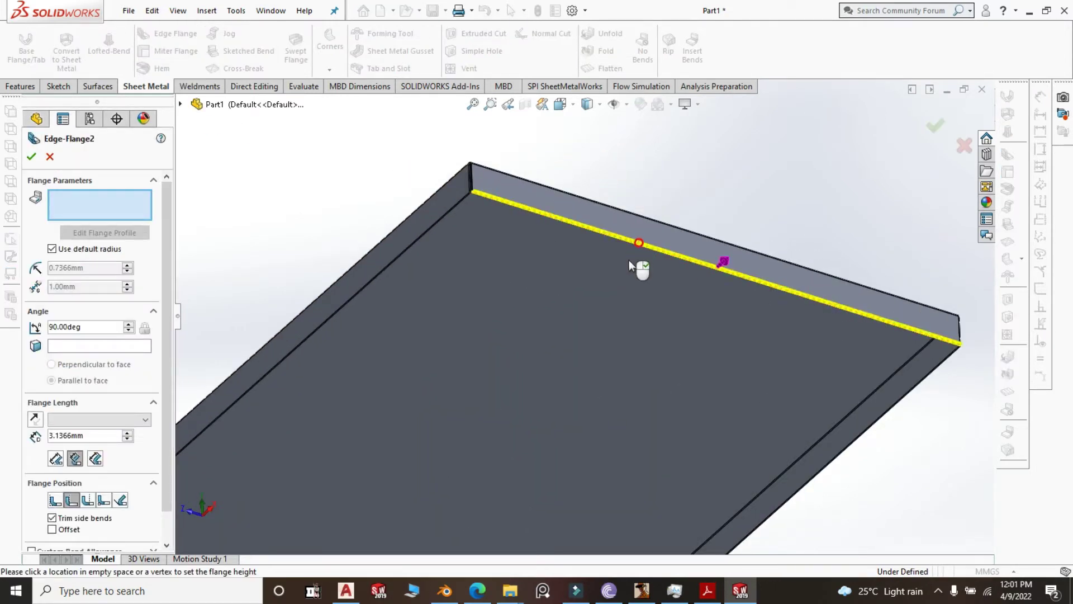
left_click(371, 281)
left_click(412, 302)
scroll(700, 399, "up", 4)
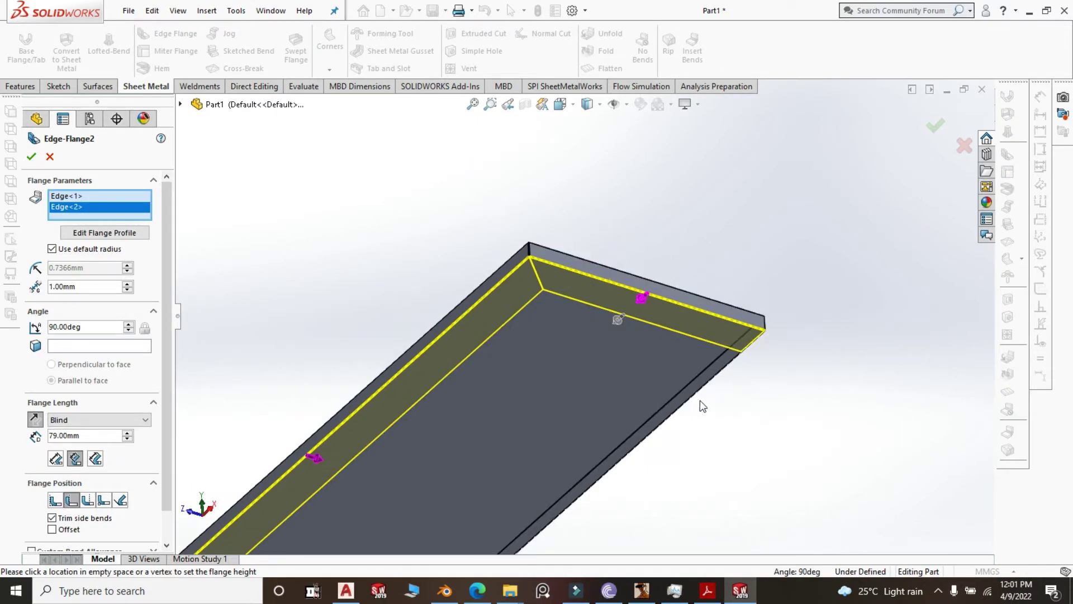
middle_click_drag(700, 399, 707, 377)
scroll(716, 363, "down", 3)
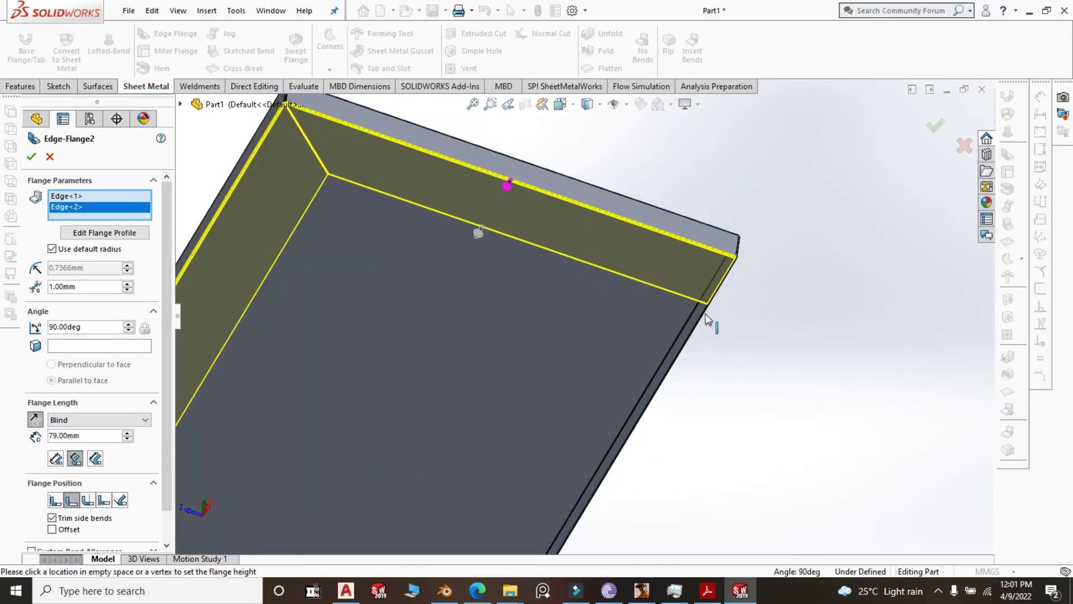
left_click(661, 320)
Add the lower edge of the remaining short side to the inward edge flange and create the feature.
scroll(663, 320, "up", 5)
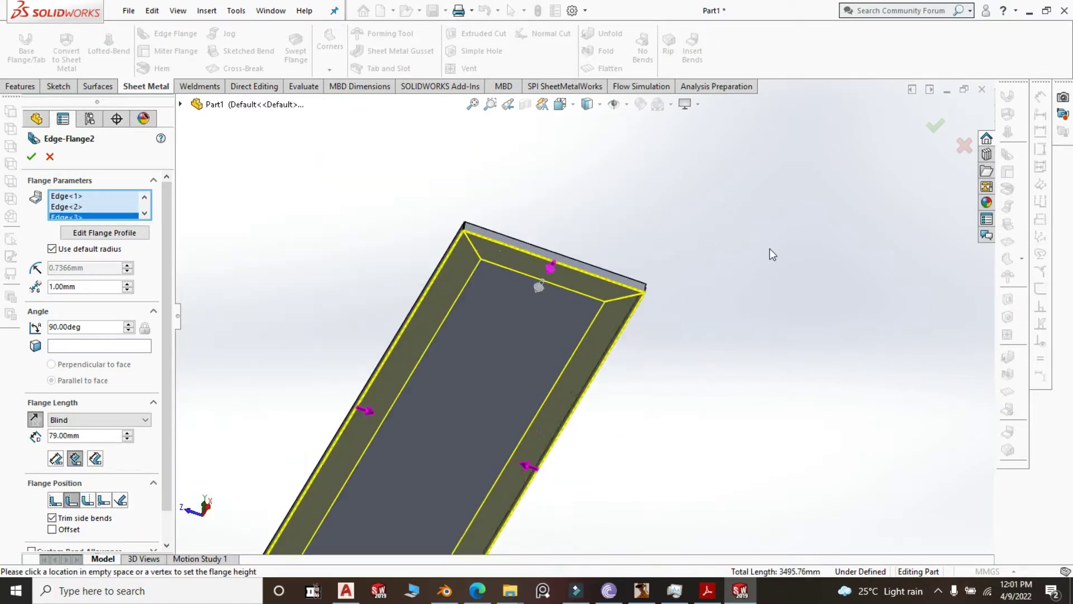
scroll(770, 249, "up", 3)
scroll(478, 424, "down", 5)
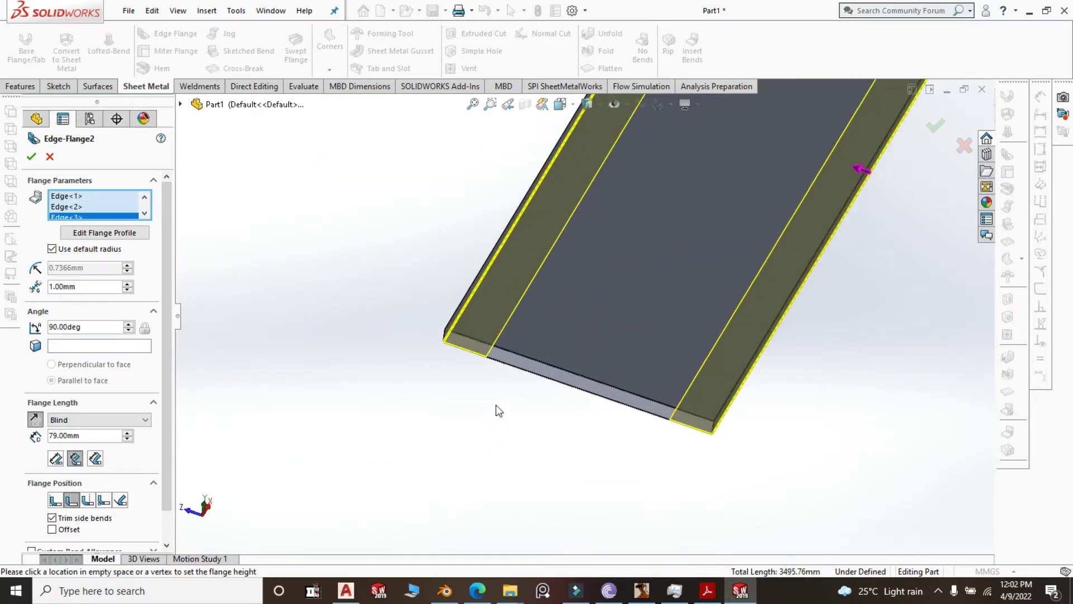
scroll(520, 376, "down", 2)
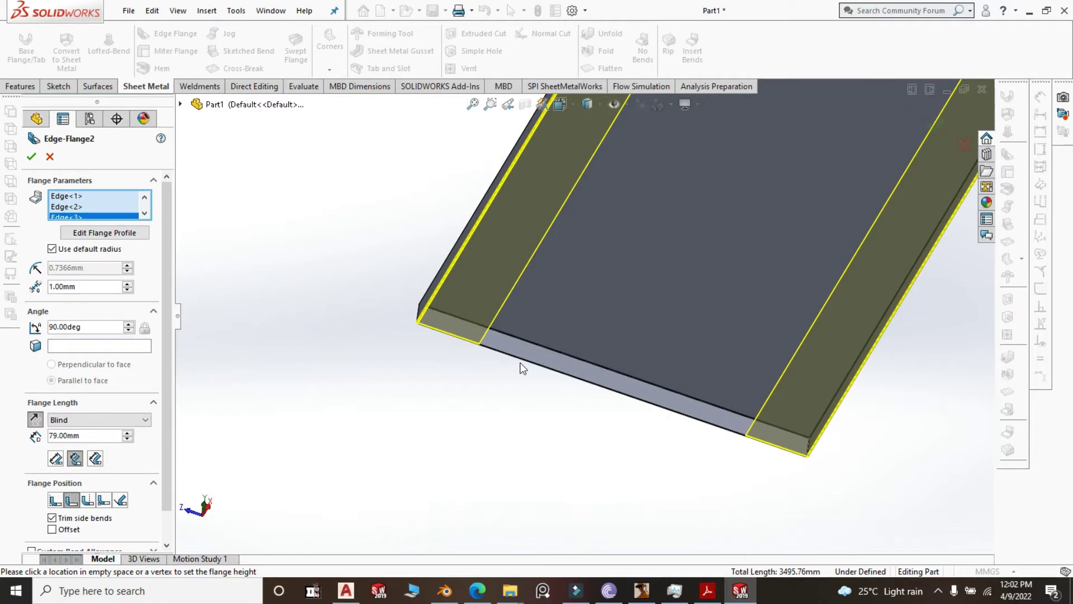
left_click(521, 364)
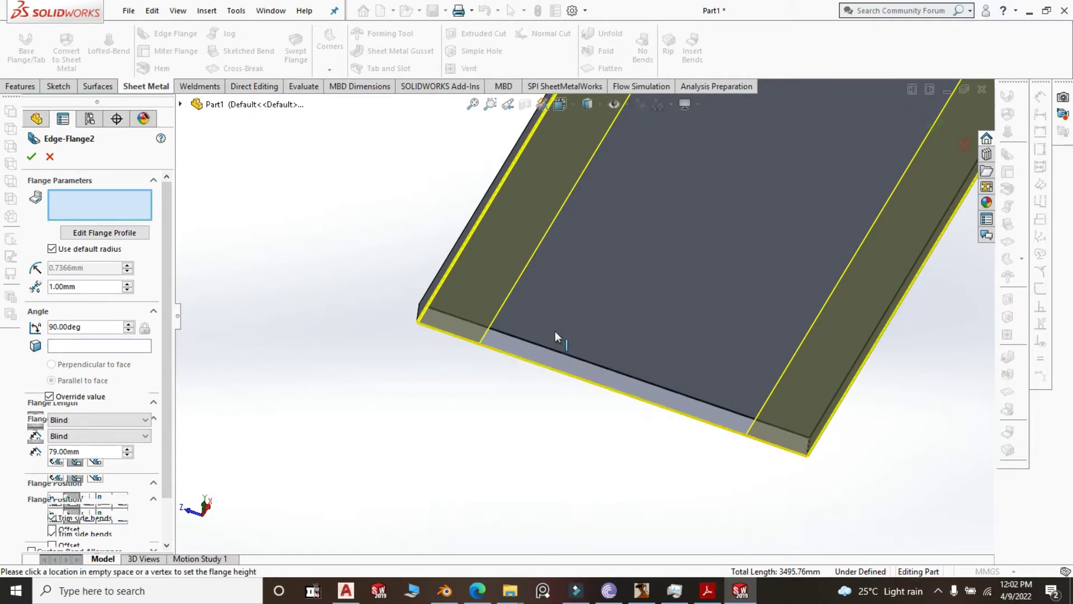
scroll(378, 354, "up", 7)
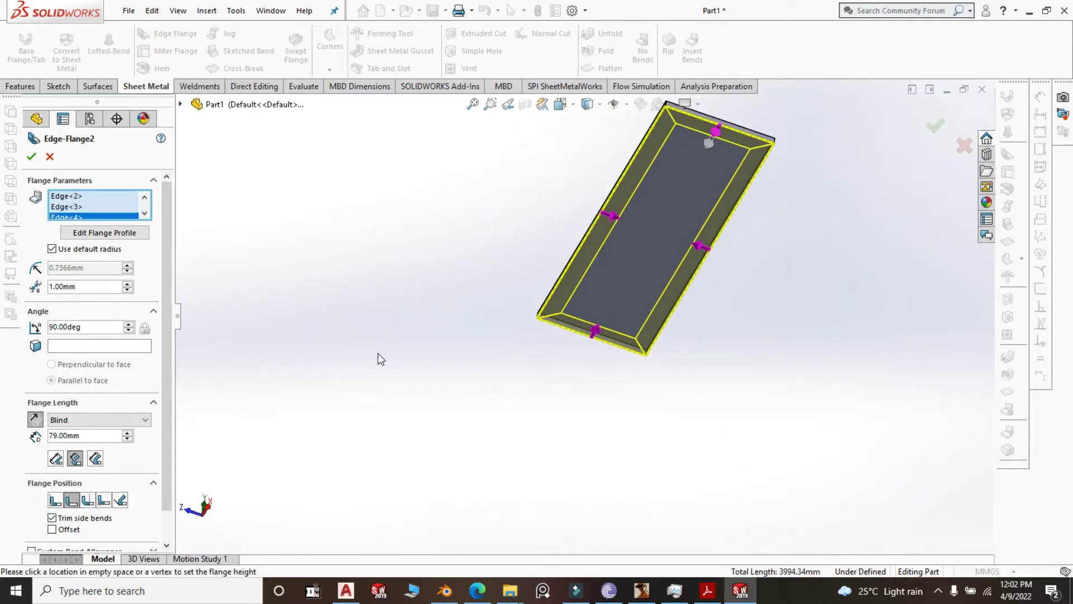
middle_click_drag(378, 354, 418, 452)
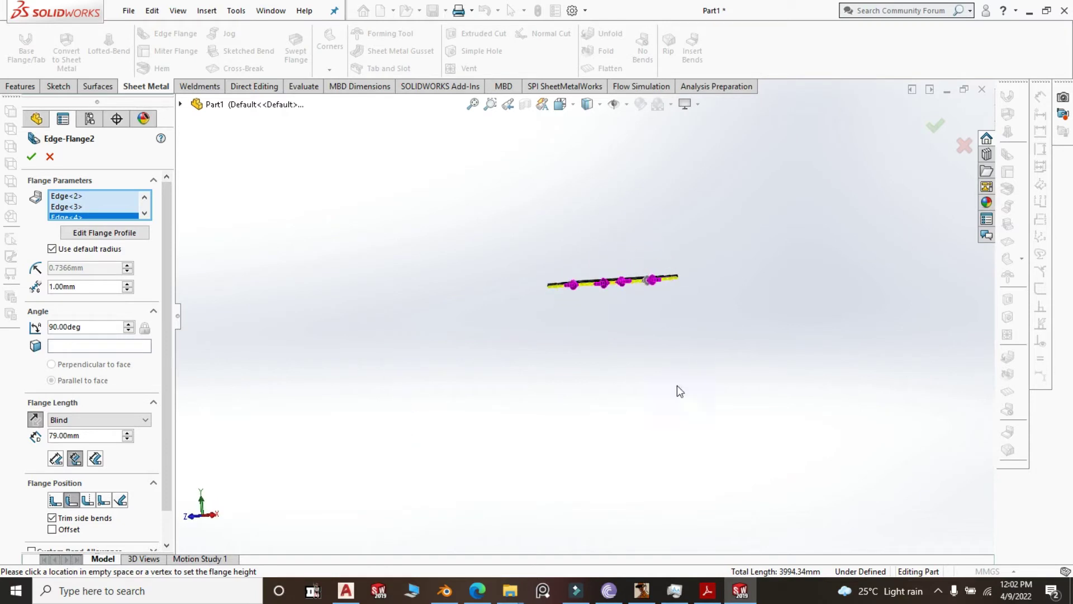
middle_click_drag(677, 386, 671, 420)
scroll(673, 287, "up", 2)
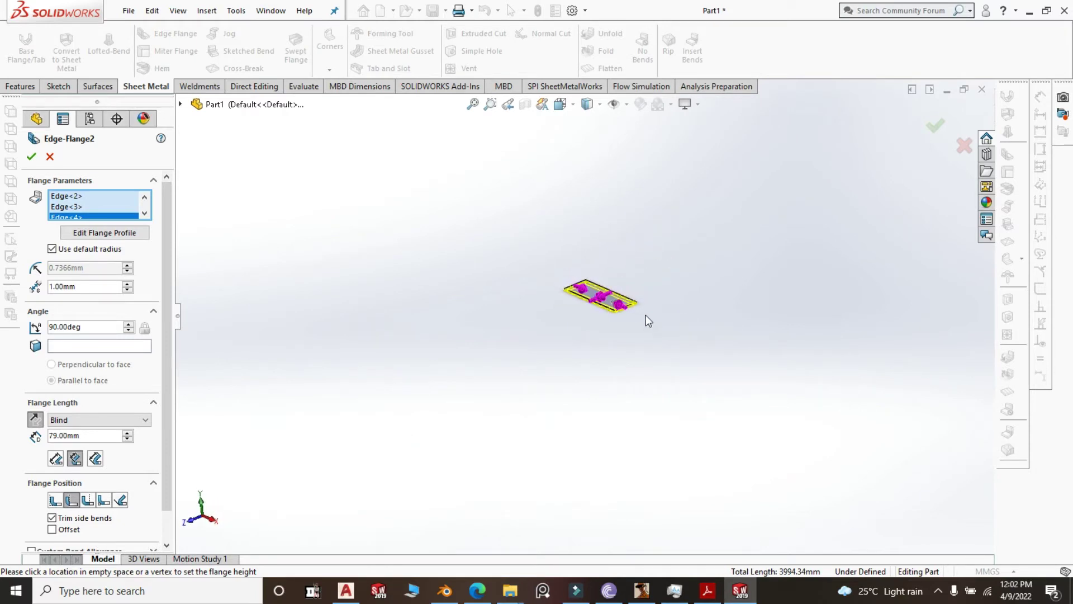
scroll(646, 313, "down", 5)
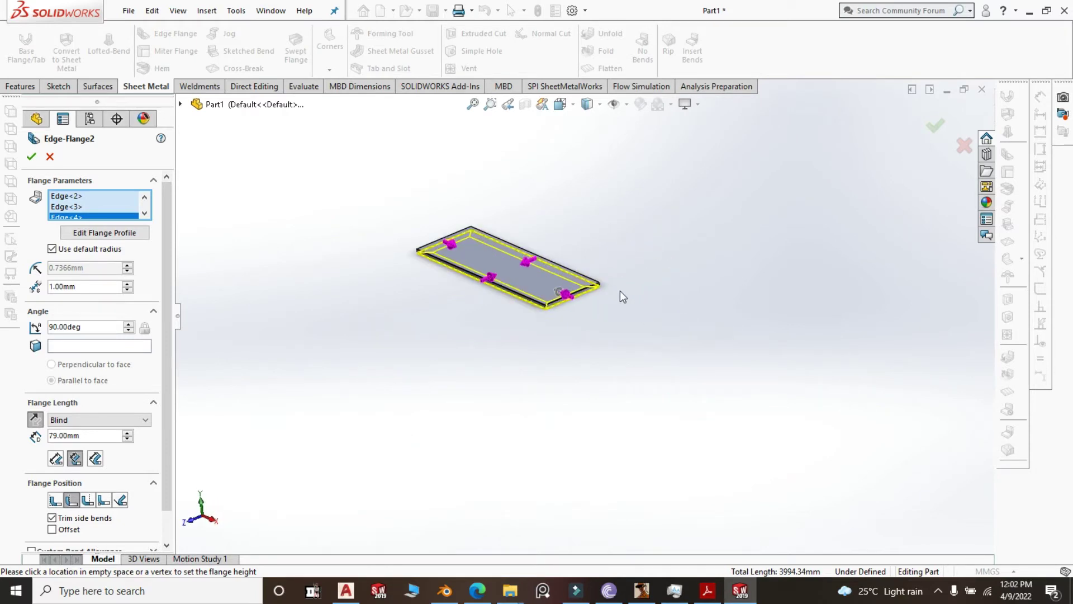
left_click(29, 157)
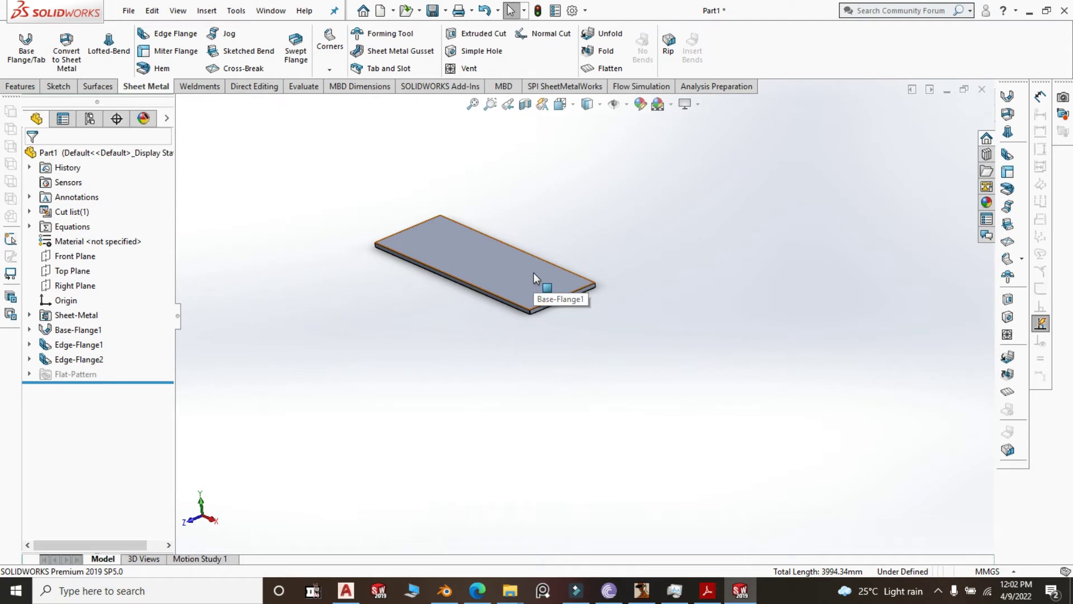
Edit the inward edge flange and set its flange length to 15 mm.
left_click(80, 363)
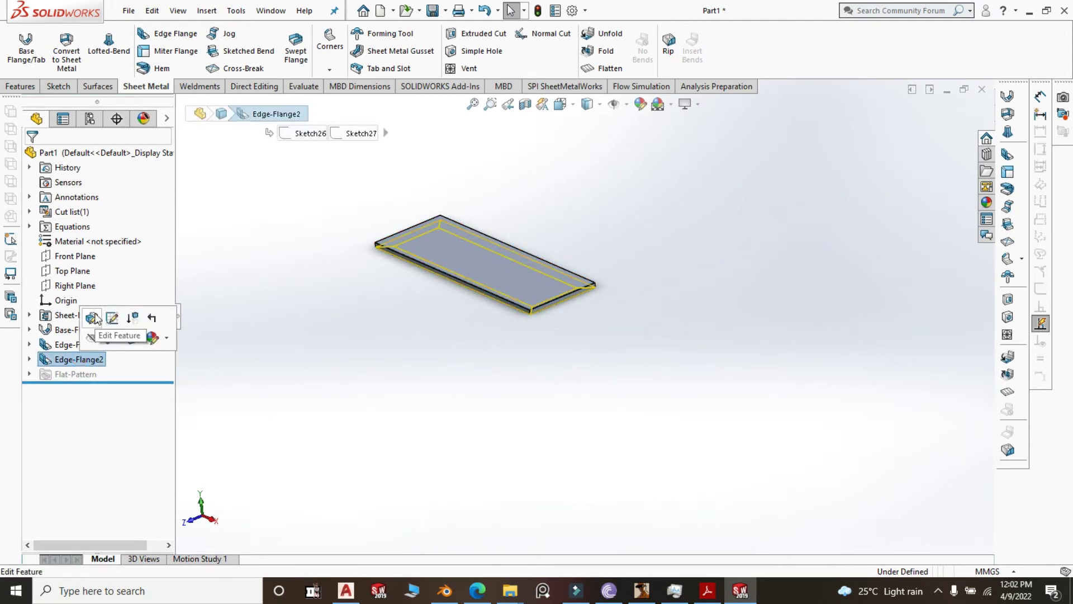
left_click(112, 317)
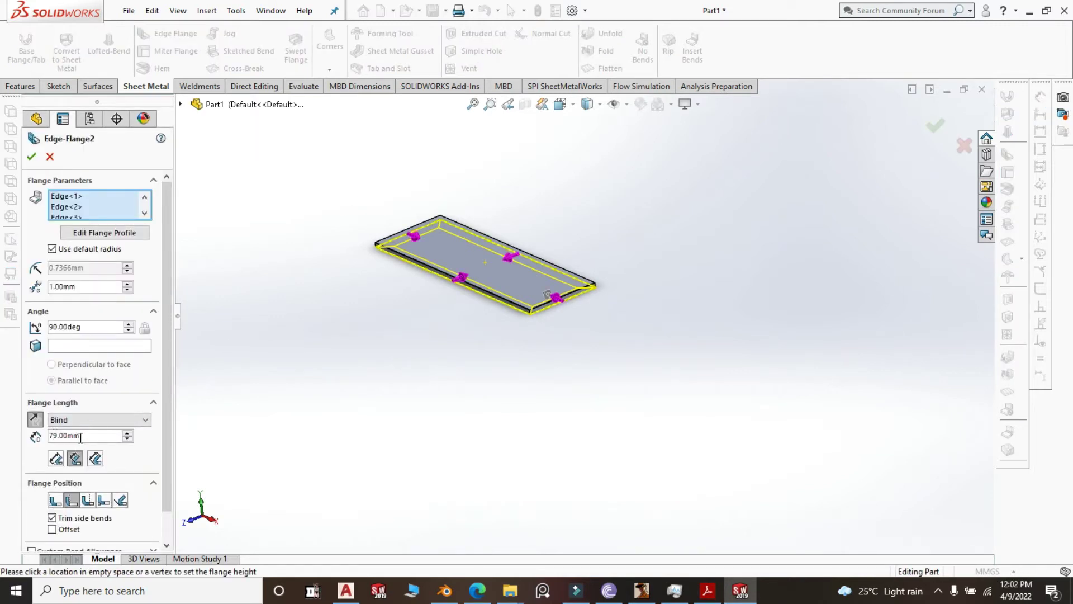
type("15")
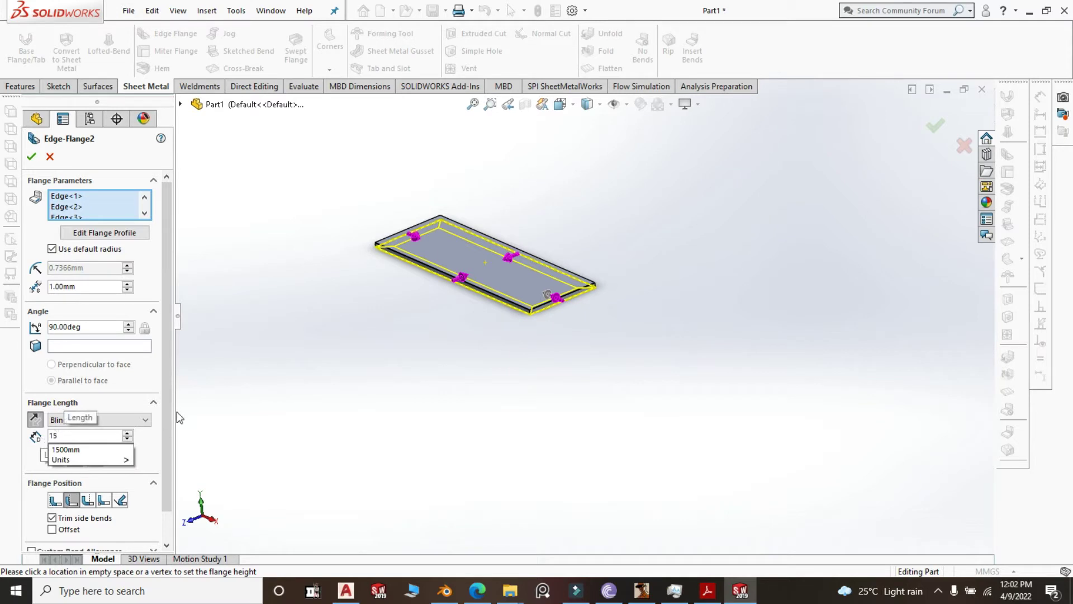
key("Return")
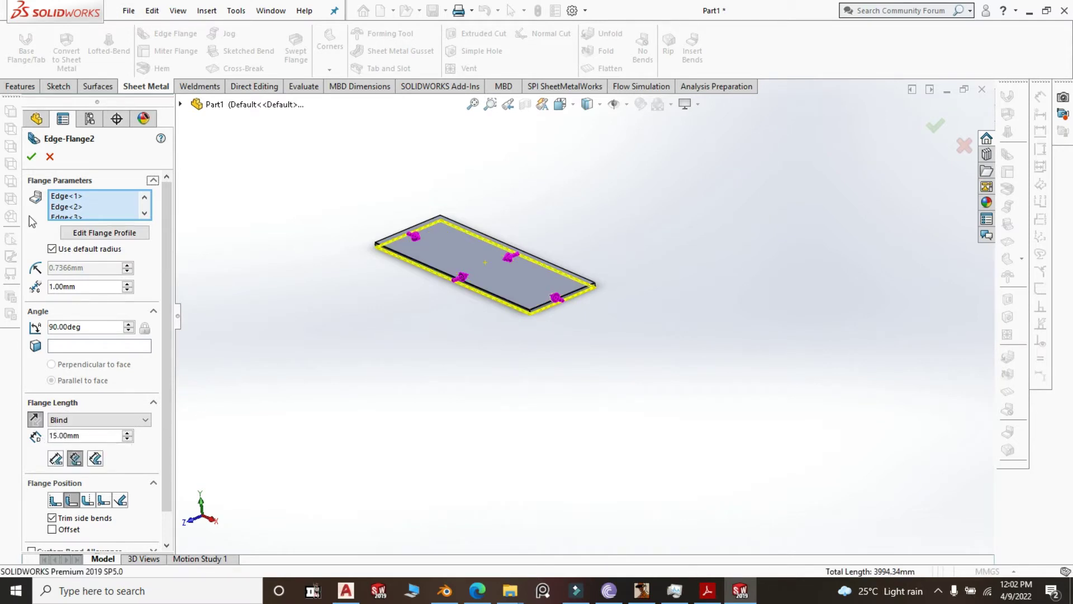
left_click(31, 158)
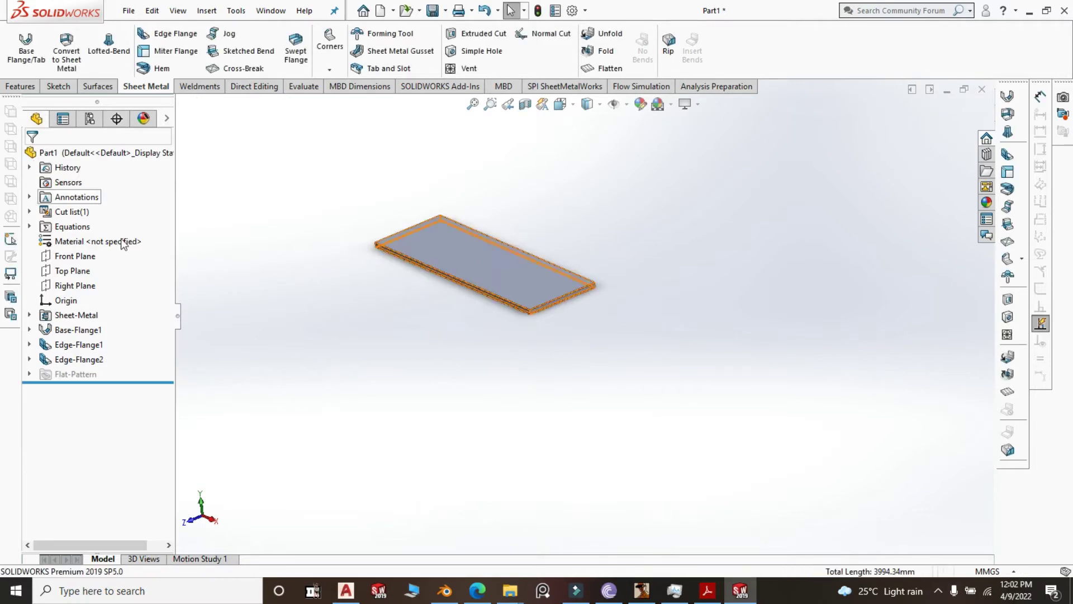
Start a sketch on the underside face of the inward flange along a long side, viewed normal to the sketch plane.
scroll(551, 320, "down", 4)
scroll(550, 320, "down", 1)
middle_click_drag(564, 353, 549, 299)
scroll(566, 363, "up", 4)
scroll(496, 248, "down", 5)
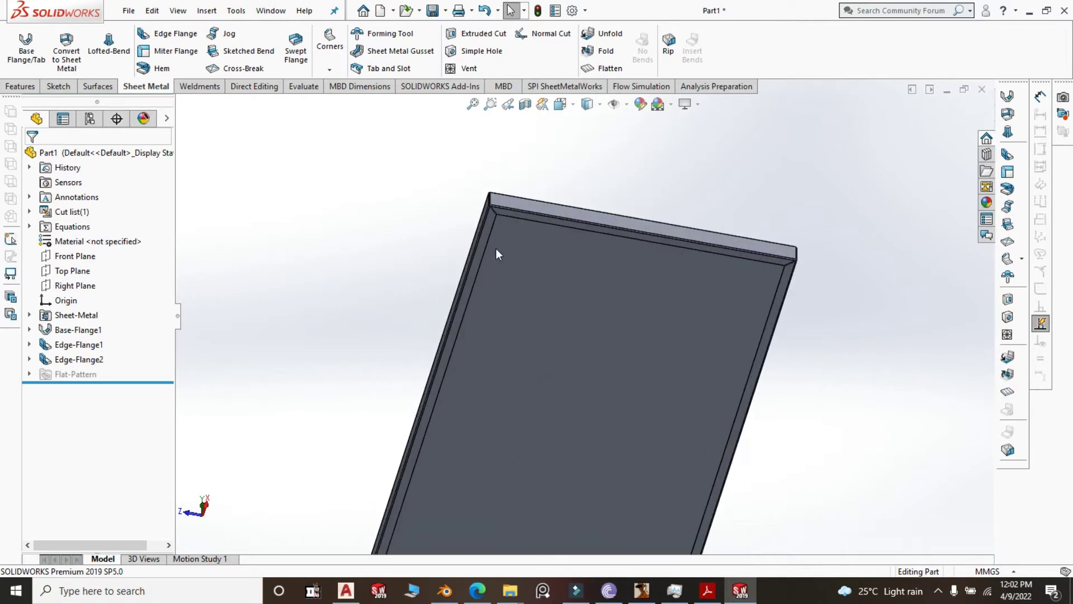
left_click(494, 221)
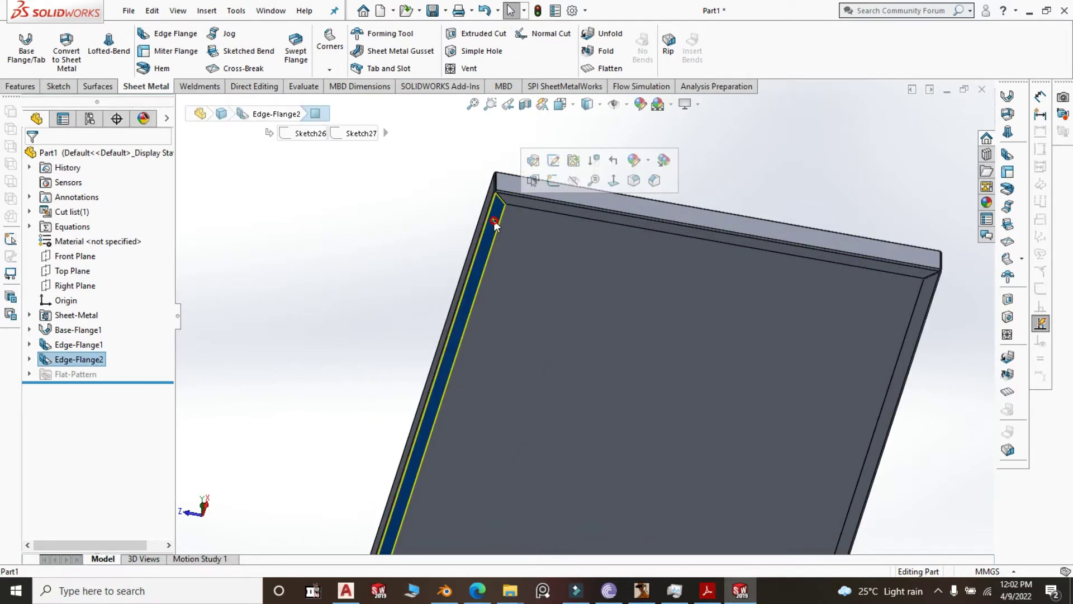
left_click(553, 180)
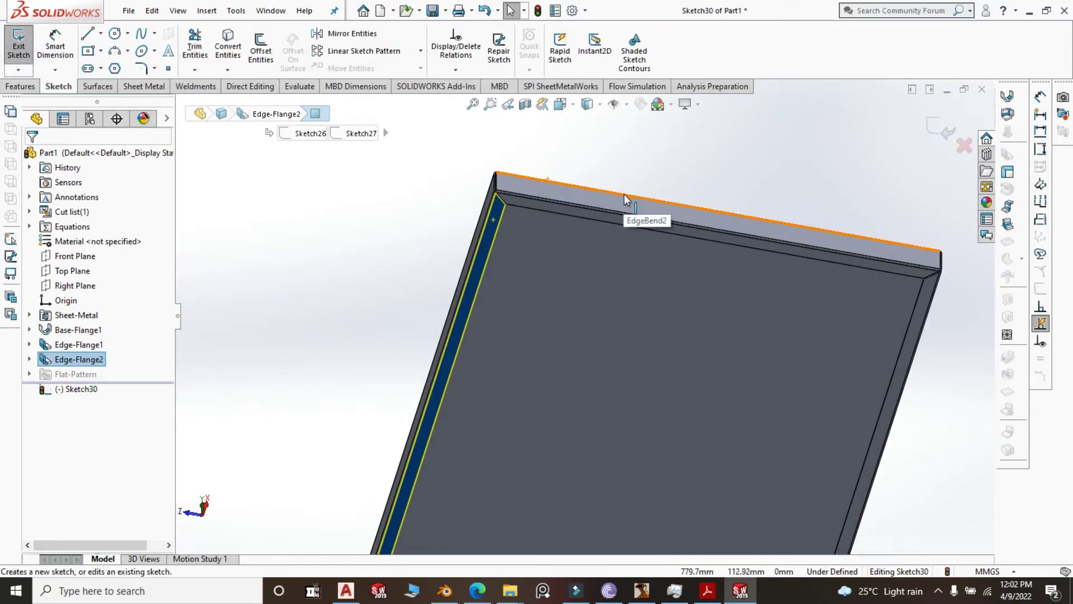
key("space")
left_click(750, 285)
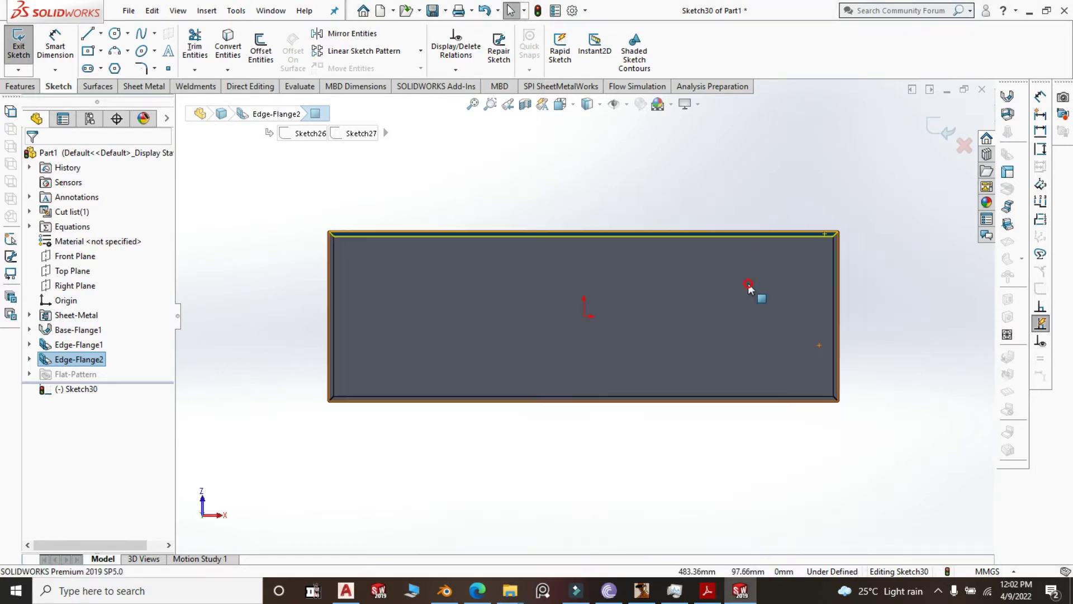
scroll(860, 245, "down", 2)
right_click(845, 240)
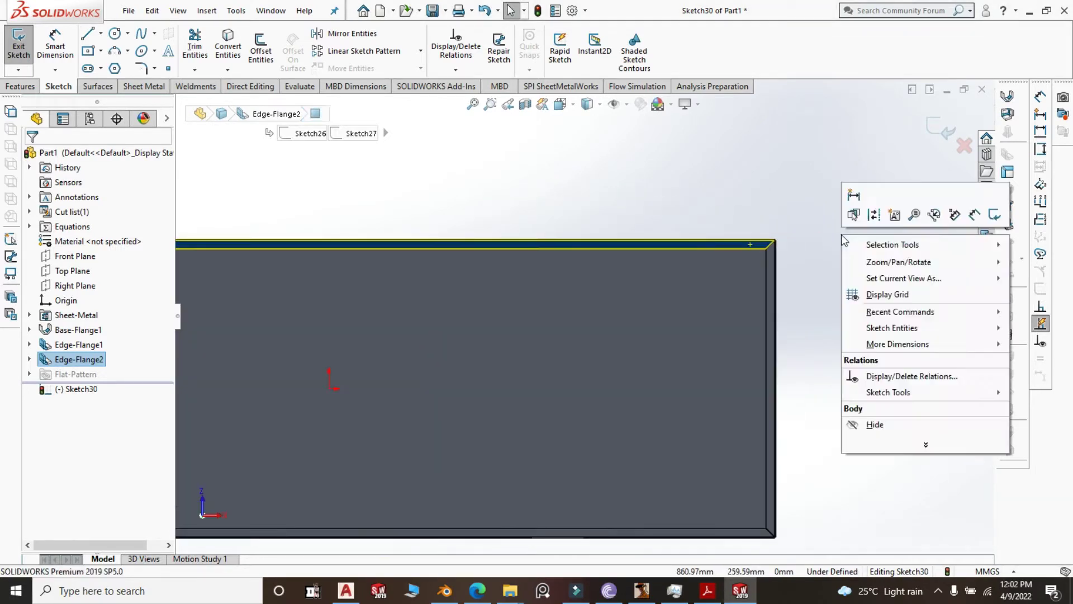
left_click(796, 198)
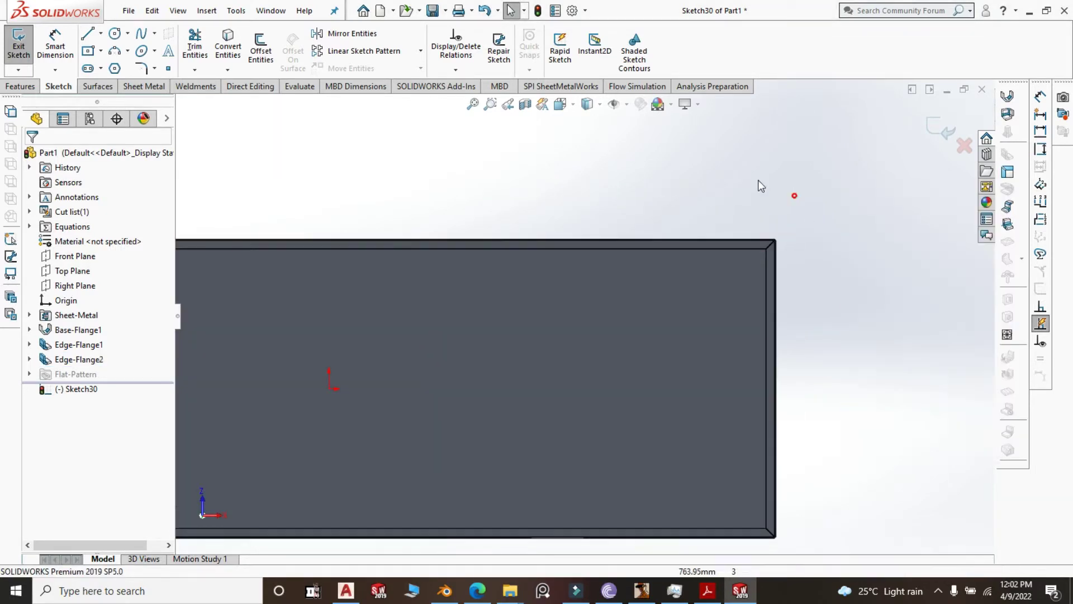
Sketch a circle about 49.5 mm in diameter on the shelf's underside, just inside the corner where two inward flanges meet.
left_click(115, 34)
scroll(799, 235, "down", 3)
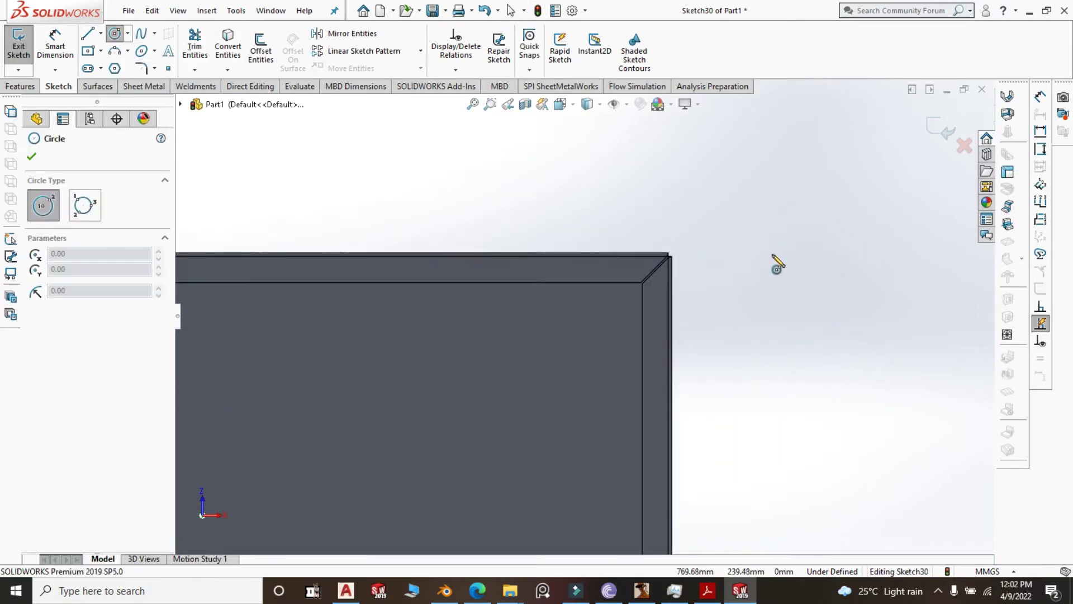
left_click(584, 313)
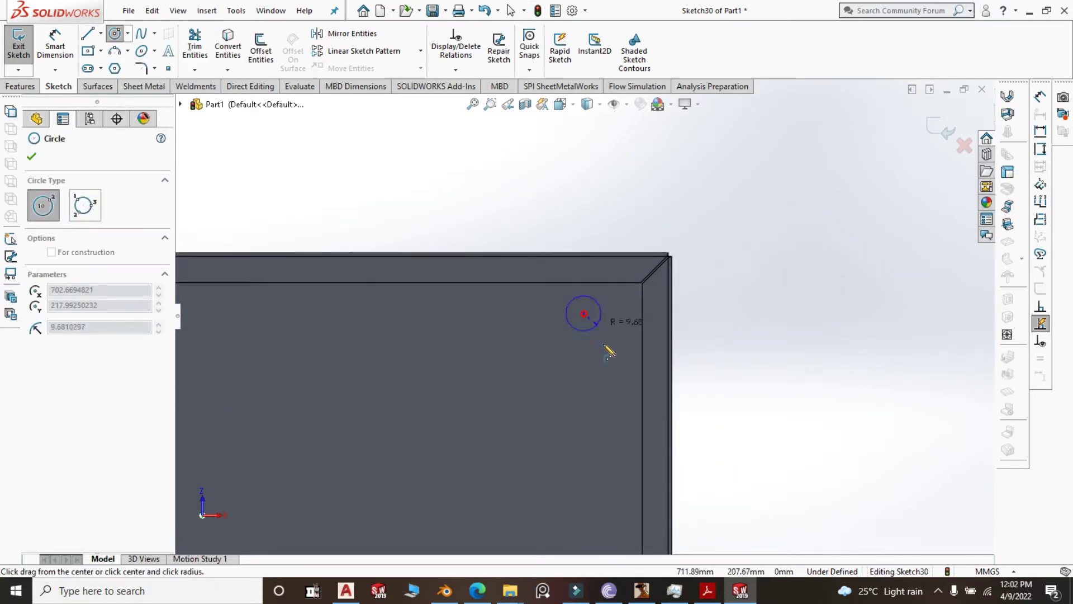
left_click(611, 350)
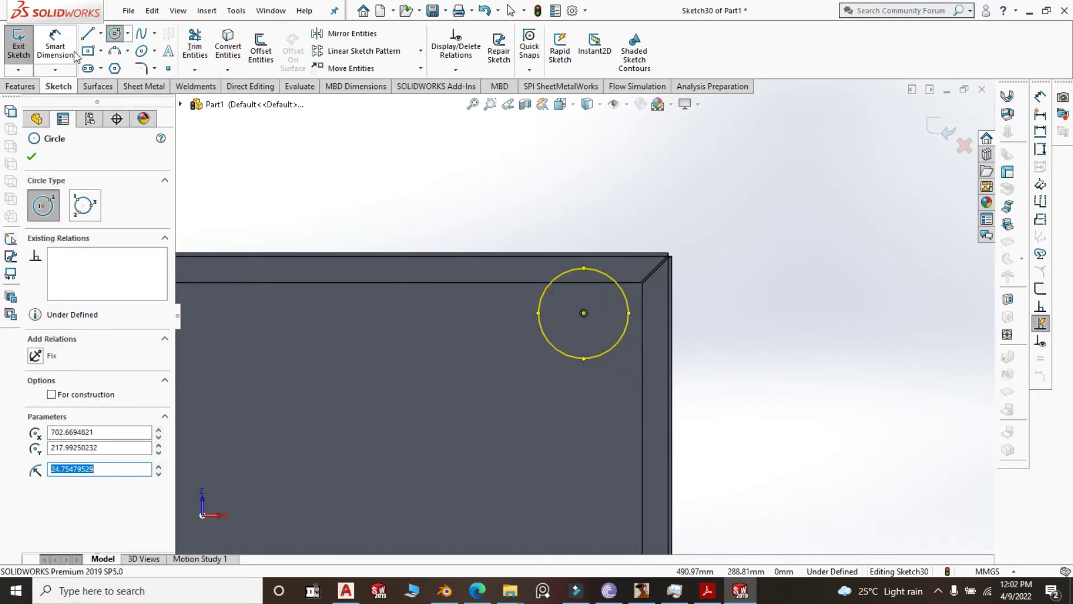
Dimension the corner circle with Smart Dimension and set its diameter to 38.5 mm.
left_click(56, 45)
left_click(629, 306)
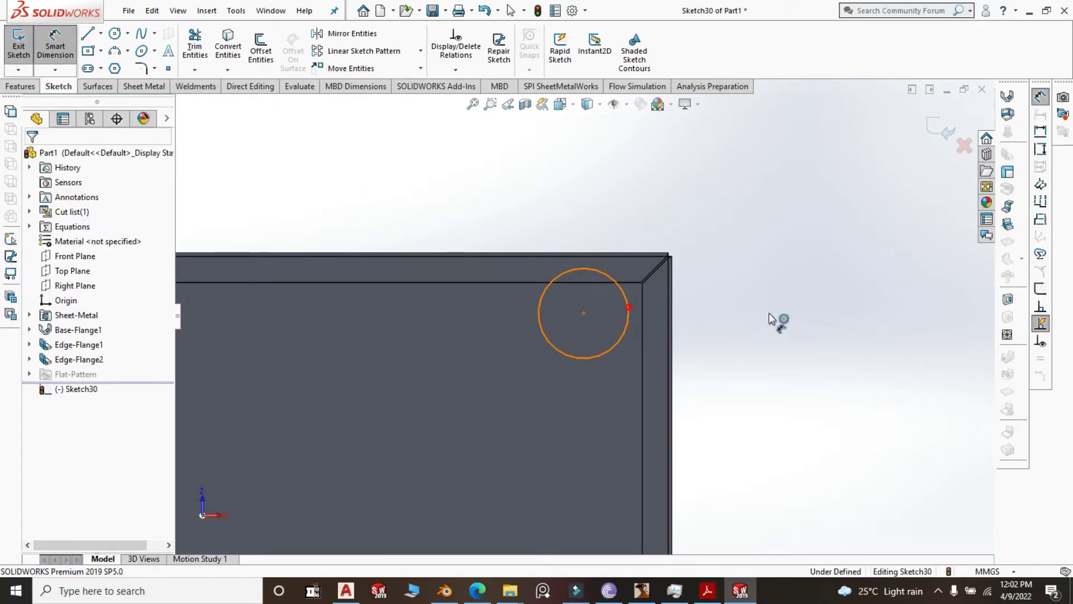
left_click(774, 313)
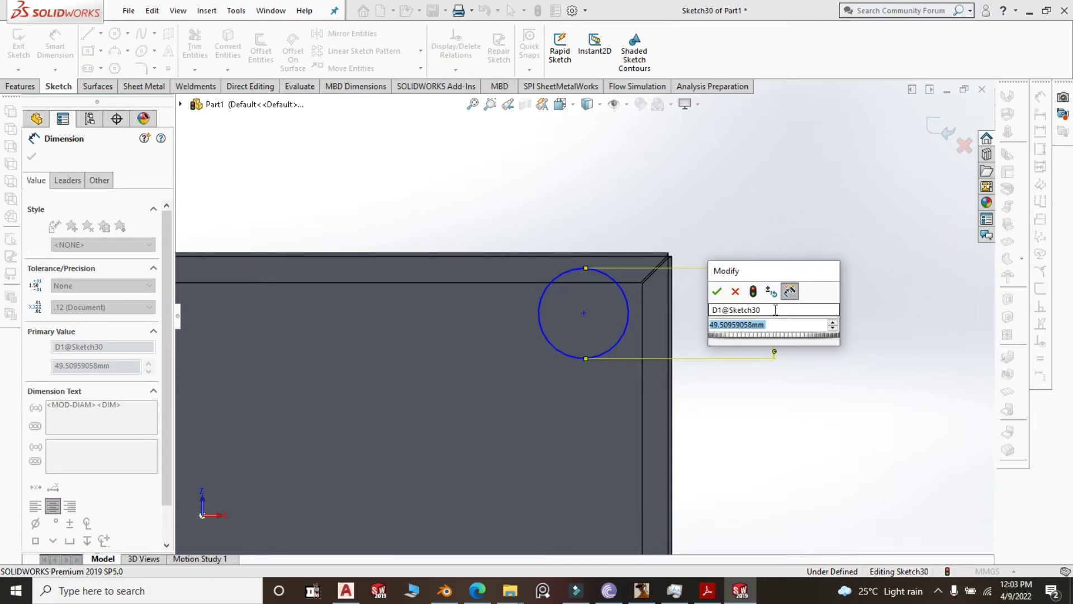
type("38.5")
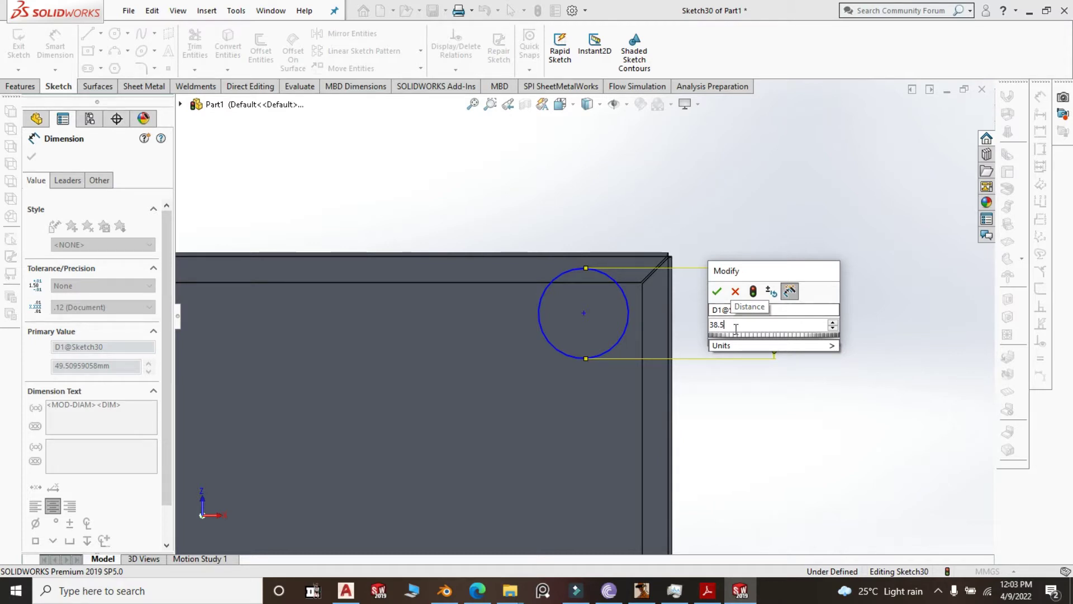
left_click_drag(726, 325, 704, 331)
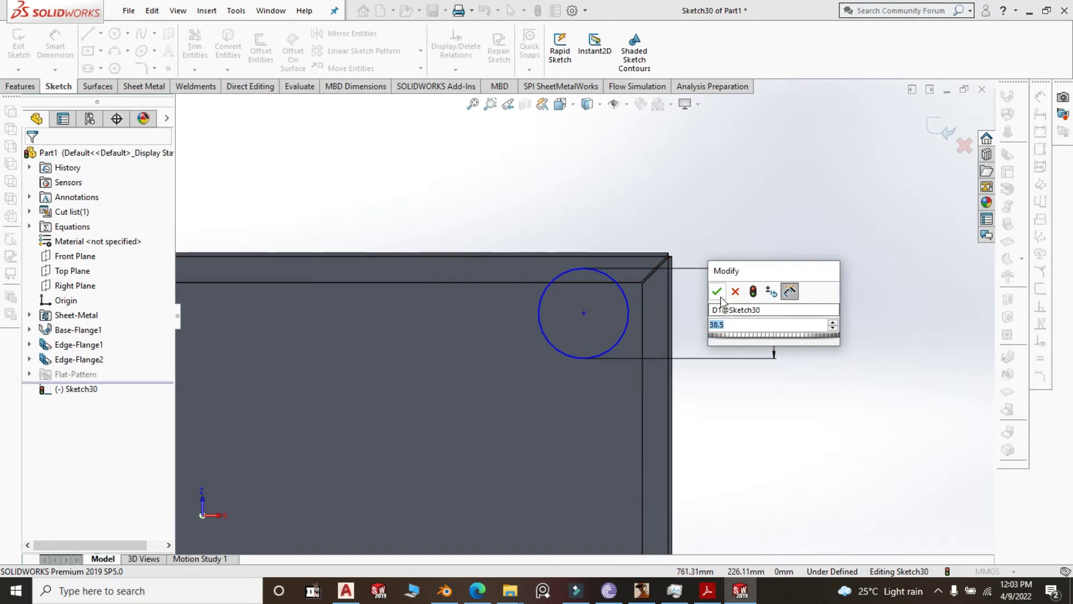
key("Escape")
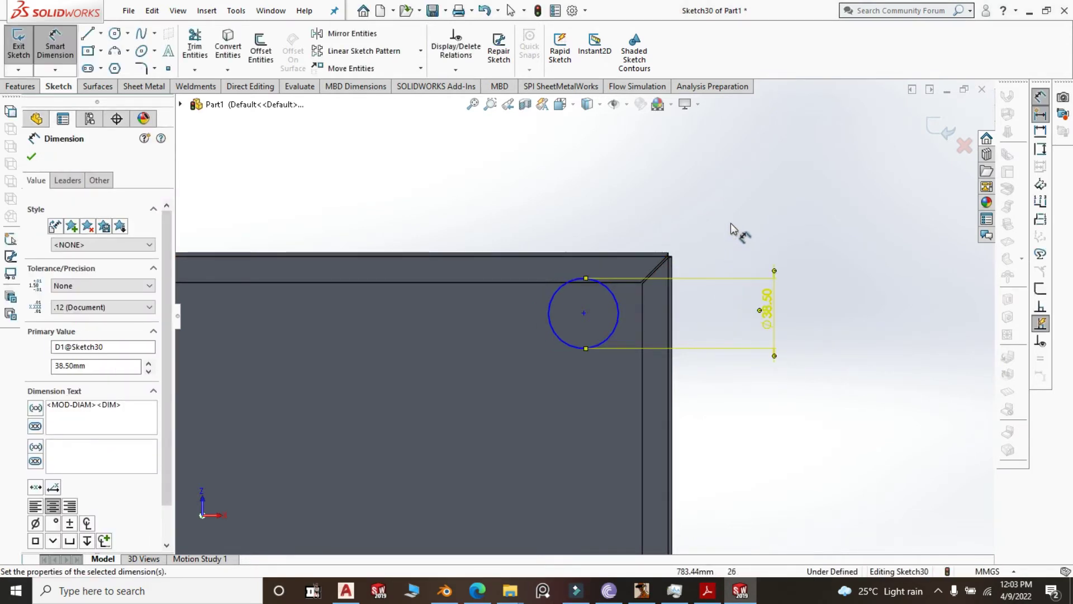
left_click(737, 233)
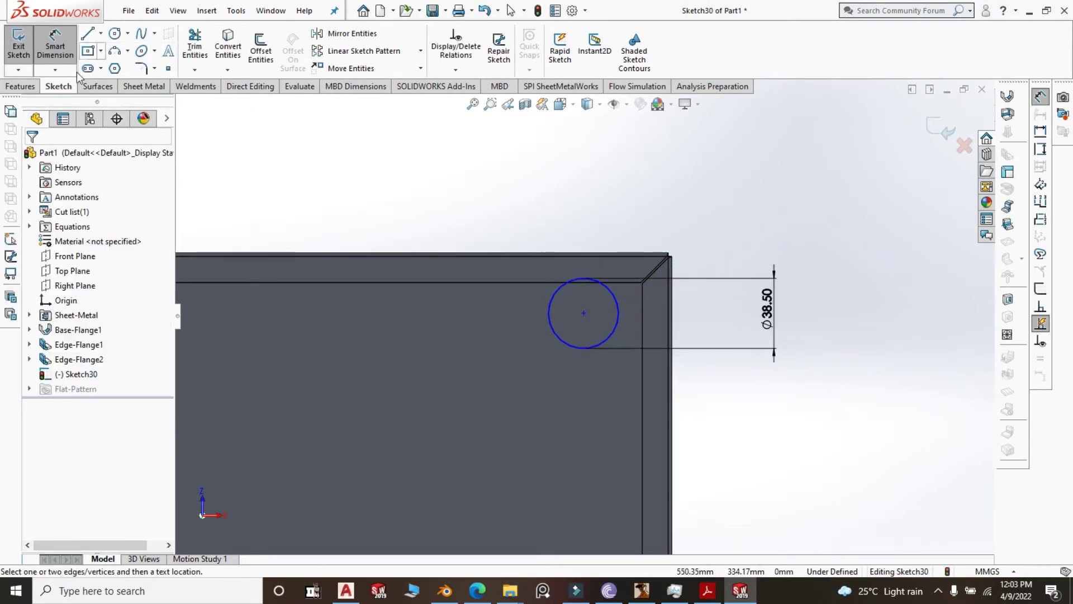
Make the corner circle tangent to the outer bend edge along the shelf's long side.
left_click(596, 284)
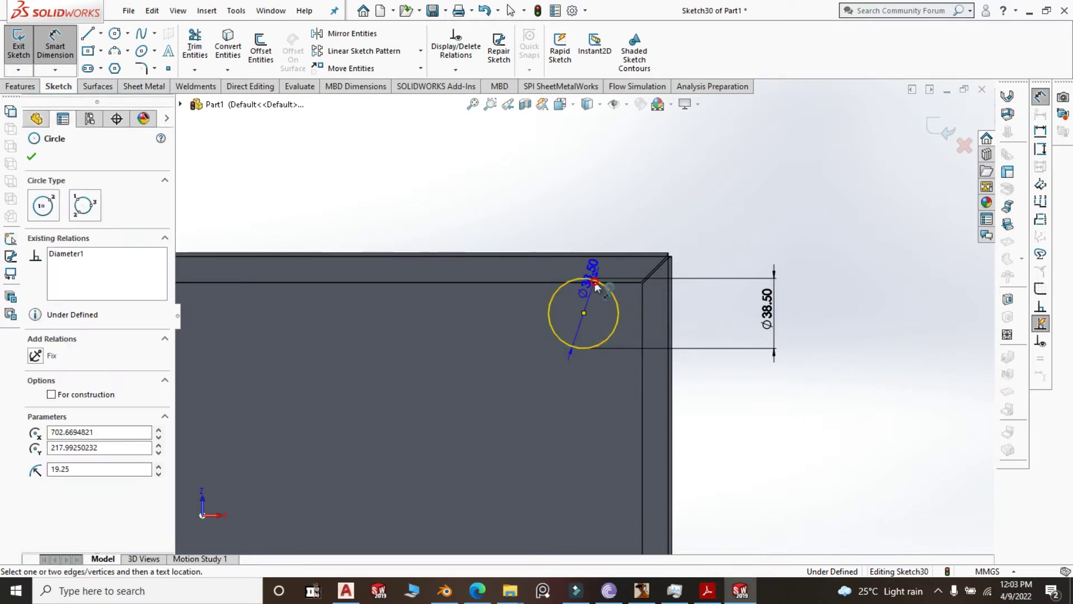
key("Escape")
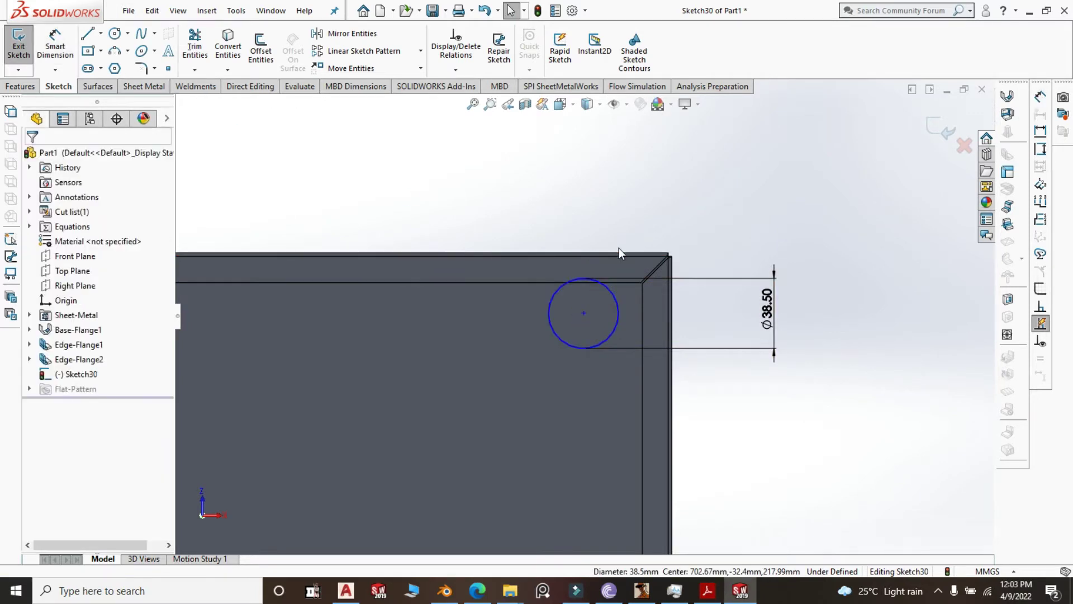
left_click(589, 278)
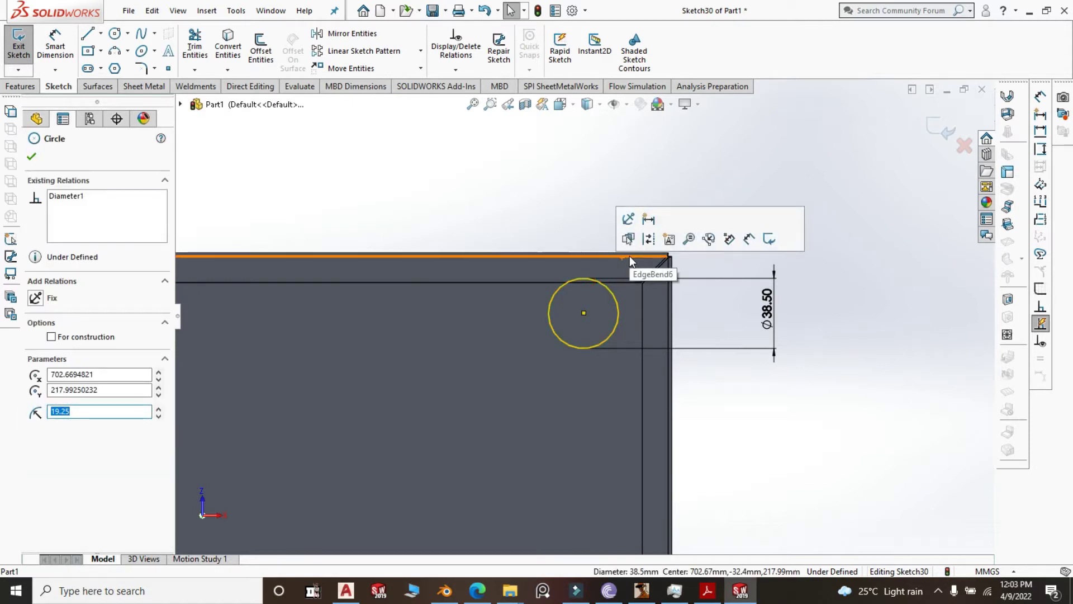
left_click(629, 256, "ctrl")
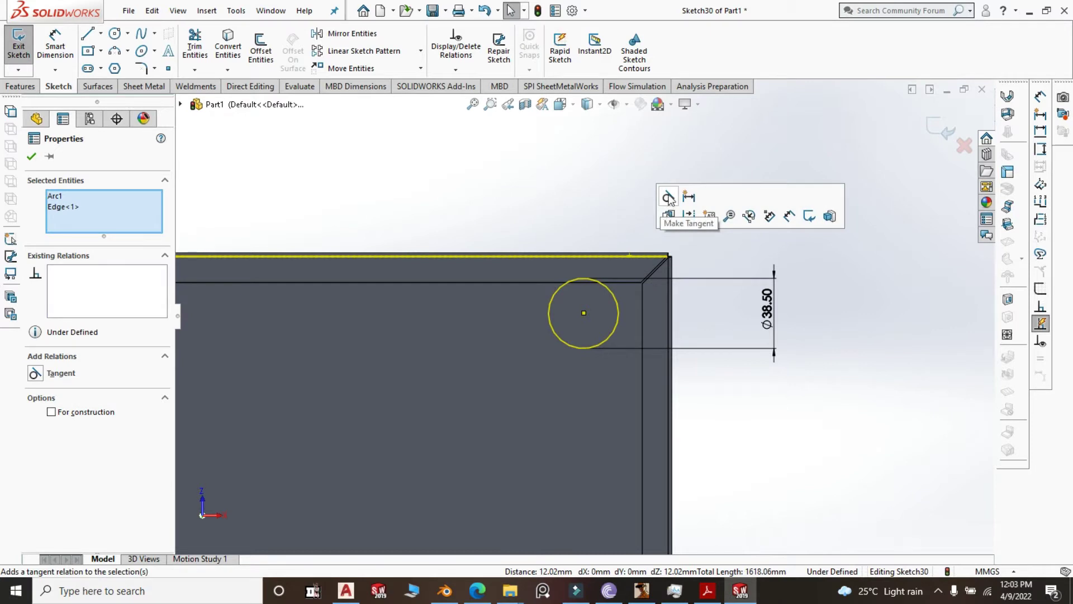
left_click(669, 198)
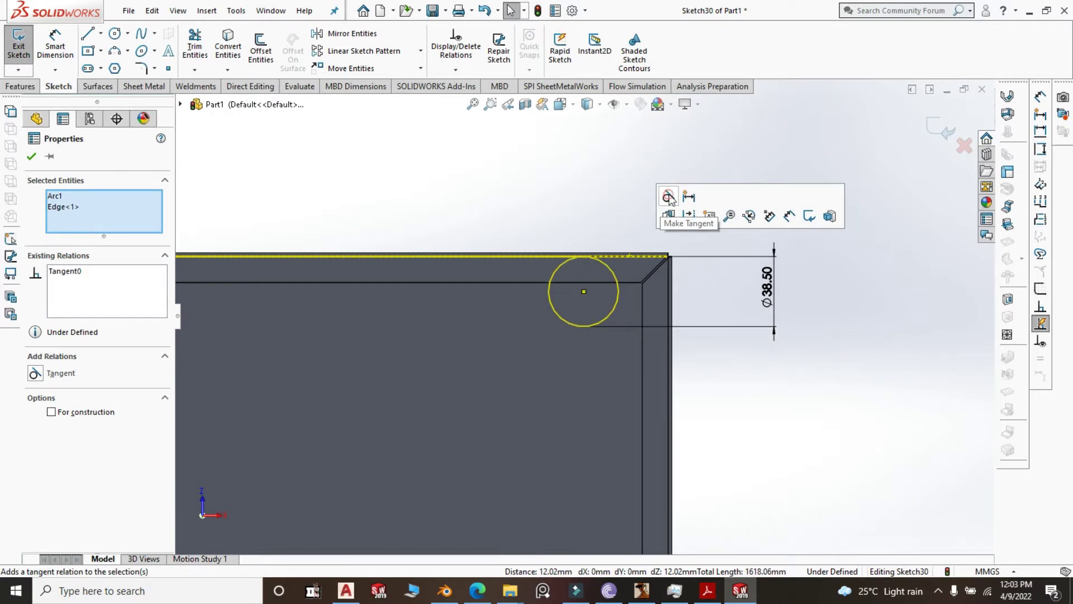
left_click(538, 188)
Make the corner circle tangent to the outer bend edge along the shelf's short side.
left_click(619, 286)
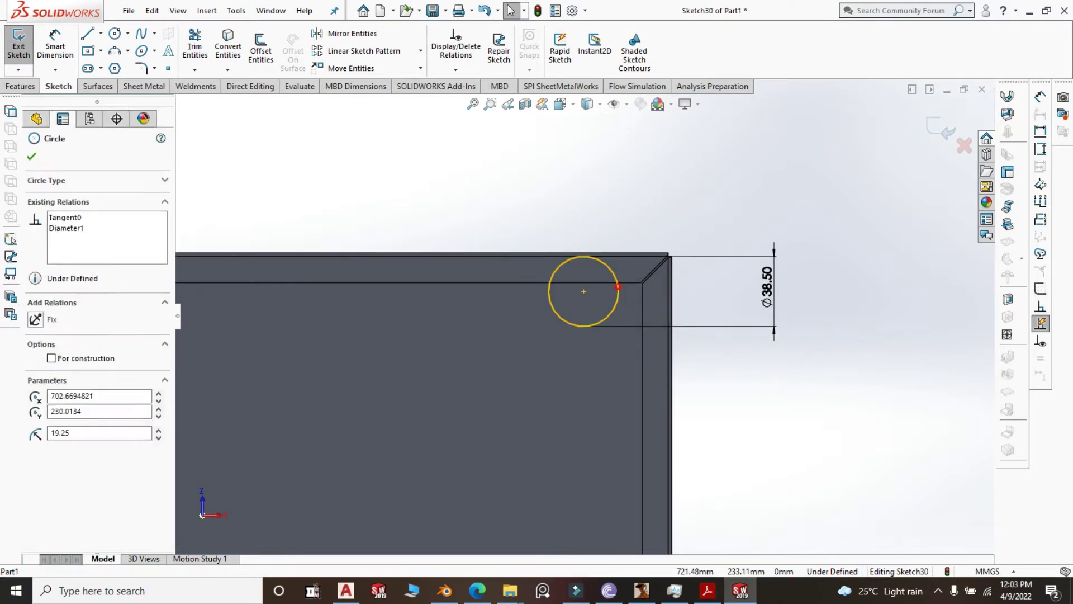
left_click(671, 311, "ctrl")
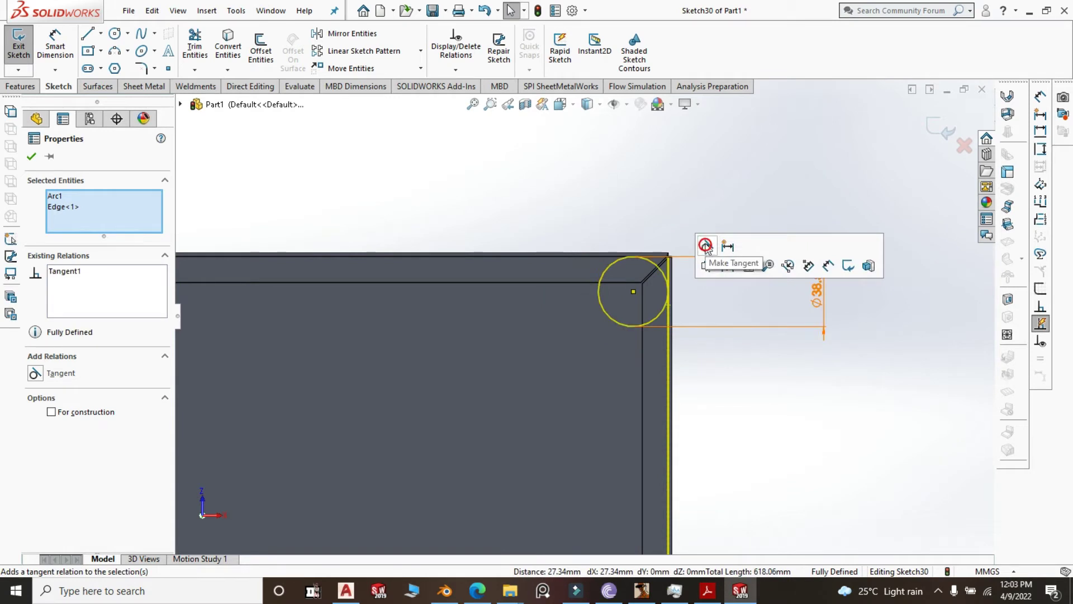
left_click(706, 248)
Sketch a vertical construction line about 511 mm long from the origin down past the shelf's long edge.
key("f")
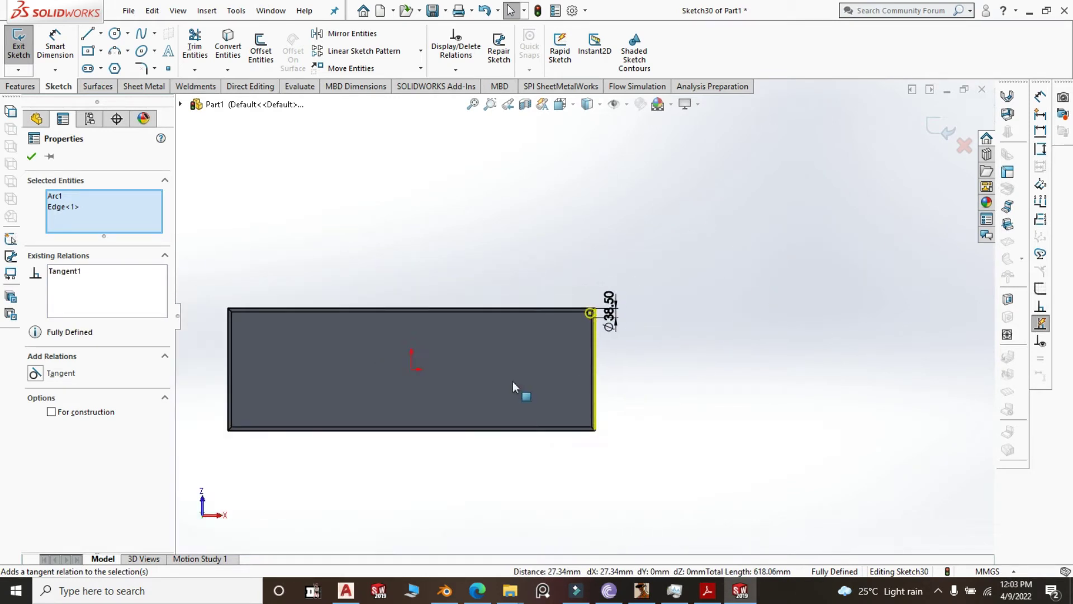
left_click(91, 36)
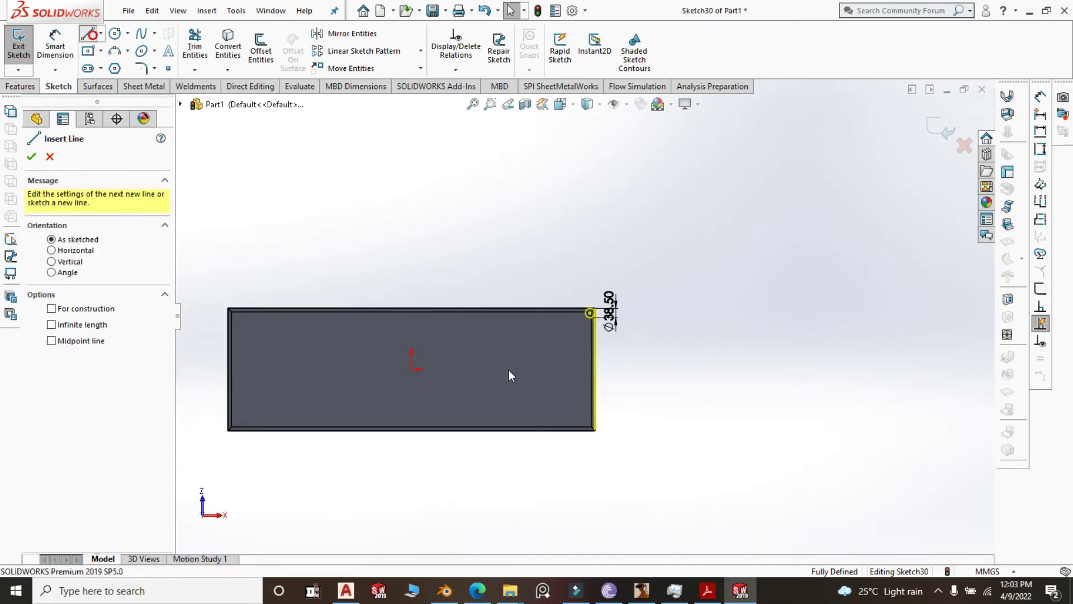
left_click(412, 369)
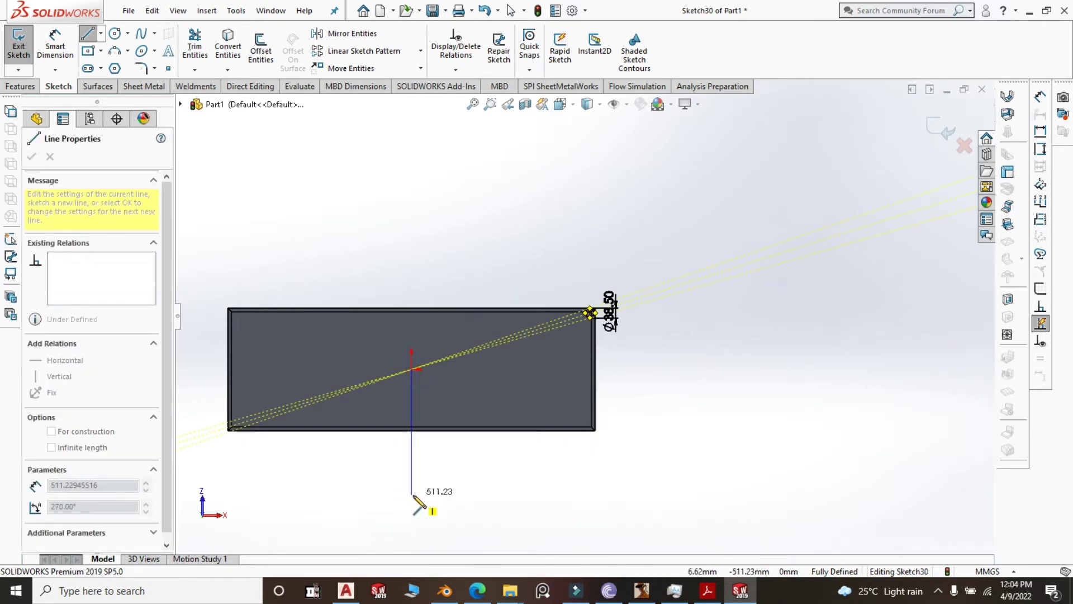
left_click(412, 496)
right_click(480, 480)
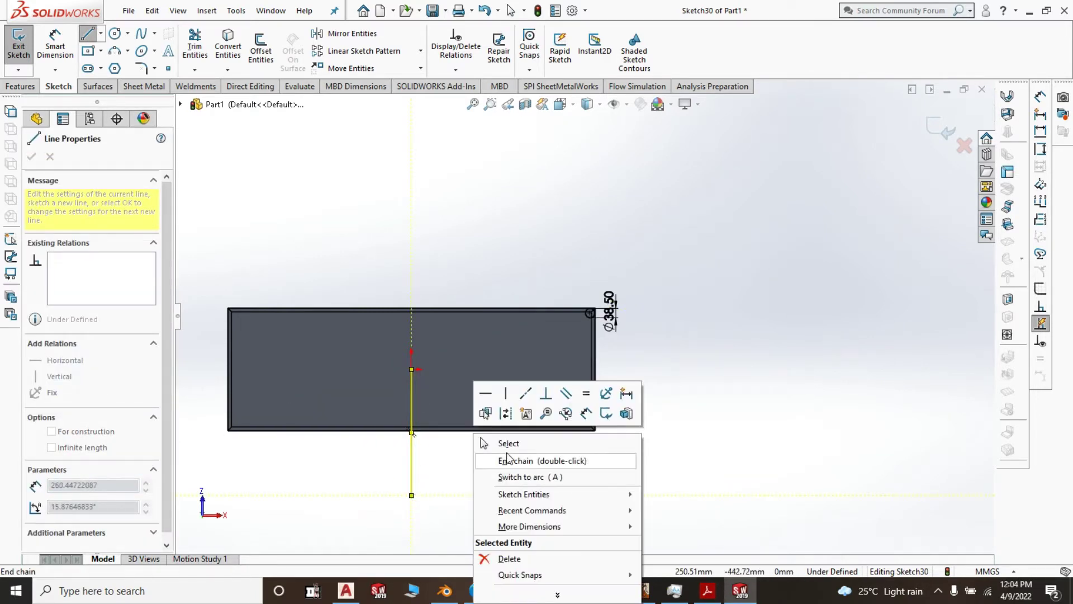
left_click(506, 413)
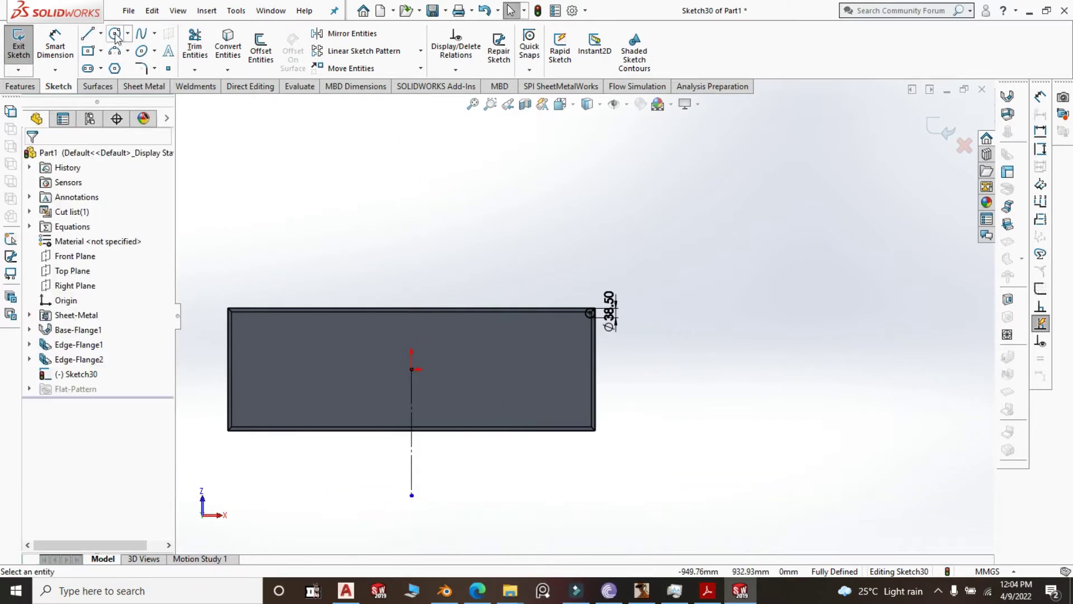
Sketch a horizontal construction line about 1193 mm long from the origin out past the shelf's short edge.
left_click(87, 33)
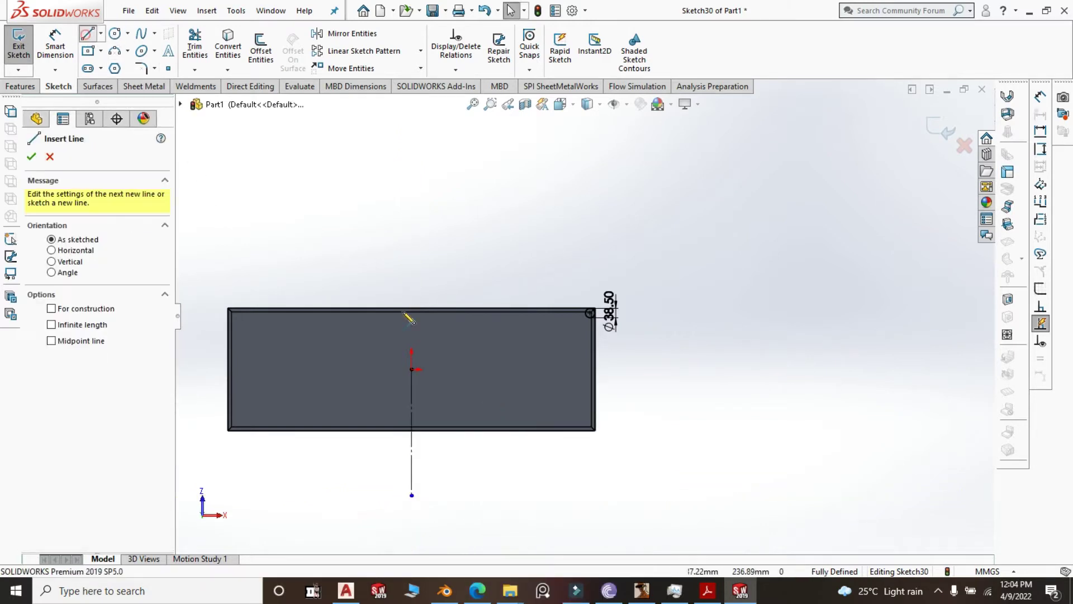
left_click(412, 369)
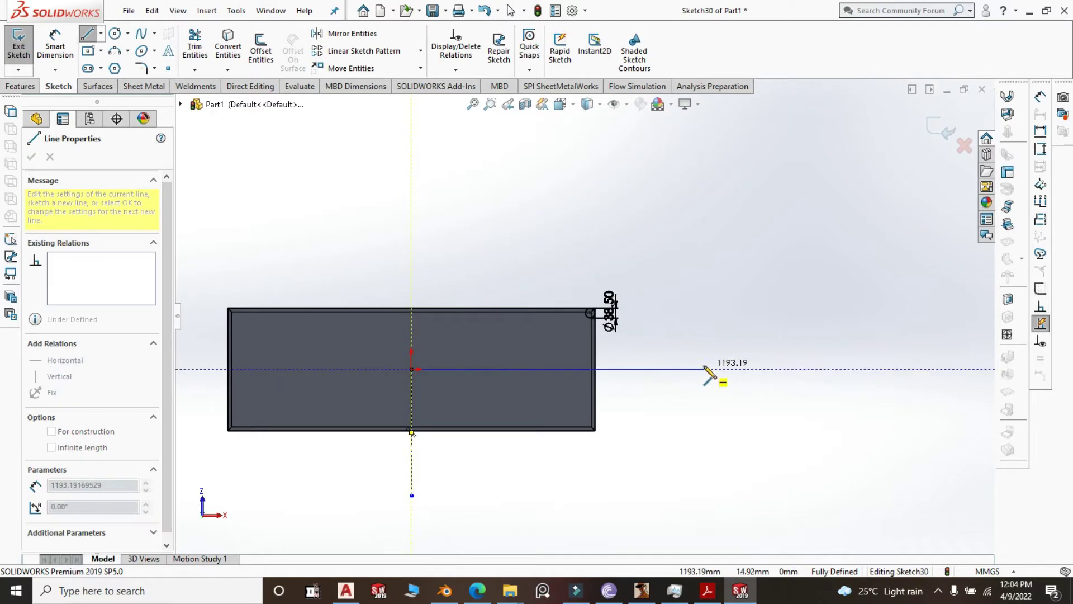
left_click(704, 368)
right_click(738, 307)
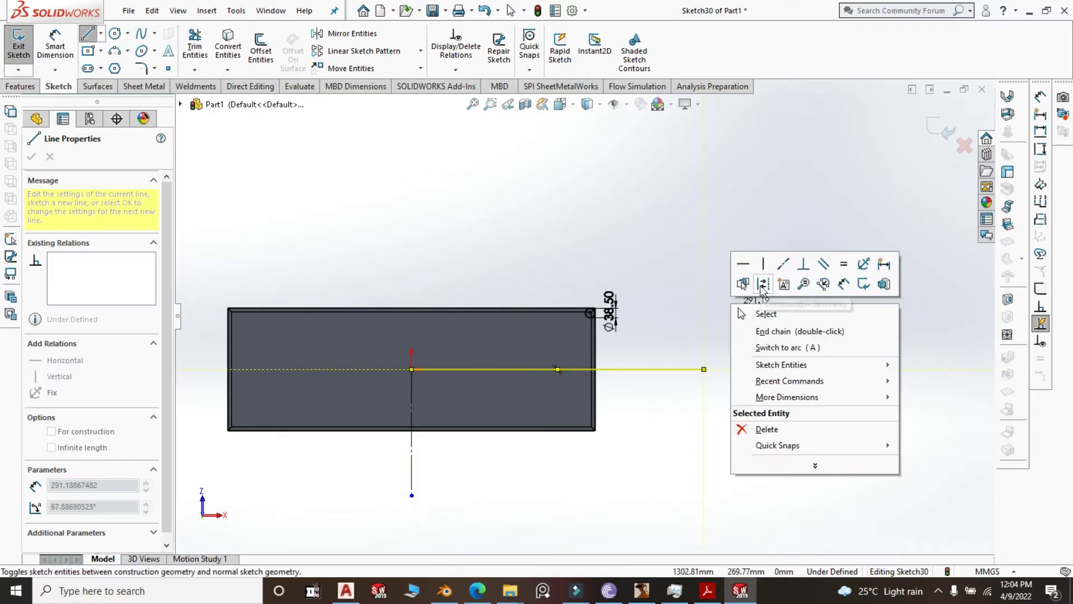
left_click(774, 306)
Mirror the corner circle about the horizontal construction line with Mirror Entities, keeping the original.
scroll(582, 327, "down", 2)
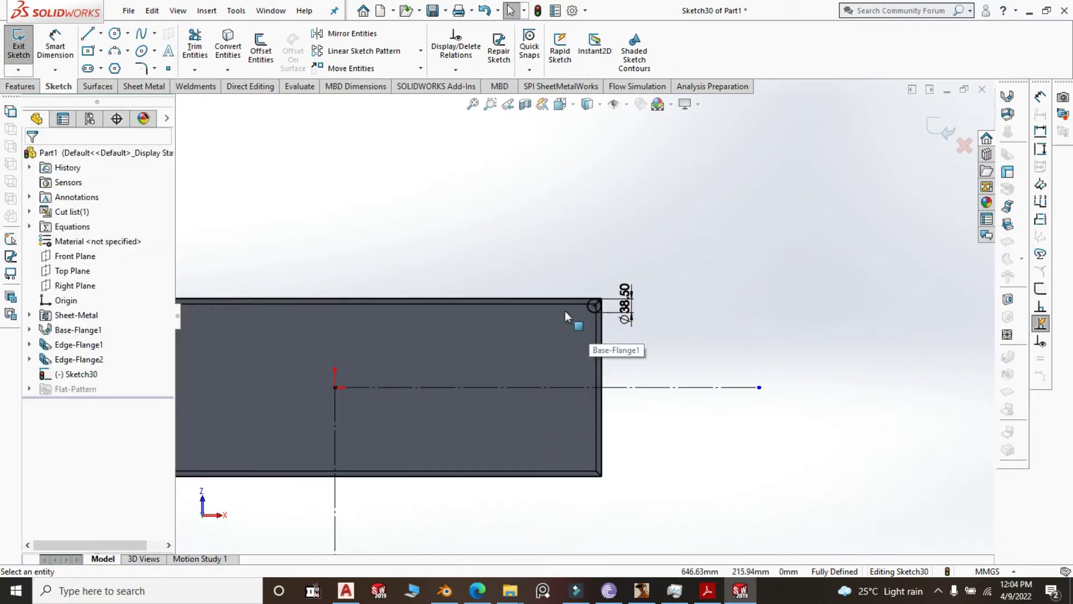
left_click(351, 34)
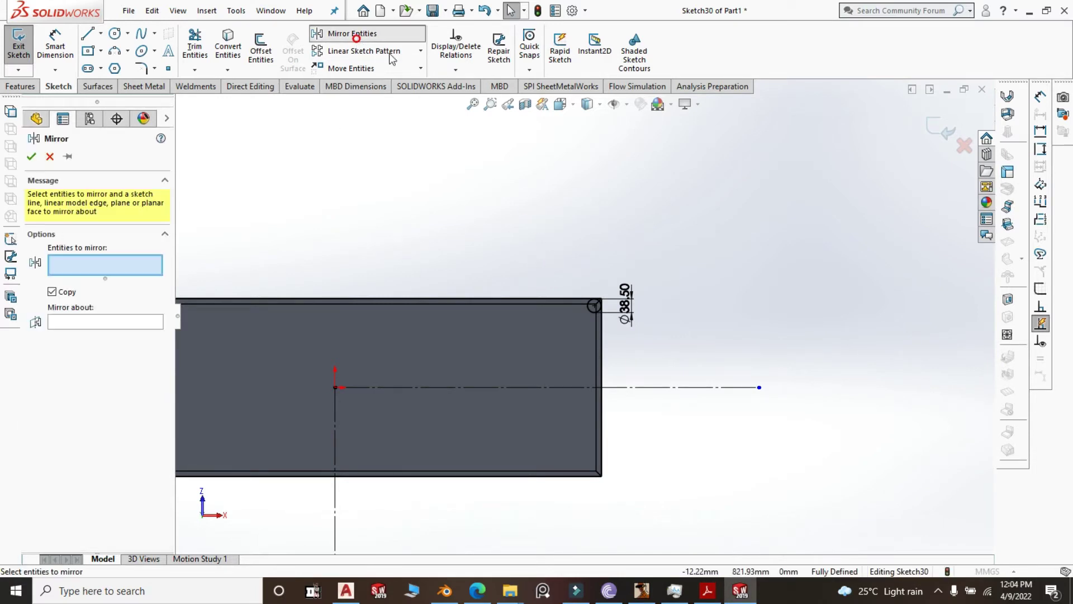
left_click(593, 317)
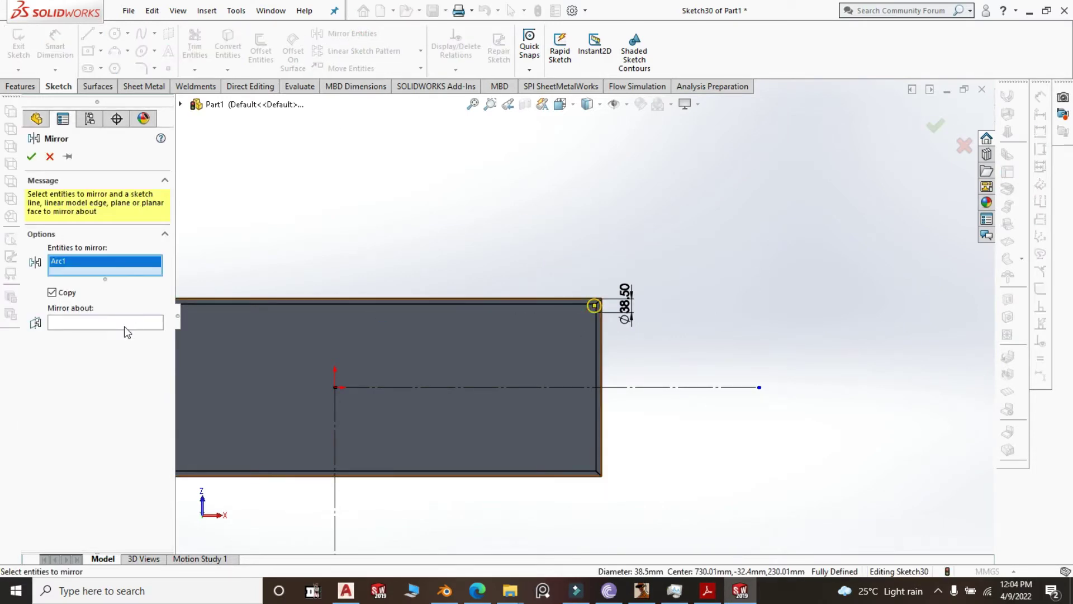
left_click(149, 323)
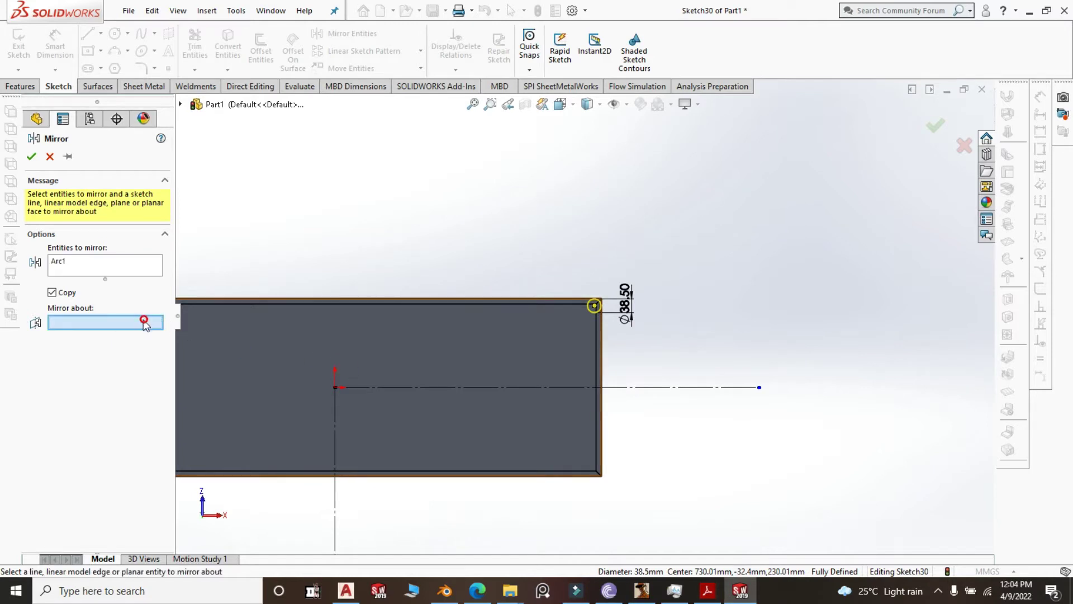
left_click(721, 387)
right_click(721, 389)
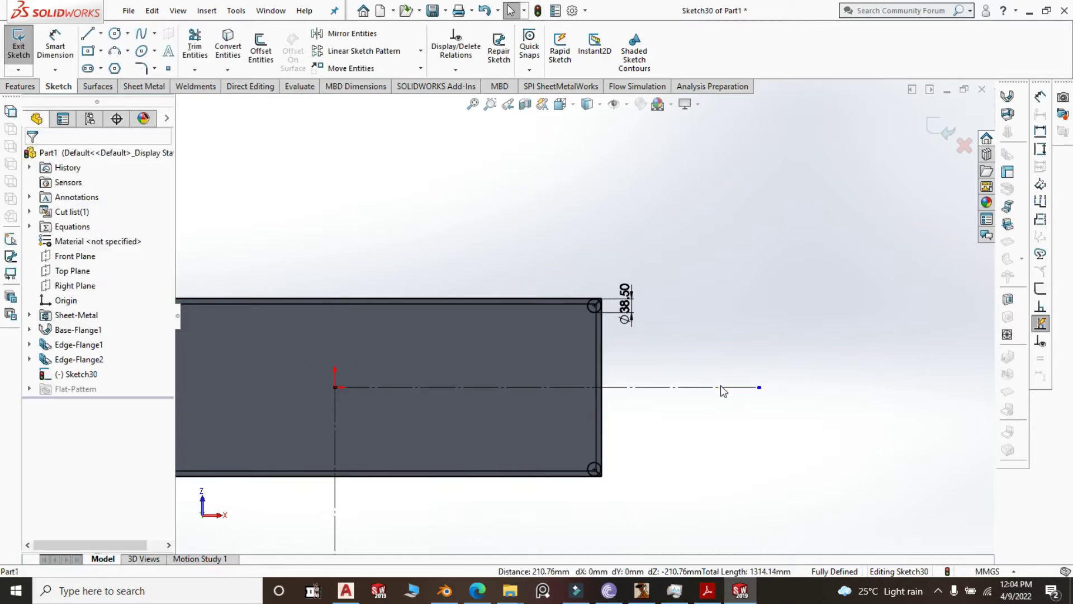
Mirror both corner circles about the vertical construction line to the opposite short side, keeping the originals.
key("z")
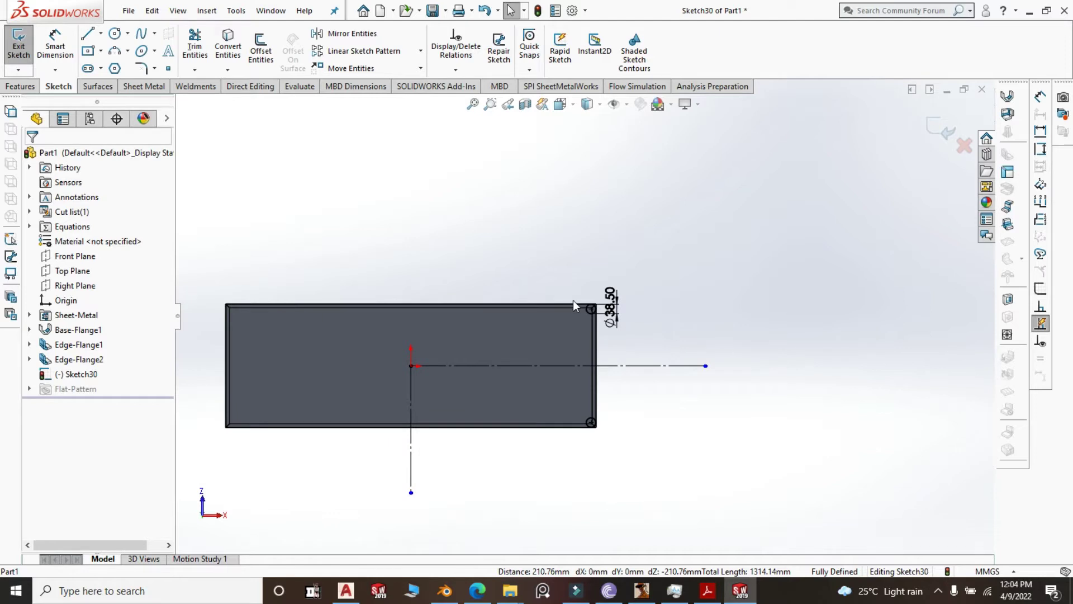
left_click(591, 312)
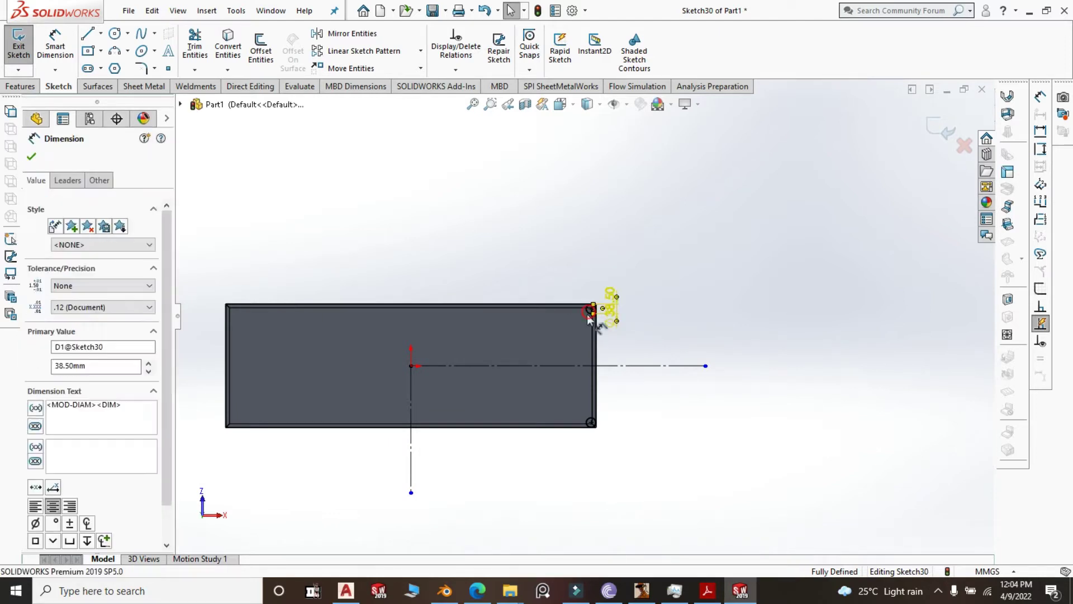
key("Escape")
scroll(590, 316, "down", 3)
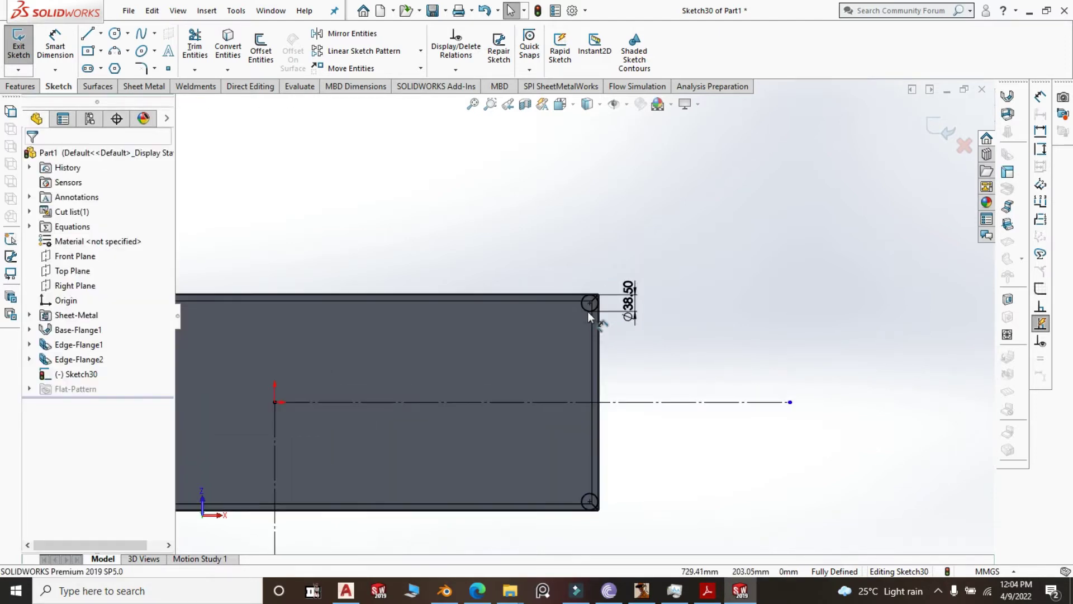
left_click(584, 312)
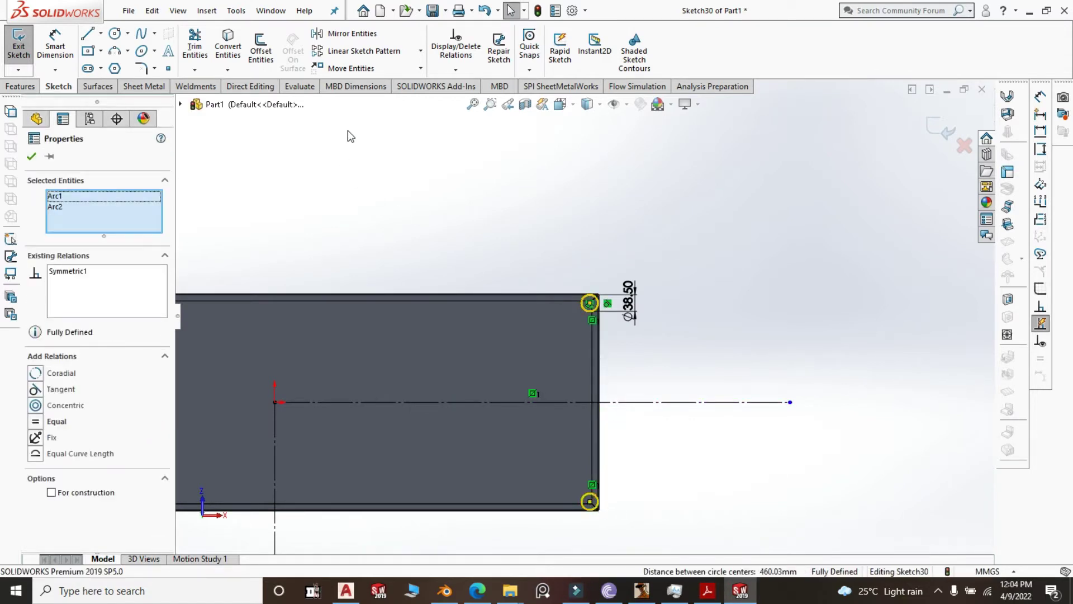
left_click(337, 34)
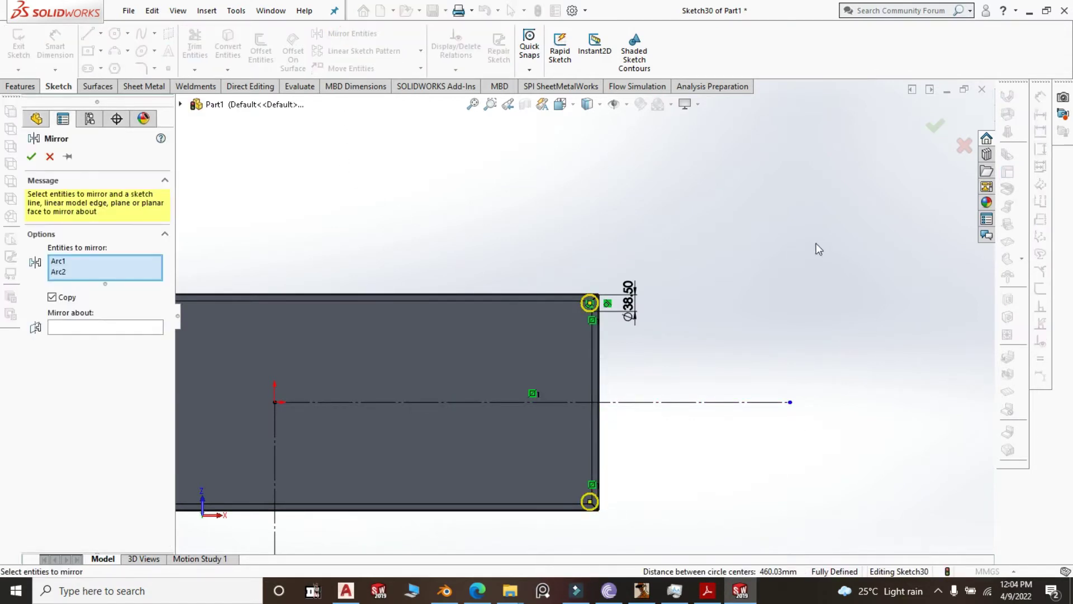
scroll(748, 283, "up", 2)
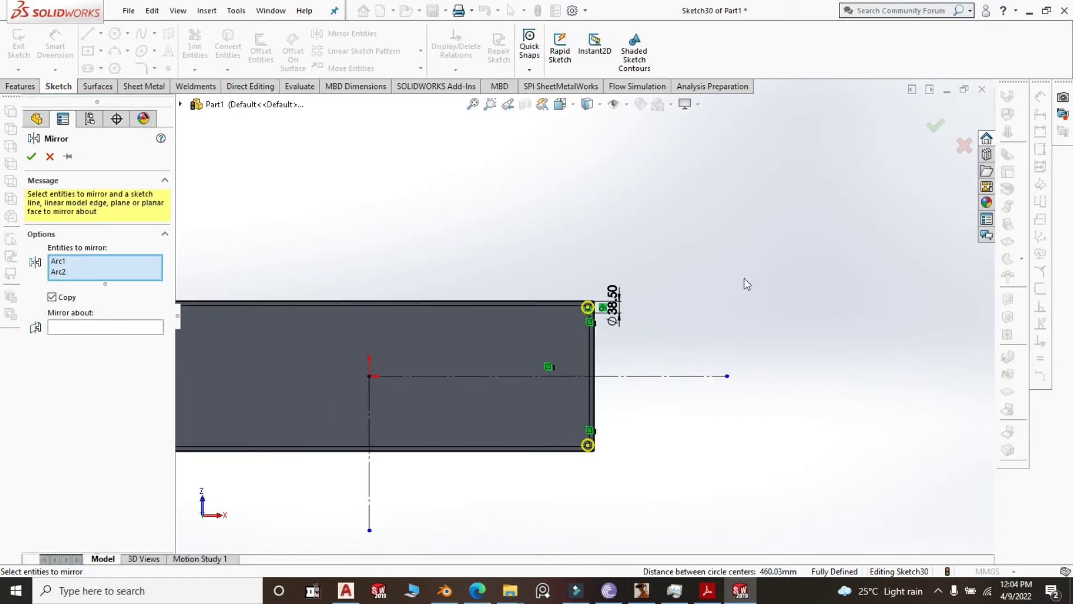
left_click(120, 330)
left_click(370, 494)
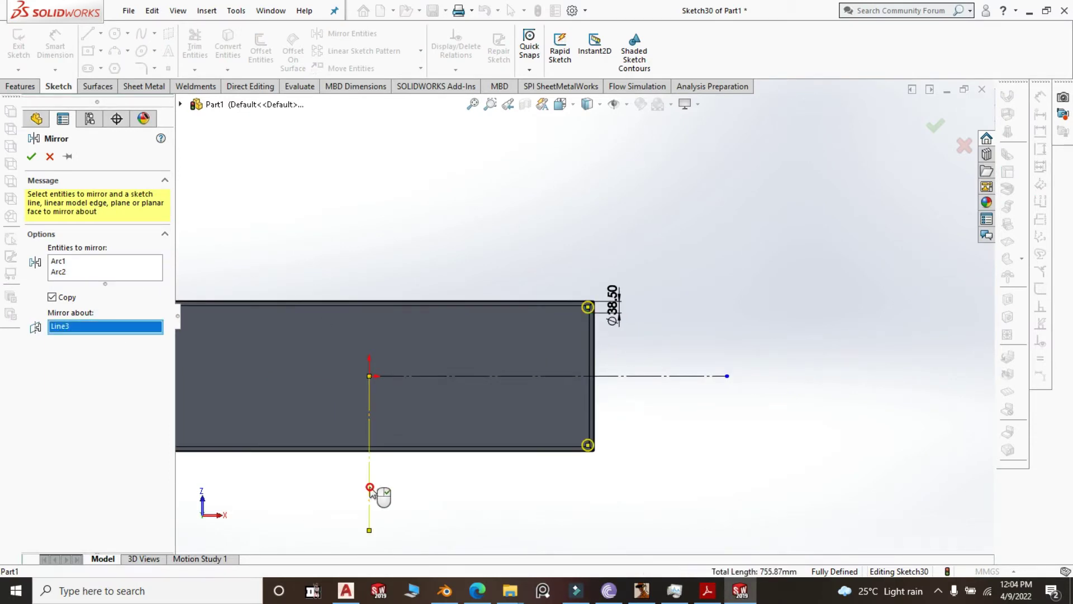
right_click(372, 494)
Cut the inward flanges at the four corner circles with an Extruded Cut.
scroll(864, 394, "down", 2)
scroll(835, 393, "up", 4)
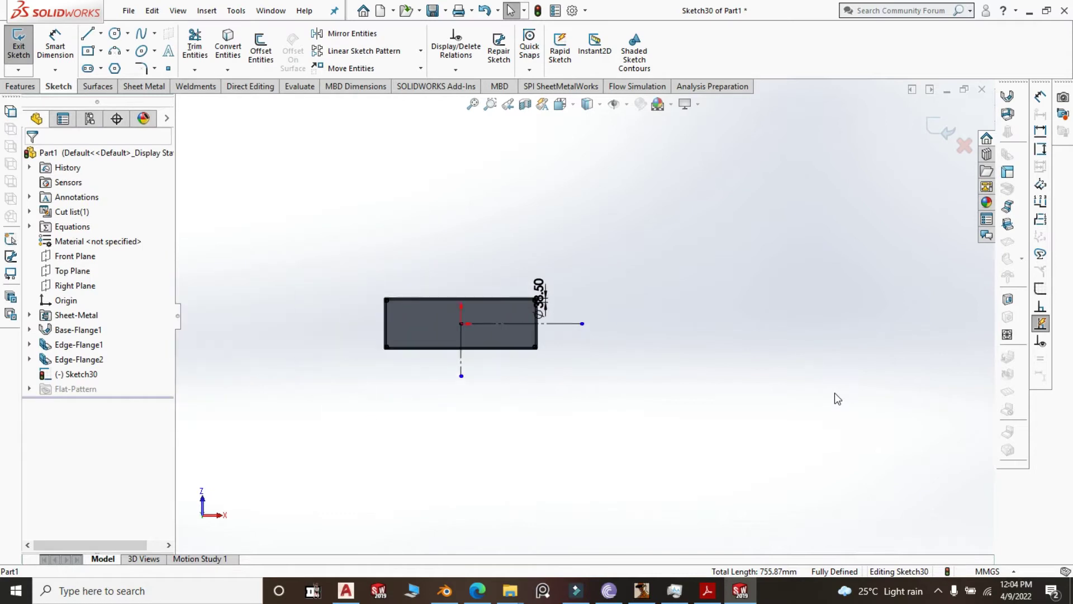
scroll(485, 298, "down", 3)
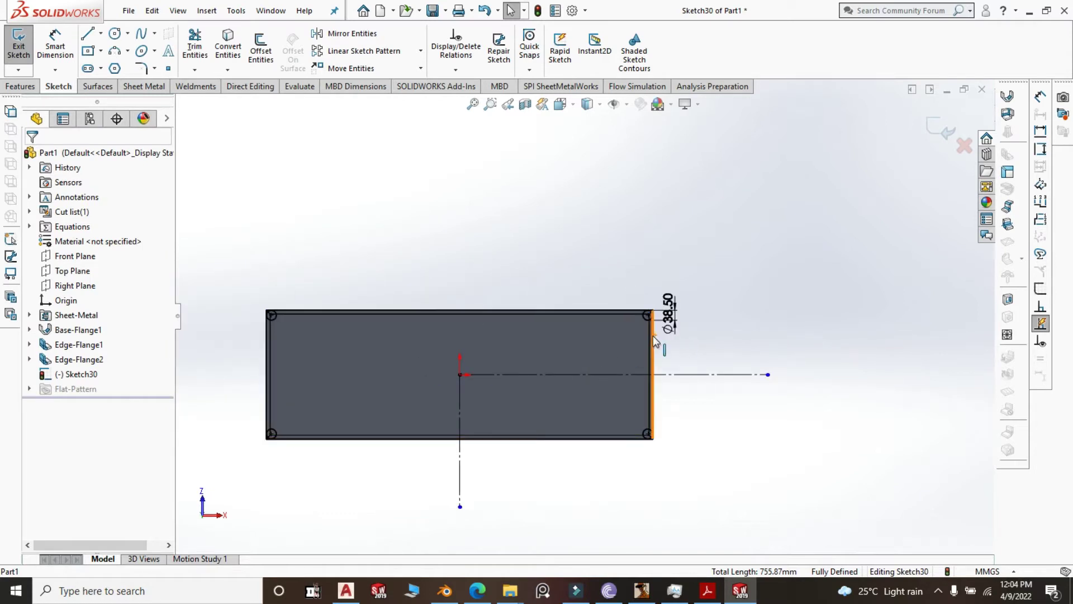
middle_click_drag(668, 310, 652, 332)
scroll(651, 331, "down", 2)
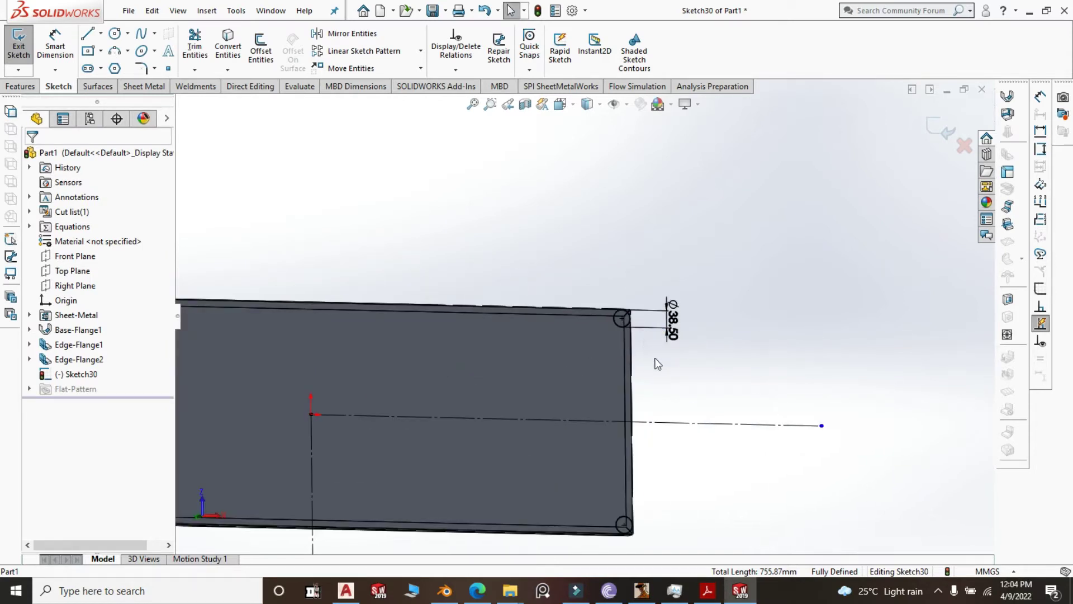
scroll(623, 346, "up", 2)
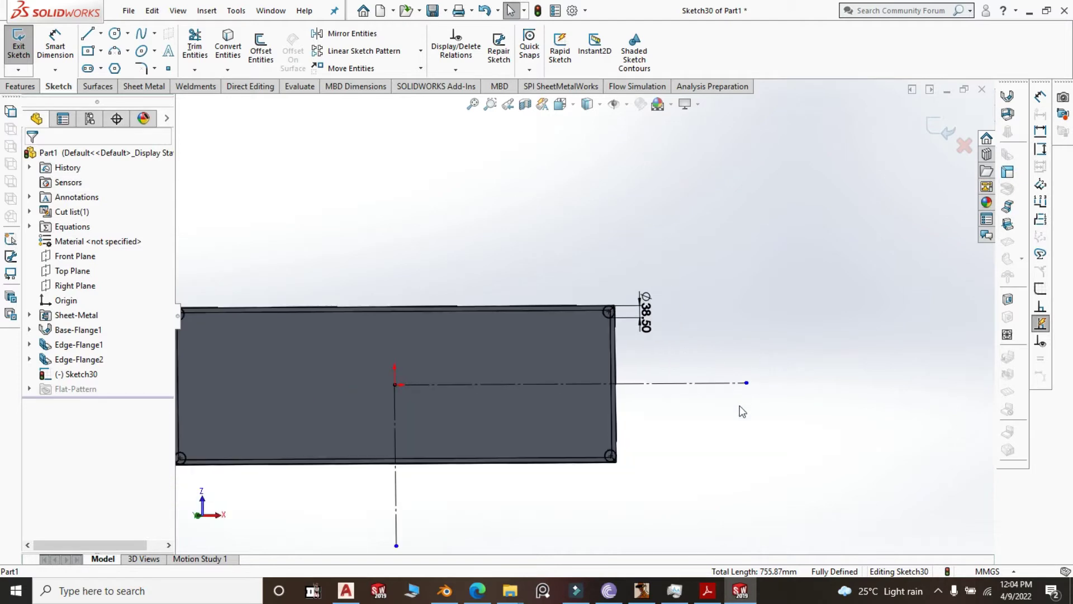
scroll(721, 417, "up", 1)
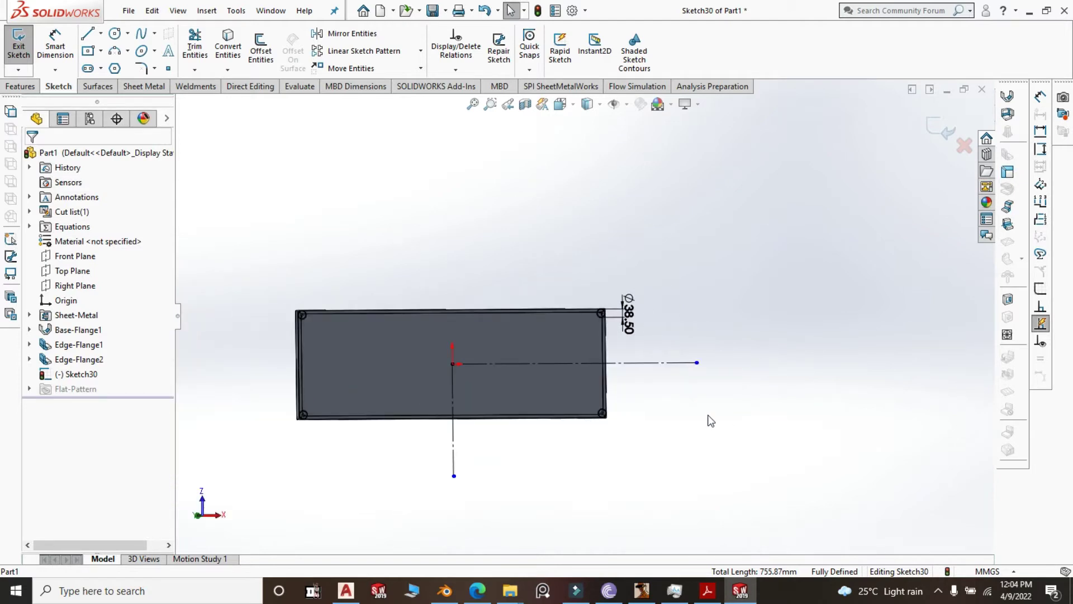
left_click(22, 87)
left_click(200, 48)
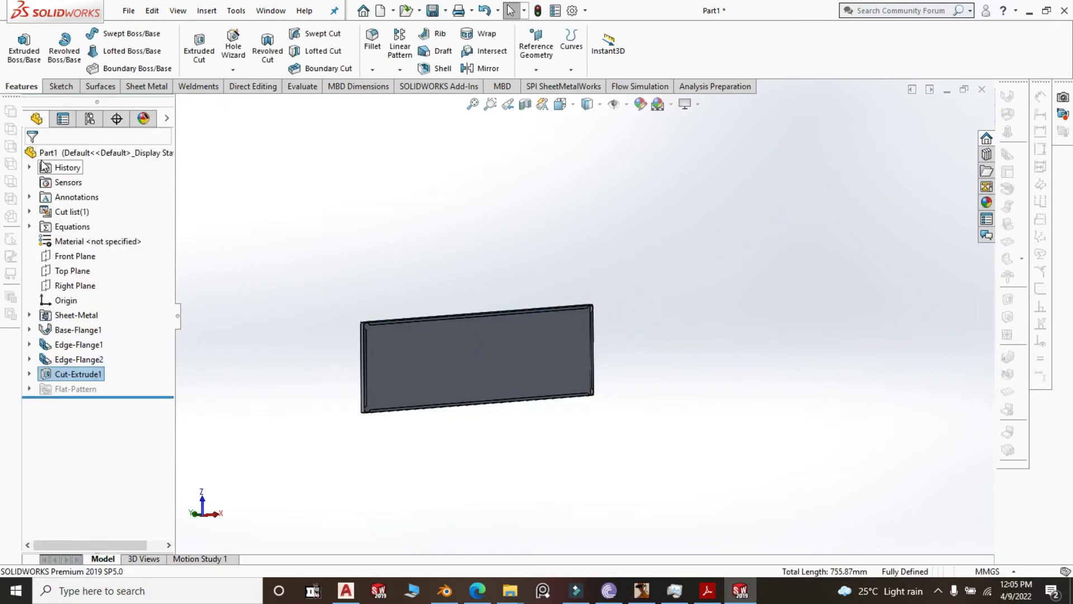
scroll(655, 324, "down", 6)
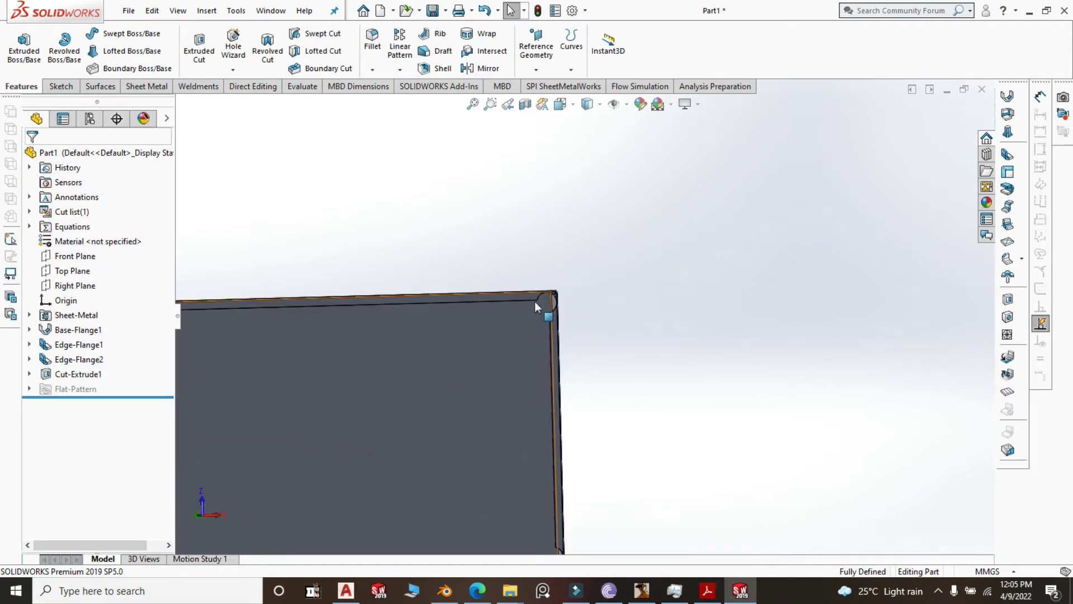
scroll(546, 300, "down", 2)
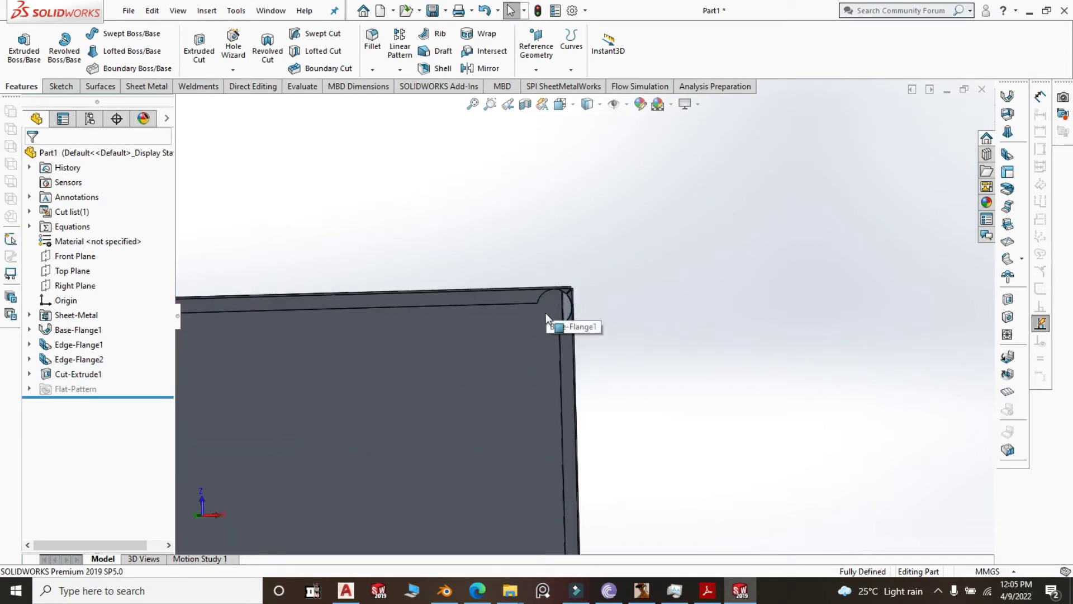
Inspect the circular cut at the shelf's corner from several angles, then restore the isometric view.
mouse_move(612, 342)
middle_mouse_down()
mouse_move(640, 336)
mouse_move(613, 352)
middle_mouse_up()
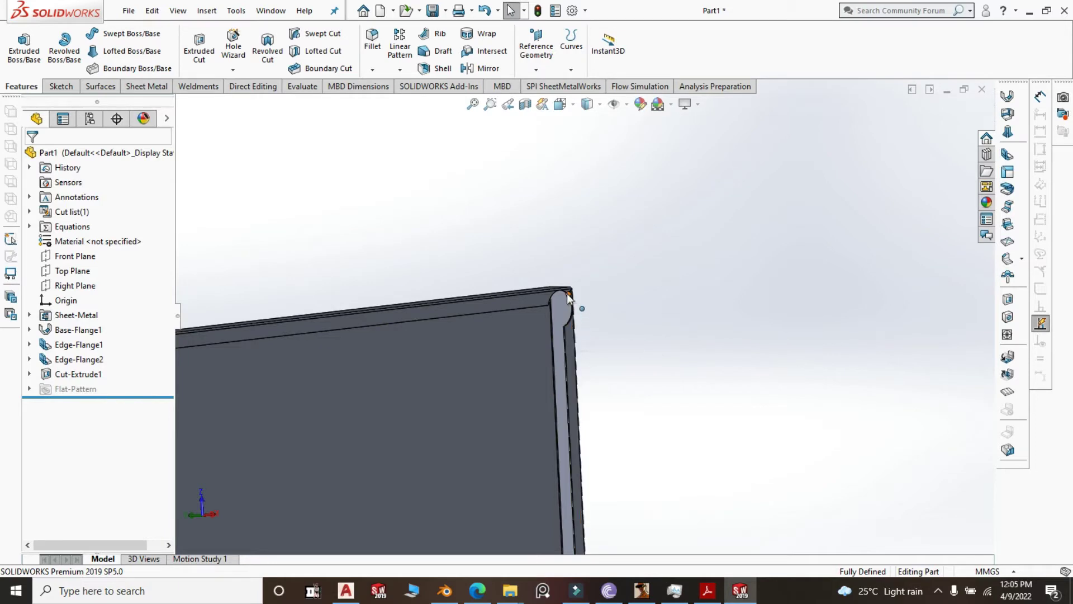
middle_click_drag(659, 278, 563, 308)
key("z")
key("z")
key("z")
key("z")
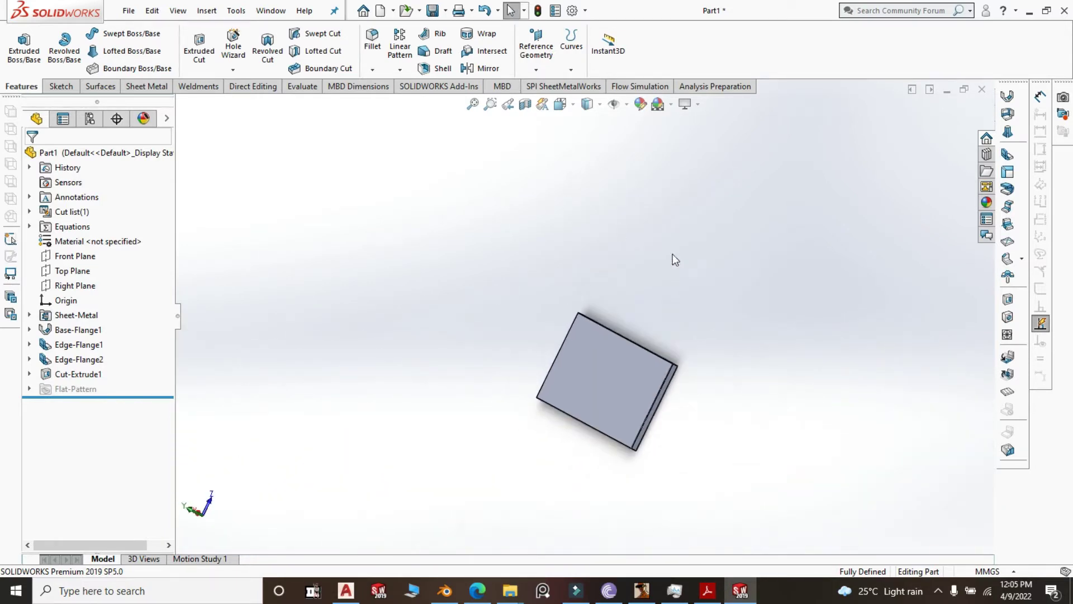
key("space")
left_click(833, 366)
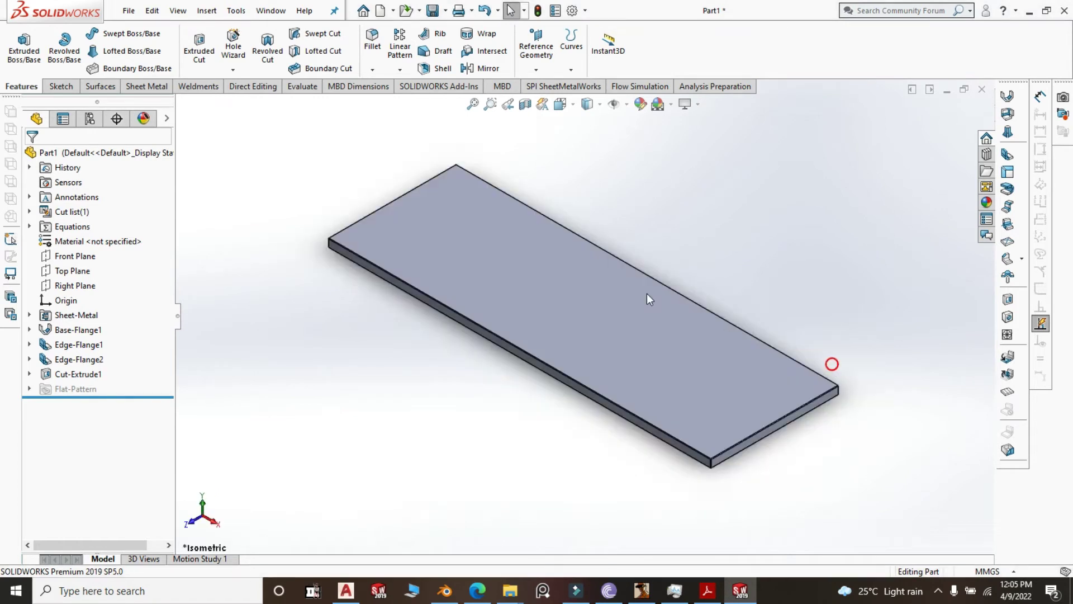
Start saving the part and create a folder named GR 5 inside the Solid Works Tutorial folder.
left_click(129, 12)
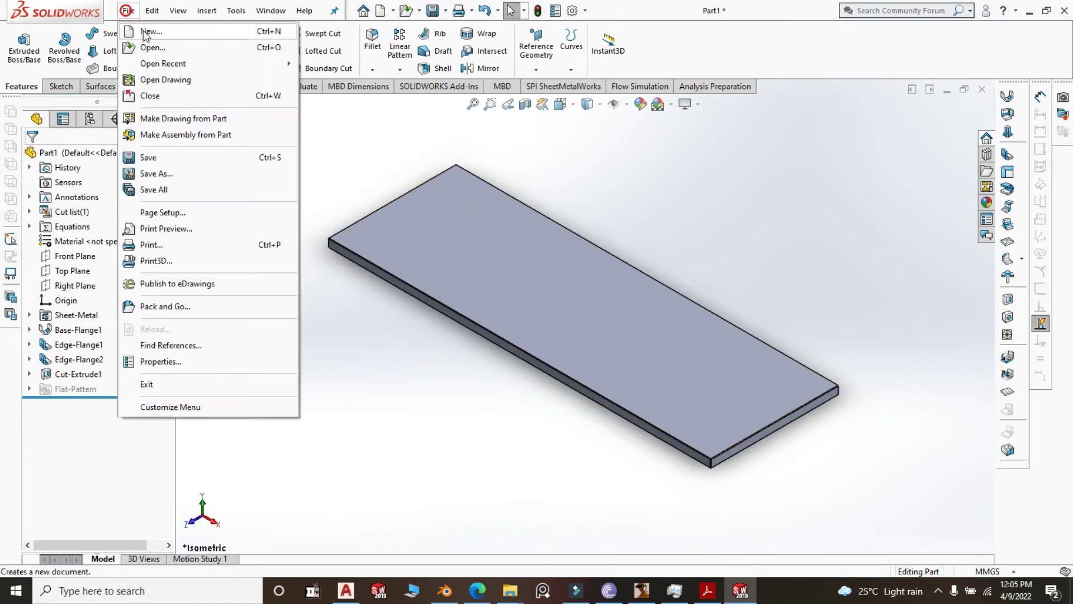
left_click(334, 142)
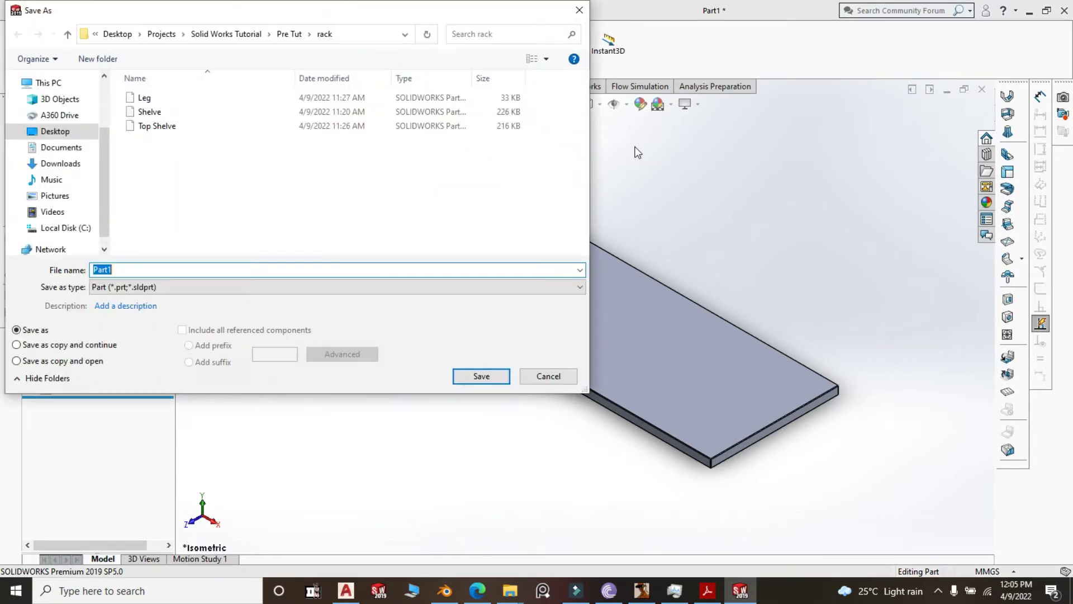
left_click(214, 38)
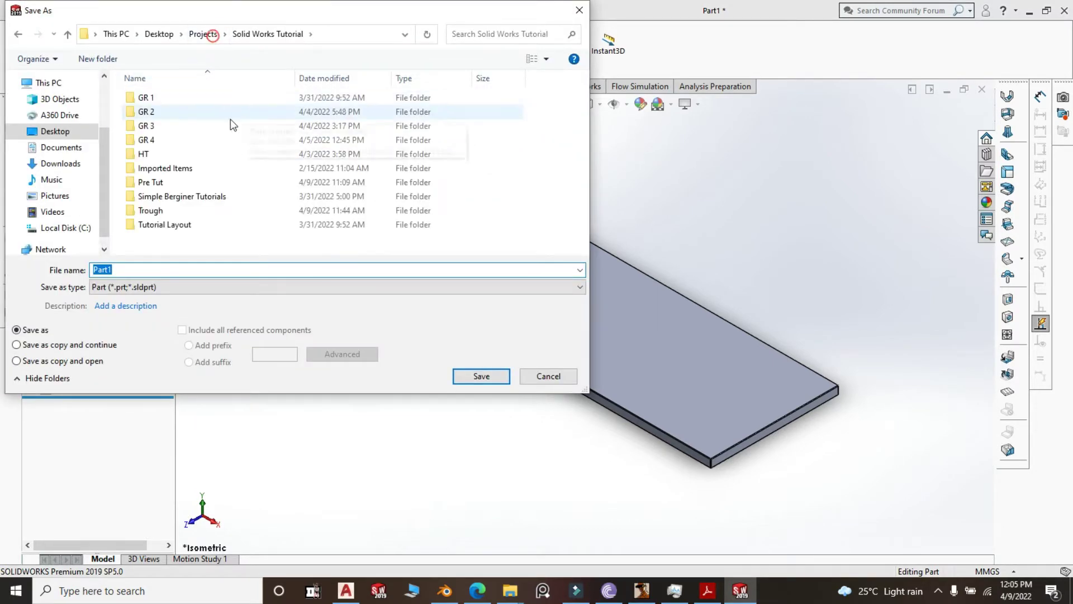
right_click(208, 243)
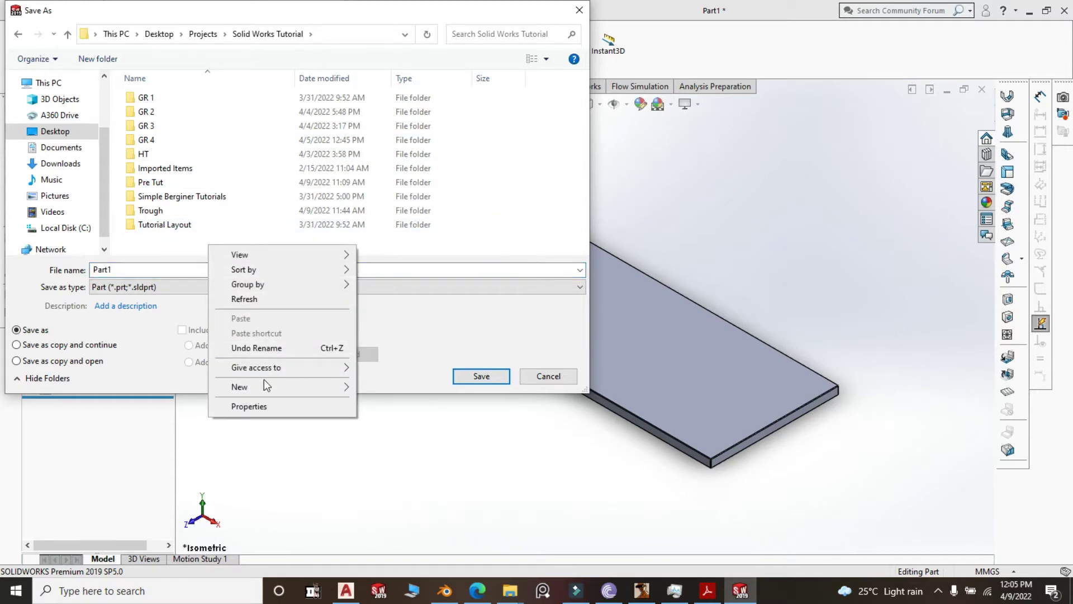
mouse_move(264, 388)
left_click(387, 390)
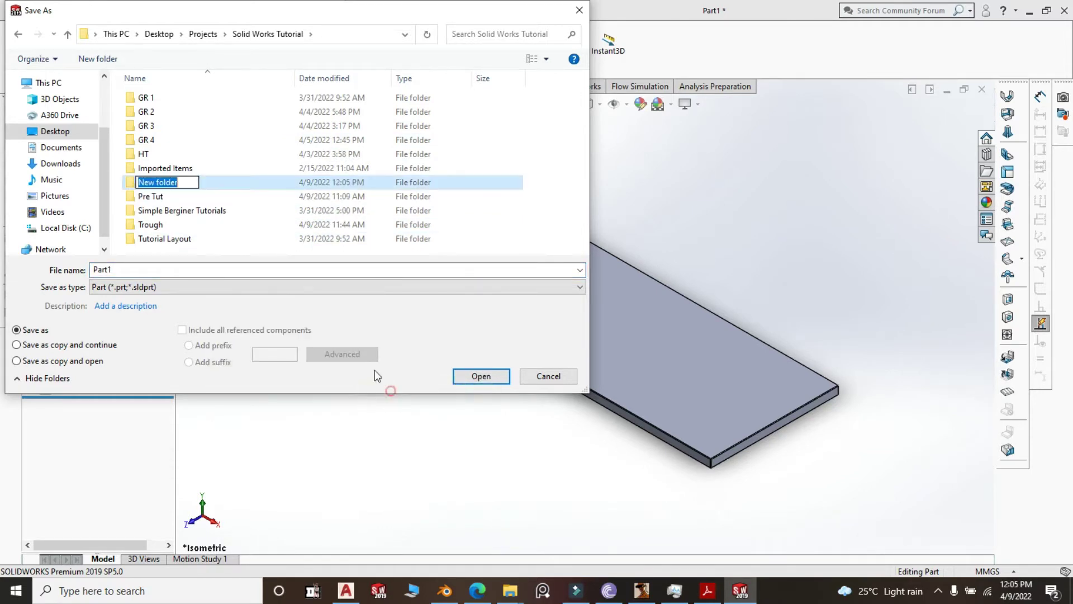
type("GR 5")
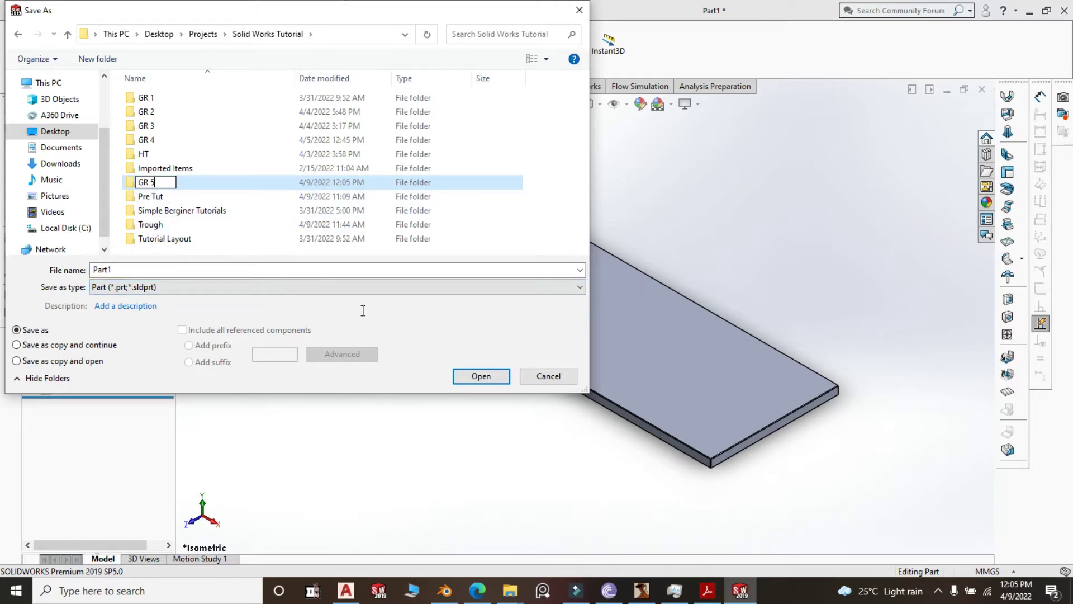
left_click(480, 376)
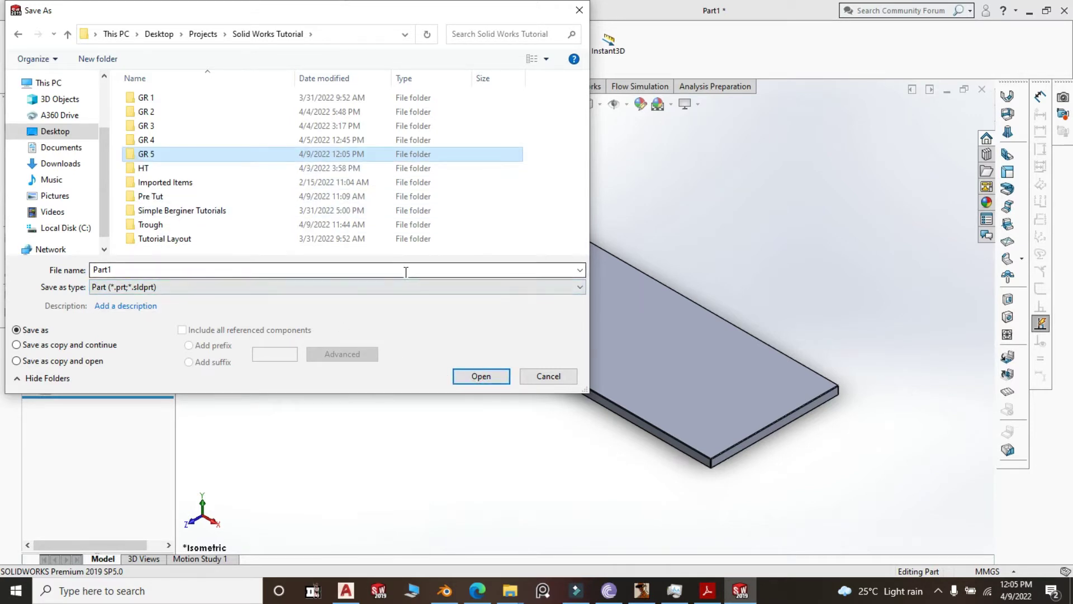
Save the part in the GR 5 folder under the file name "1. GR 5 Top Shelve".
double_click(186, 155)
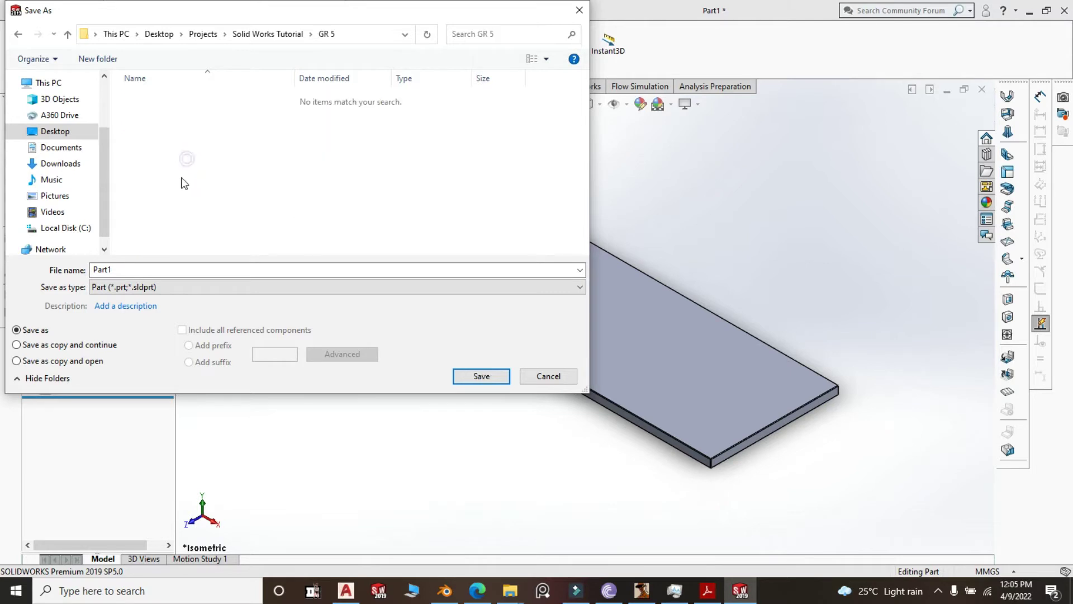
double_click(121, 267)
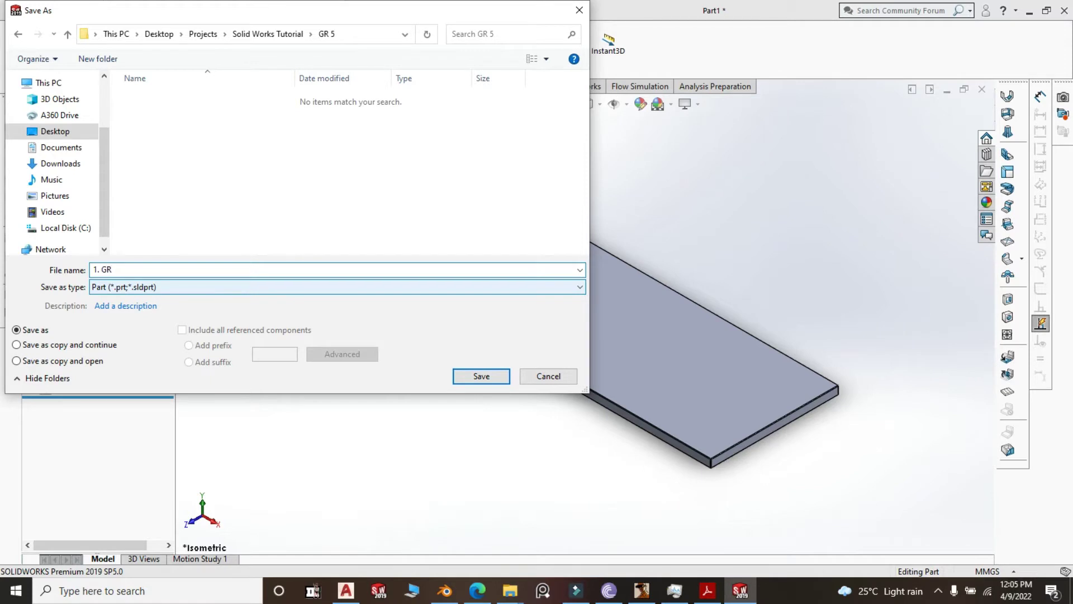
type("1. GR 5 Top Shelve")
left_click(481, 382)
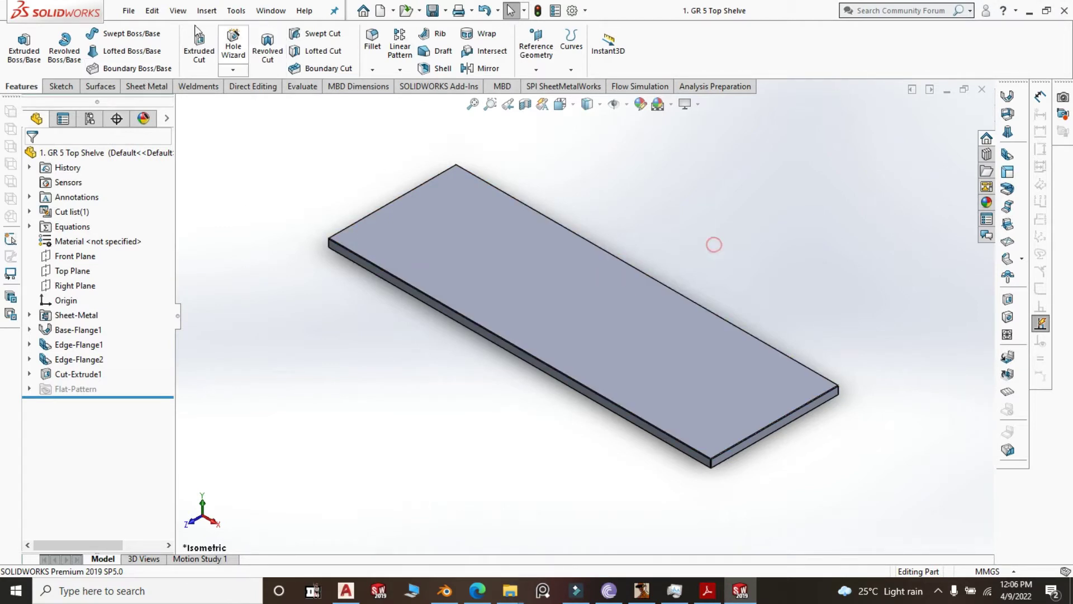
Create a new part document from the Part2 template.
left_click(128, 13)
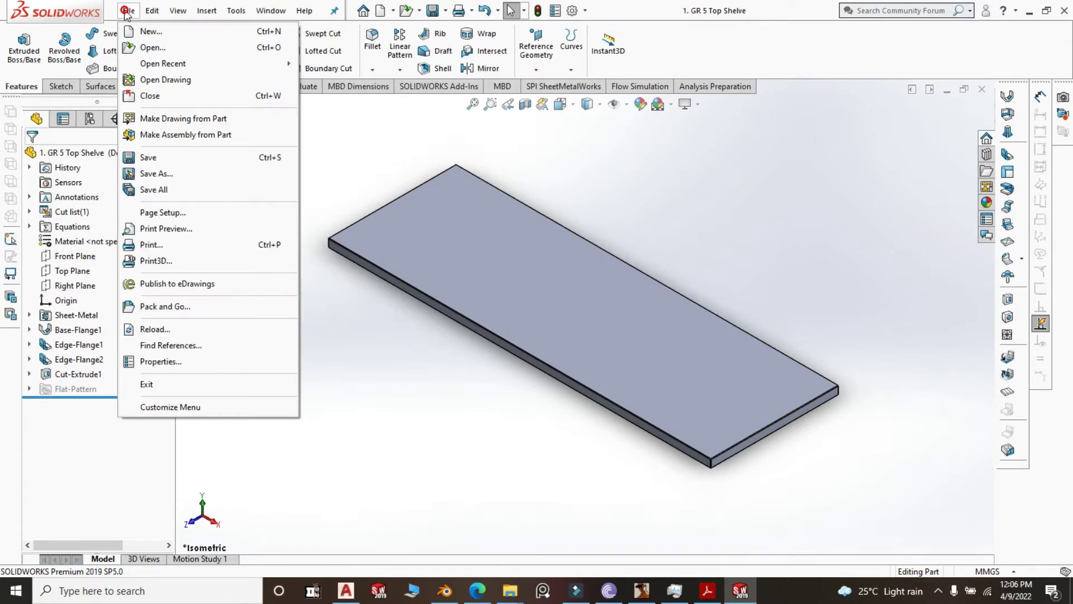
left_click(157, 35)
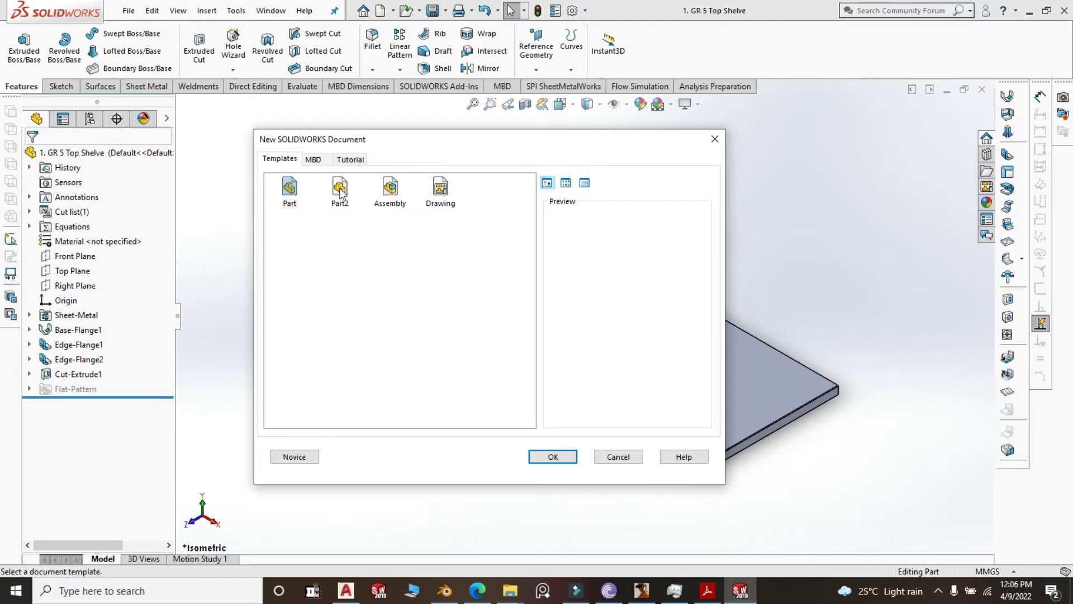
left_click(340, 190)
left_click(559, 458)
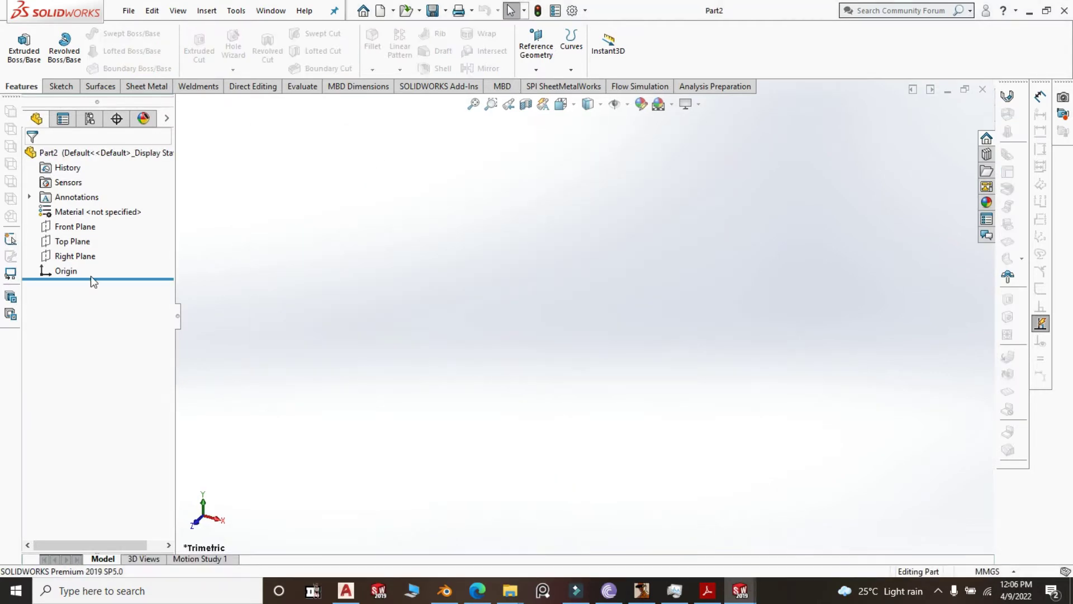
Sketch a center rectangle about 14 mm wide on the Top Plane, centred on the origin.
left_click(78, 242)
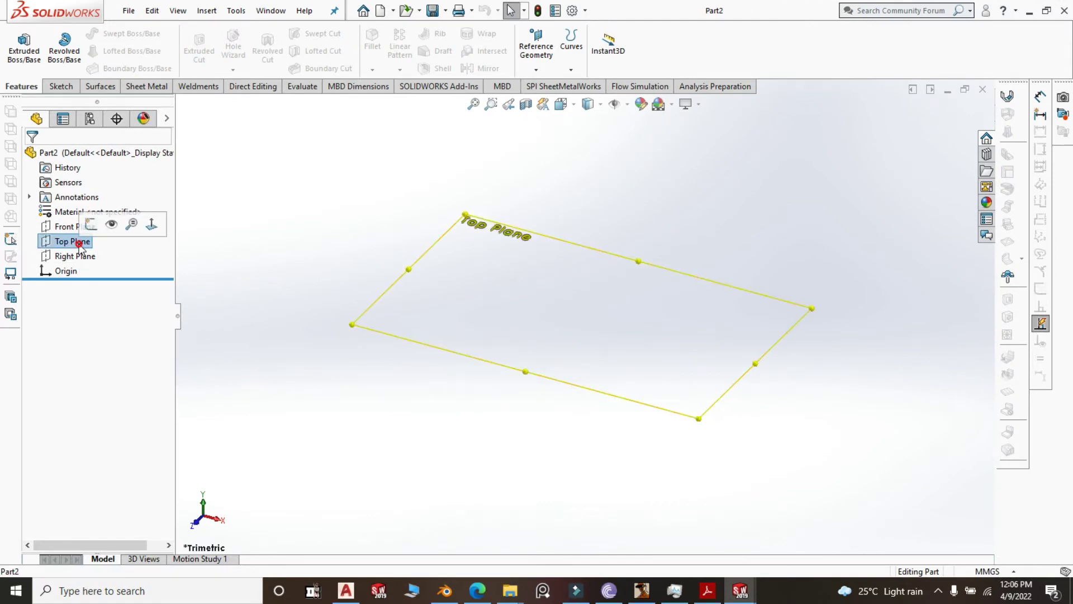
left_click(91, 224)
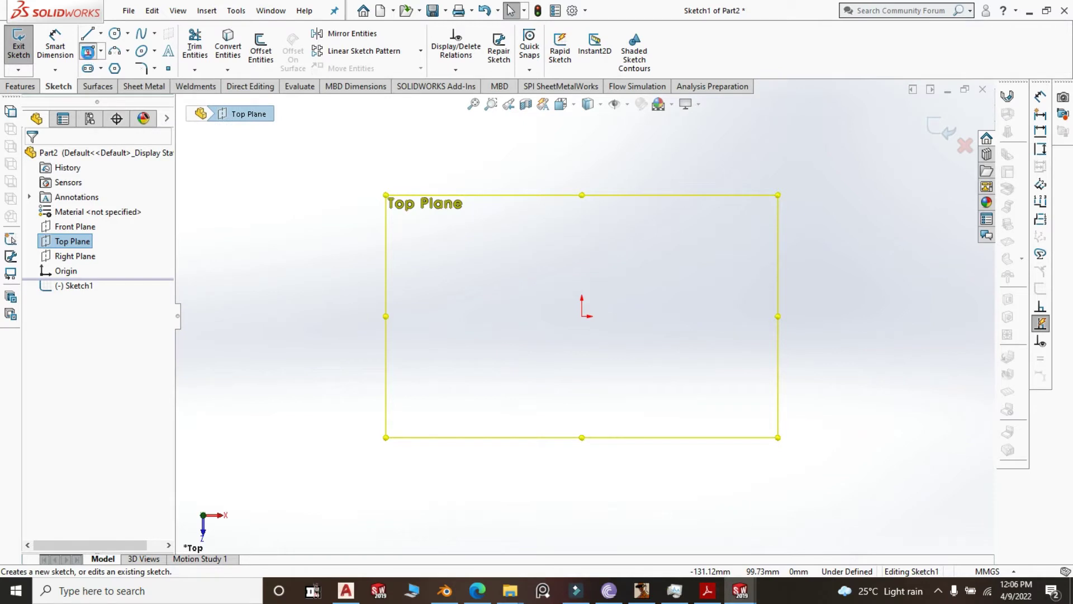
left_click(88, 51)
left_click_drag(582, 317, 598, 332)
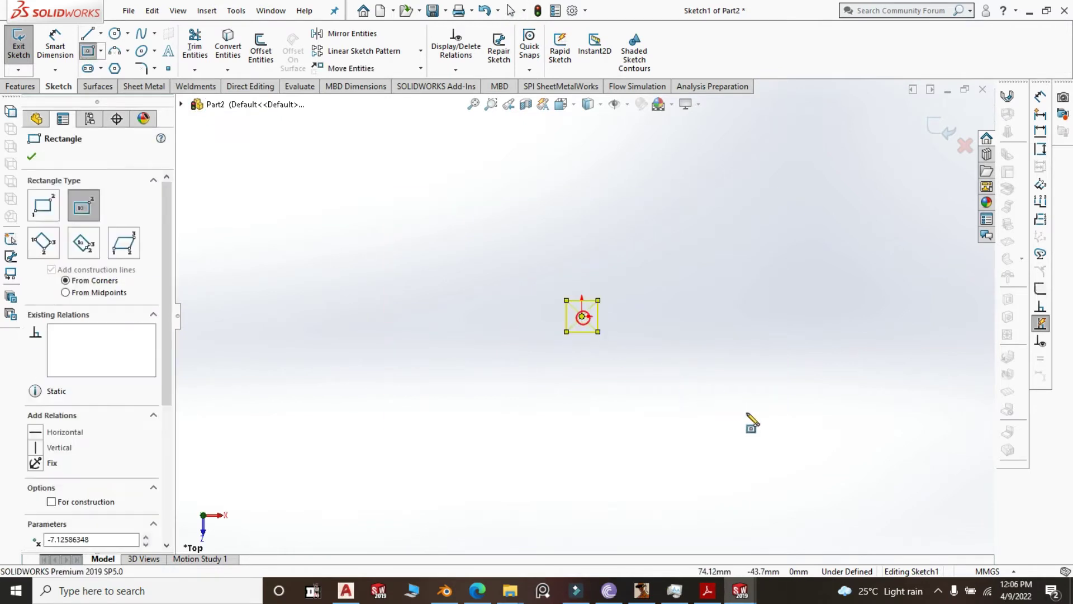
Dimension the rectangle's horizontal side to 1500 mm.
left_click(54, 47)
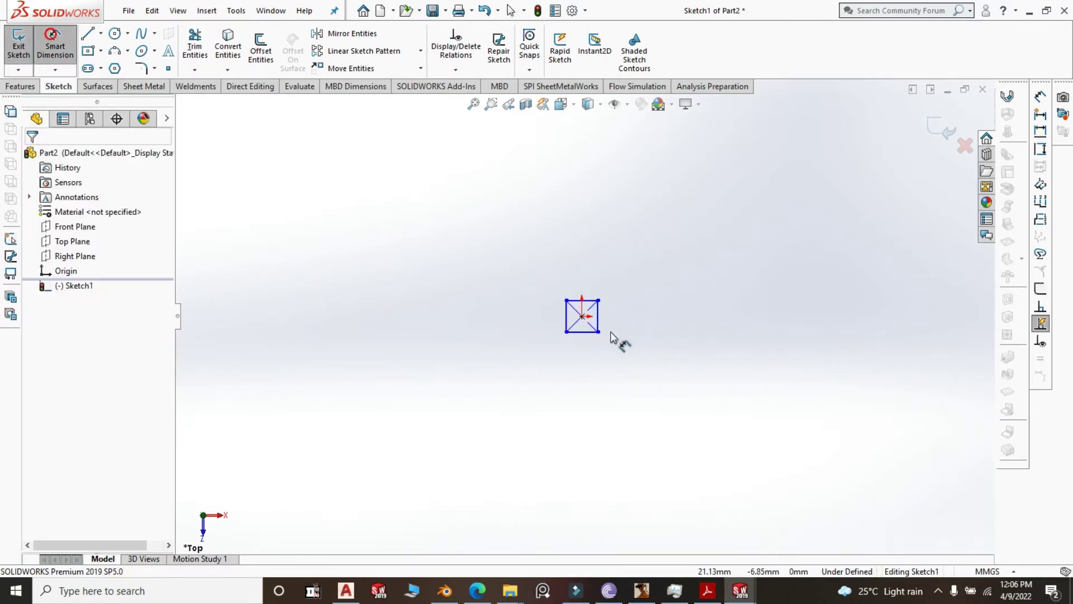
left_click(587, 334)
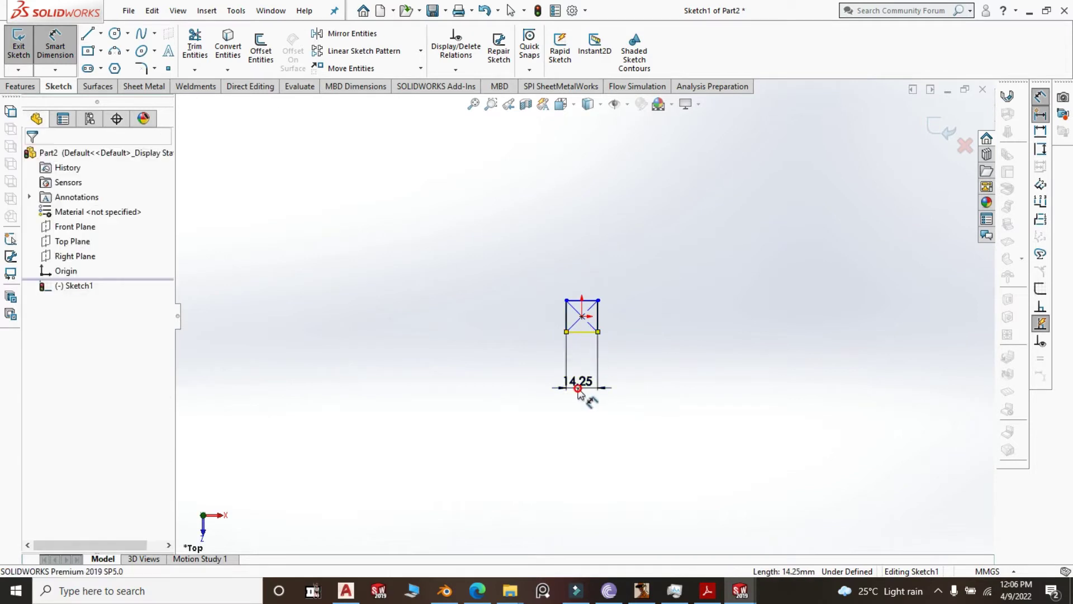
left_click(586, 391)
type("1500")
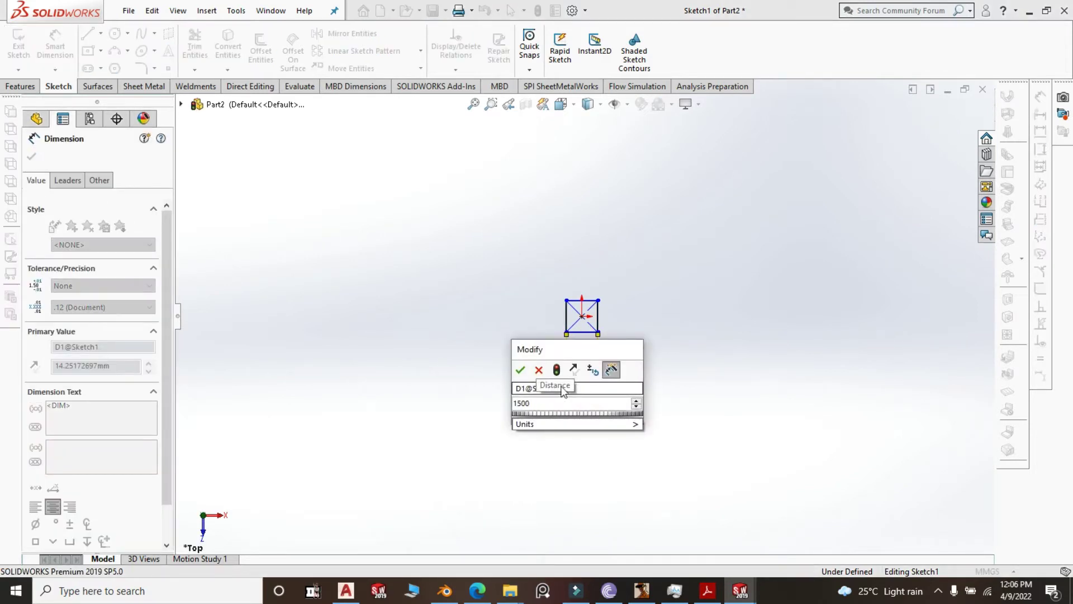
key("Return")
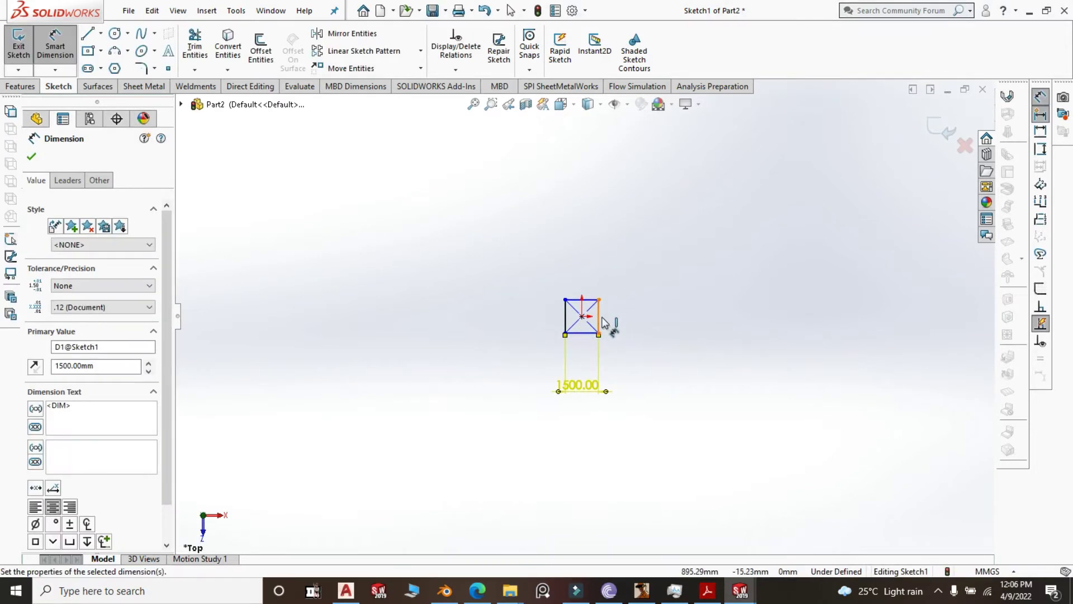
Dimension the rectangle's vertical side to 500 mm.
left_click(601, 321)
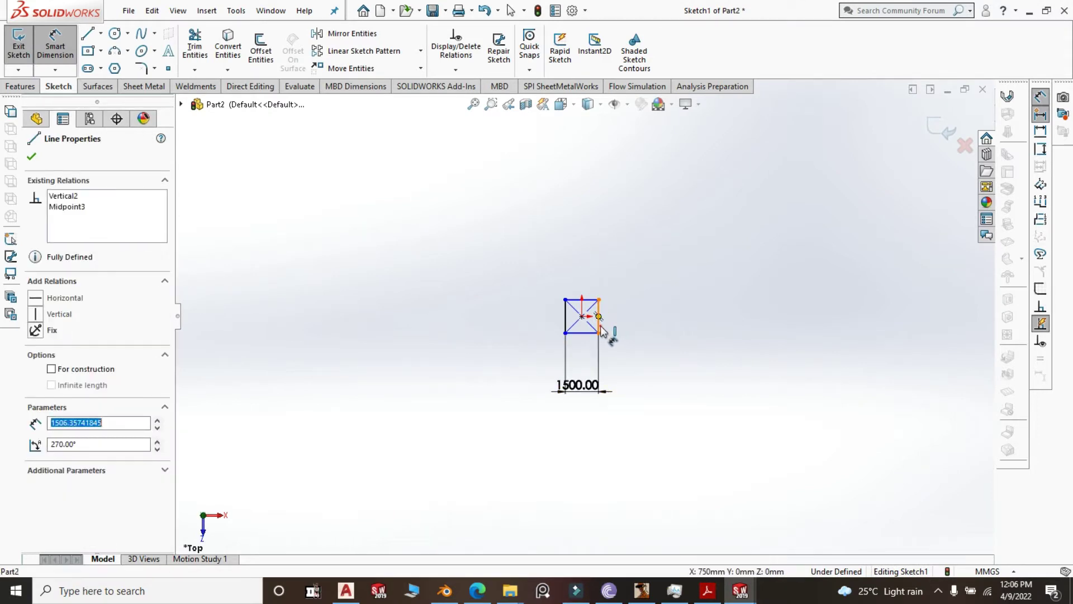
left_click(600, 318)
left_click(626, 324)
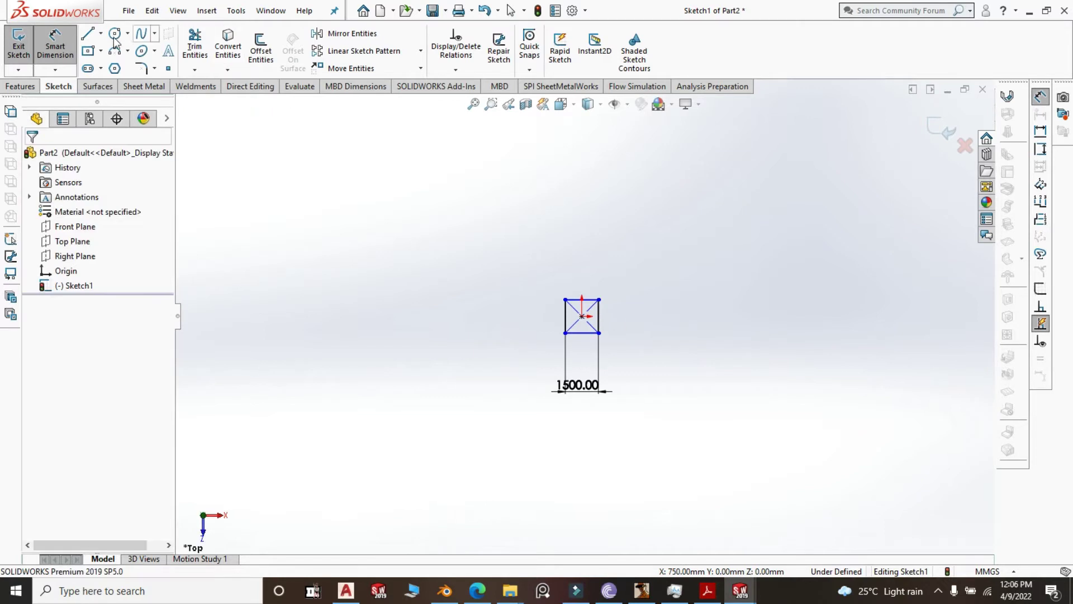
left_click(600, 325)
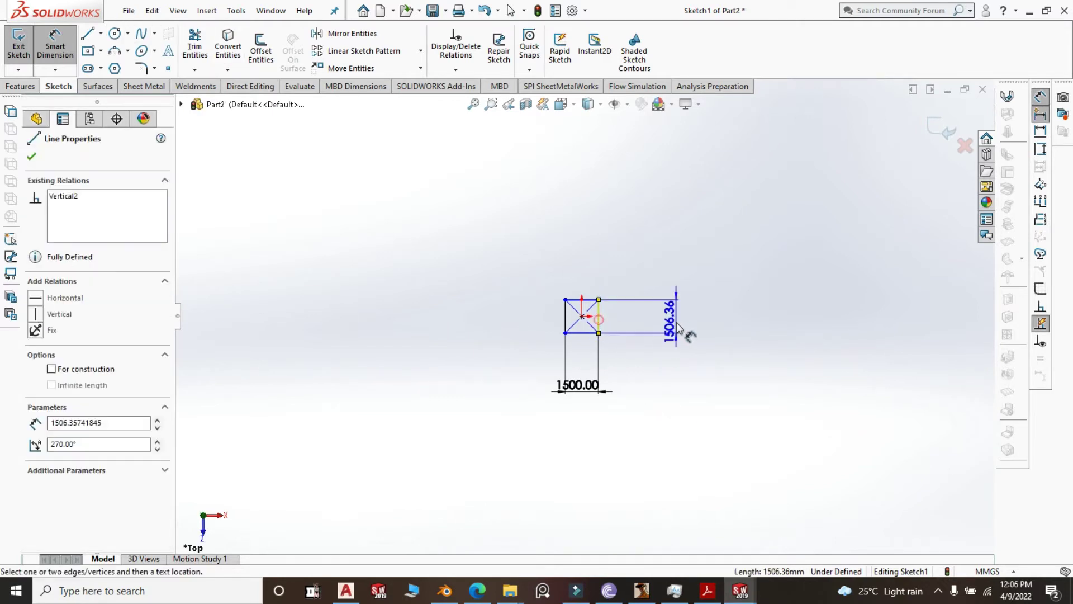
left_click(670, 319)
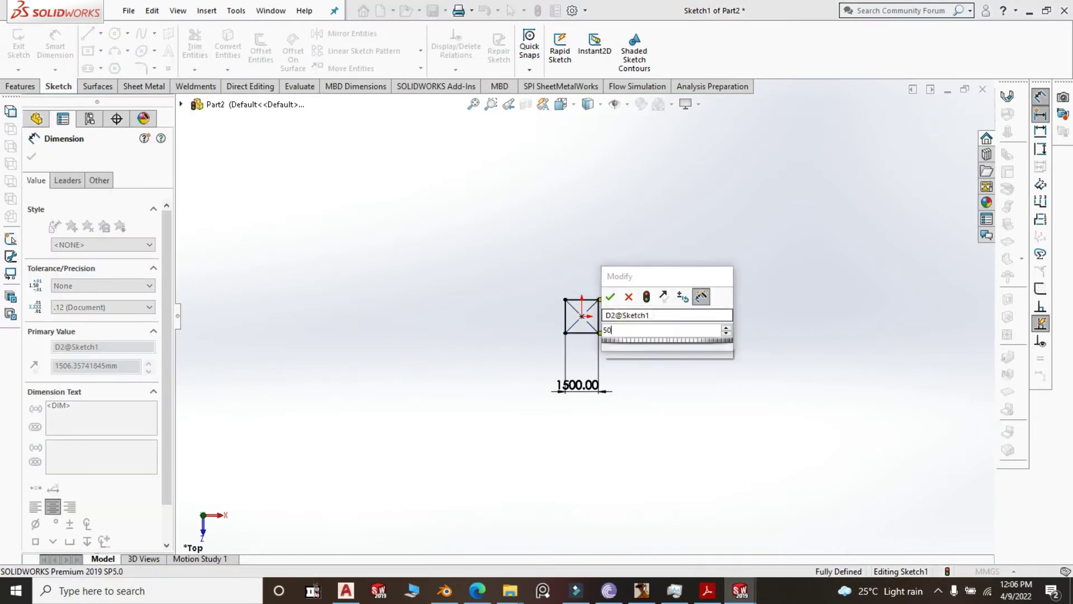
type("500")
left_click(611, 297)
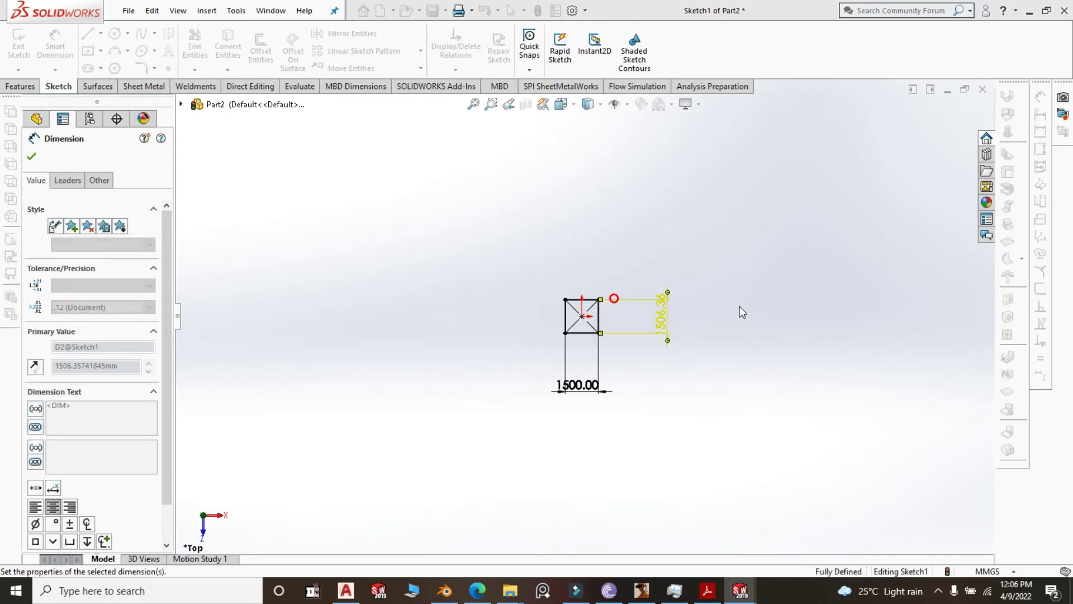
Create a sheet metal Base Flange 1.20 mm thick from the rectangle, with a K-Factor of 0.5 and Tear relief.
scroll(604, 307, "down", 2)
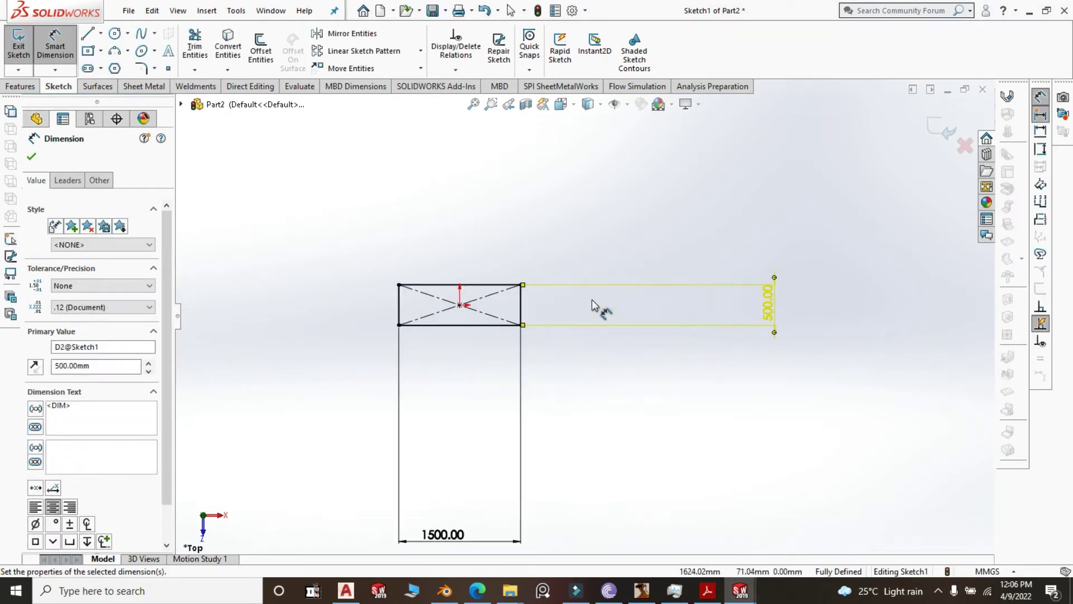
scroll(392, 305, "down", 1)
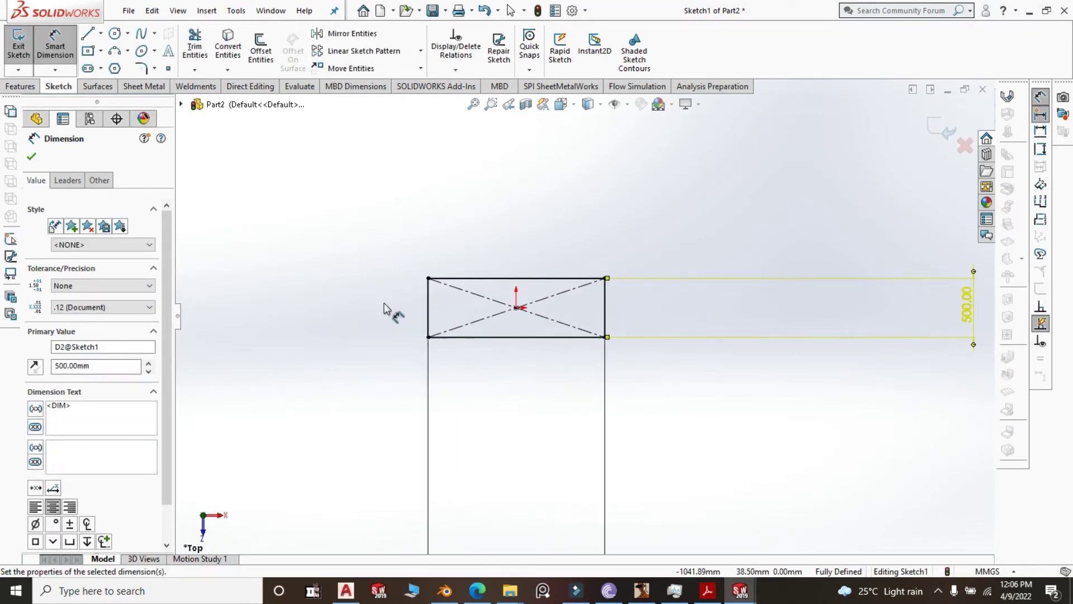
left_click(145, 86)
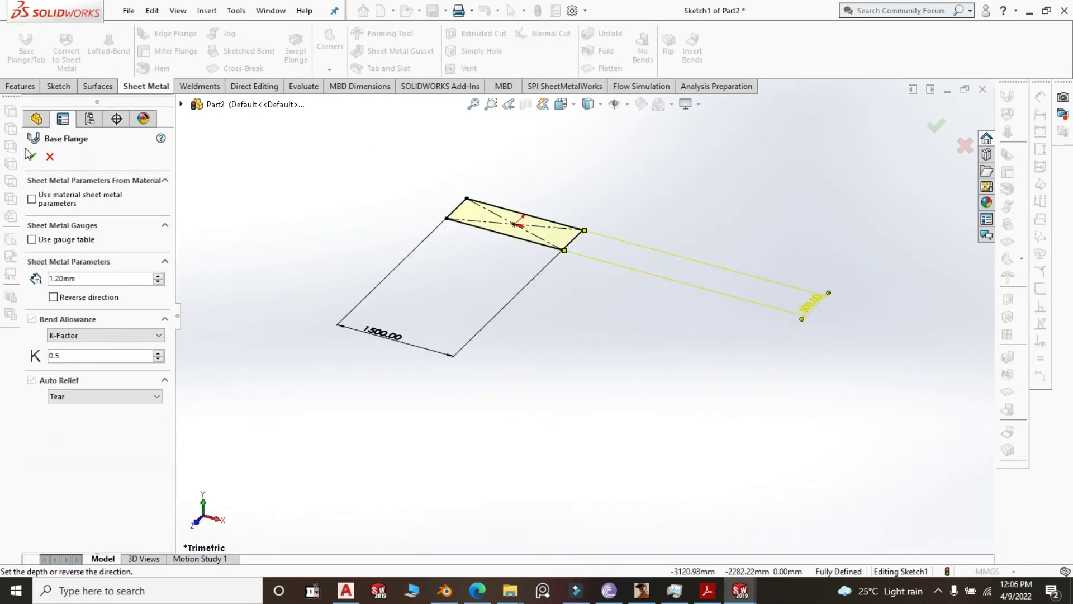
left_click(31, 157)
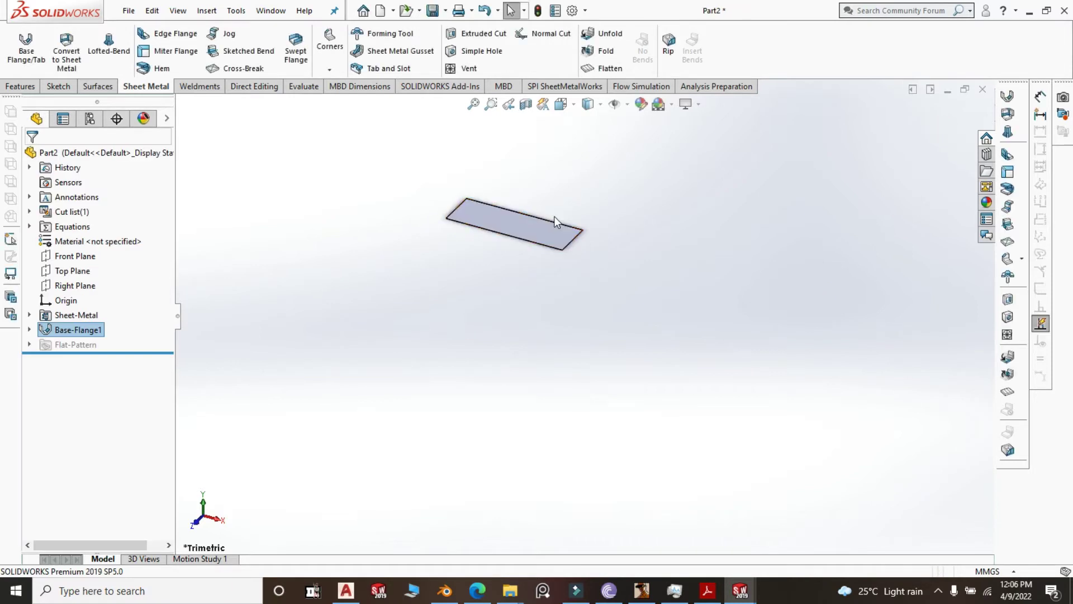
Add 30 mm Edge Flanges bent 90 degrees downward along all four edges of the base plate.
left_click(168, 33)
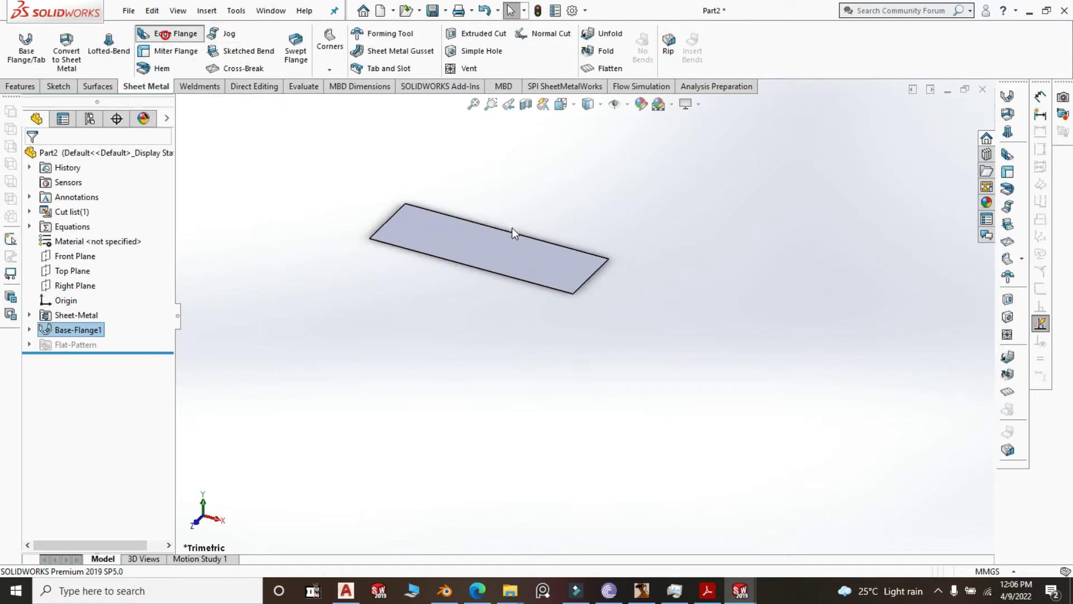
scroll(522, 267, "down", 3)
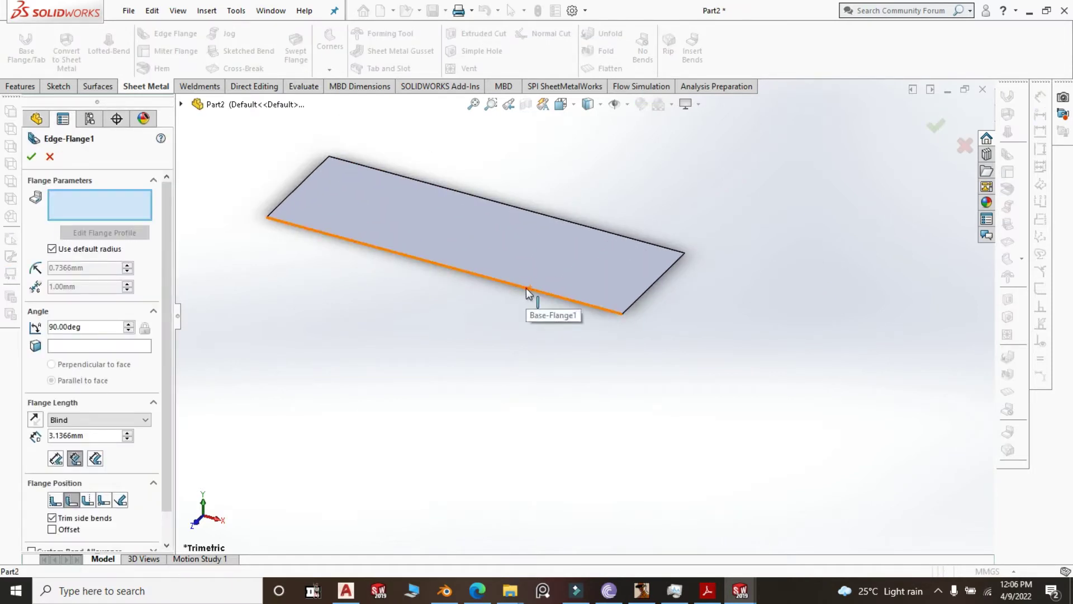
left_click(526, 289)
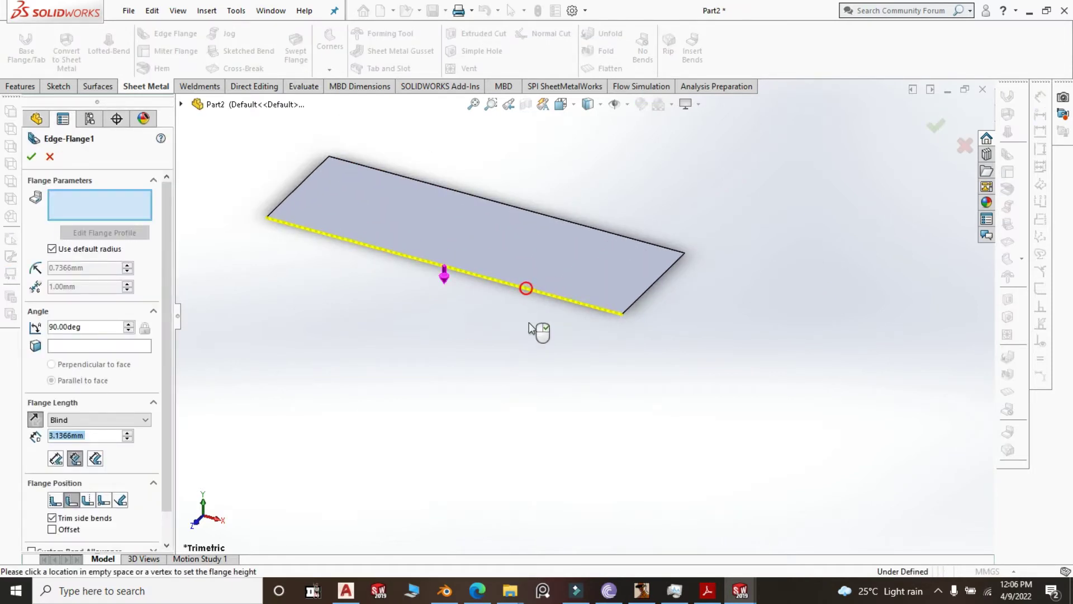
left_click(659, 286)
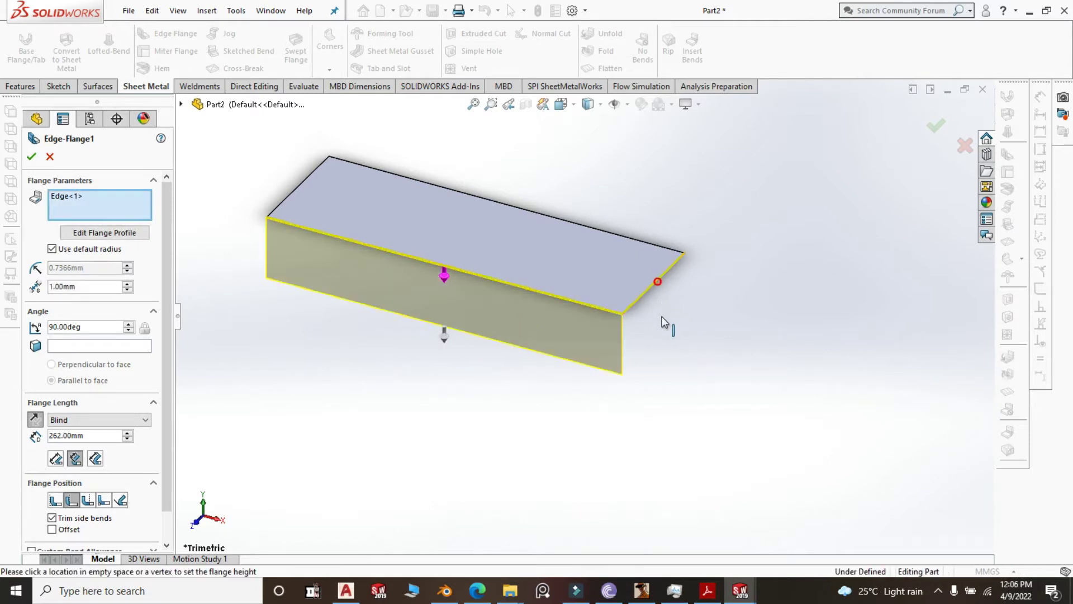
left_click(602, 230)
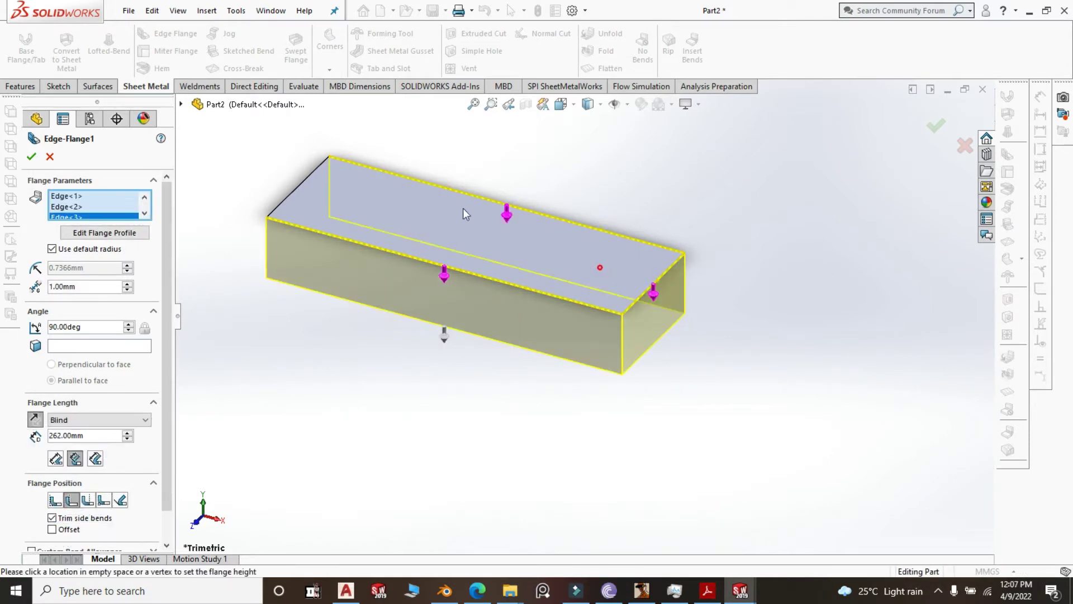
left_click(303, 183)
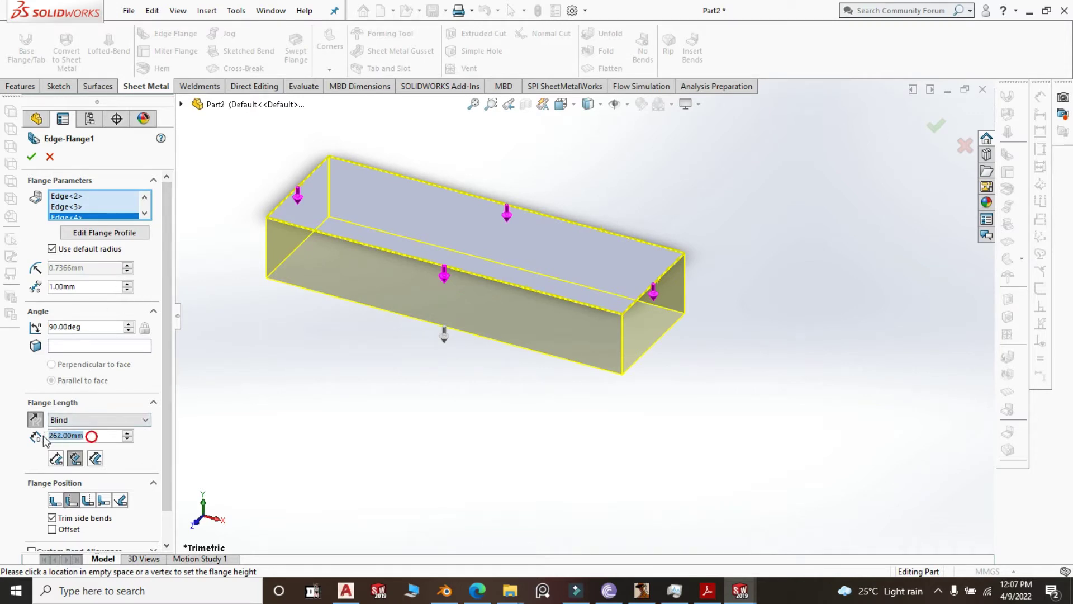
type("30")
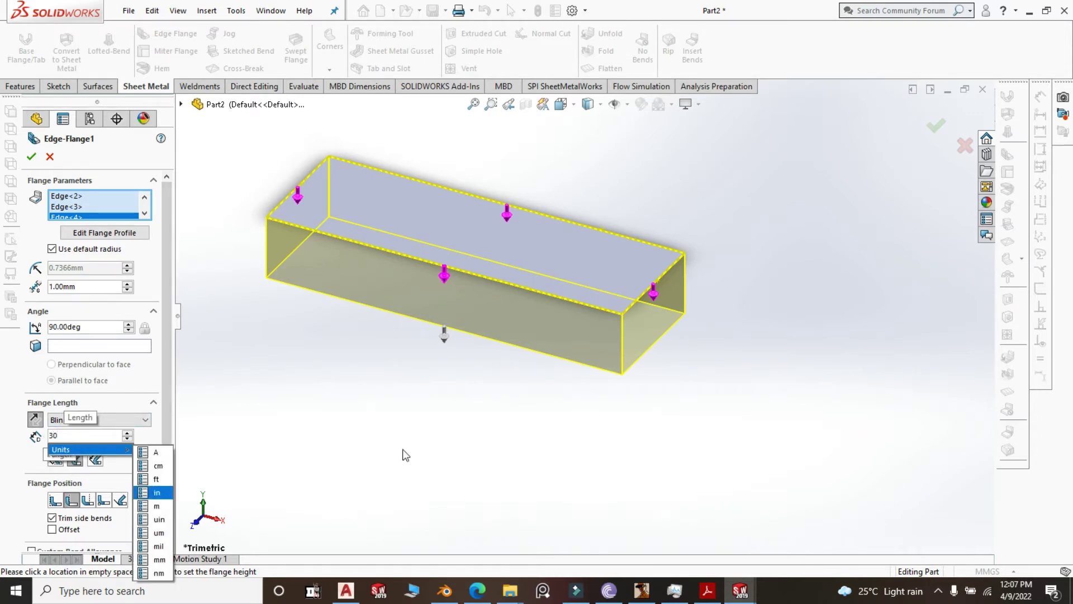
key("Return")
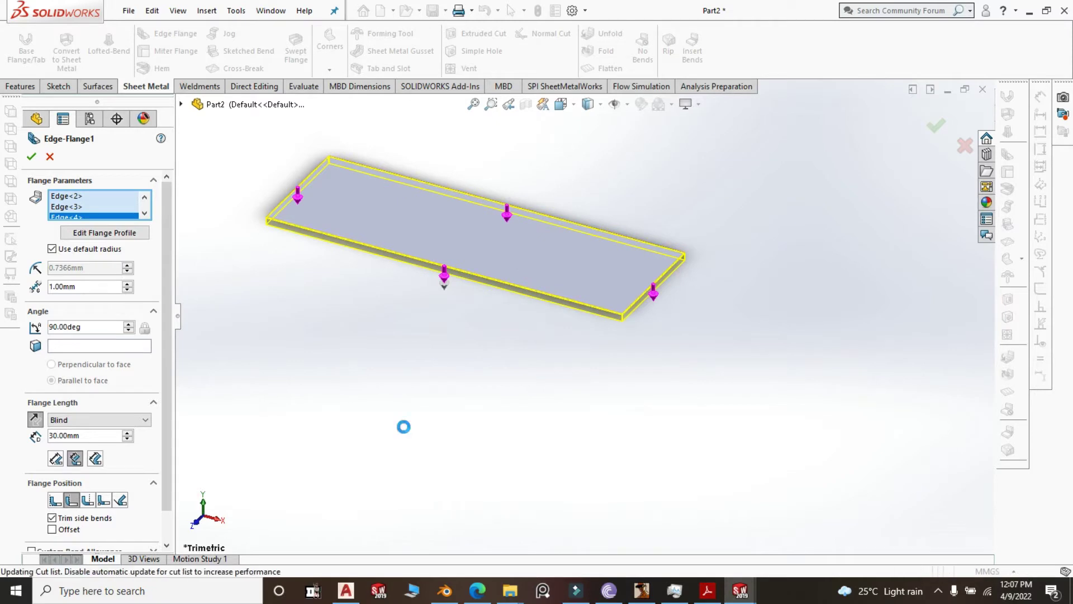
right_click(407, 434)
Add 15 mm Edge Flanges at 90 degrees, turned inward from the free edges of the four side flanges.
middle_click_drag(568, 402, 644, 142)
scroll(645, 125, "up", 2)
scroll(642, 125, "down", 3)
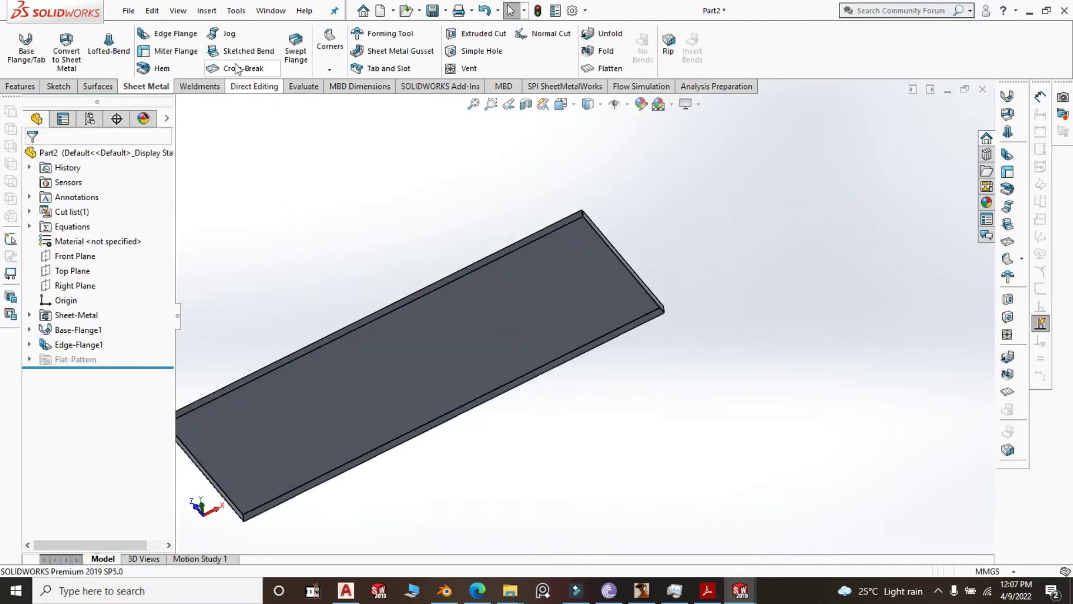
left_click(185, 34)
scroll(582, 237, "up", 5)
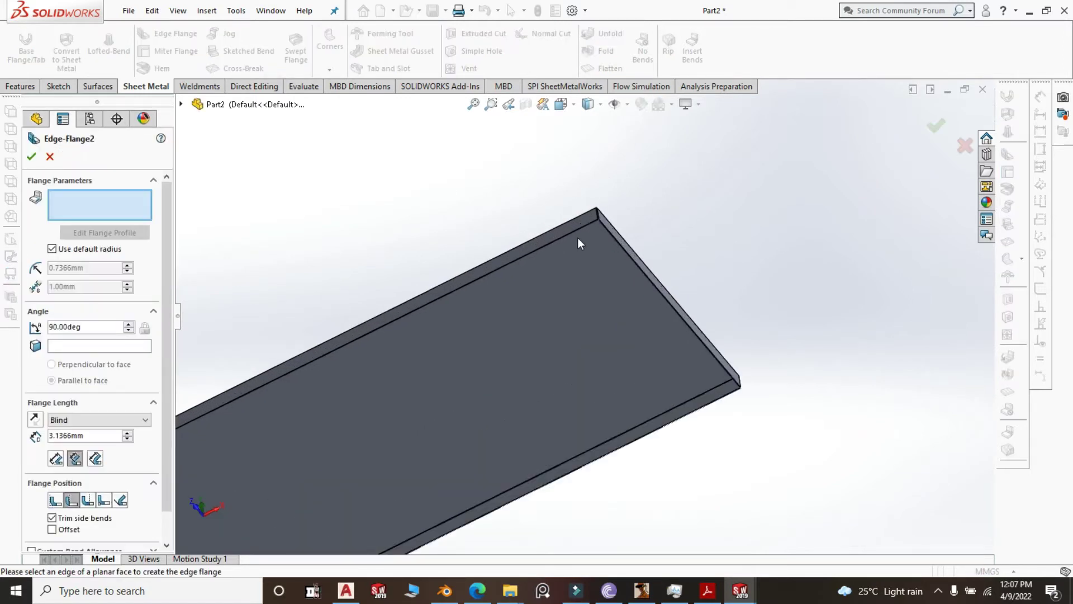
left_click(596, 231)
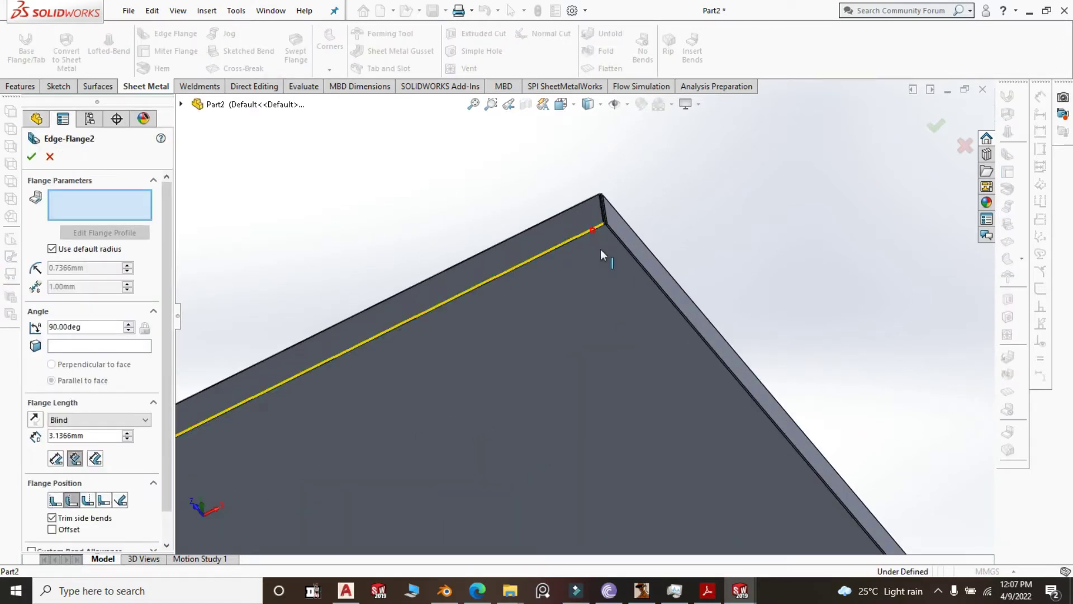
left_click(651, 271)
scroll(613, 293, "up", 3)
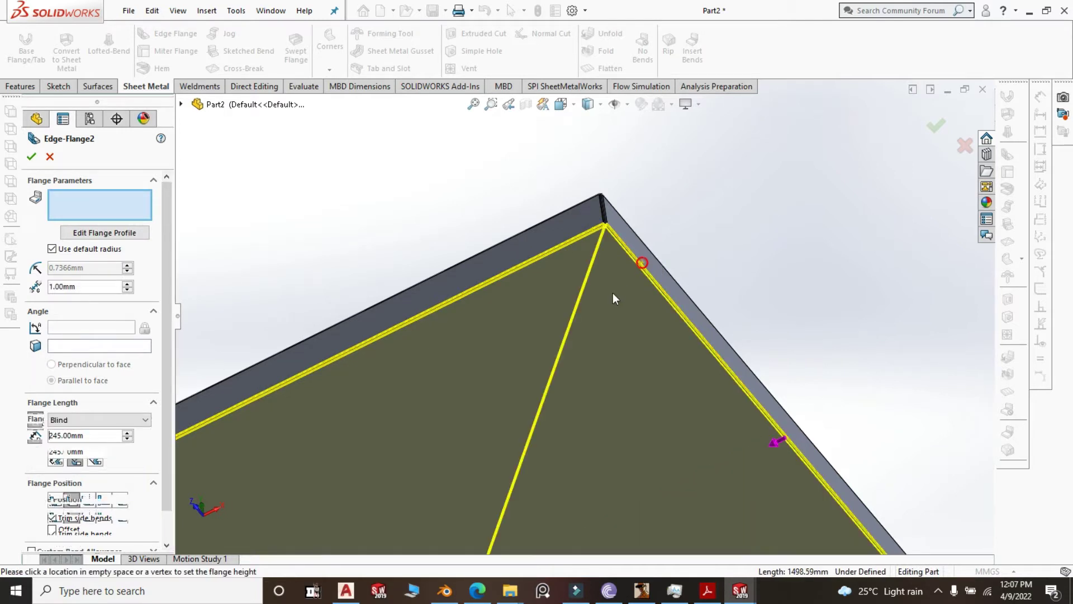
scroll(624, 234, "up", 3)
middle_click_drag(647, 479, 637, 425)
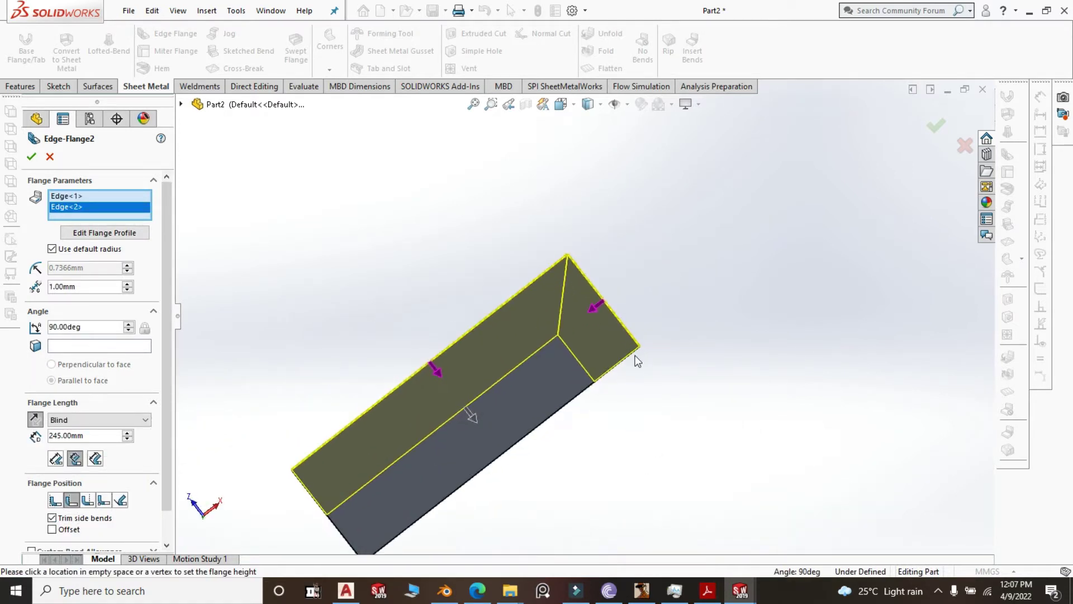
scroll(571, 411, "down", 4)
left_click(520, 337)
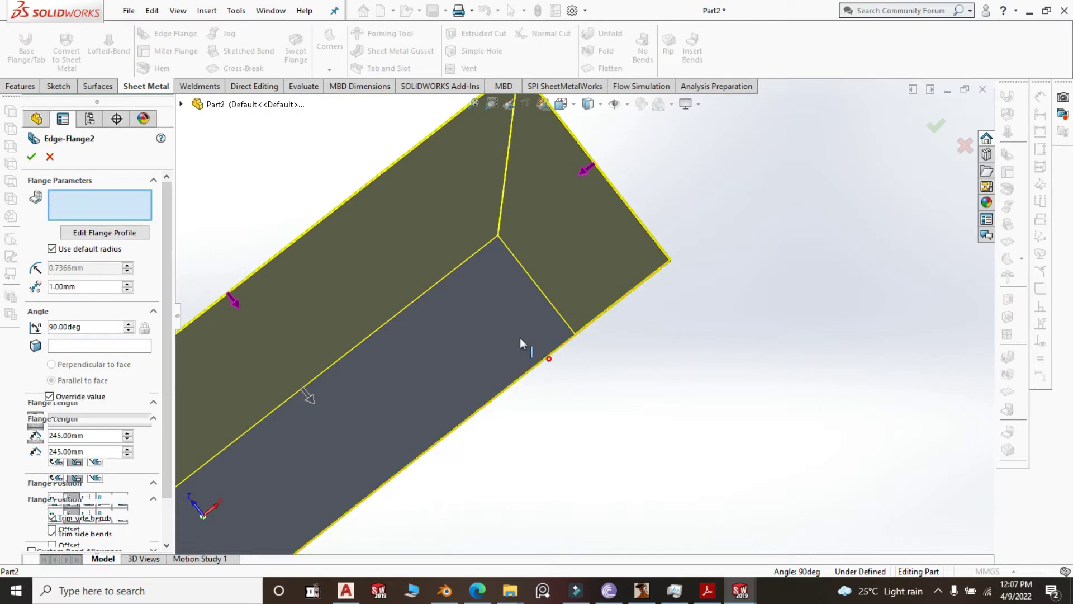
scroll(844, 338, "up", 4)
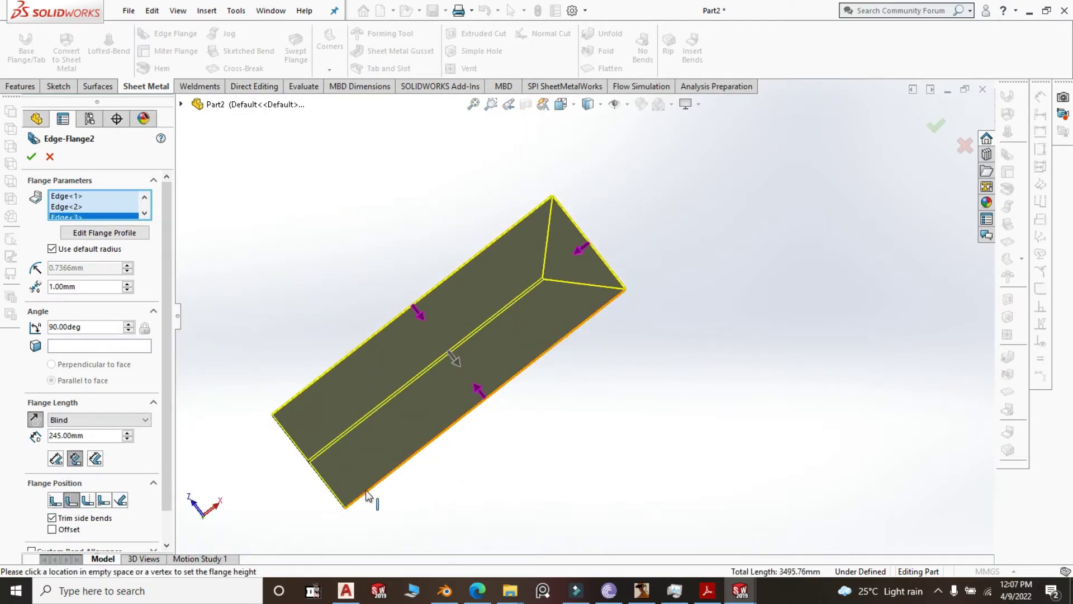
scroll(329, 475, "down", 5)
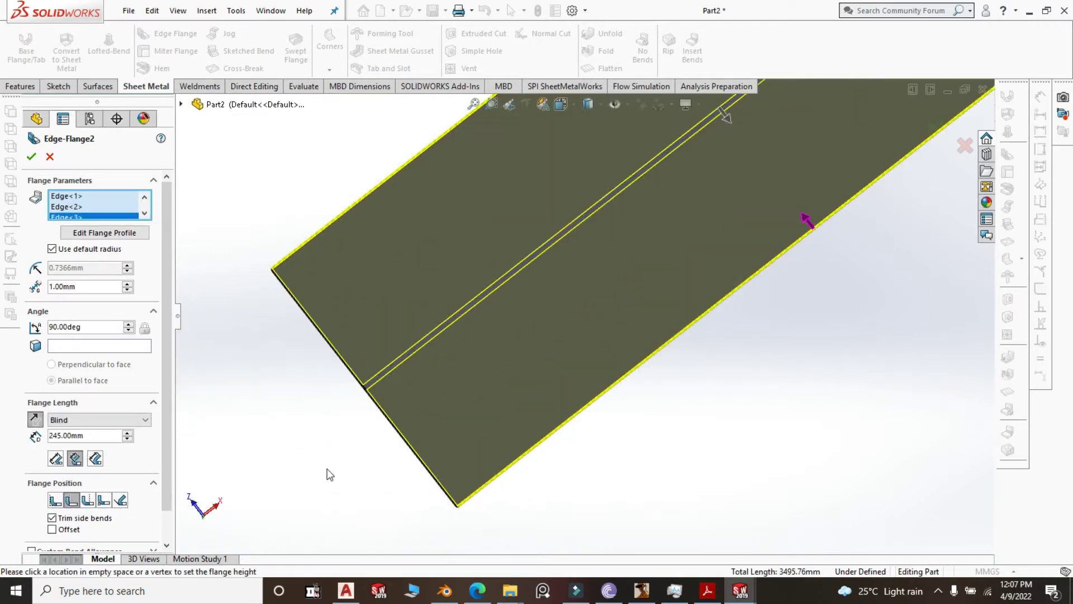
left_click(367, 392)
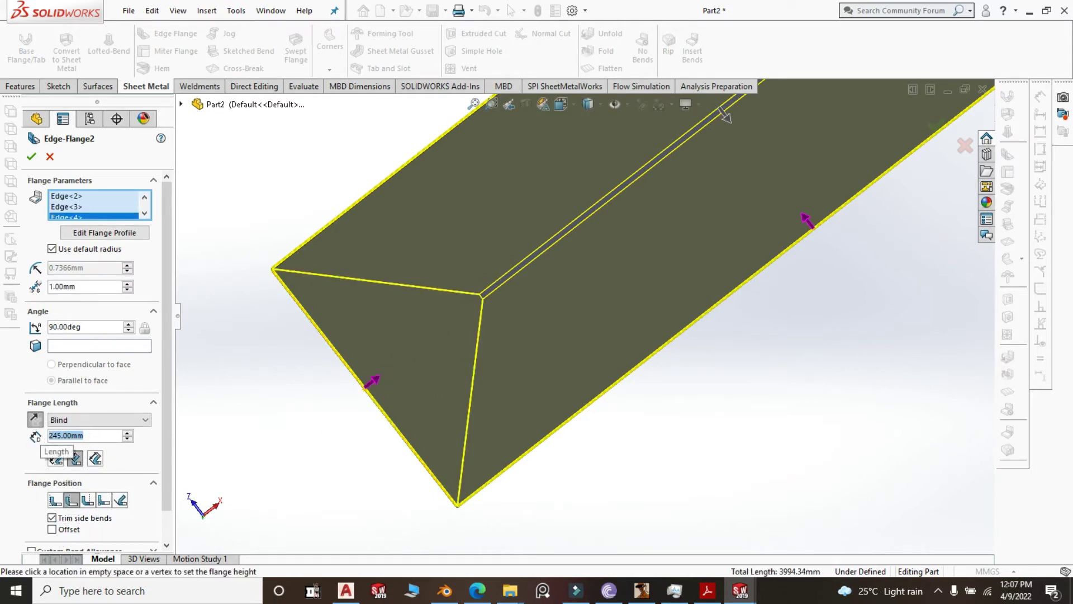
type("15")
left_click(227, 418)
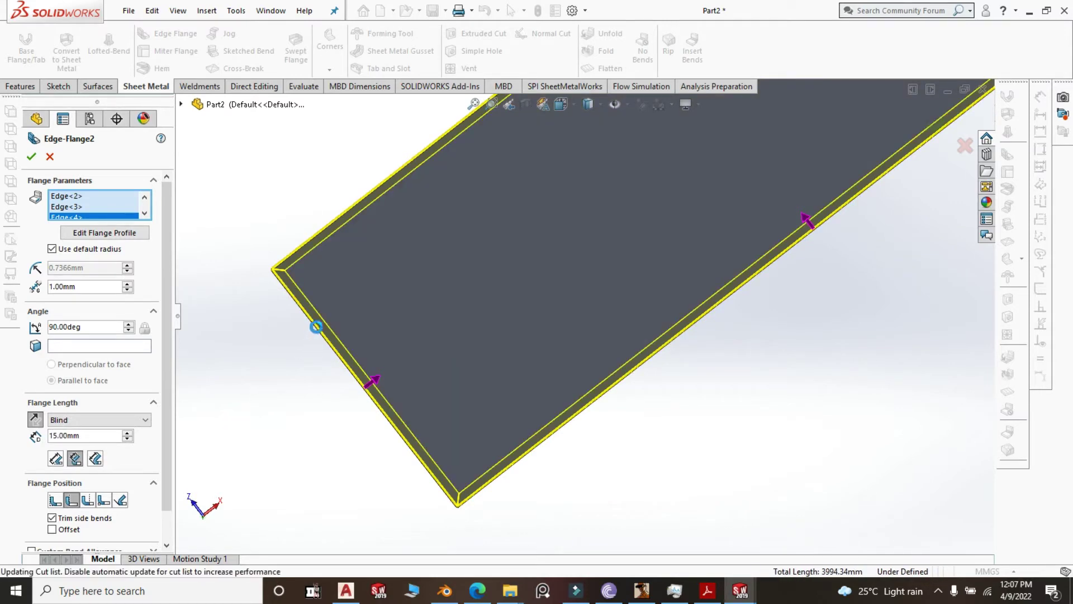
Start a sketch on the long side's inward return flange and draw a circle about 28.5 mm in diameter near its +X corner.
scroll(458, 464, "down", 5)
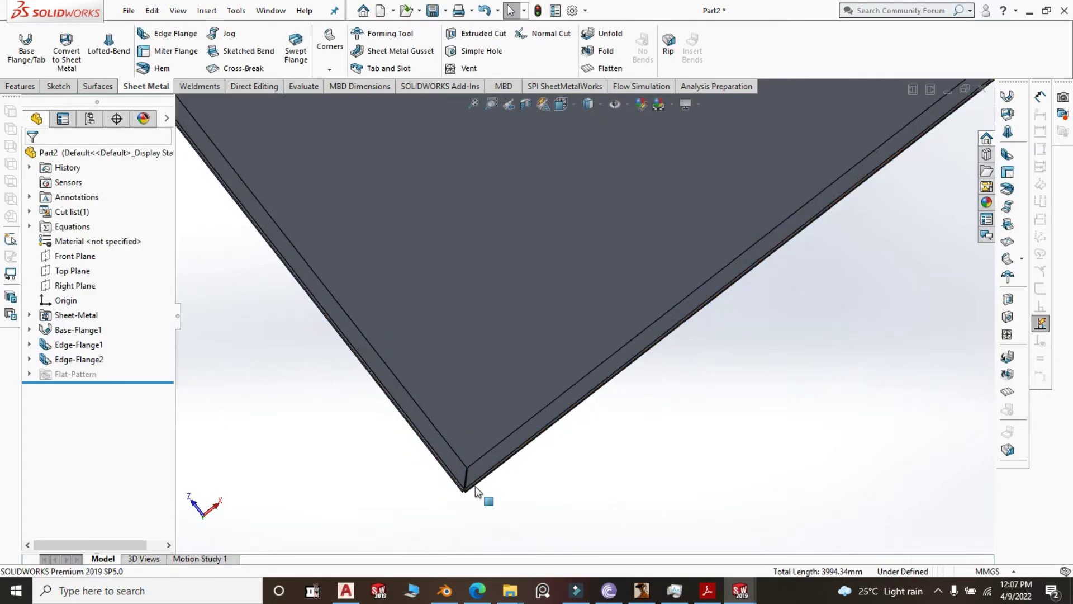
left_click(492, 451)
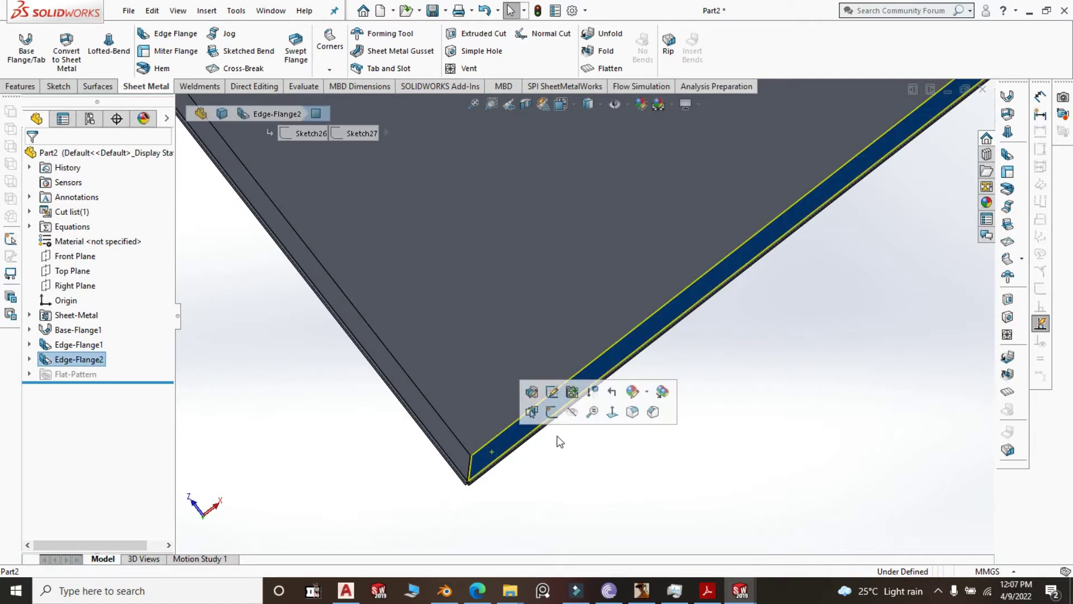
left_click(552, 412)
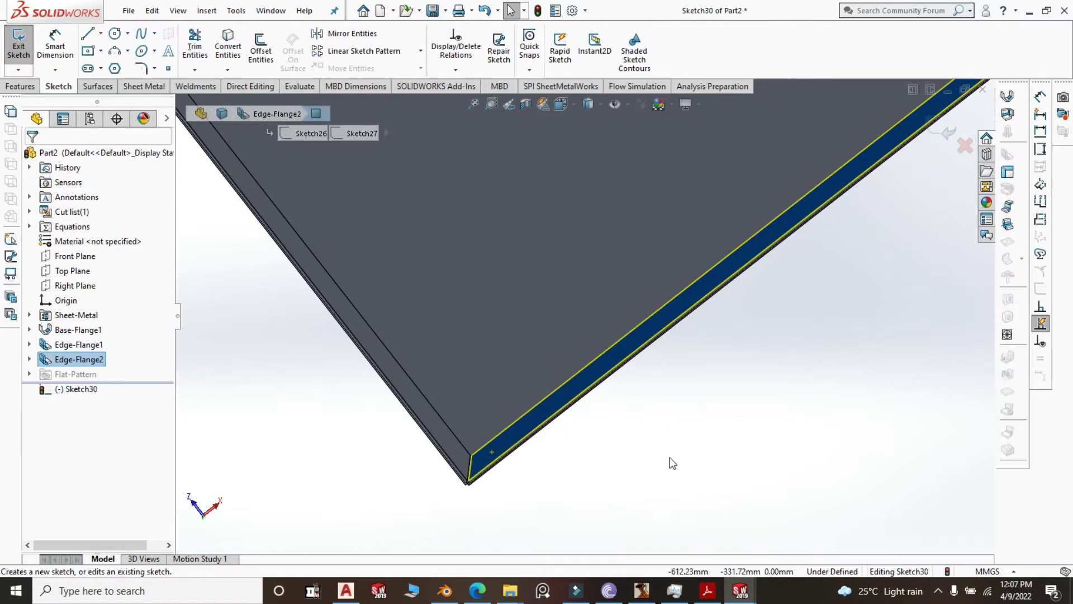
key("space")
left_click(795, 521)
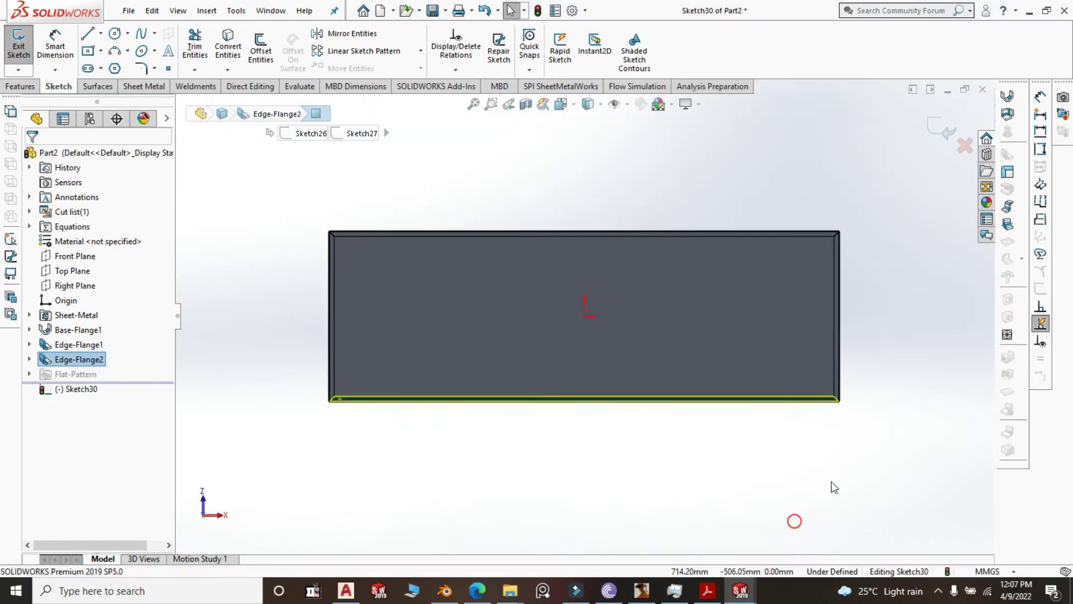
scroll(851, 408, "down", 3)
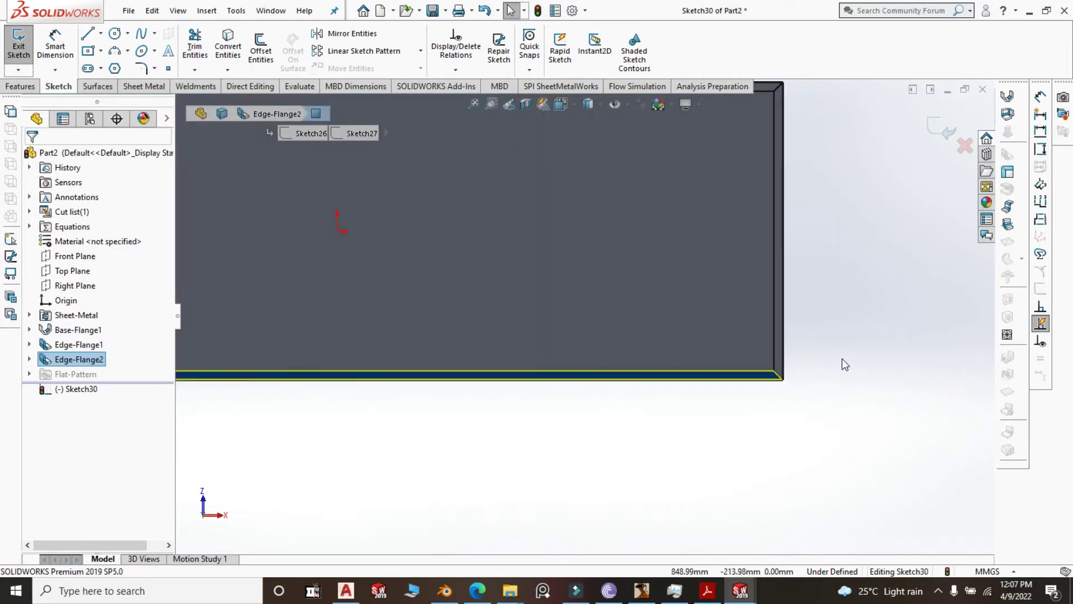
left_click(114, 33)
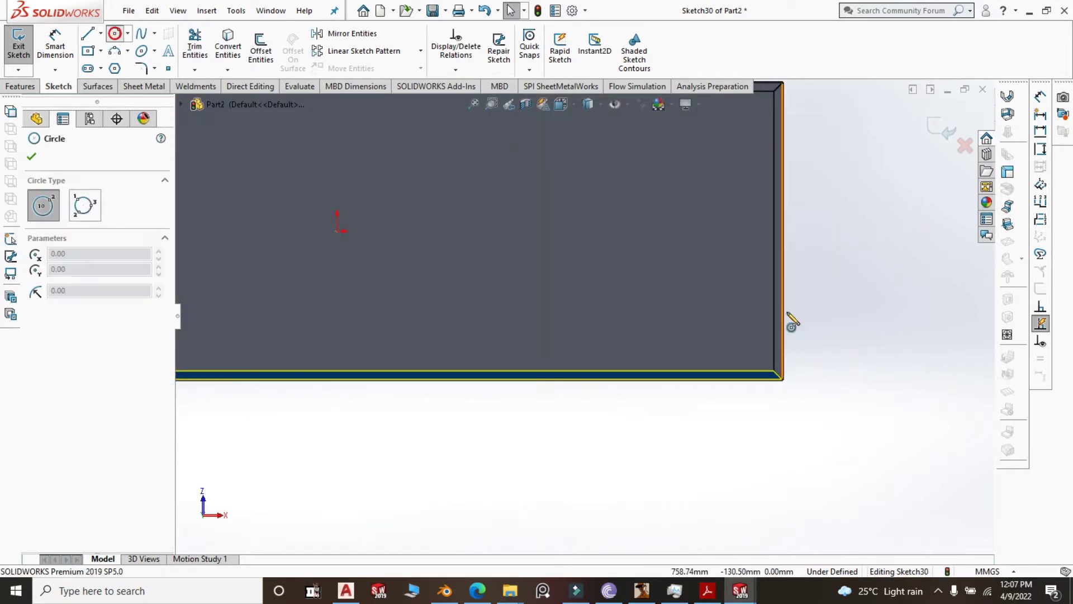
scroll(777, 379, "down", 3)
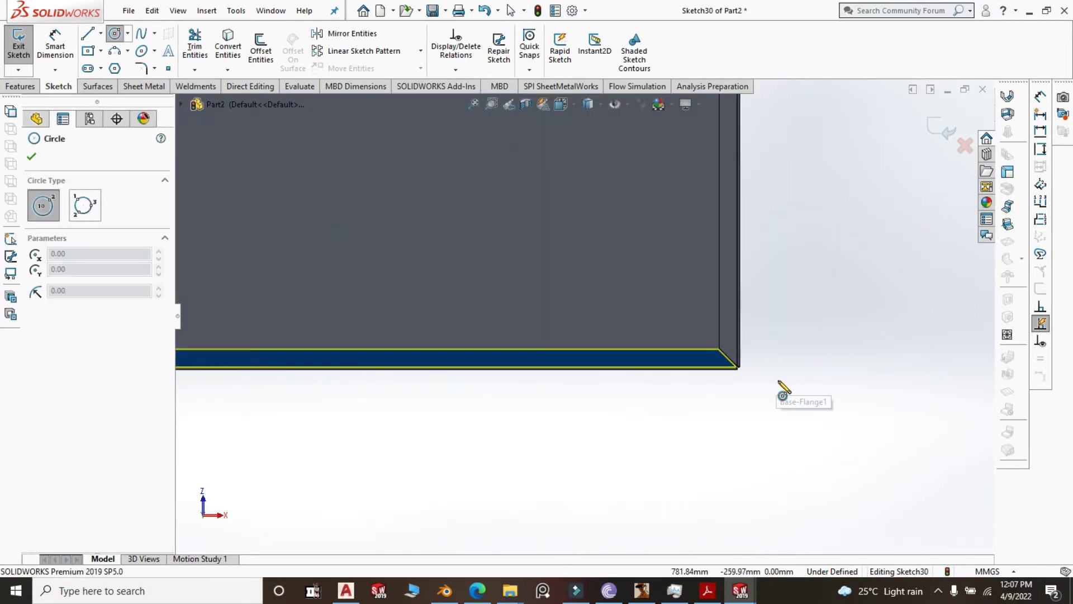
left_click(714, 342)
Dimension the circle's diameter to 38.5 mm.
key("d")
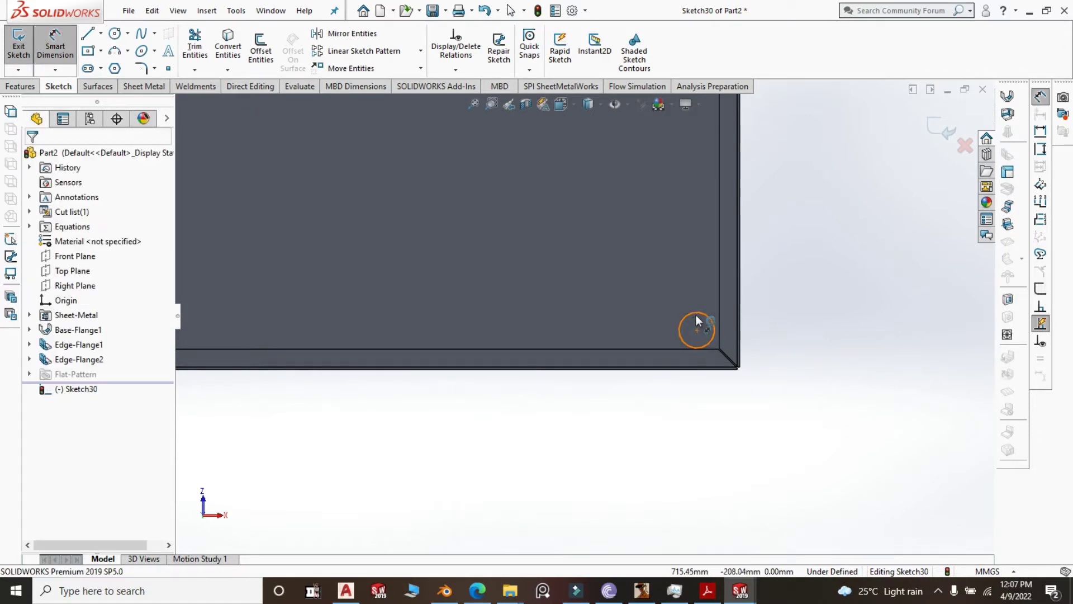
left_click(696, 313)
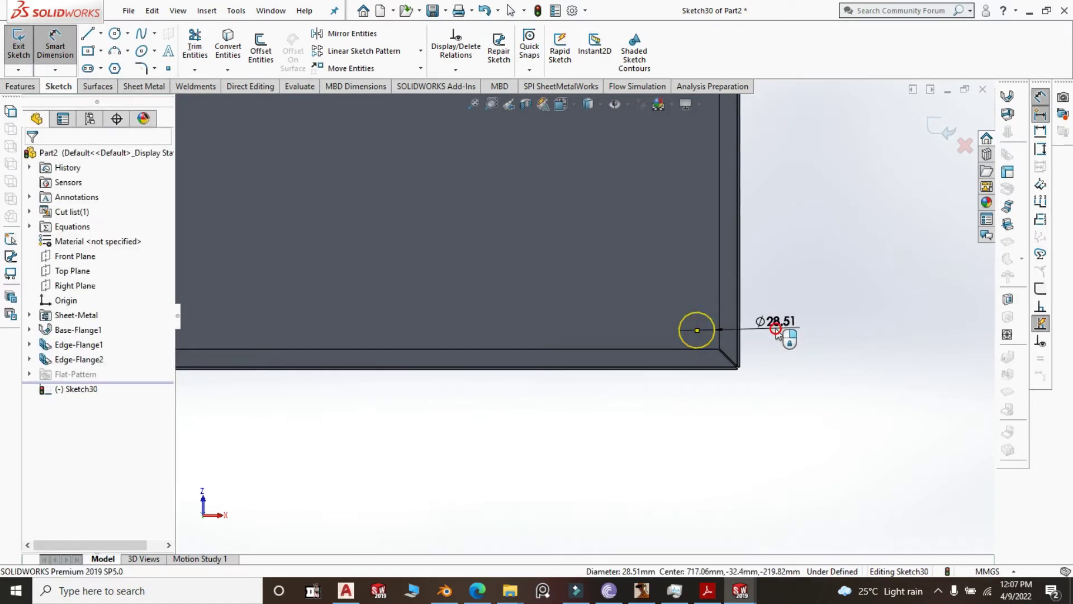
left_click(778, 334)
type("38.5")
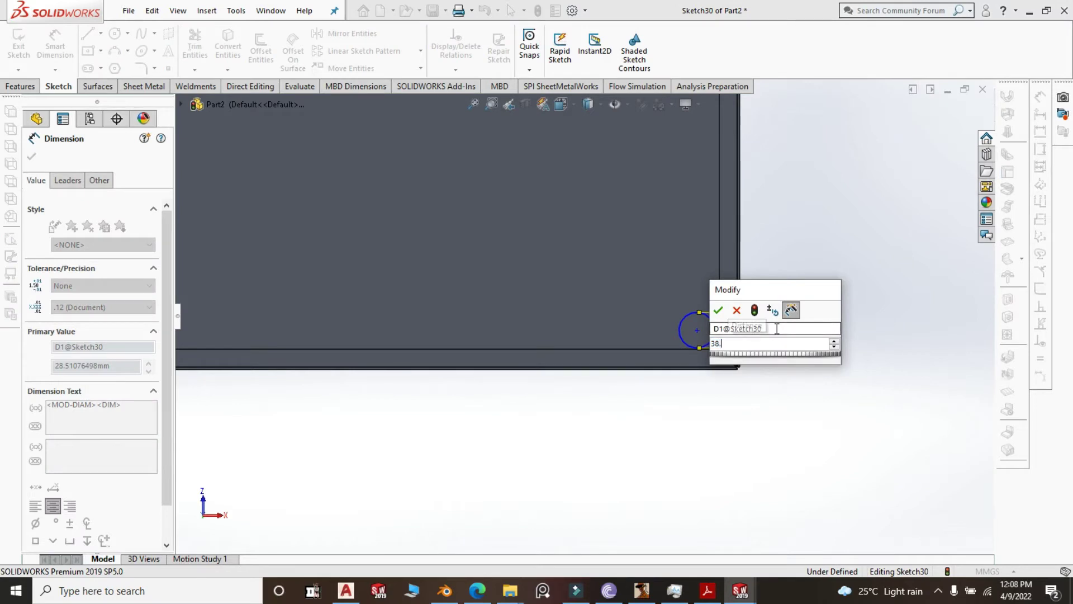
left_click(719, 312)
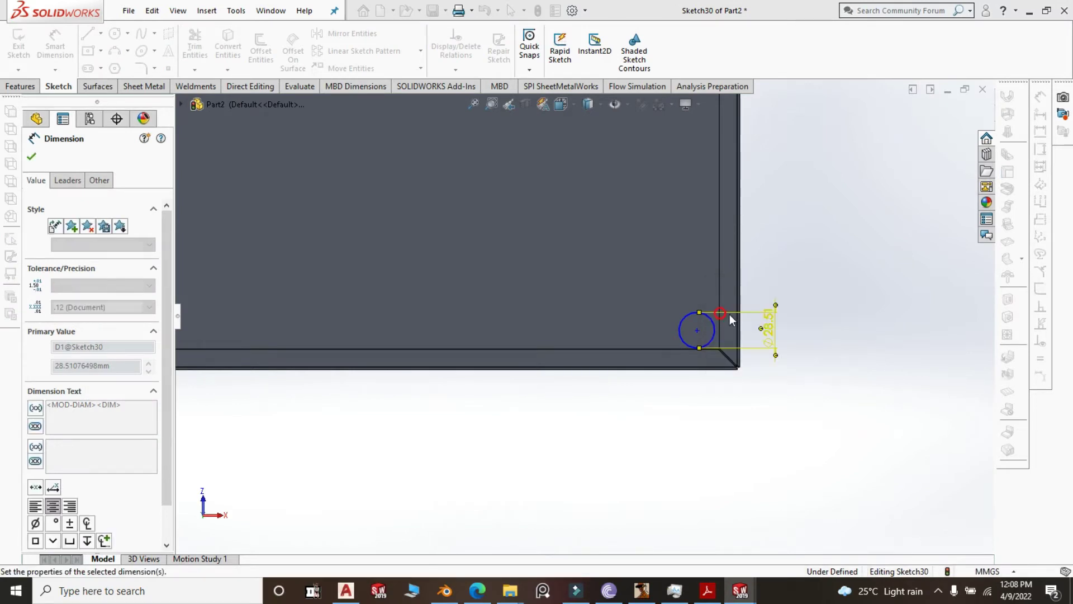
right_click(816, 205)
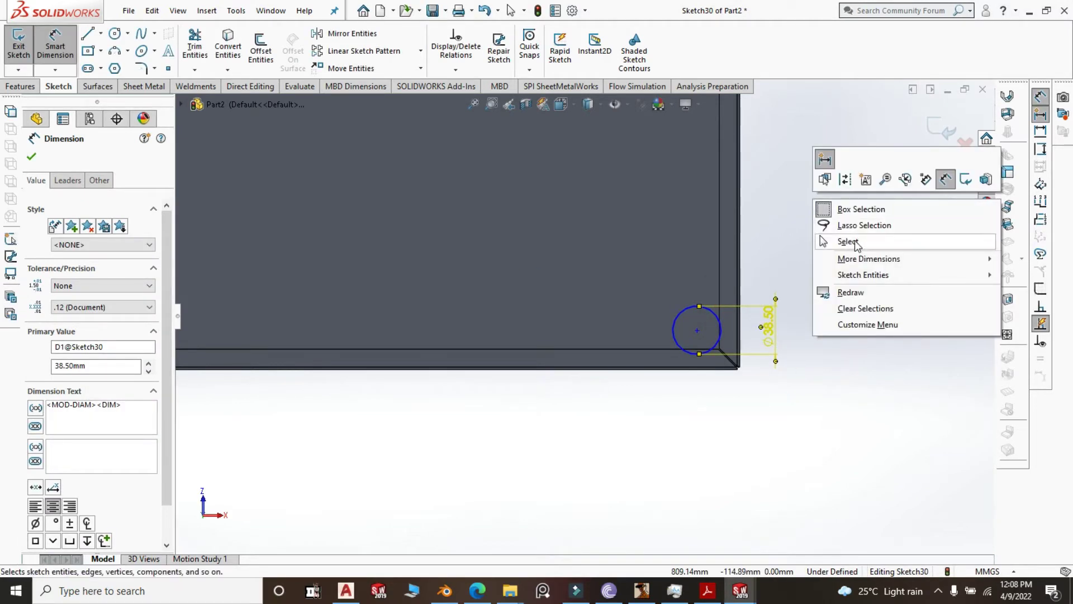
left_click(853, 240)
Make the circle tangent to the outer edge of the long return flange.
scroll(730, 351, "down", 3)
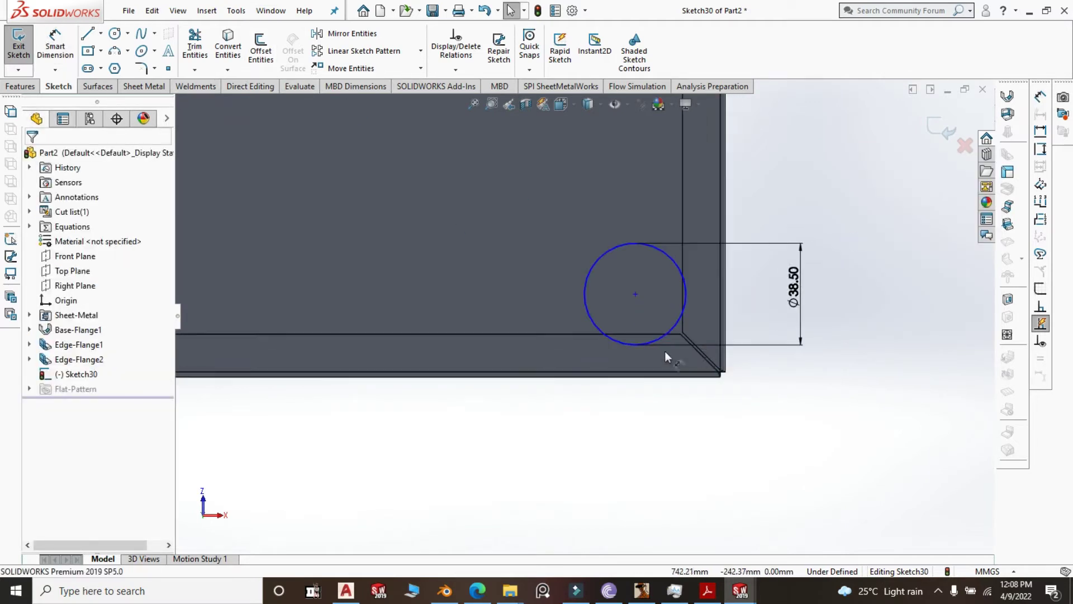
left_click(608, 339)
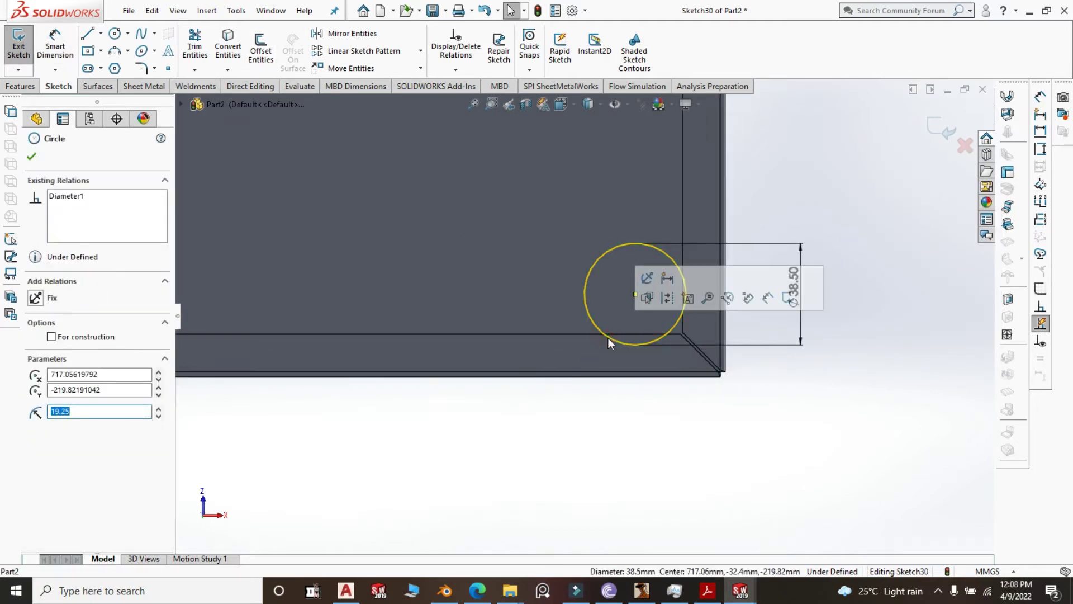
key("Escape")
left_click(682, 313, "ctrl")
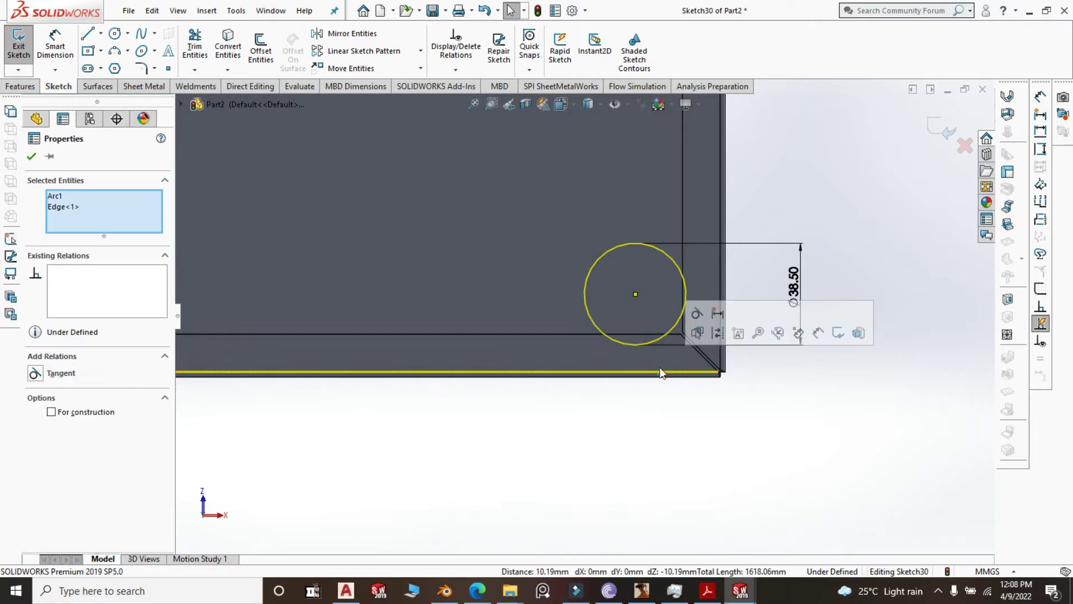
left_click(697, 313)
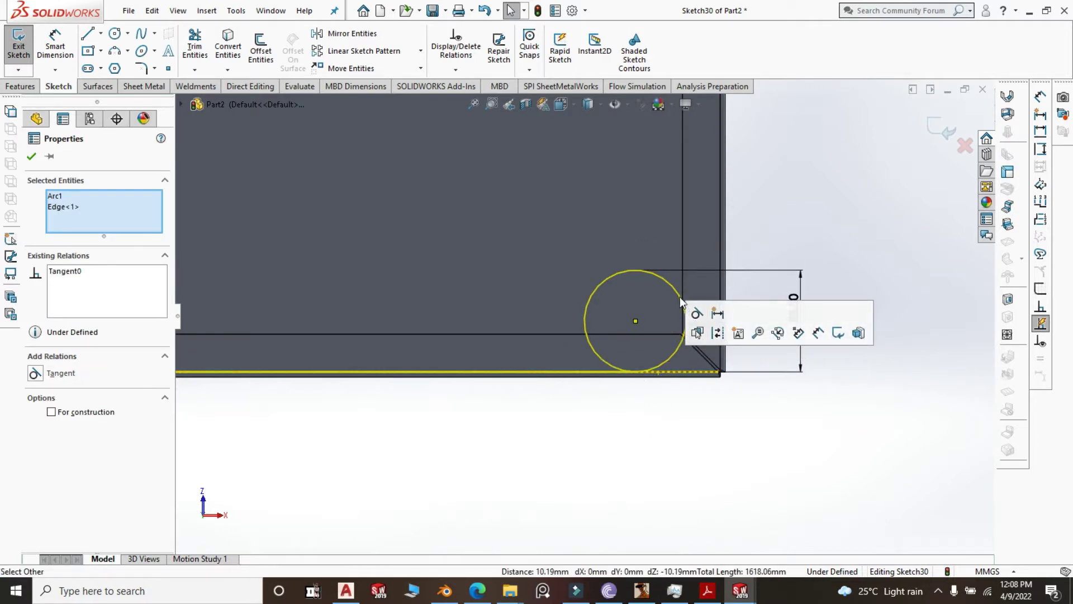
key("Escape")
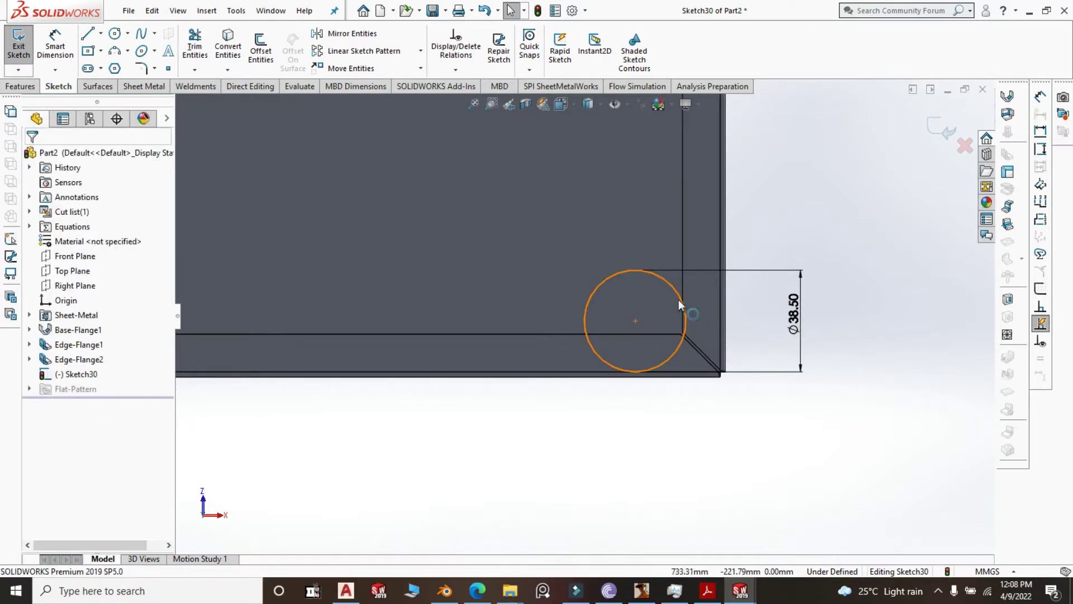
Make the 38.5 mm circle tangent to the outer edge of the +X short side's return flange.
left_click(680, 299)
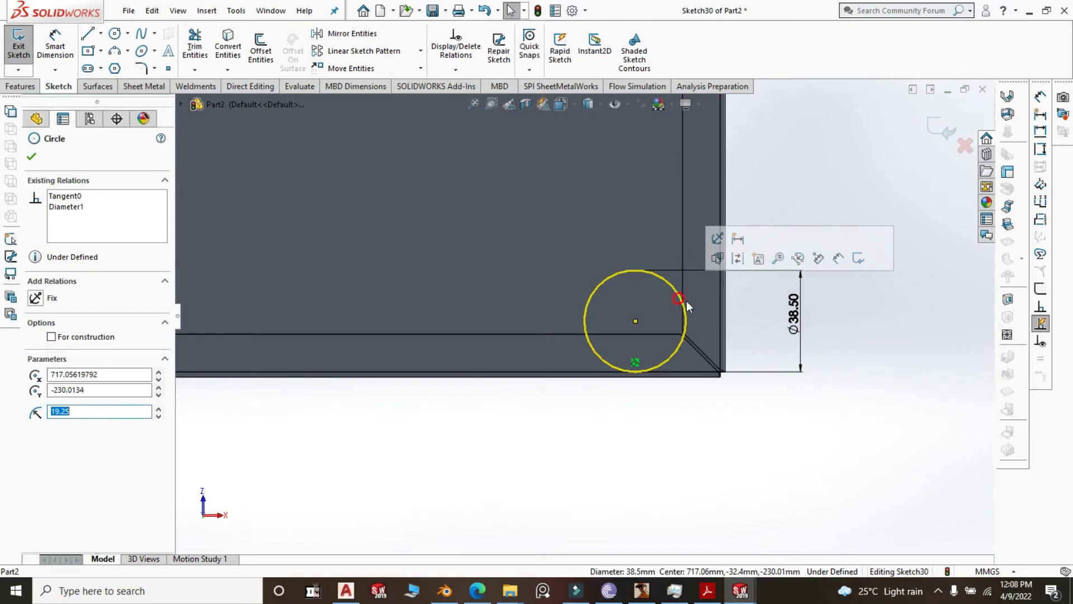
left_click(720, 325, "ctrl")
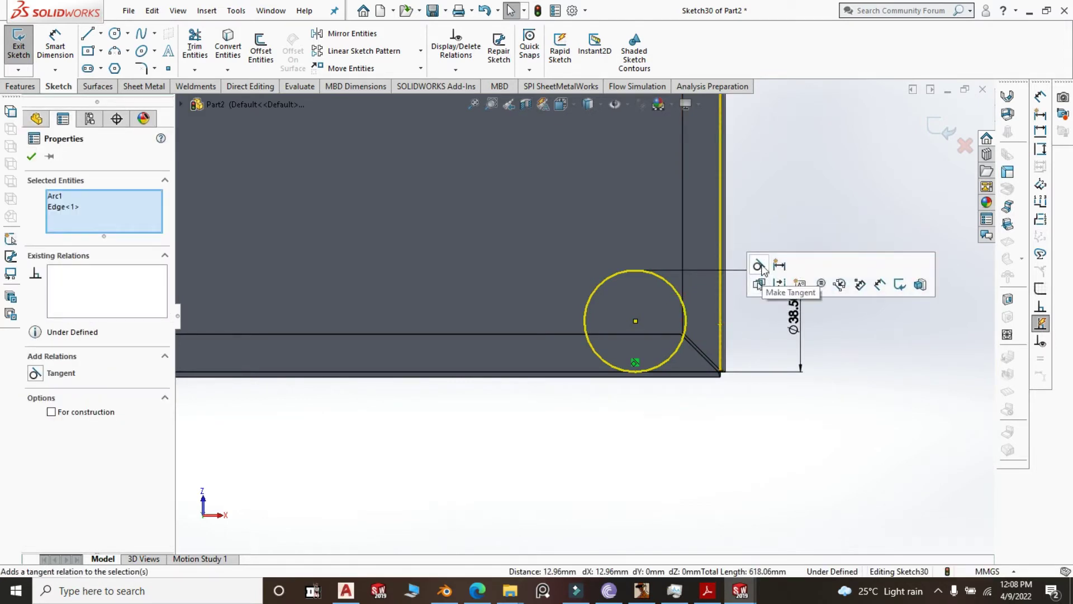
left_click(763, 269)
key("f")
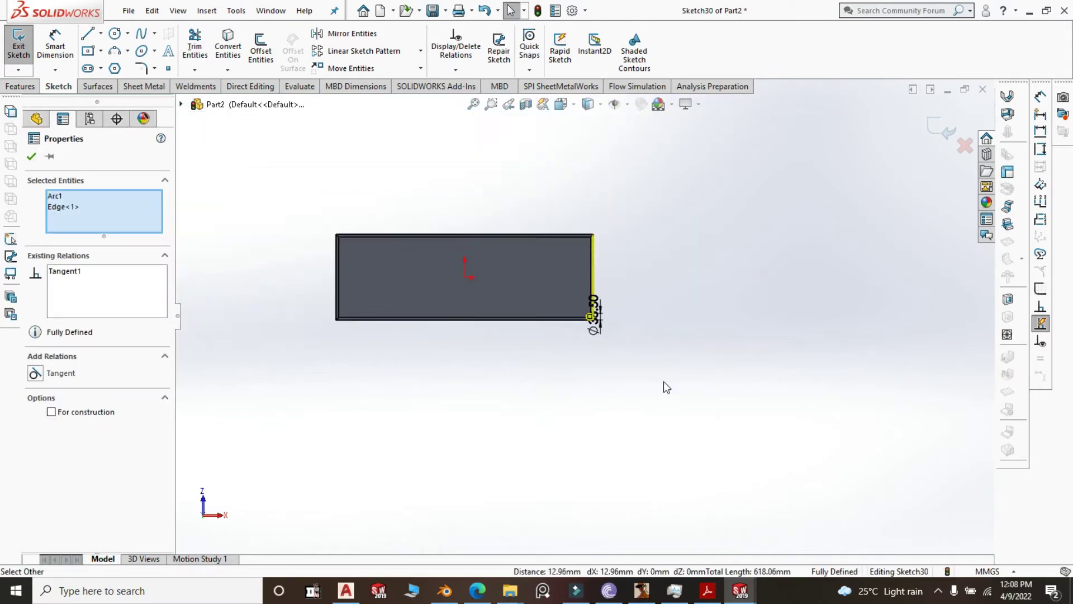
left_click(87, 33)
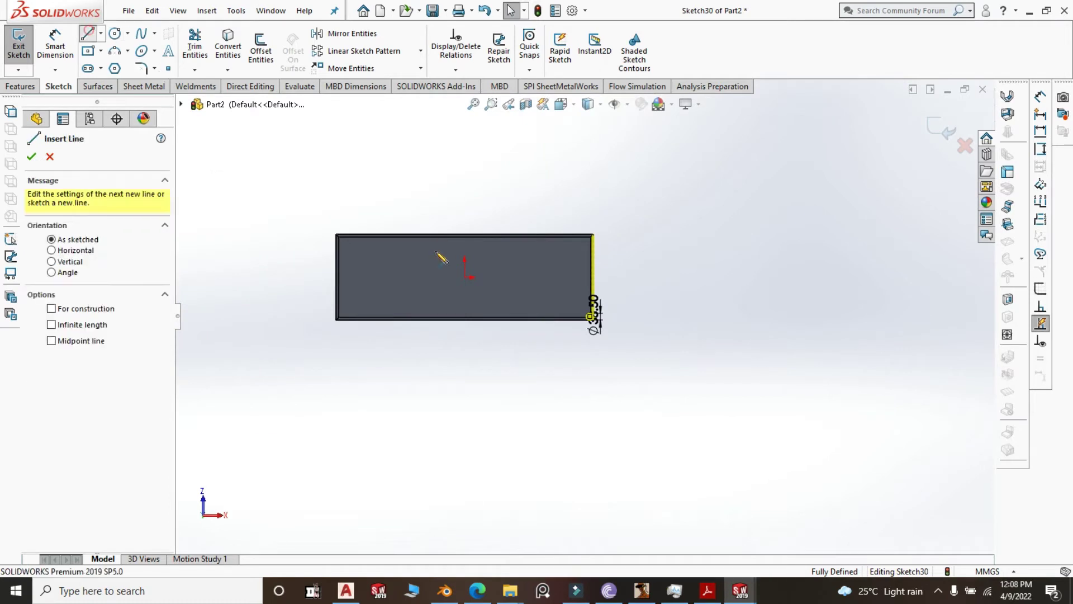
left_click(465, 276)
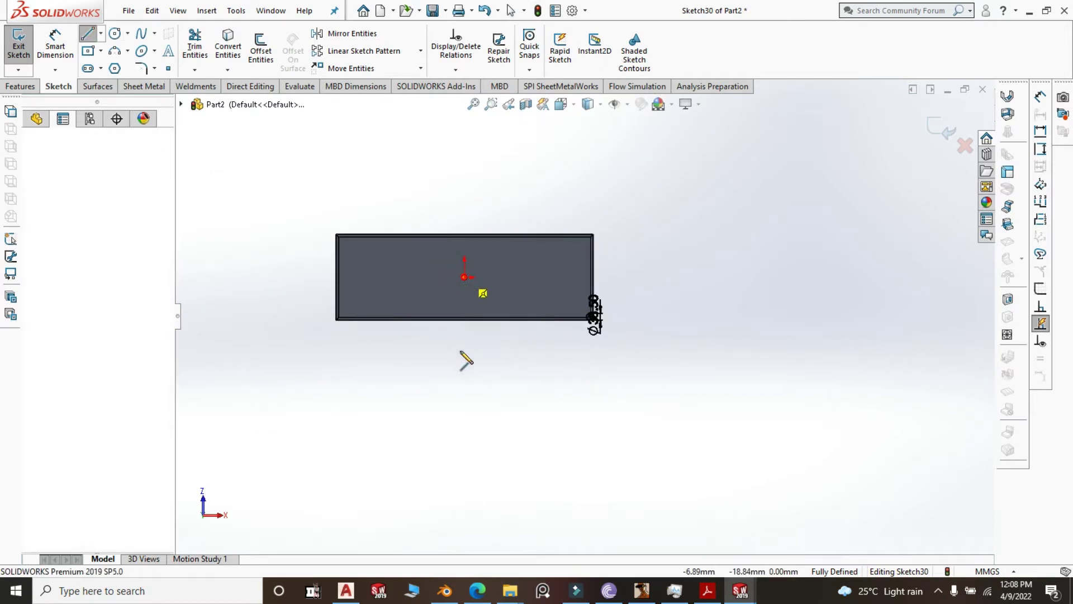
left_click(464, 385)
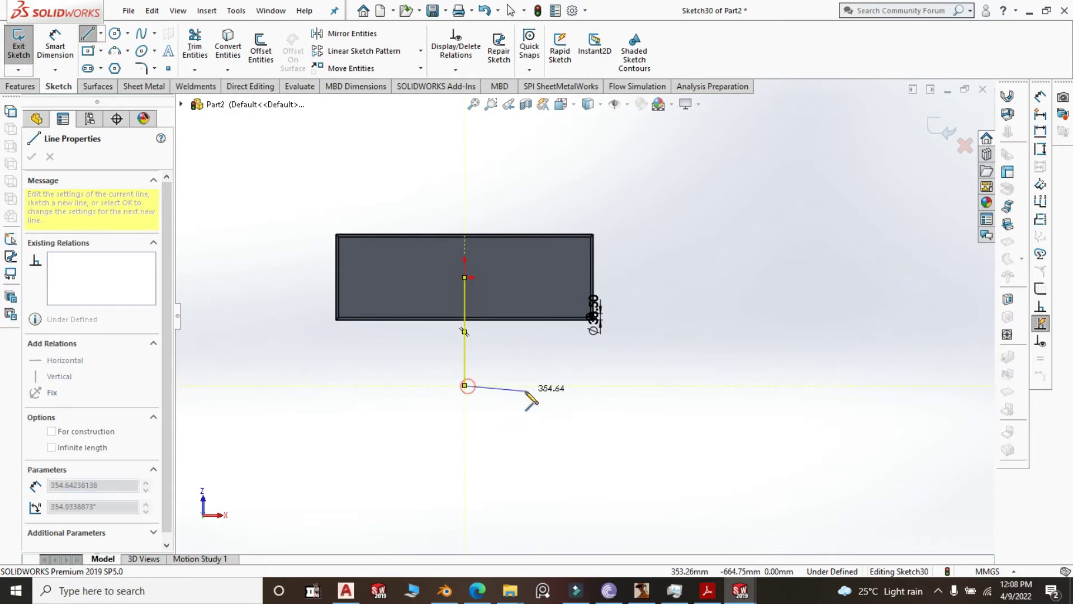
key("Escape")
key("Escape")
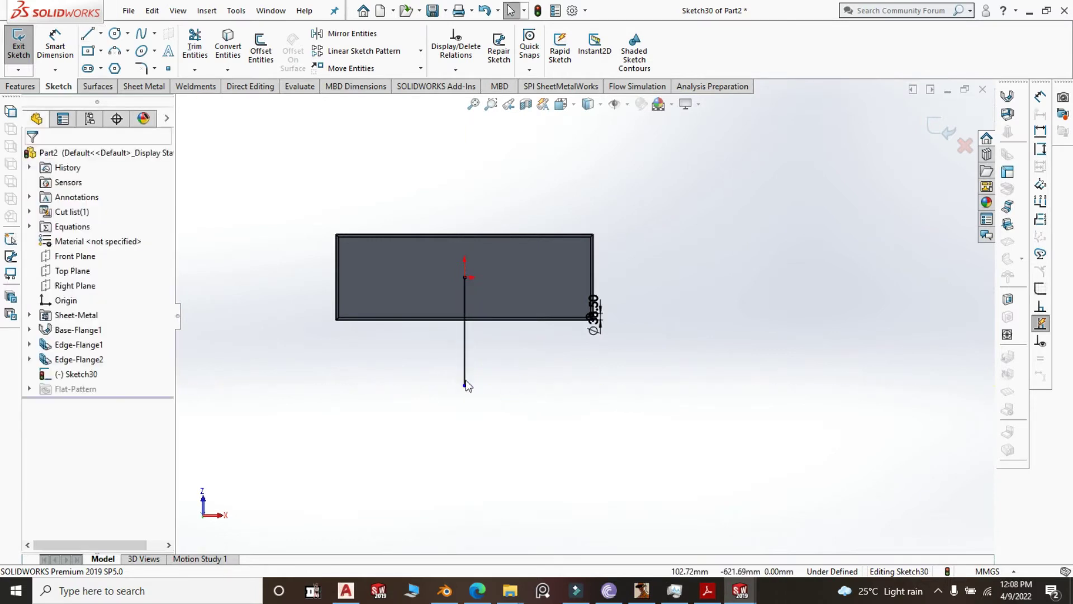
left_click(466, 351)
key("Delete")
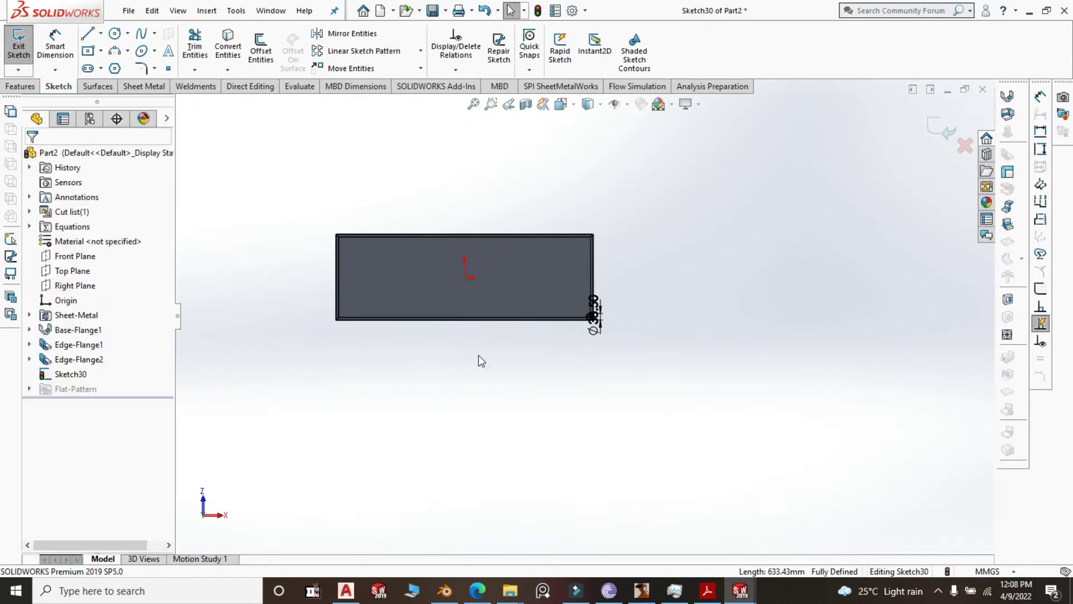
Cut the corner circle Through All with an Extruded Cut and switch the shelf to the isometric view.
scroll(595, 326, "up", 3)
scroll(601, 336, "down", 7)
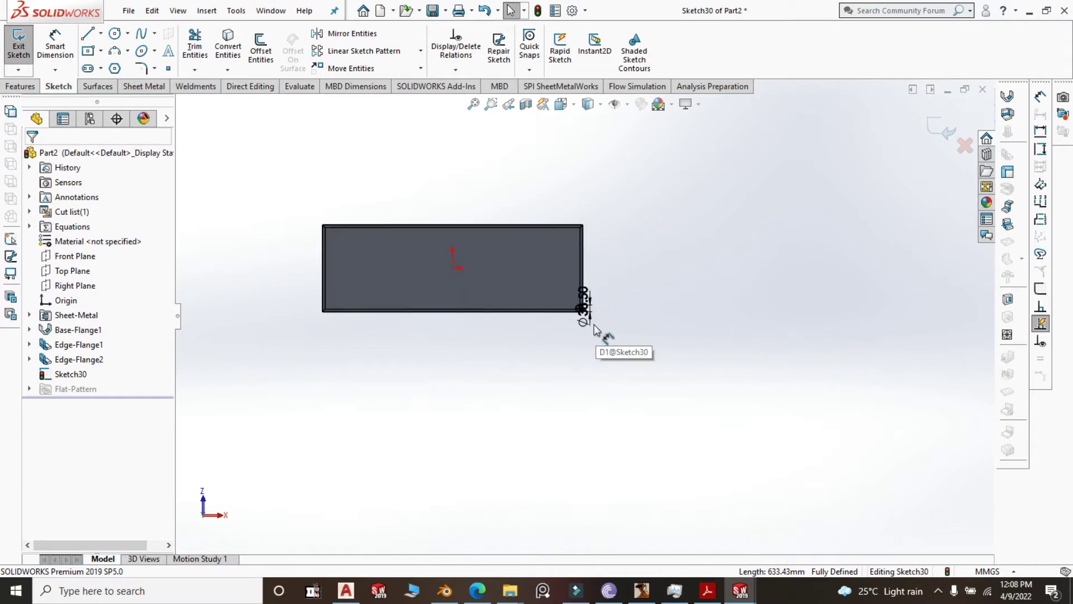
scroll(681, 356, "up", 4)
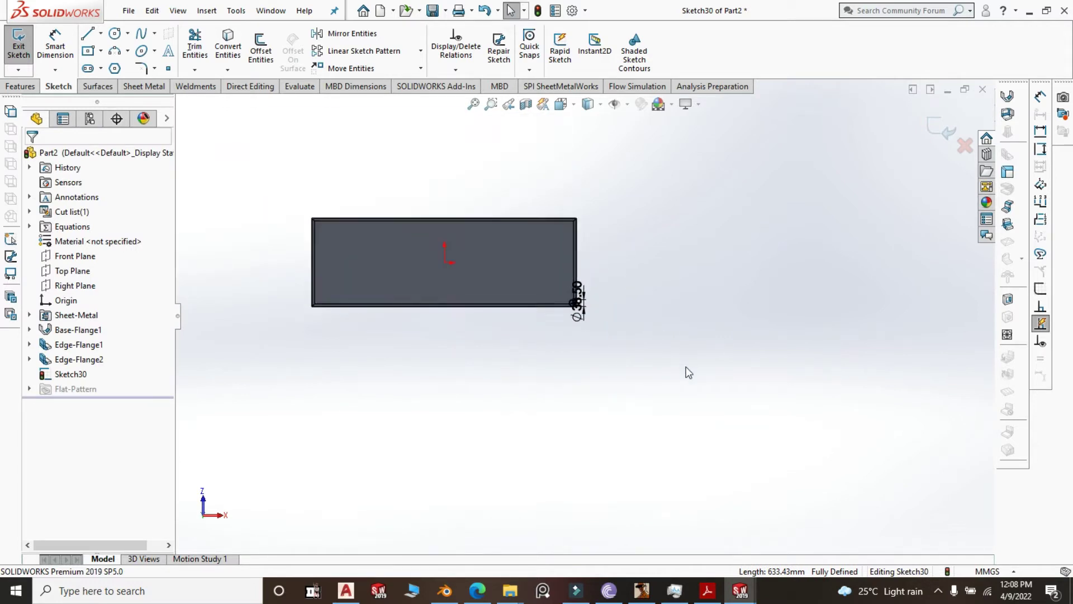
left_click(30, 86)
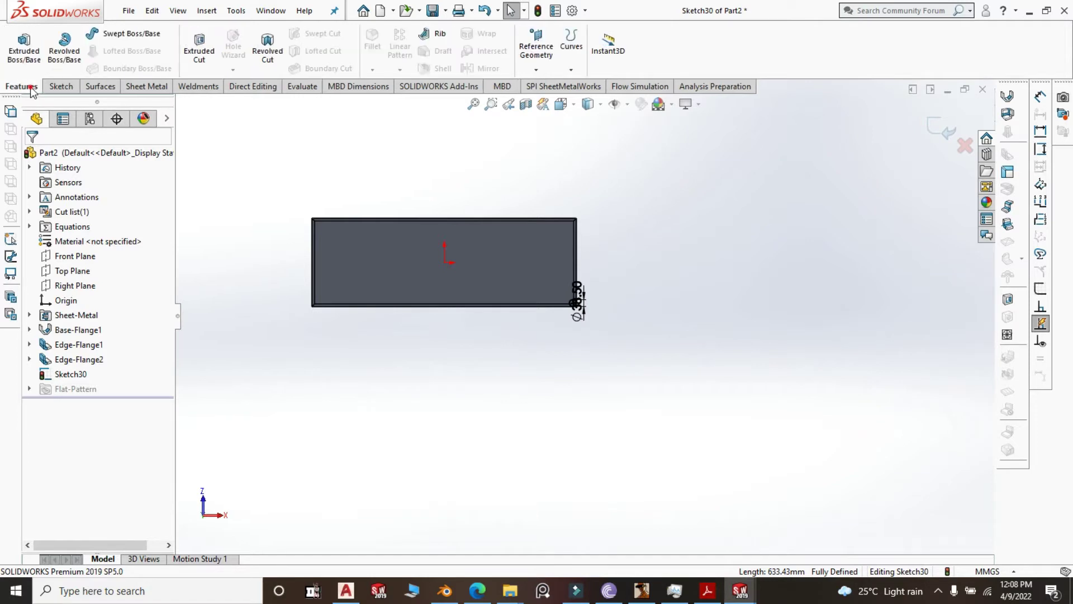
left_click(196, 38)
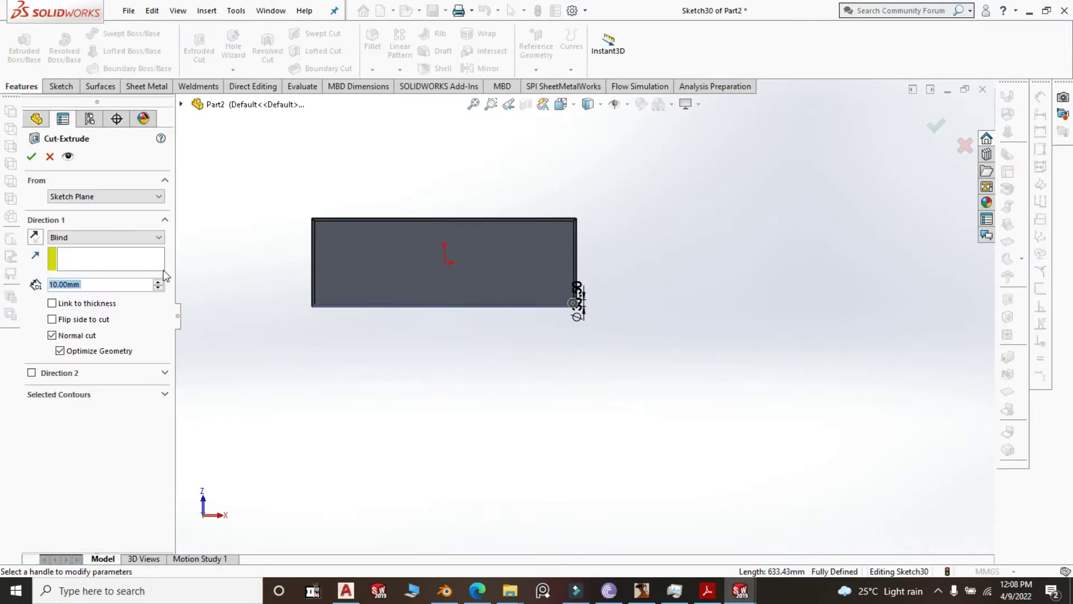
left_click(160, 241)
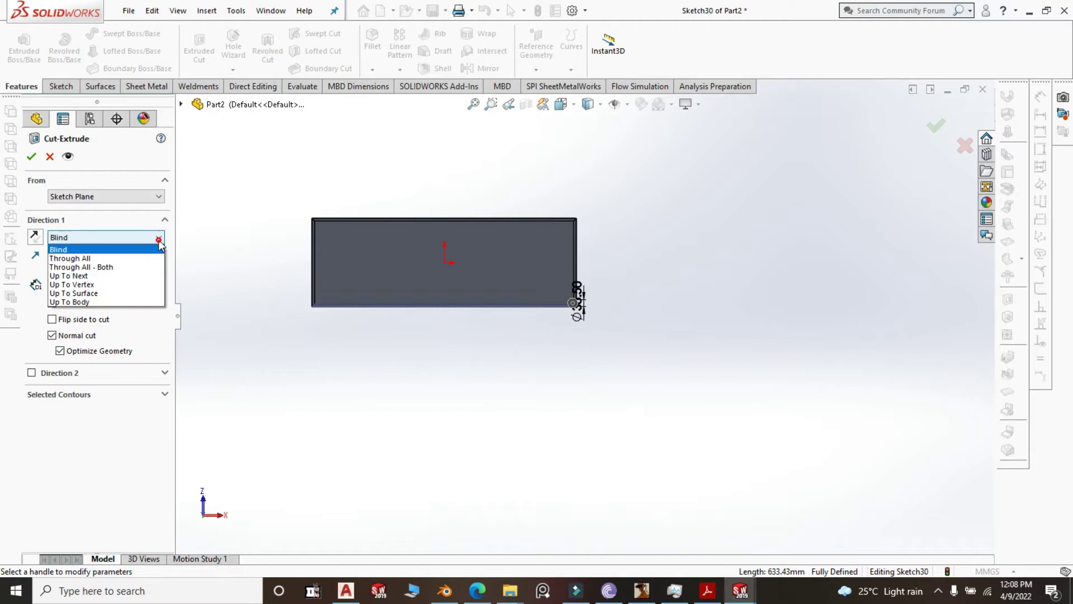
left_click(104, 257)
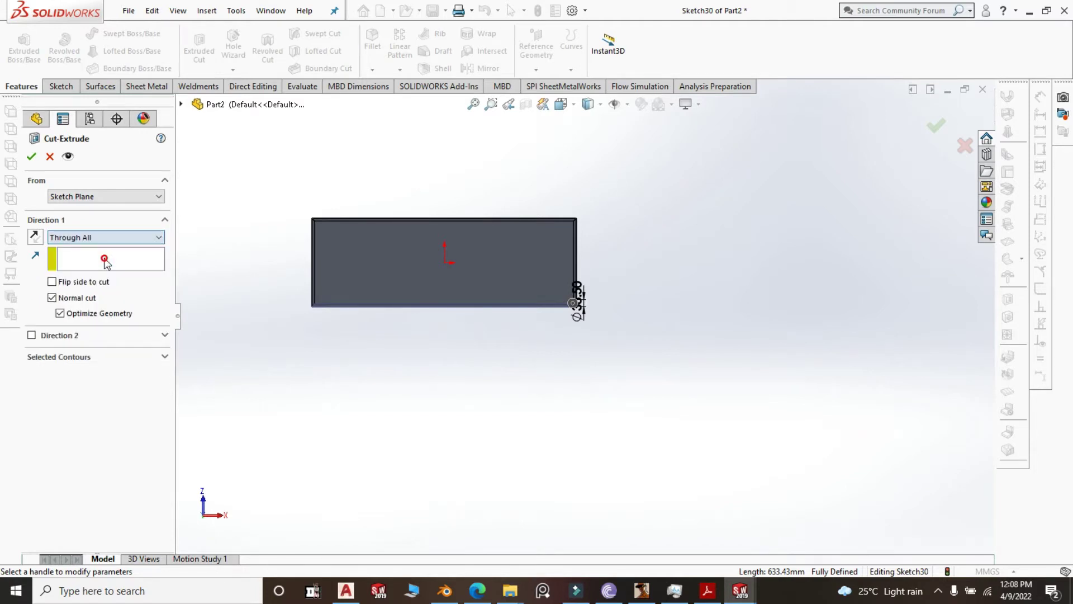
left_click(31, 157)
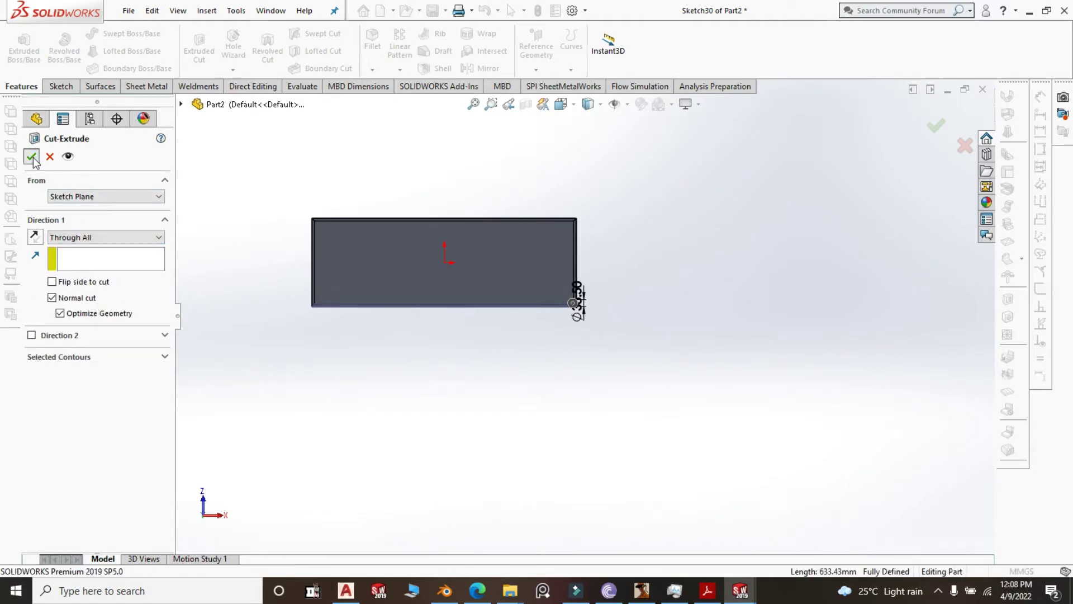
middle_click_drag(677, 256, 673, 374)
scroll(485, 392, "down", 7)
key("space")
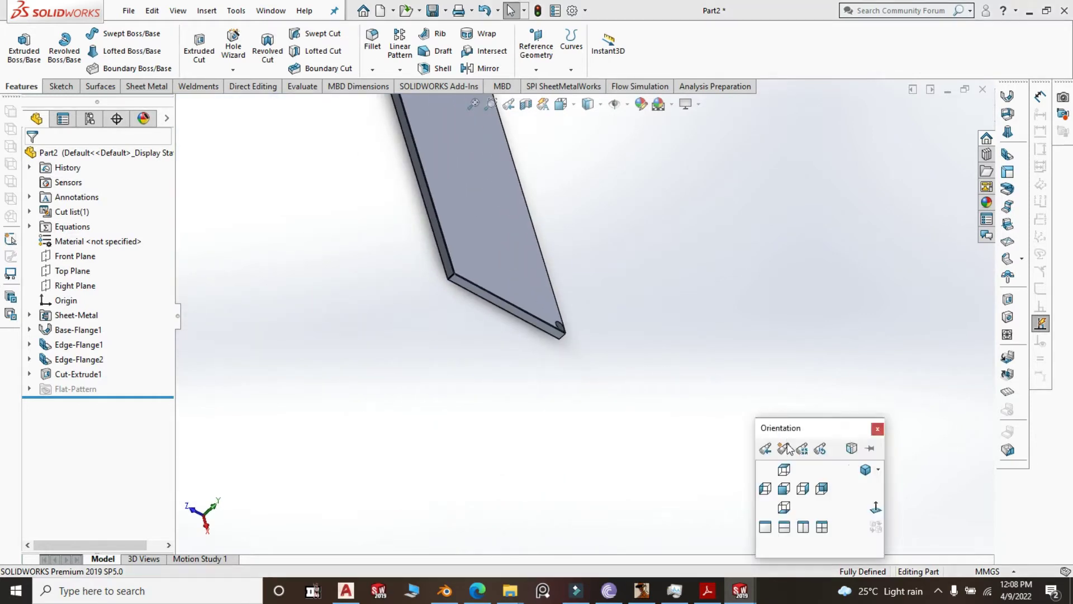
left_click(867, 472)
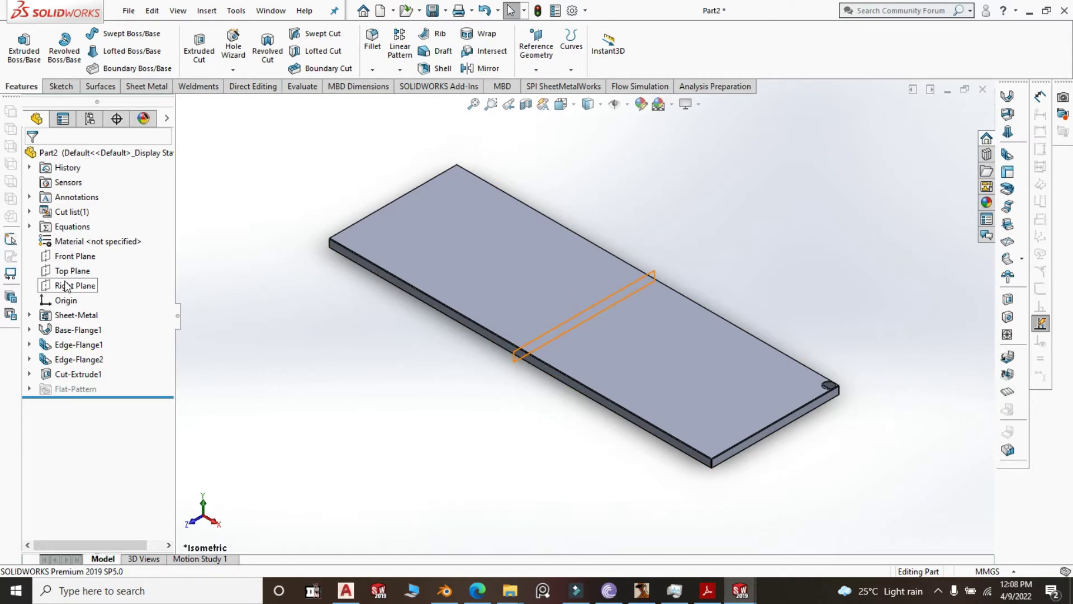
left_click(73, 256)
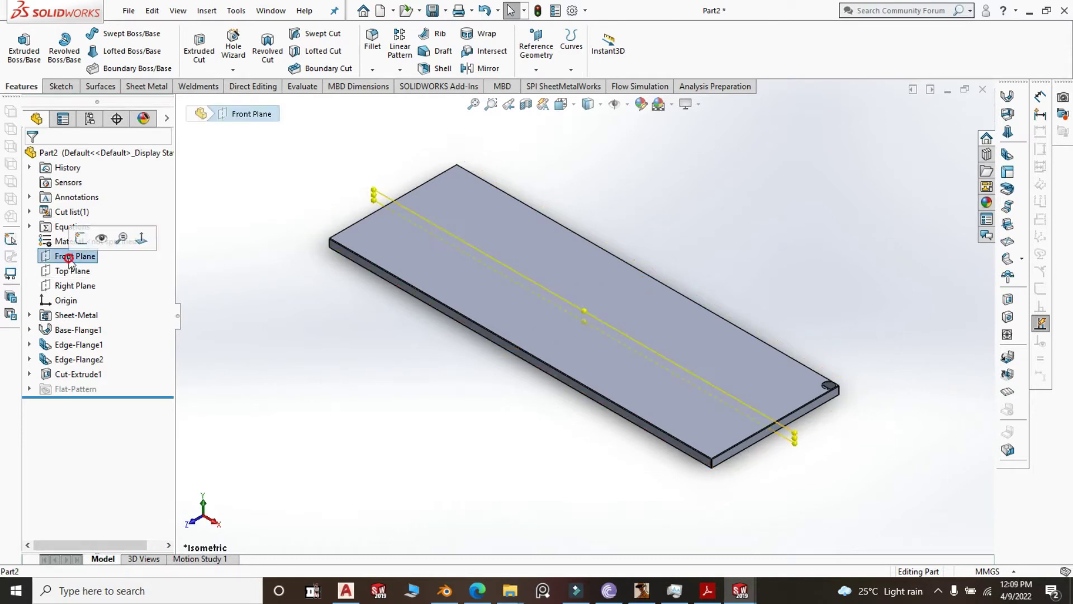
left_click(399, 70)
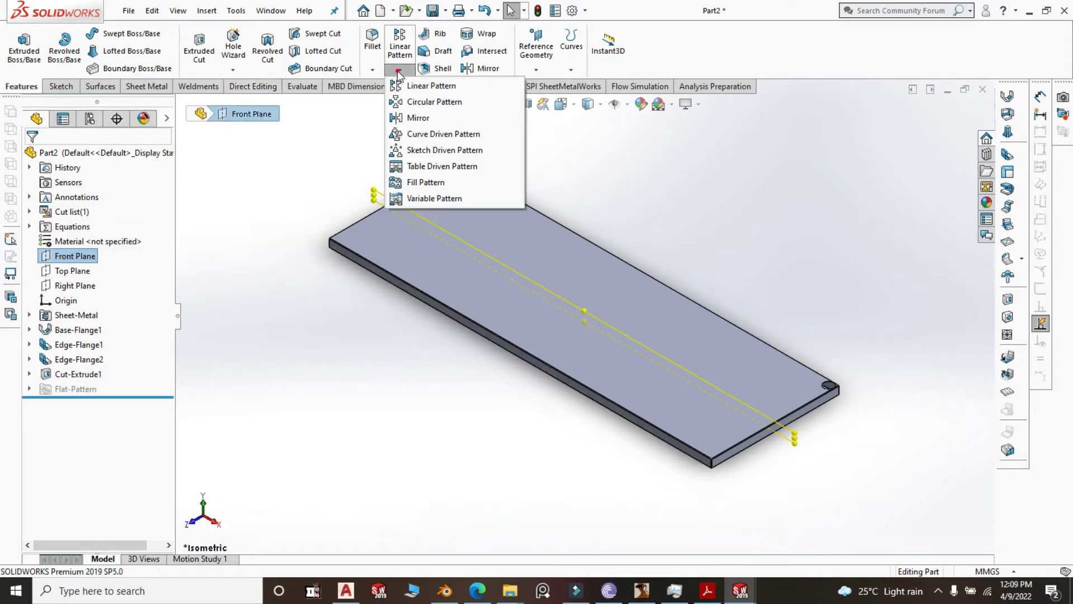
left_click(432, 118)
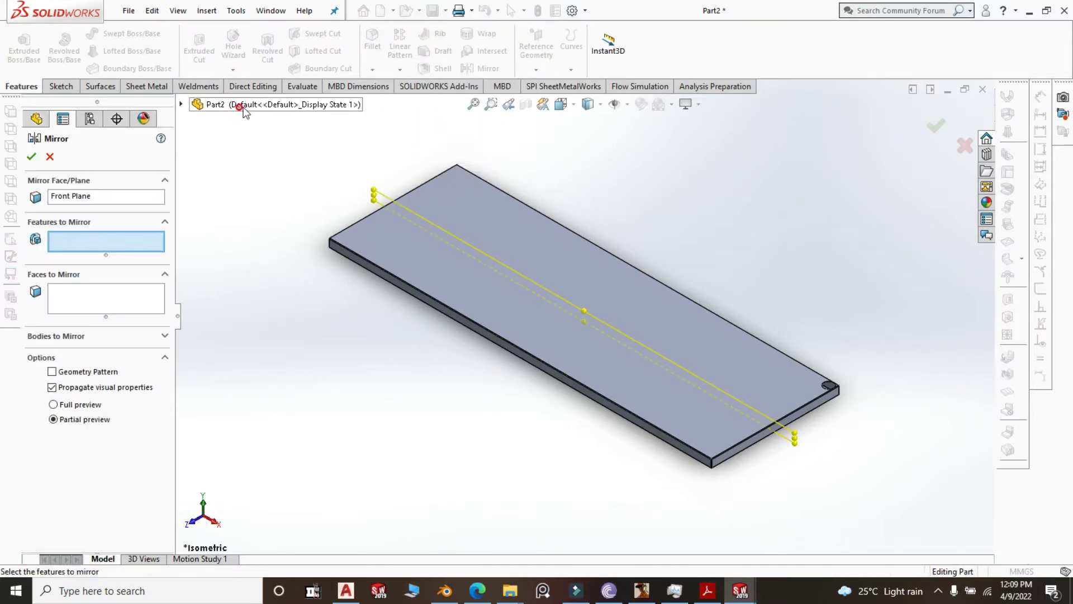
left_click(240, 106)
left_click(239, 326)
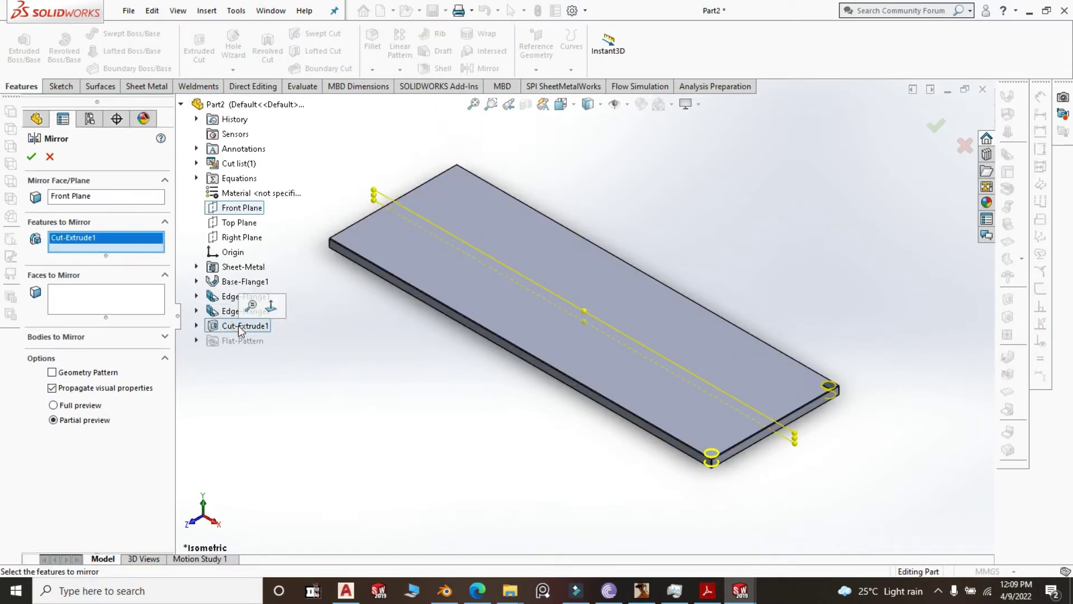
key("Return")
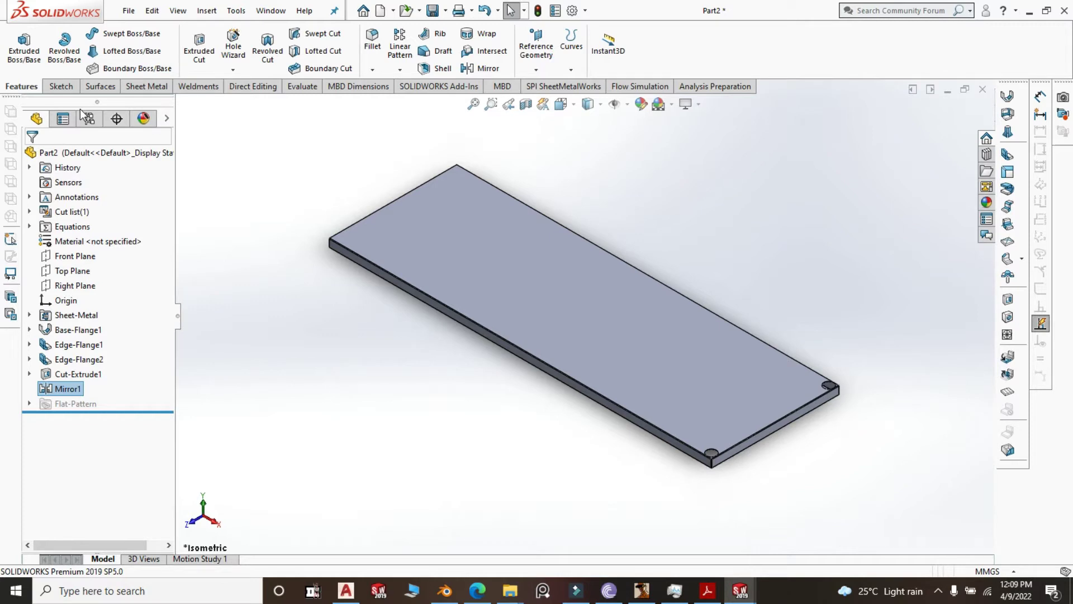
left_click(487, 10)
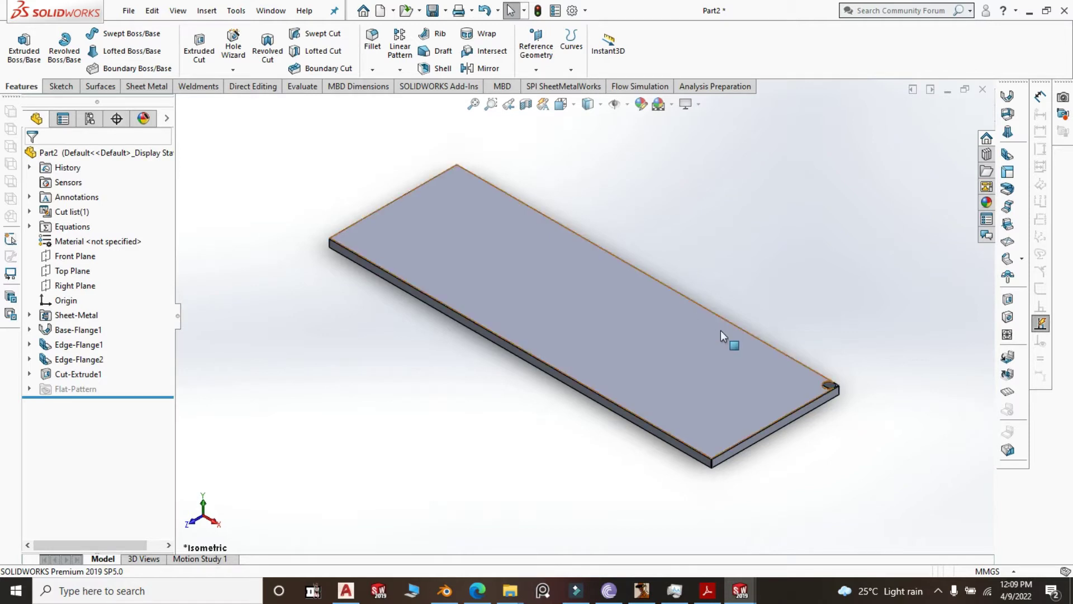
Mirror the circular corner cut about the Front Plane onto the other corner of the +X short side.
scroll(720, 330, "down", 1)
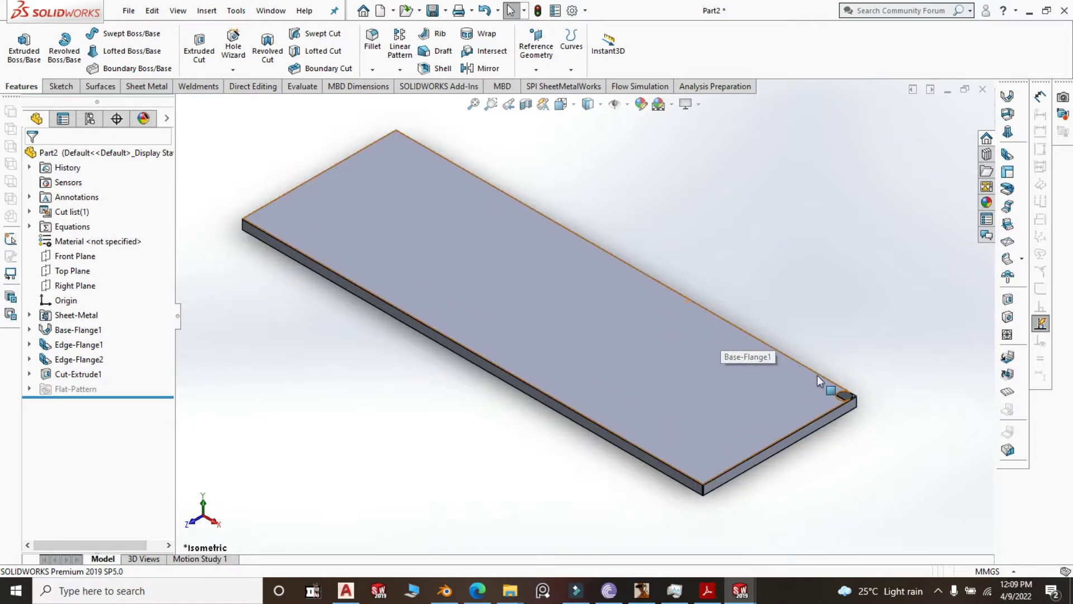
scroll(818, 375, "up", 2)
scroll(822, 408, "down", 1)
scroll(860, 402, "up", 2)
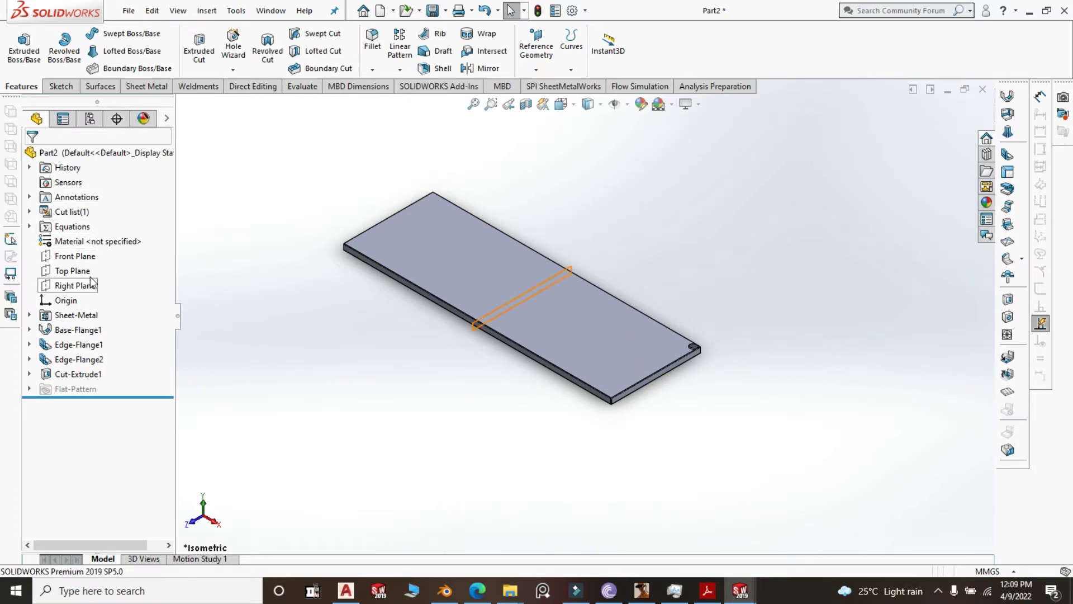
left_click(92, 258)
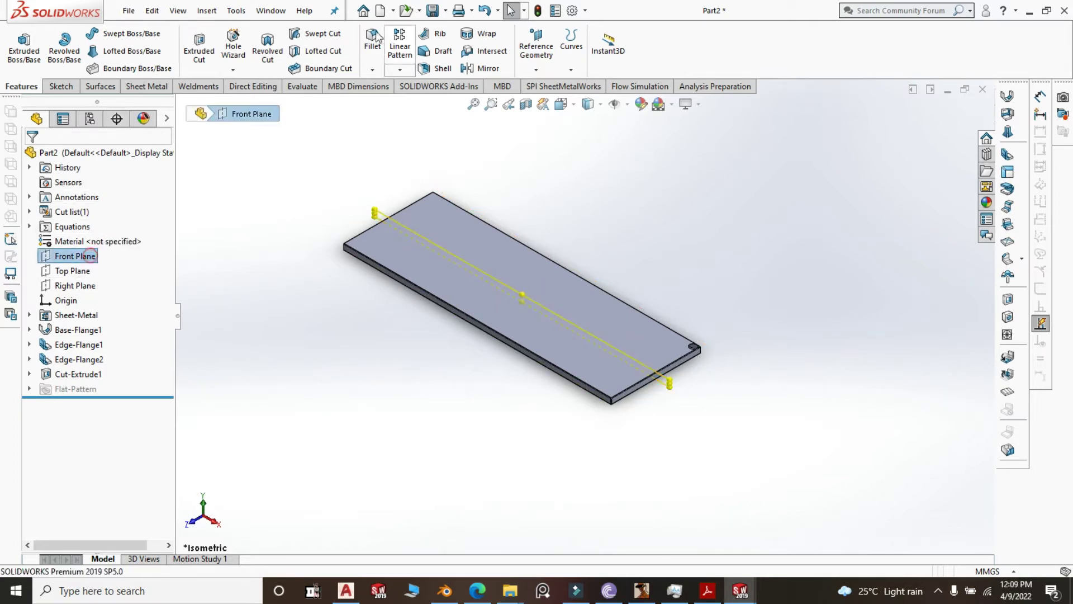
left_click(401, 69)
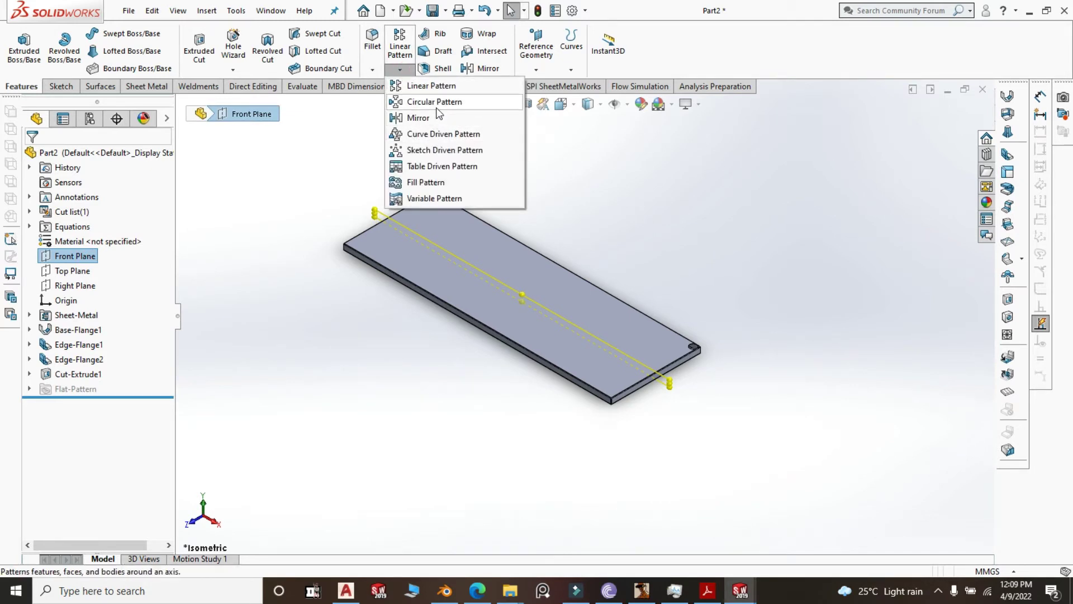
left_click(425, 119)
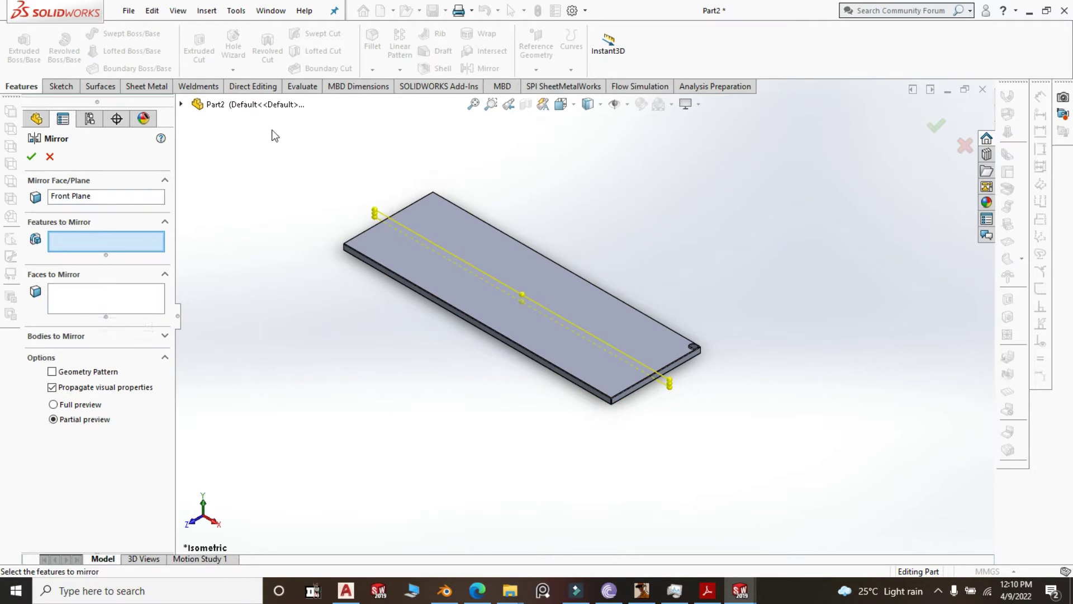
left_click(283, 107)
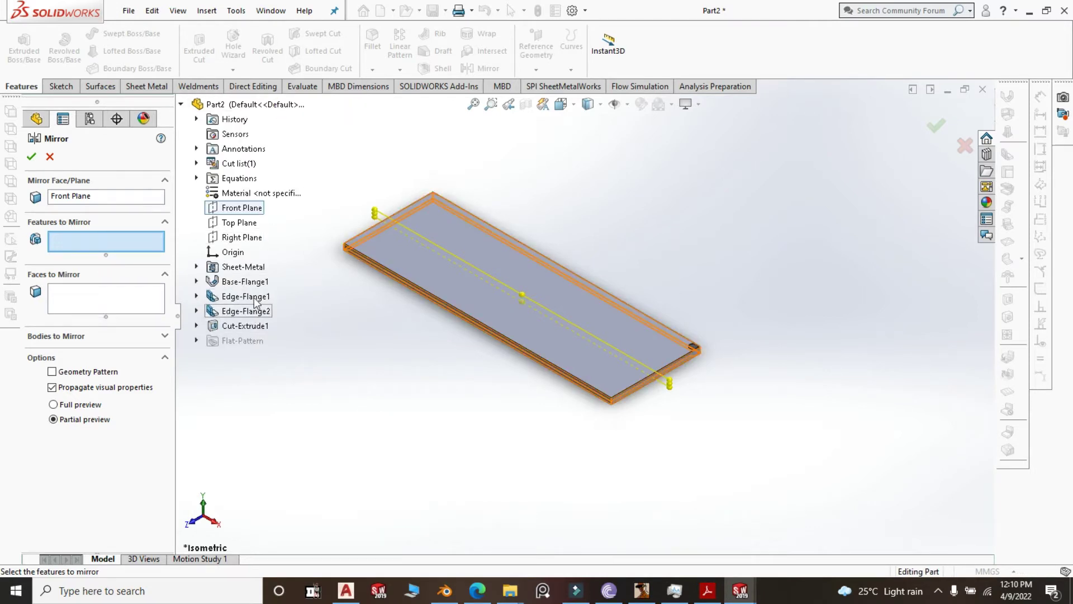
left_click(254, 328)
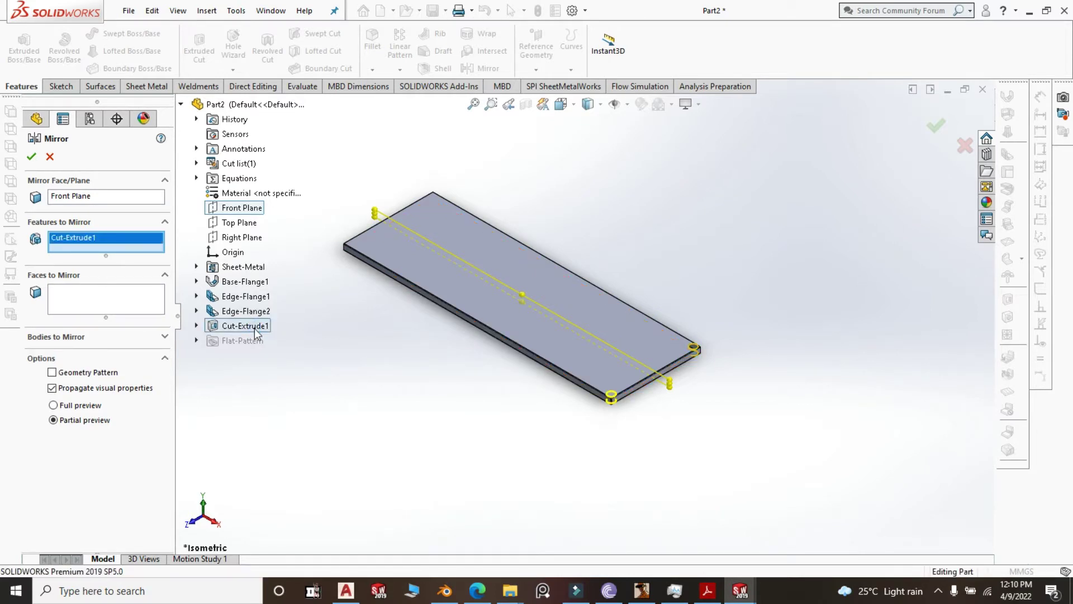
key("Return")
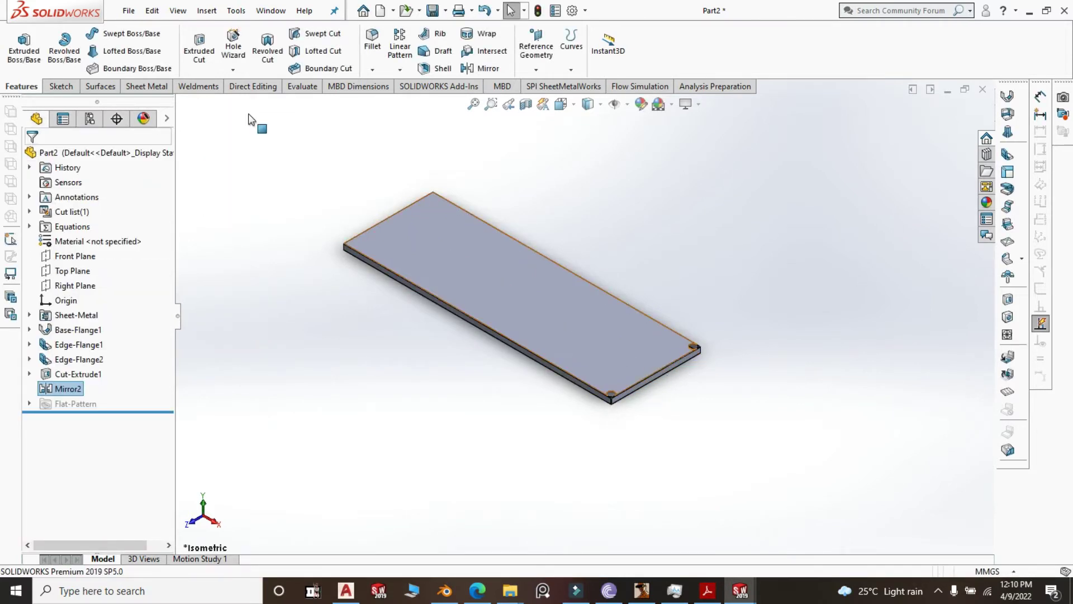
Mirror the Front Plane mirror feature about the Right Plane to cut the two corners at the -X end.
left_click(78, 287)
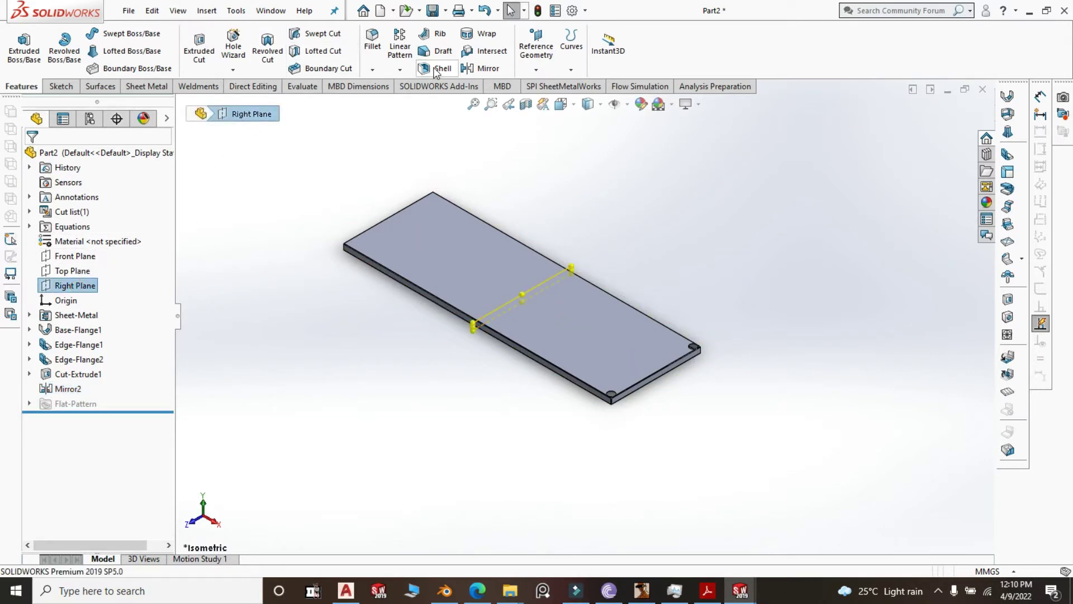
left_click(399, 69)
left_click(421, 118)
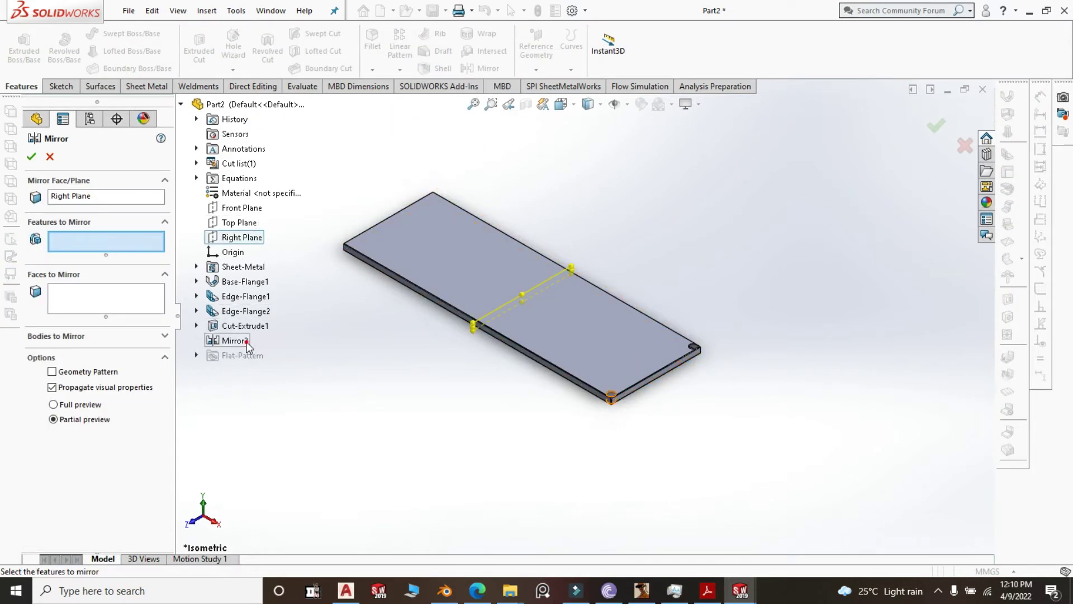
left_click(247, 341)
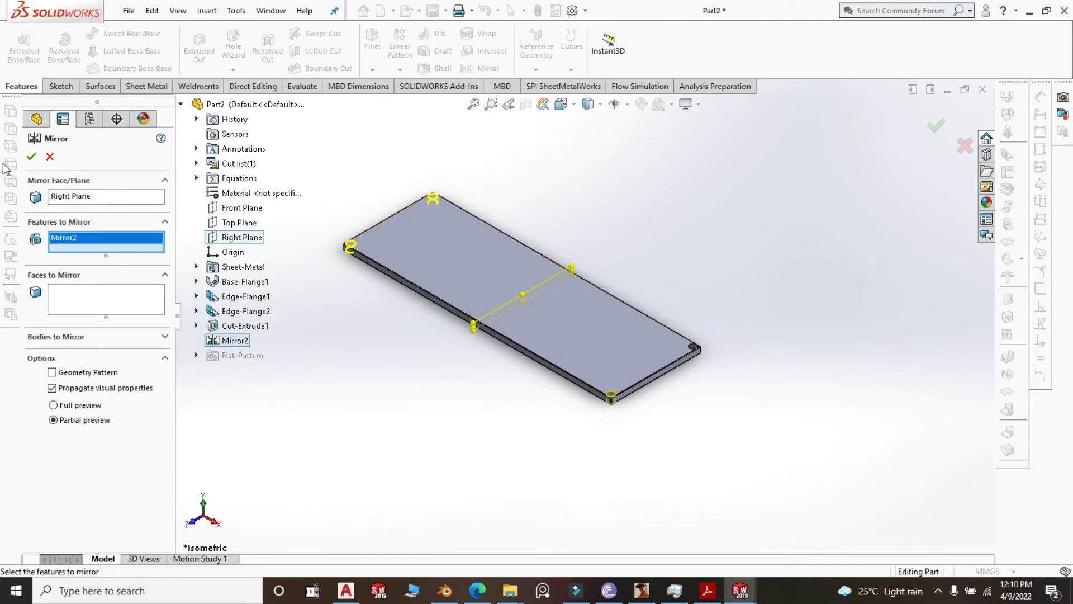
left_click(32, 157)
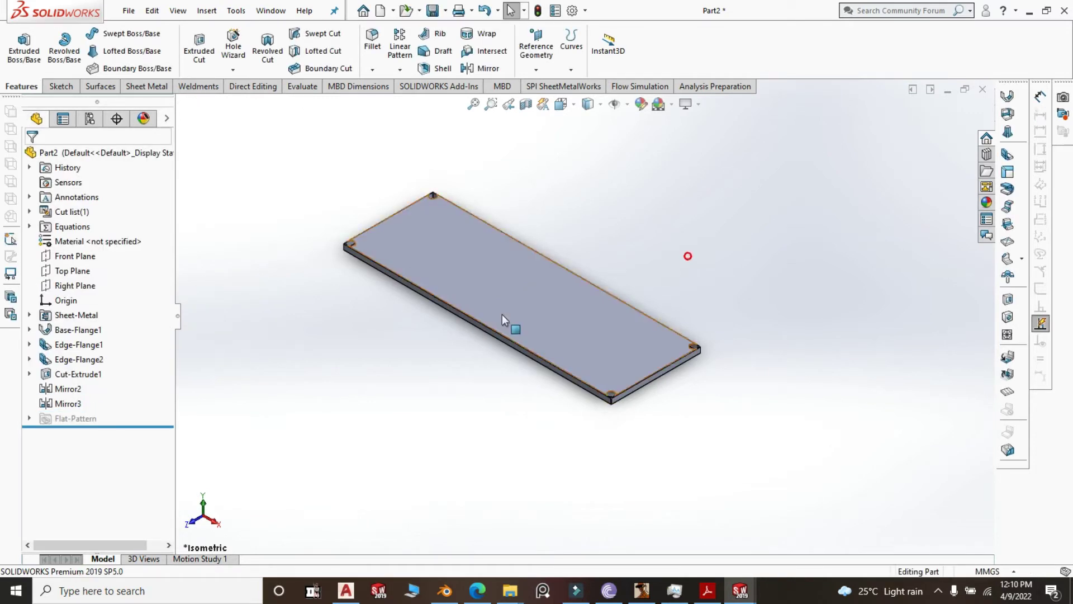
Save the finished shelf part as "2. GR 5 Mid Shelve" in the GR 5 folder.
scroll(461, 285, "down", 5)
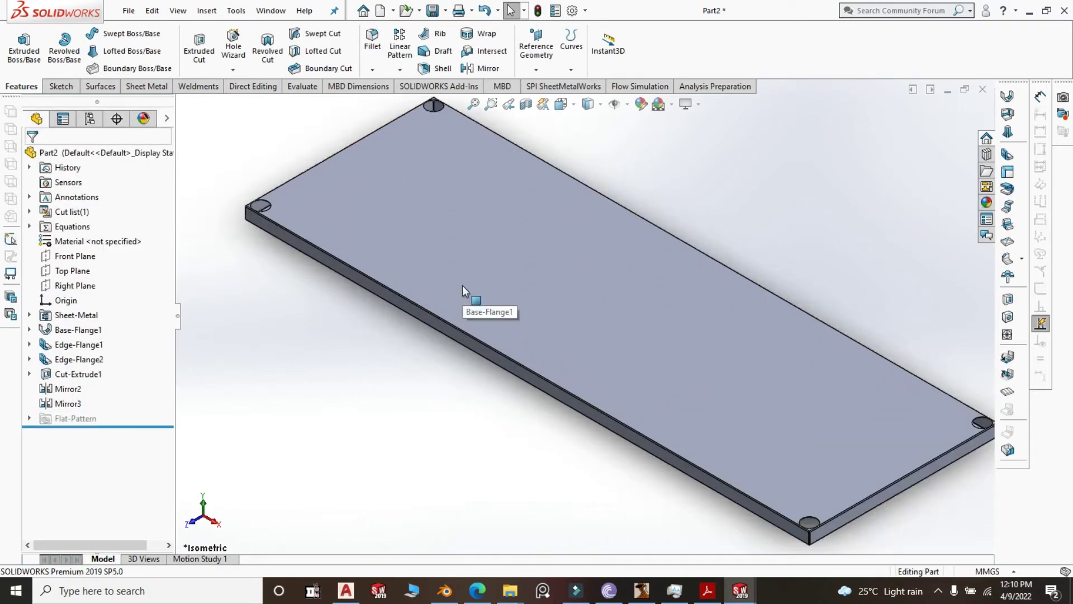
key("f")
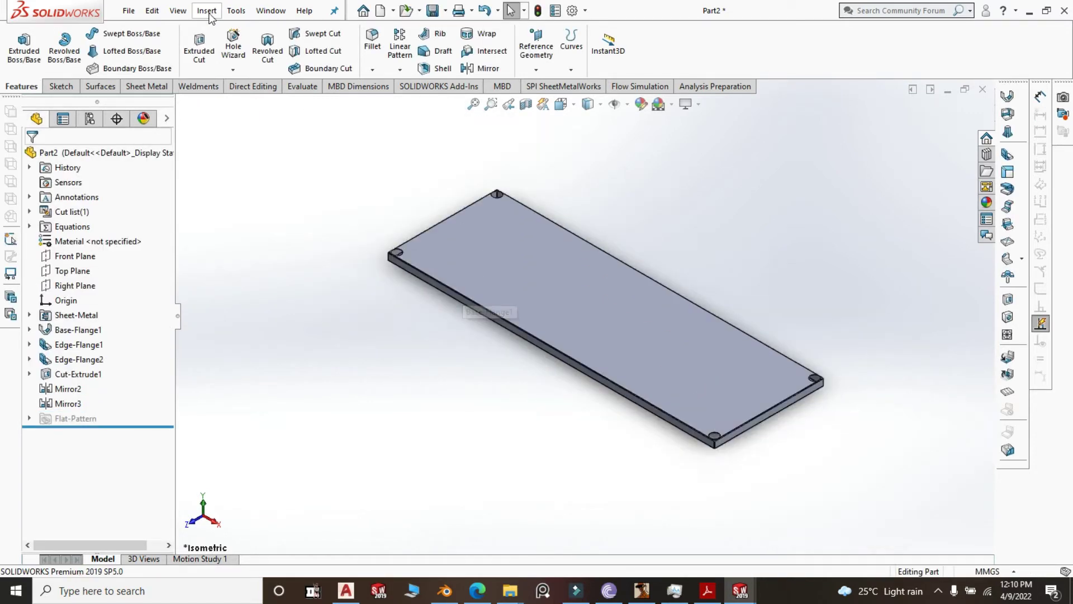
left_click(433, 11)
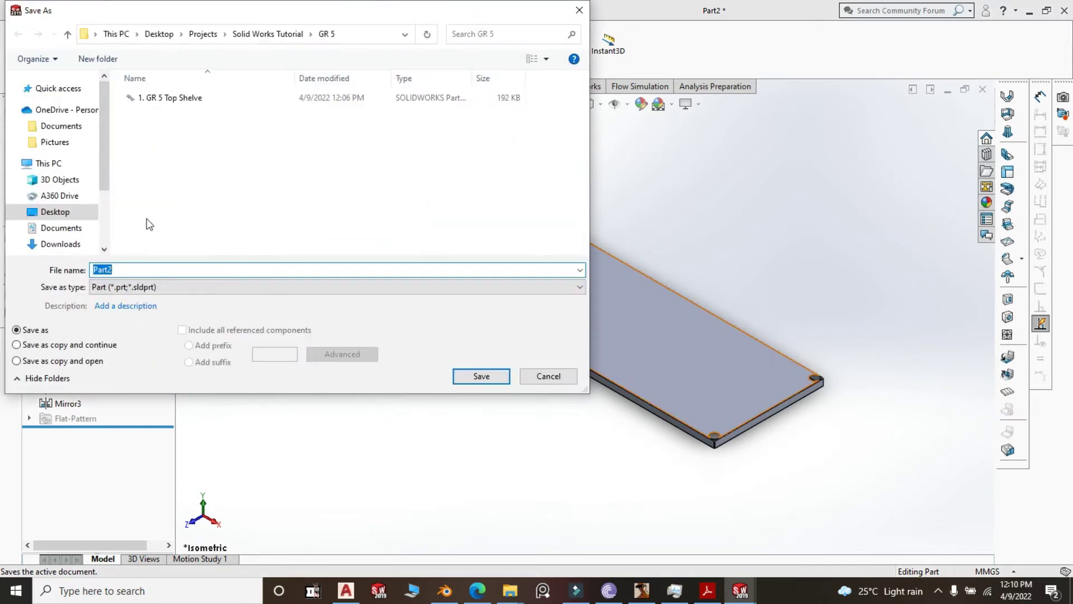
type("2. GR")
type("5 Mid Shelve")
left_click(476, 377)
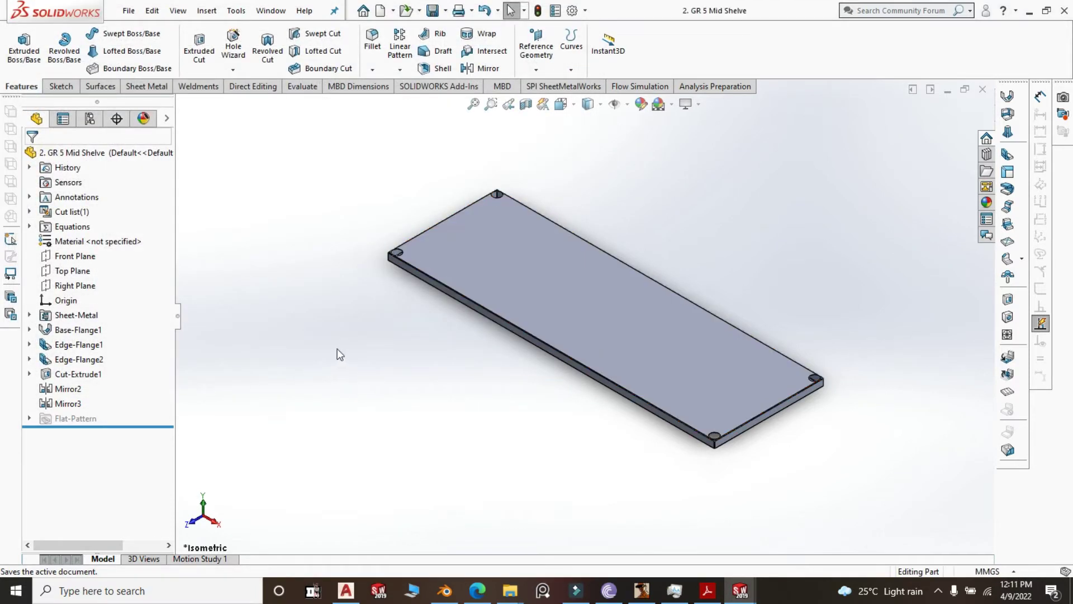
Create a new part document from the Part2 template.
left_click(129, 10)
mouse_move(152, 10)
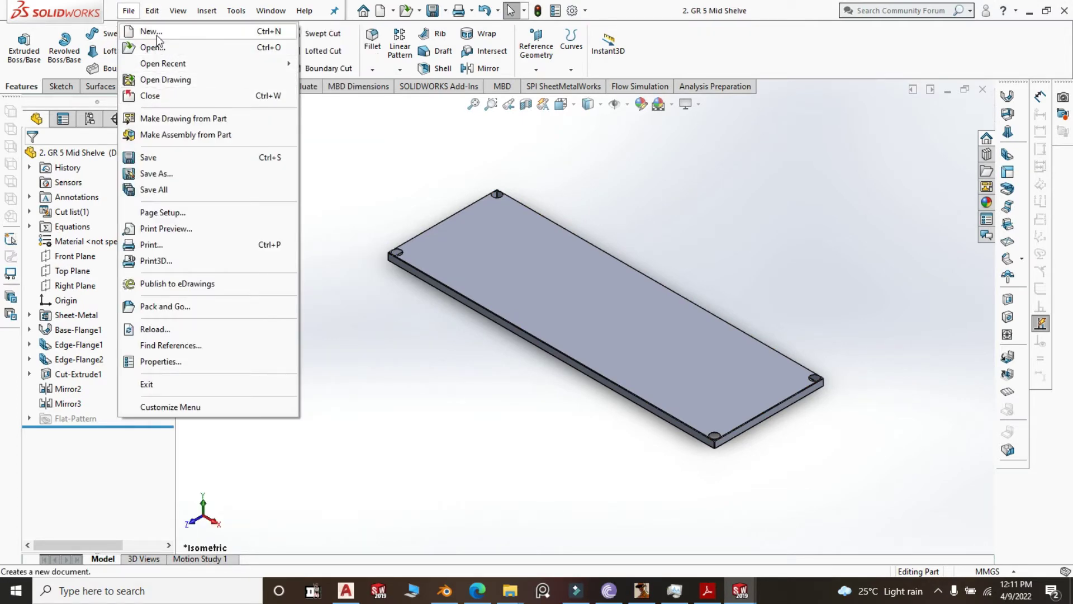
left_click(152, 32)
left_click(342, 190)
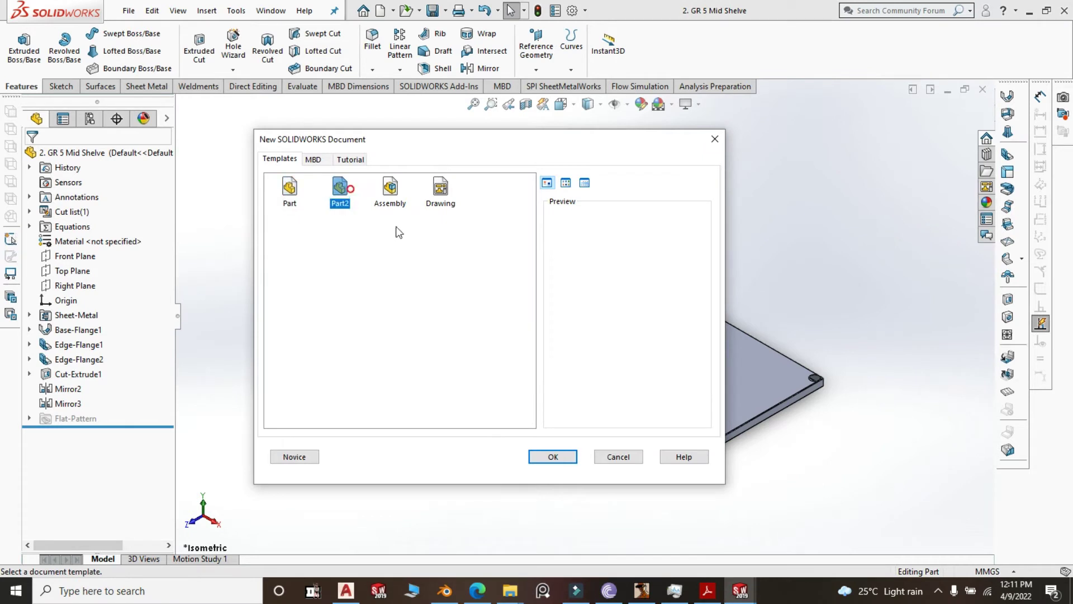
left_click(567, 457)
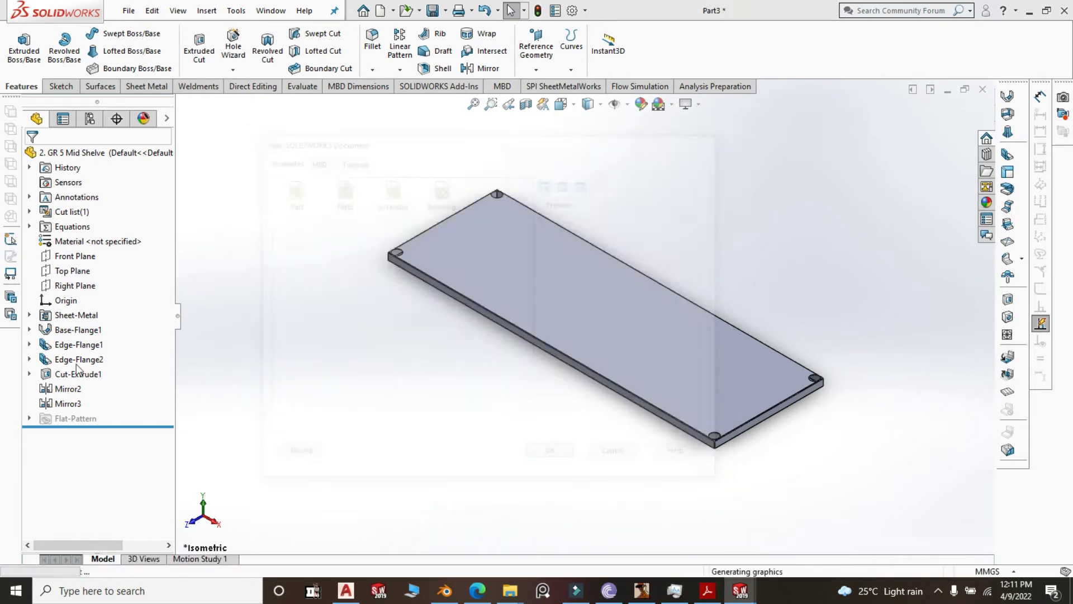
Sketch a circle about 132 mm in diameter on the Top Plane, centred on the origin.
left_click(76, 246)
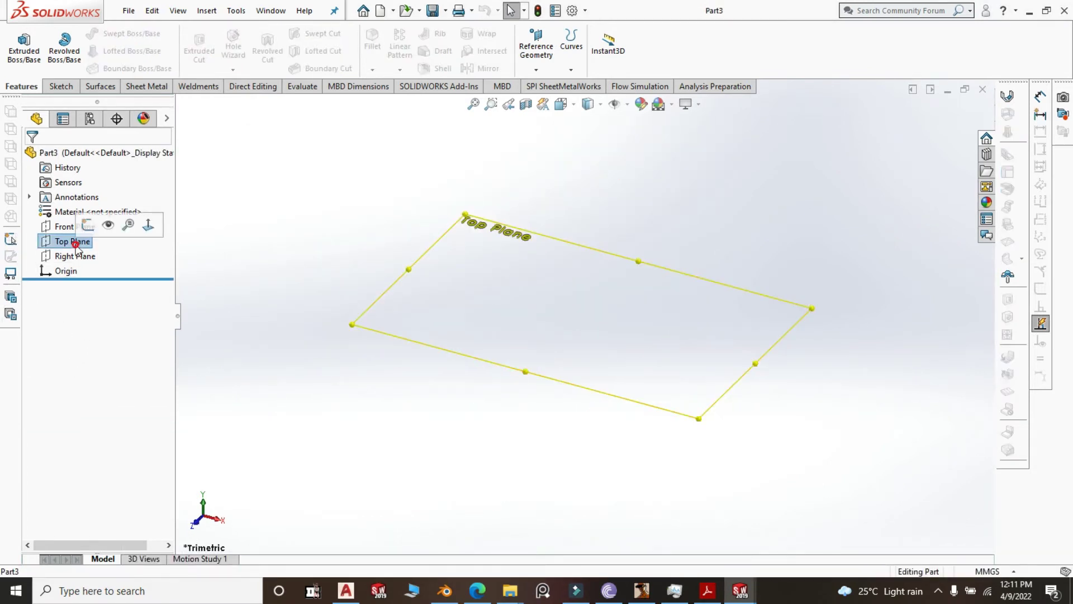
left_click(85, 220)
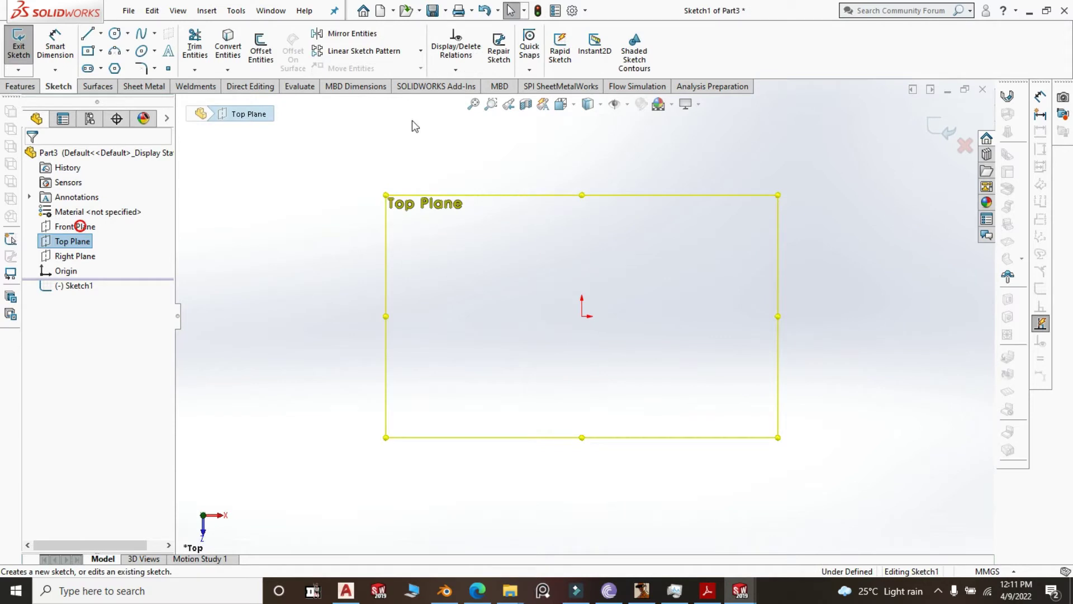
left_click(115, 34)
left_click(582, 316)
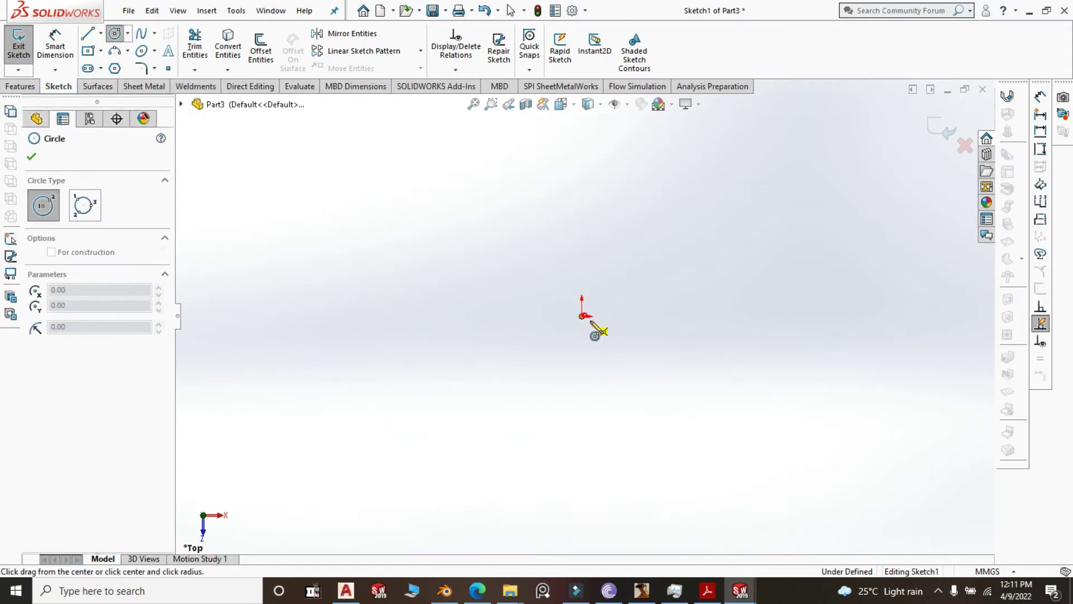
left_click(719, 364)
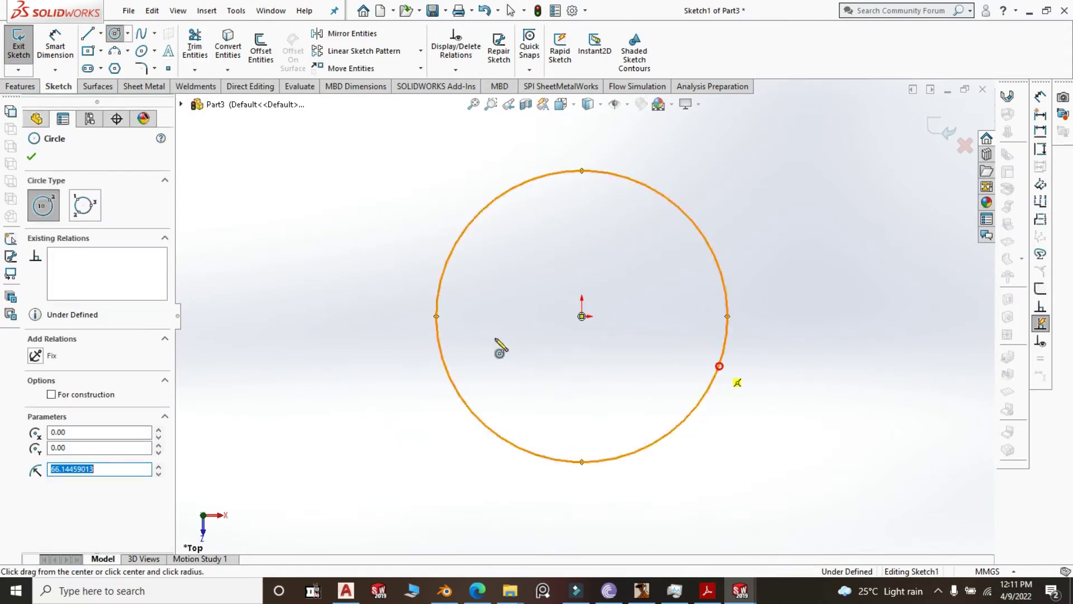
Dimension the circle's diameter as 38 mm and leave the dimension command.
left_click(54, 47)
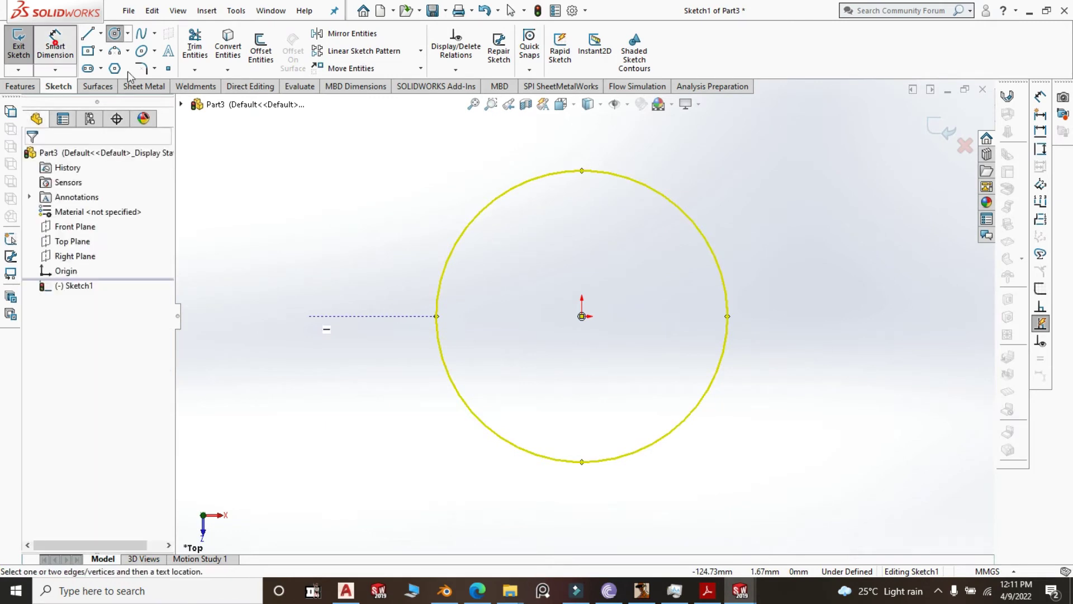
left_click(440, 269)
left_click(373, 307)
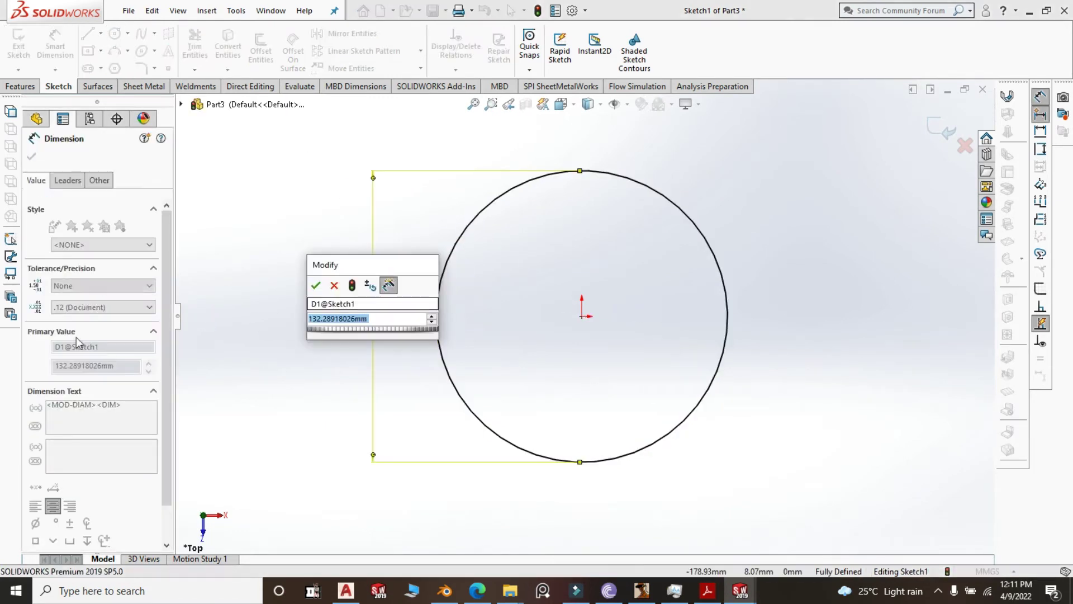
type("38")
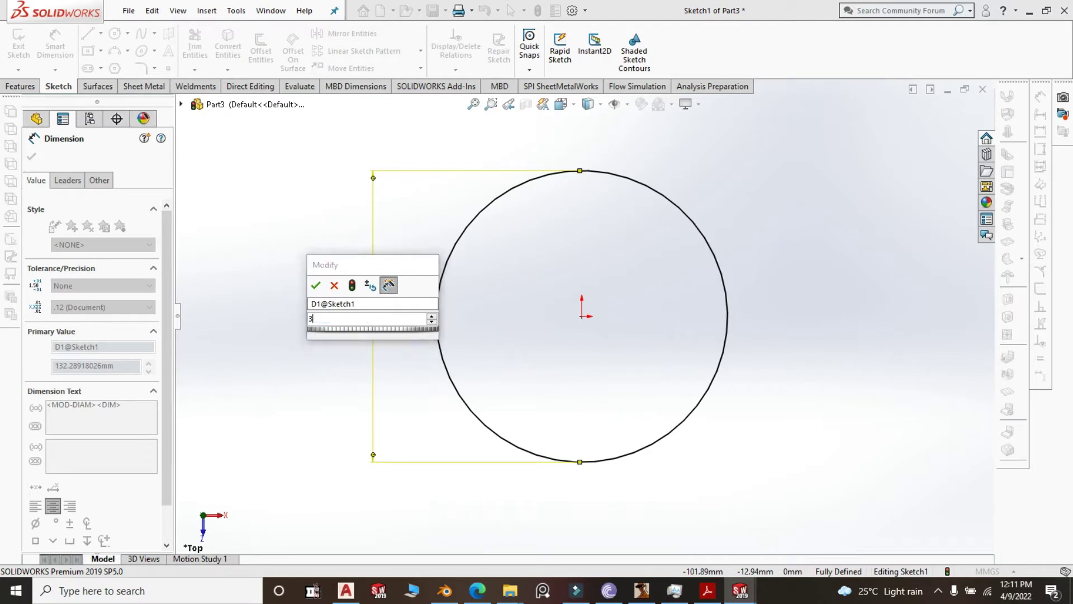
left_click(317, 286)
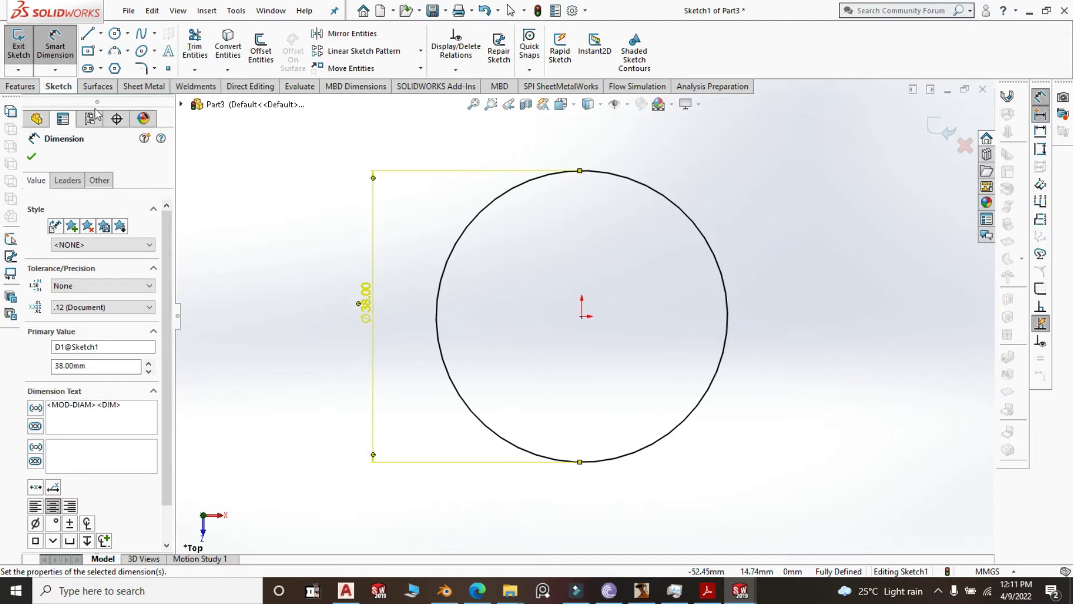
right_click(257, 178)
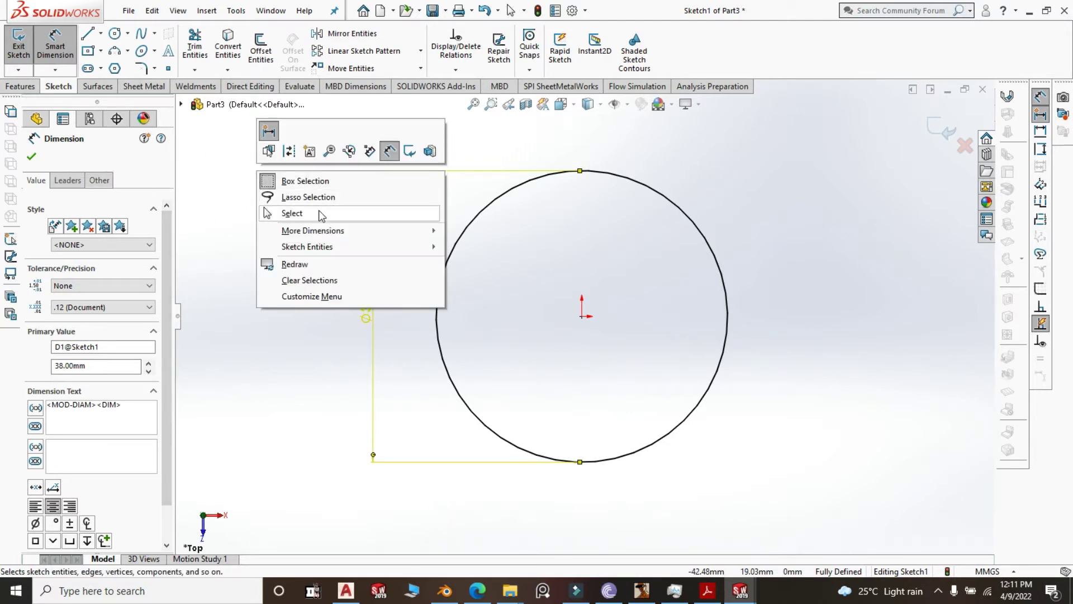
left_click(302, 213)
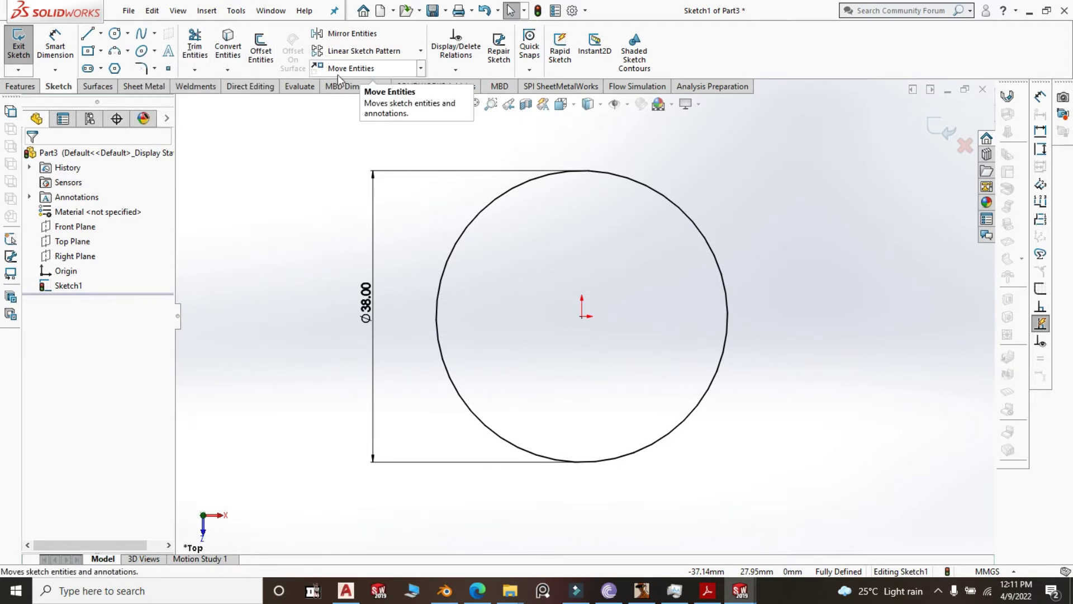
Offset the 38 mm circle 1.2 mm inward to form the tube's wall profile.
left_click(261, 53)
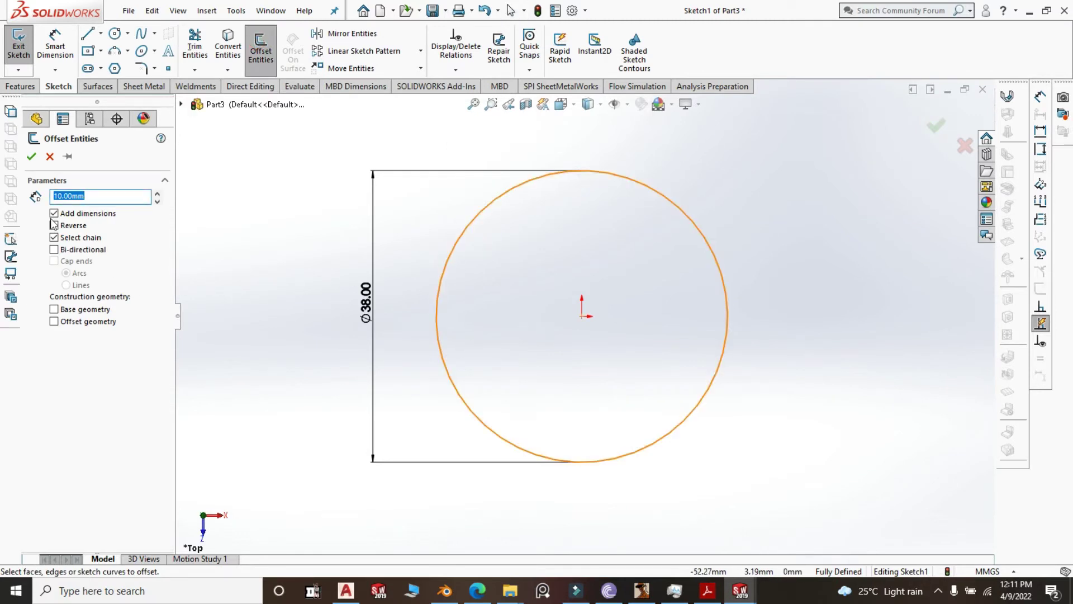
type("1.")
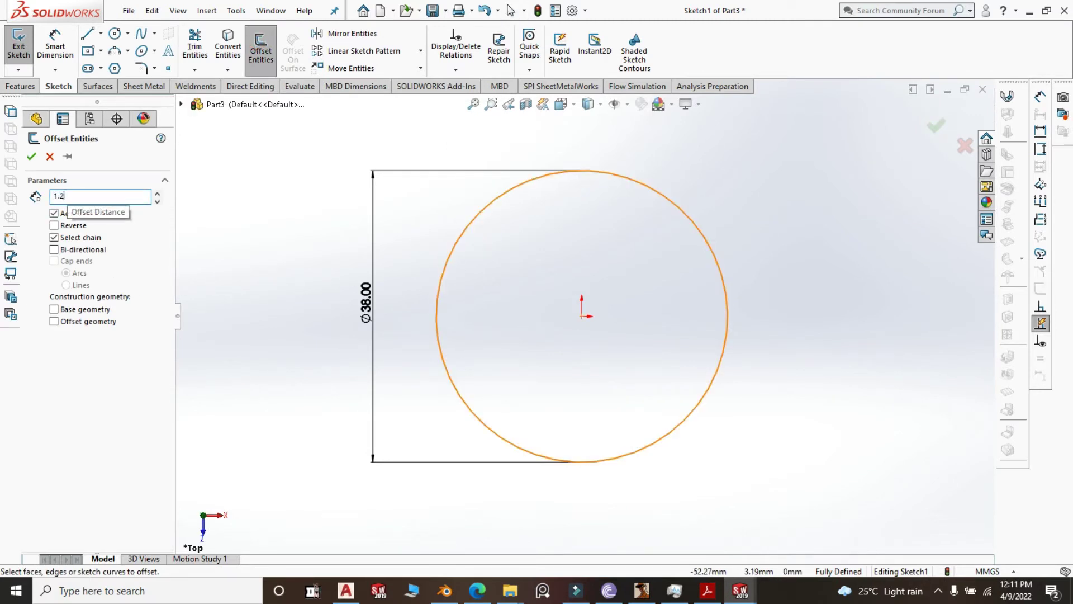
type("2")
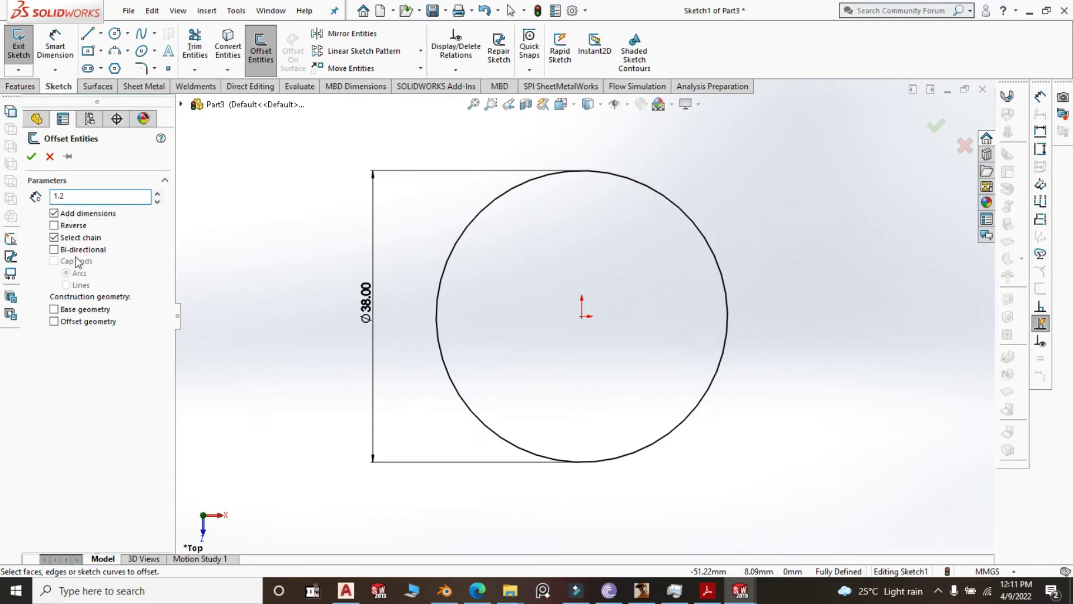
left_click(471, 222)
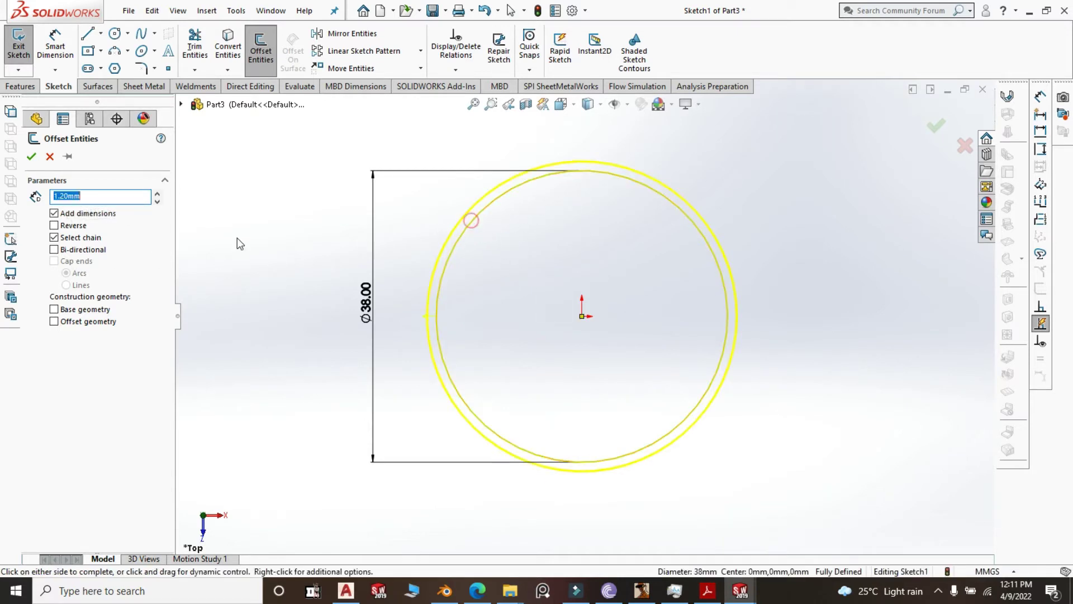
left_click(54, 225)
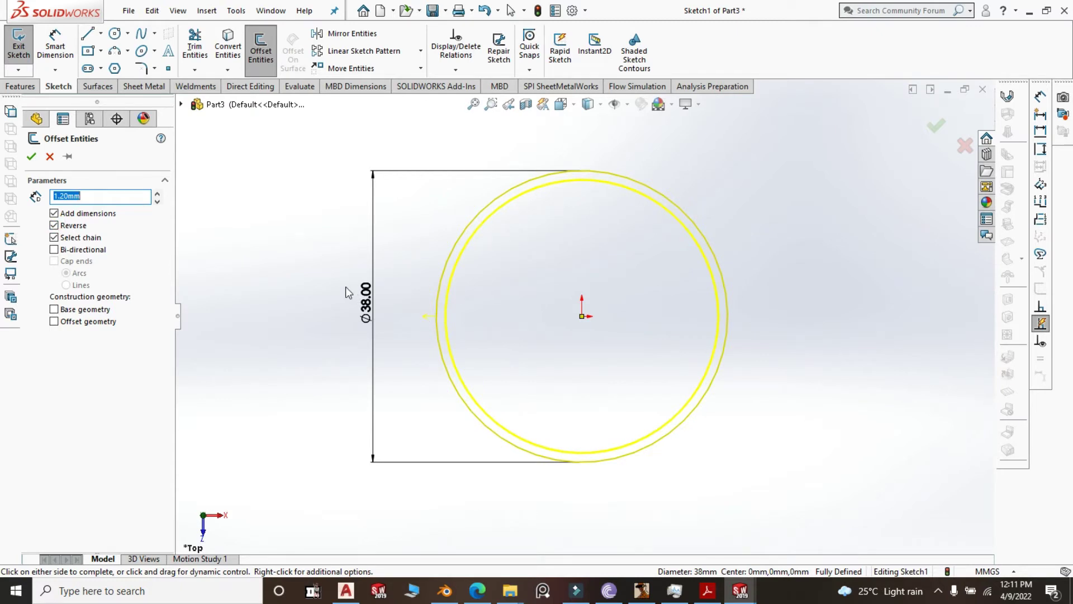
left_click(31, 157)
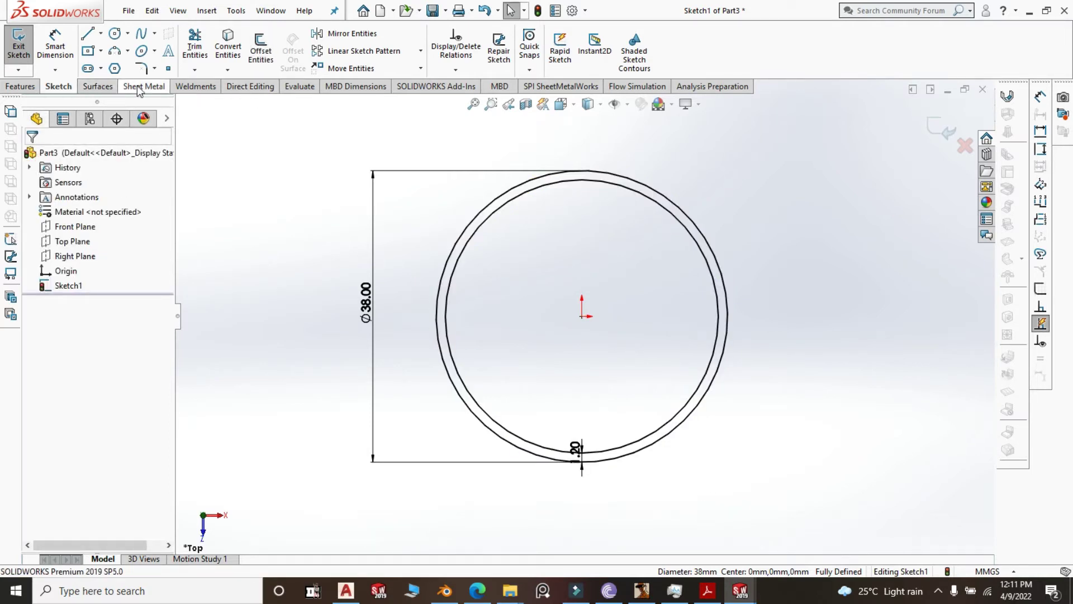
Extrude the ring profile as a boss with a blind depth of 1770 mm.
left_click(21, 87)
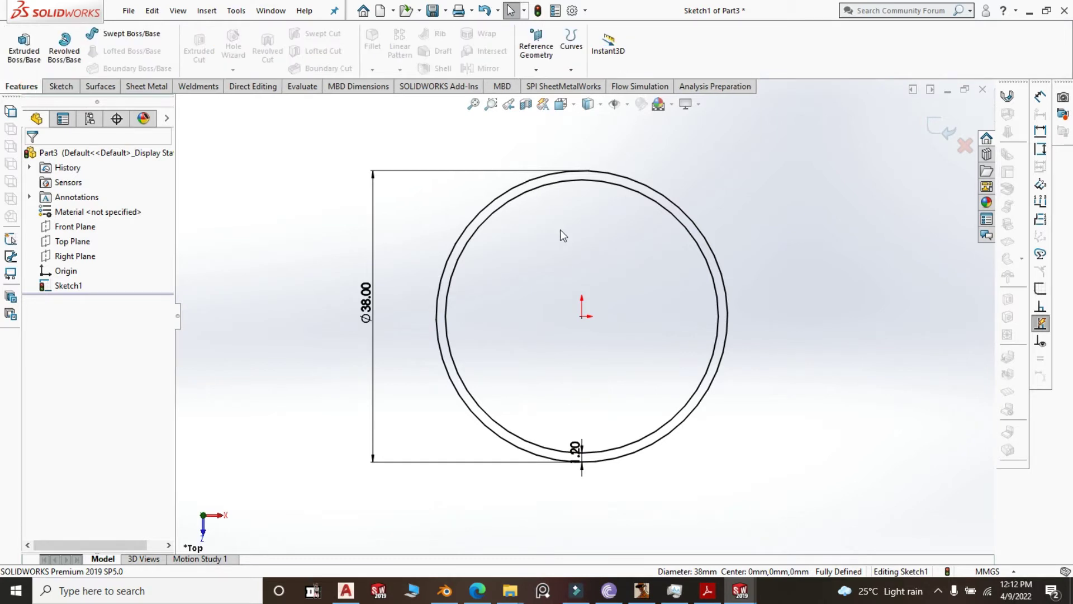
left_click(32, 49)
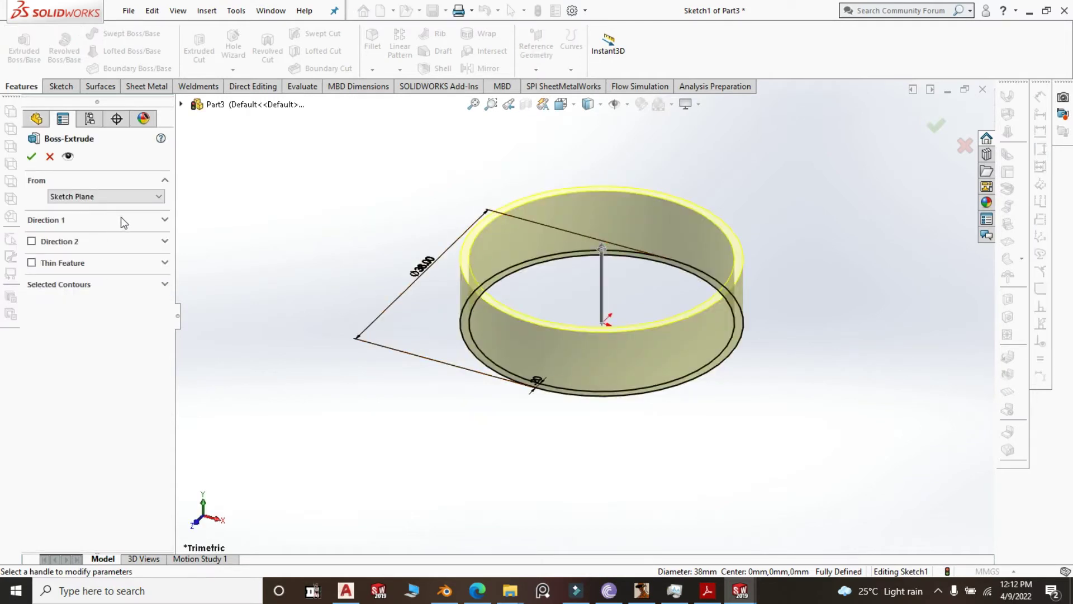
left_click(121, 219)
double_click(89, 286)
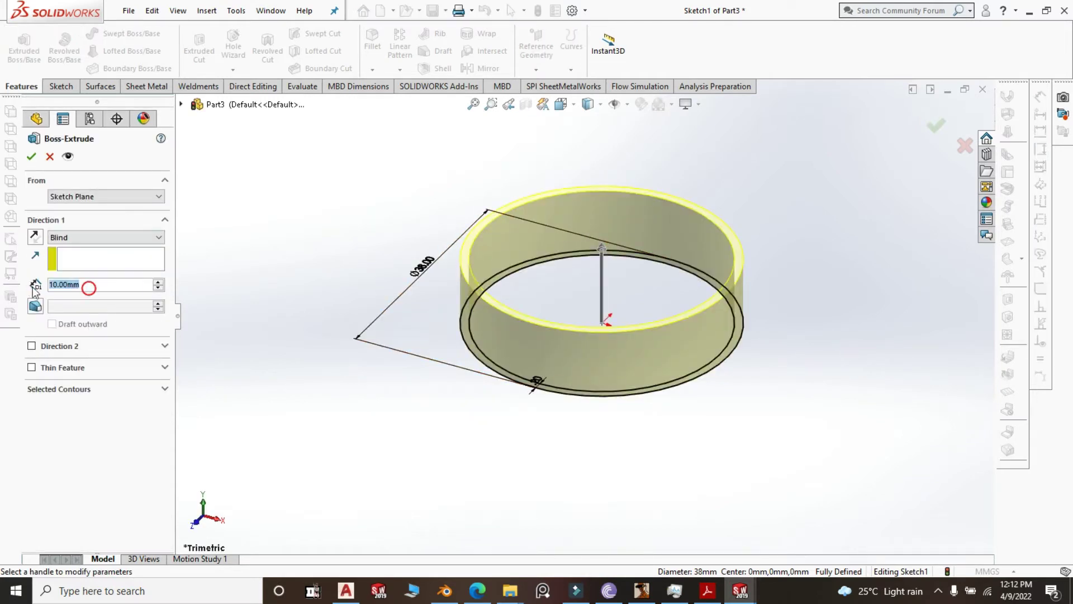
type("18")
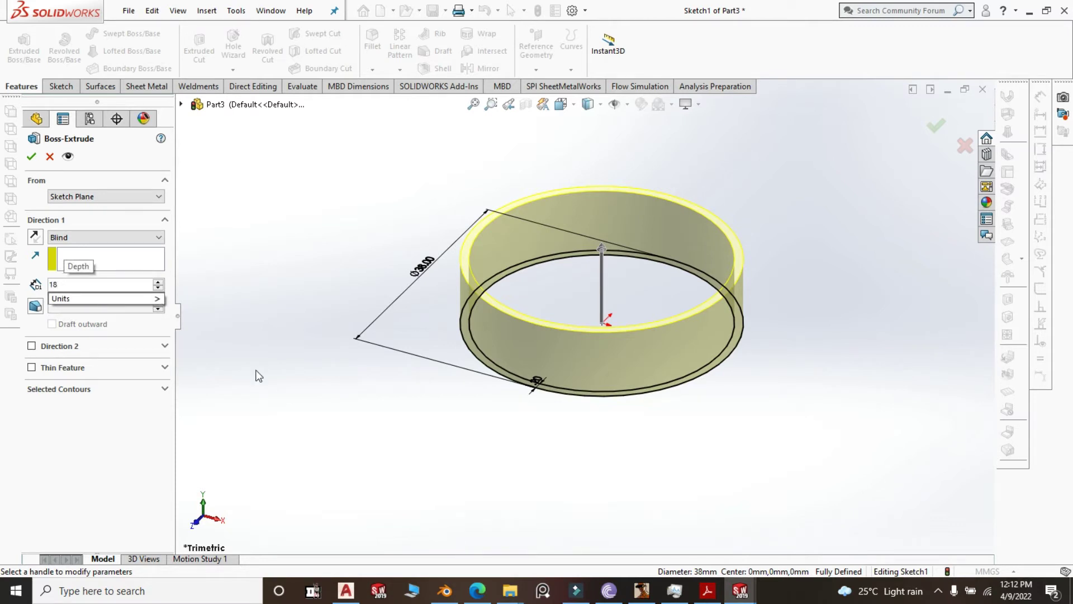
key("BackSpace")
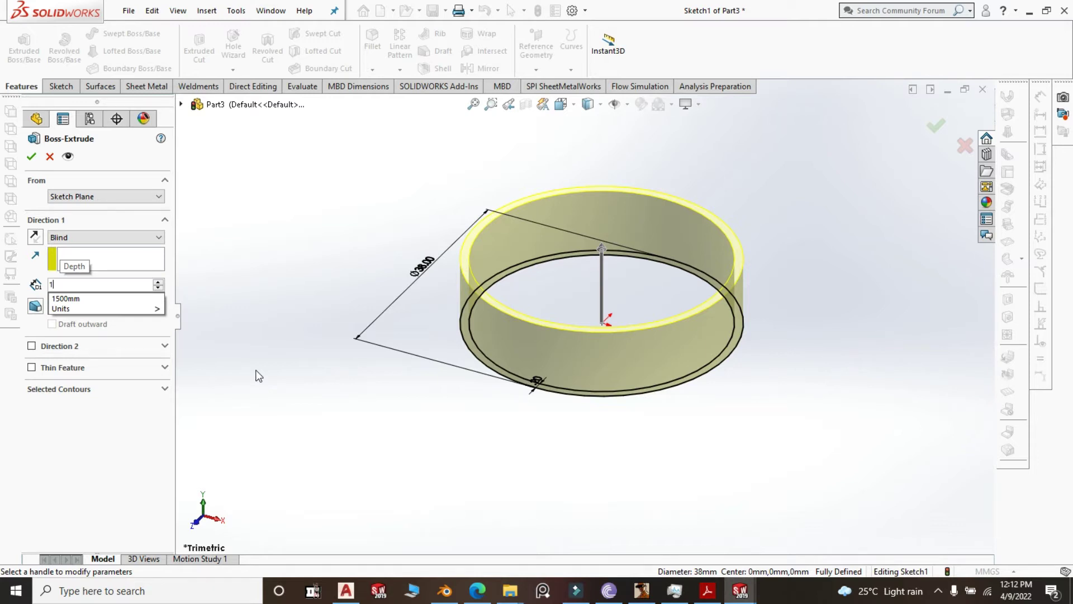
type("1770")
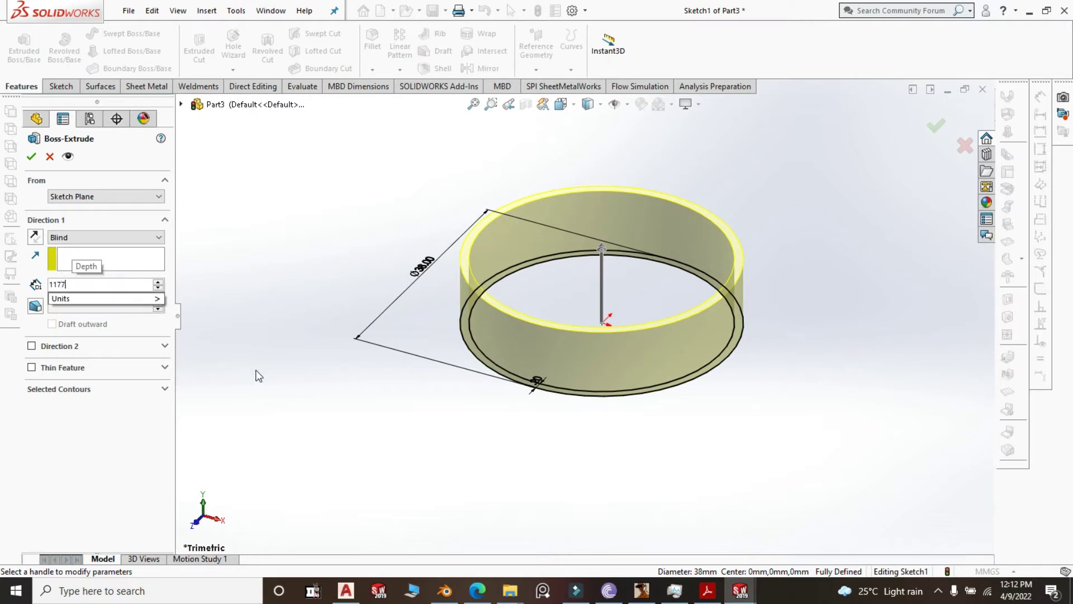
key("BackSpace")
key("BackSpace")
key("BackSpace")
key("BackSpace")
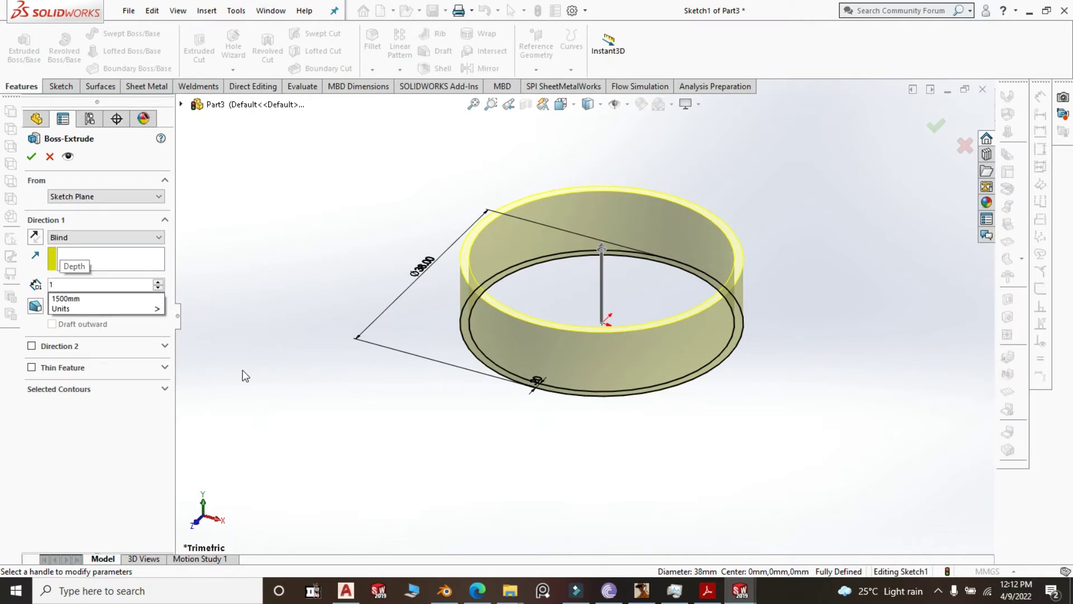
type("770")
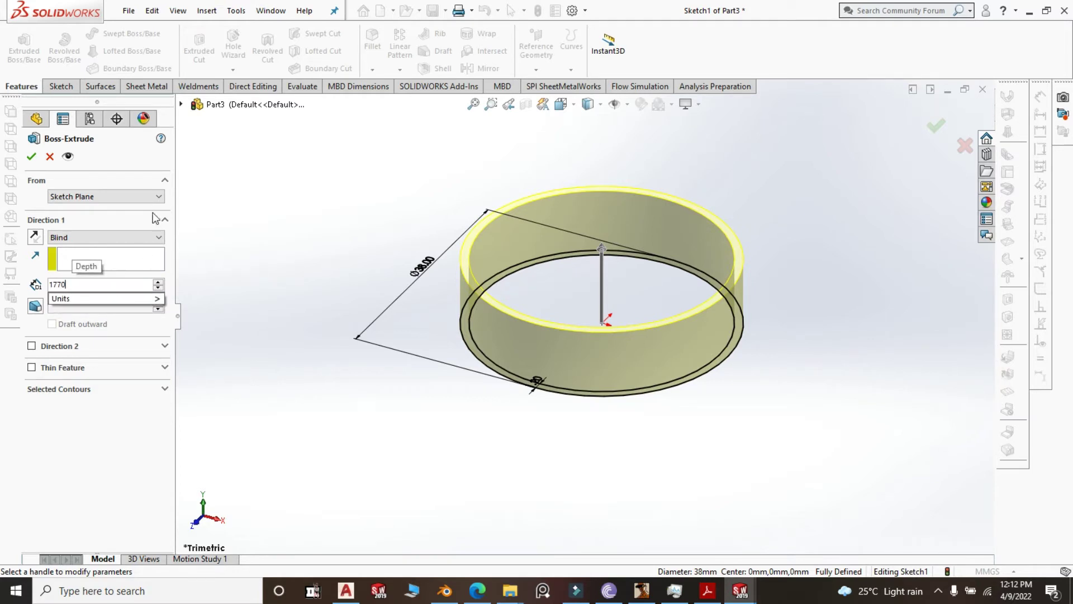
key("Return")
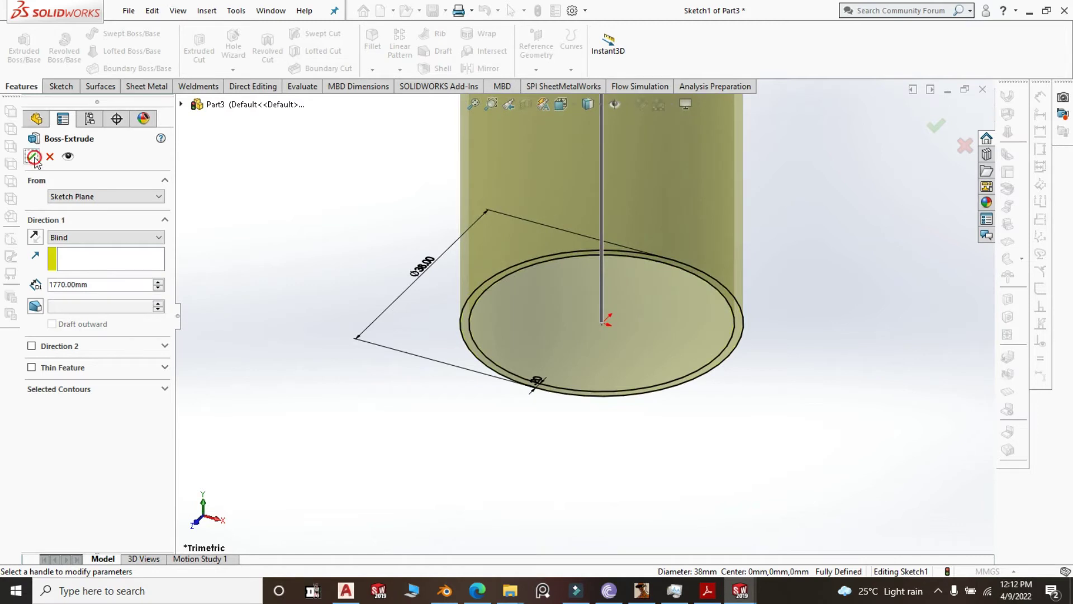
left_click(32, 157)
scroll(599, 451, "up", 10)
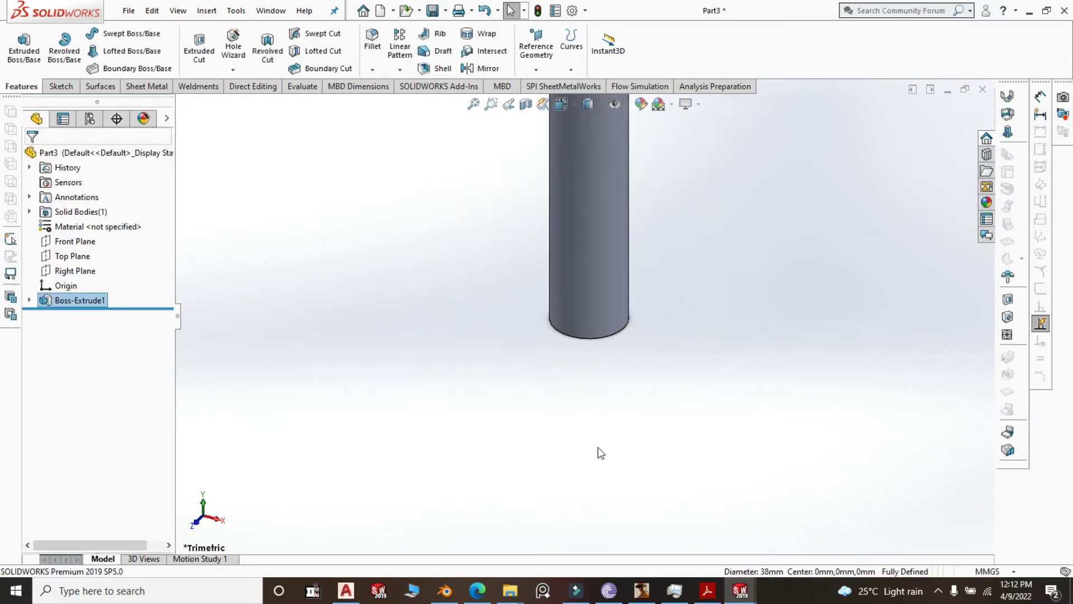
scroll(512, 328, "up", 5)
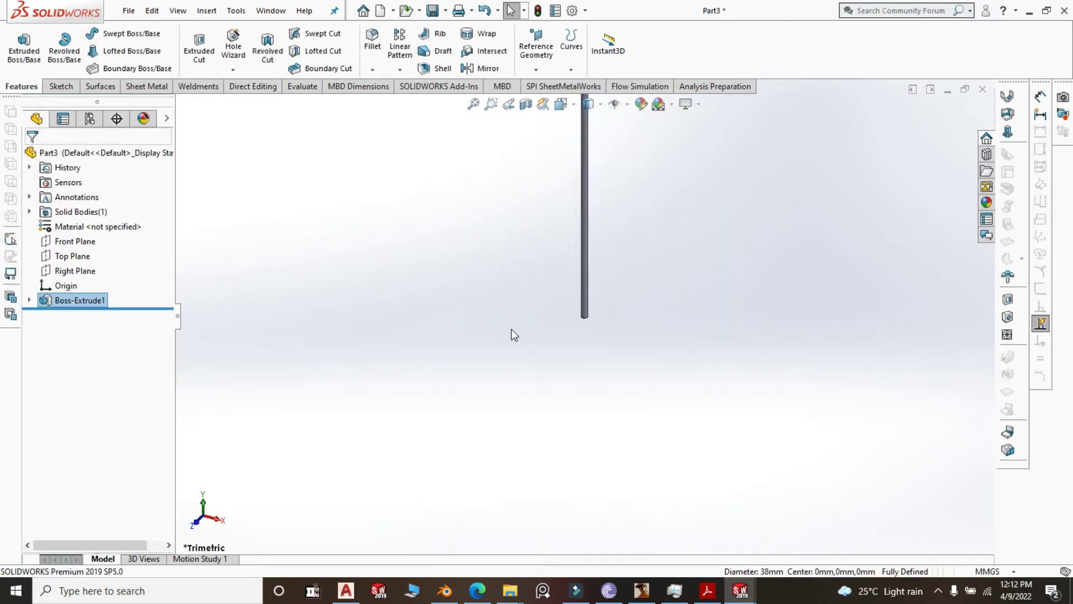
Save the tube part as "3. GR 5 CHS Leg" in the GR 5 folder.
left_click(432, 10)
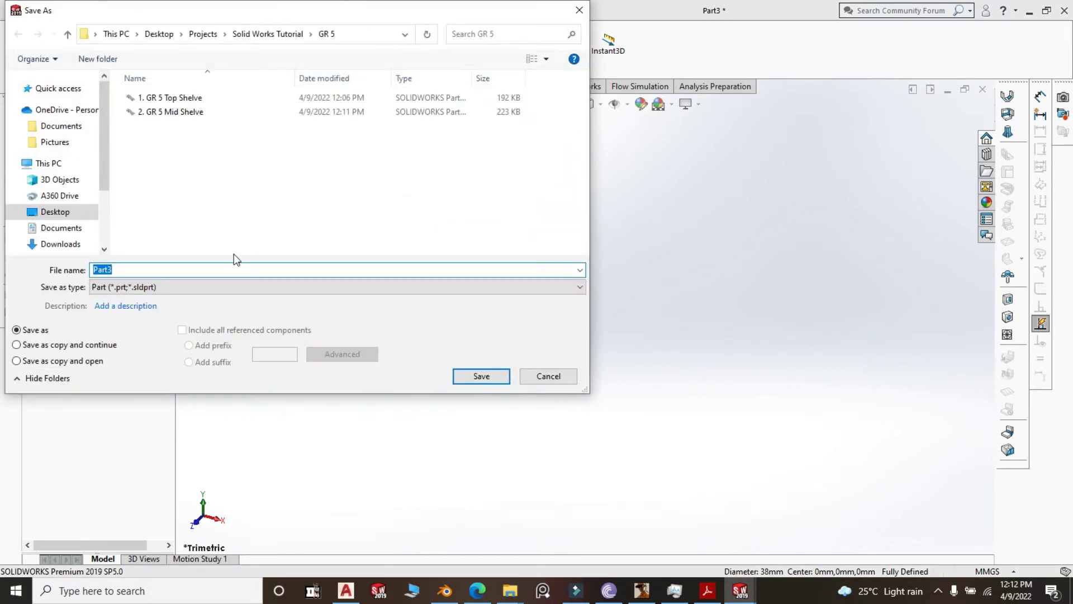
type("3. GR 5 CHS Leg")
left_click(482, 380)
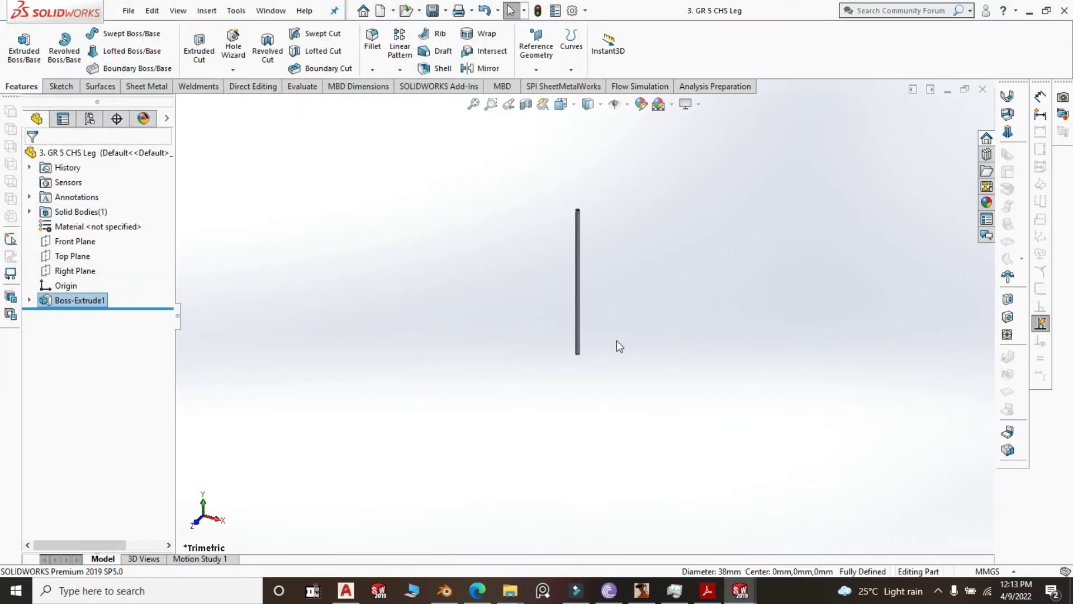
scroll(634, 297, "up", 1)
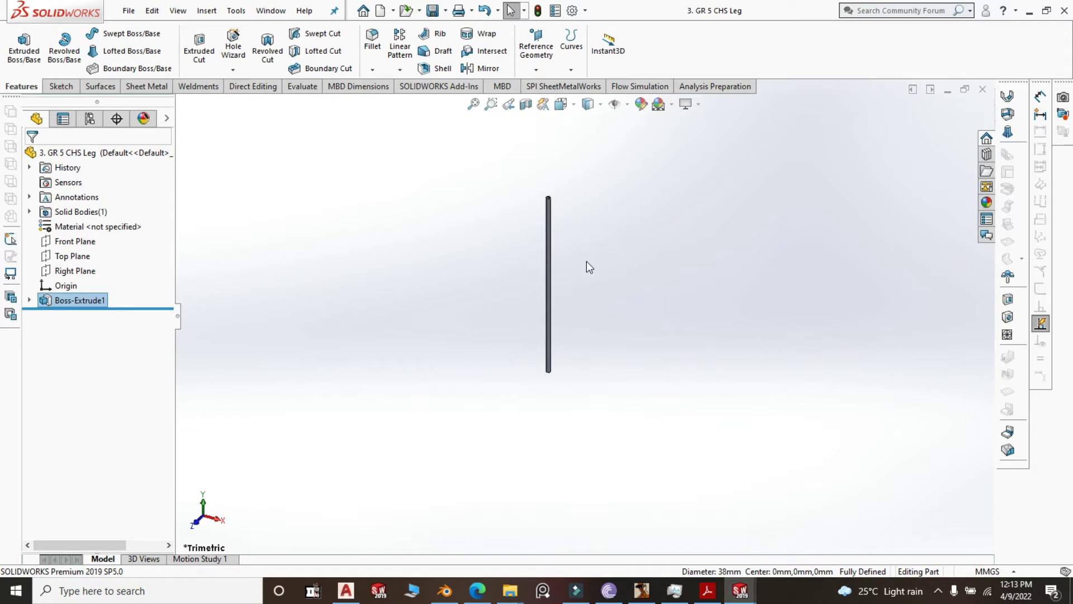
scroll(566, 205, "down", 2)
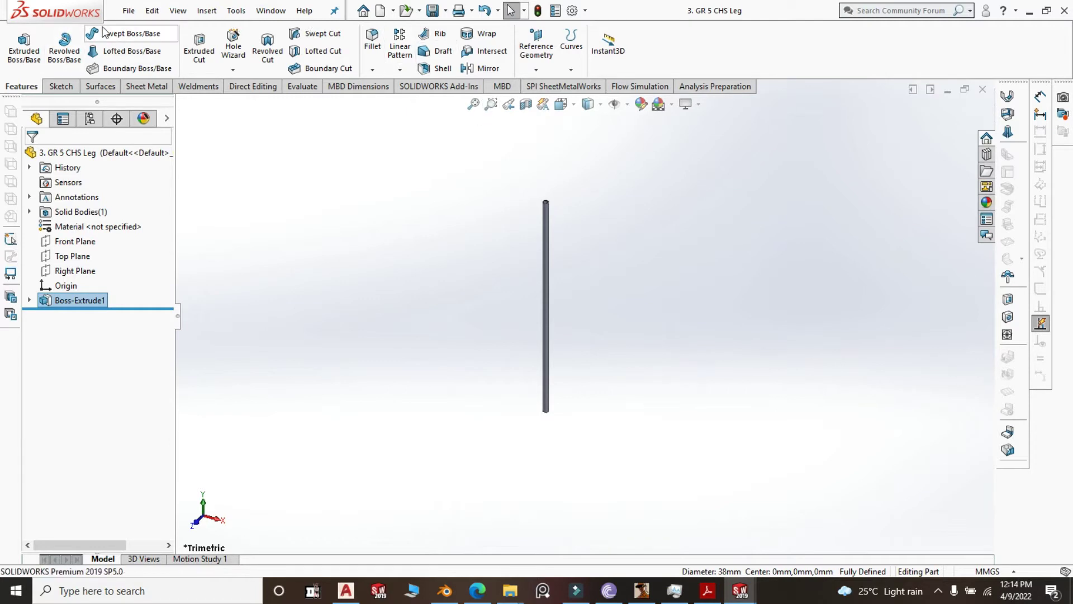
left_click(130, 11)
left_click(152, 11)
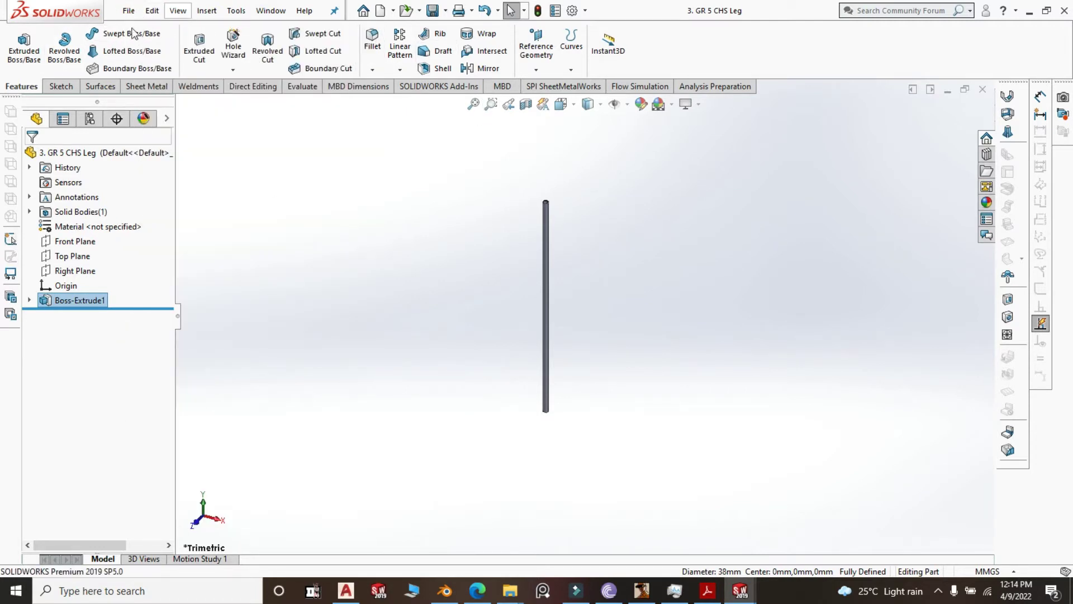
left_click(130, 12)
left_click(263, 174)
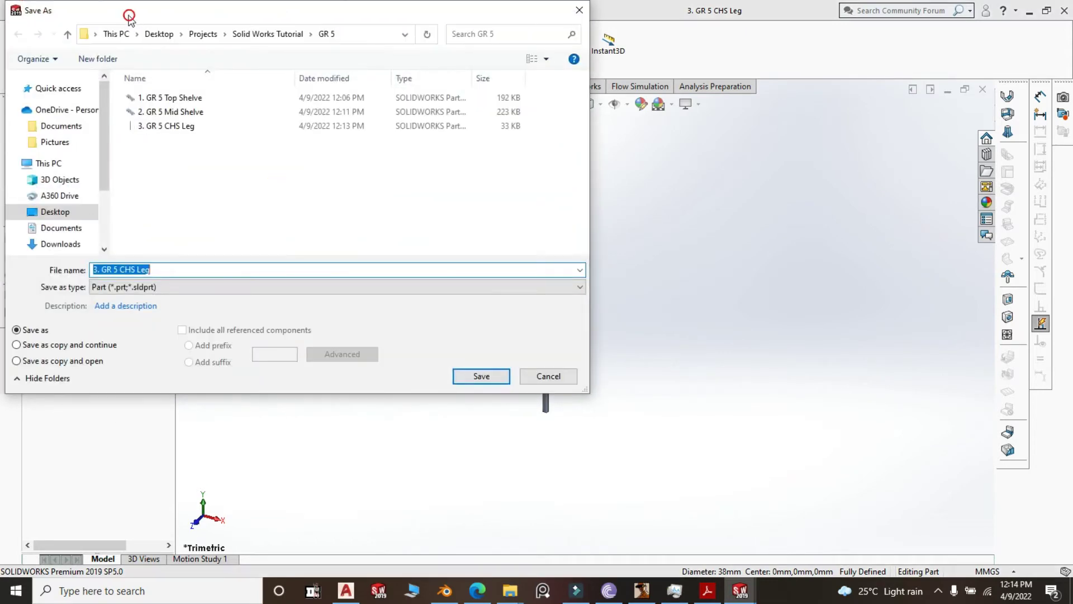
left_click(582, 16)
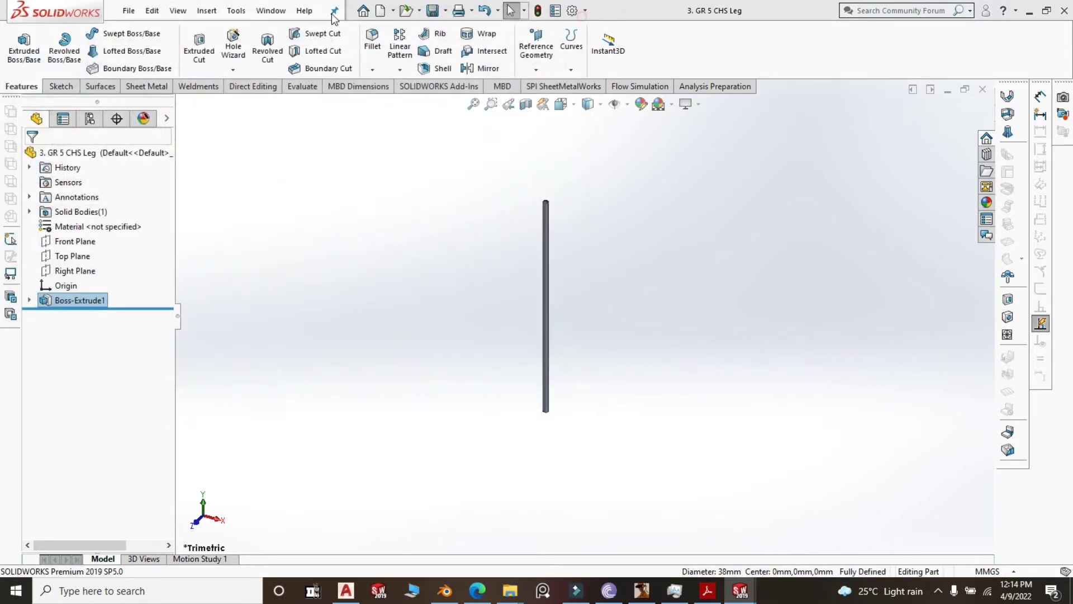
Create a new assembly document and place the 1. GR 5 Top Shelve part as its first component.
left_click(128, 12)
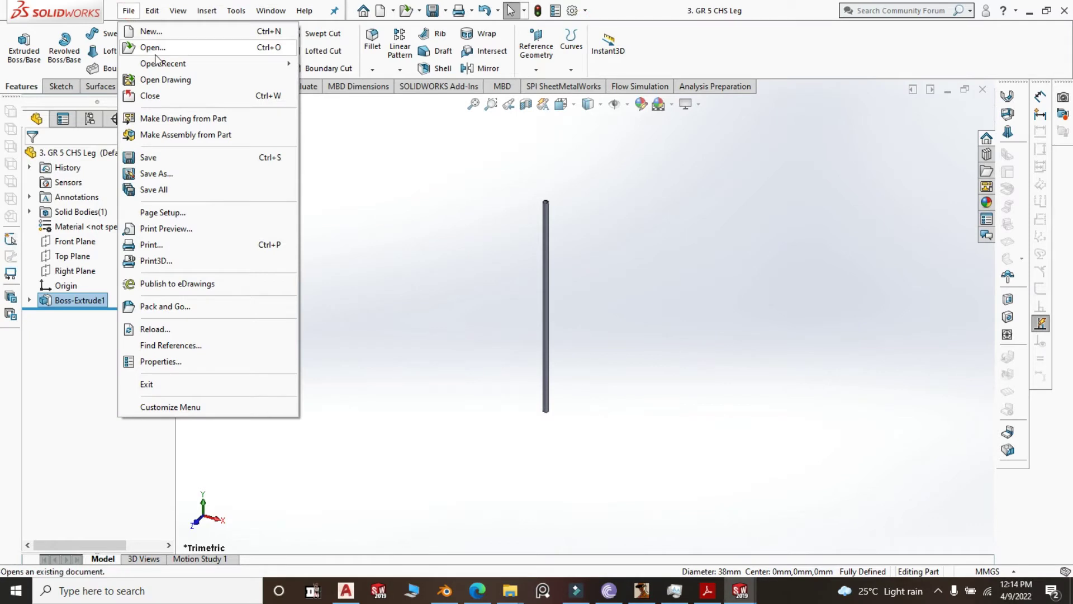
left_click(159, 35)
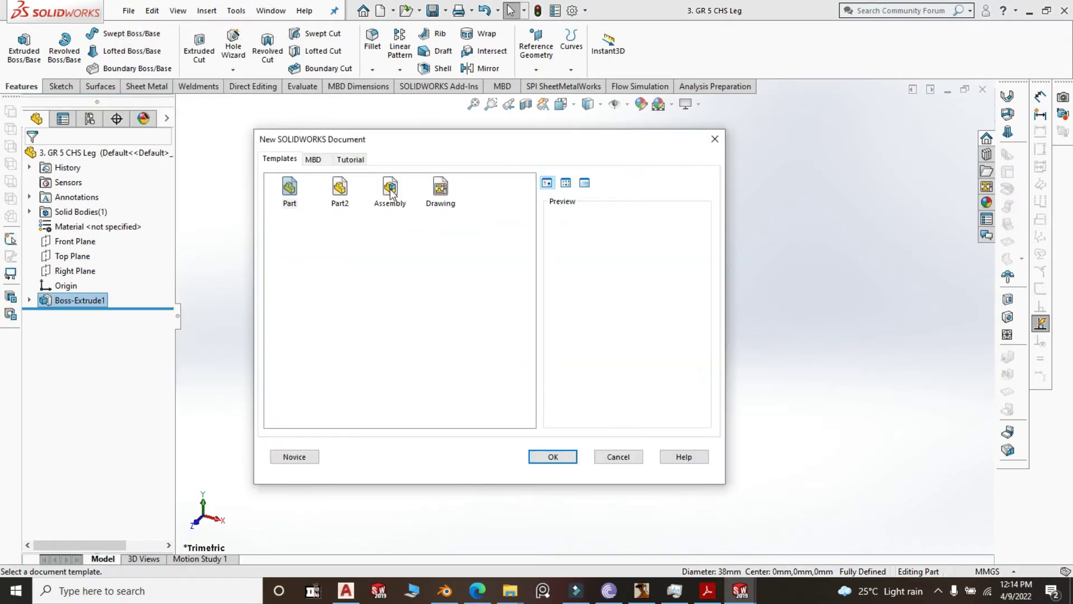
left_click(390, 190)
left_click(551, 458)
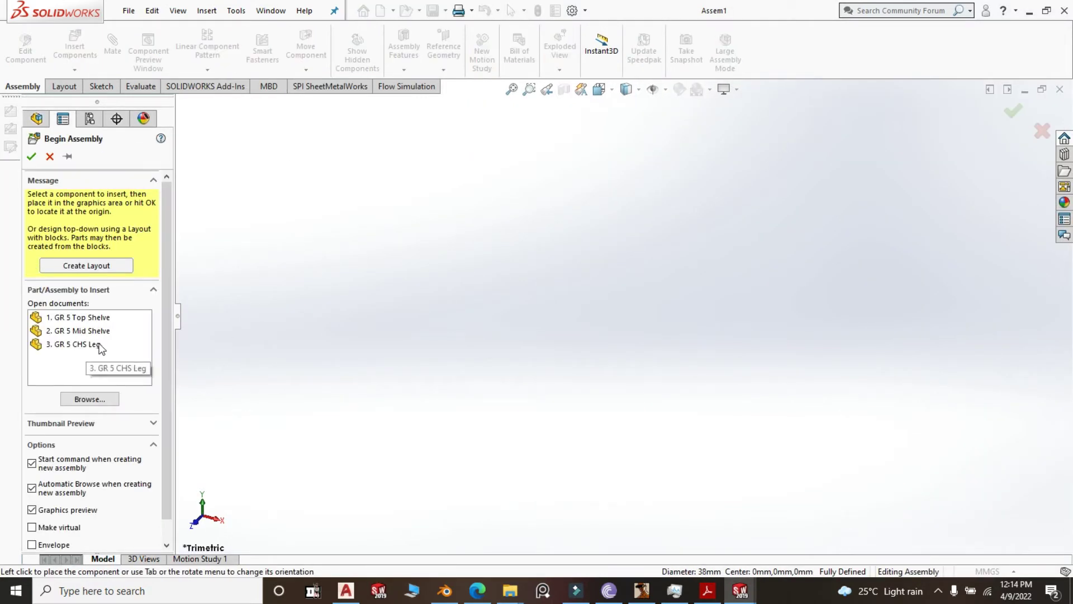
left_click(98, 318)
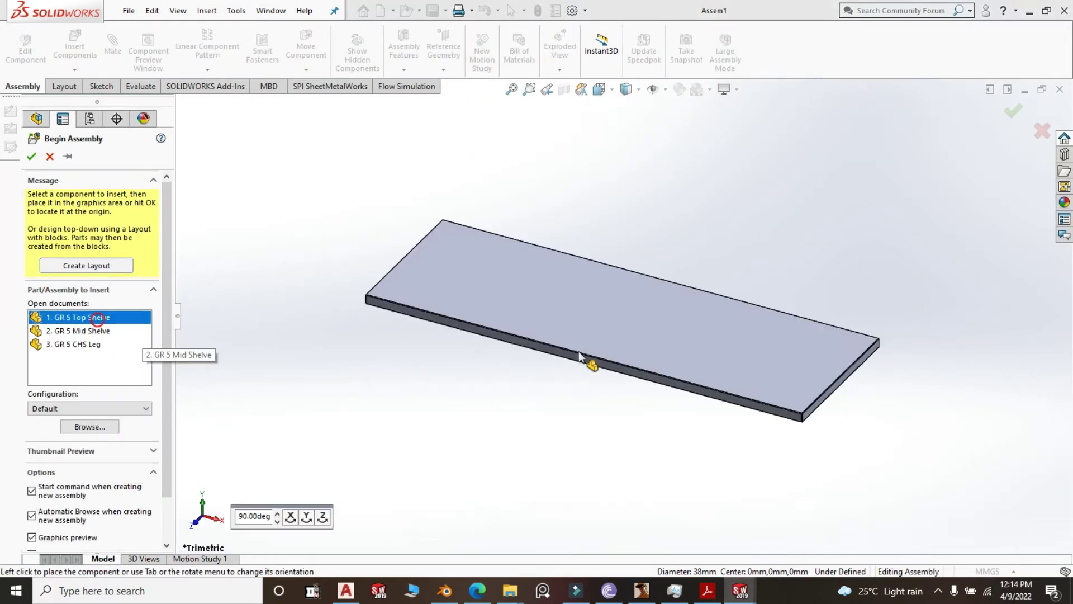
left_click(646, 316)
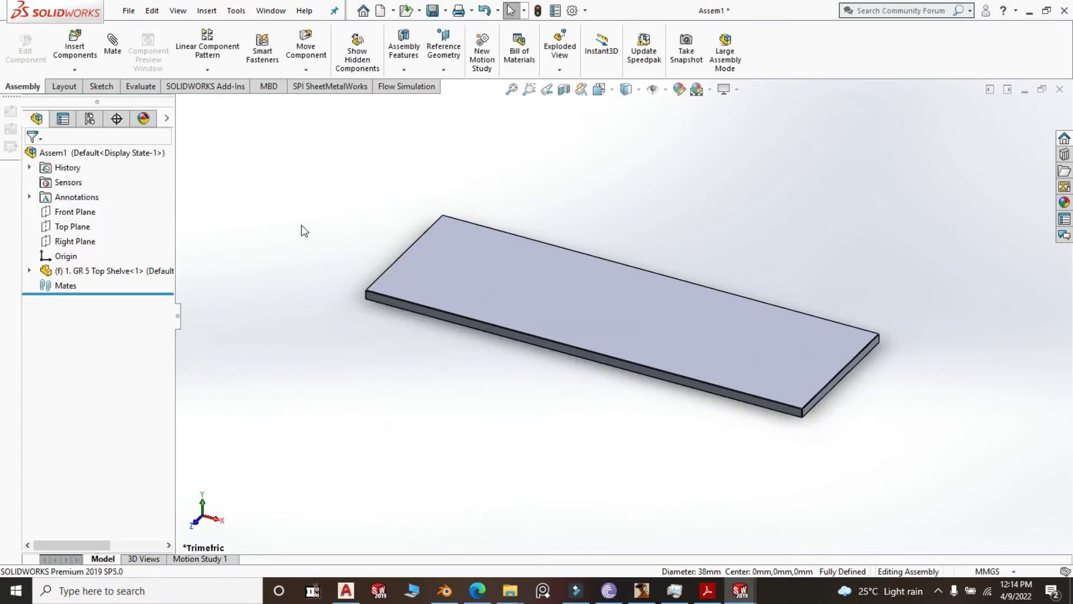
Insert the 3. GR 5 CHS Leg part into the assembly, placing it upright beside the top shelf.
left_click(81, 54)
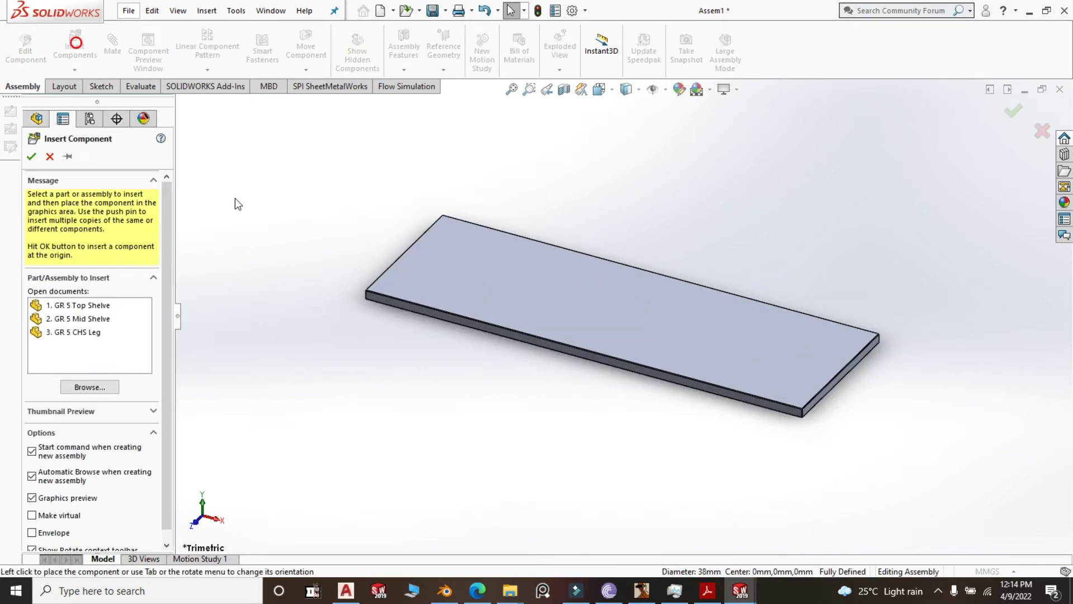
left_click(89, 335)
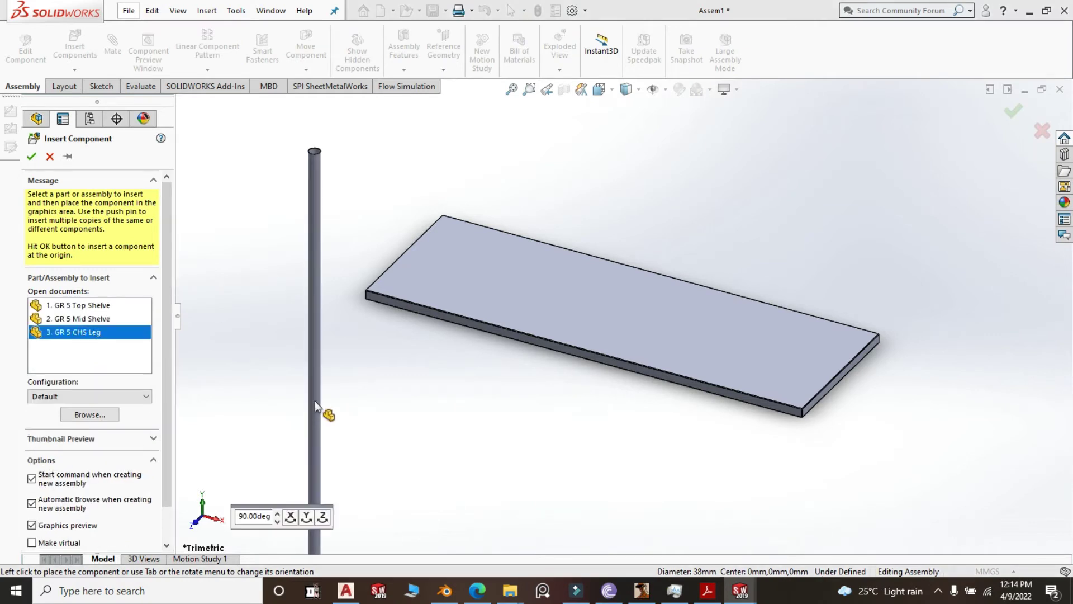
left_click(314, 400)
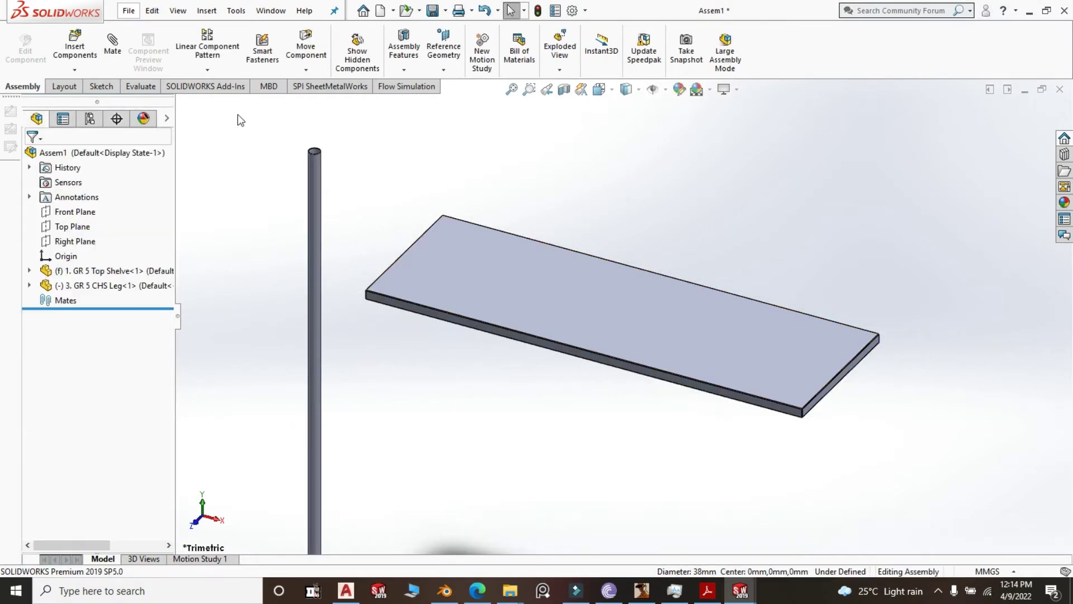
Add a concentric mate between the leg's outer cylindrical face and the rounded corner cut-out on the top shelf's underside.
left_click(112, 45)
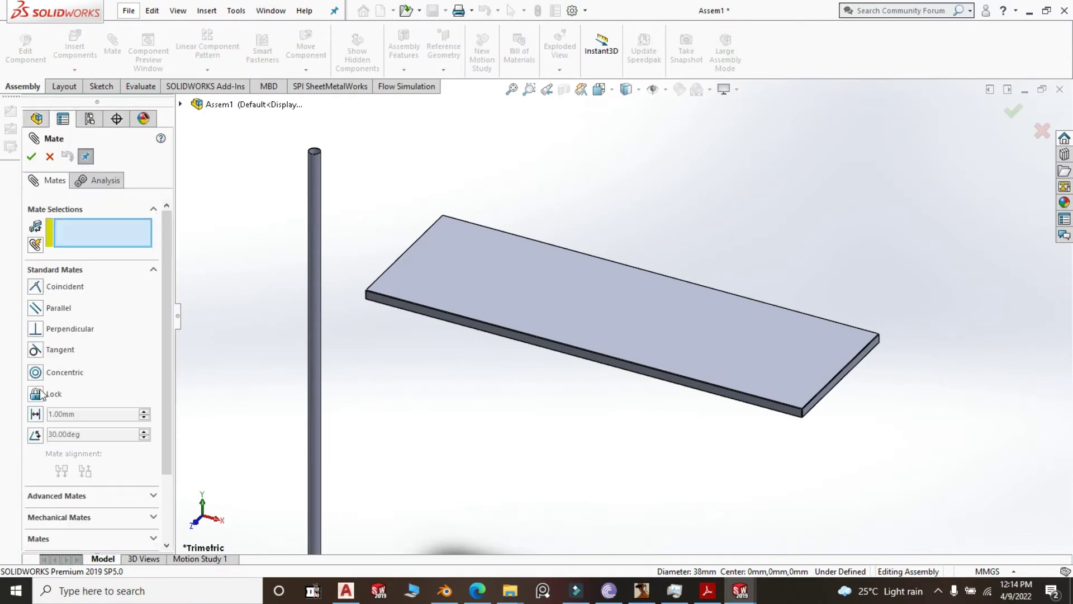
left_click(35, 372)
left_click(316, 304)
middle_click_drag(431, 364, 426, 165)
scroll(395, 376, "down", 5)
scroll(479, 403, "down", 5)
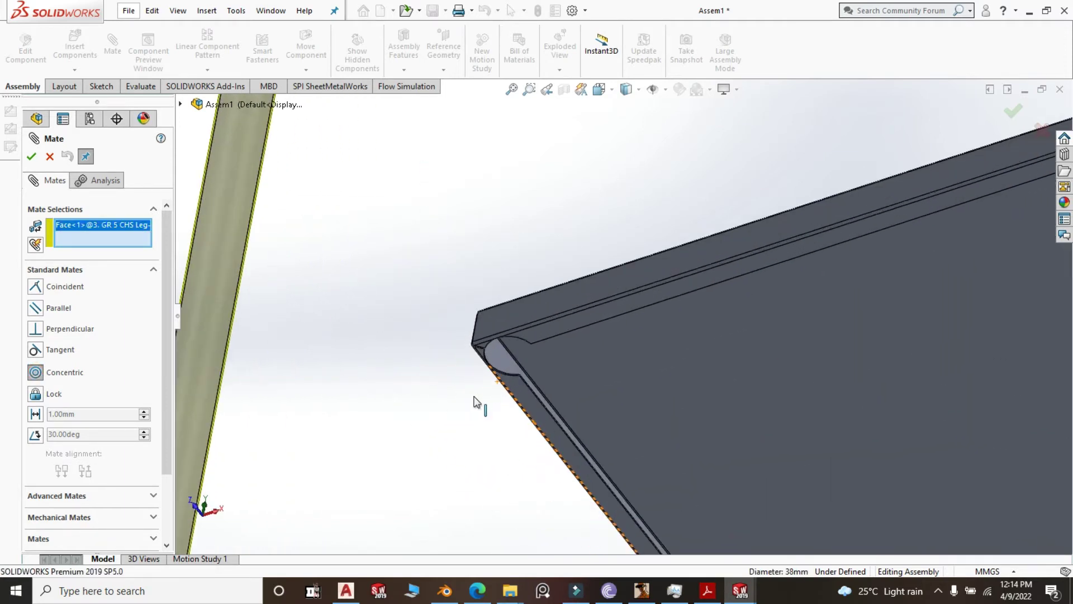
left_click(539, 359)
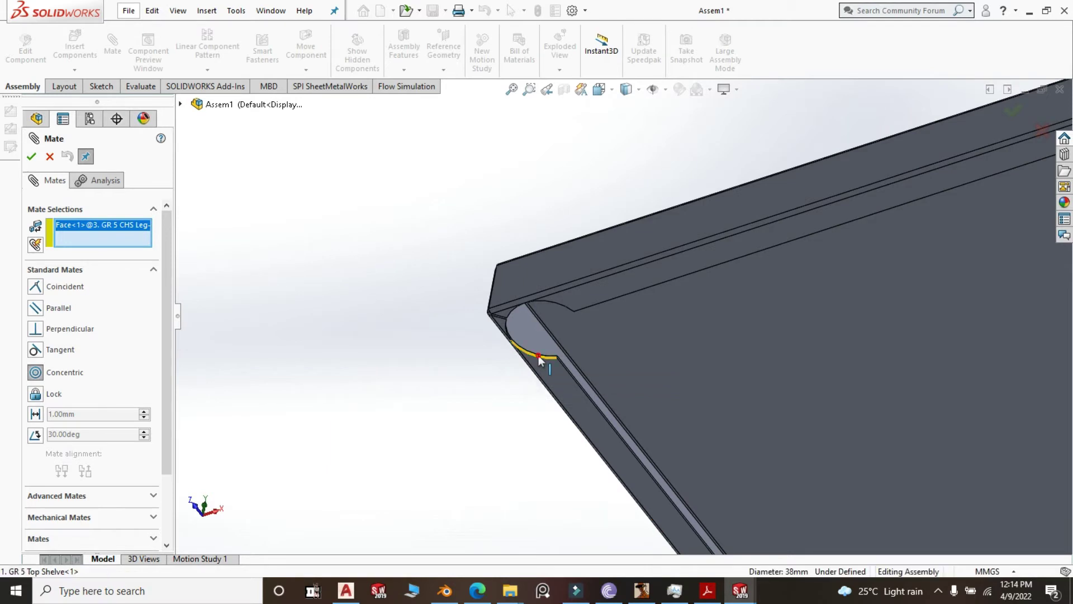
key("Return")
Add a coincident mate between the leg's upper end face and the underside of the top shelf, and finish mating.
scroll(538, 354, "up", 10)
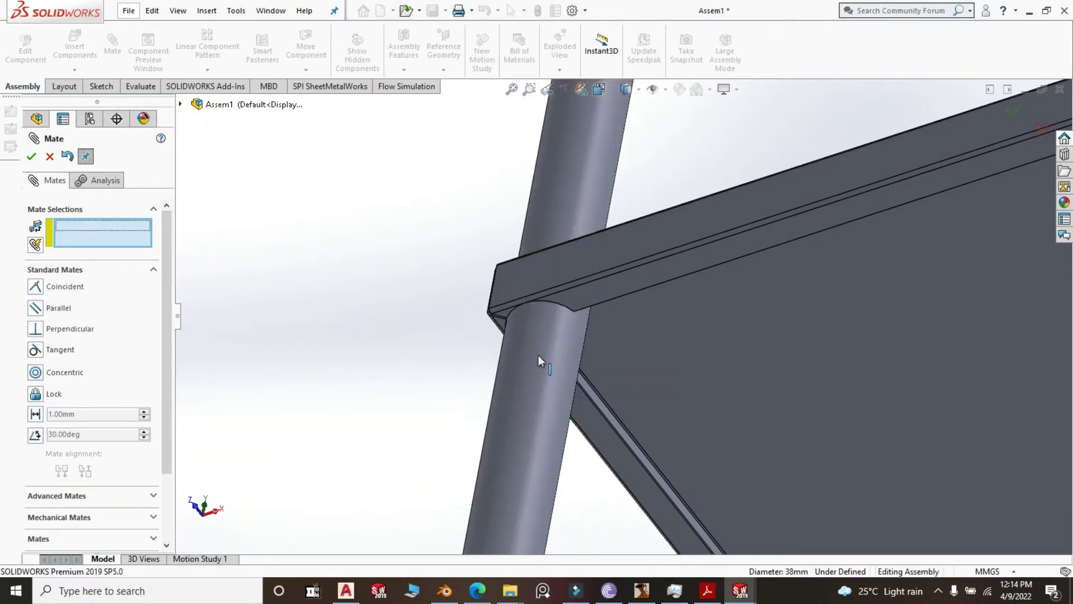
middle_click_drag(445, 316, 422, 432)
scroll(640, 283, "down", 8)
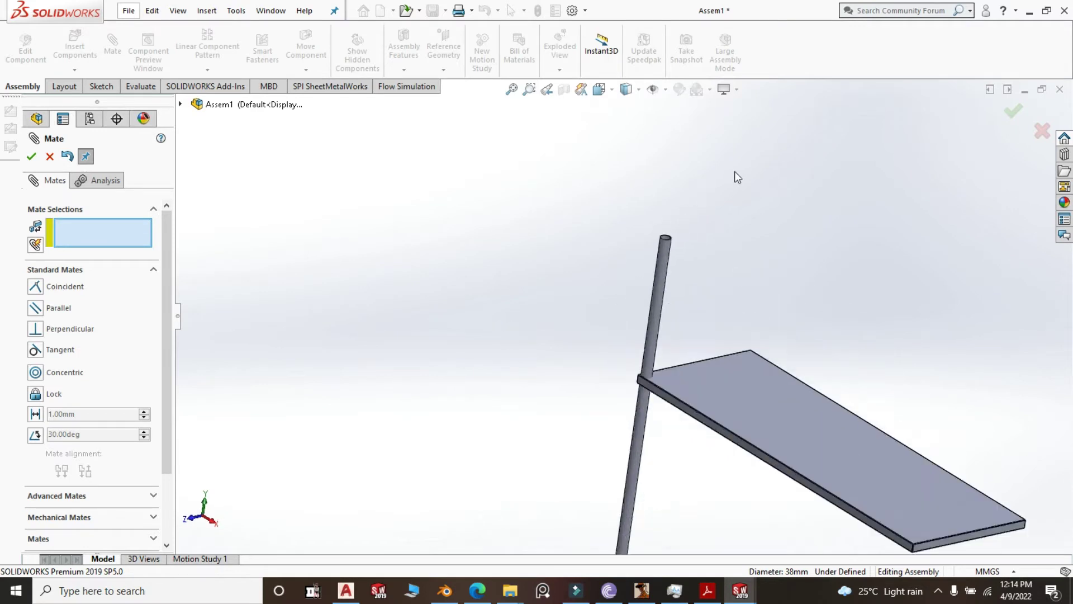
middle_click_drag(695, 271, 628, 372)
scroll(536, 354, "down", 10)
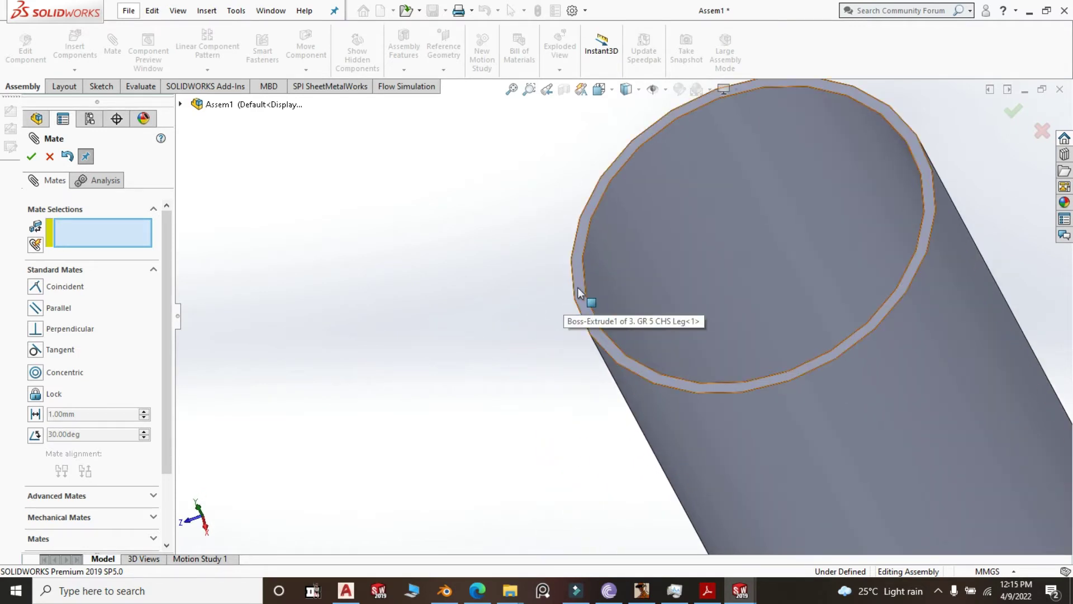
left_click(578, 285)
scroll(472, 298, "up", 10)
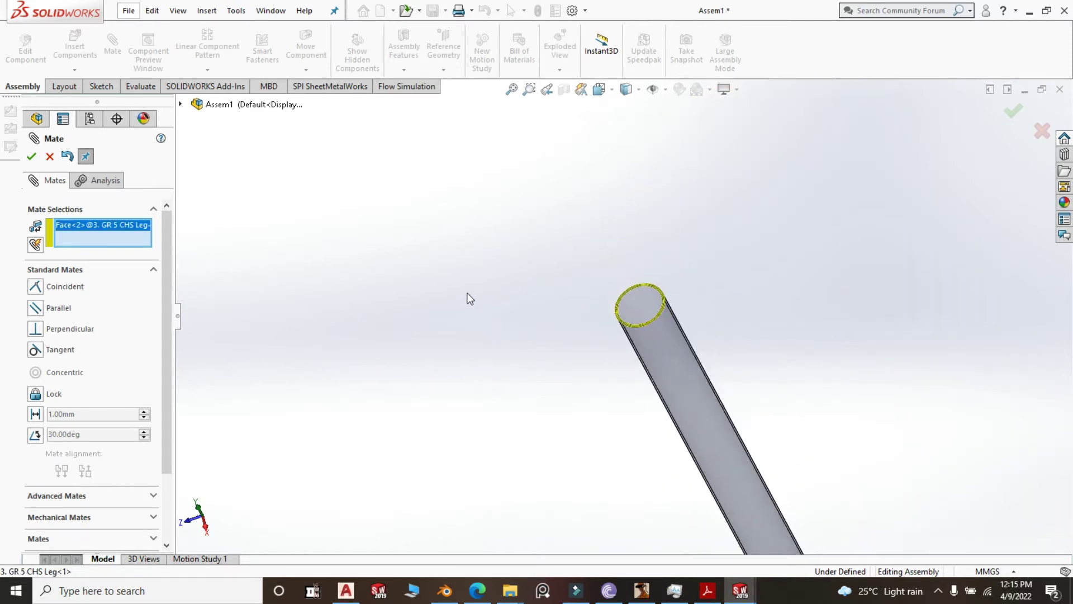
middle_click_drag(468, 391, 661, 366)
left_click(663, 320)
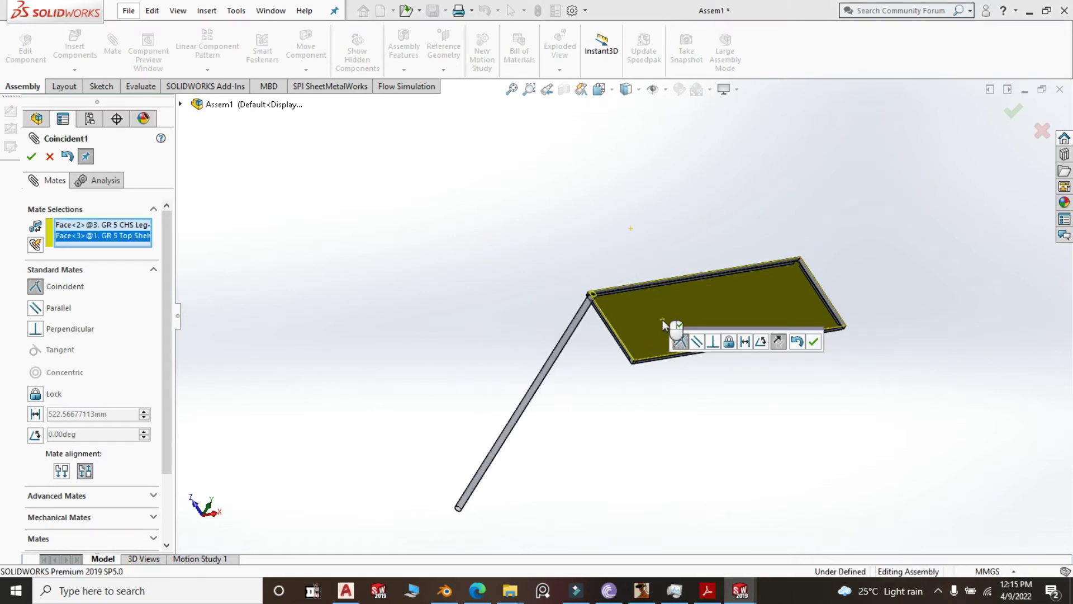
key("Return")
left_click(32, 157)
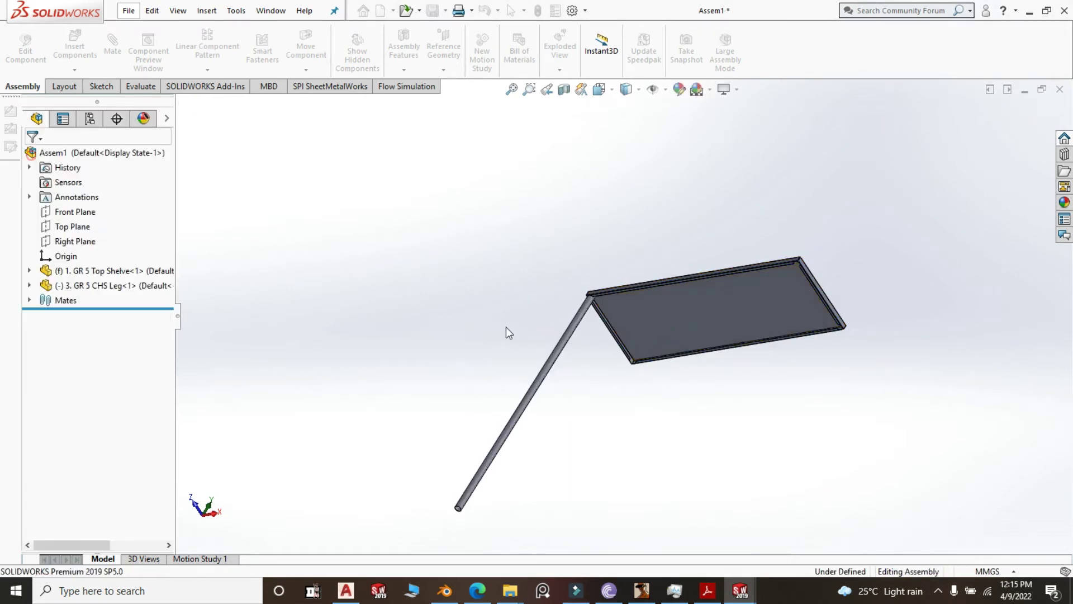
Mirror the CHS leg about the top shelf part's Front Plane with Mirror Components.
key("space")
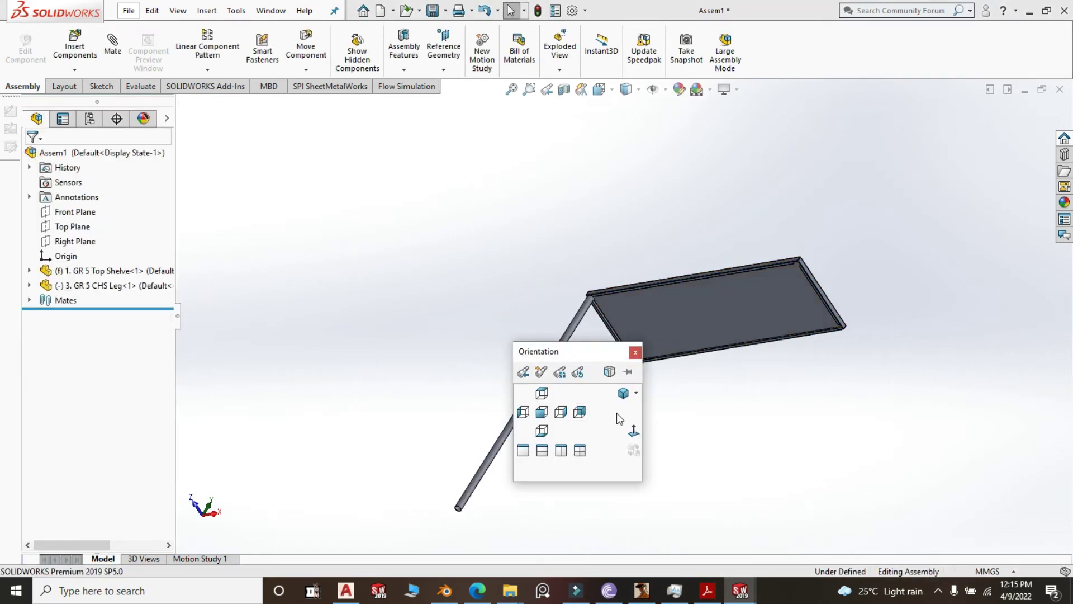
left_click(624, 394)
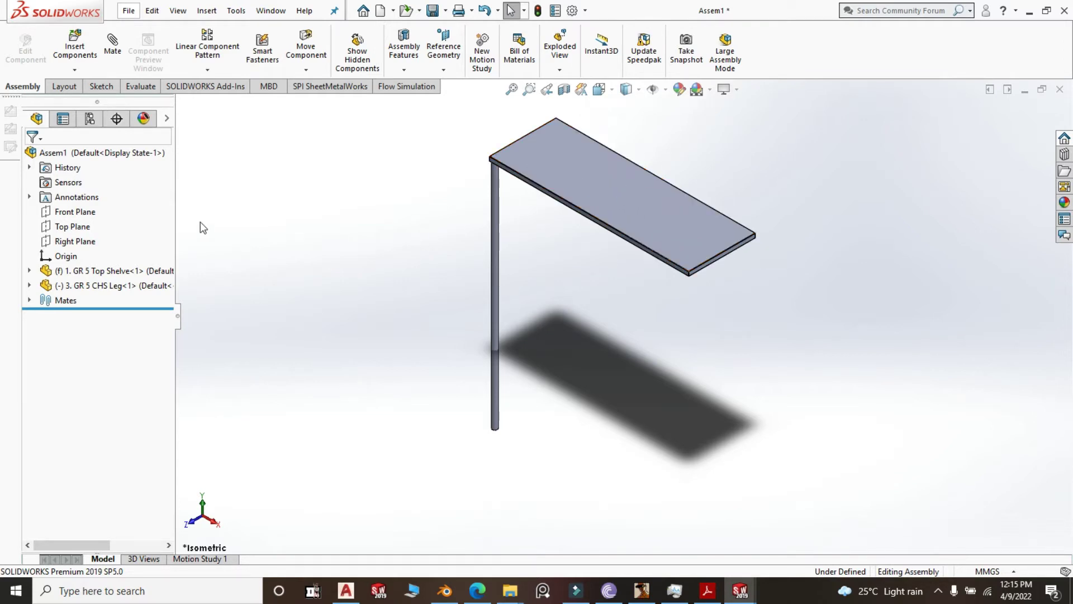
left_click(29, 271)
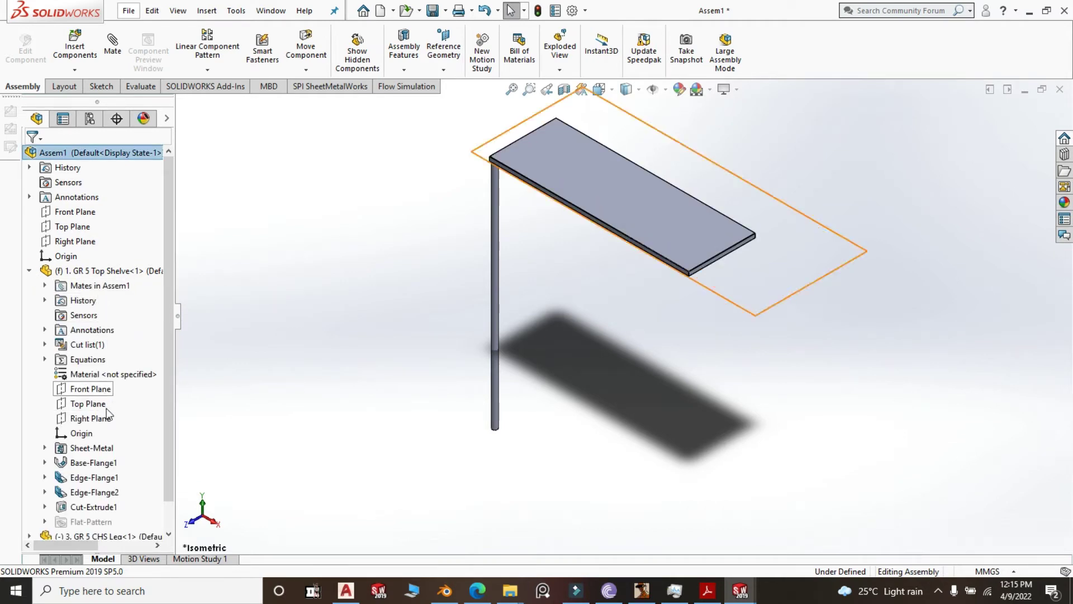
left_click(99, 391)
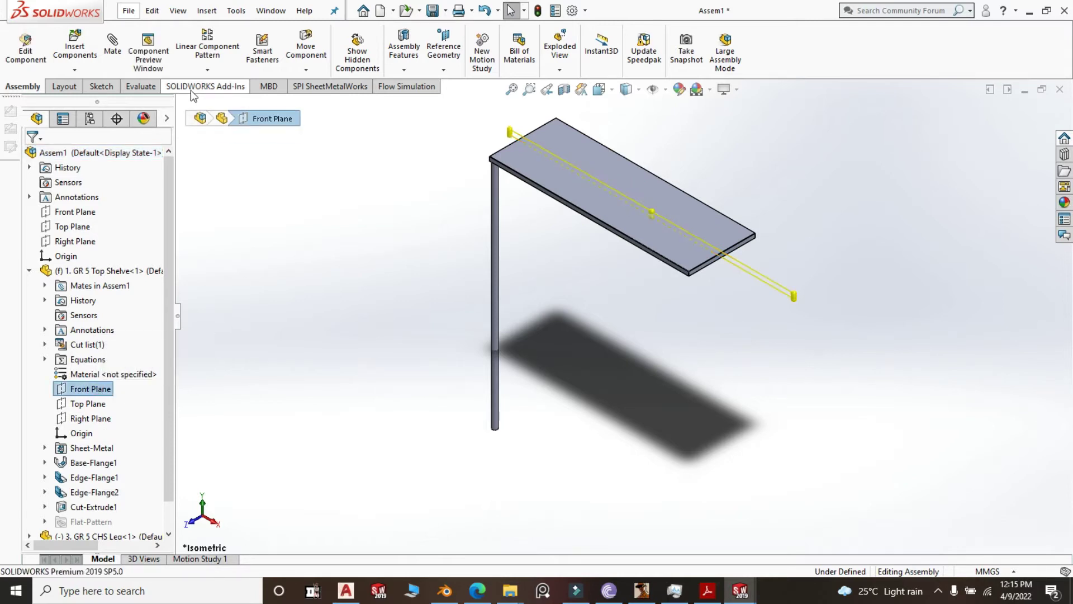
left_click(208, 71)
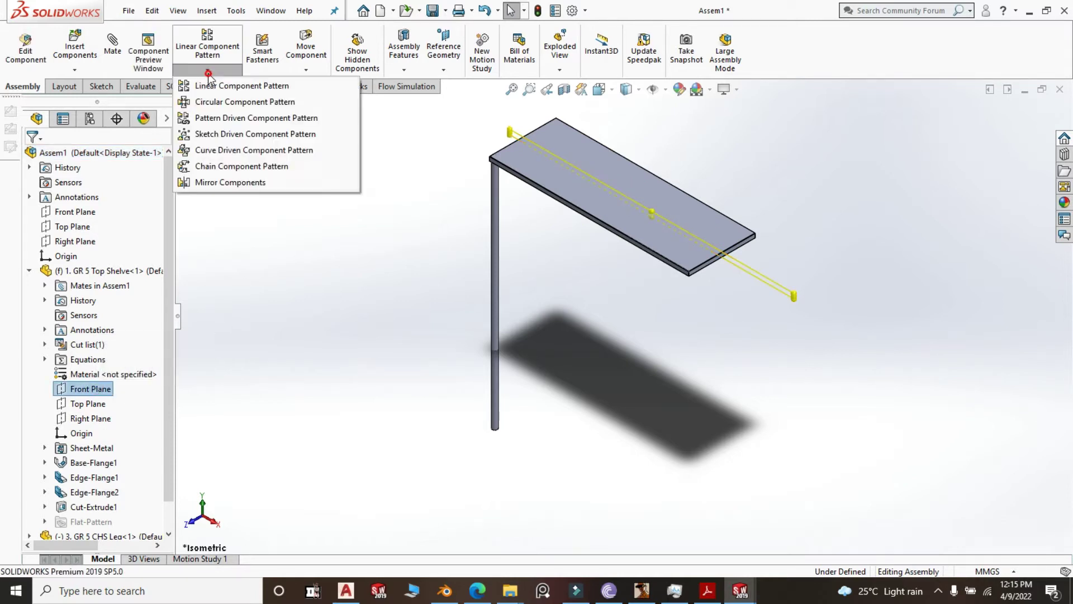
left_click(234, 183)
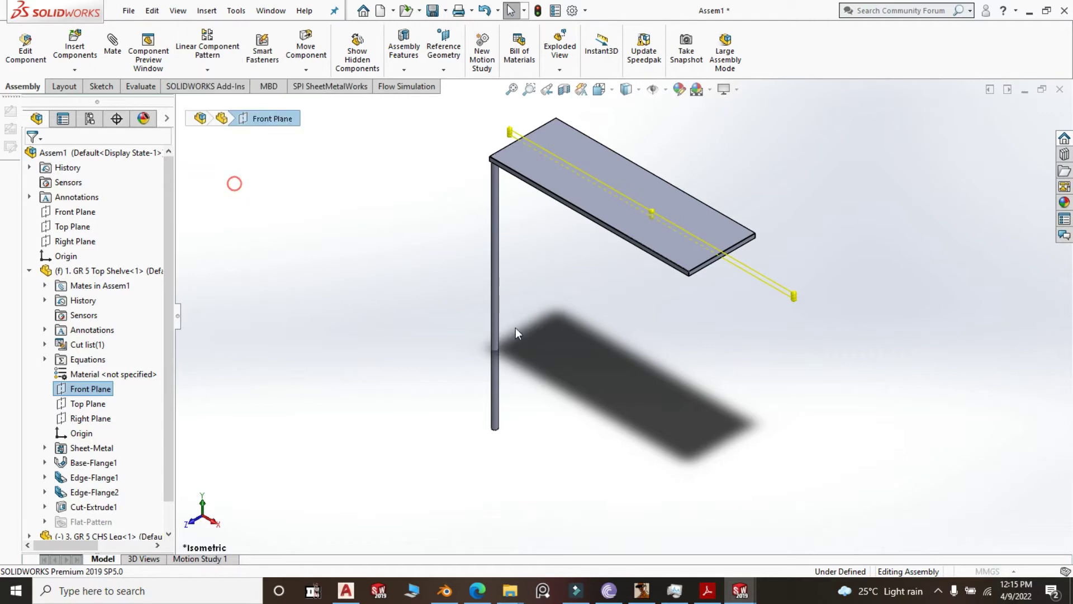
left_click(495, 269)
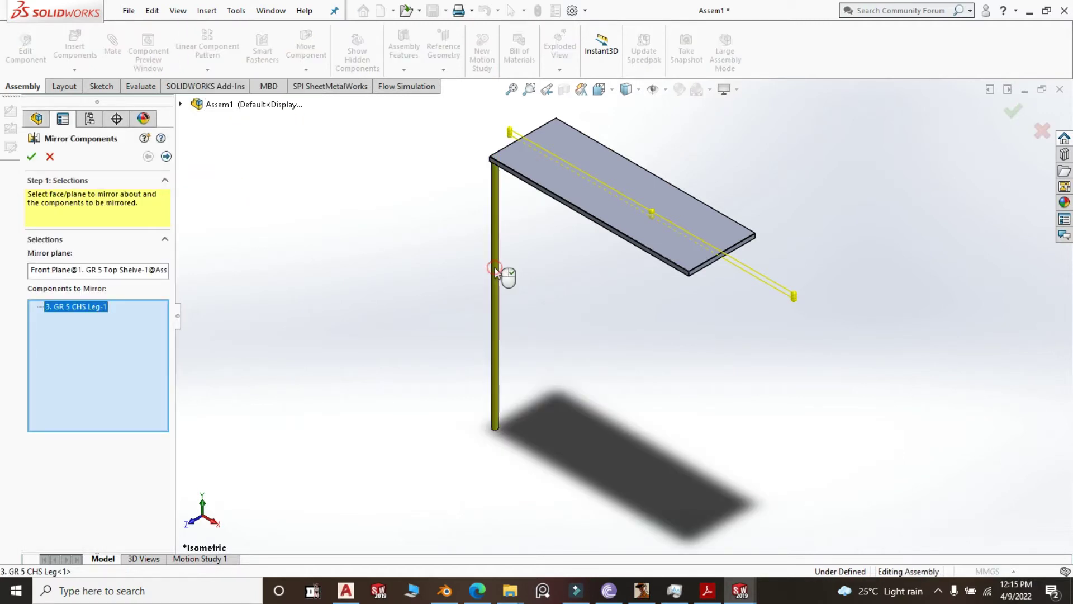
right_click(495, 267)
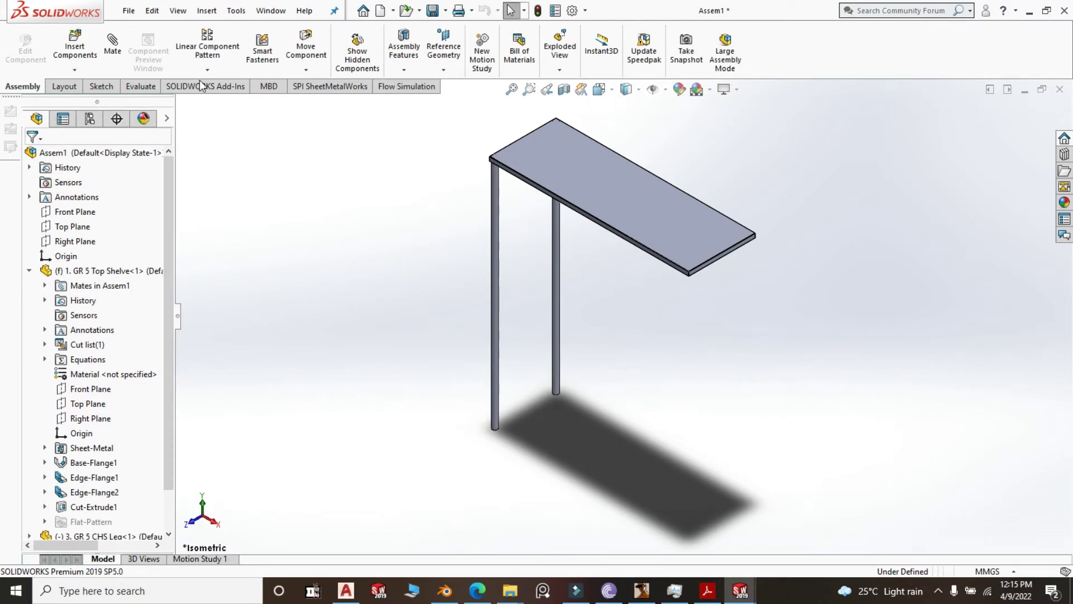
Set up a Mirror Components operation using the top shelf part's Right Plane as the mirror plane.
left_click(98, 420)
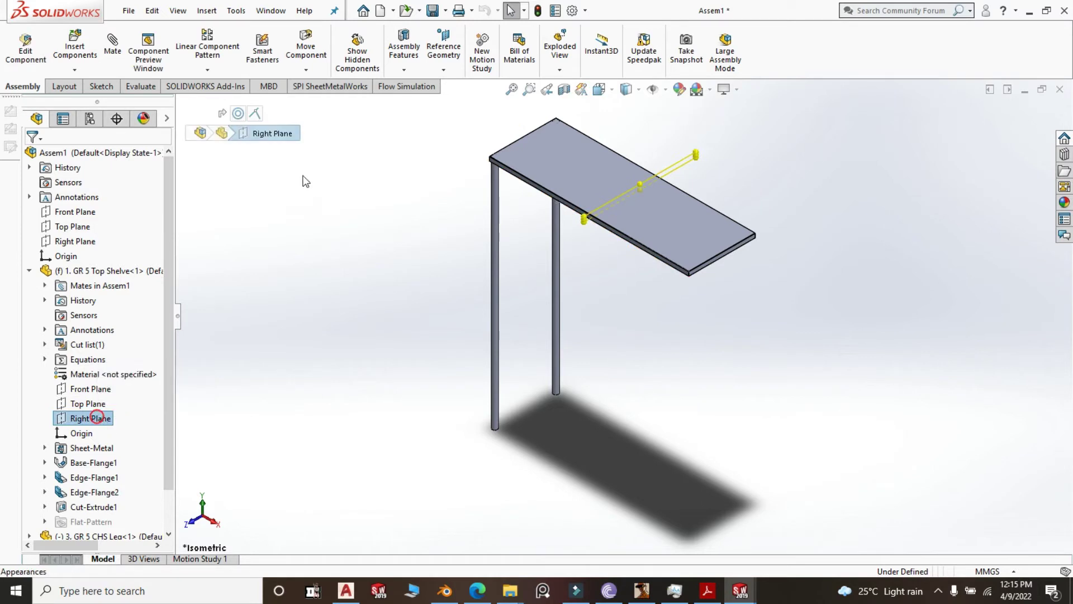
left_click(208, 70)
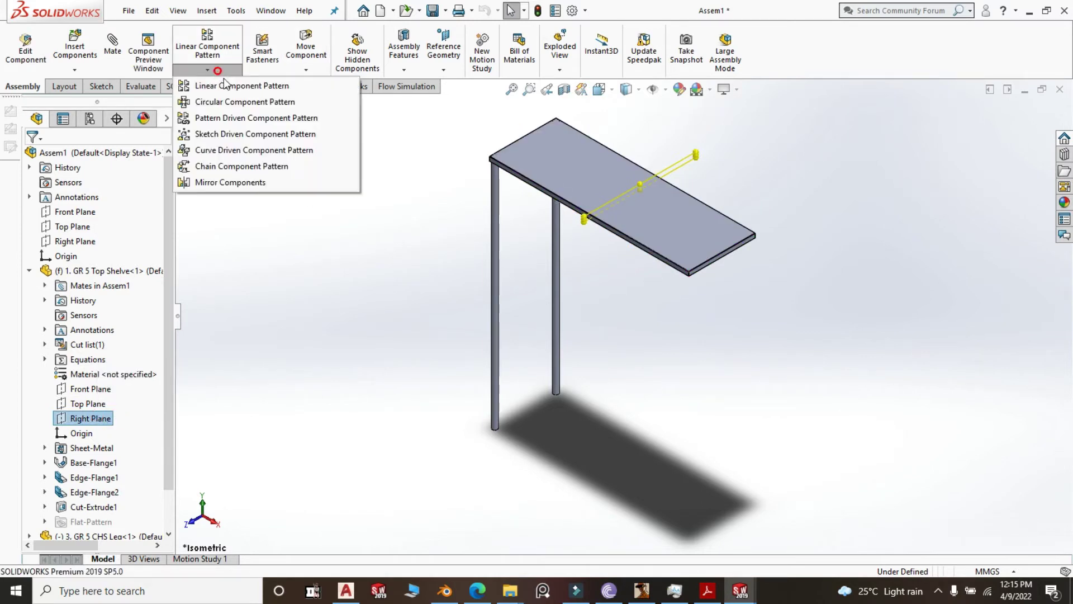
left_click(240, 183)
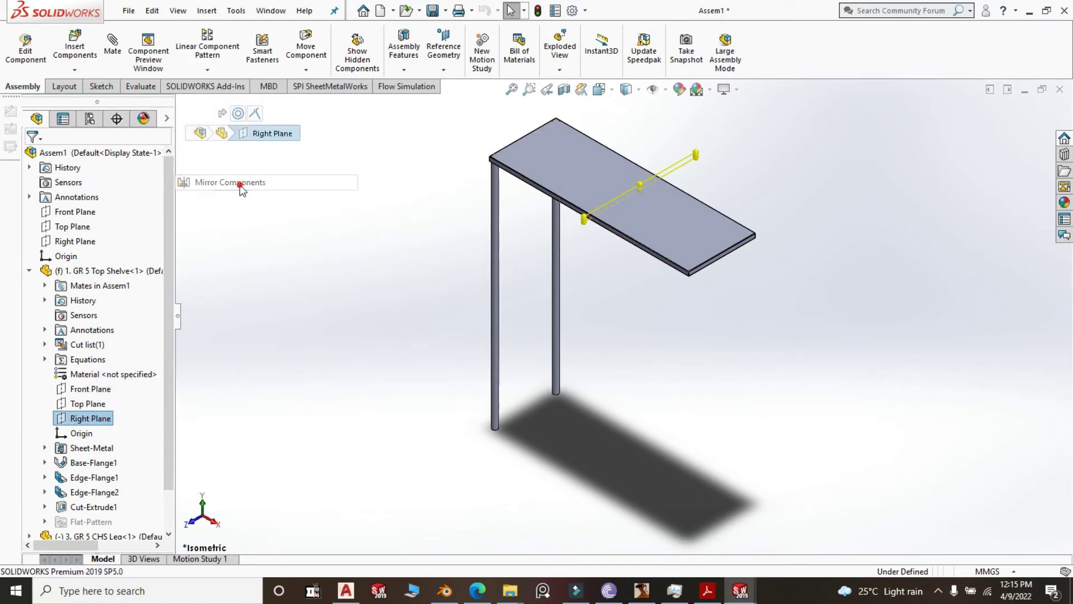
Mirror both CHS legs about the top shelf's Right Plane to create the legs at the opposite end.
left_click(558, 284)
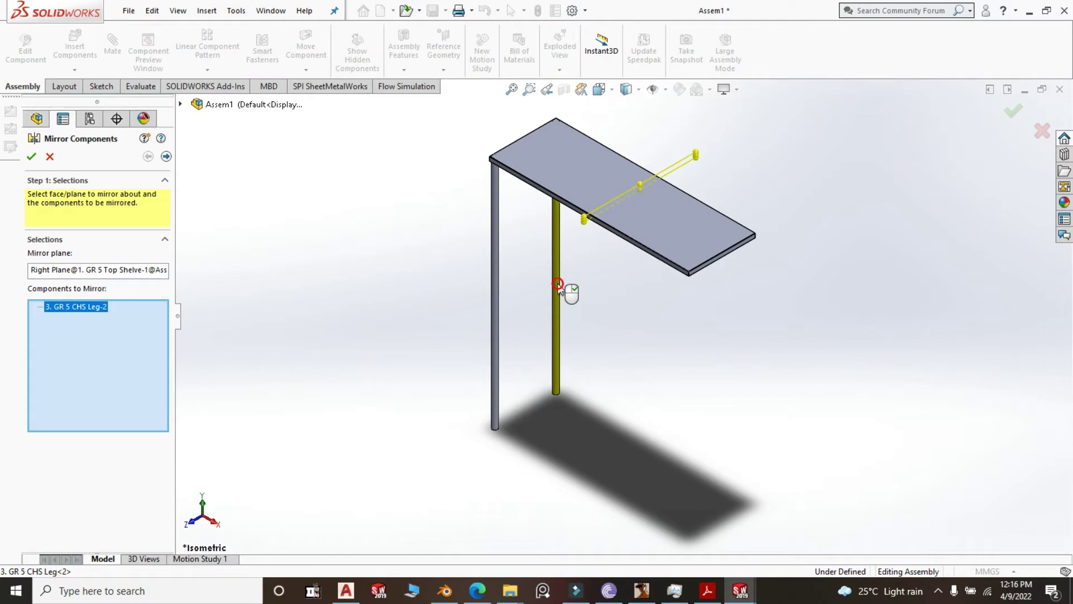
left_click(495, 307)
right_click(497, 306)
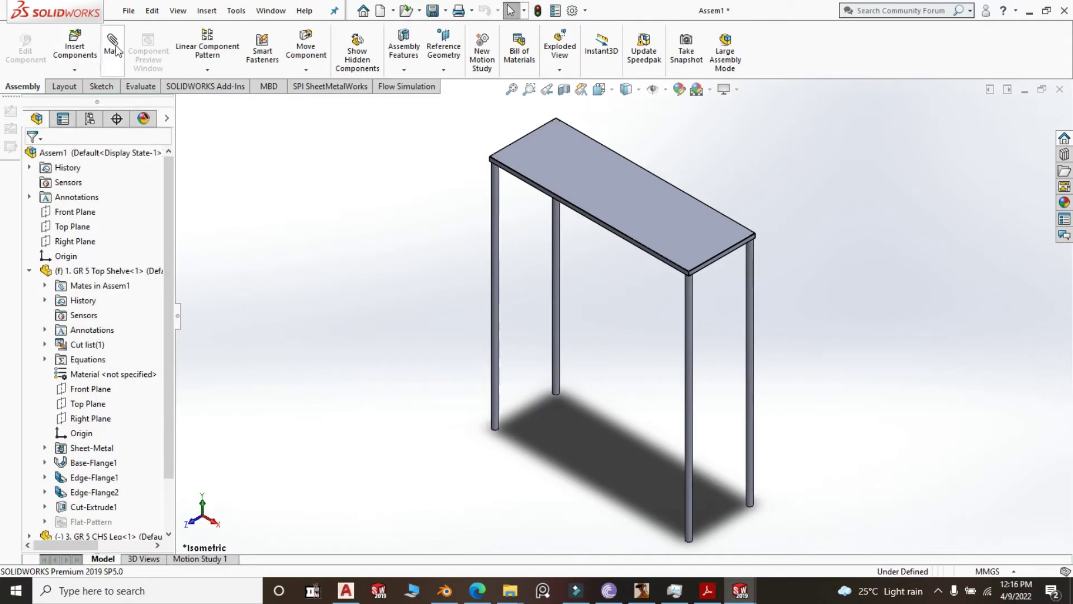
Insert the 2. GR 5 Mid Shelve part and place it in free space beside the legged top shelf.
left_click(82, 44)
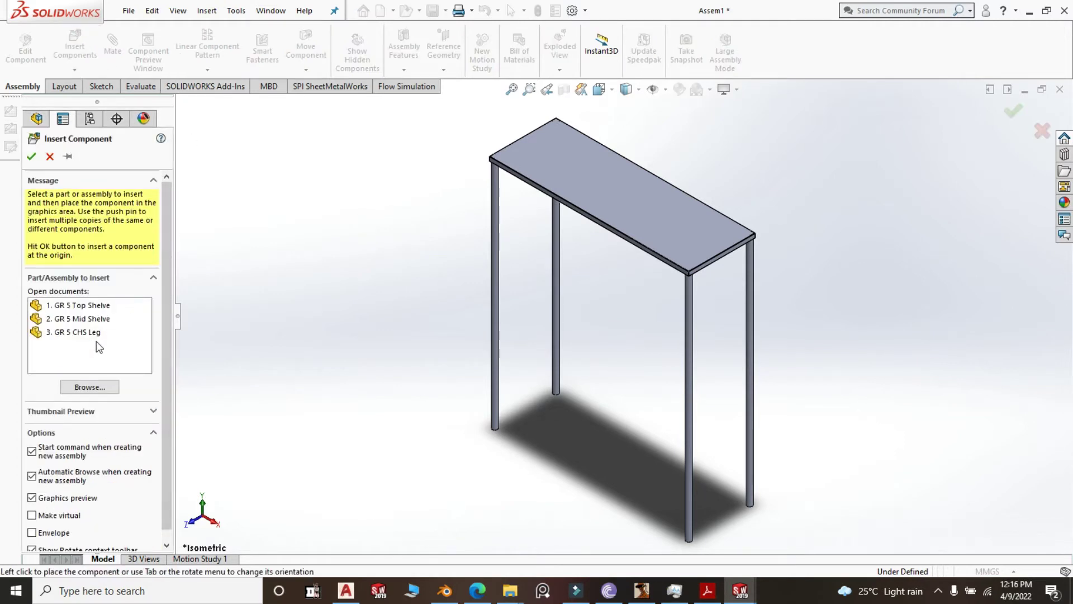
left_click(95, 319)
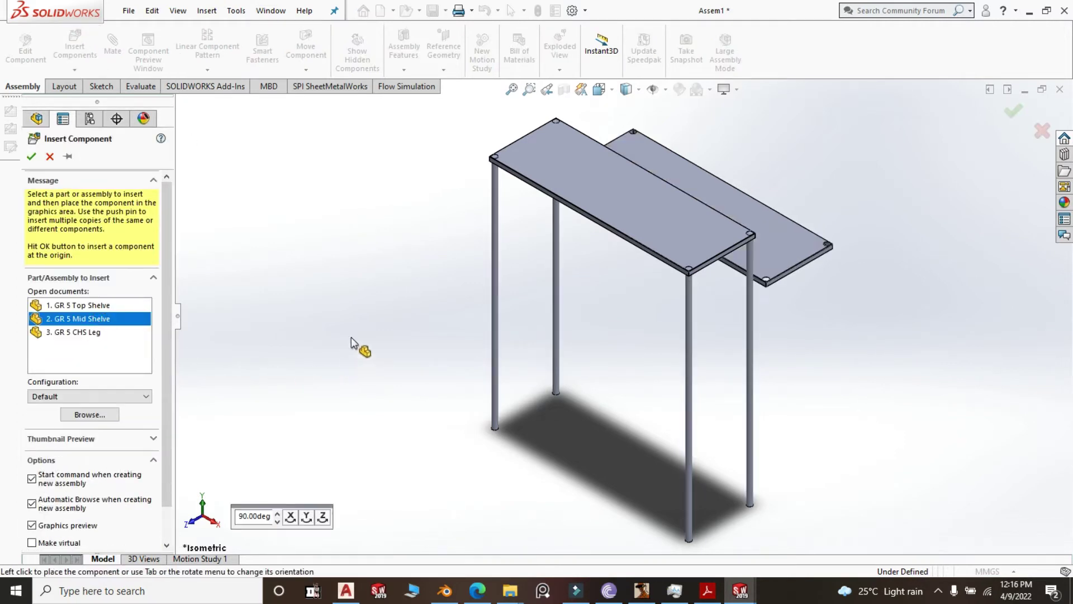
left_click(349, 315)
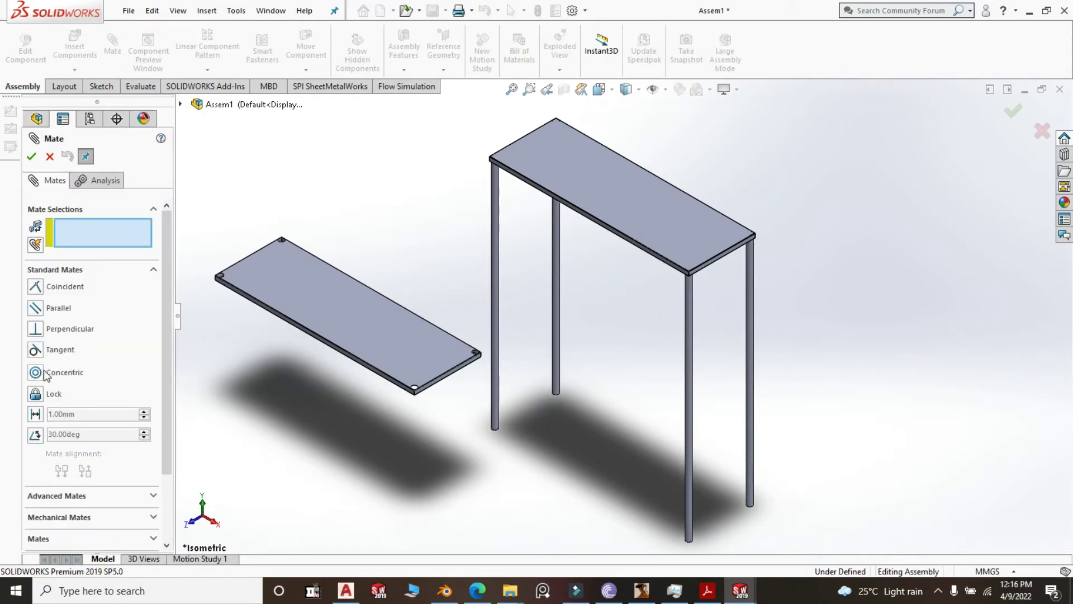
Add a concentric mate between the mid shelf's front-left corner hole edge and the matching front-left leg.
left_click(36, 372)
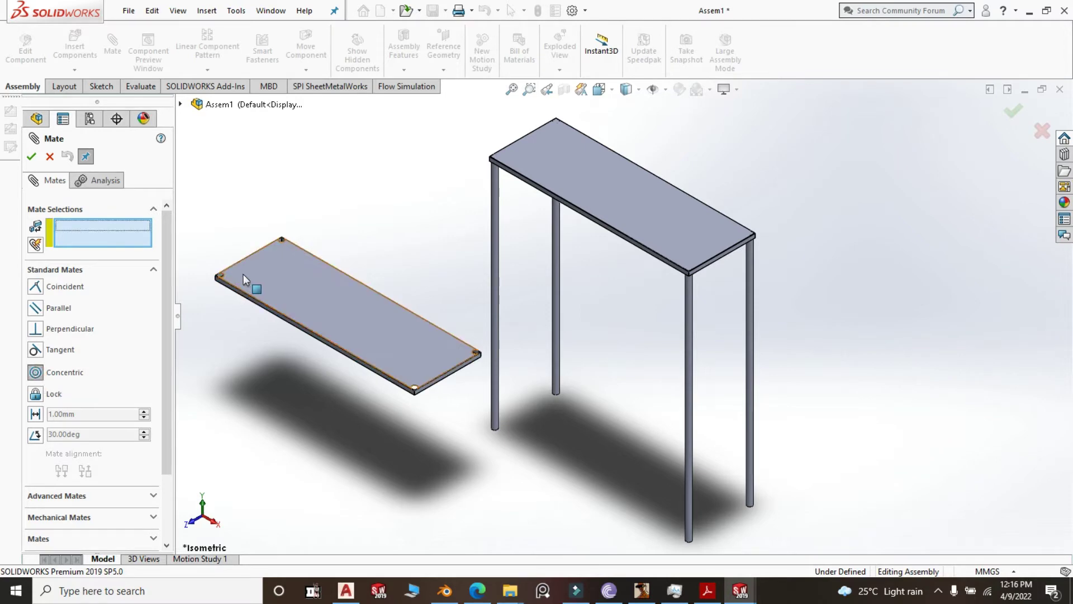
scroll(243, 274, "down", 4)
scroll(345, 291, "down", 3)
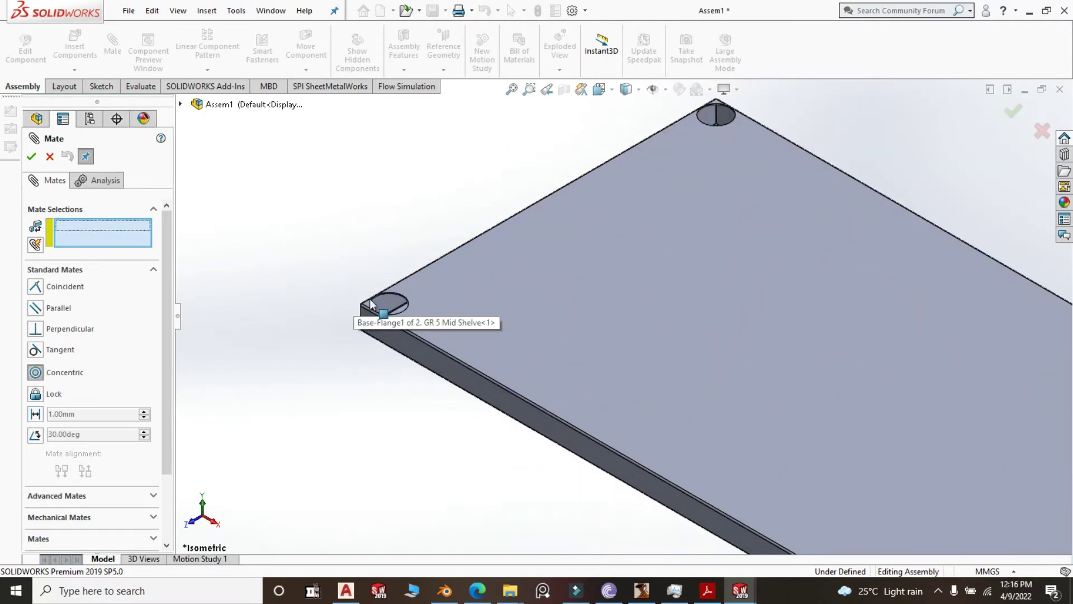
left_click(398, 297)
scroll(391, 298, "up", 6)
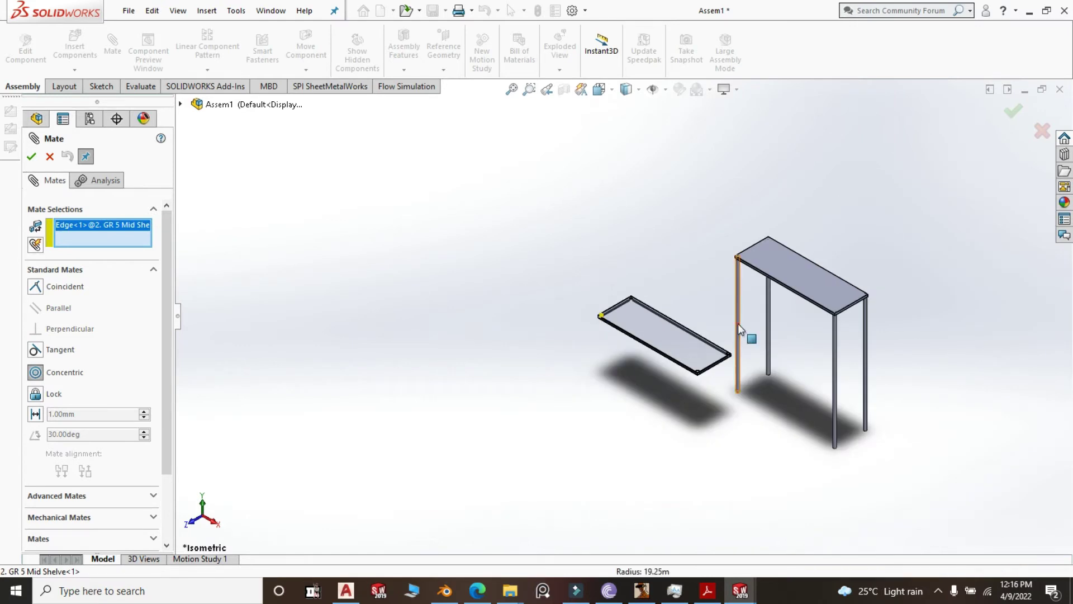
left_click(738, 323)
left_click(842, 346)
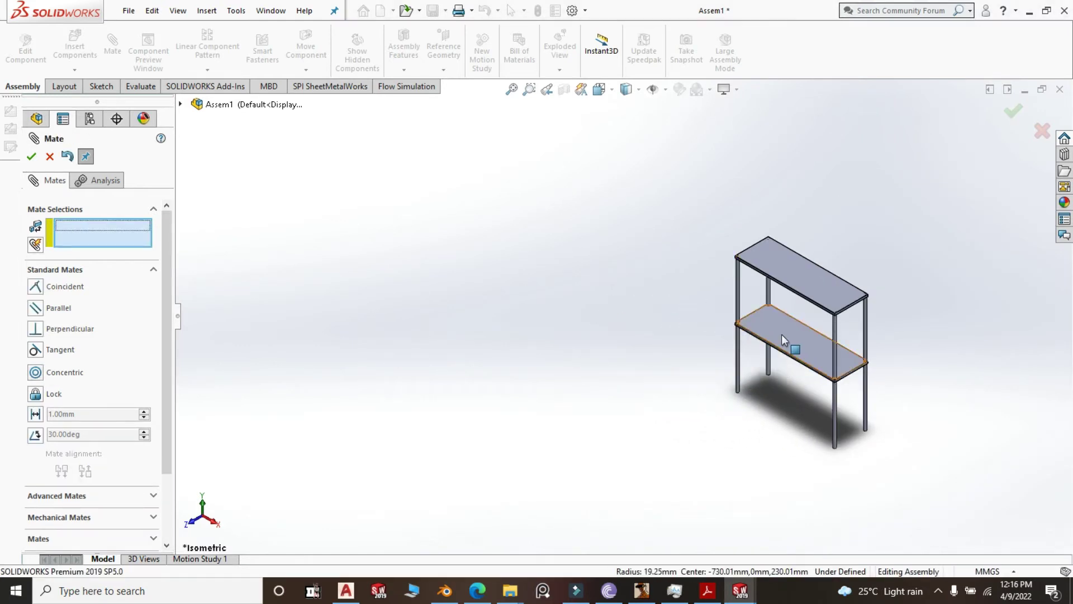
Add a 500 mm distance mate between the top shelf's lower flange face and the mid shelf's upper face.
left_click(35, 415)
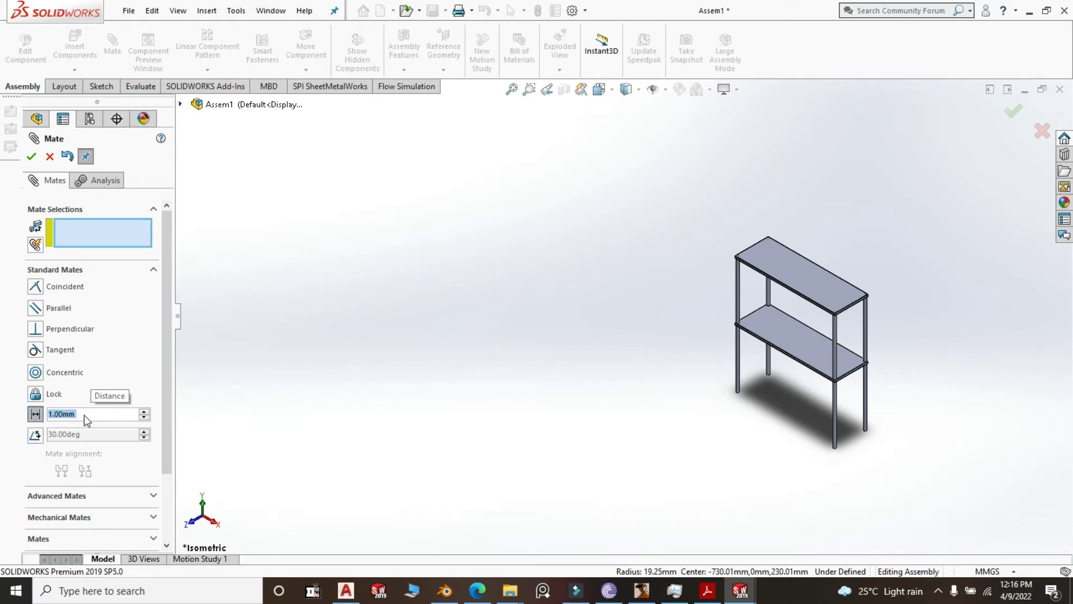
type("500")
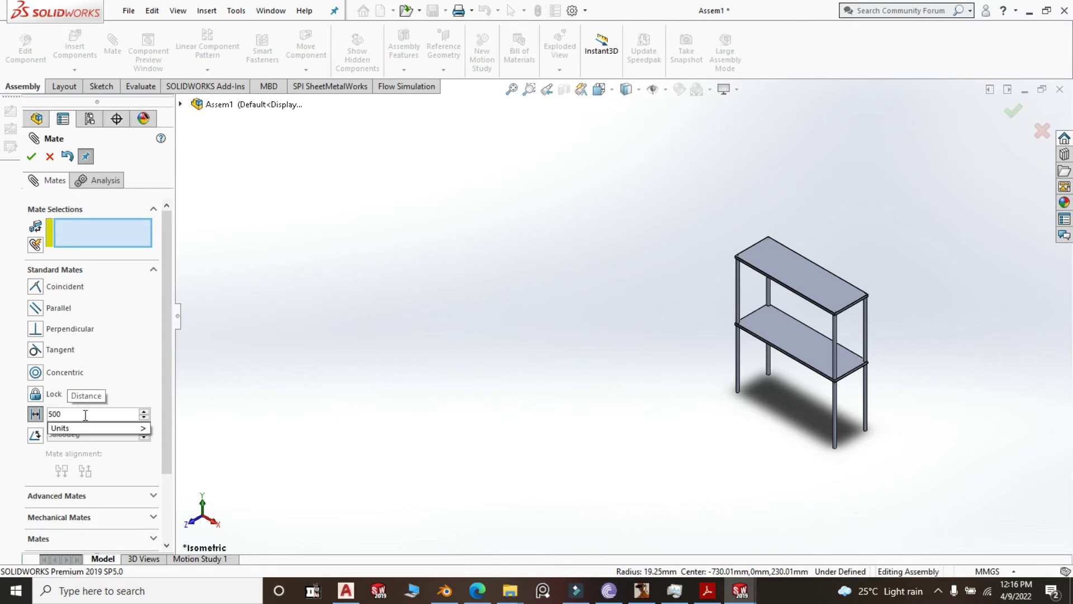
left_click(395, 378)
middle_click_drag(783, 379, 804, 257)
scroll(861, 251, "down", 10)
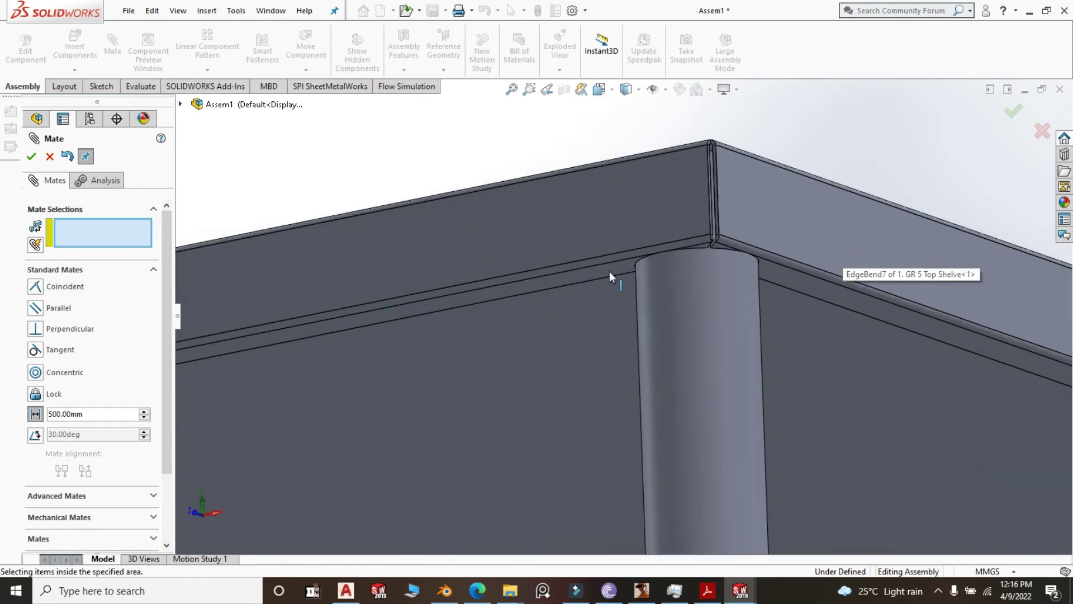
left_click(609, 271)
scroll(609, 268, "up", 8)
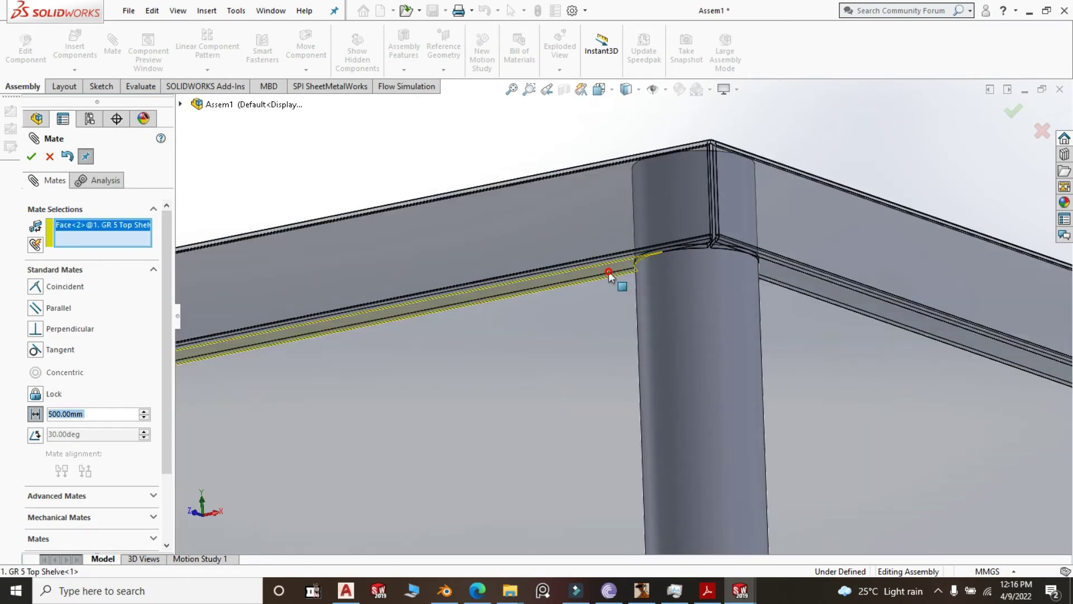
scroll(683, 210, "up", 6)
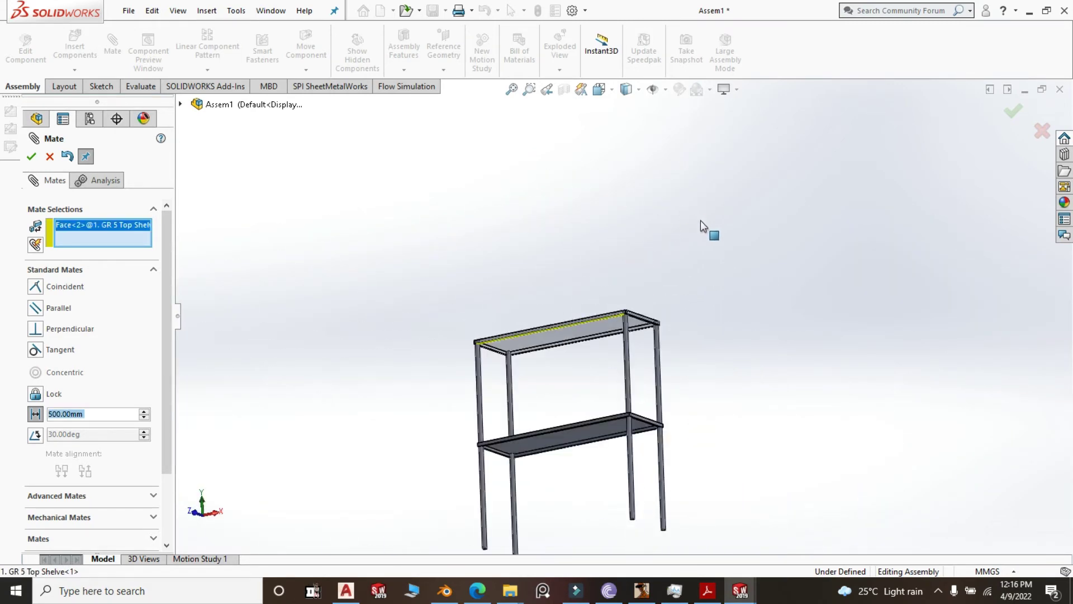
middle_click_drag(700, 220, 583, 451)
left_click(593, 415)
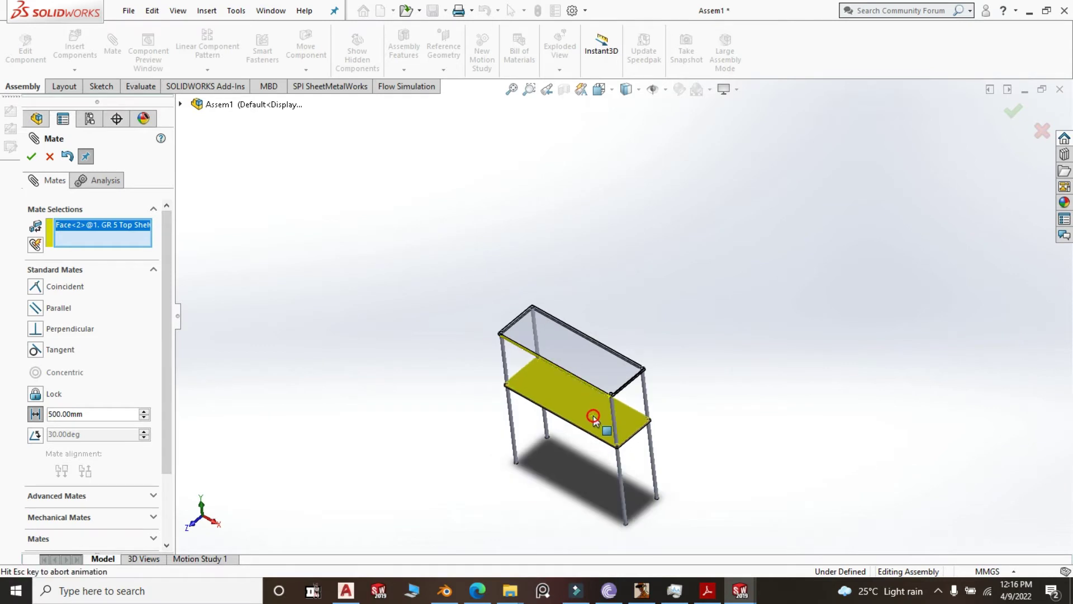
key("Return")
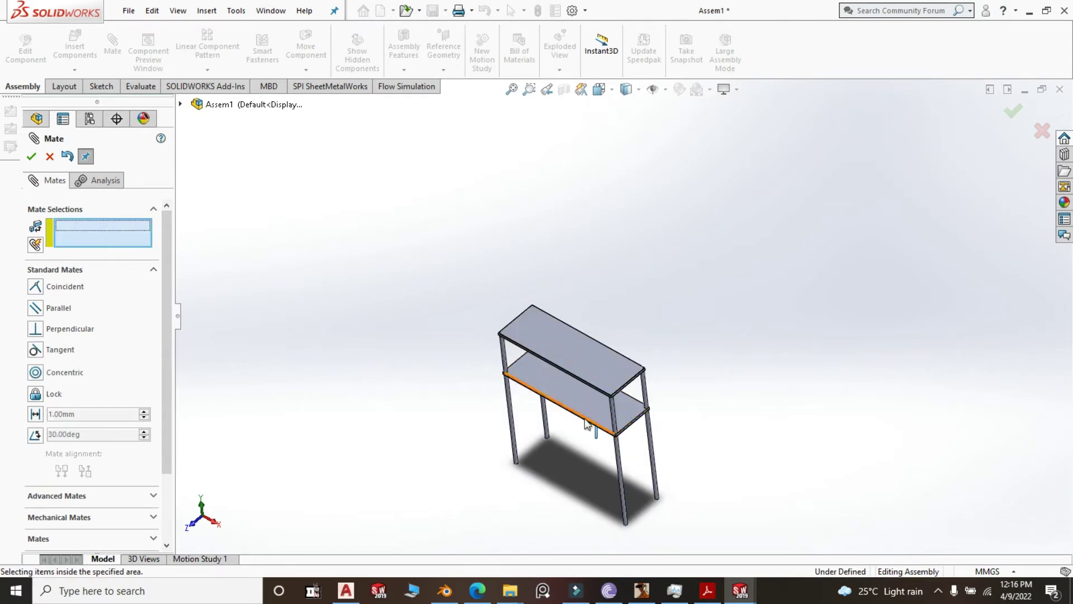
left_click(32, 157)
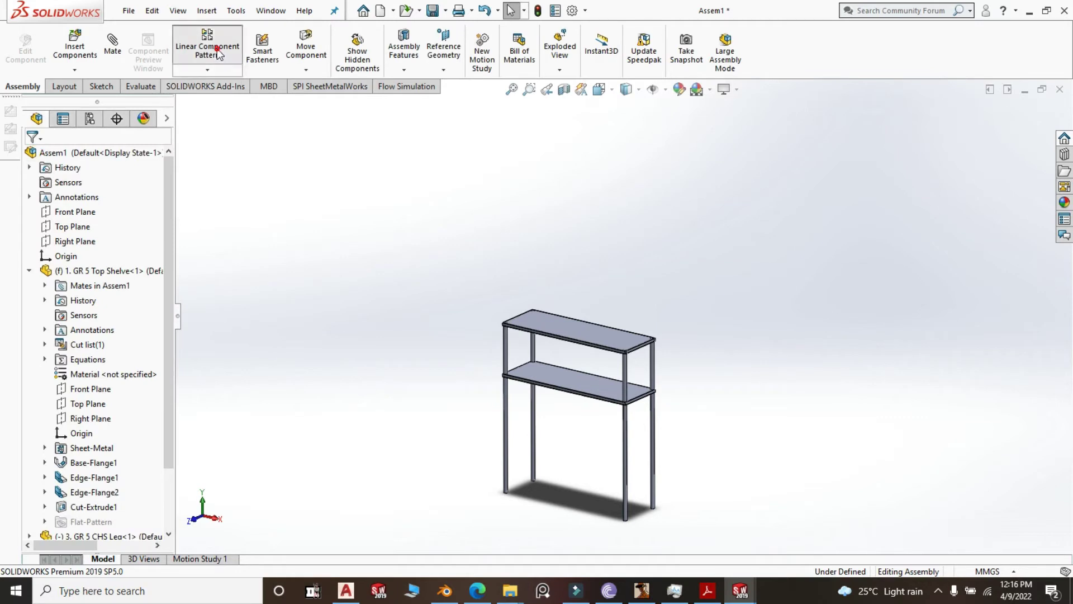
Set up a linear component pattern with 500 mm spacing and 3 instances in the first direction.
left_click(217, 52)
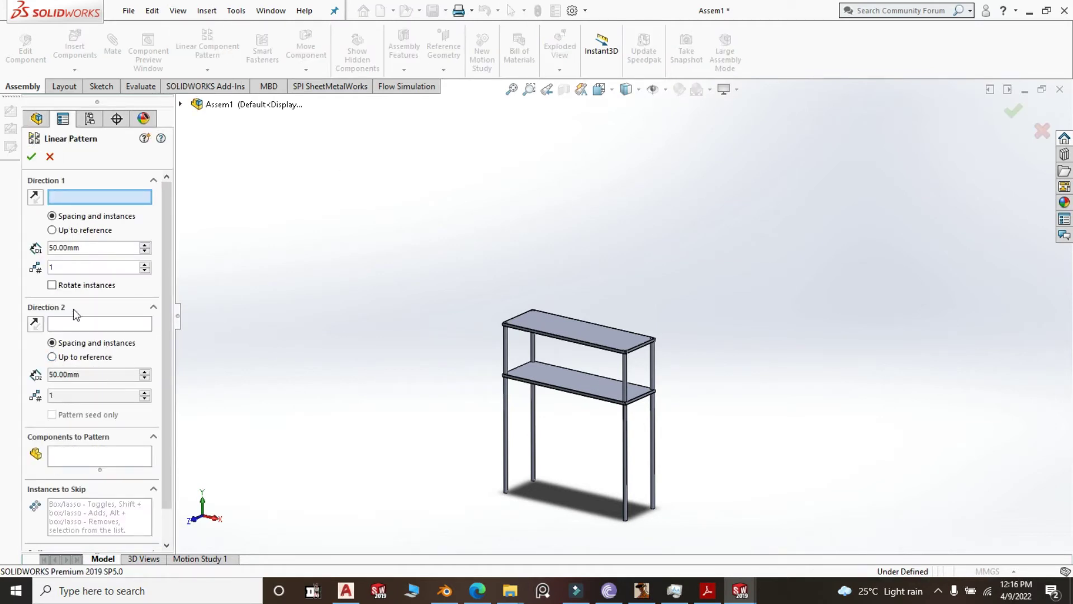
left_click(93, 248)
type("3")
key("BackSpace")
type("500")
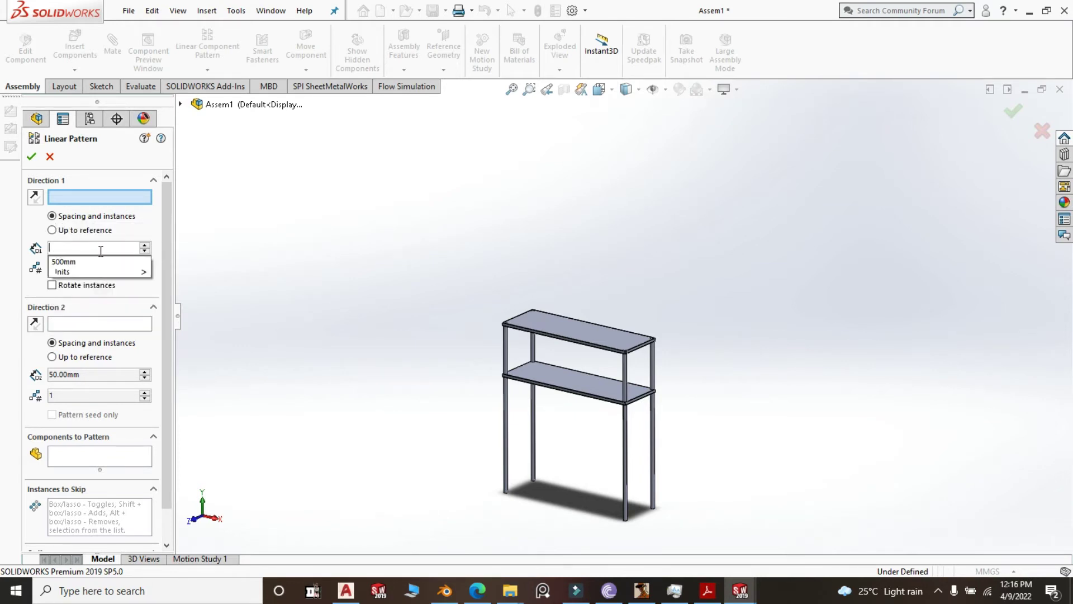
left_click(274, 309)
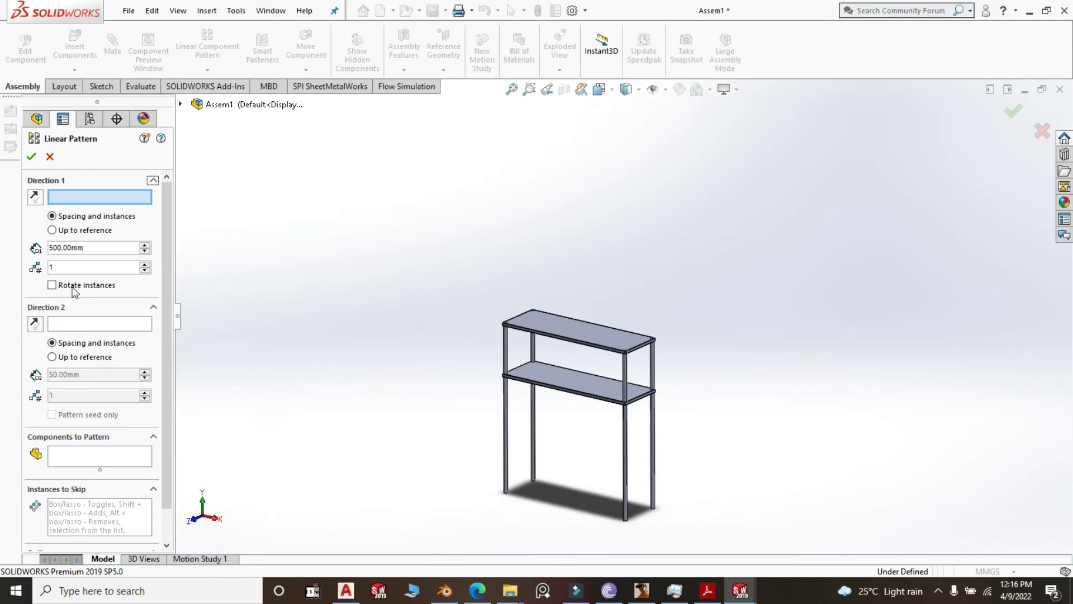
left_click(61, 267)
key("BackSpace")
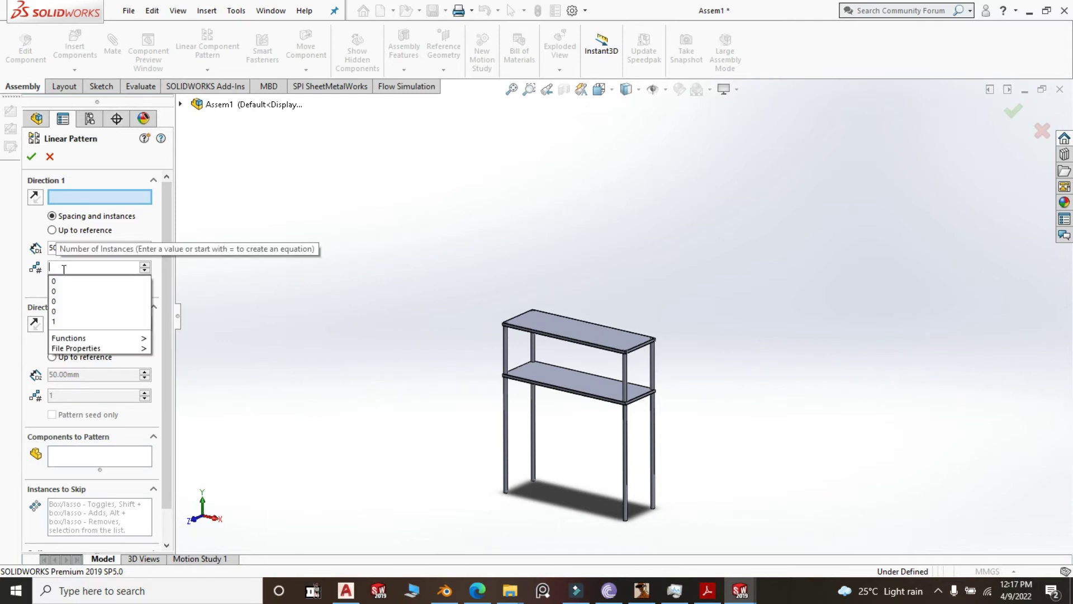
type("3")
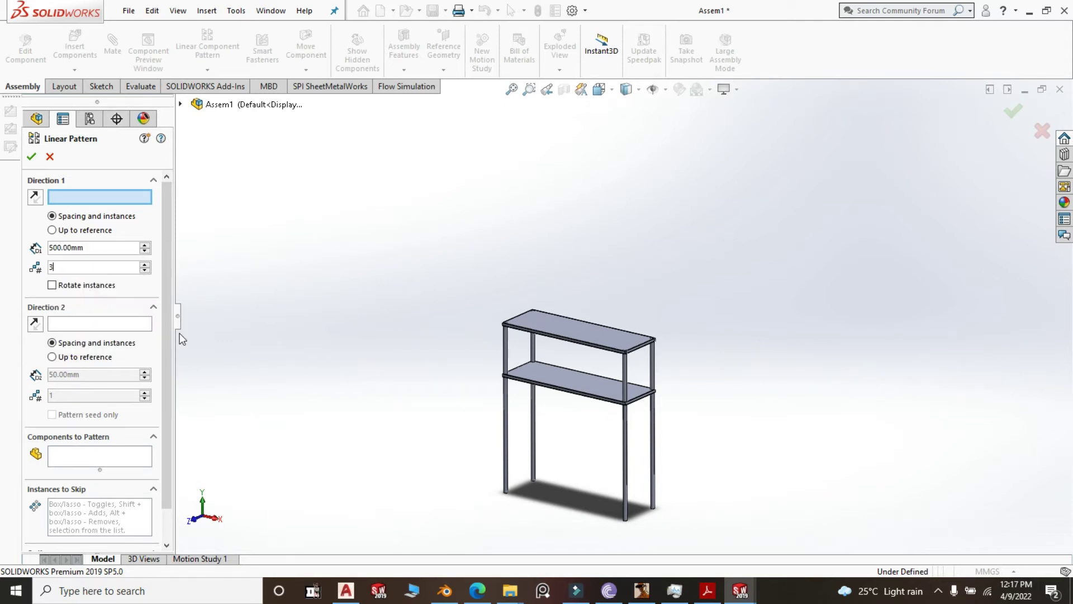
left_click(326, 314)
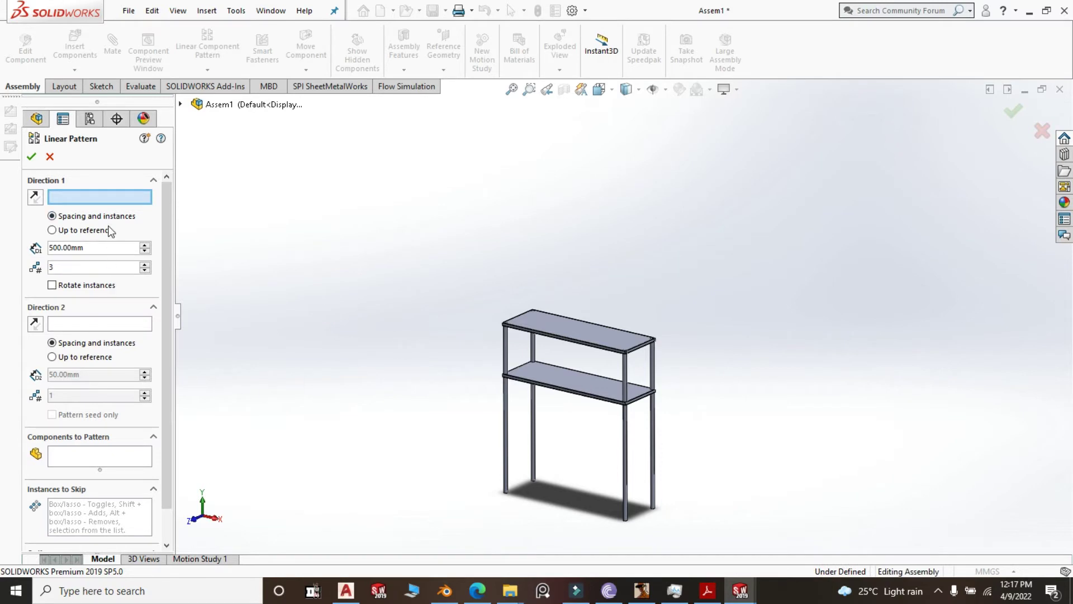
Pattern the mid shelf downward, using the front-left leg's face as the direction.
left_click(505, 463)
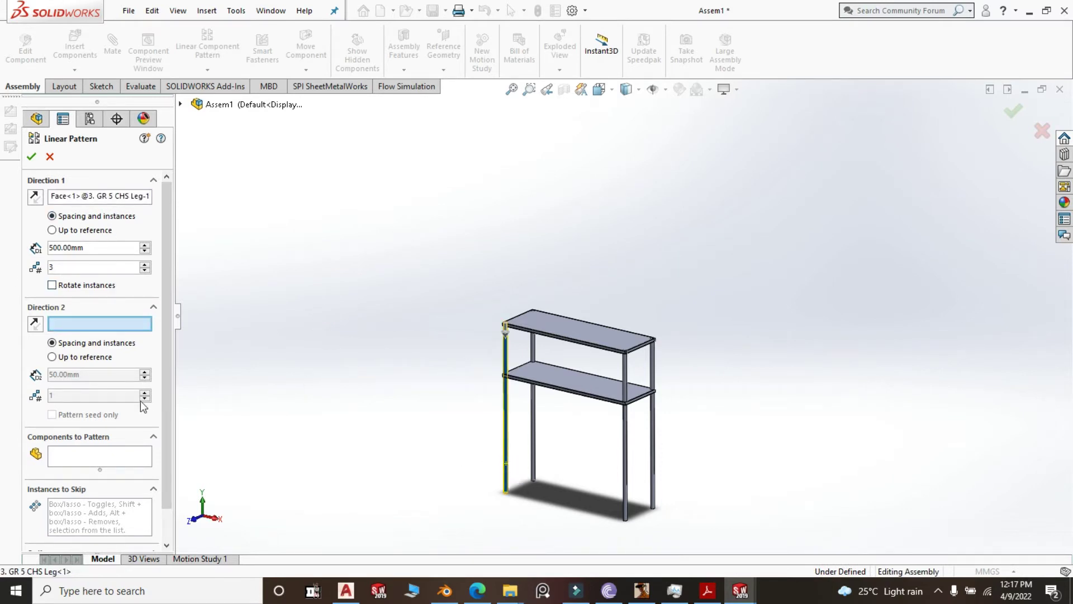
left_click(113, 463)
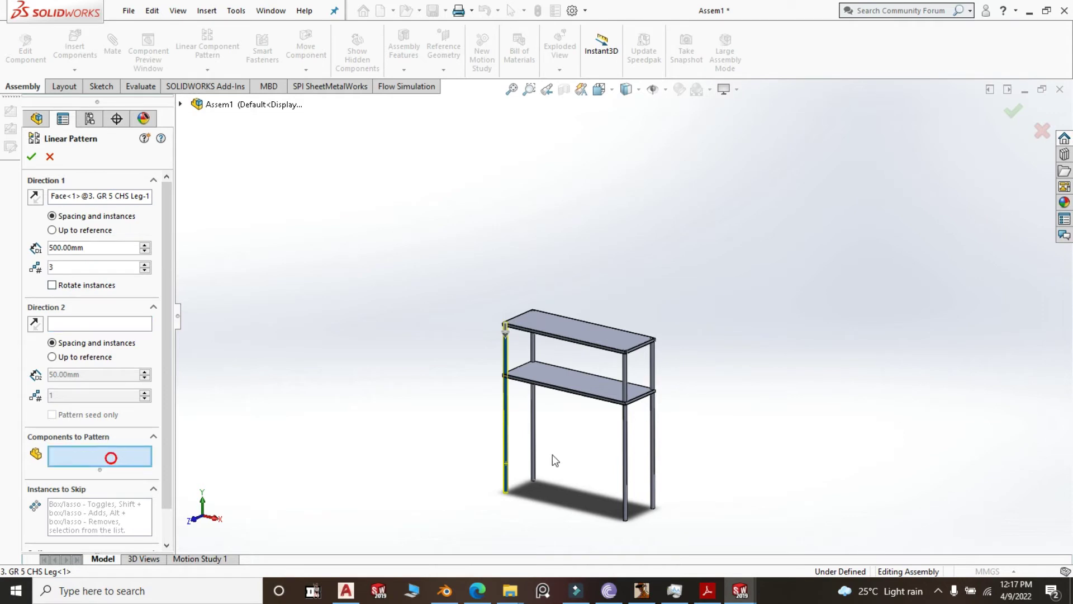
left_click(584, 389)
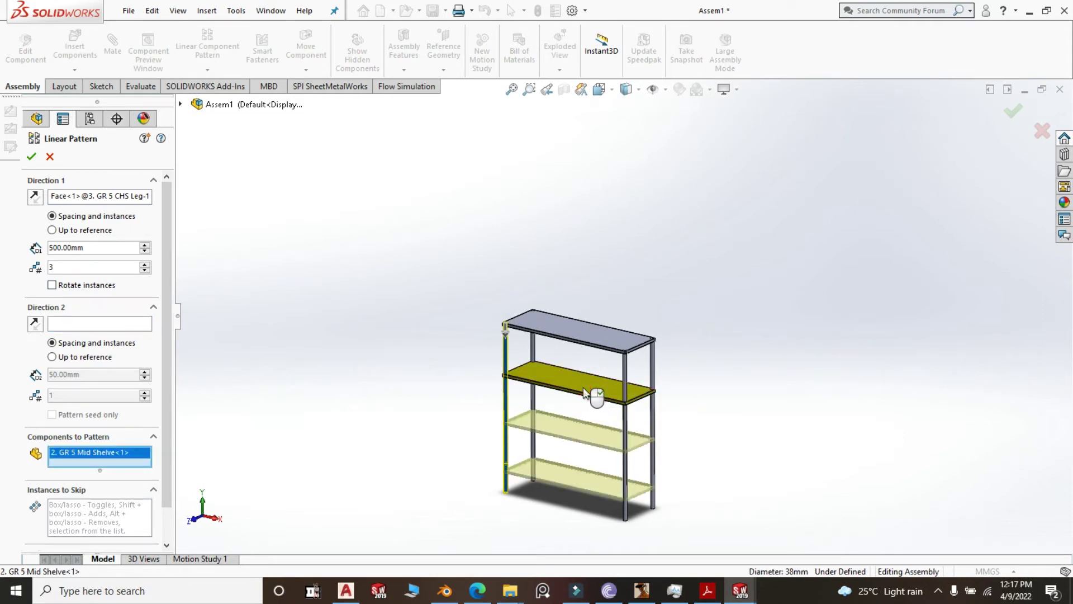
right_click(596, 394)
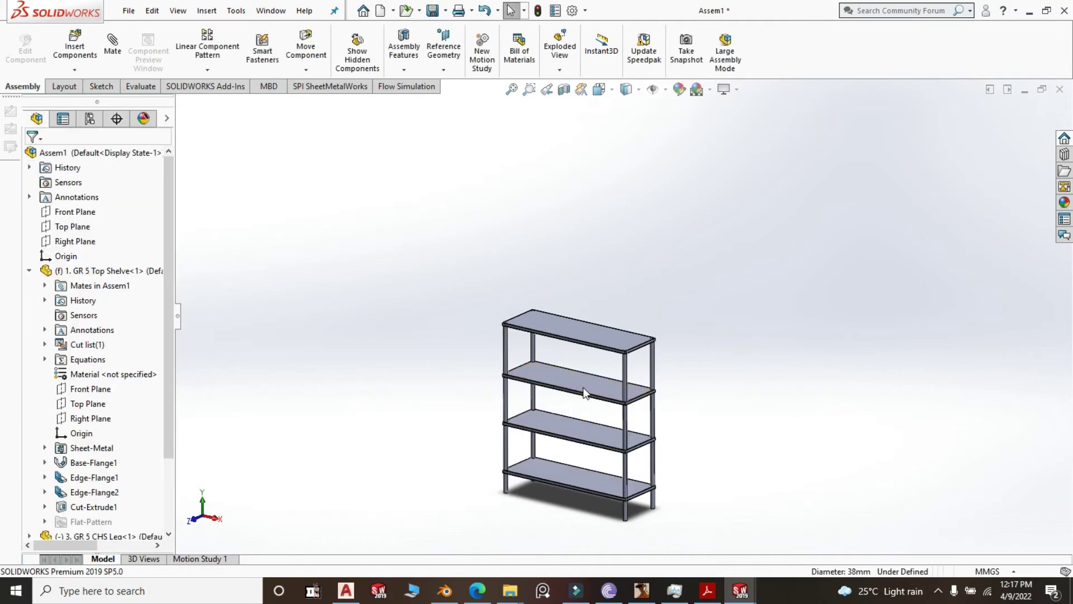
Examine the shelf rack and its leg connections up close and from different angles.
scroll(628, 367, "up", 2)
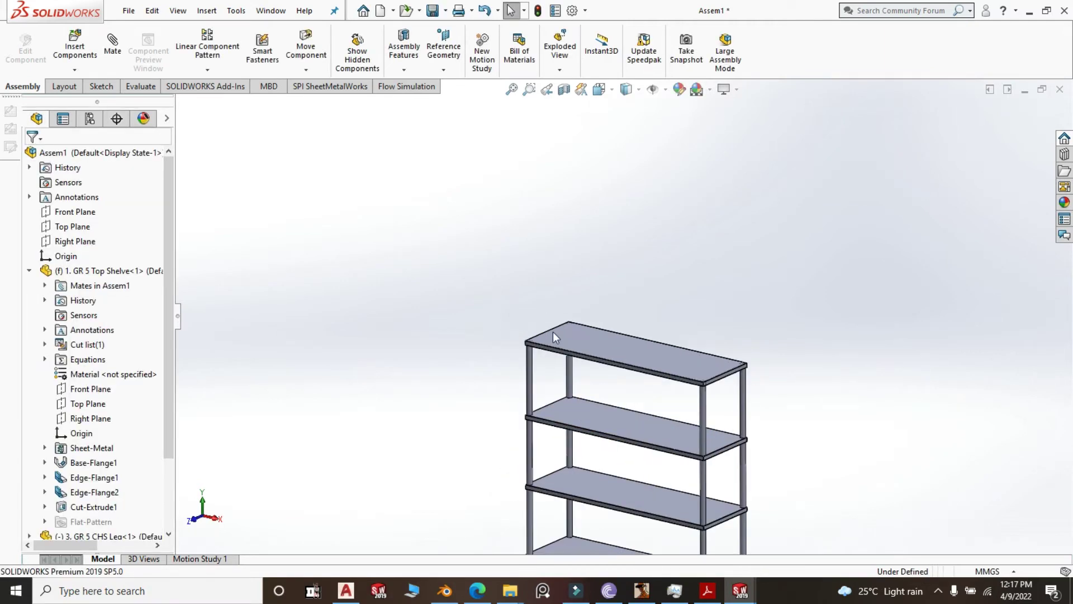
scroll(551, 336, "down", 5)
scroll(670, 369, "up", 5)
middle_click_drag(644, 363, 642, 378)
scroll(596, 213, "down", 4)
scroll(616, 266, "up", 4)
middle_click_drag(616, 266, 614, 452)
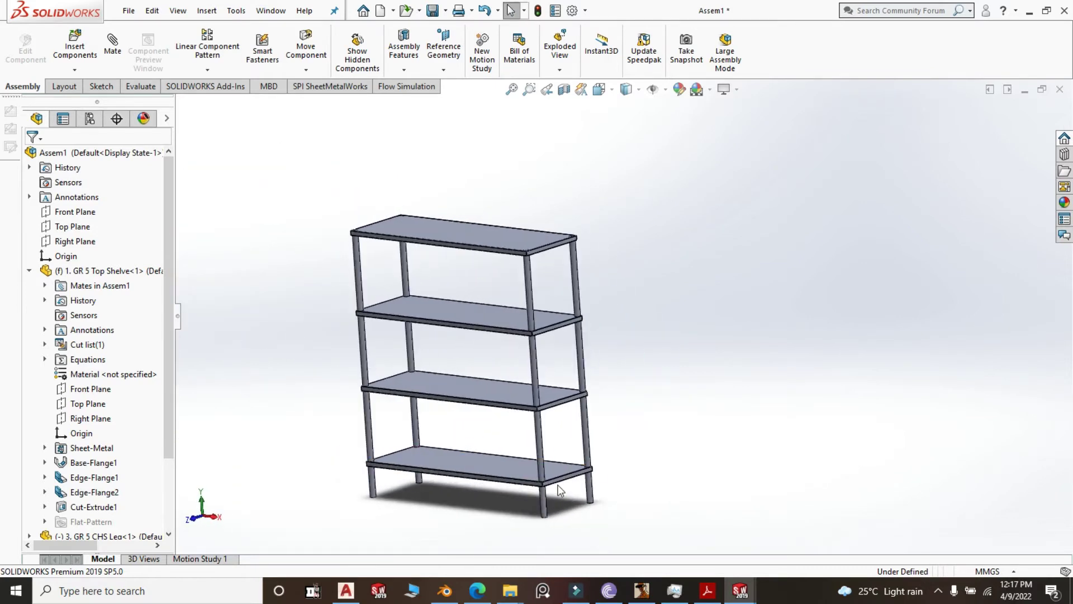
scroll(614, 451, "down", 2)
scroll(668, 433, "up", 1)
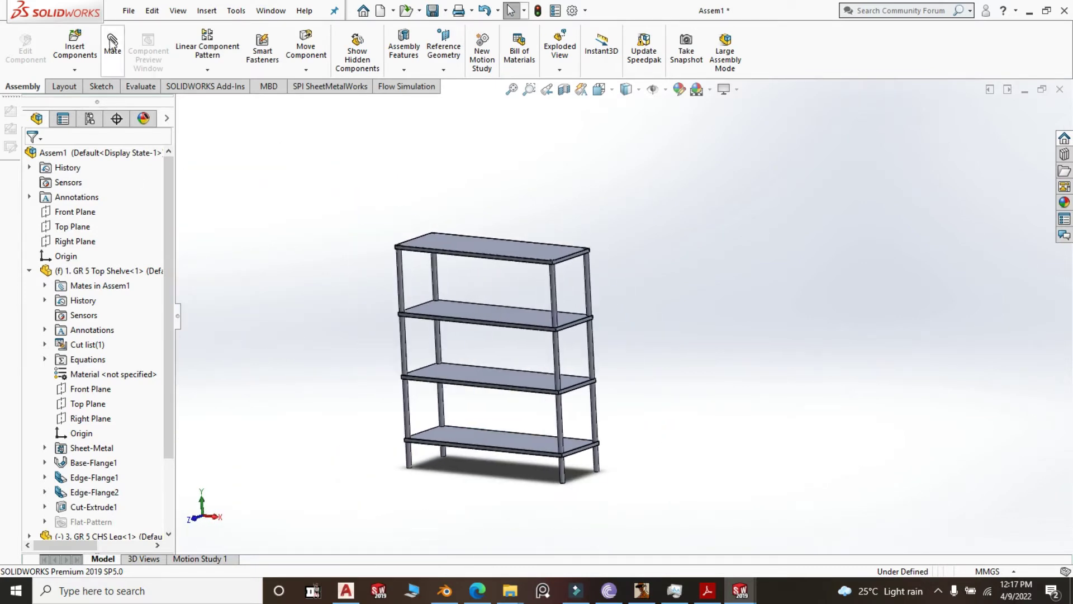
Insert the Grommet Assembly from the Trough folder of Solid Works Tutorial and place it below the rack near the front-left leg.
left_click(75, 49)
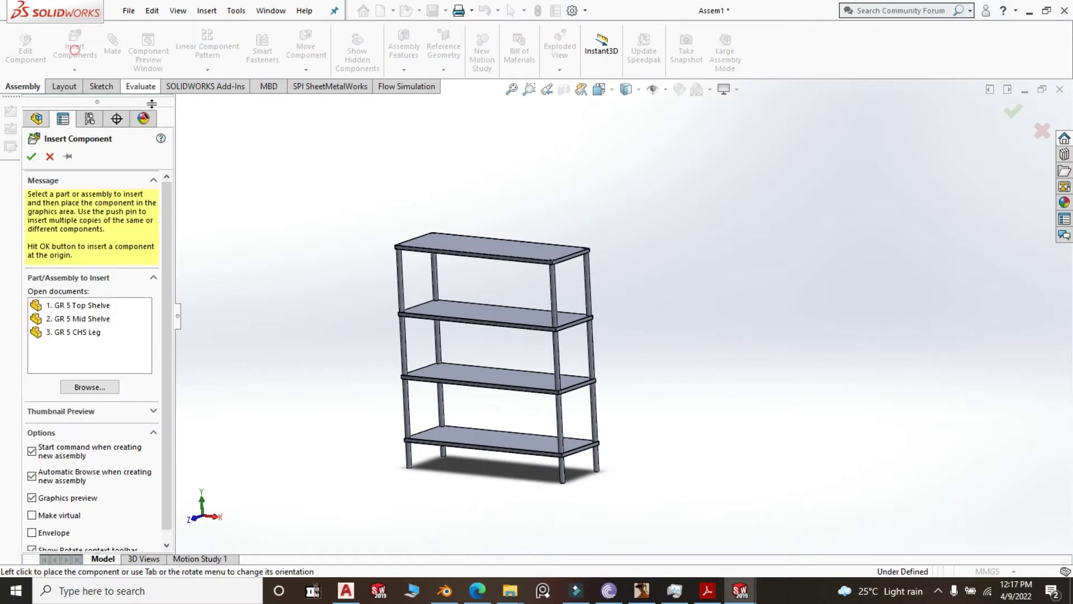
left_click(90, 387)
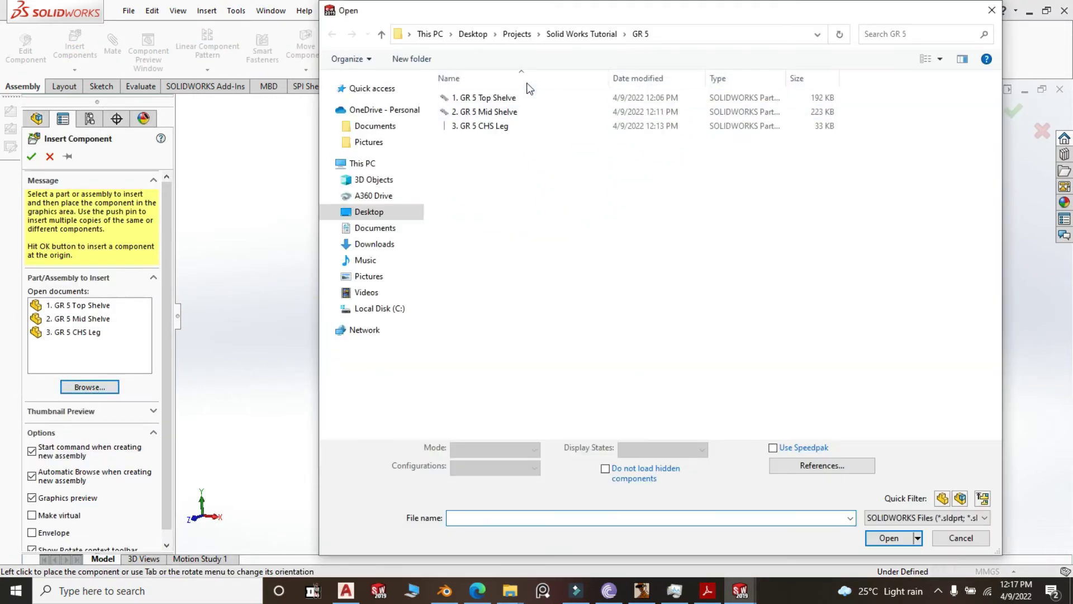
left_click(516, 34)
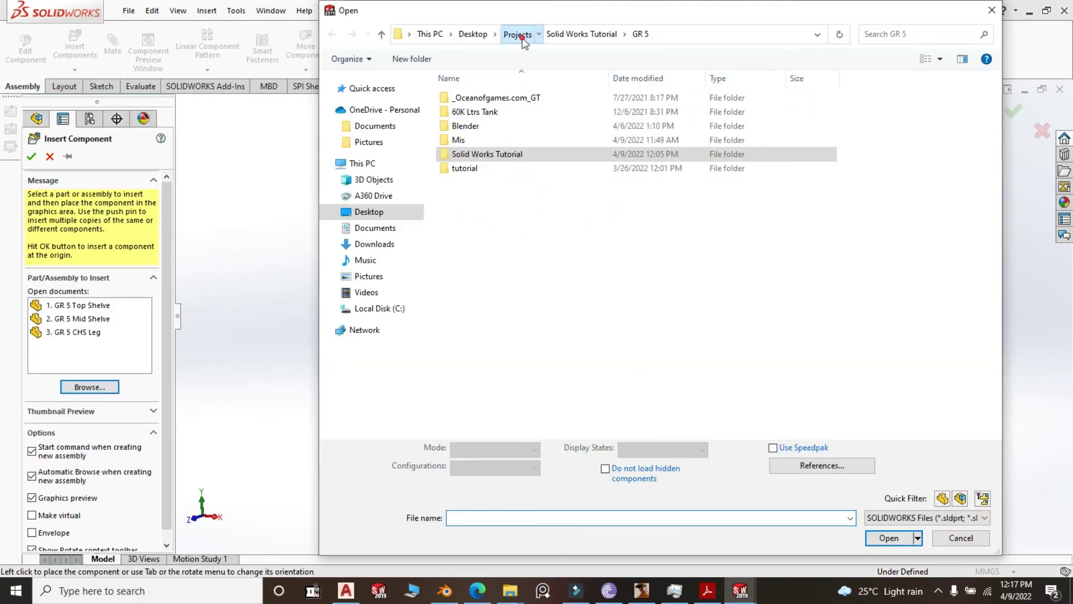
double_click(484, 158)
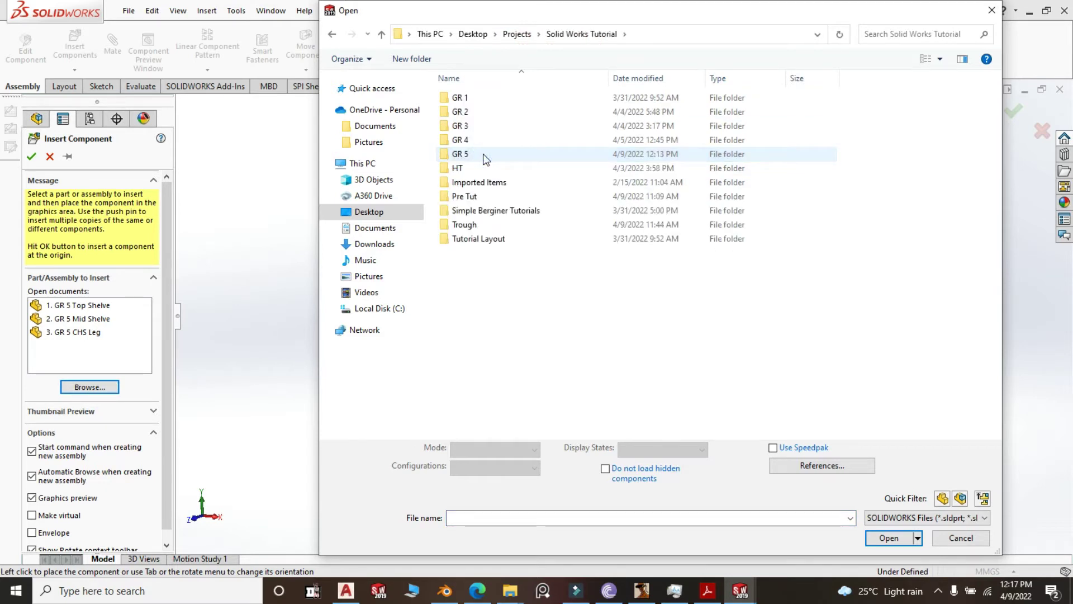
double_click(475, 169)
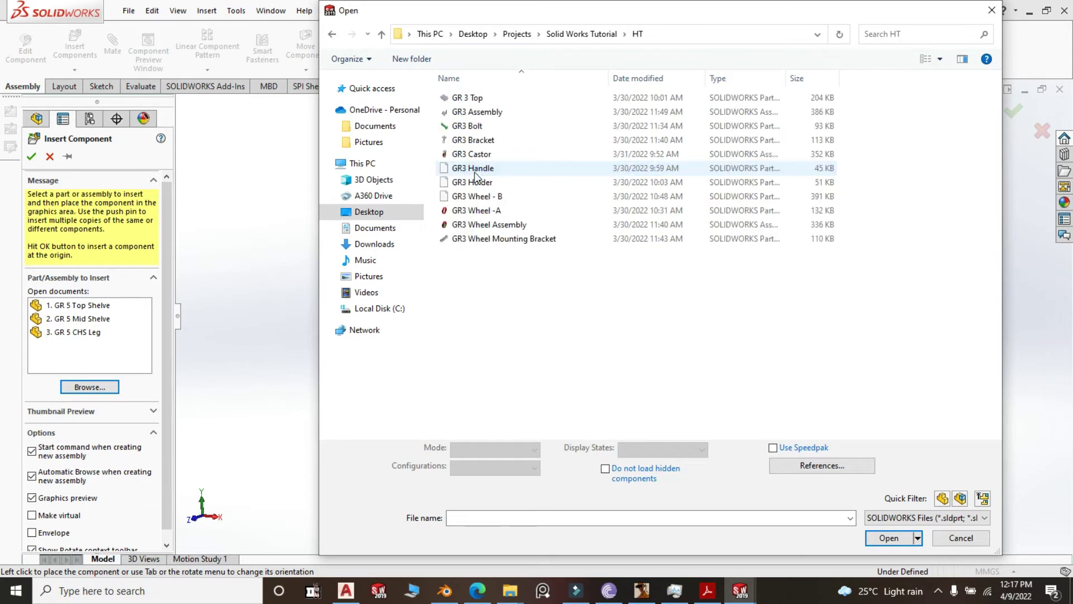
left_click(332, 34)
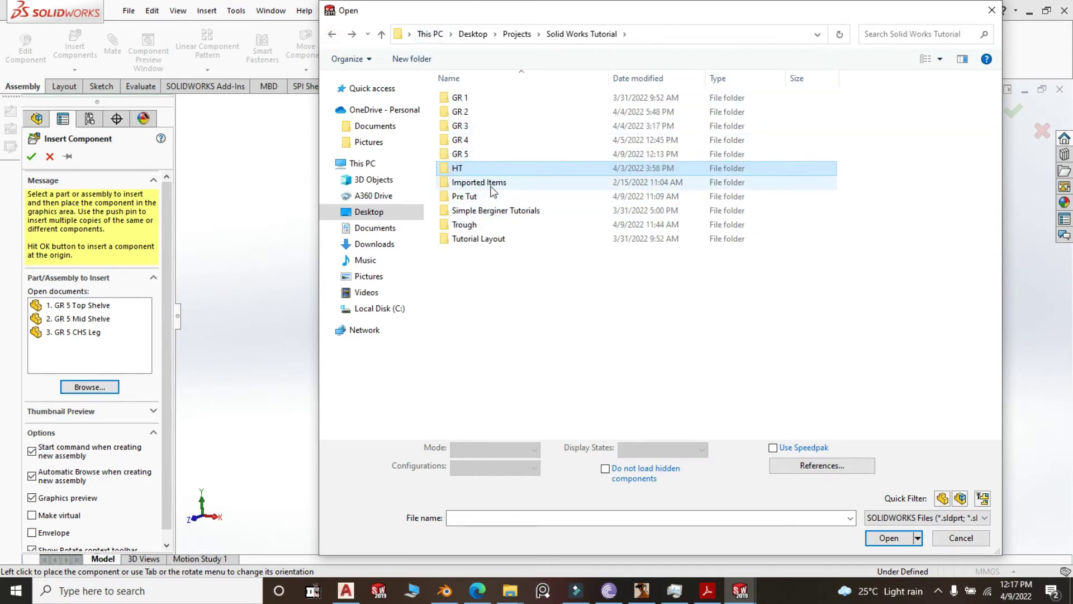
double_click(480, 227)
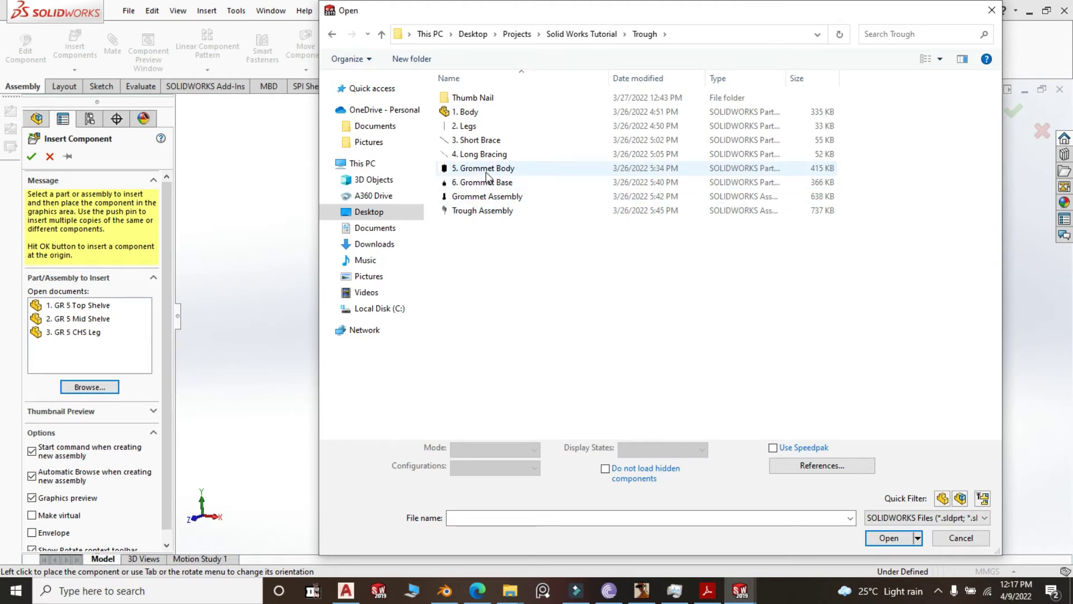
left_click(488, 197)
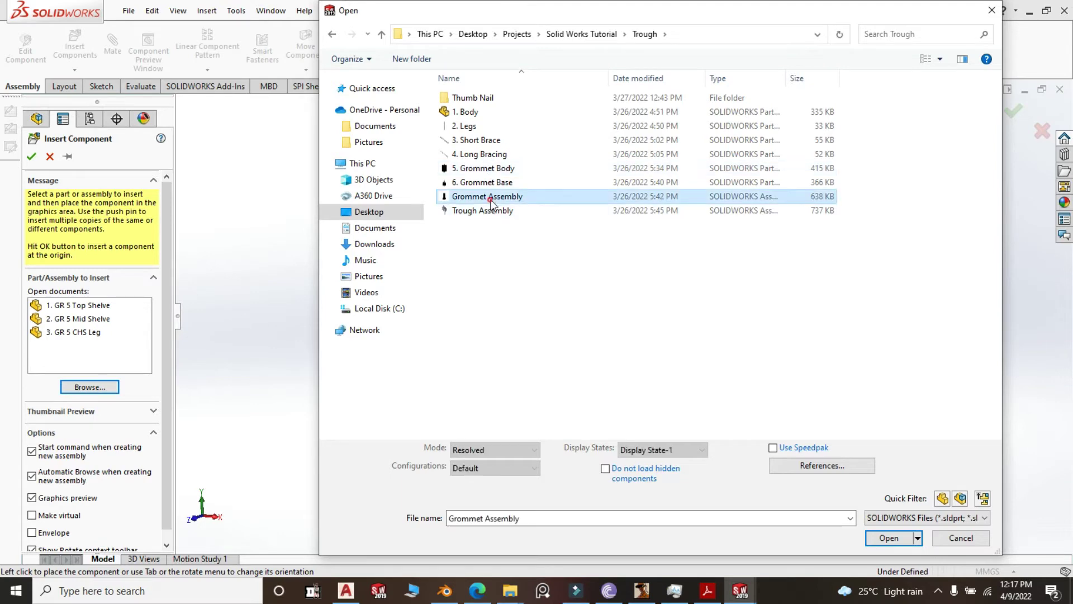
left_click(895, 540)
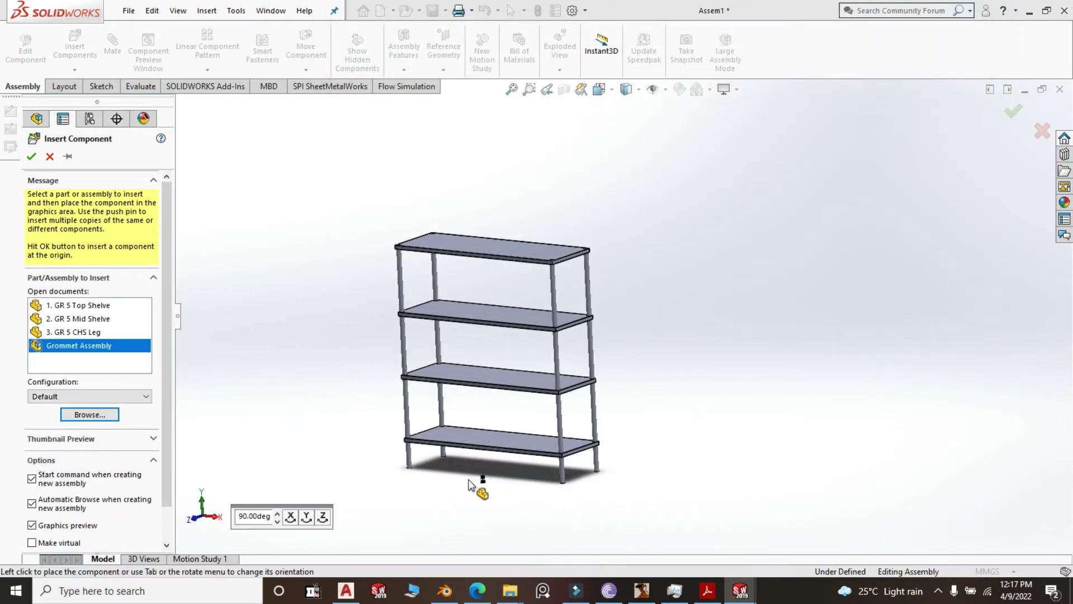
left_click(448, 487)
Add a concentric mate between the grommet body's cylindrical face and the front-left leg's cylindrical face.
scroll(453, 485, "down", 6)
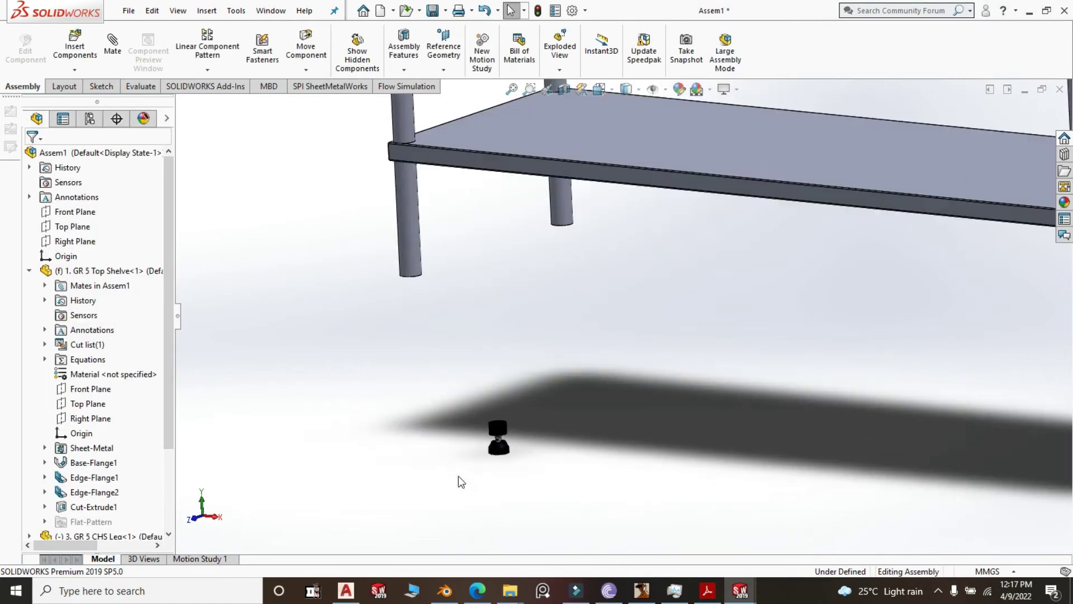
scroll(498, 453, "down", 3)
scroll(552, 392, "down", 3)
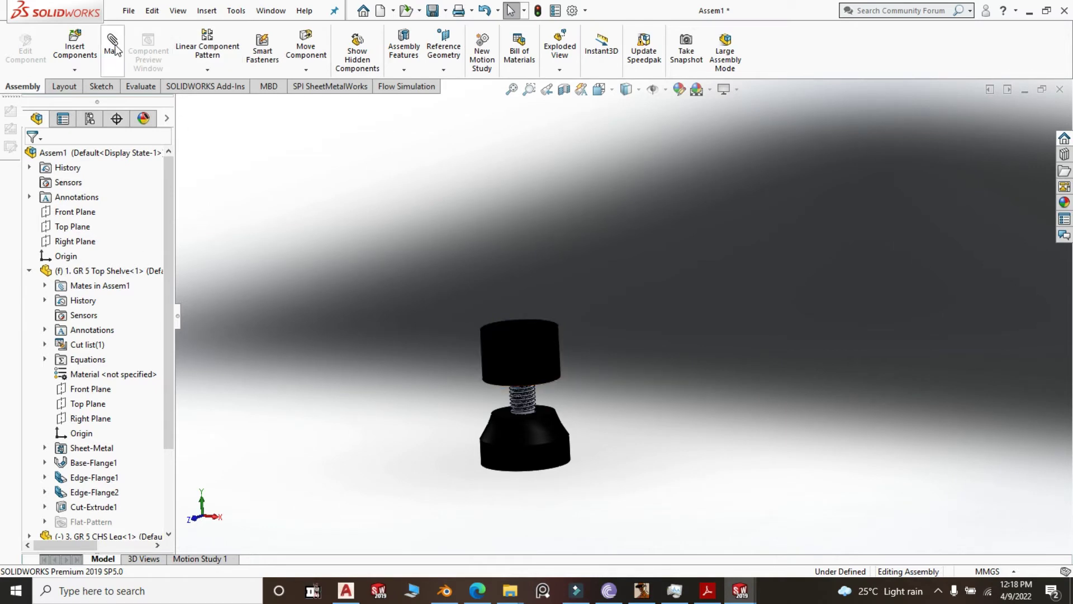
left_click(112, 41)
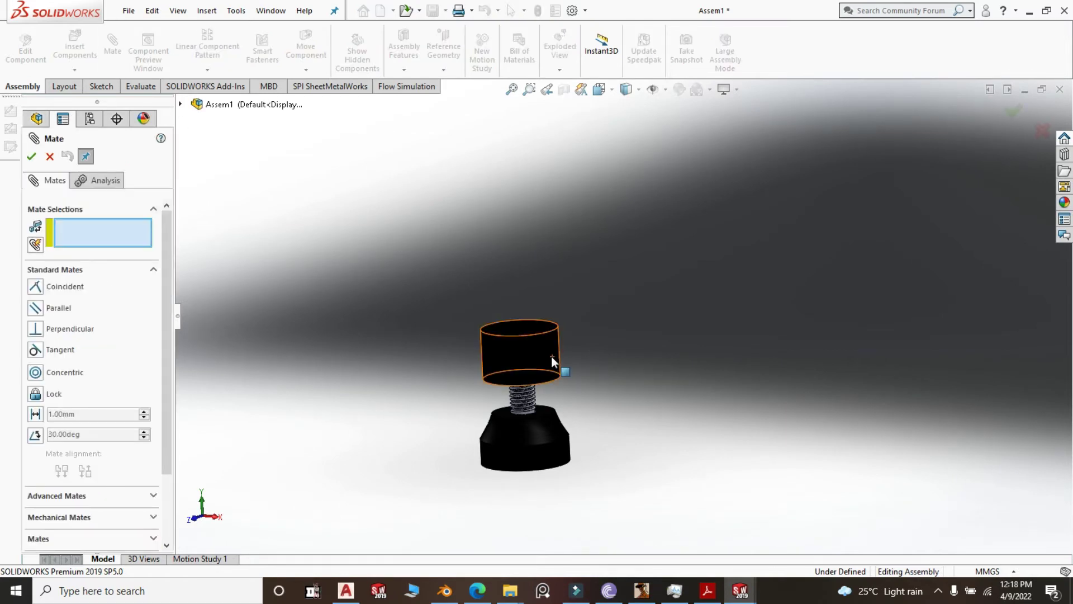
left_click(535, 361)
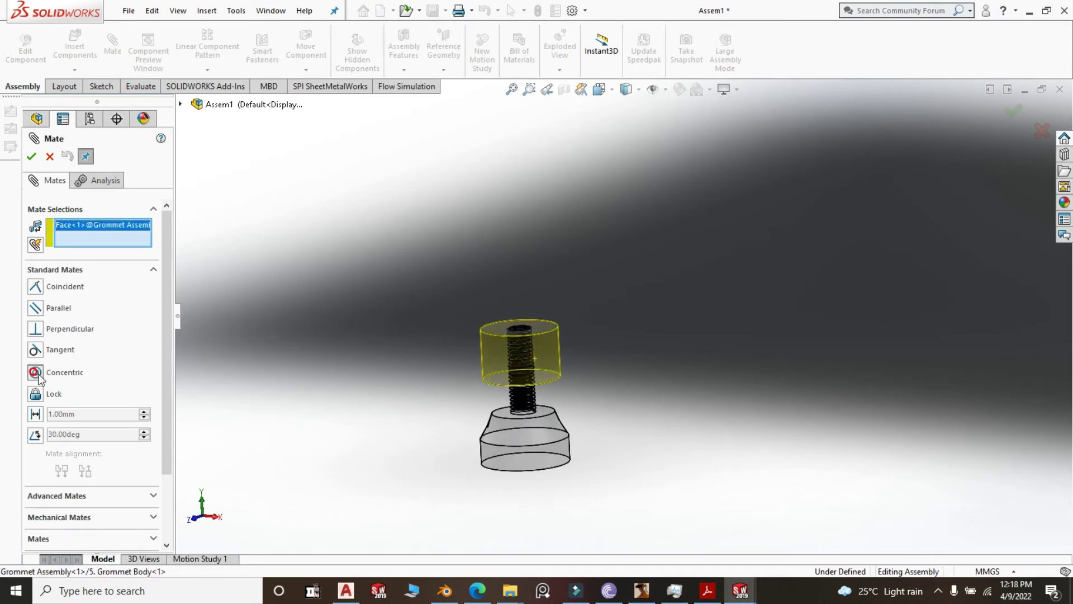
scroll(223, 445, "up", 6)
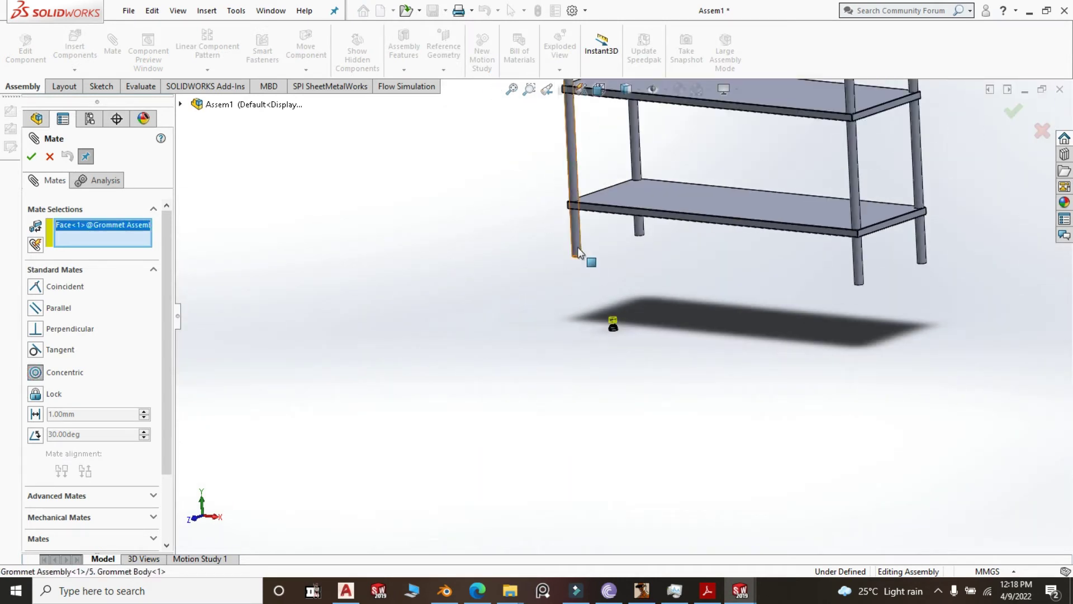
left_click(578, 253)
scroll(588, 254, "up", 3)
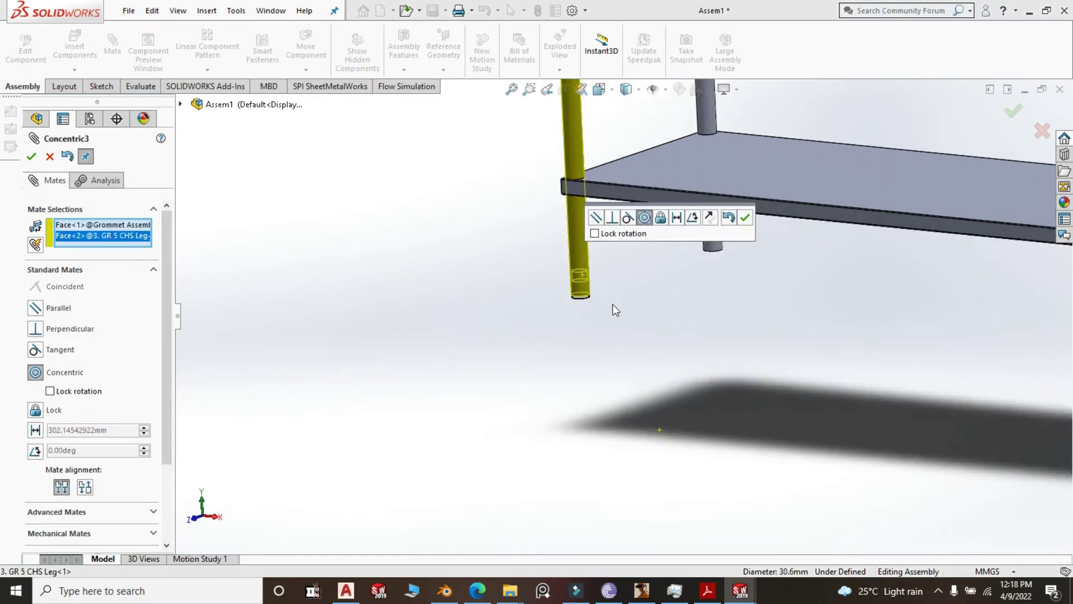
left_click(745, 219)
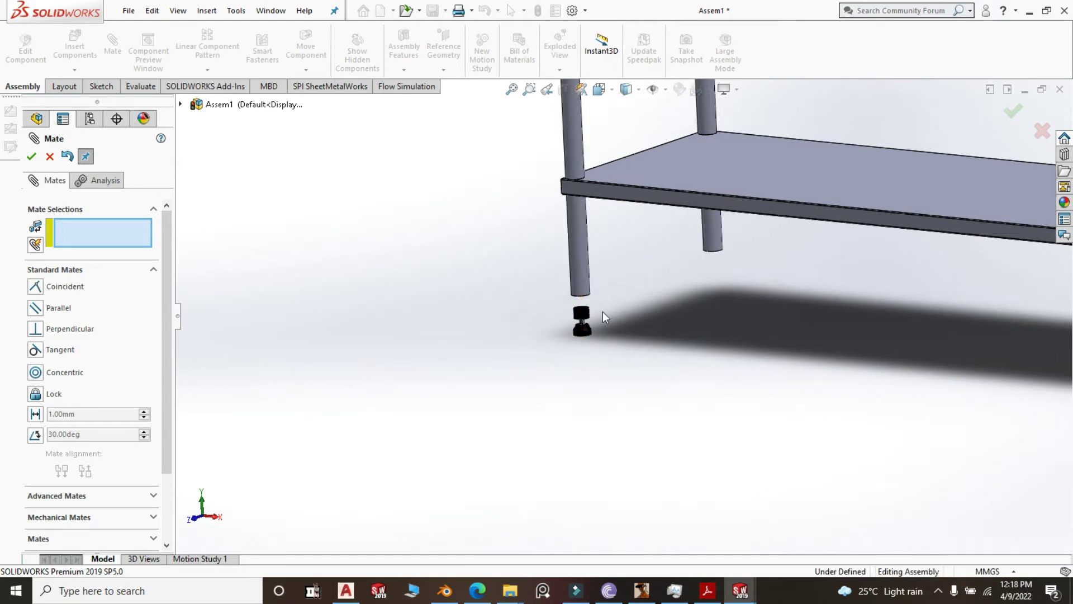
Add a coincident mate between the grommet body's underside and the front-left leg's bottom end face, and finish mating.
scroll(603, 312, "up", 2)
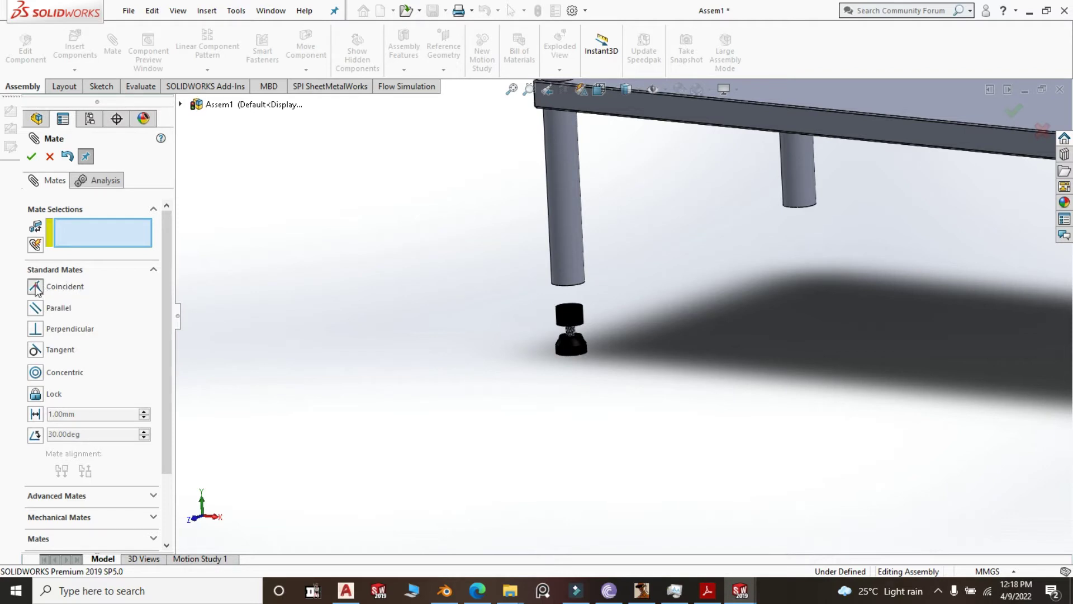
middle_click_drag(605, 367, 587, 436)
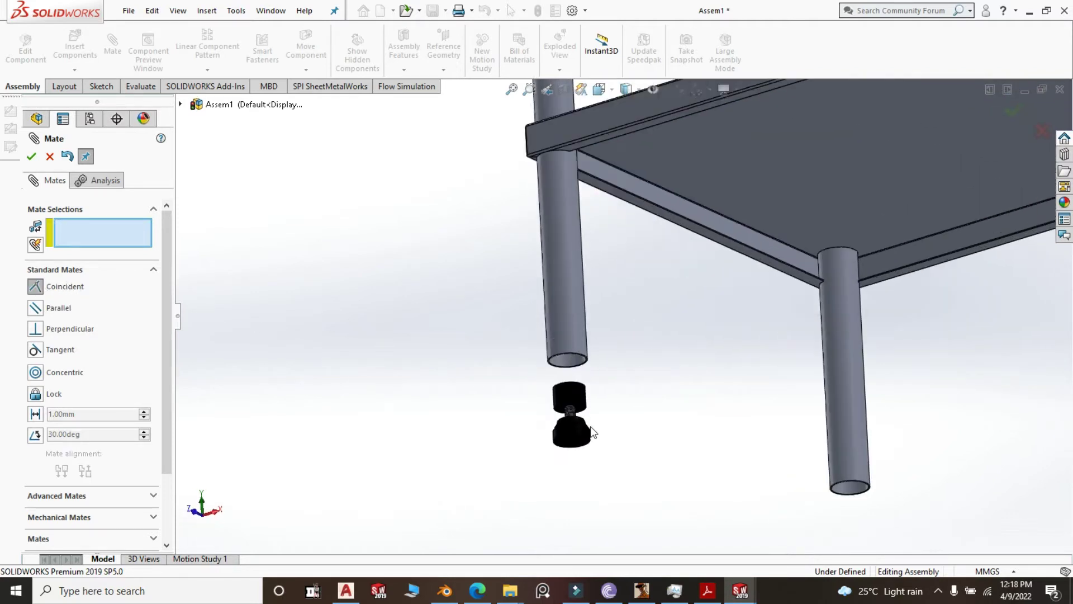
scroll(586, 374, "down", 5)
left_click(589, 347)
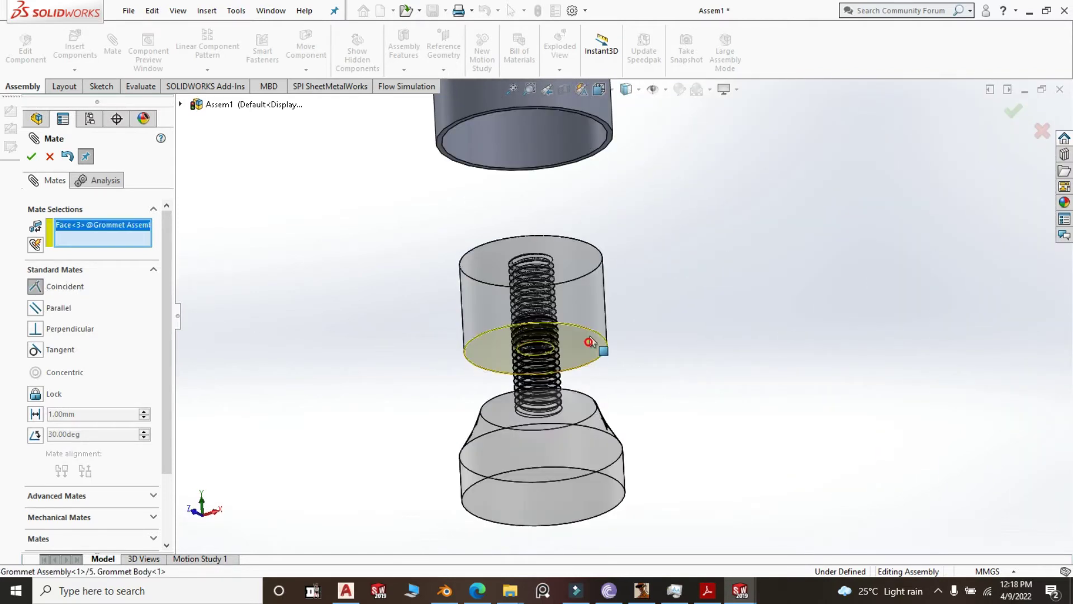
scroll(621, 146, "down", 3)
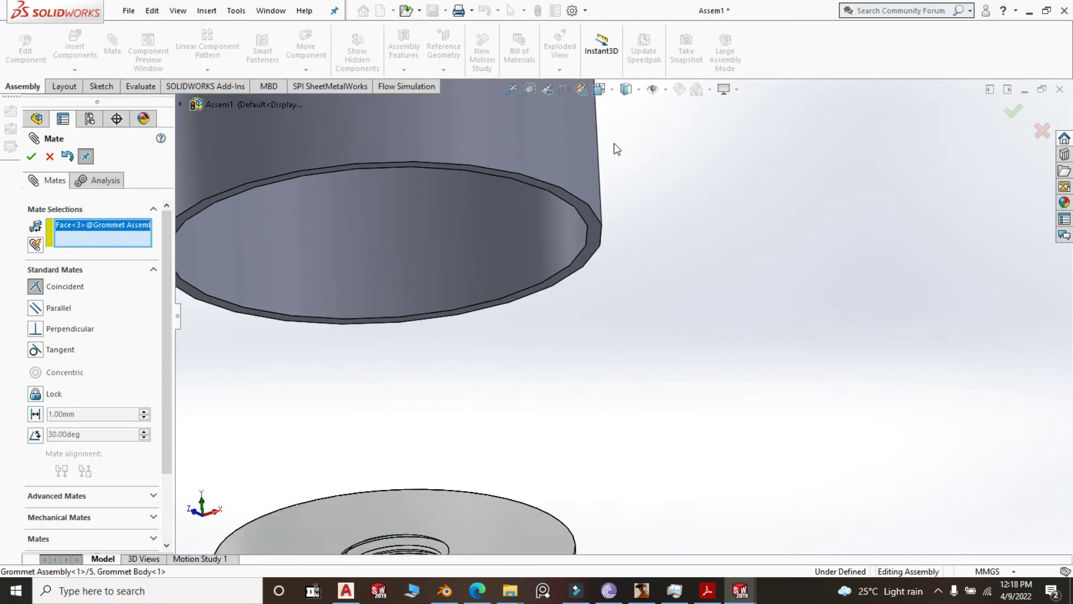
left_click(582, 208)
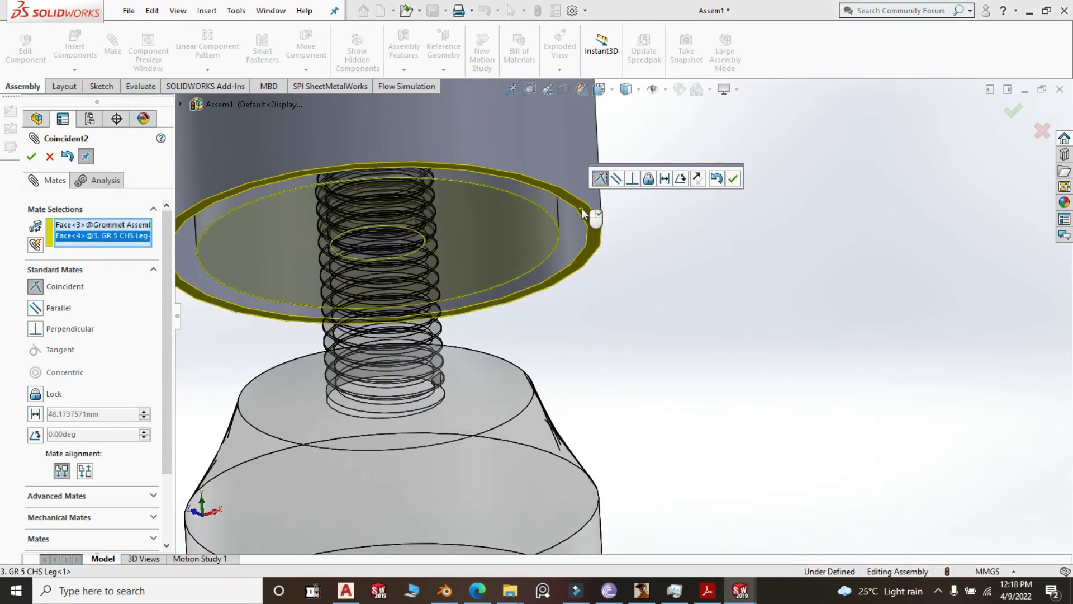
left_click(734, 179)
middle_click_drag(699, 297, 718, 367)
scroll(716, 336, "up", 5)
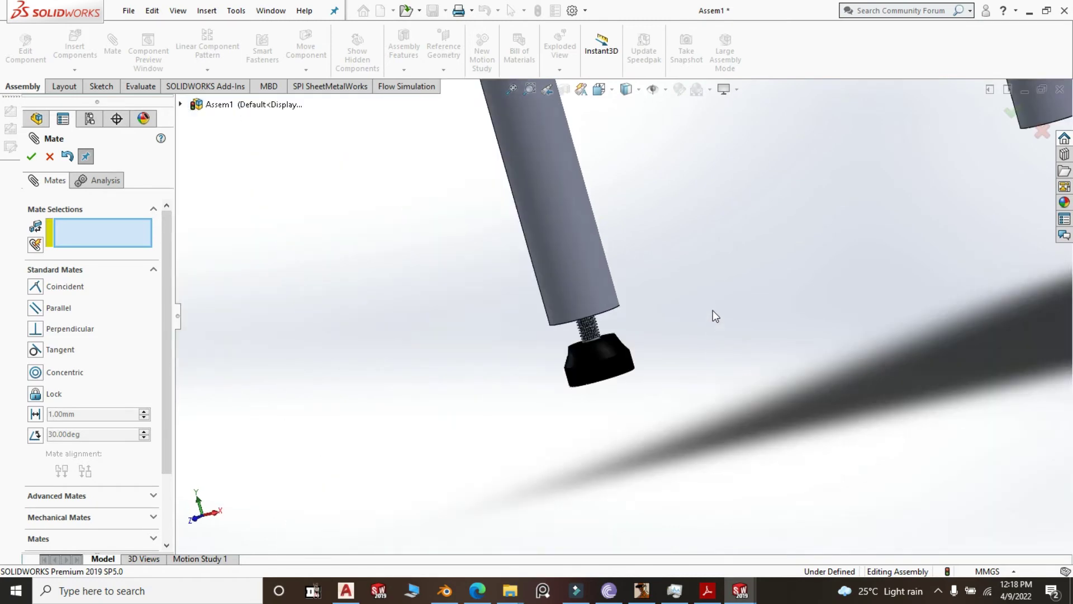
middle_click_drag(716, 315, 649, 366)
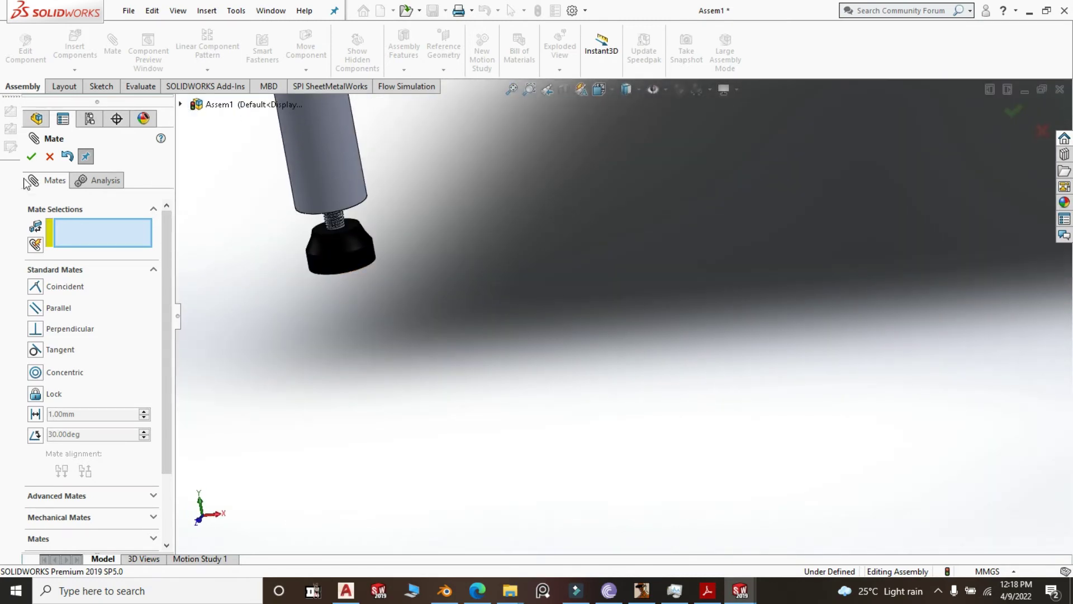
left_click(33, 157)
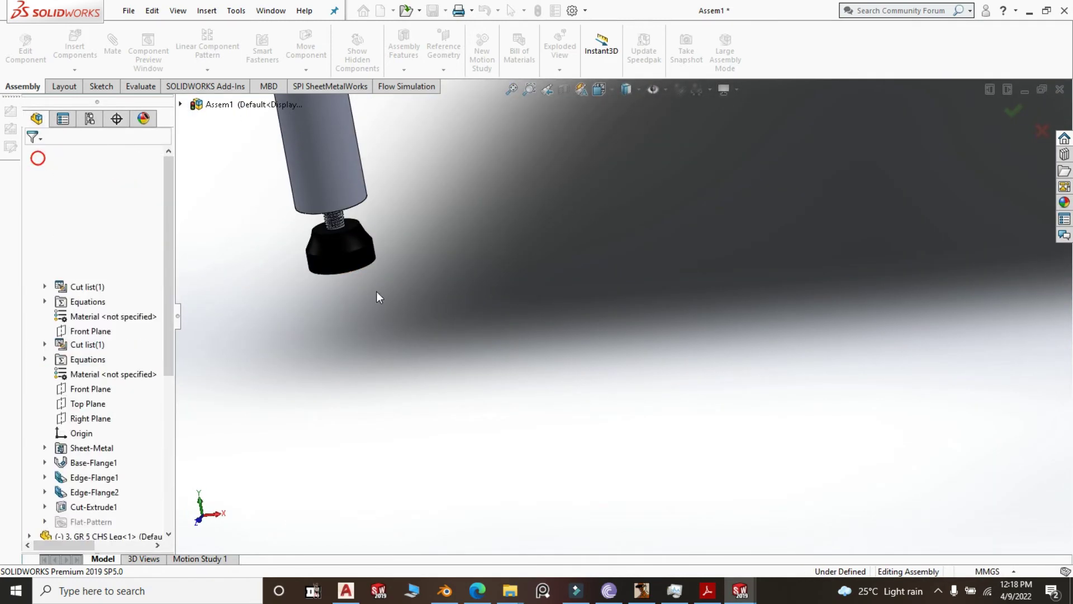
Open the 5. Grommet Body part from the assembly in its own window.
left_click(348, 260)
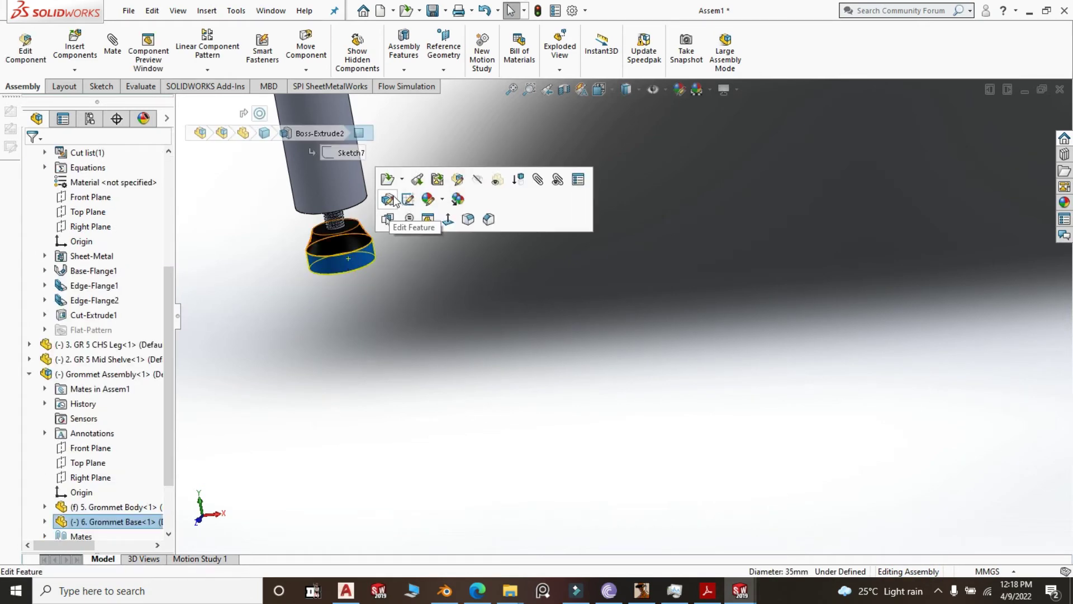
left_click(411, 319)
middle_click_drag(412, 257, 414, 199)
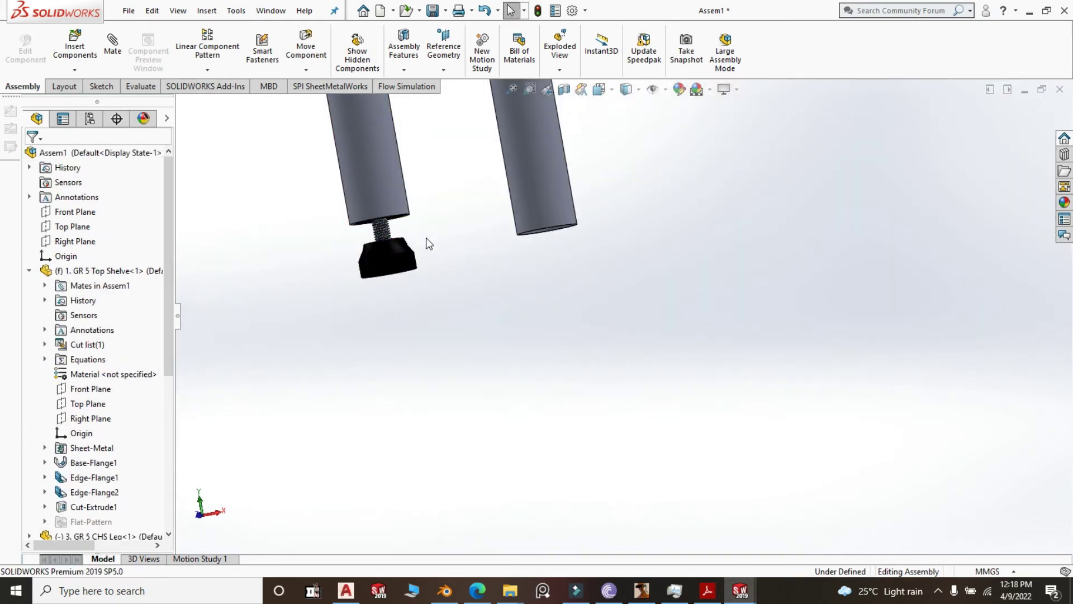
middle_click_drag(426, 237, 423, 179)
scroll(411, 236, "down", 5)
left_click(439, 283)
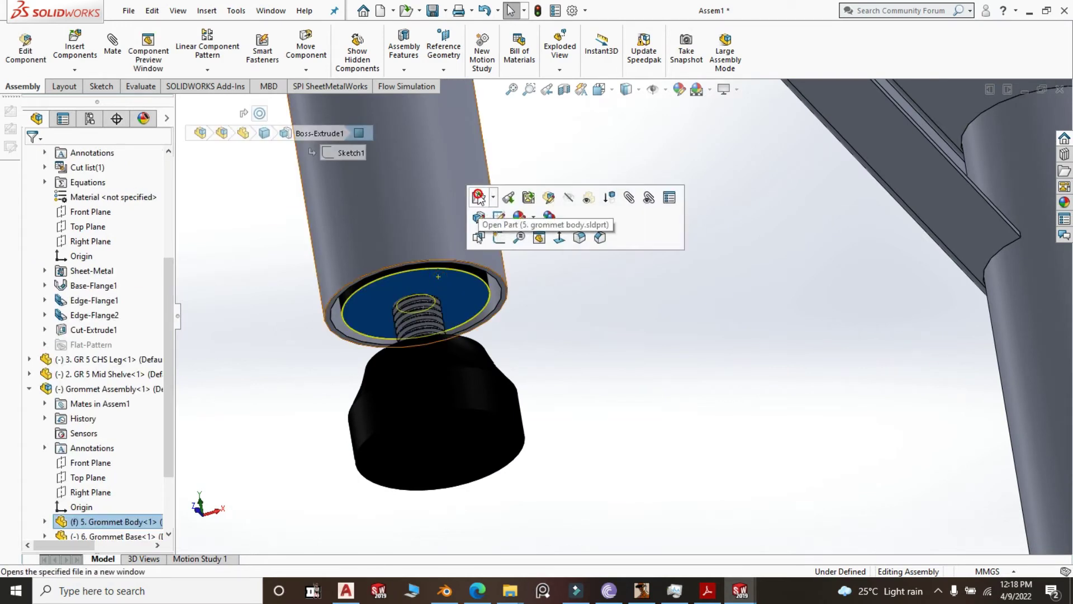
left_click(479, 196)
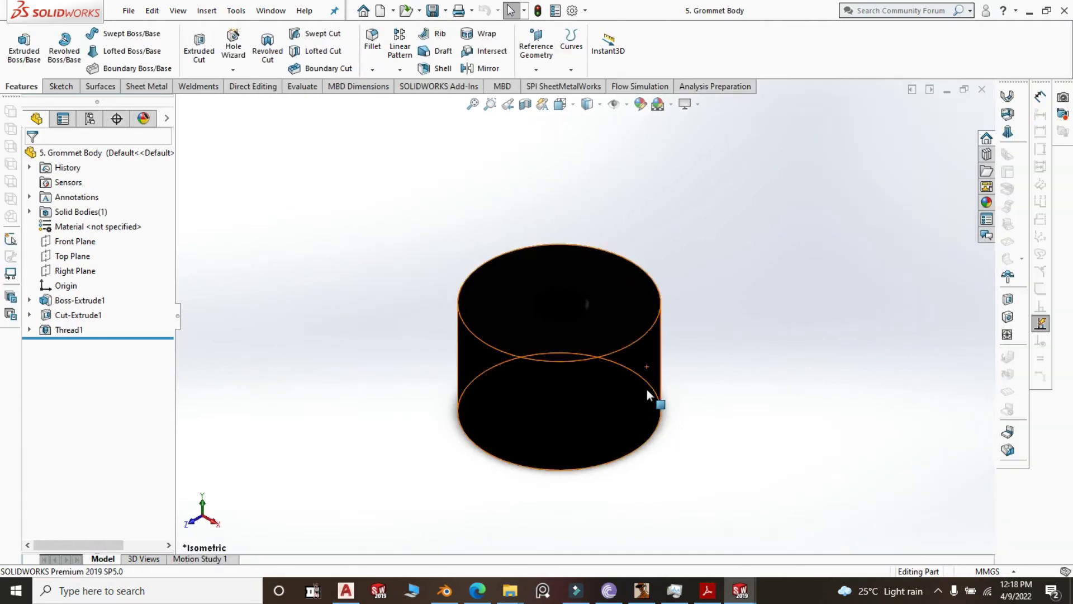
Edit the sketch of the grommet body's outer cylinder and set its circle diameter to 38-2.4 mm.
scroll(663, 436, "down", 2)
left_click(529, 402)
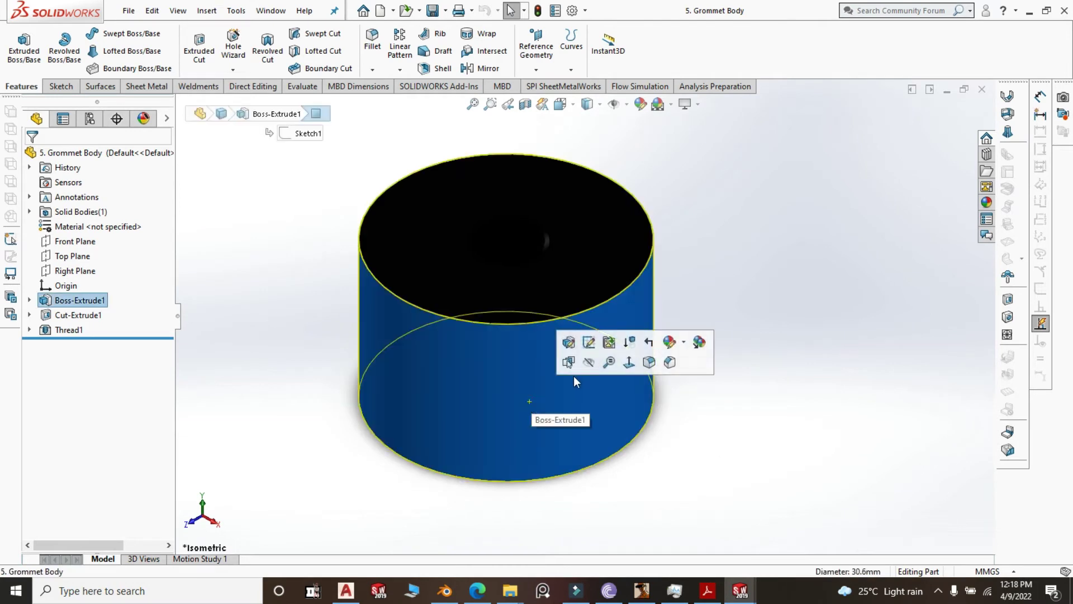
left_click(588, 342)
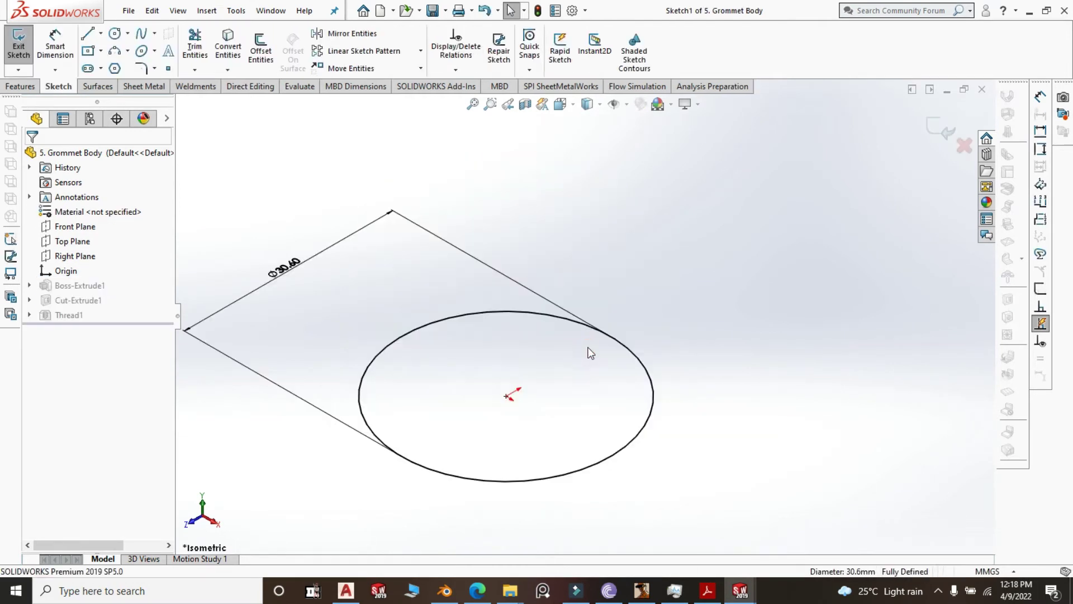
left_click(286, 267)
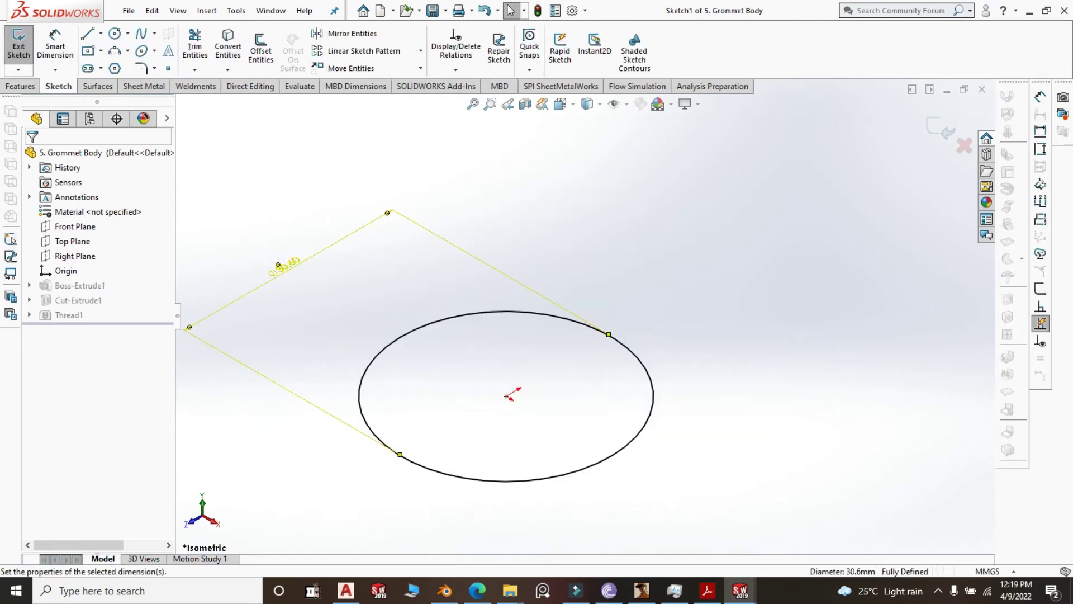
left_click(281, 268)
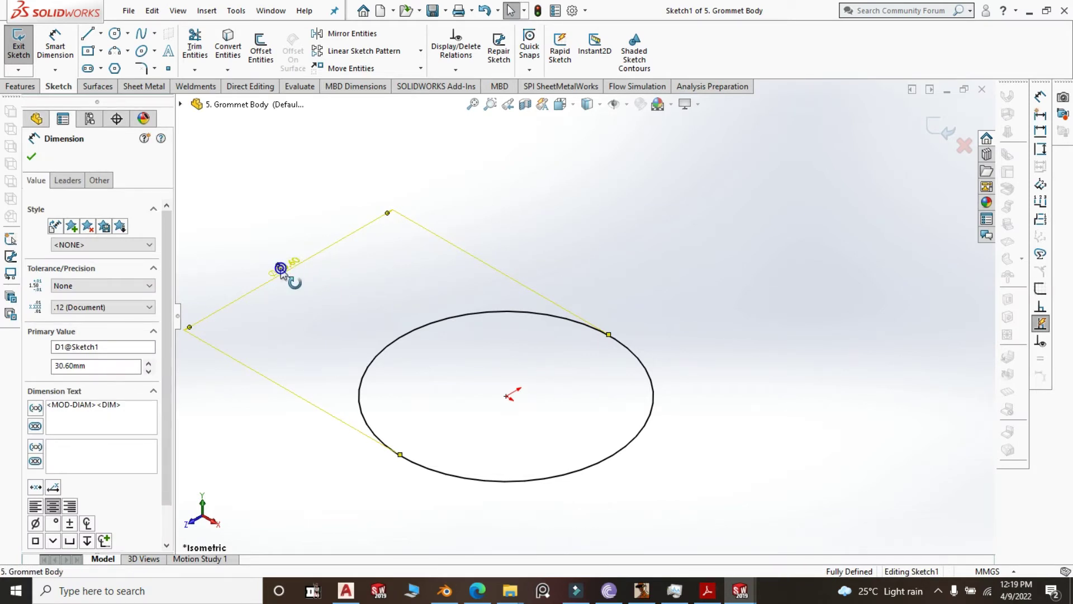
scroll(456, 309, "up", 2)
scroll(457, 310, "up", 3)
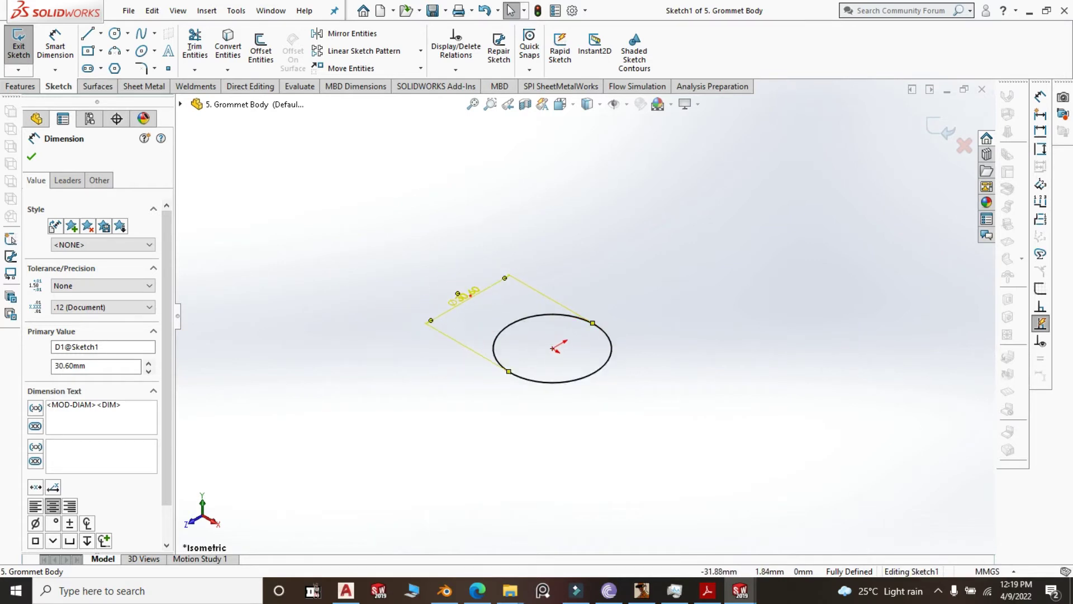
double_click(469, 296)
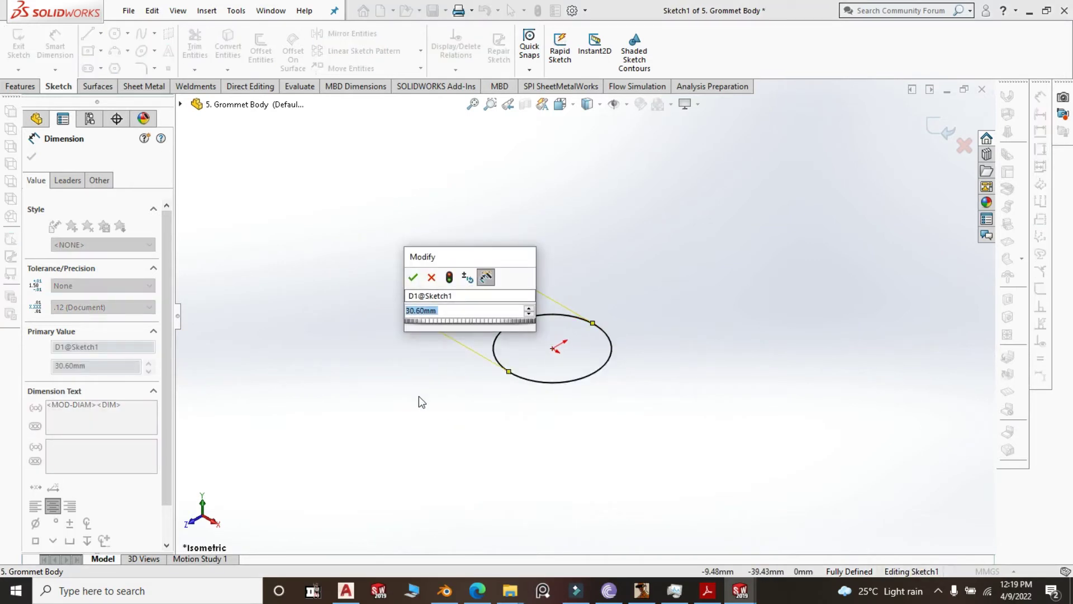
type("38")
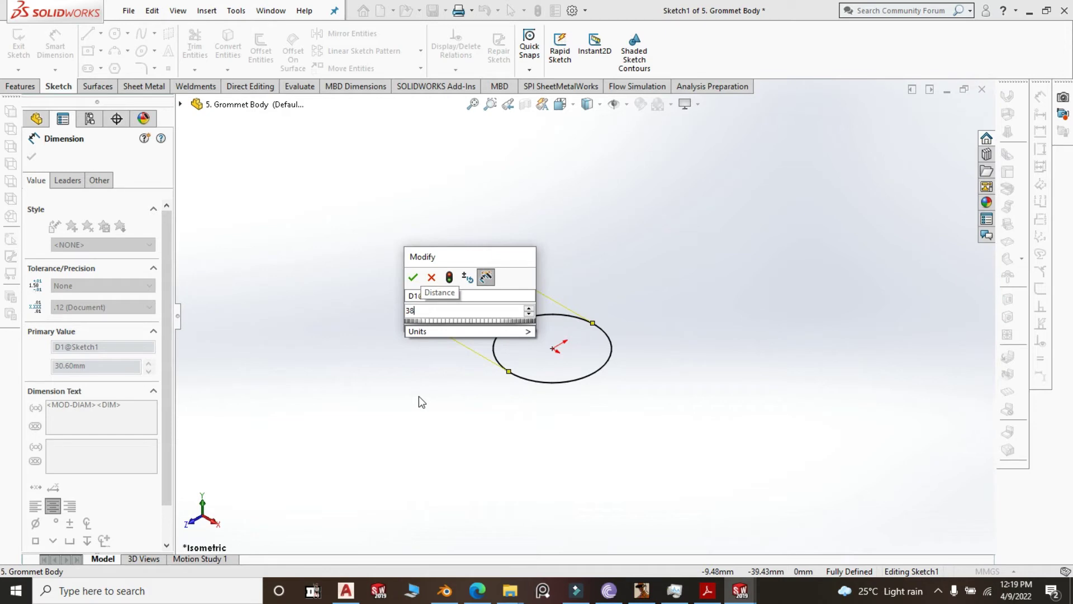
type("-2.4")
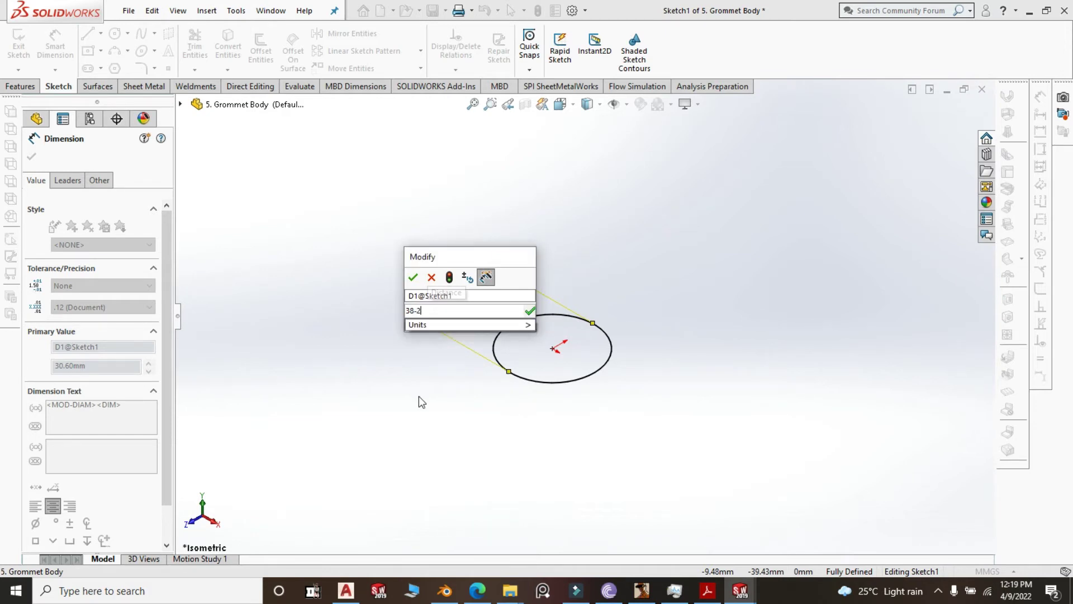
left_click(413, 278)
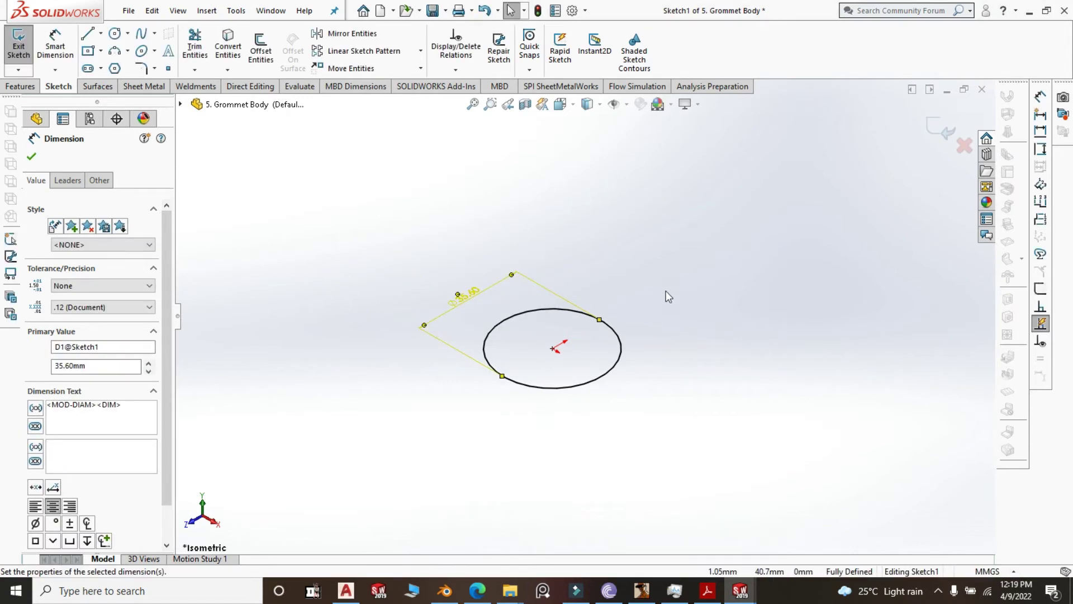
left_click(781, 313)
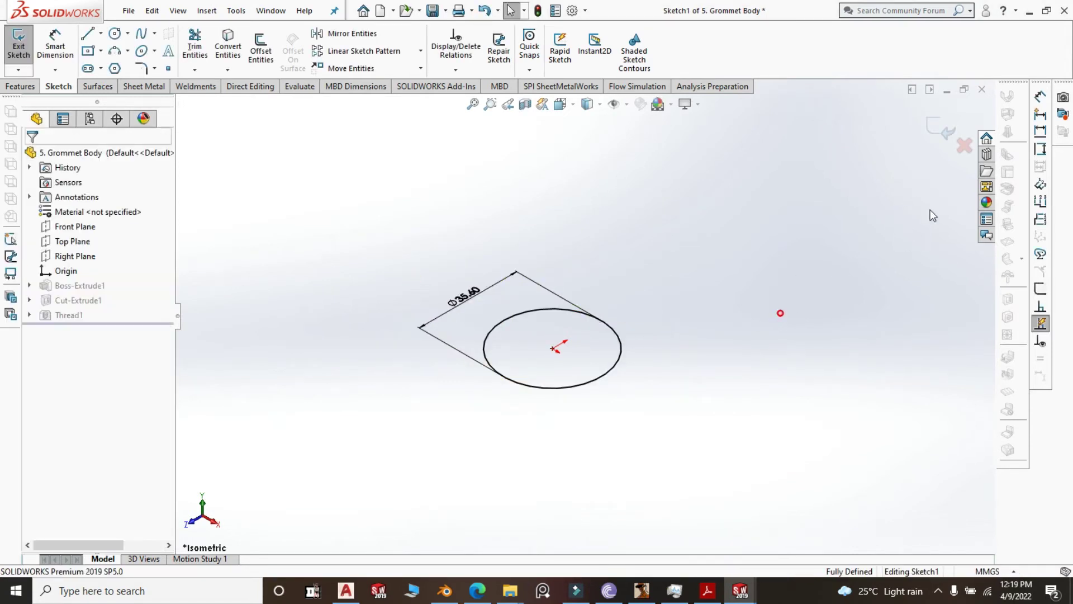
Exit the sketch, then close the grommet body part and rebuild the assembly with the change.
left_click(939, 137)
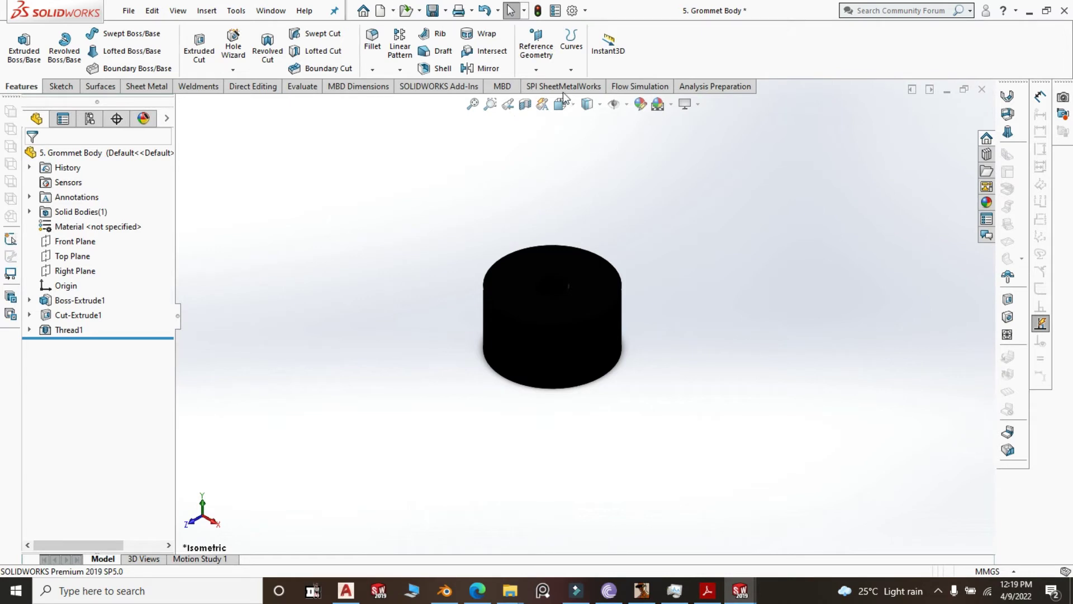
left_click(982, 89)
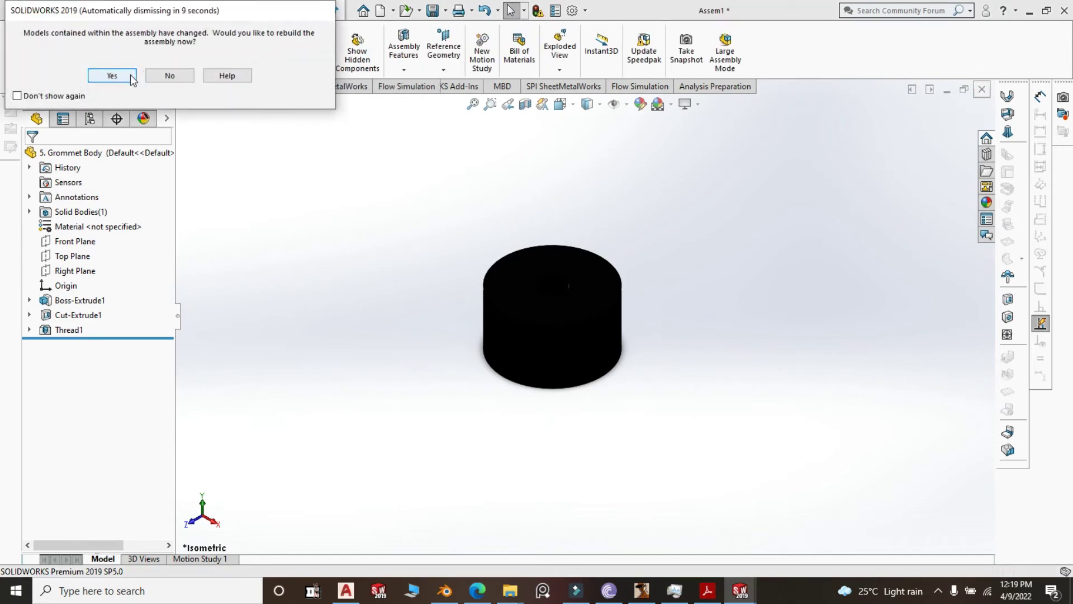
left_click(112, 76)
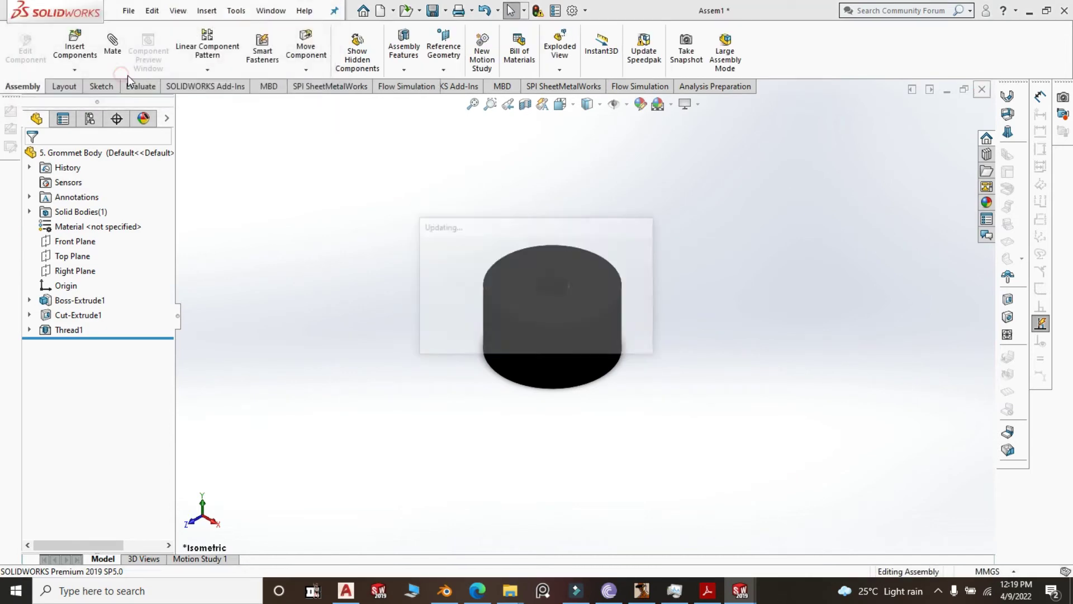
Open the 6. Grommet Base part from the assembly in its own window.
scroll(503, 296, "down", 3)
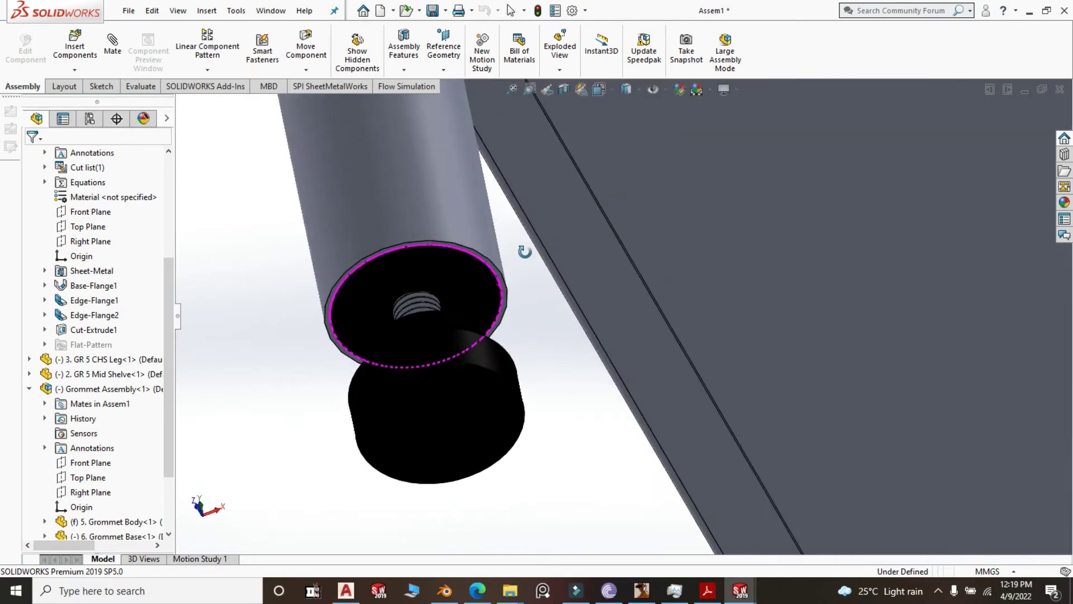
middle_click_drag(565, 323, 597, 400)
scroll(551, 349, "up", 3)
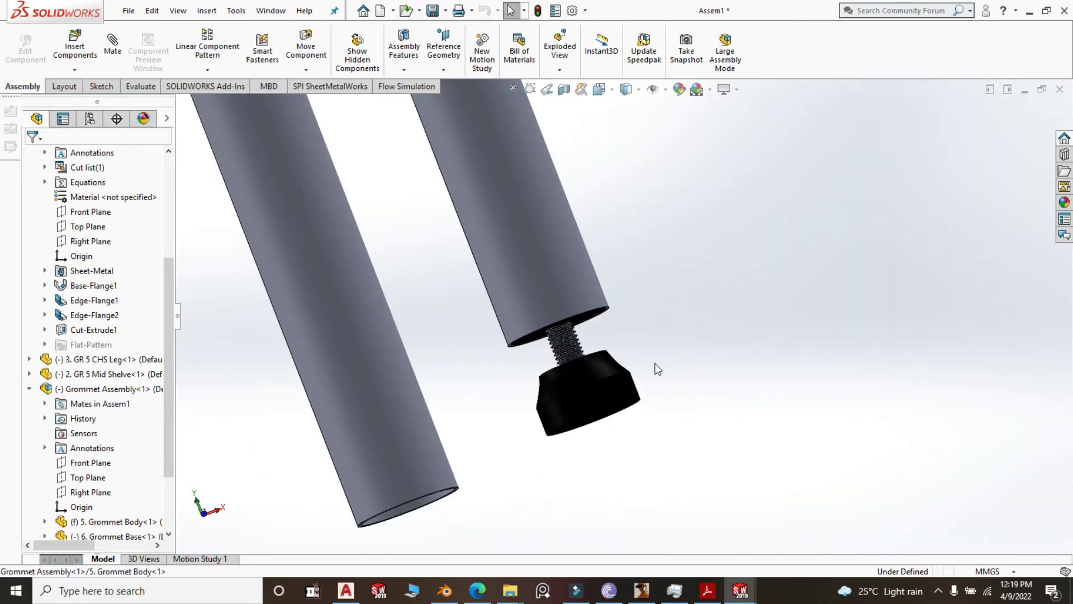
middle_click_drag(657, 369, 642, 427)
left_click(597, 400)
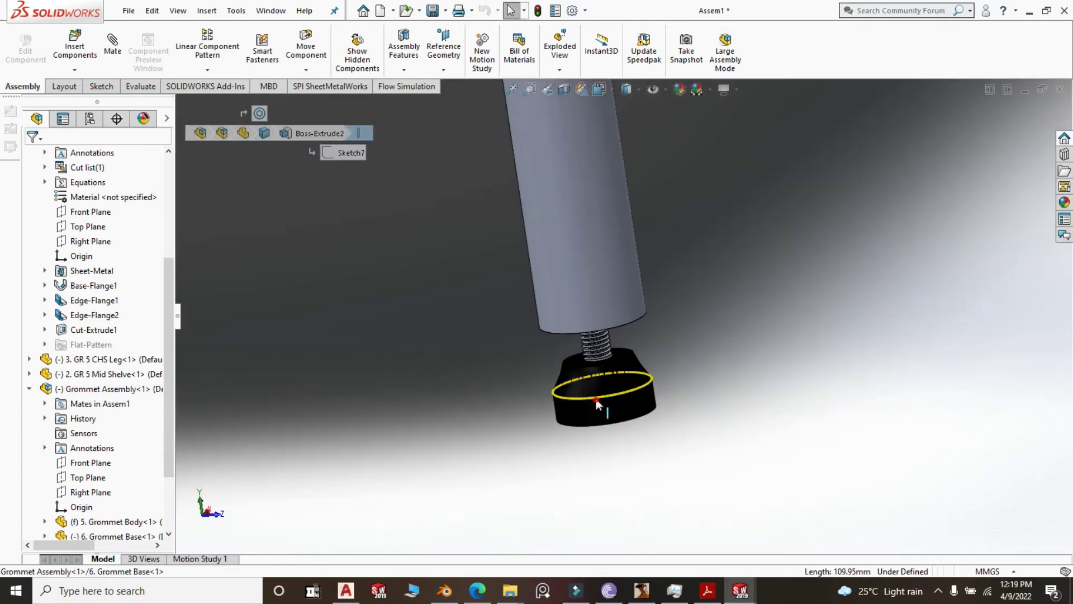
left_click(632, 321)
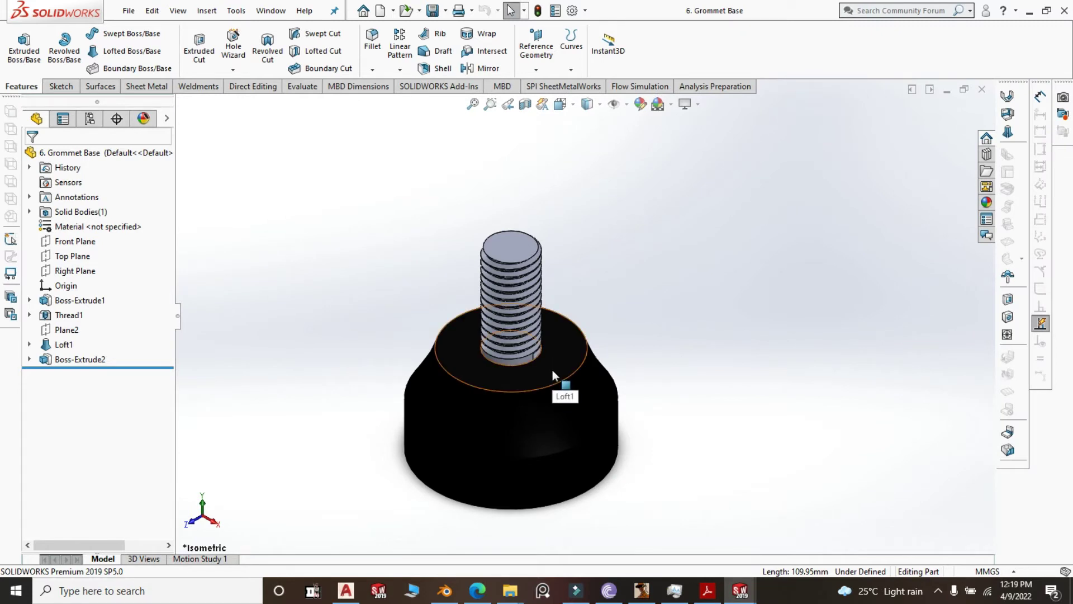
middle_click_drag(632, 465, 593, 480)
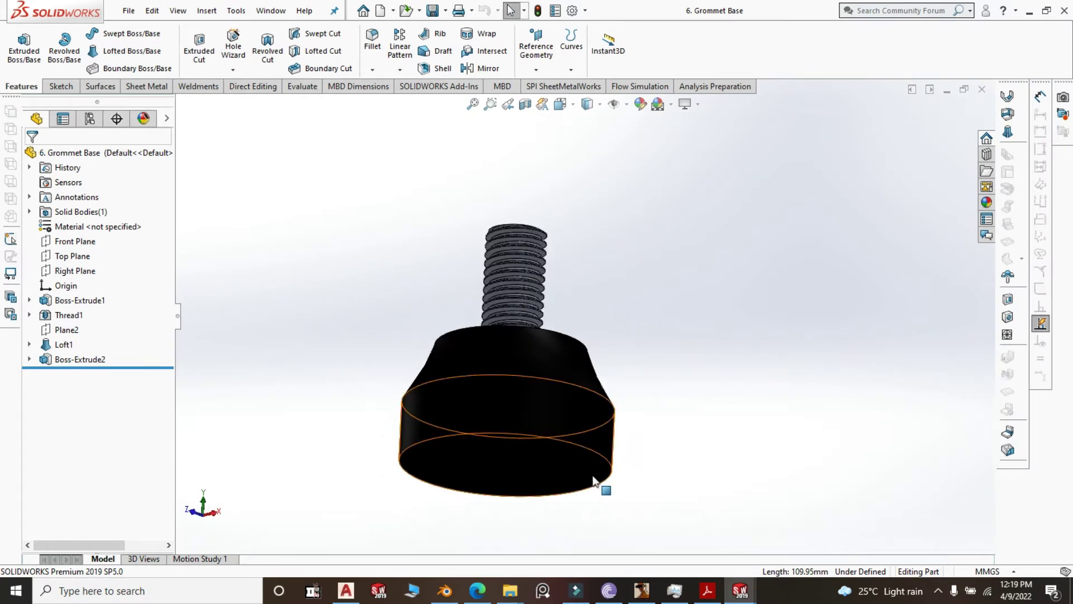
left_click(560, 470)
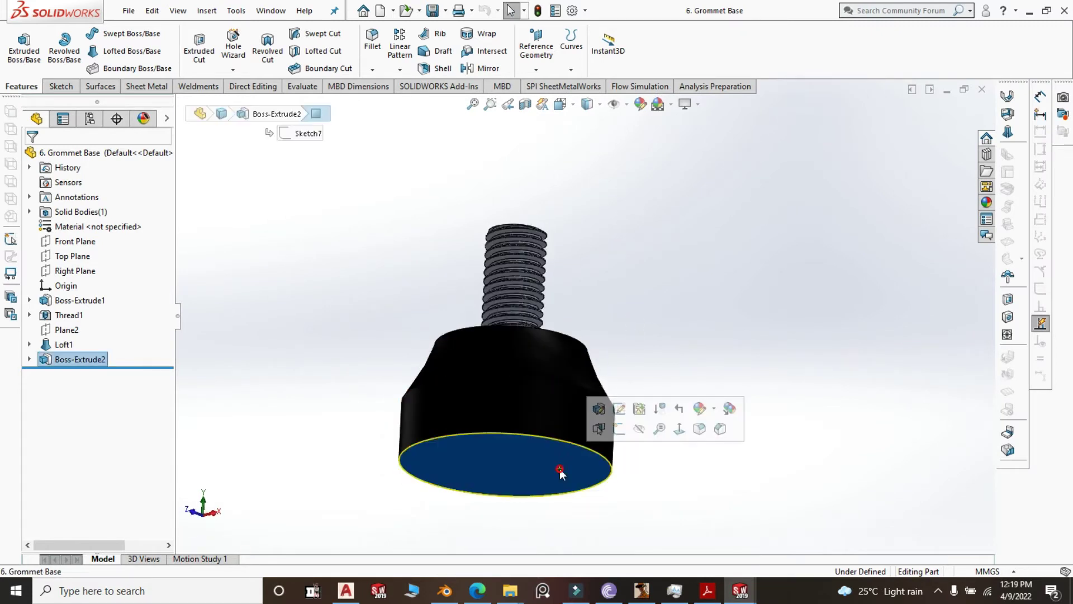
left_click(619, 409)
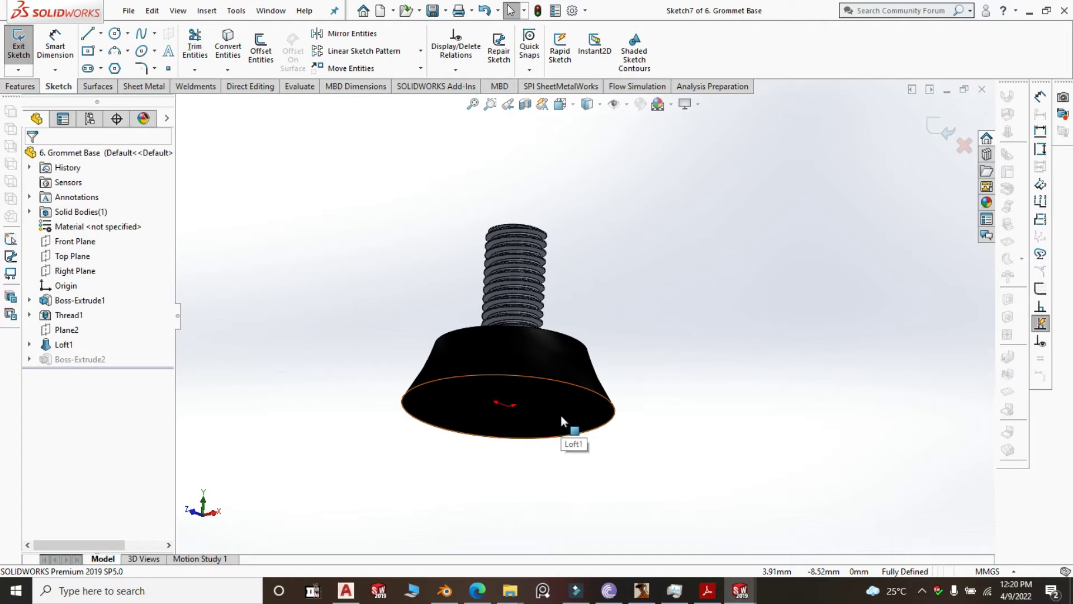
left_click(964, 145)
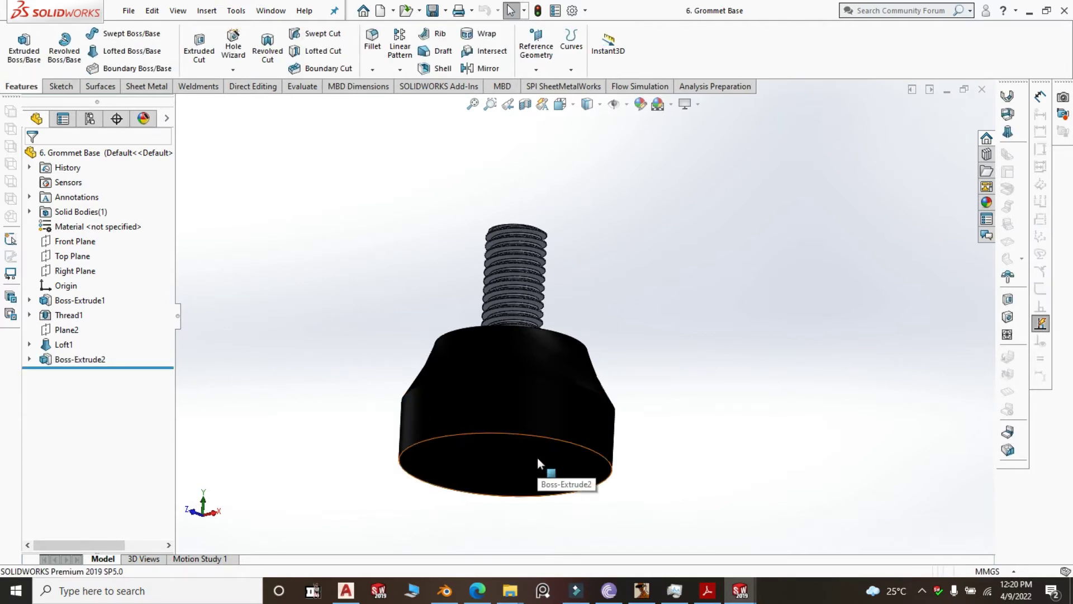
Try to add a diameter dimension to the circle in the sketch of the grommet base's bottom extrusion, then discard the sketch changes.
left_click(538, 459)
left_click(597, 398)
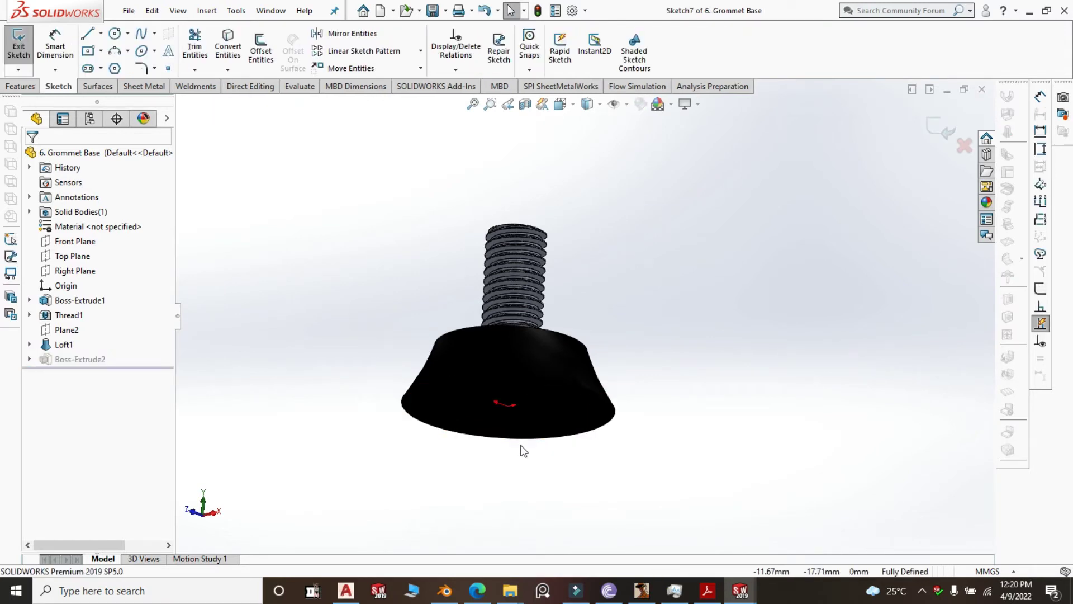
left_click(47, 45)
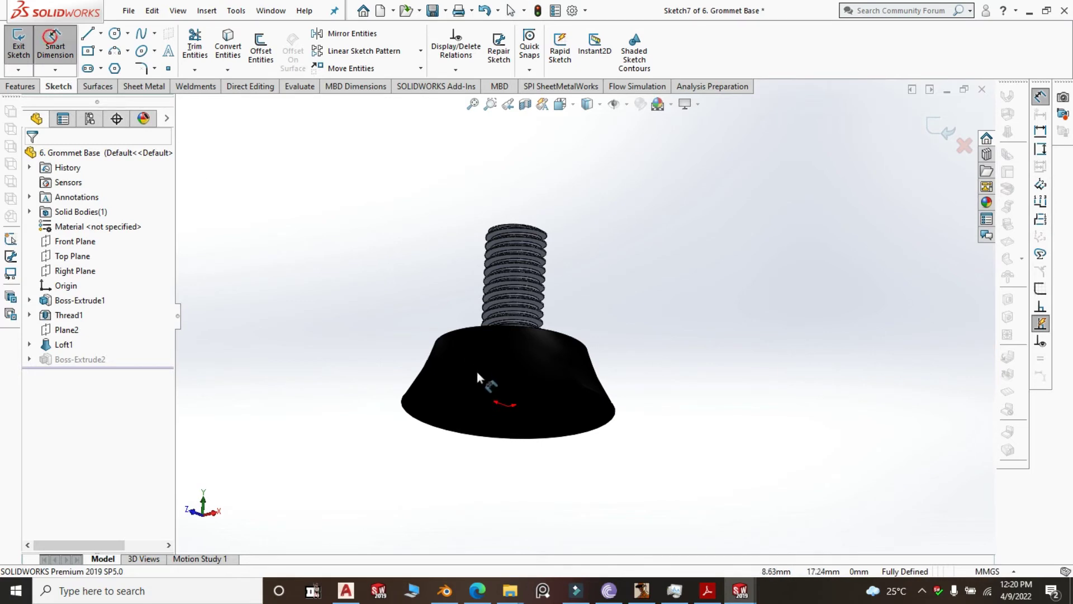
key("ctrl+8")
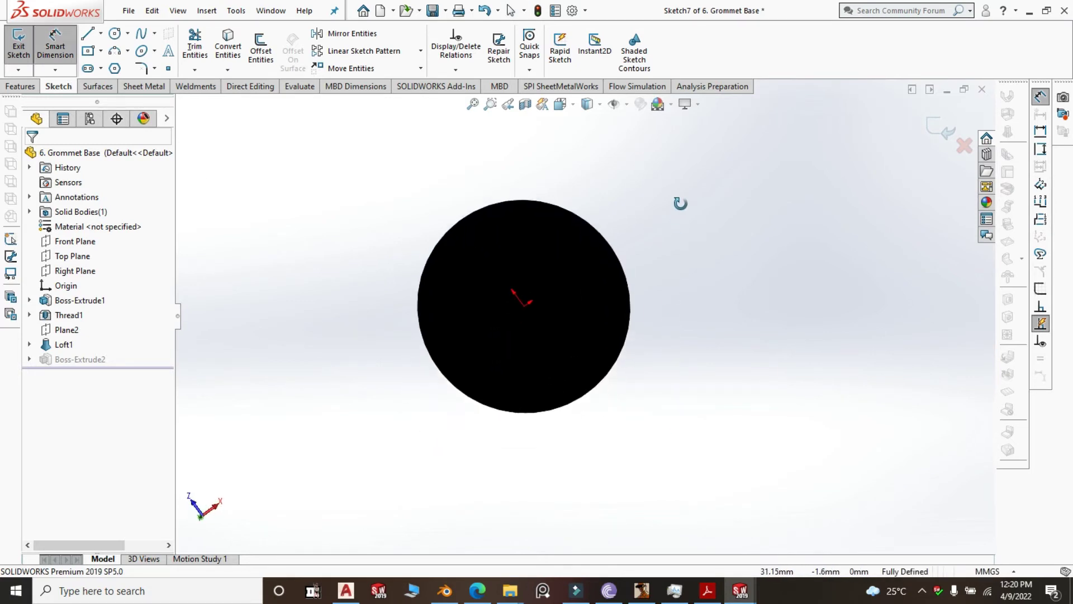
left_click(617, 250)
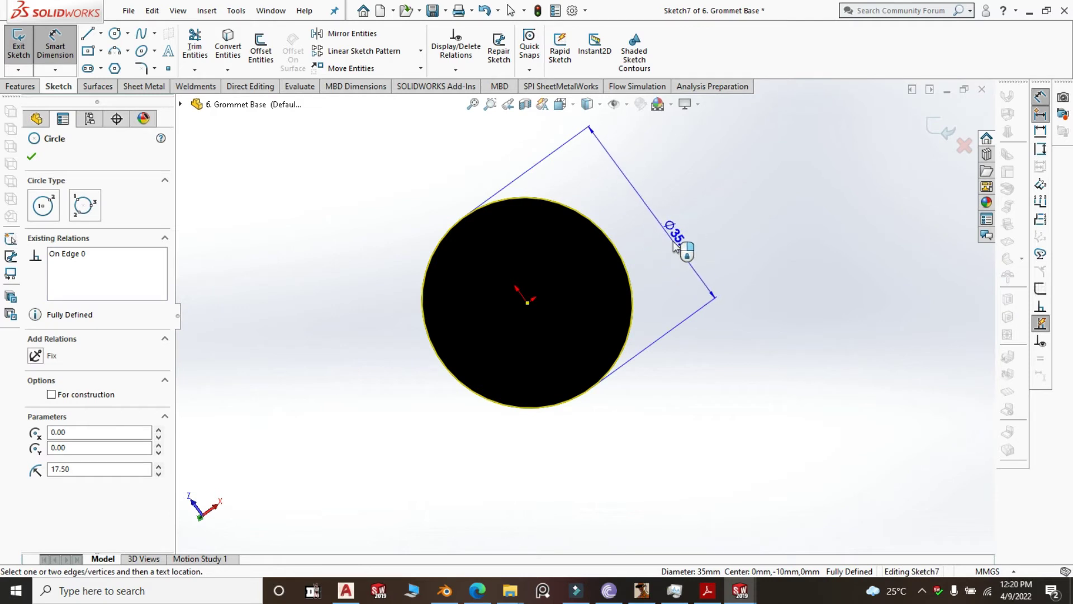
left_click(675, 246)
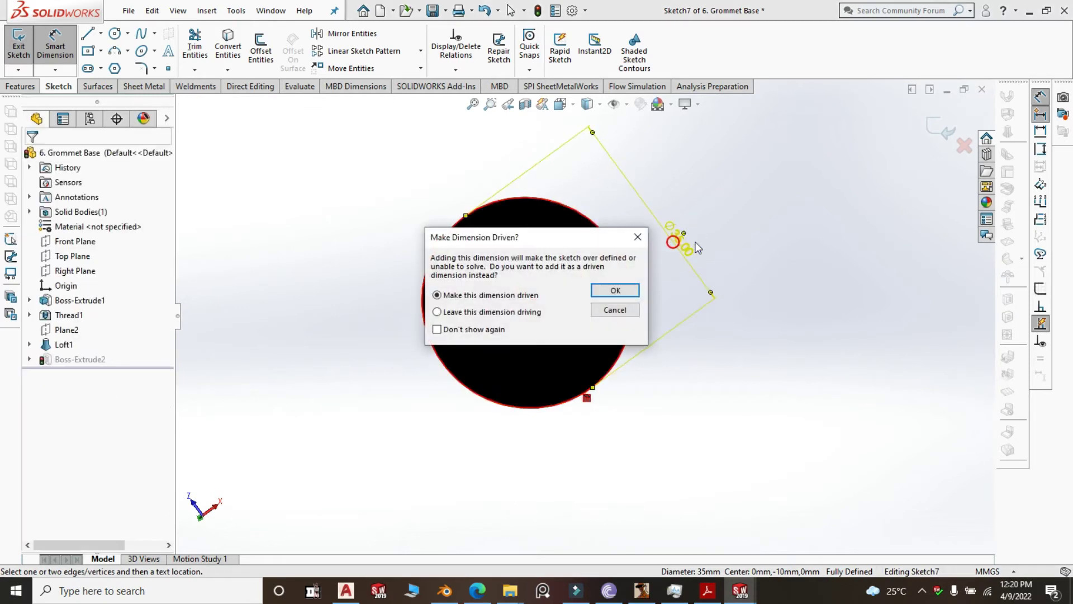
left_click(631, 239)
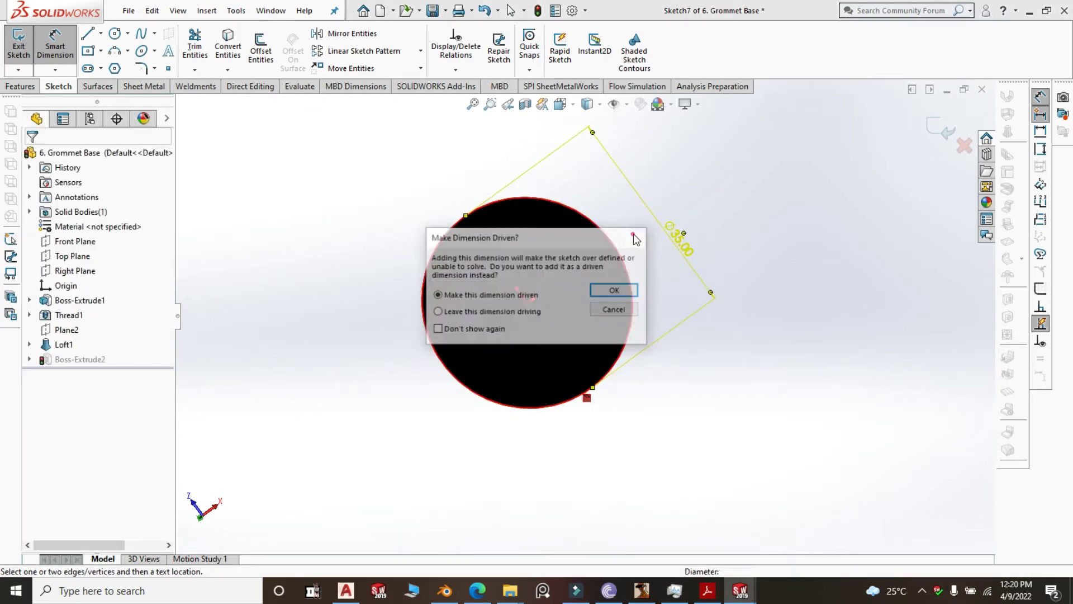
left_click(964, 145)
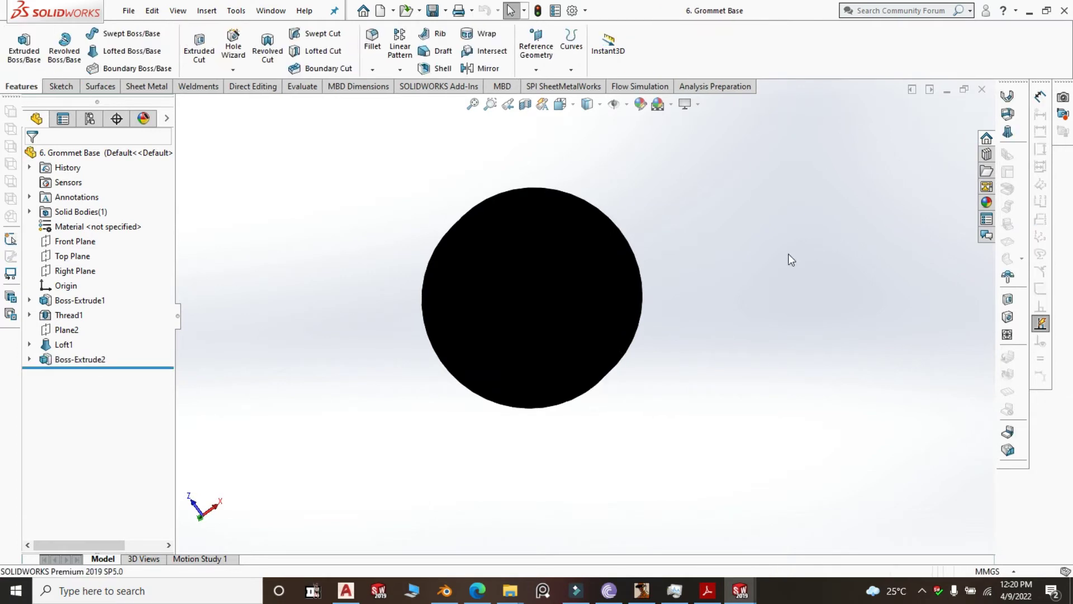
Close the grommet base part and rebuild the assembly.
left_click(982, 90)
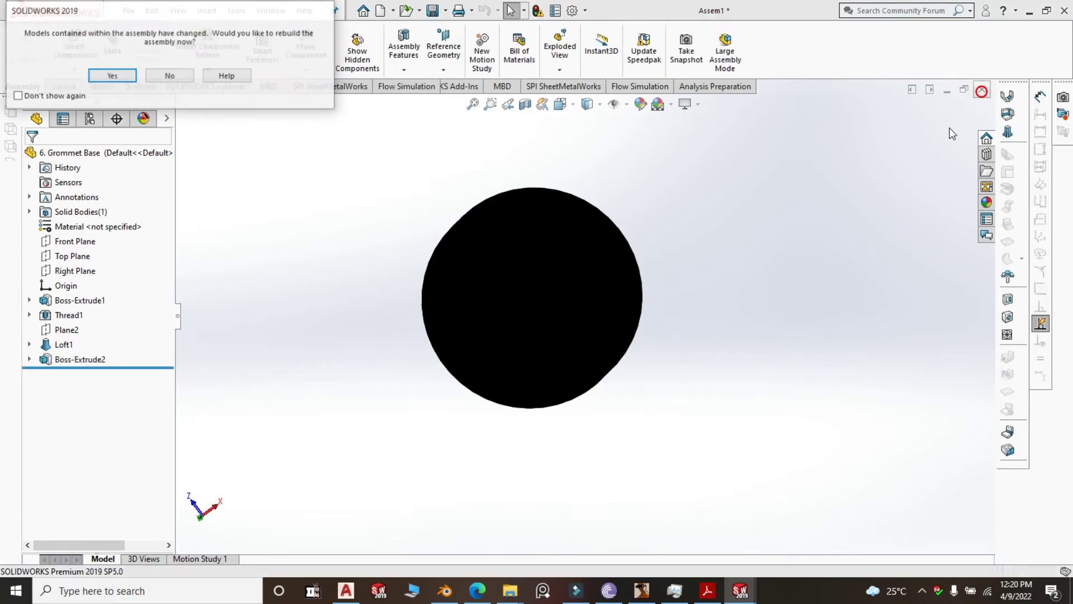
left_click(112, 75)
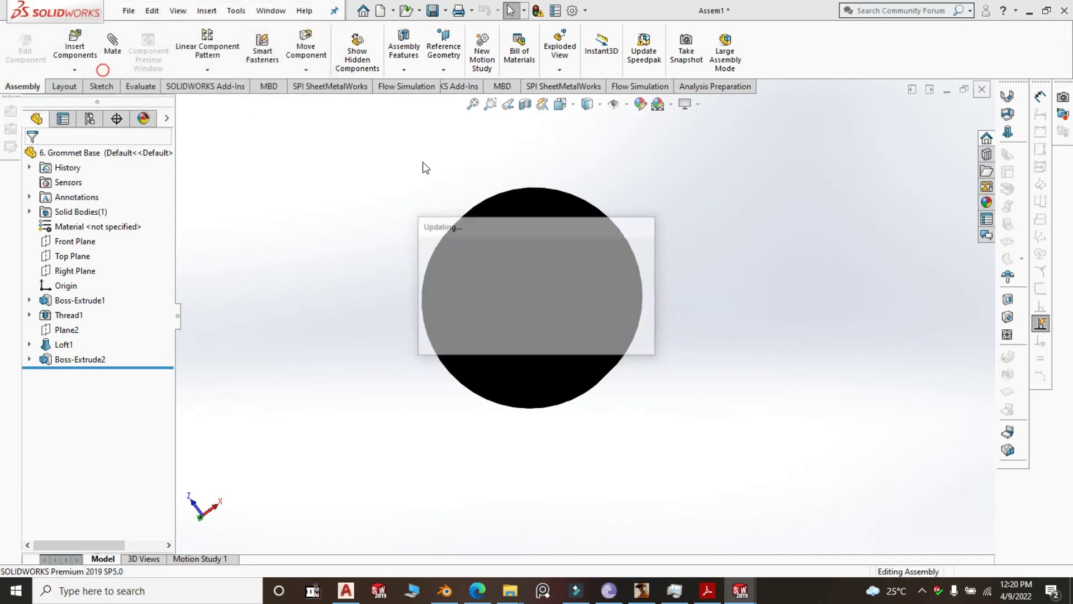
Examine the grommet foot on the front-left leg and the remaining bare legs of the whole rack.
scroll(576, 286, "up", 3)
scroll(508, 279, "up", 7)
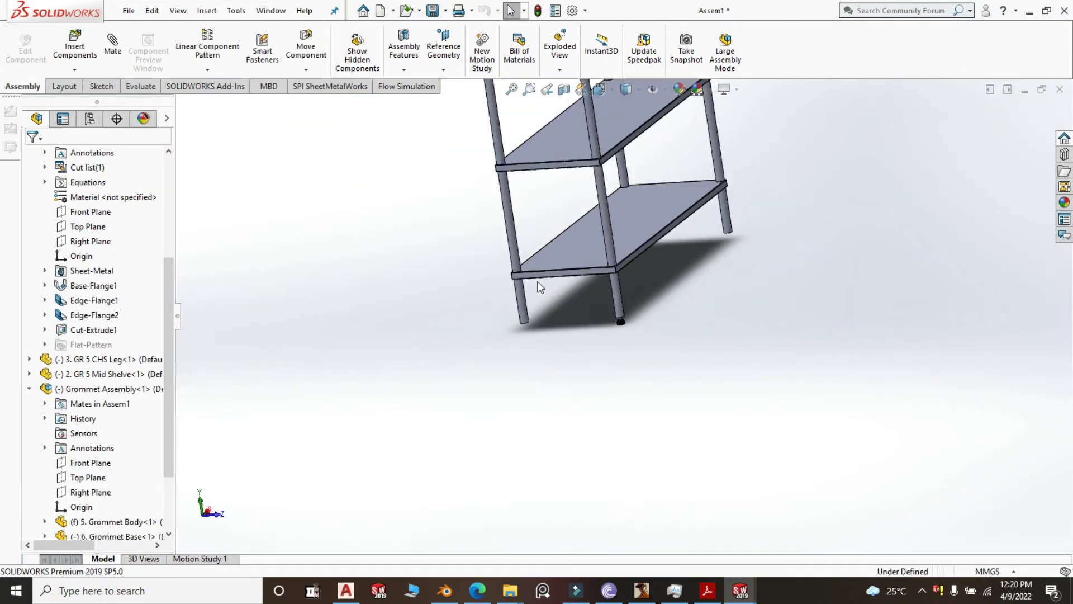
middle_click_drag(538, 283, 628, 381)
scroll(631, 325, "down", 5)
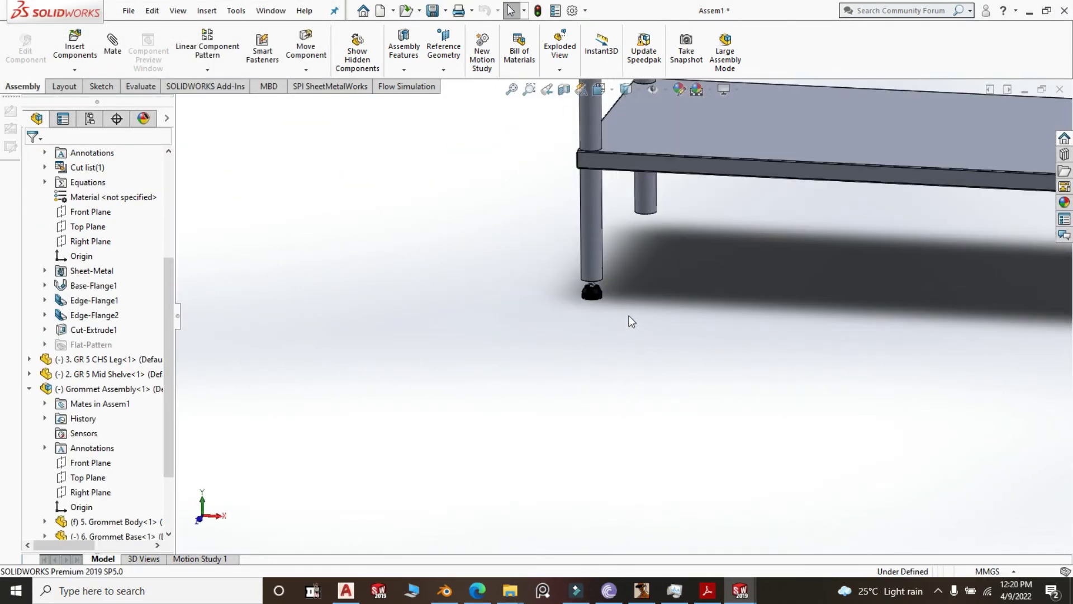
scroll(473, 305, "up", 1)
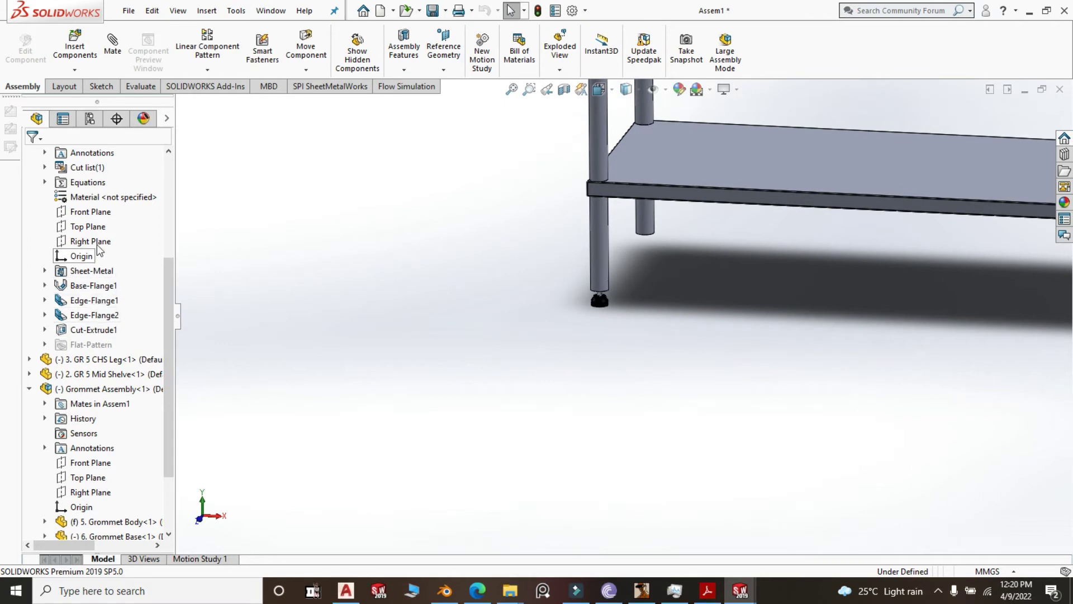
scroll(106, 269, "up", 4)
scroll(335, 342, "up", 5)
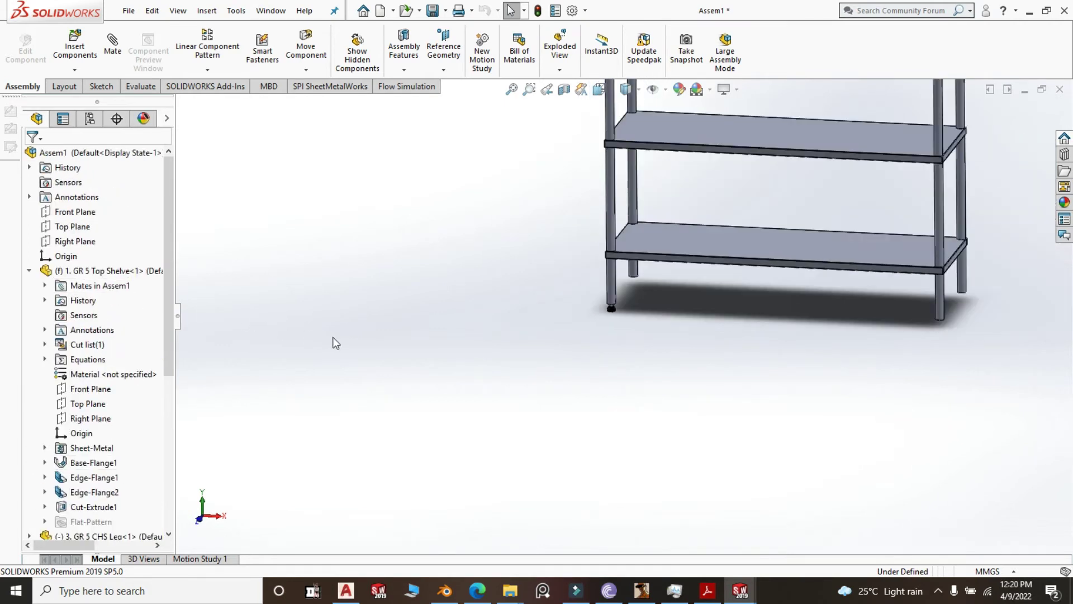
middle_click_drag(522, 392, 603, 417)
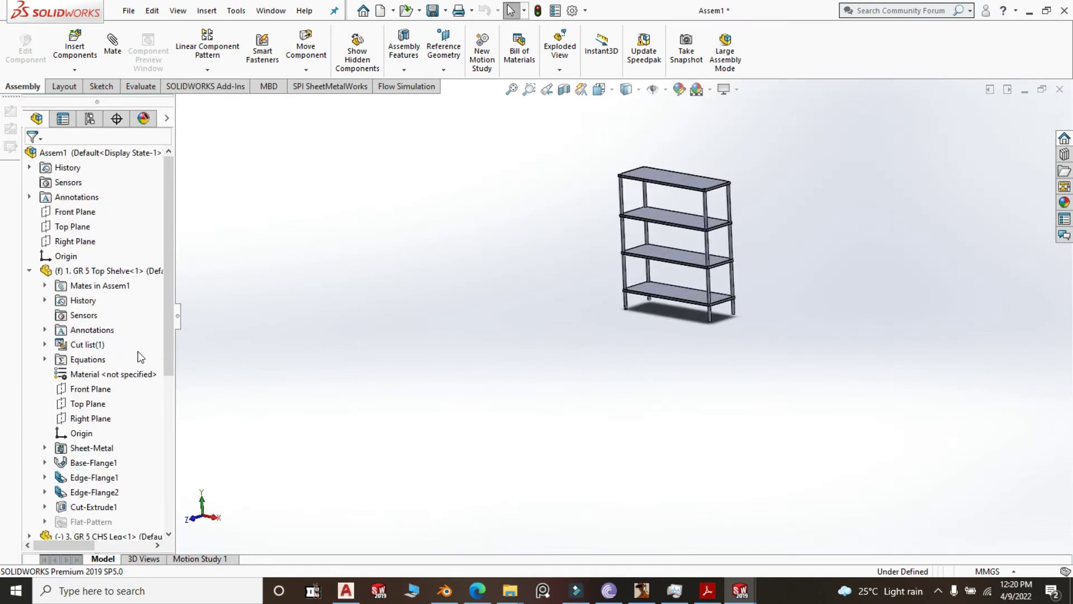
Mirror the grommet assembly on the front-left leg about the top shelf's Right Plane.
left_click(114, 423)
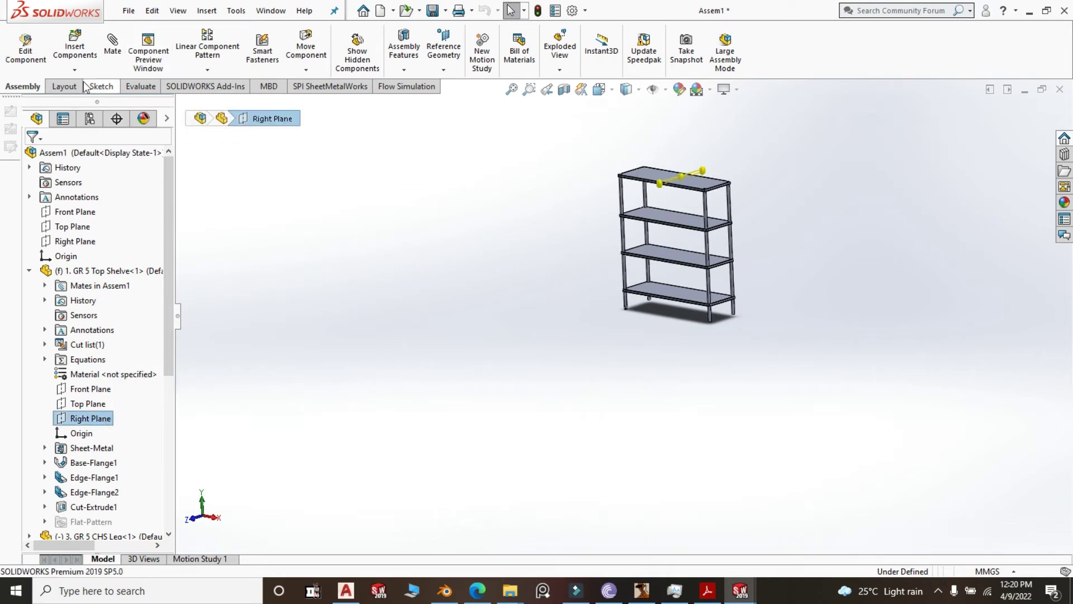
left_click(208, 74)
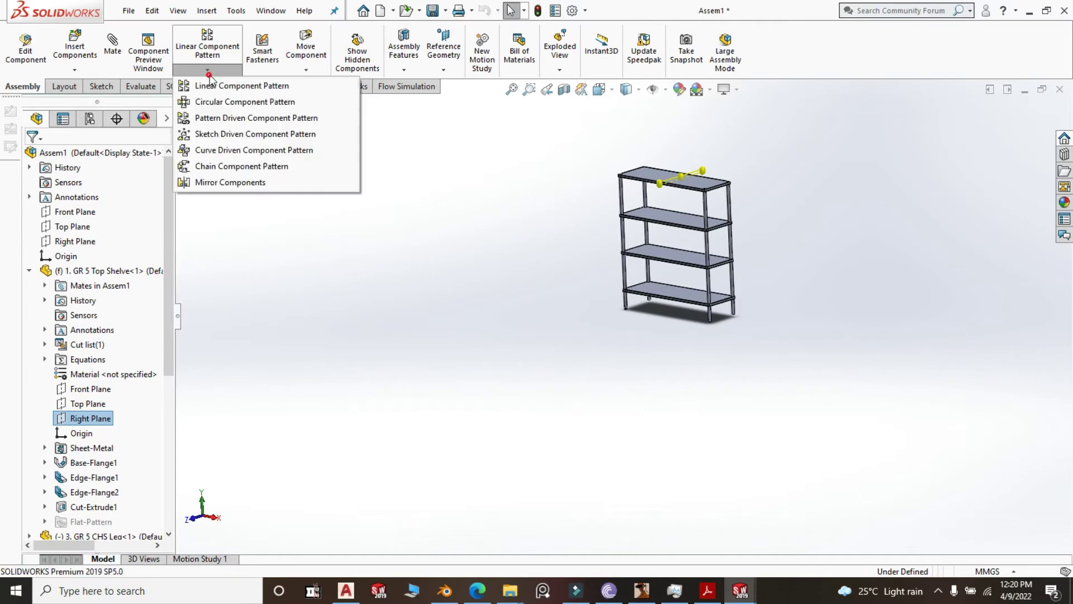
left_click(253, 184)
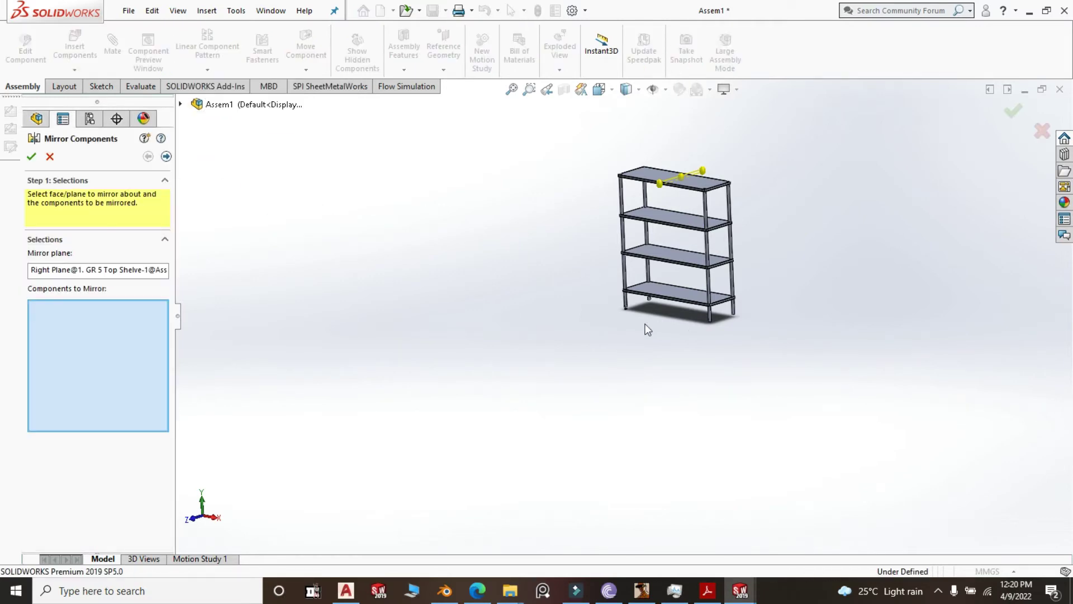
scroll(647, 329, "down", 10)
left_click(501, 272)
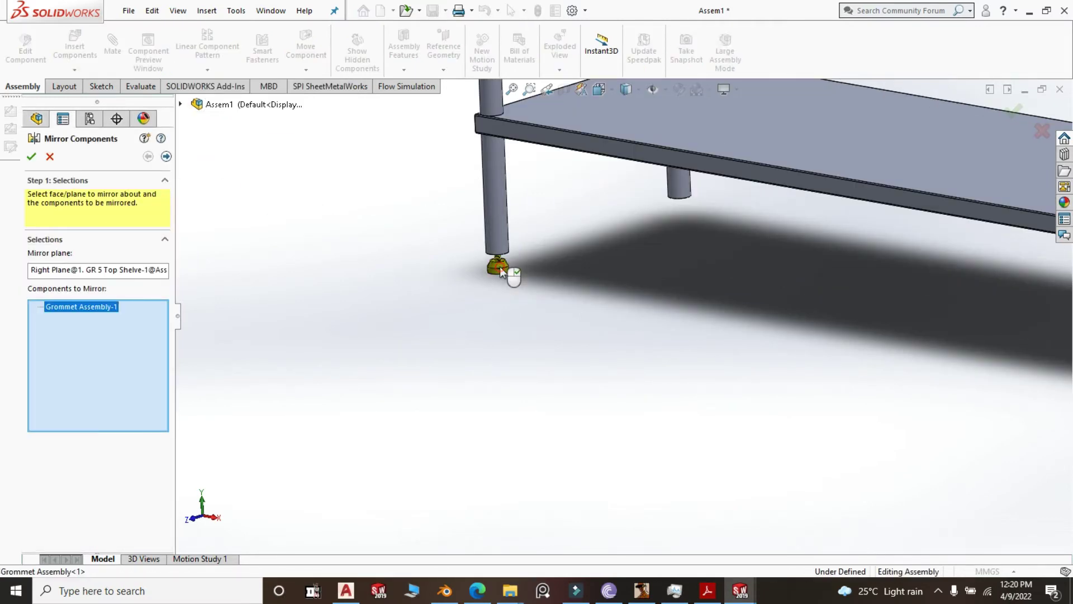
right_click(502, 272)
Mirror both front grommet assemblies about the top shelf's Front Plane onto the back legs.
scroll(393, 301, "up", 5)
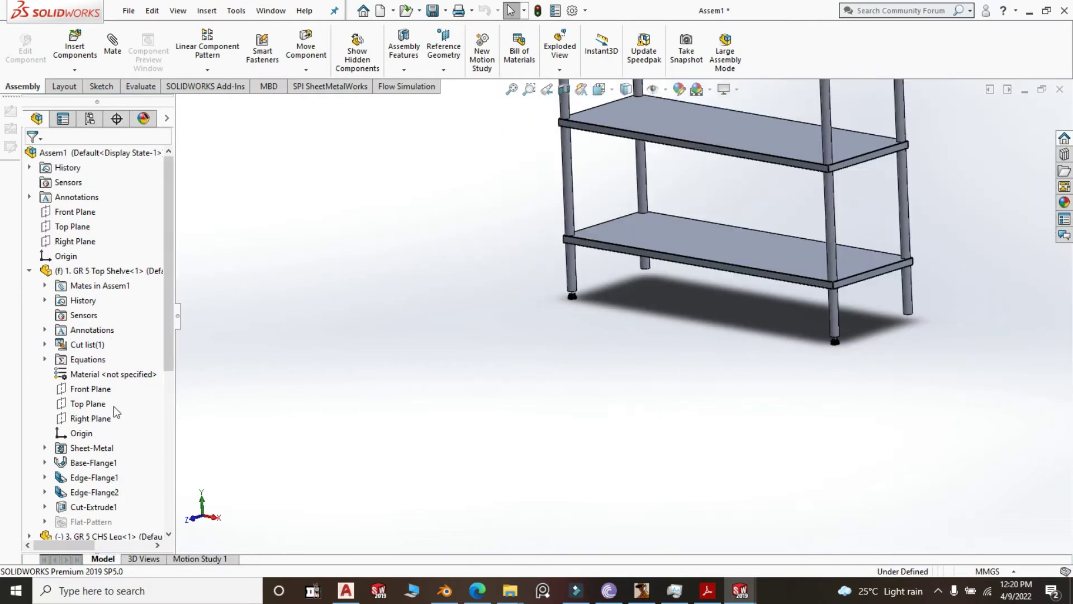
left_click(106, 390)
scroll(307, 412, "up", 5)
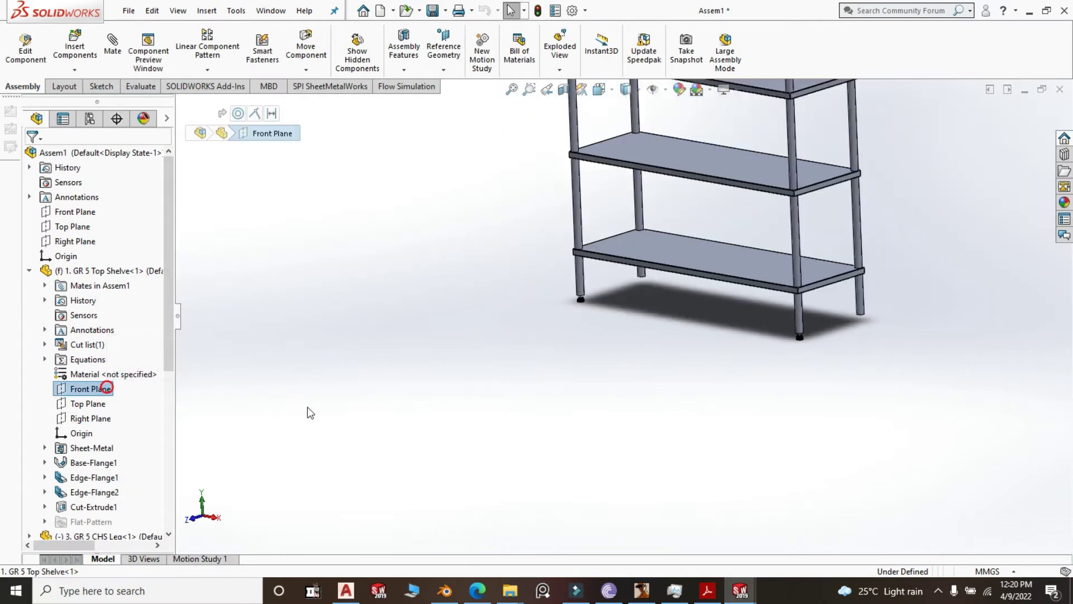
left_click(208, 69)
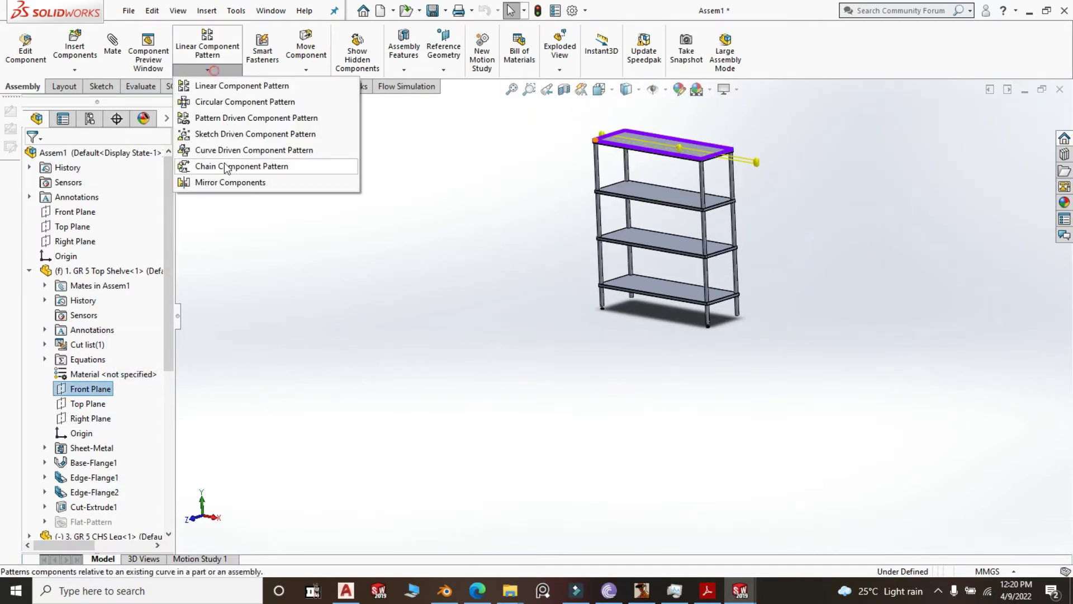
left_click(221, 180)
scroll(559, 267, "down", 8)
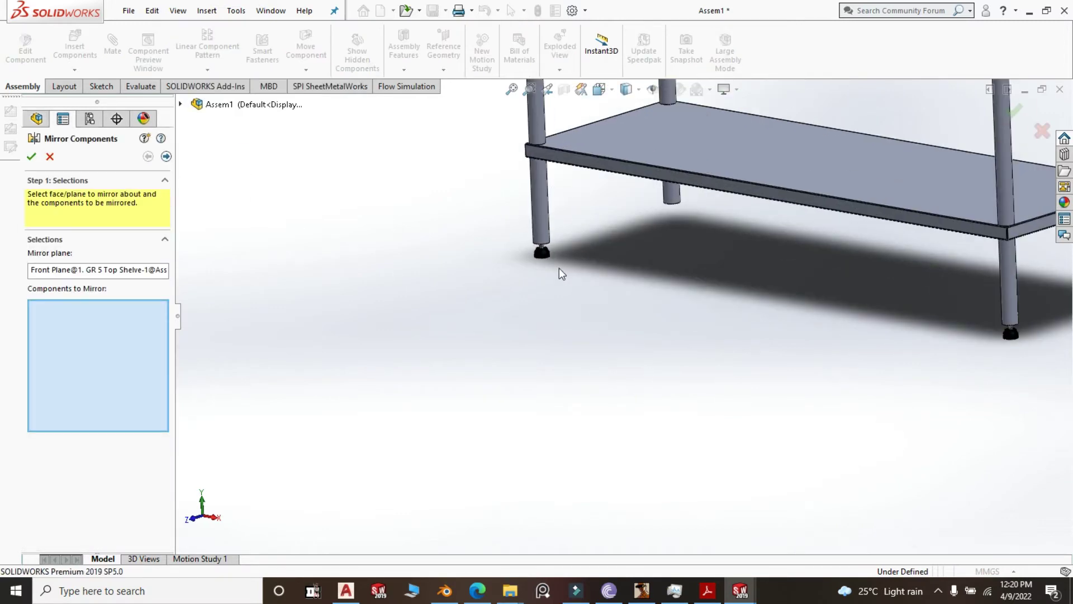
left_click(547, 256)
scroll(456, 260, "up", 8)
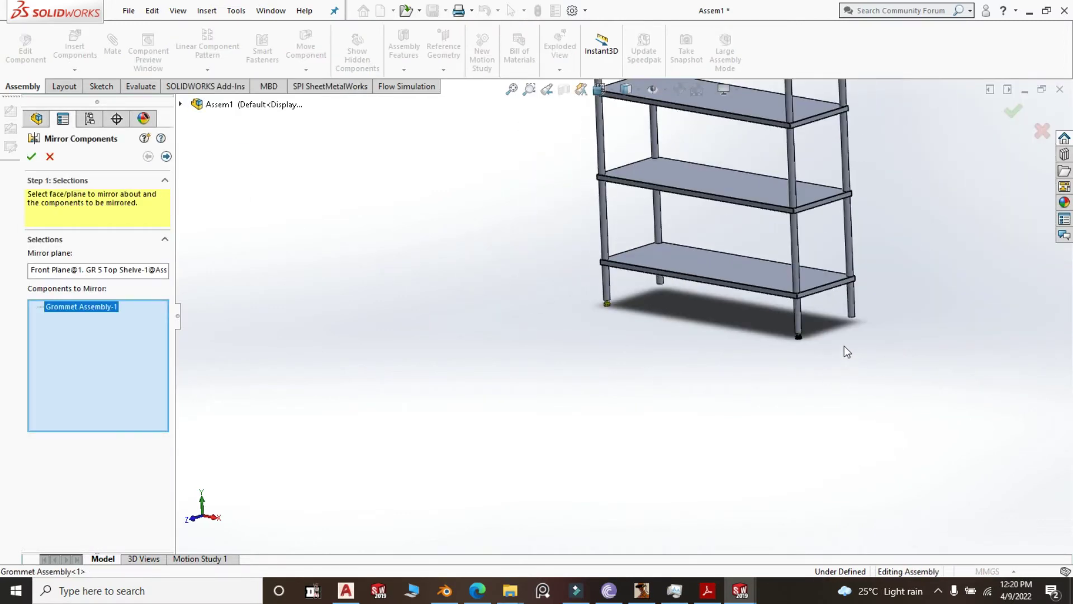
scroll(629, 316, "down", 5)
left_click(643, 317)
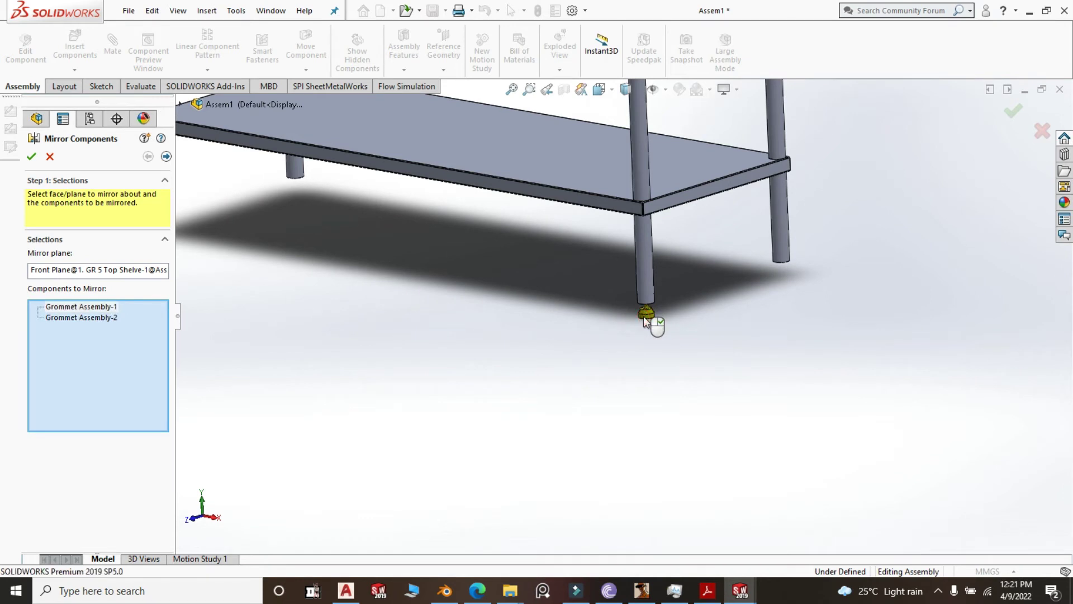
key("Return")
Examine the whole shelf rack and the grommet feet on its four legs from several angles.
scroll(646, 318, "up", 5)
scroll(651, 392, "up", 4)
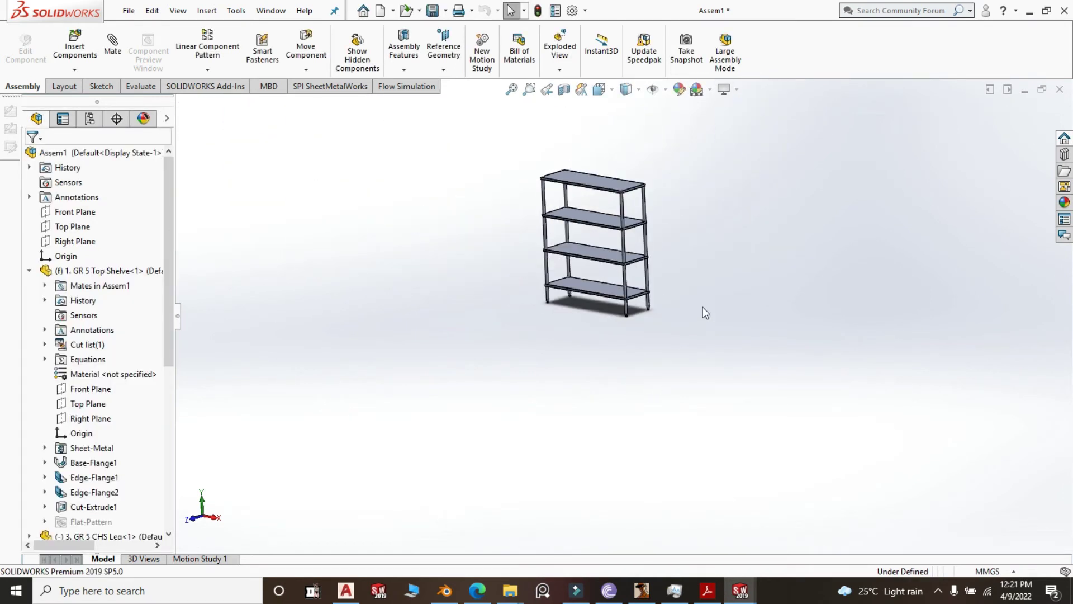
middle_click_drag(729, 311, 768, 319)
scroll(685, 211, "up", 4)
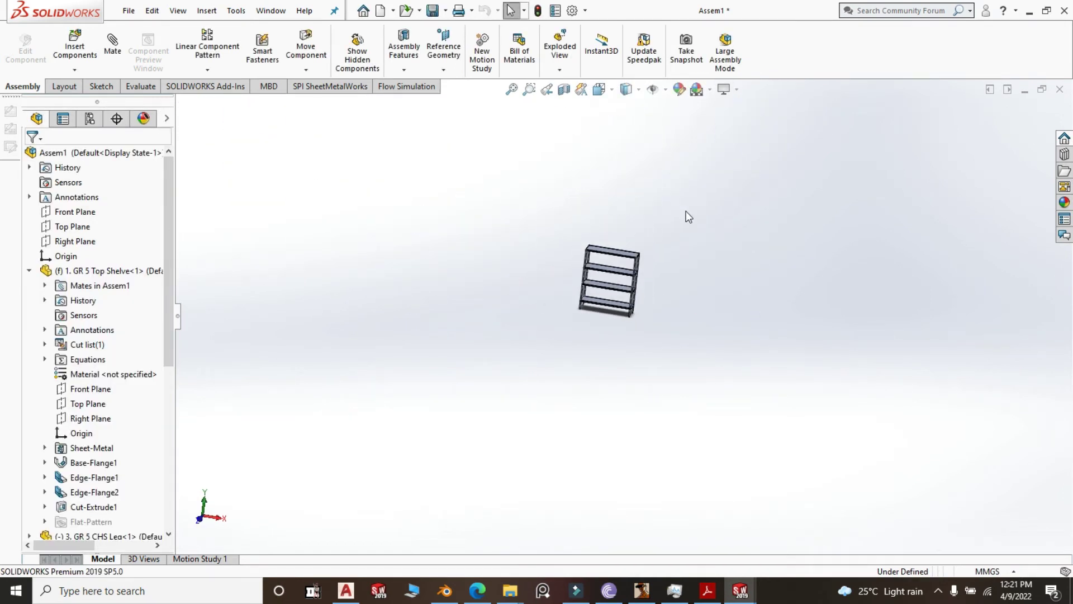
scroll(680, 240, "down", 5)
scroll(673, 365, "up", 1)
middle_click_drag(673, 366, 652, 347)
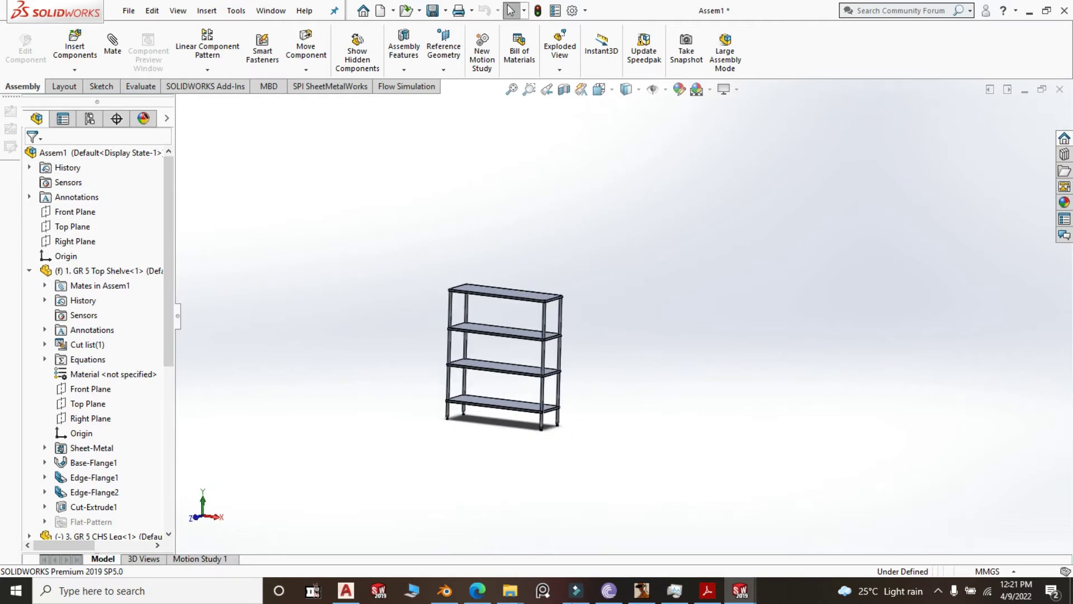
scroll(524, 300, "down", 3)
Open the 1. GR 5 Top Shelve part from the assembly in its own window and flatten its sheet metal.
left_click(517, 311)
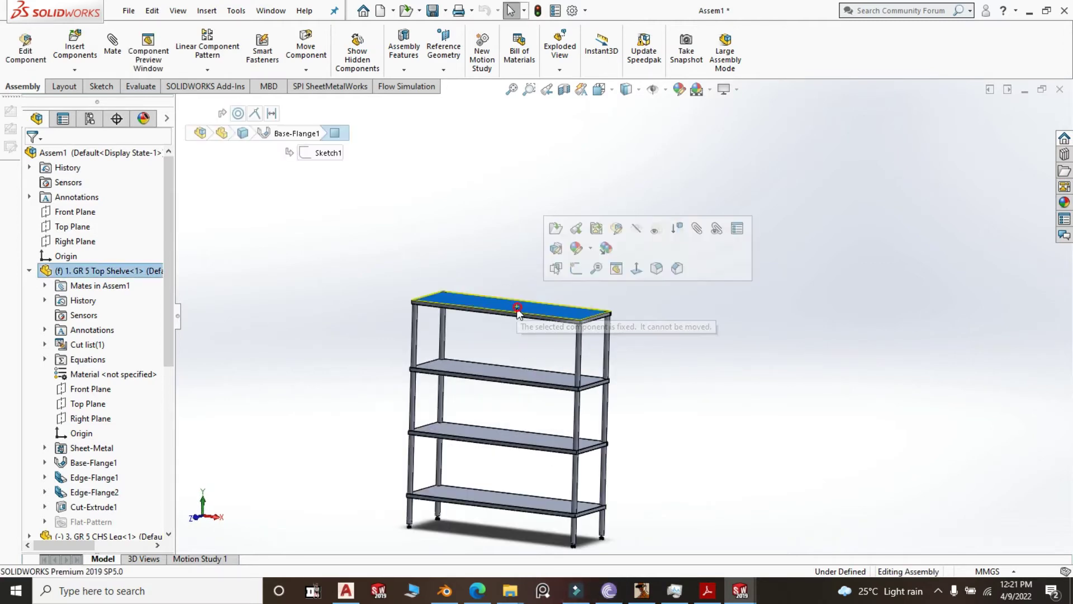
left_click(560, 234)
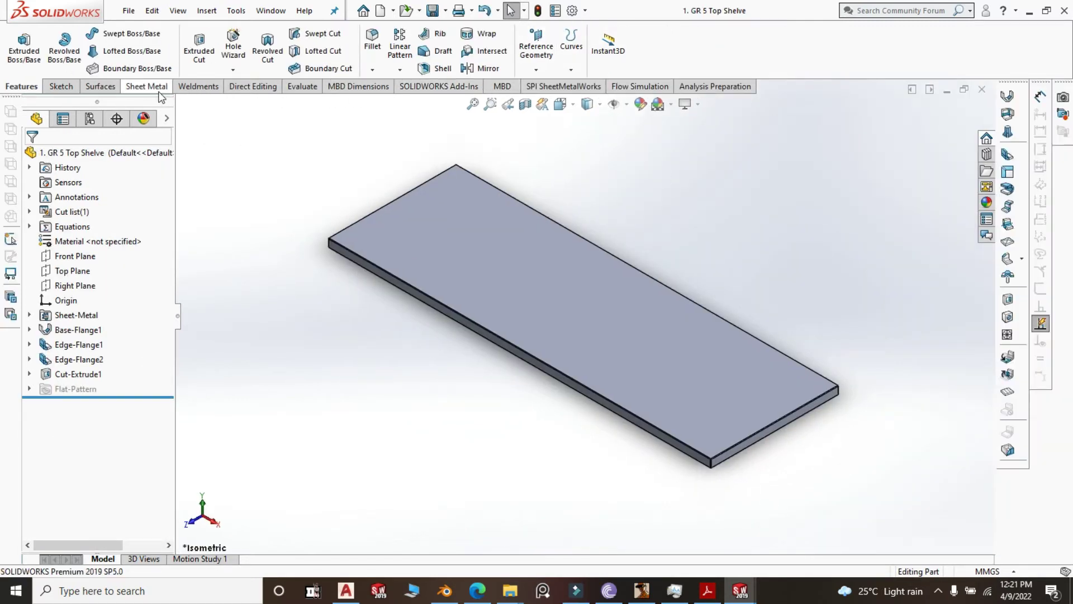
left_click(146, 86)
left_click(592, 69)
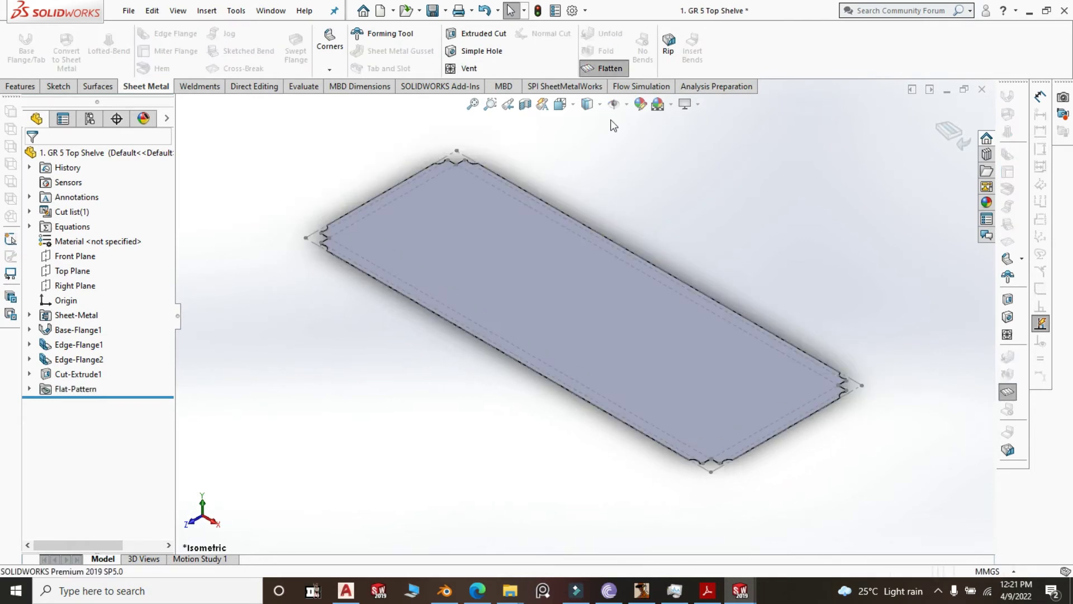
Examine the corner relief cuts and bend lines at both ends of the top shelf's flat pattern.
scroll(559, 204, "down", 3)
scroll(609, 199, "up", 3)
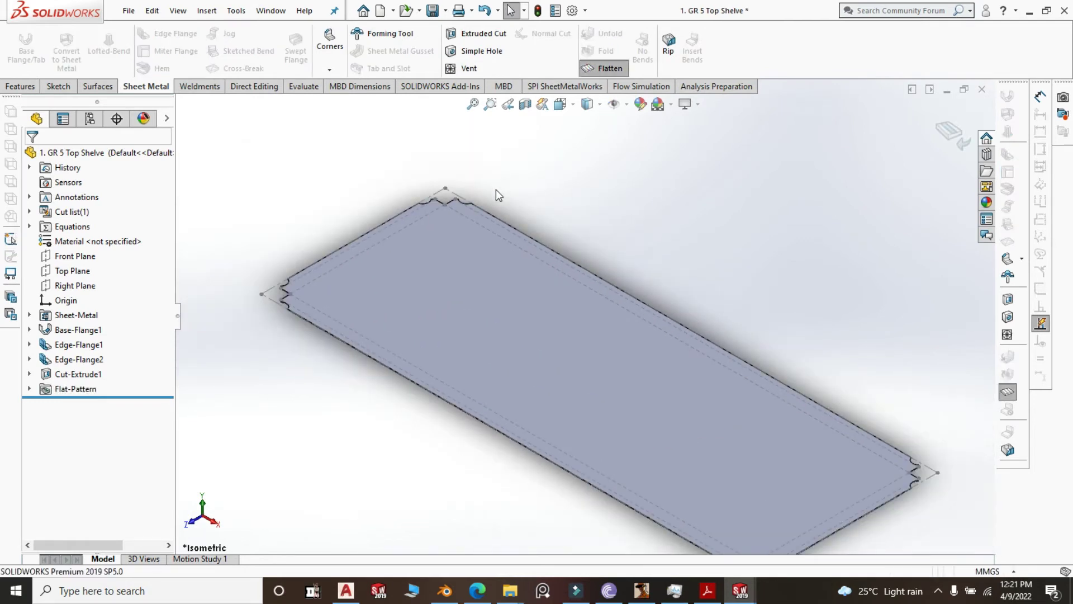
scroll(496, 191, "down", 3)
scroll(560, 277, "up", 2)
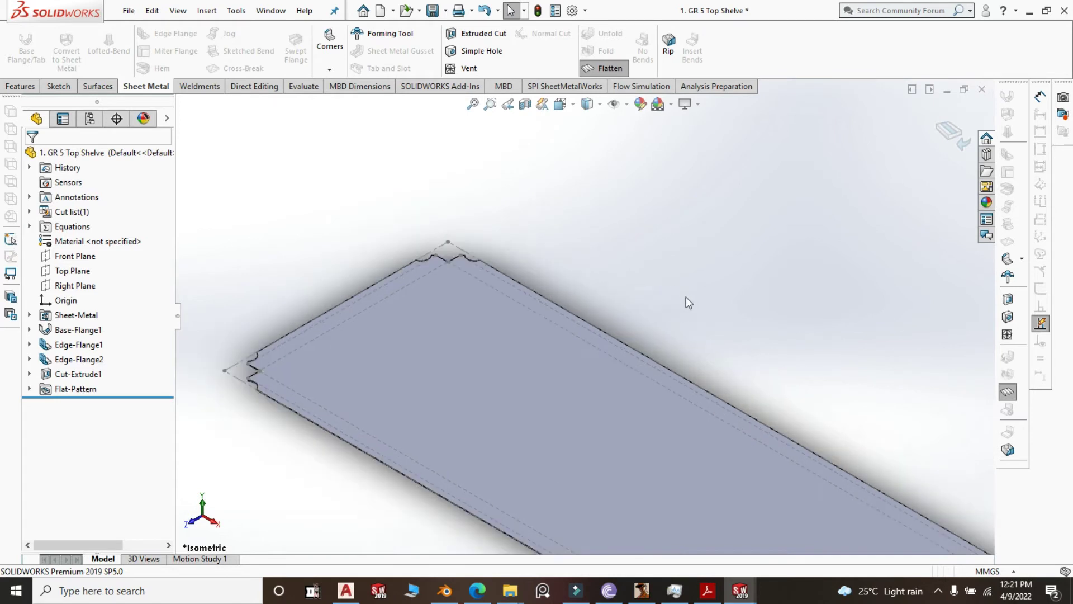
scroll(549, 214, "up", 3)
scroll(738, 362, "down", 3)
scroll(738, 365, "up", 2)
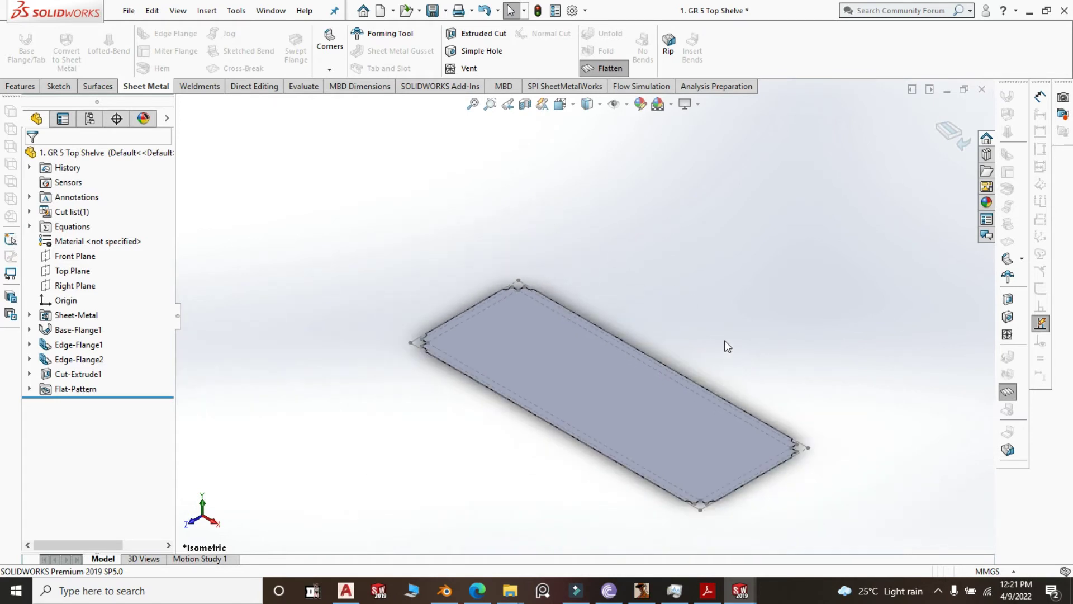
scroll(795, 479, "down", 2)
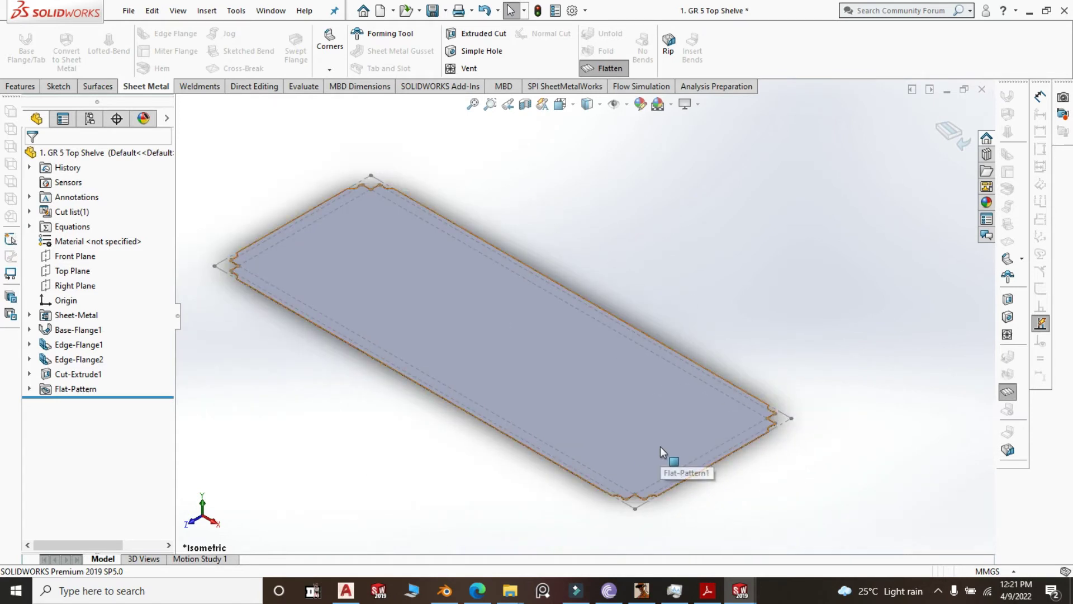
mouse_move(671, 450)
middle_mouse_down()
mouse_move(690, 419)
mouse_move(685, 444)
middle_mouse_up()
scroll(784, 385, "down", 3)
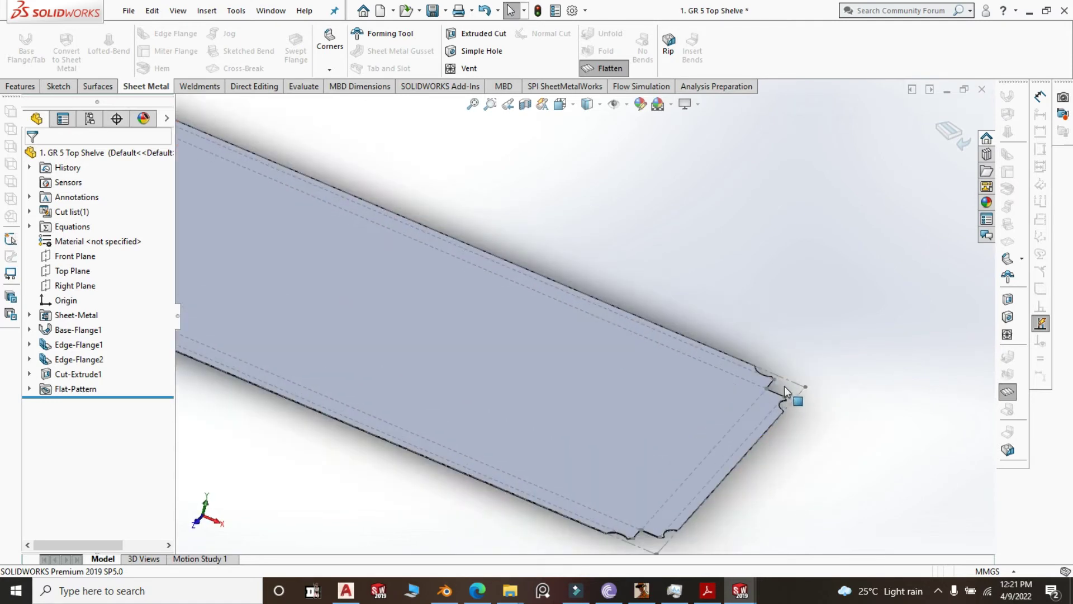
scroll(771, 386, "down", 3)
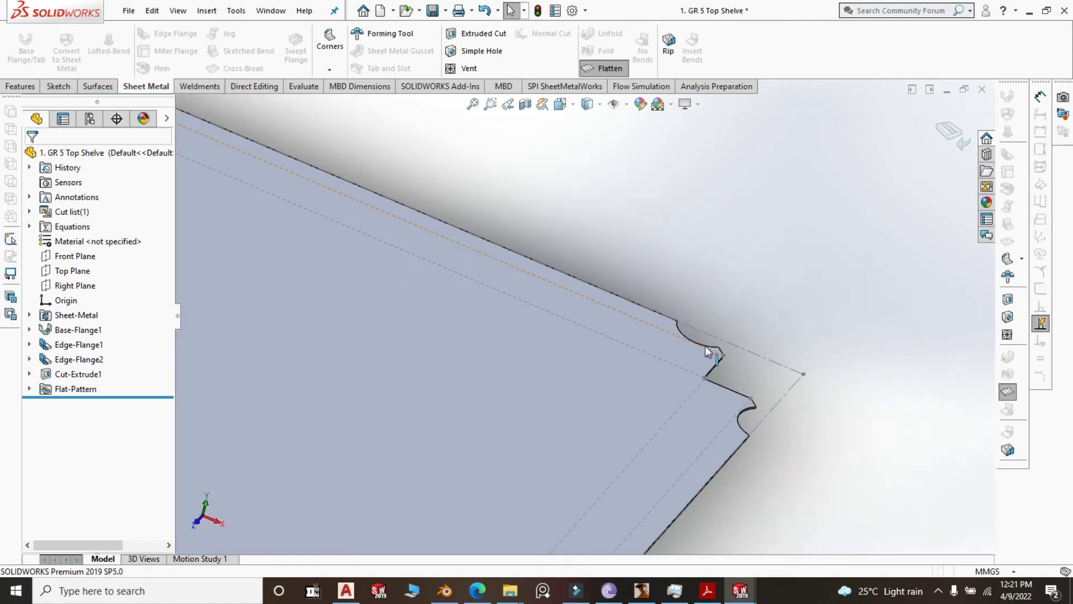
scroll(766, 433, "up", 4)
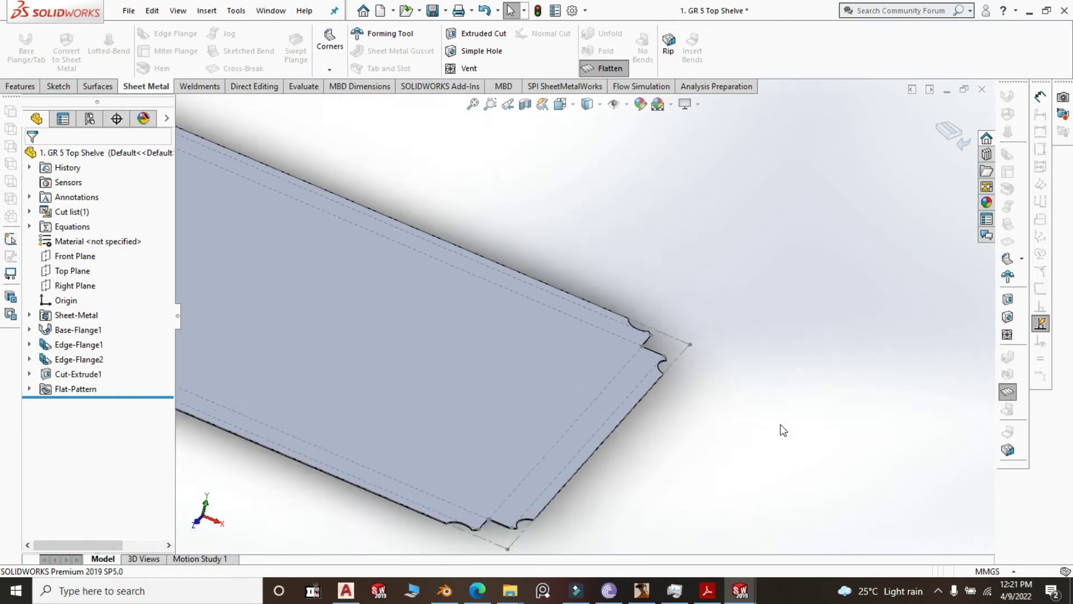
scroll(788, 427, "up", 3)
key("f")
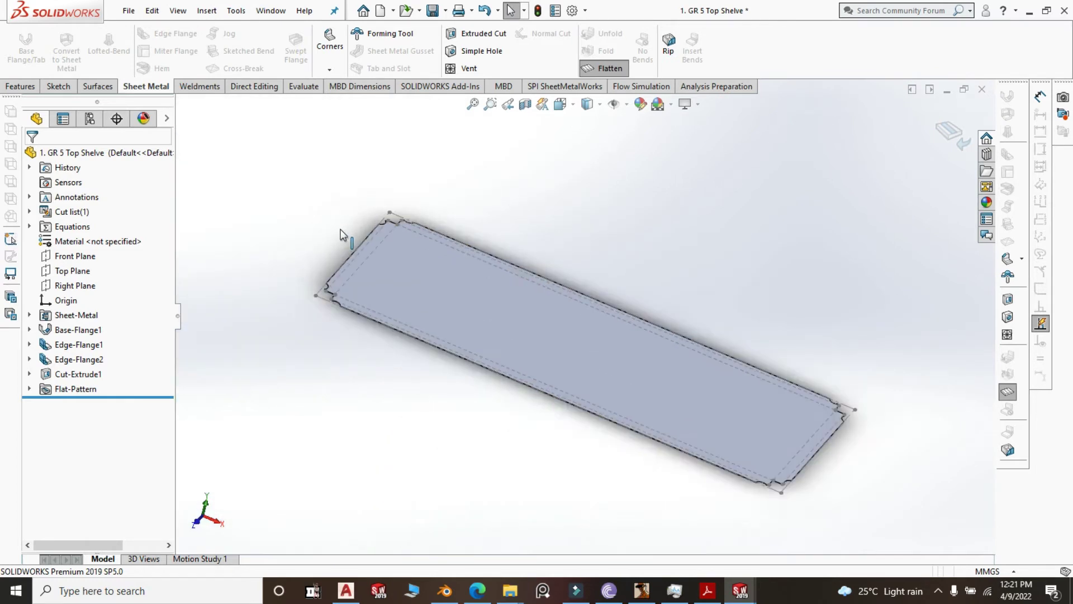
scroll(371, 296, "down", 4)
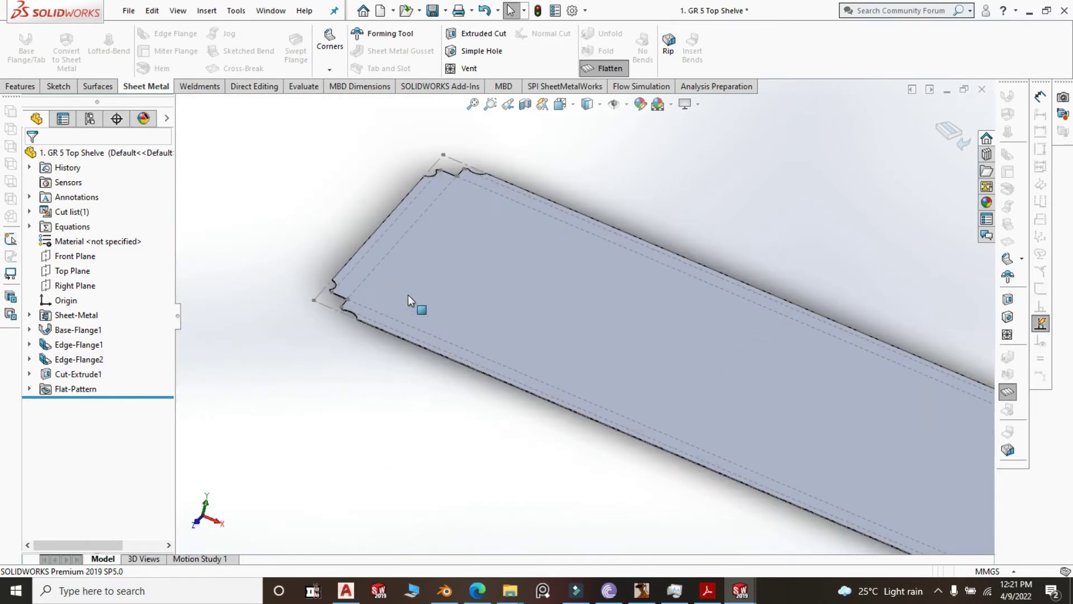
scroll(454, 176, "down", 2)
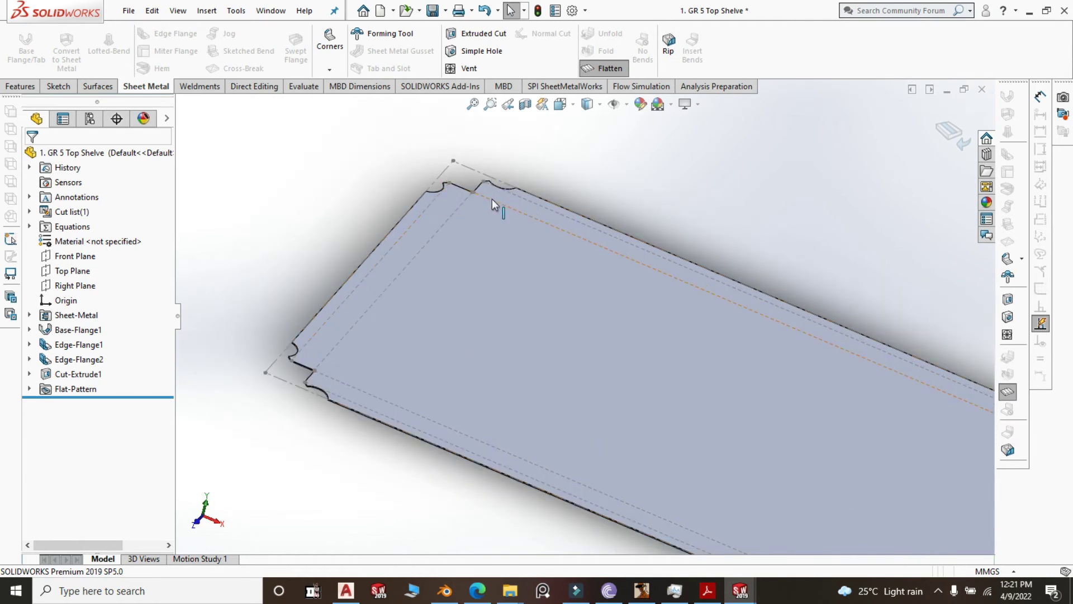
scroll(496, 198, "up", 2)
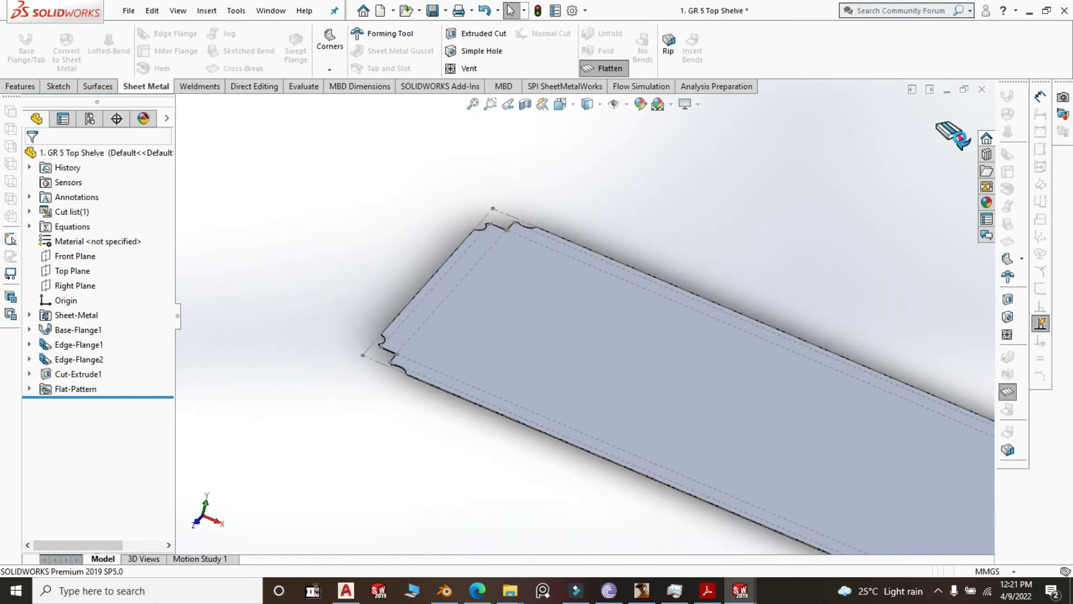
Exit the top shelf's flat pattern and view the whole folded part.
left_click(955, 135)
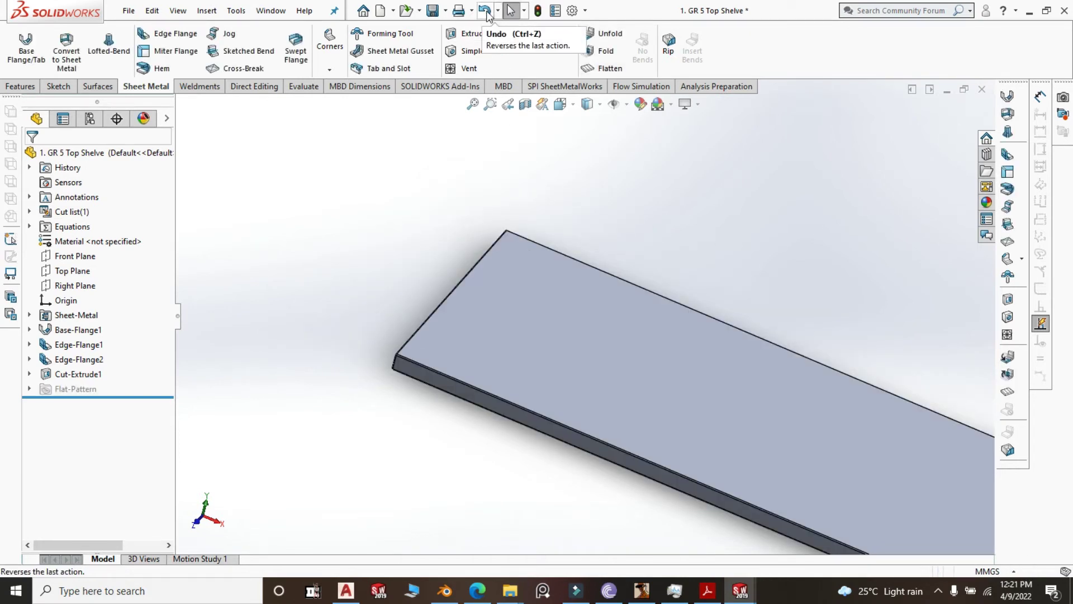
key("f")
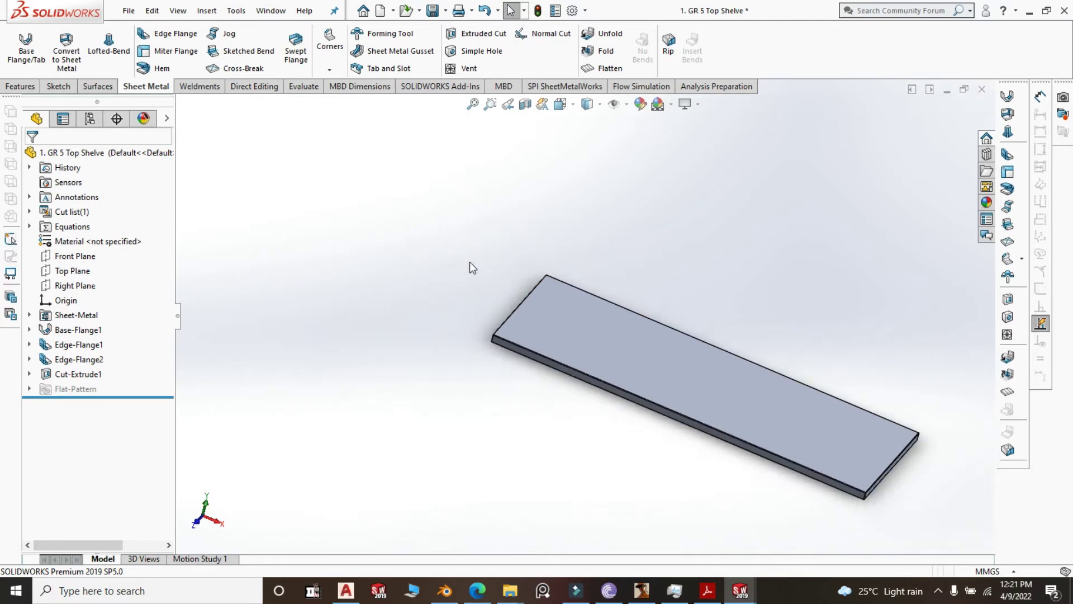
key("z")
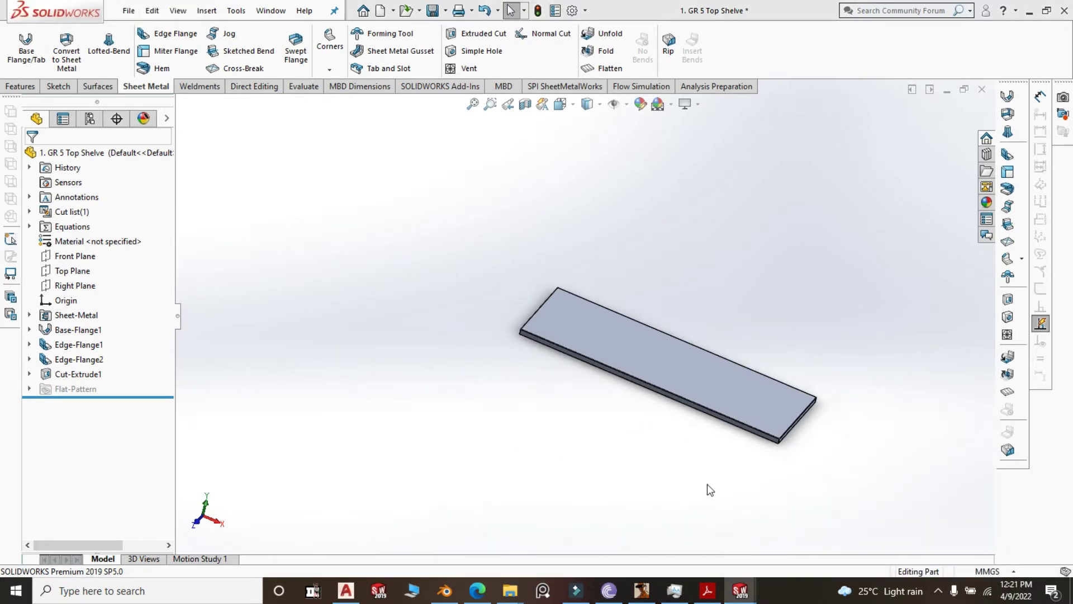
Switch to the 2. GR 5 Mid Shelve part and inspect its flat pattern around a corner hole, leaving the part folded.
key("ctrl+Tab")
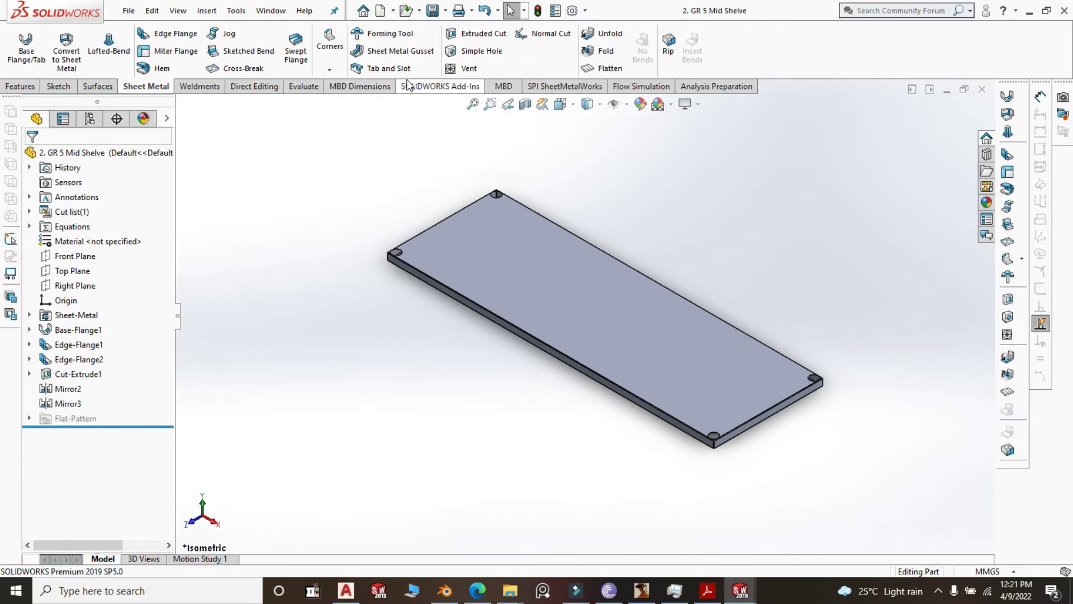
left_click(617, 70)
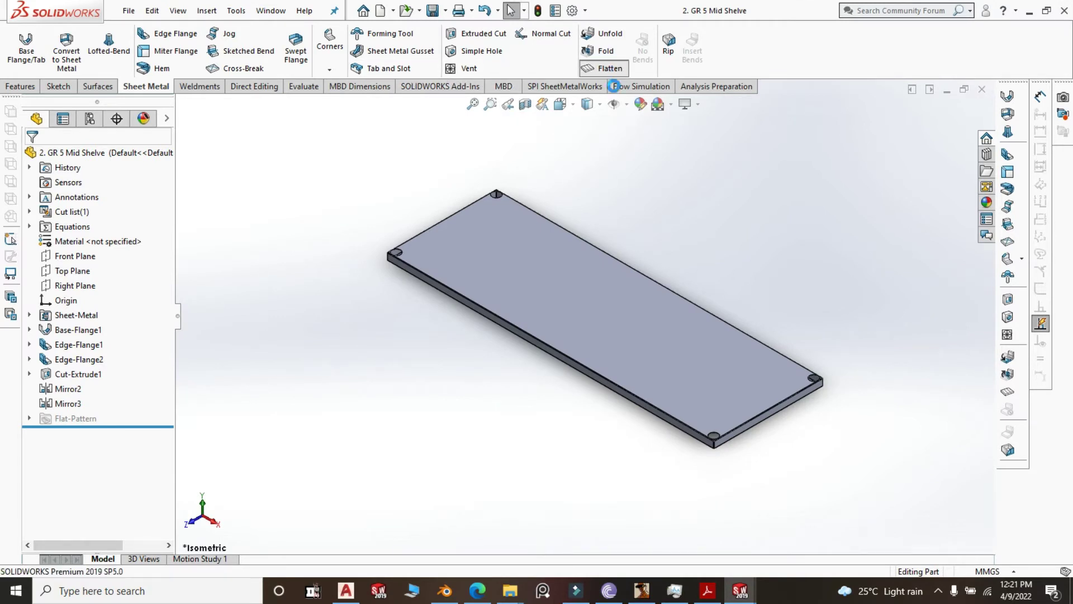
scroll(520, 193, "down", 5)
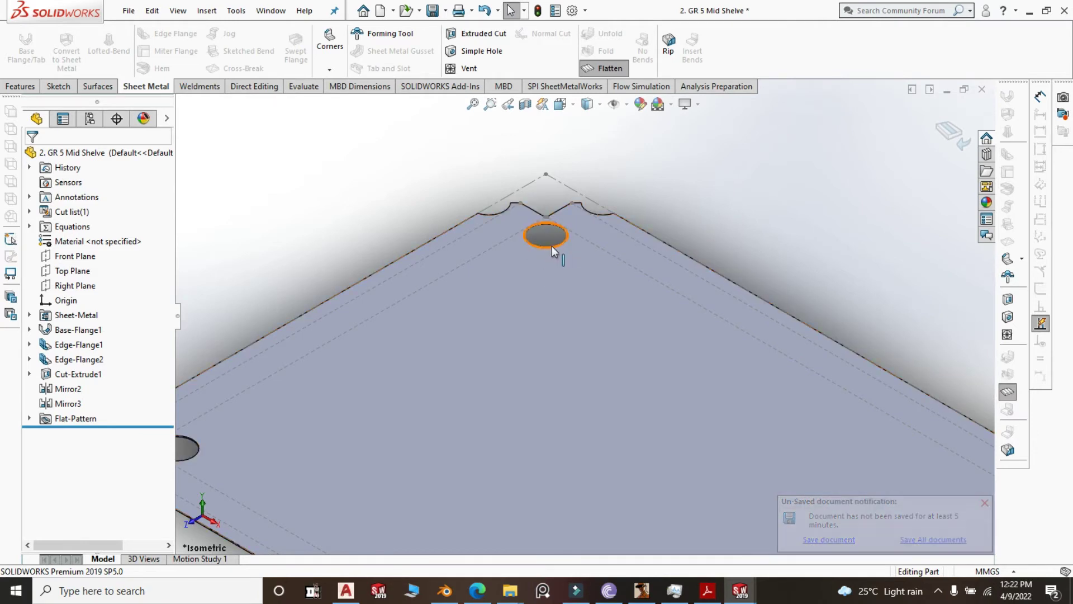
left_click(953, 140)
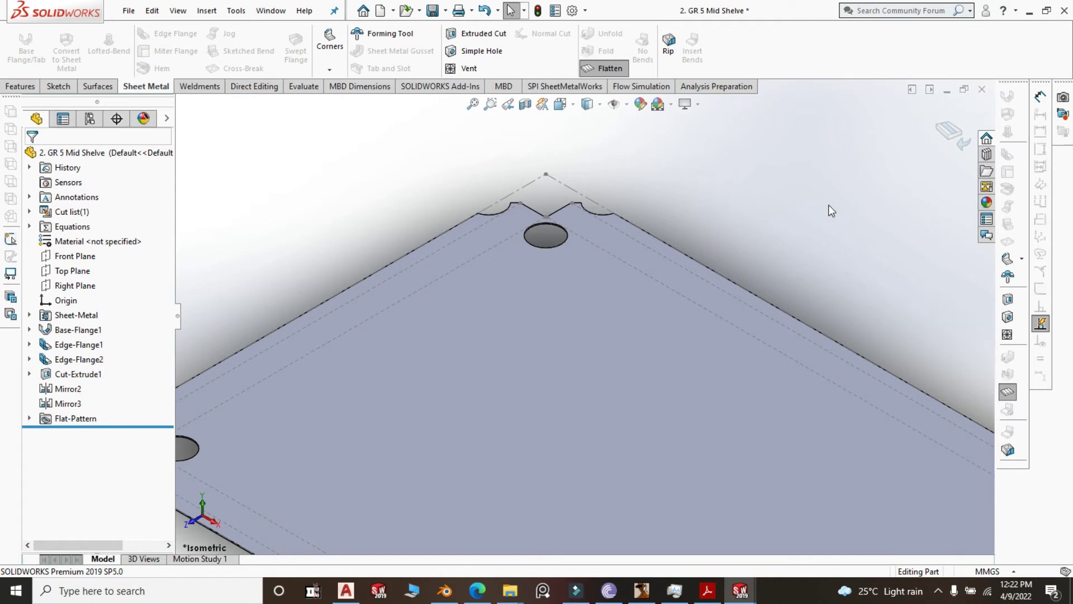
left_click(950, 133)
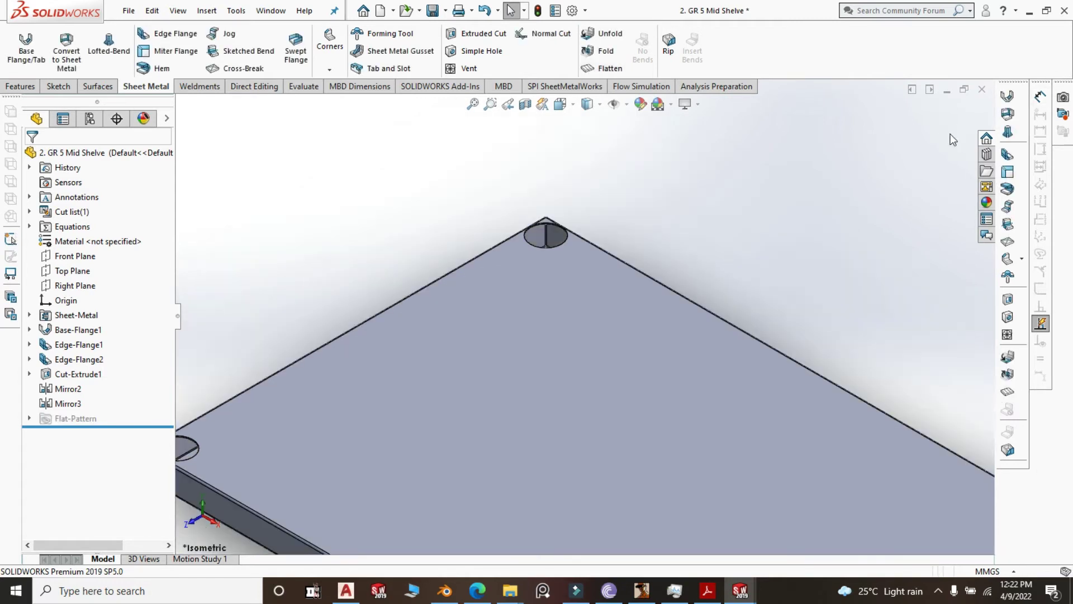
Examine the mid shelf's corner holes and the flange joint at its front corner.
scroll(575, 139, "up", 5)
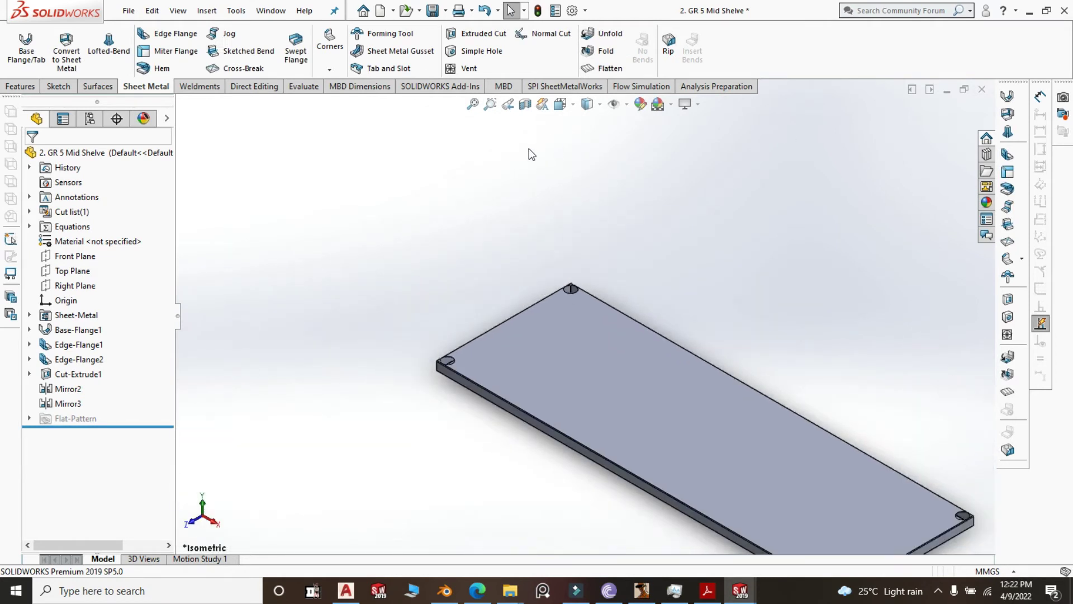
scroll(564, 229, "down", 4)
scroll(570, 280, "up", 7)
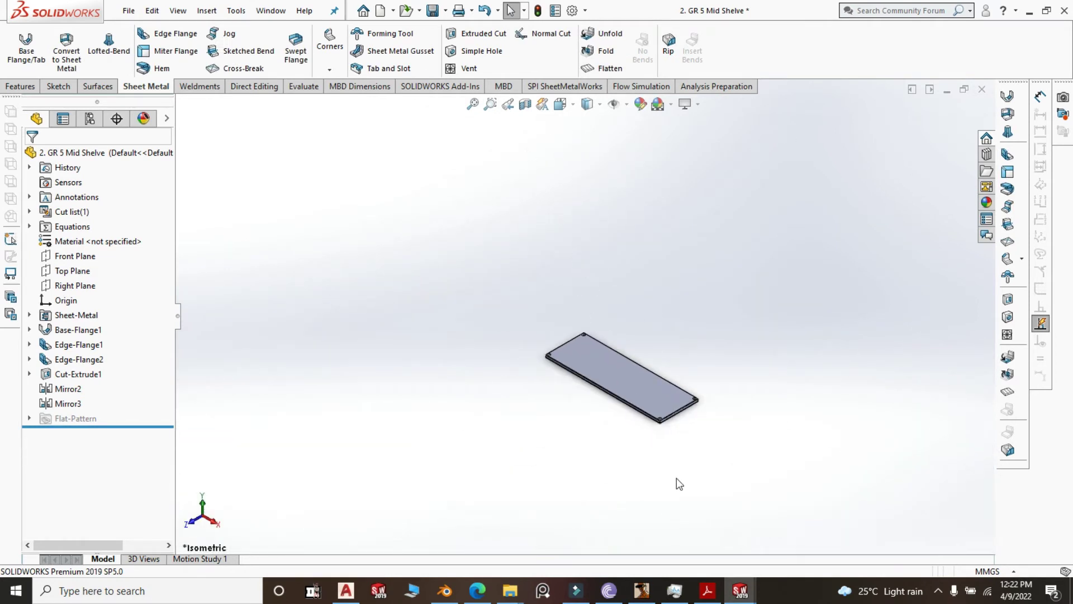
scroll(677, 479, "down", 2)
scroll(603, 383, "down", 6)
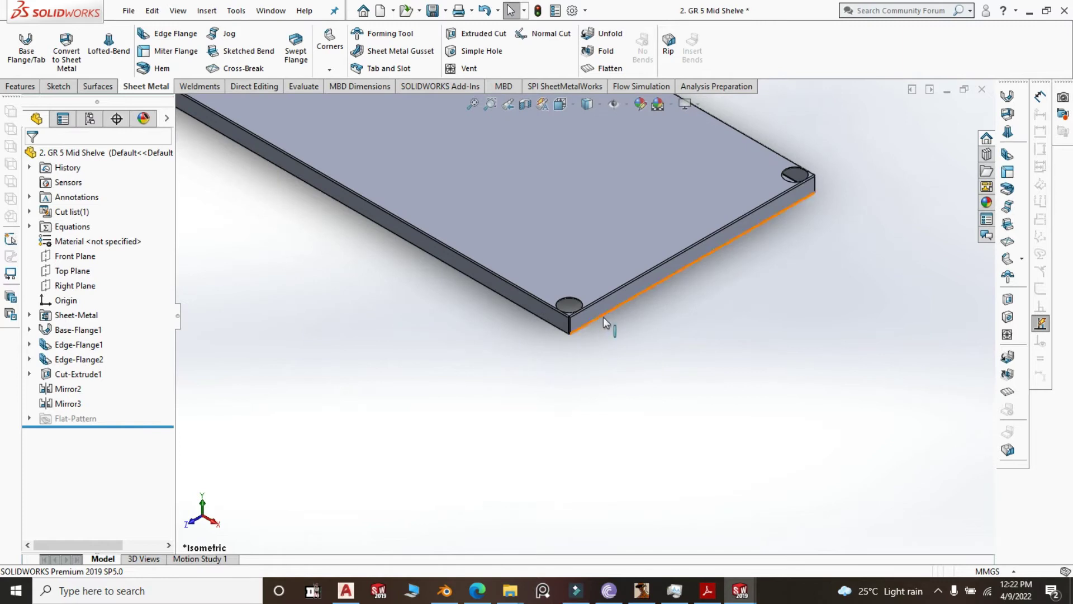
scroll(565, 319, "down", 3)
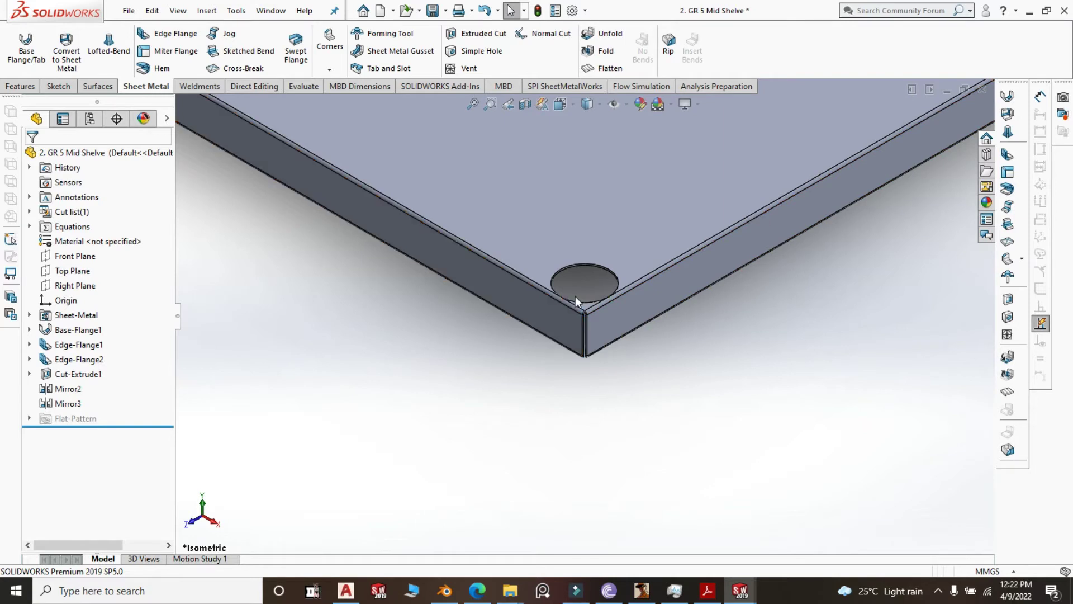
scroll(621, 354, "up", 10)
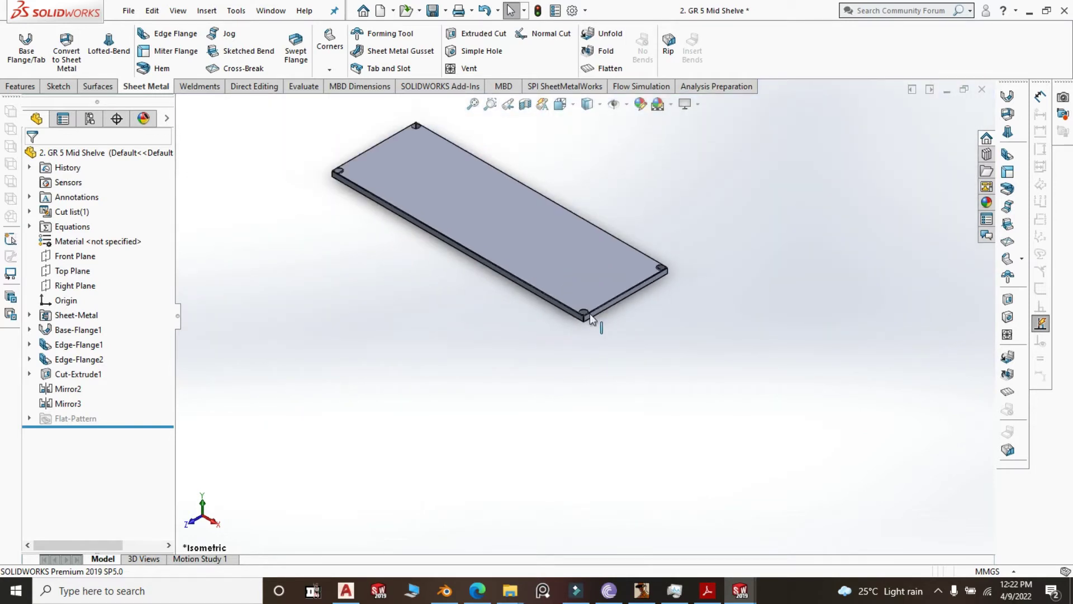
Start a sketch on the mid shelf's top face, viewed face-on around one corner hole.
left_click(599, 271)
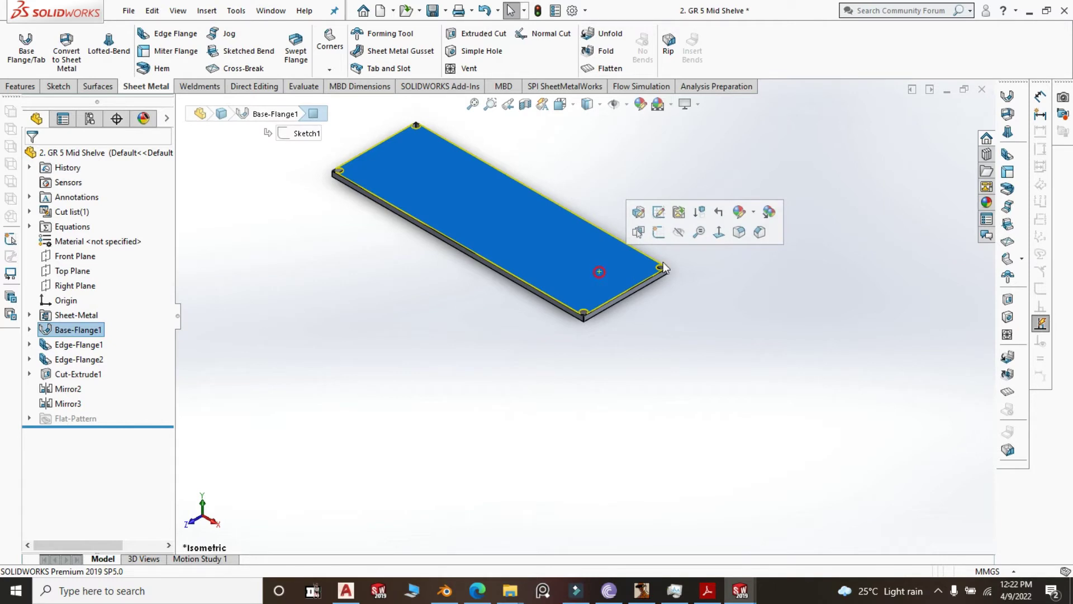
left_click(658, 223)
key("space")
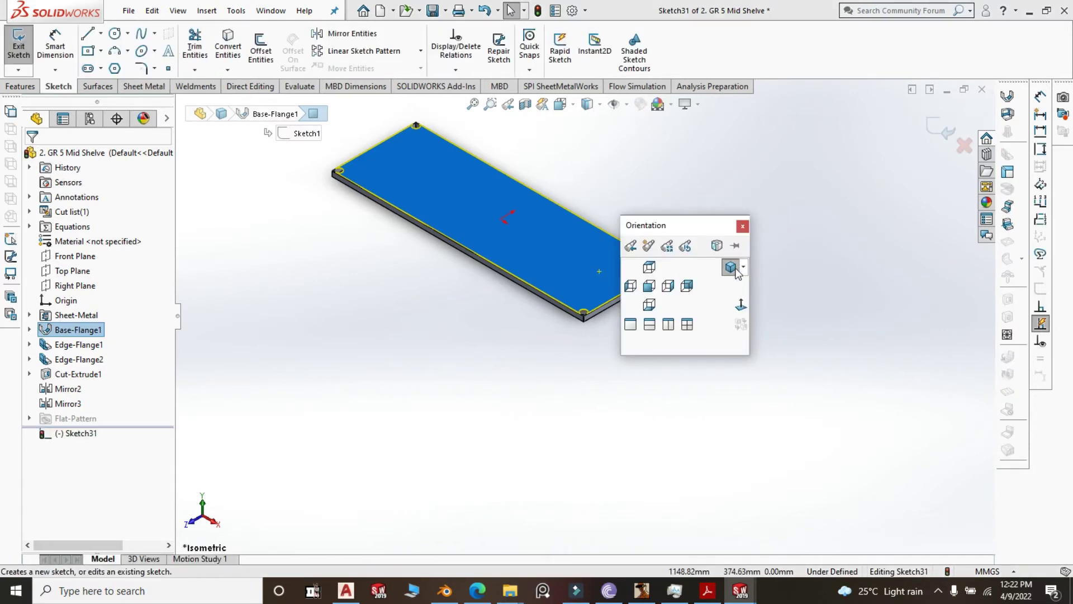
left_click(742, 307)
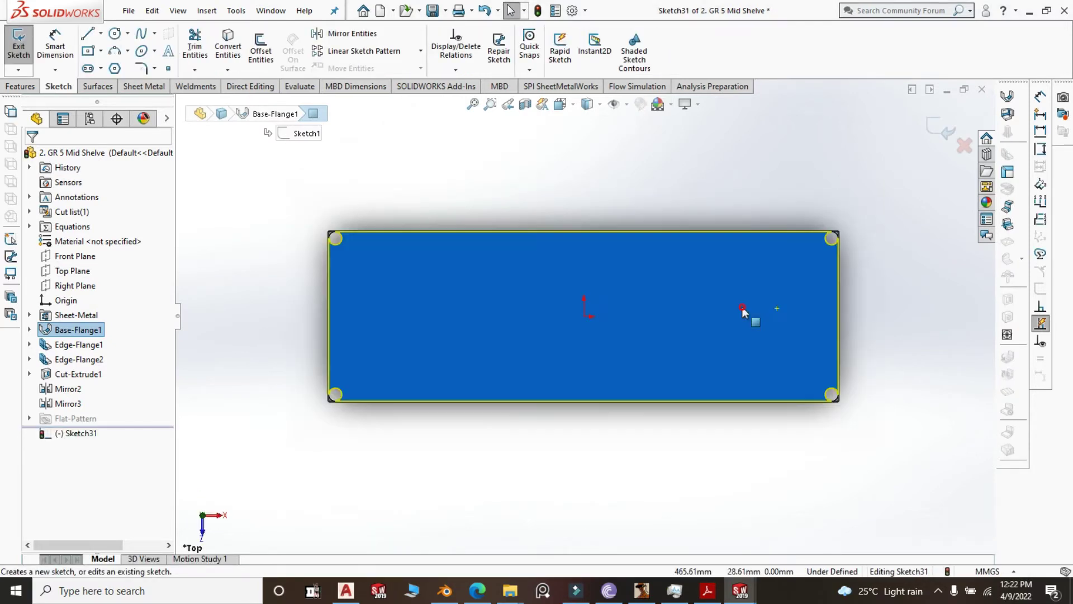
scroll(855, 232, "down", 5)
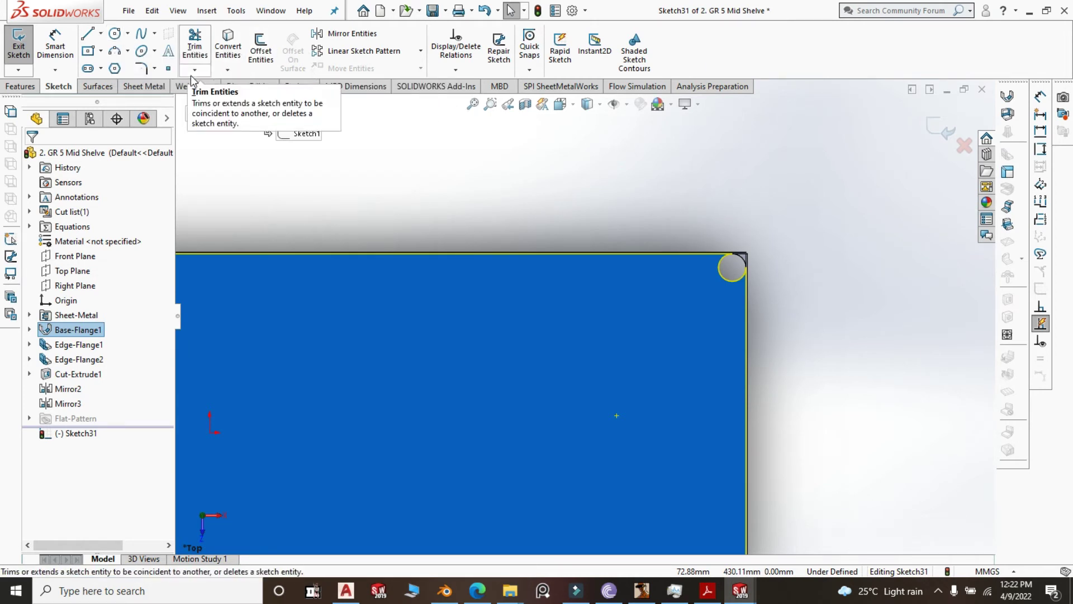
left_click(116, 35)
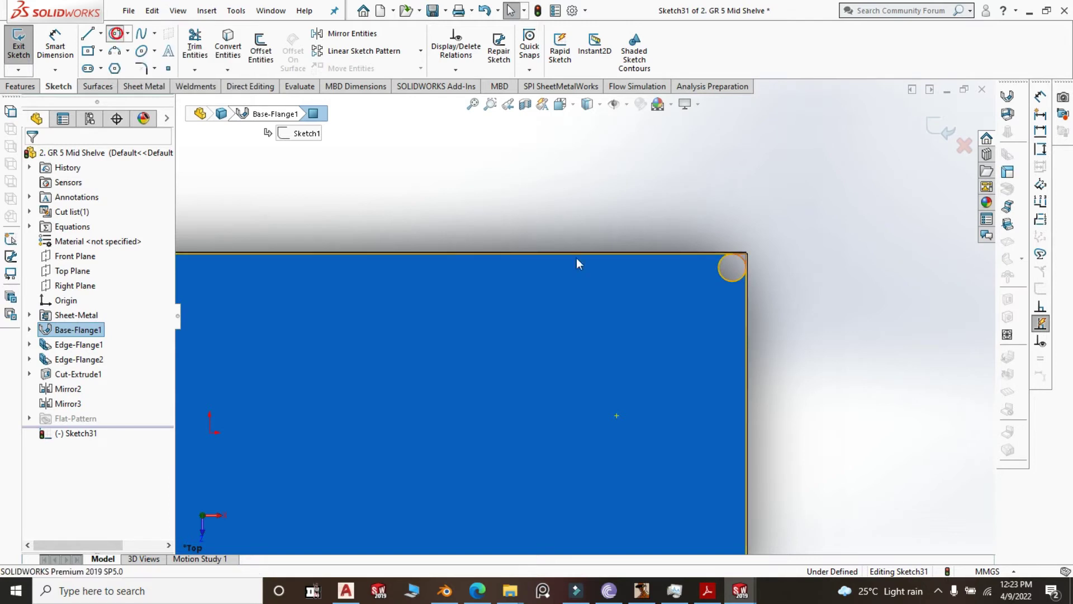
left_click(775, 214)
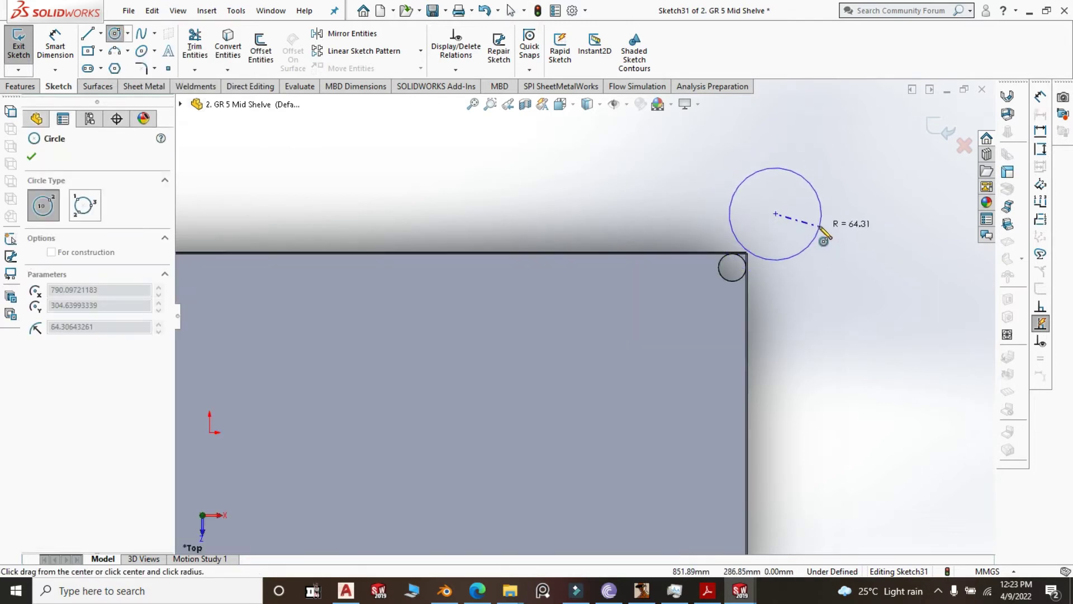
left_click(813, 242)
left_click(68, 42)
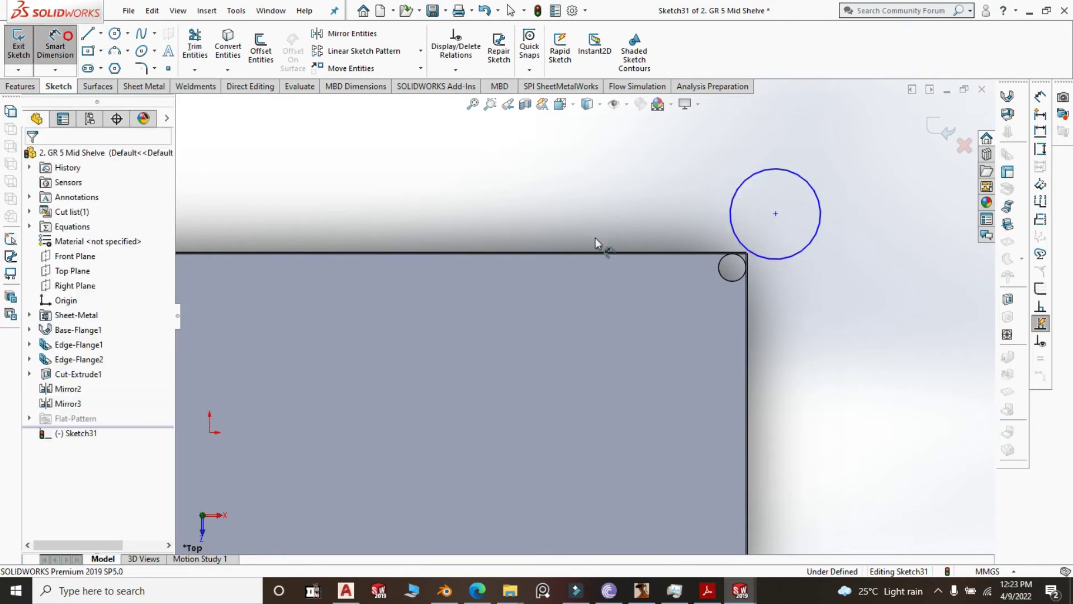
left_click(737, 192)
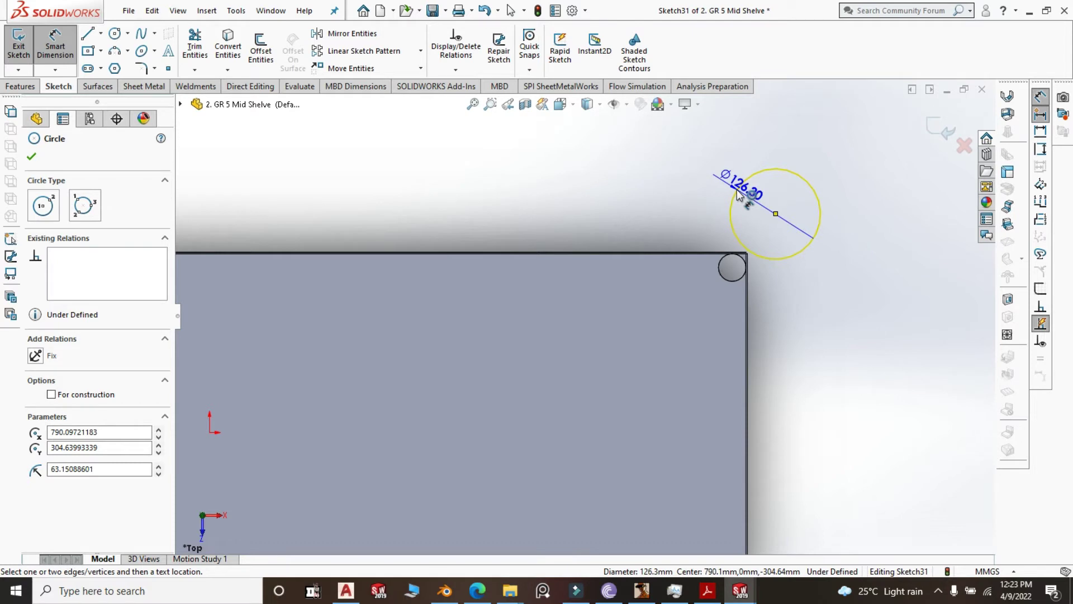
key("Escape")
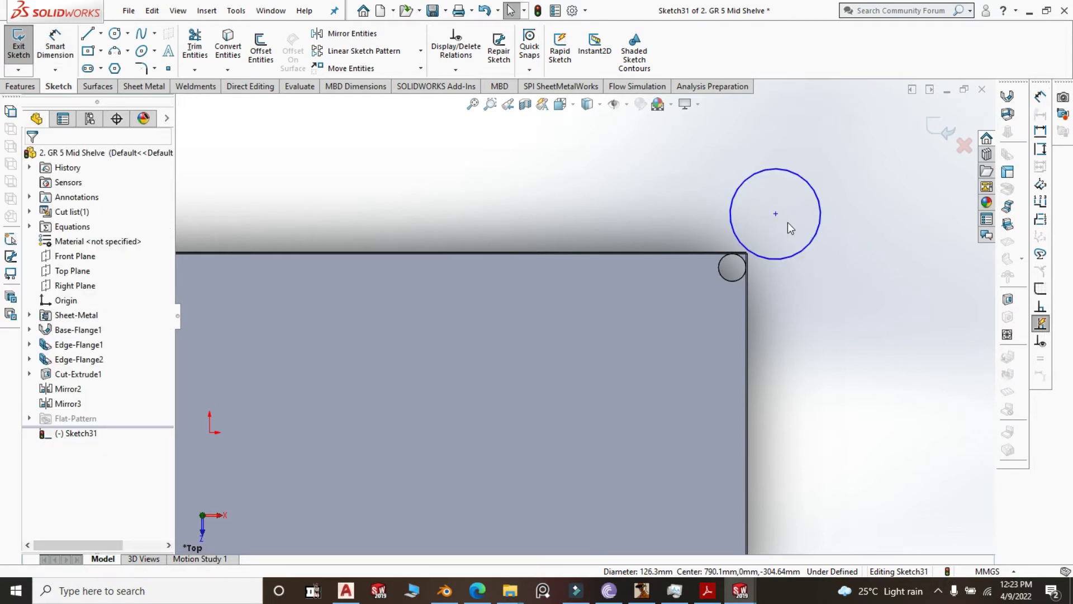
left_click(814, 240)
key("Delete")
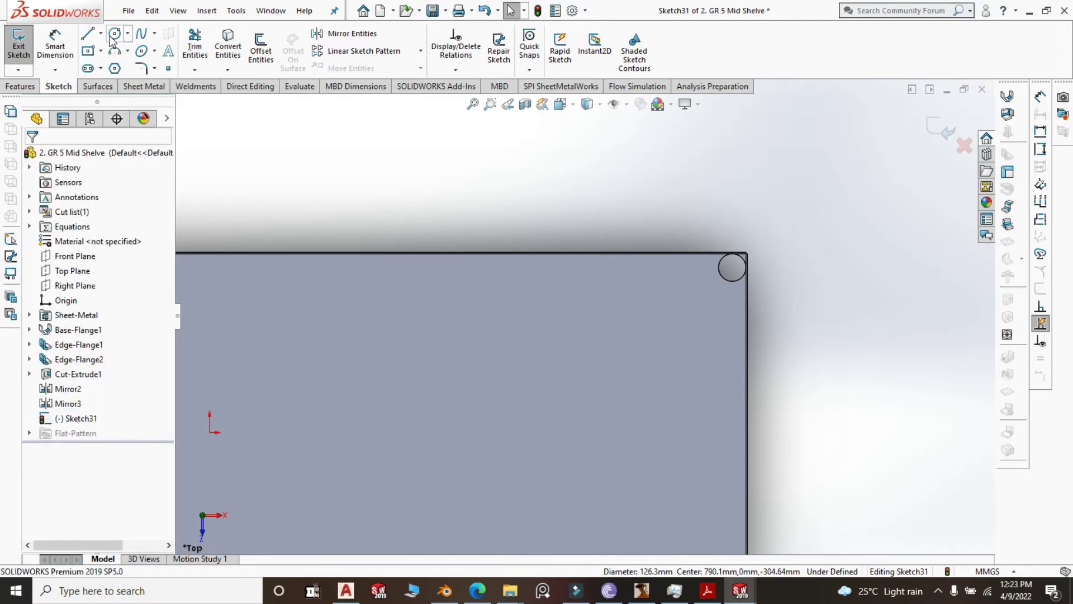
Sketch a circle centred on the shelf's outer corner beside the hole and set its diameter to 50 mm.
left_click(115, 35)
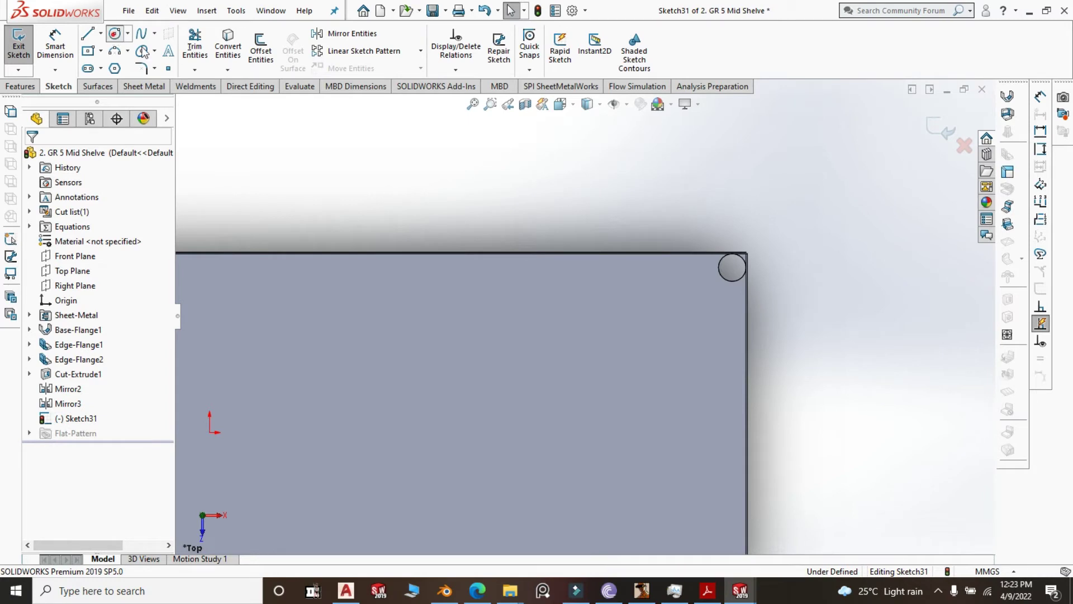
left_click(747, 254)
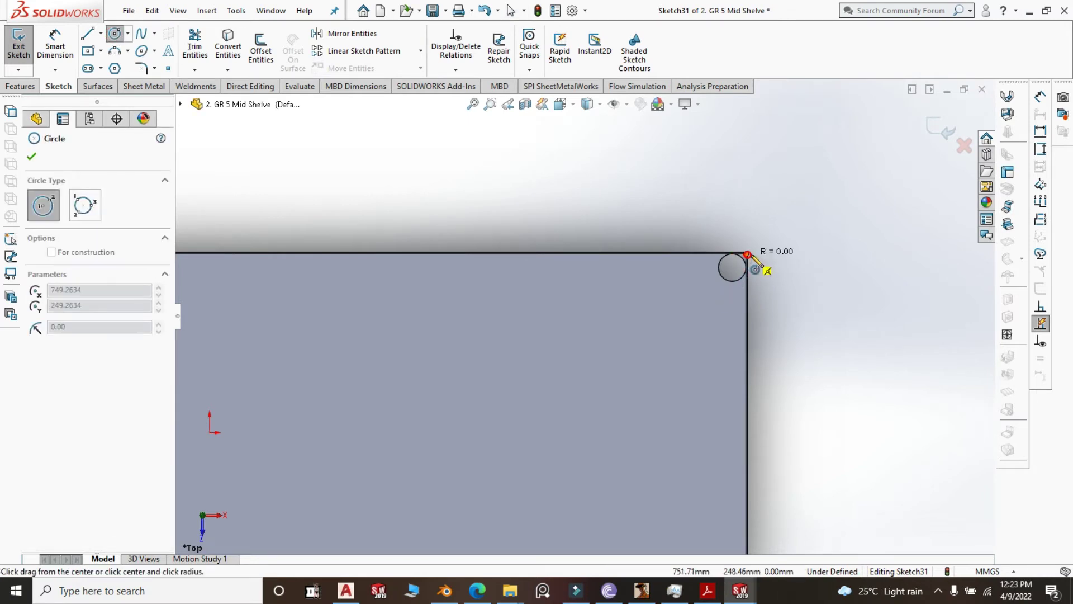
left_click(782, 282)
left_click(65, 35)
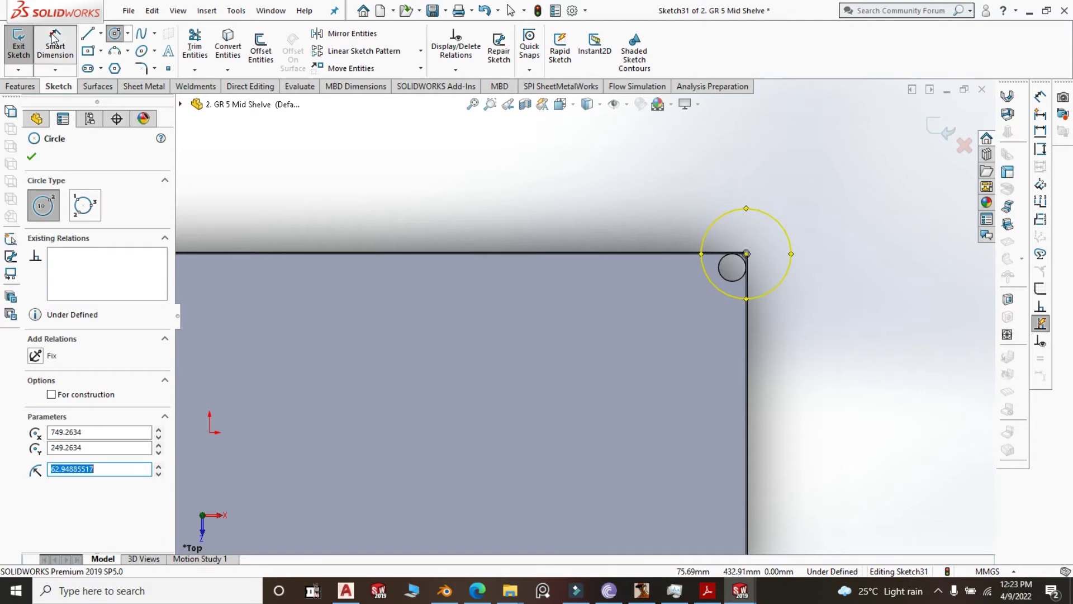
left_click(772, 287)
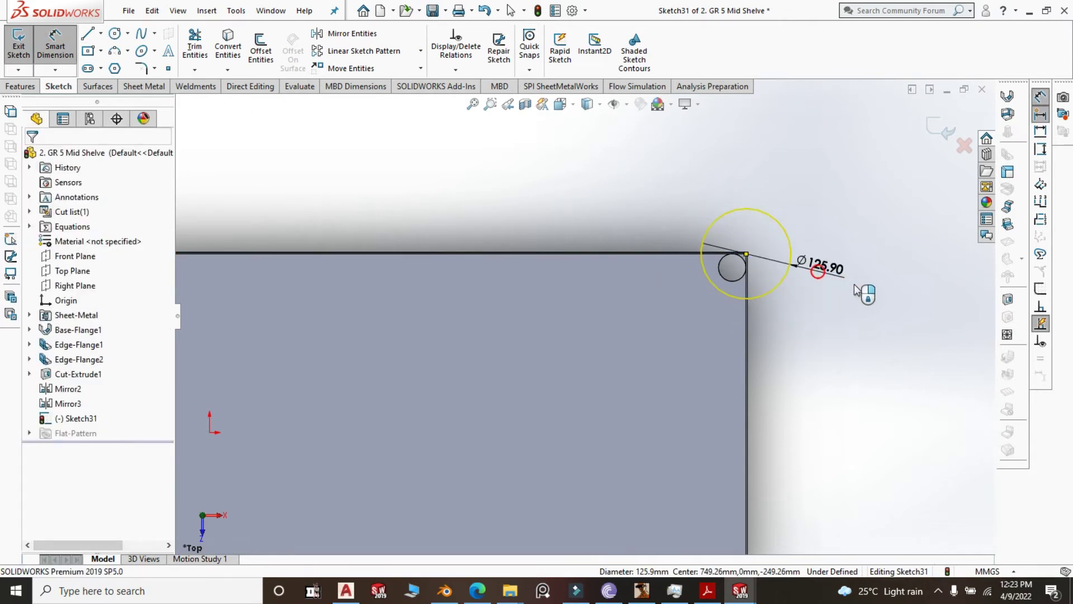
left_click(822, 274)
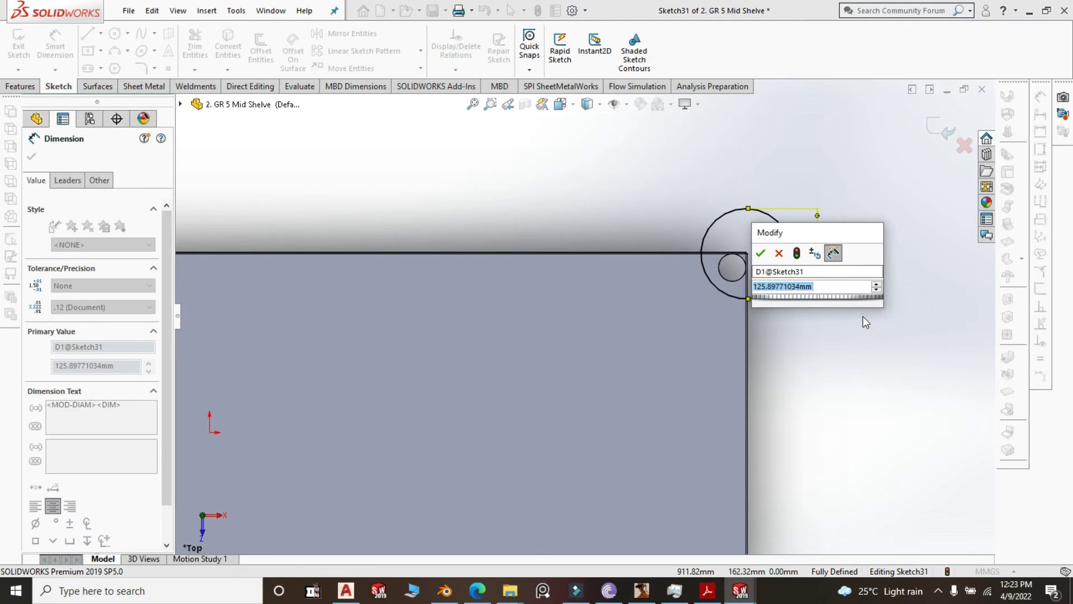
type("50")
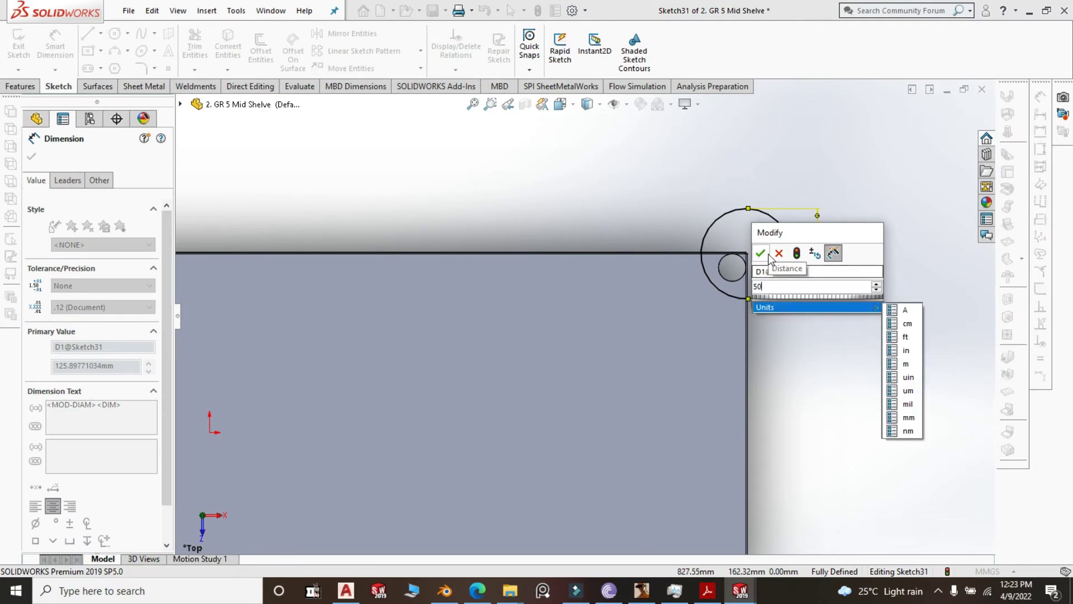
left_click(761, 254)
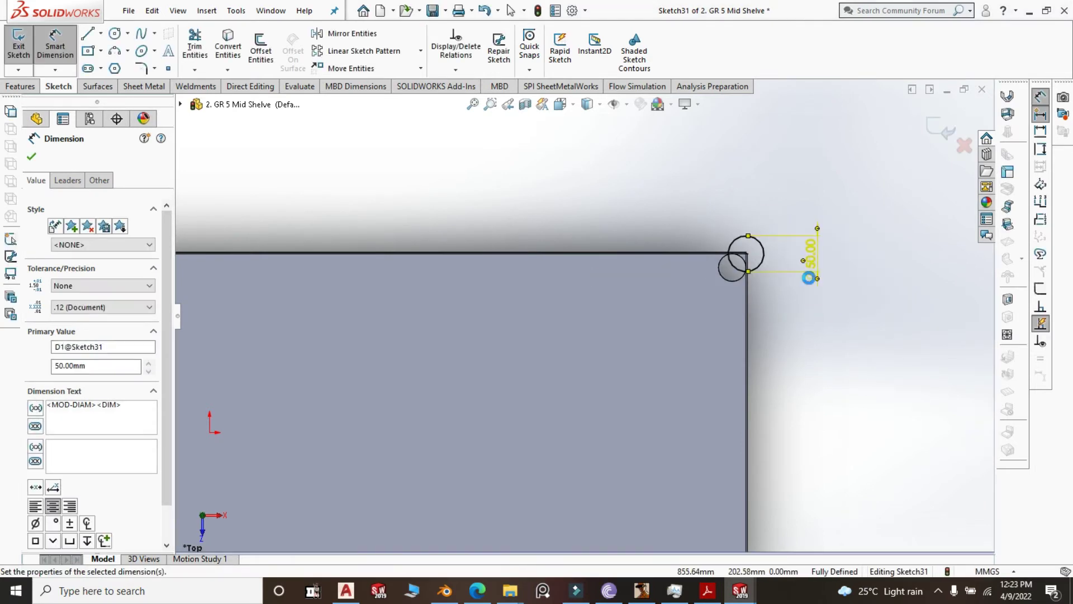
Try a blind Extruded Cut of the corner circle, 1770 mm deep with Normal cut, and leave the command.
scroll(805, 274, "down", 2)
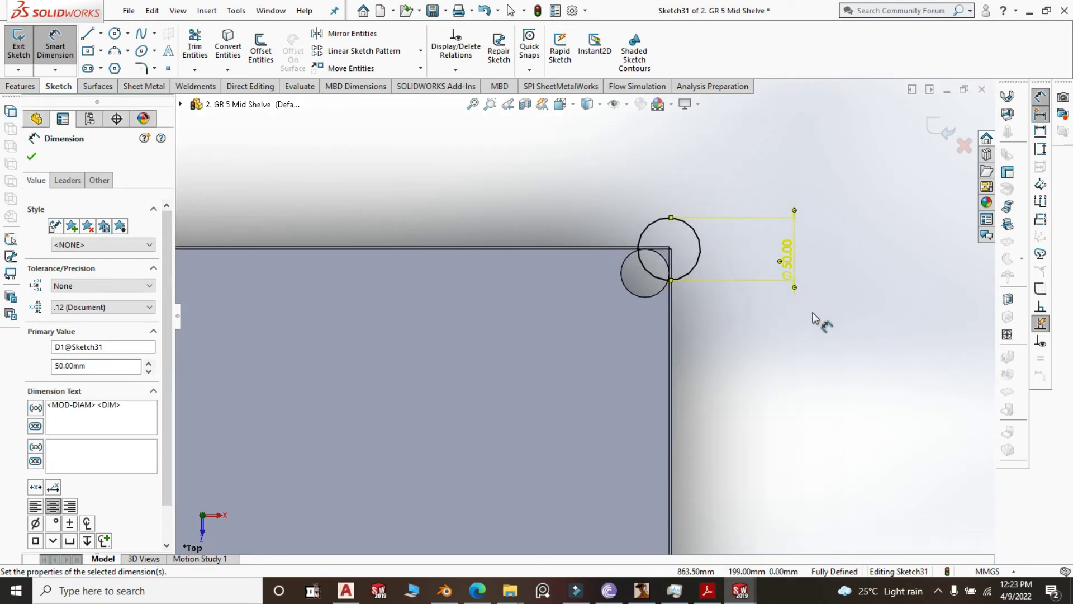
middle_click_drag(796, 343, 766, 254)
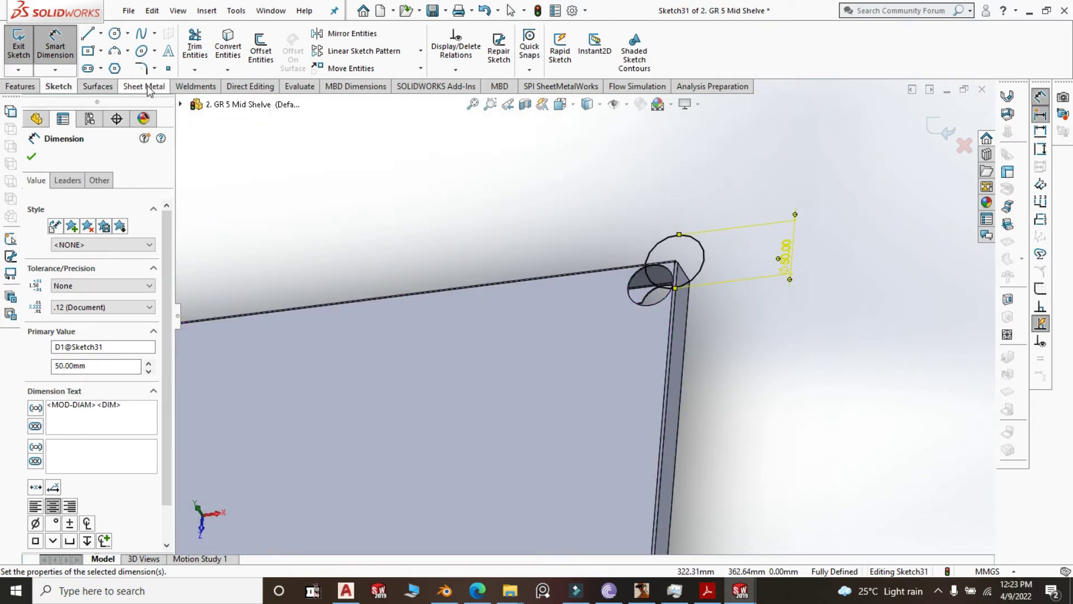
scroll(145, 87, "up", 1)
left_click(190, 51)
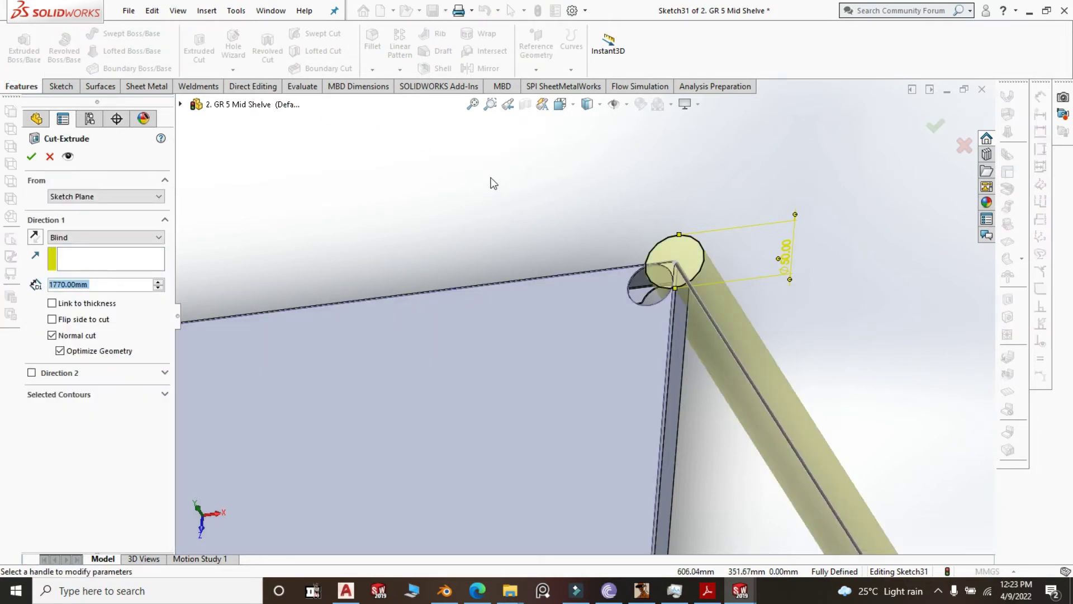
left_click(31, 157)
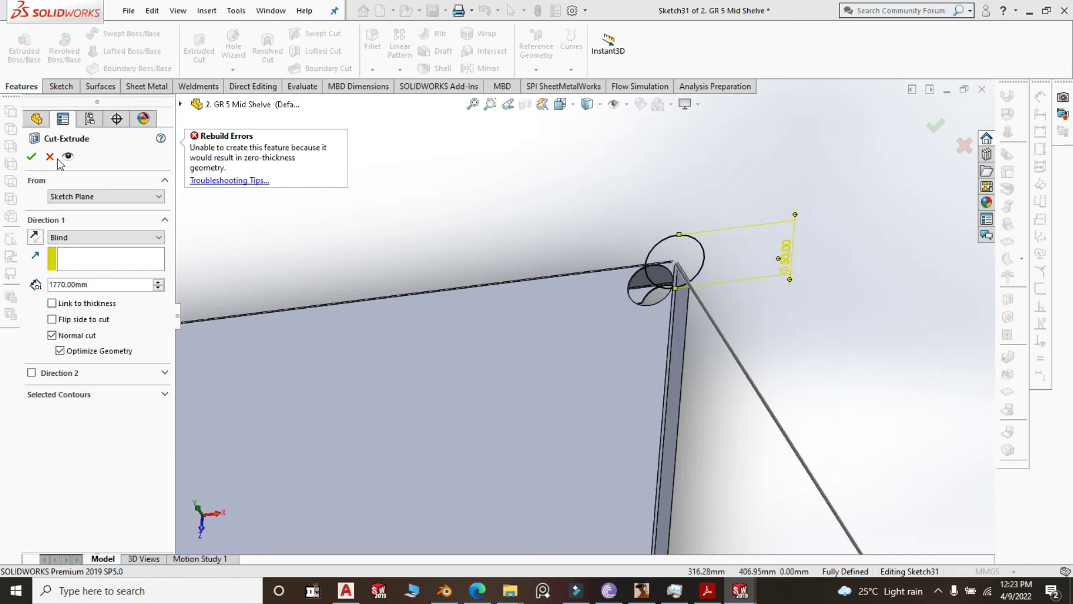
left_click(49, 157)
left_click(500, 189)
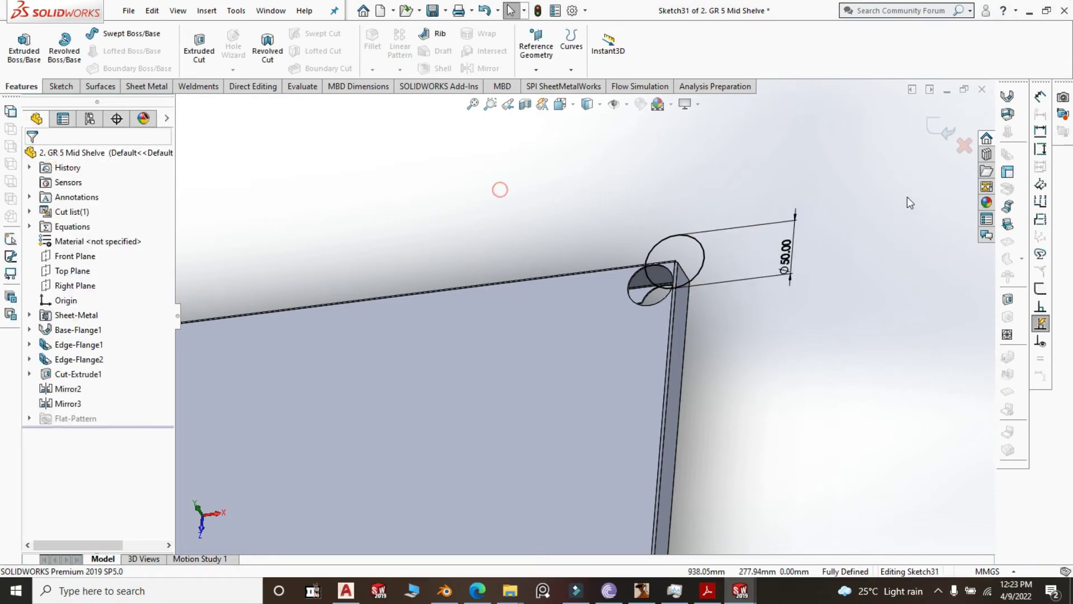
Discard the corner circle sketch and return to the mid shelf part.
left_click(966, 148)
left_click(872, 288)
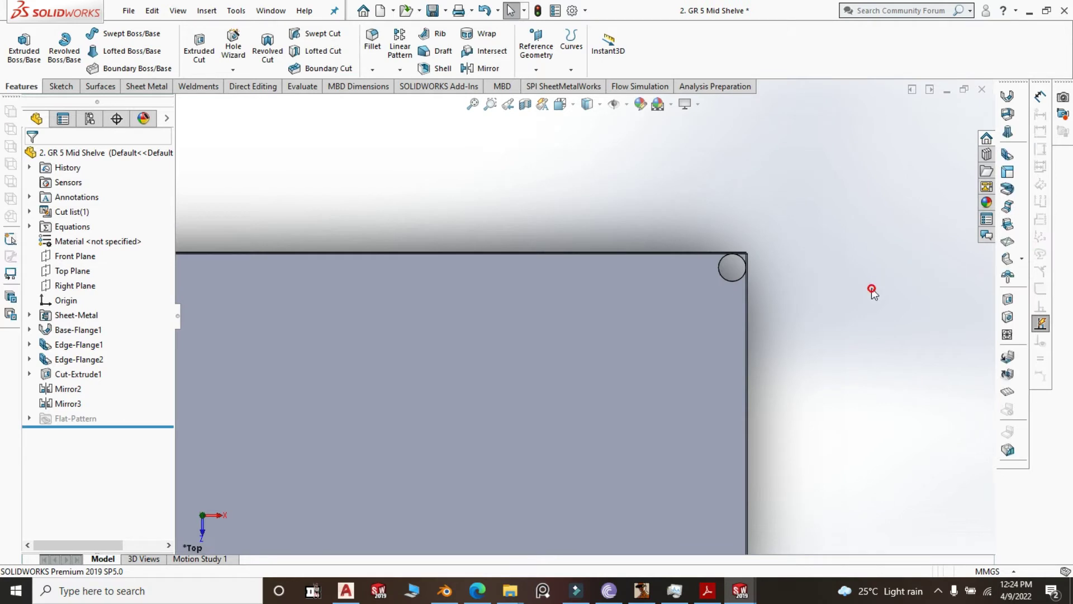
scroll(788, 238, "down", 5)
scroll(768, 261, "up", 8)
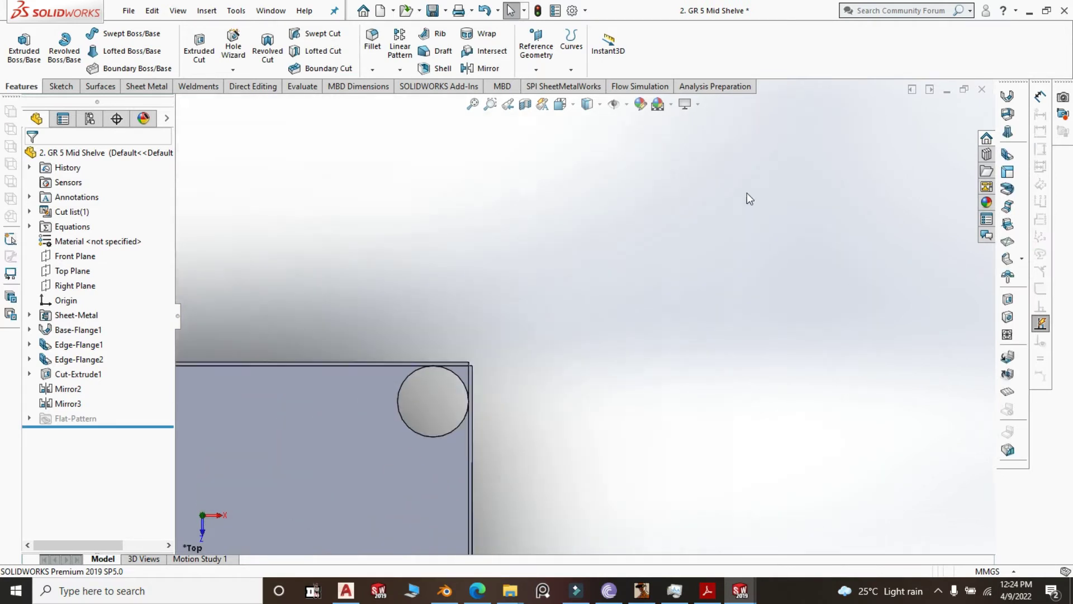
scroll(562, 140, "up", 2)
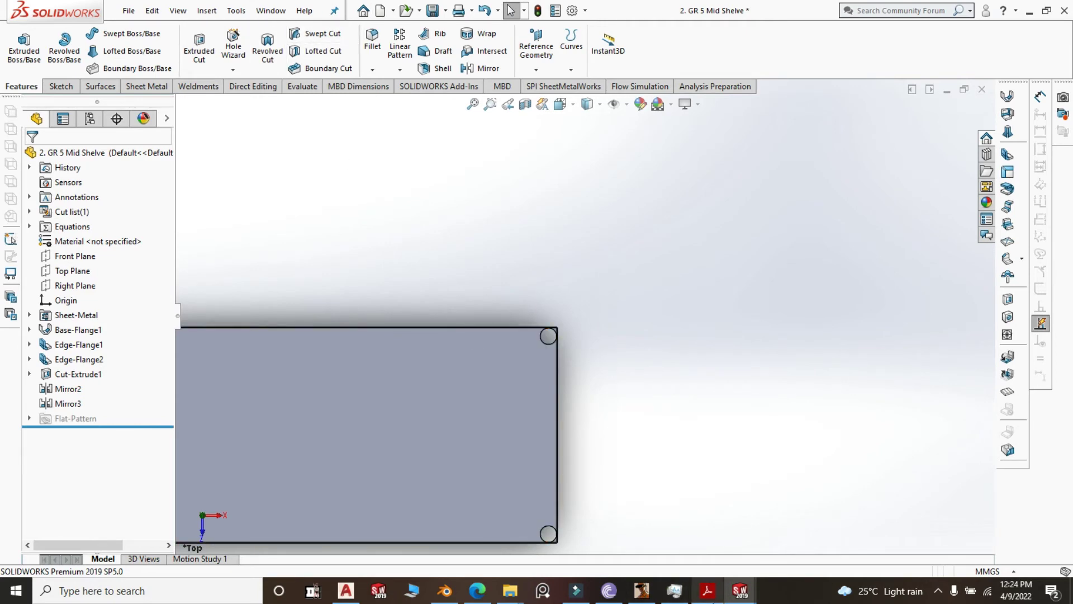
Switch to the Assem1 assembly, rebuild it with the changed models and view the whole rack.
mouse_move(743, 597)
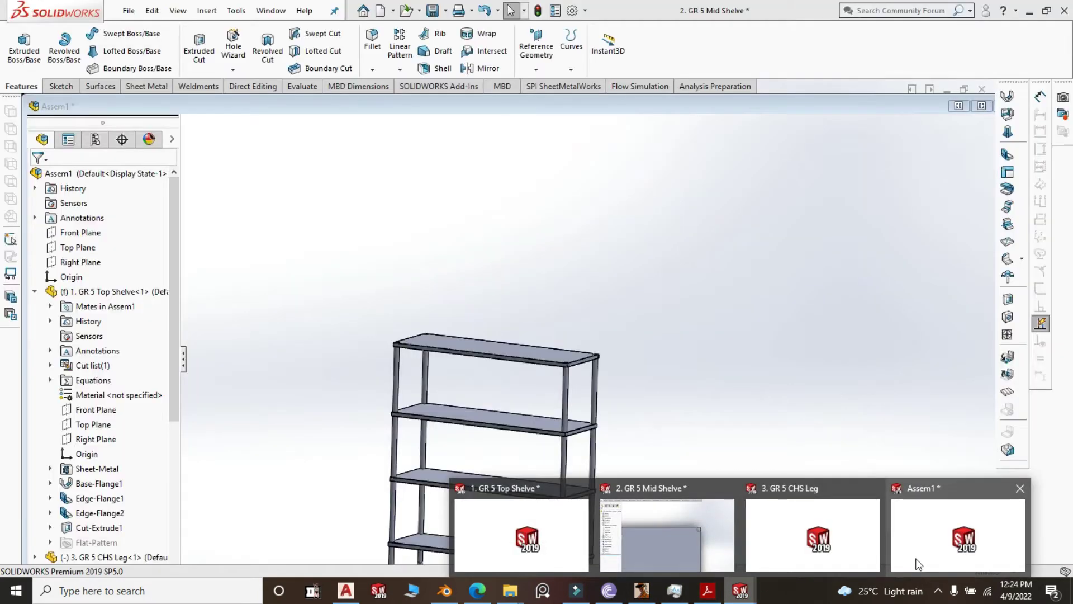
left_click(917, 561)
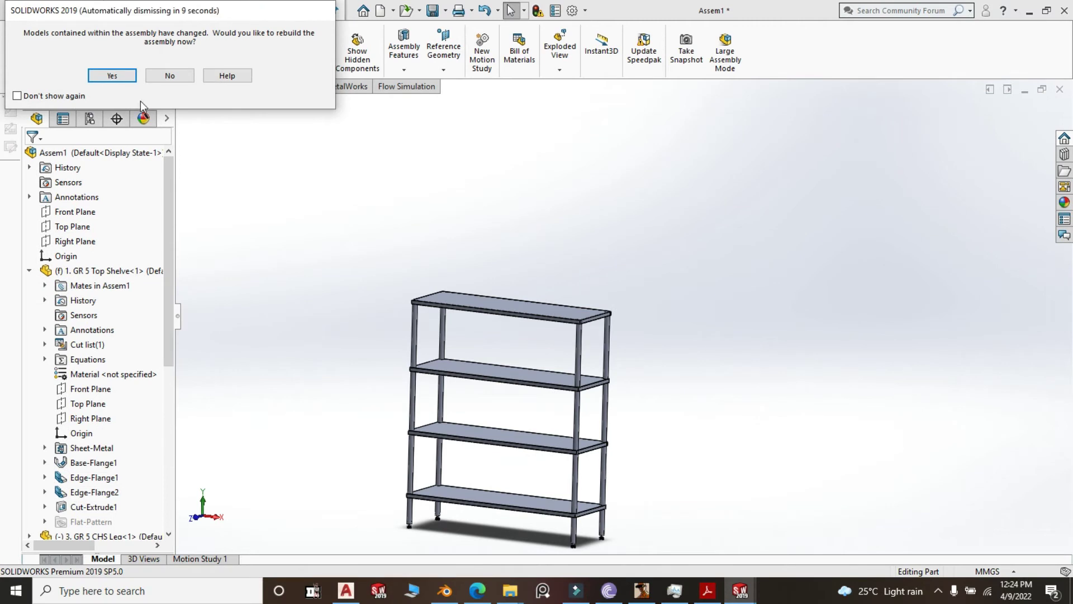
left_click(112, 75)
middle_click_drag(581, 335, 652, 381)
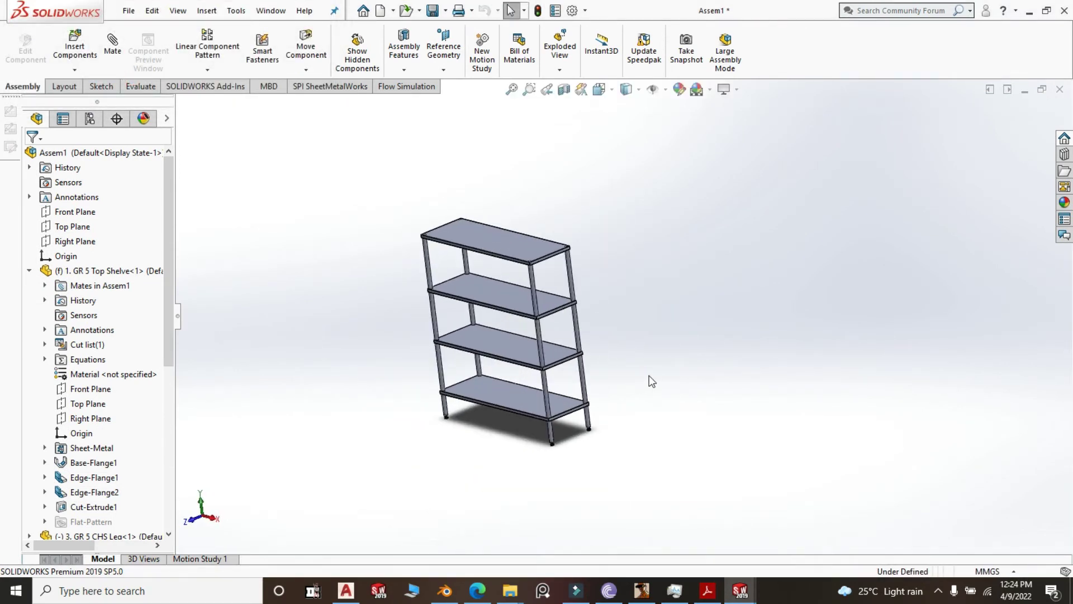
Create a new part document from the Part2 template.
left_click(128, 11)
left_click(149, 32)
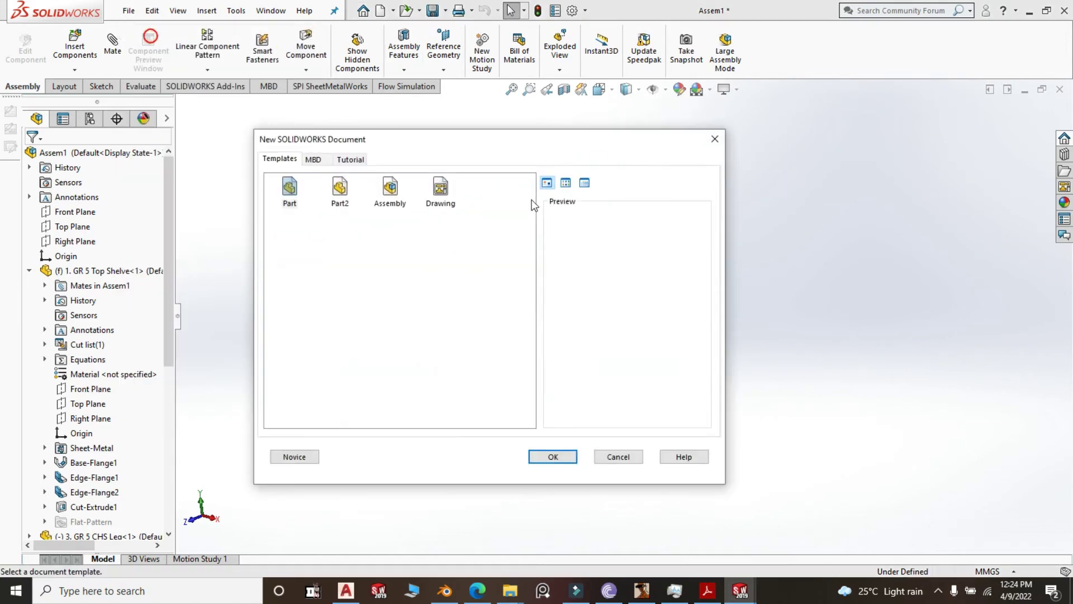
left_click(344, 189)
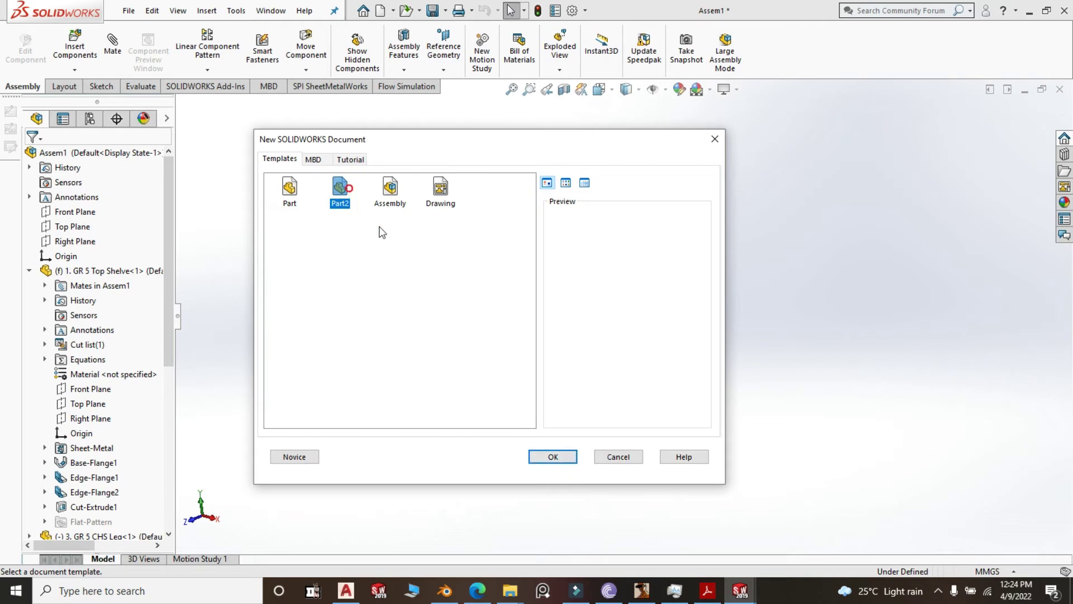
left_click(568, 457)
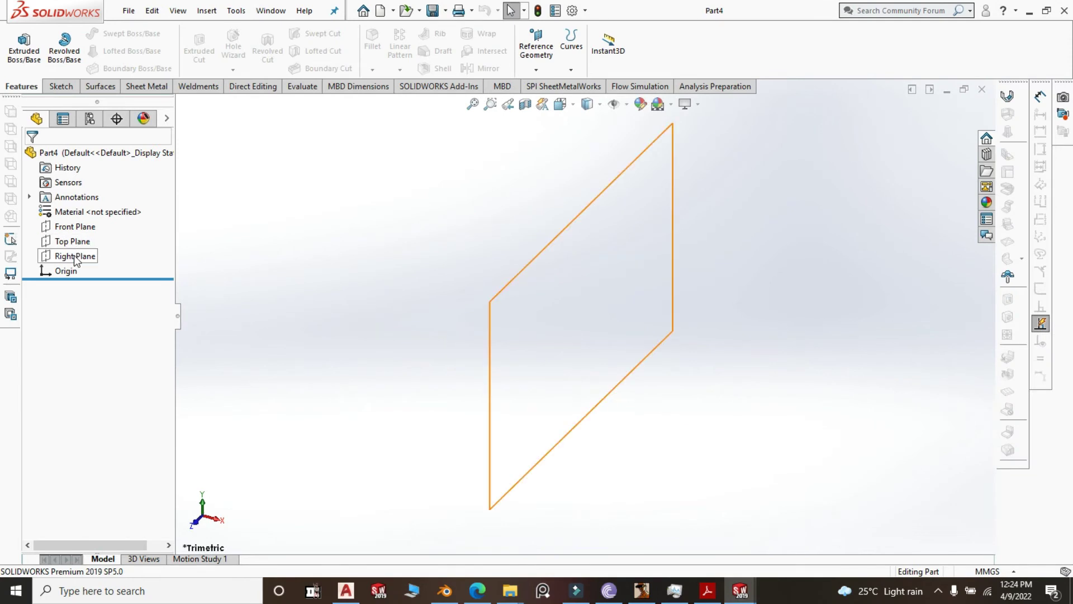
Sketch a centre rectangle about 165 by 98 mm on the Top Plane, centred on the origin.
left_click(72, 241)
left_click(88, 222)
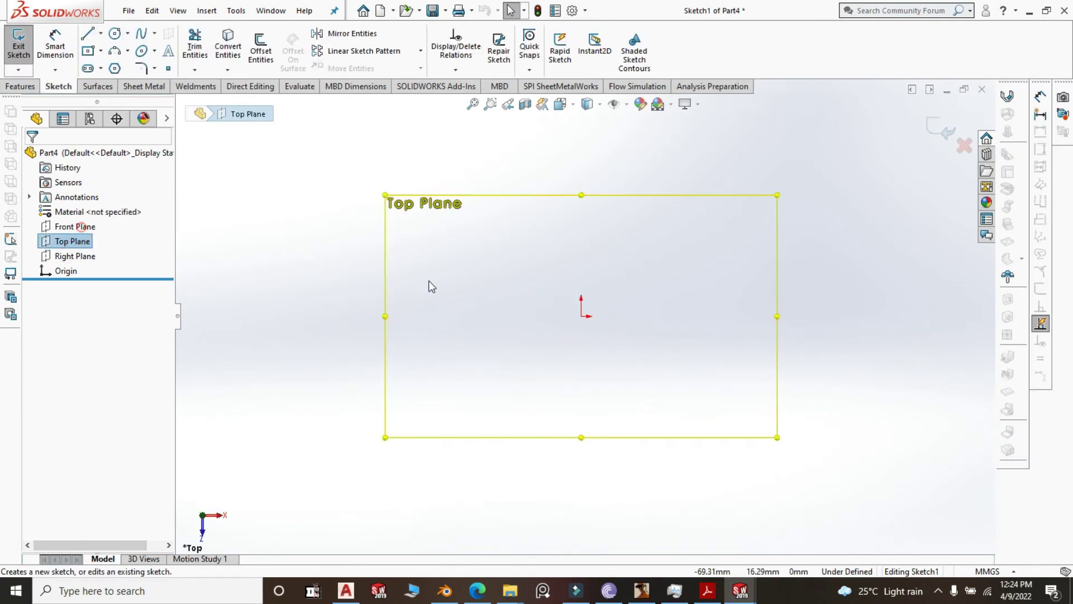
left_click(88, 51)
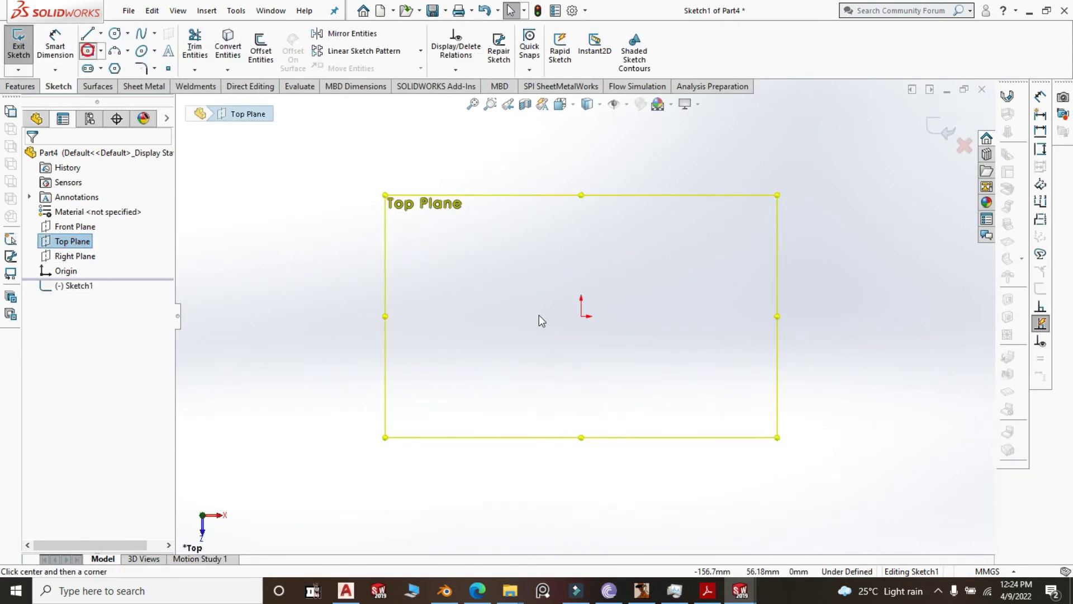
left_click(581, 316)
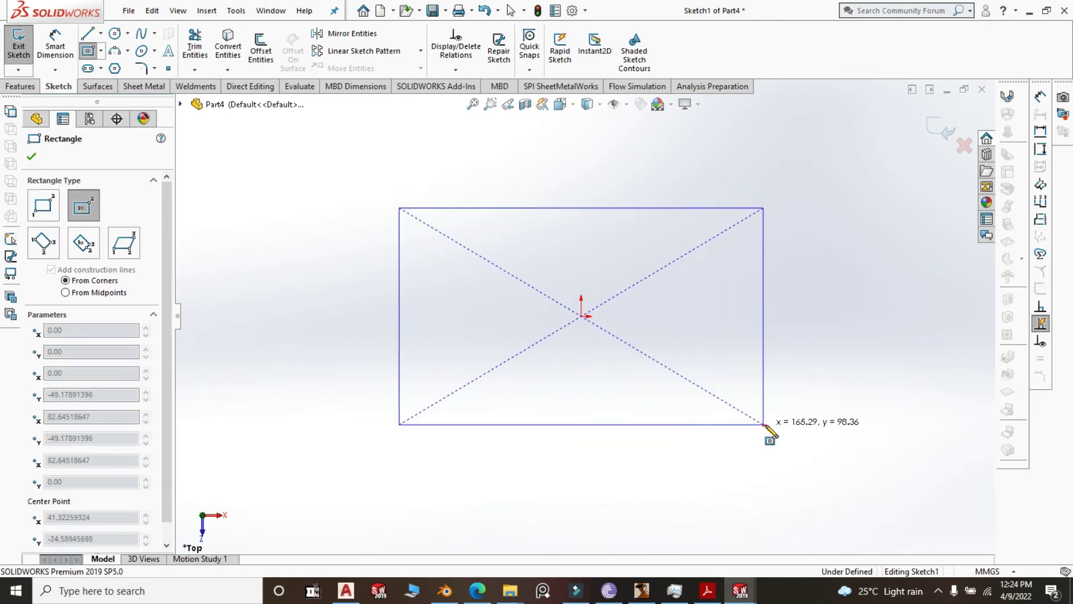
left_click(763, 424)
Dimension the rectangle to 1500 mm along its horizontal side and 500 mm along its vertical side.
left_click(44, 46)
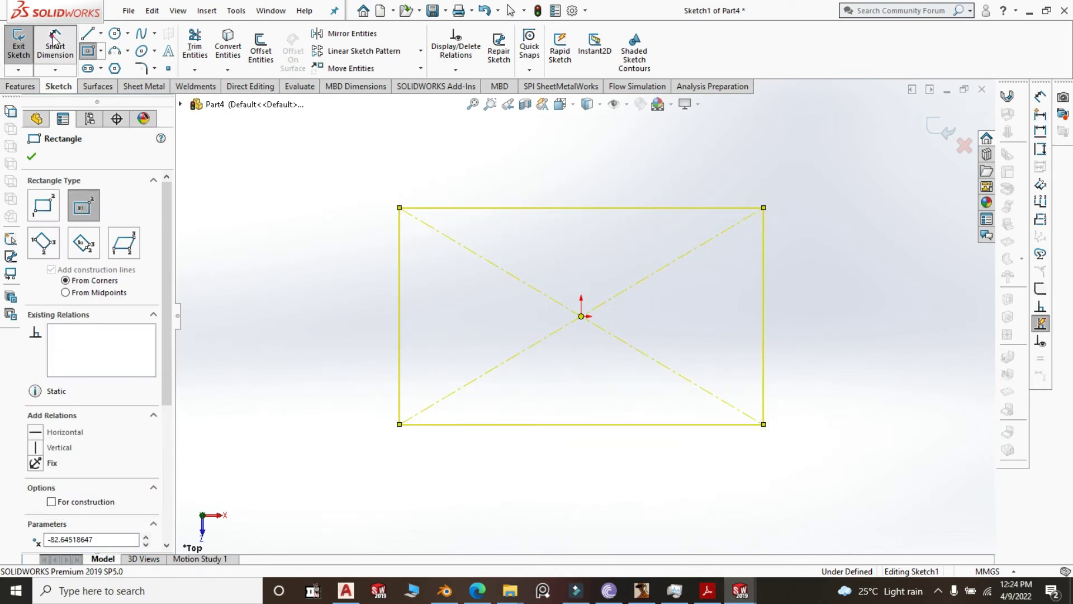
left_click(563, 207)
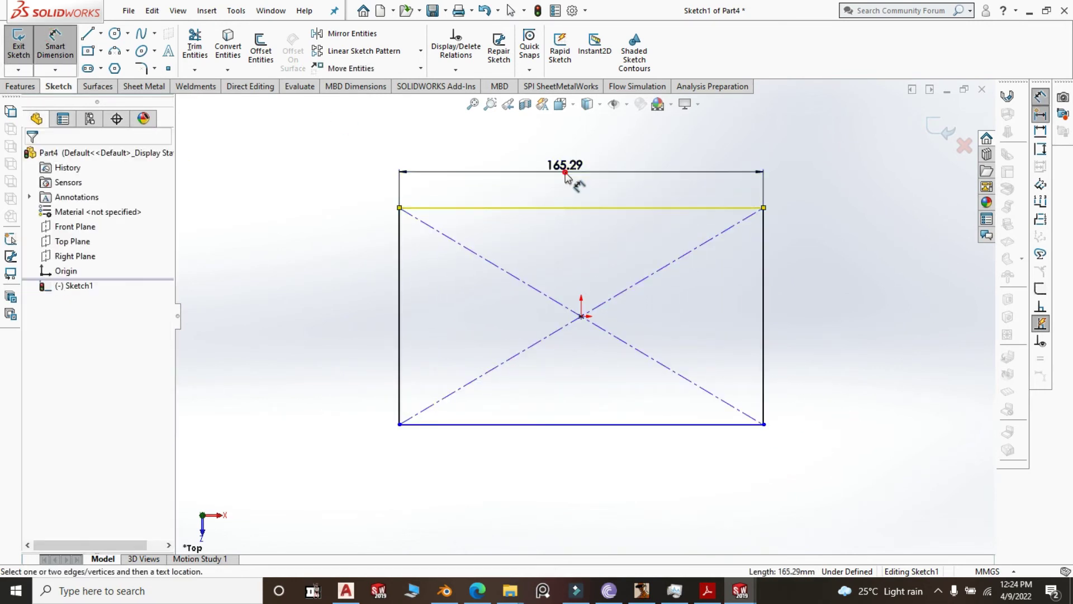
left_click(566, 167)
type("1500")
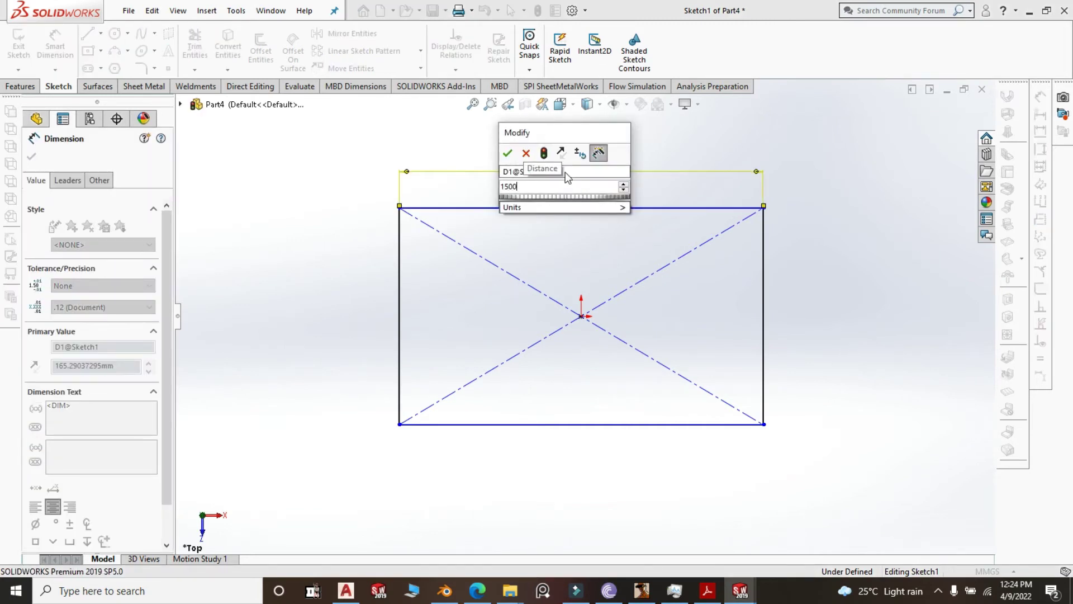
key("Return")
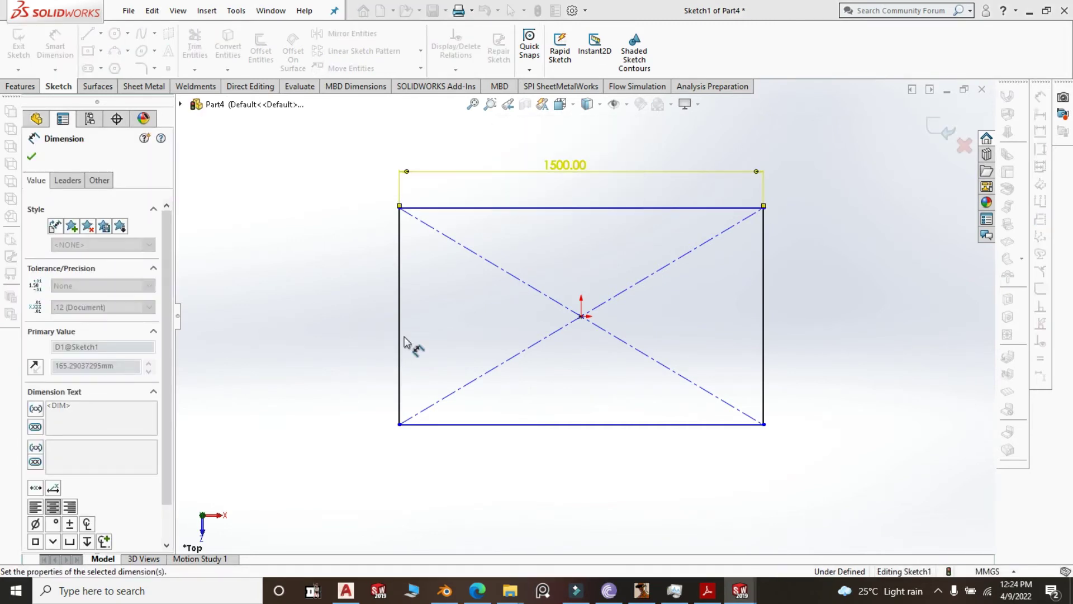
left_click(403, 333)
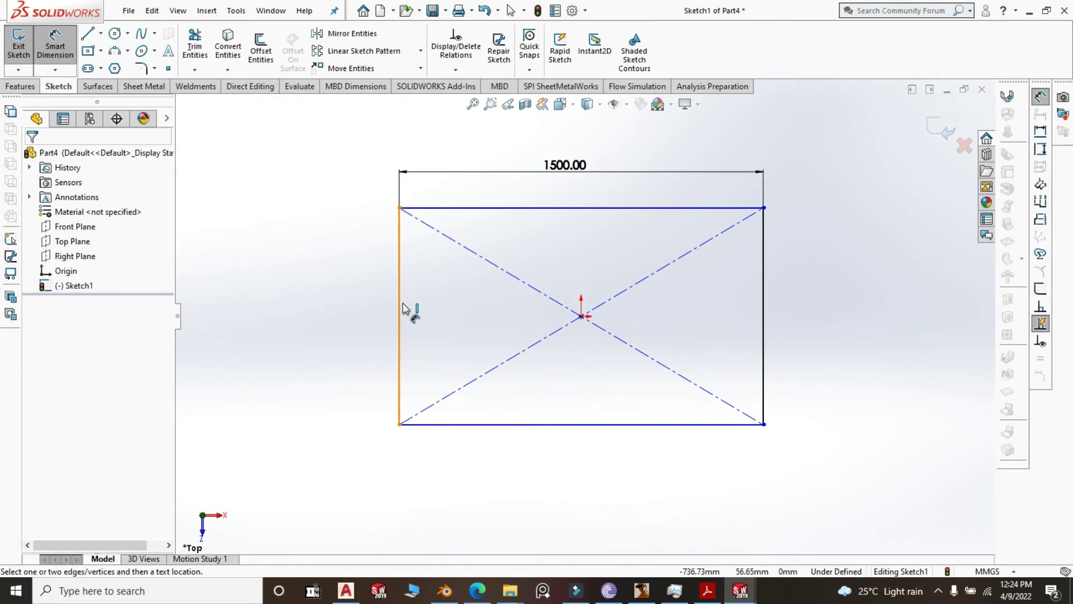
left_click(400, 307)
left_click(362, 315)
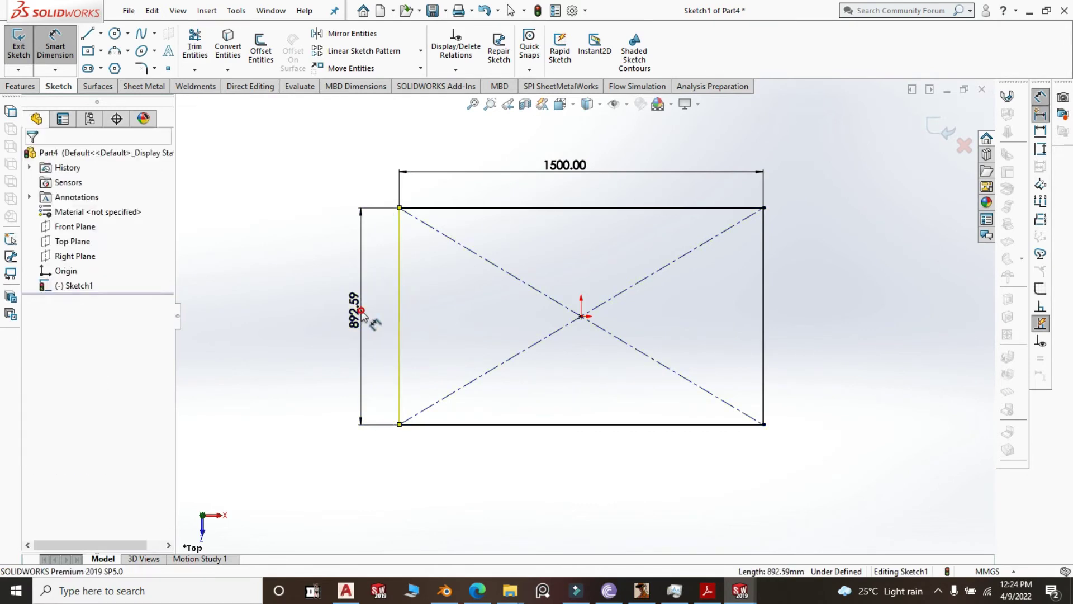
type("500")
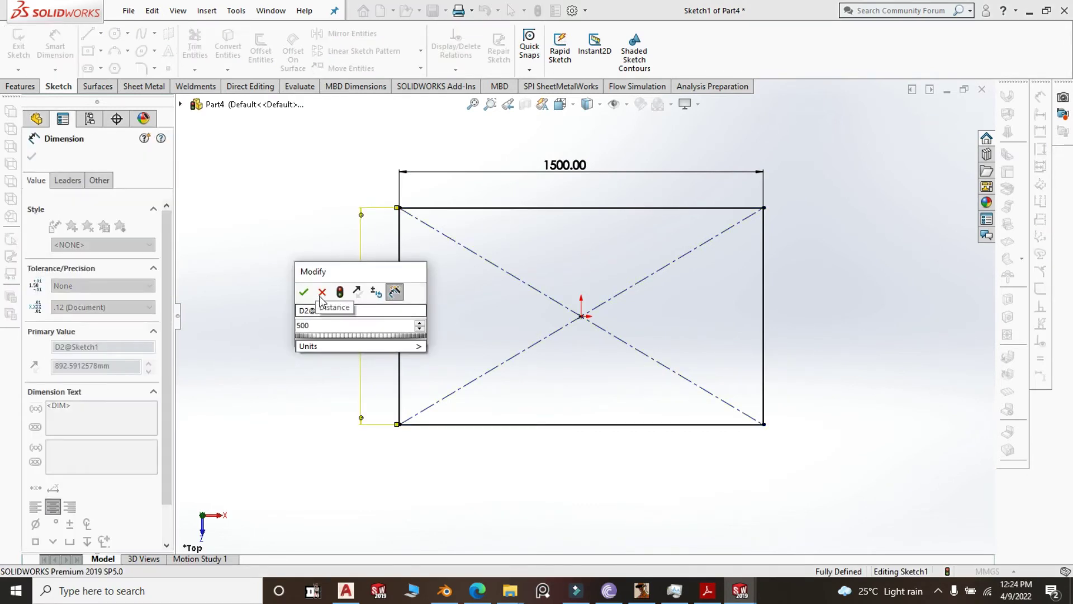
left_click(304, 292)
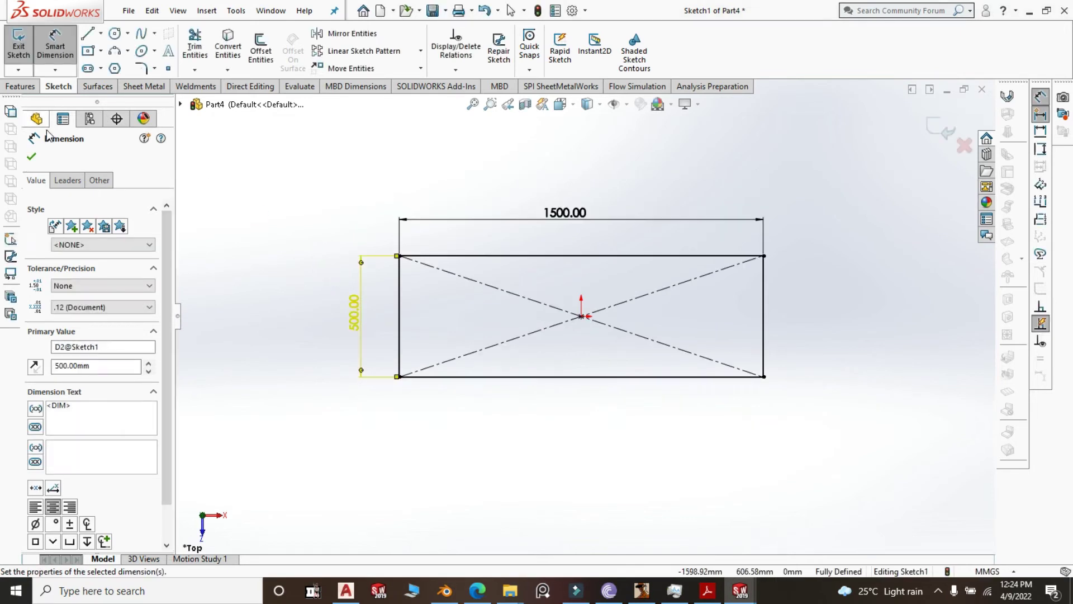
left_click(32, 158)
Create a 1.20 mm thick sheet-metal Base Flange from the rectangle, with K-Factor 0.5 and Tear relief.
left_click(144, 86)
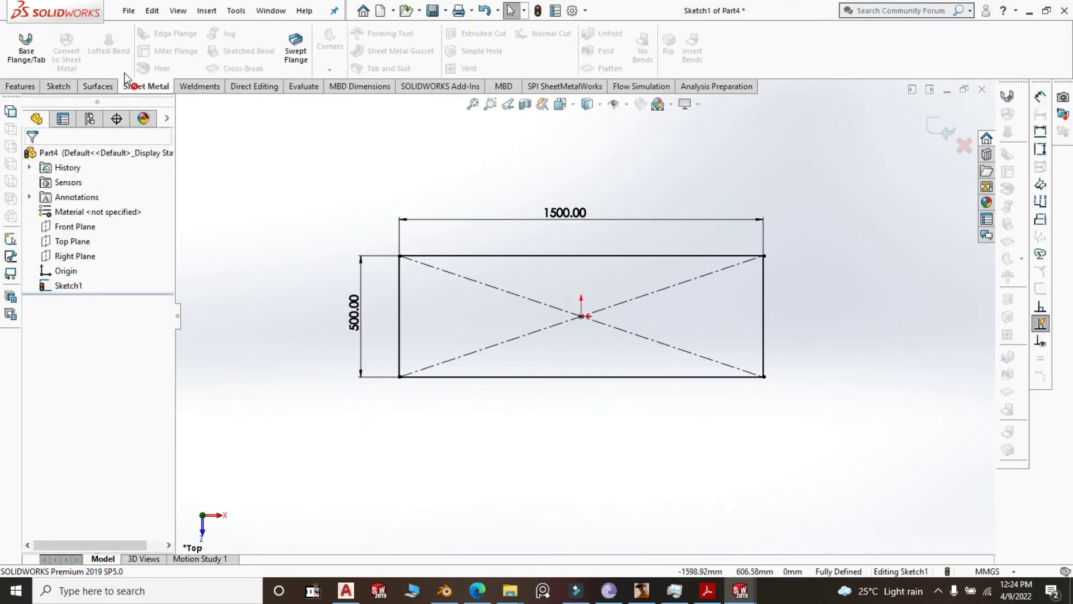
left_click(28, 50)
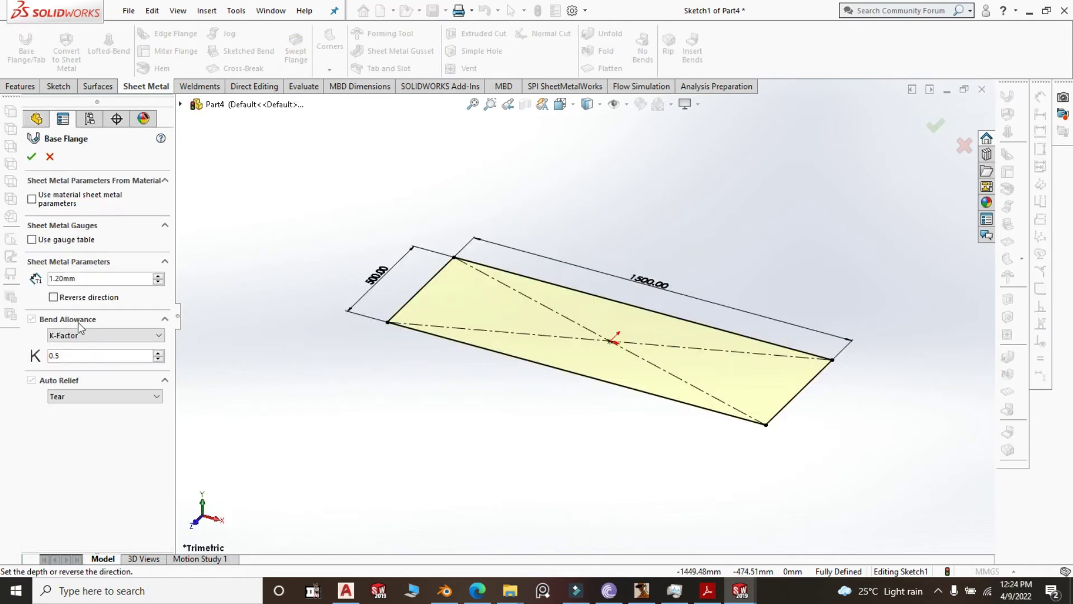
left_click(30, 159)
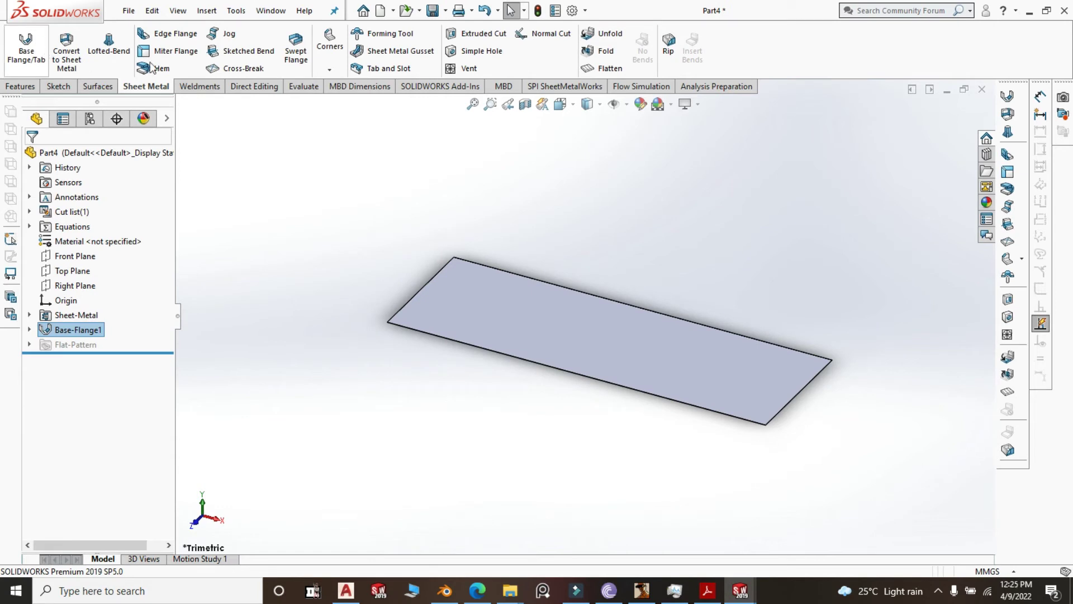
Add a 30 mm Edge Flange at 90 degrees, pointing down from all four edges of the base plate.
left_click(175, 35)
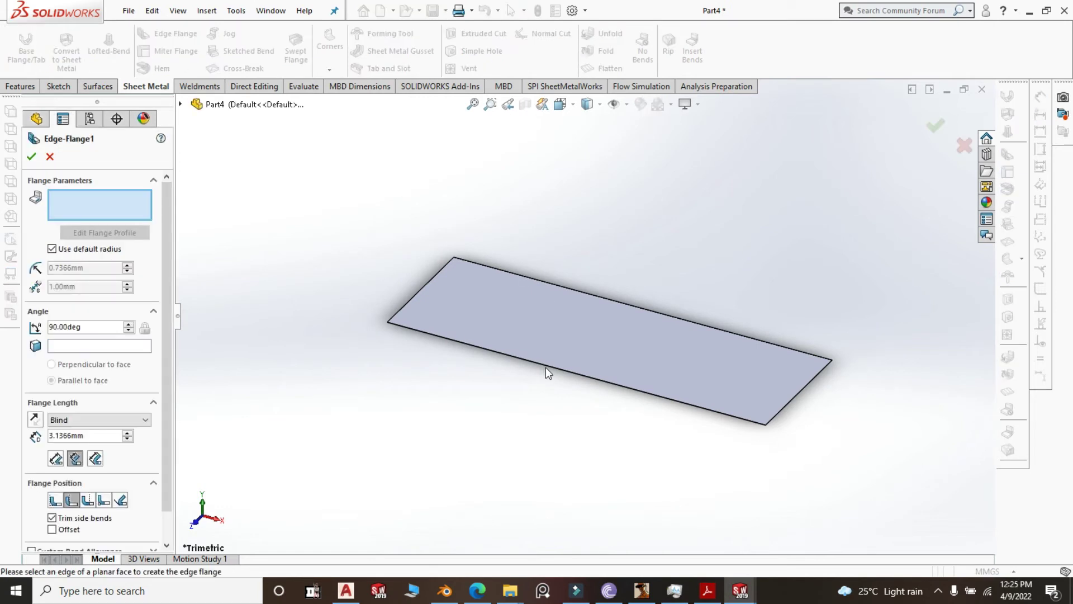
left_click(545, 367)
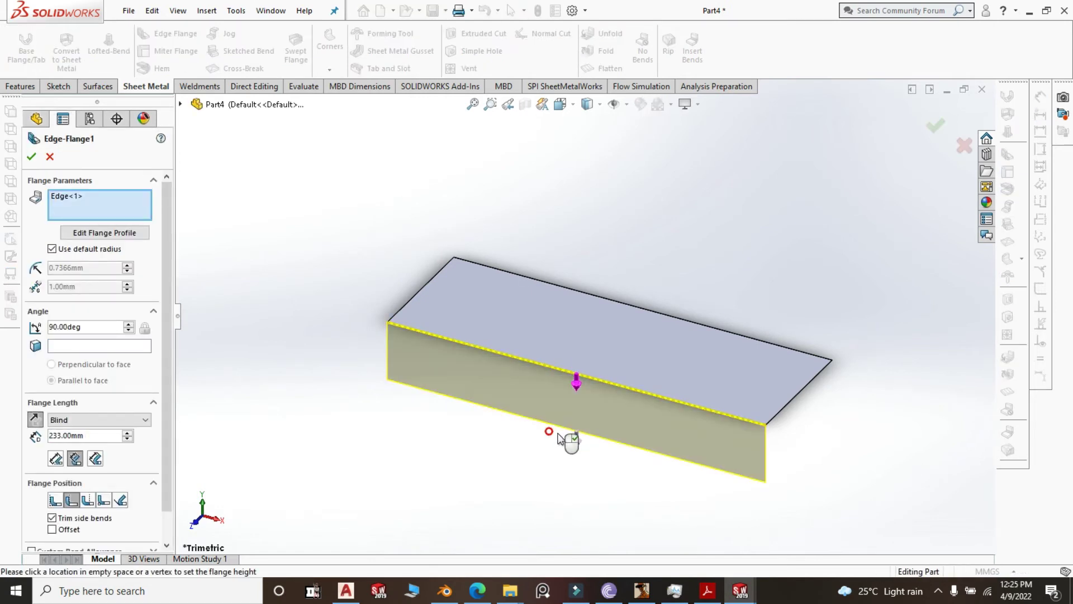
left_click(797, 394)
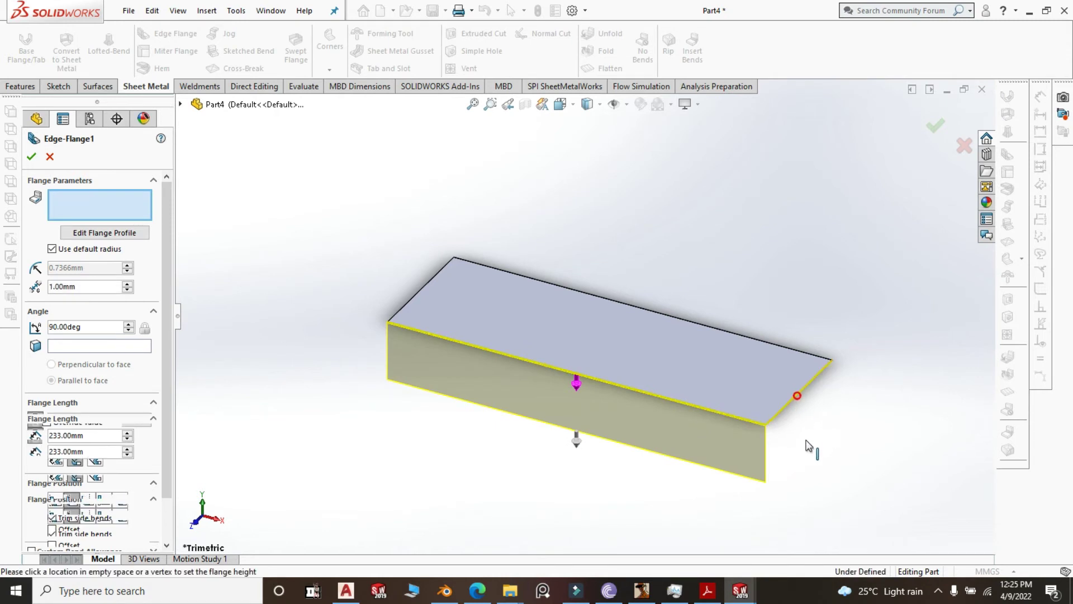
left_click(731, 336)
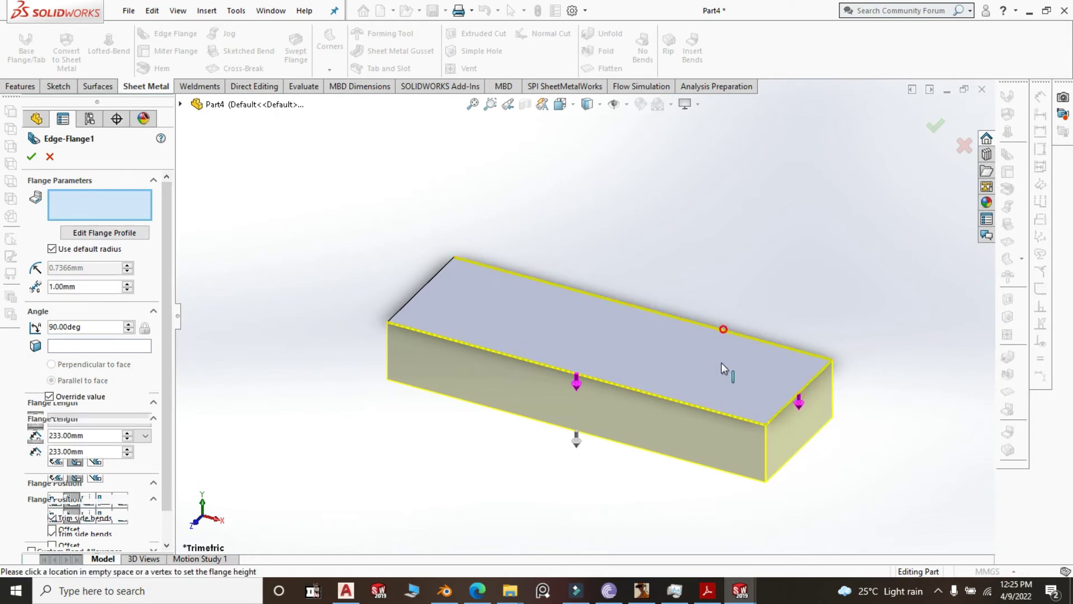
left_click(427, 288)
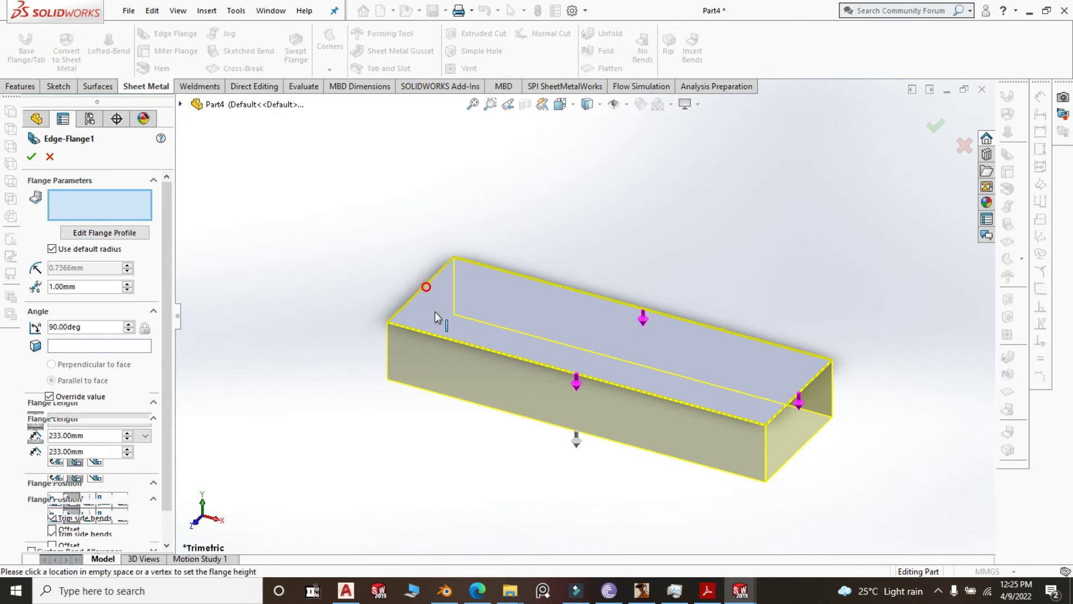
left_click(89, 438)
type("15")
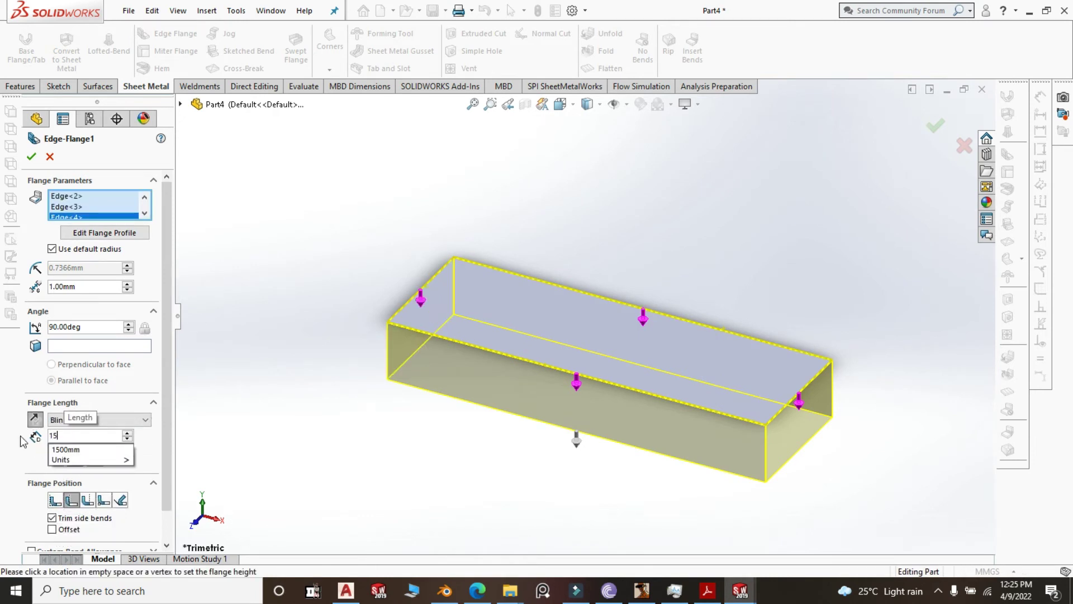
key("BackSpace")
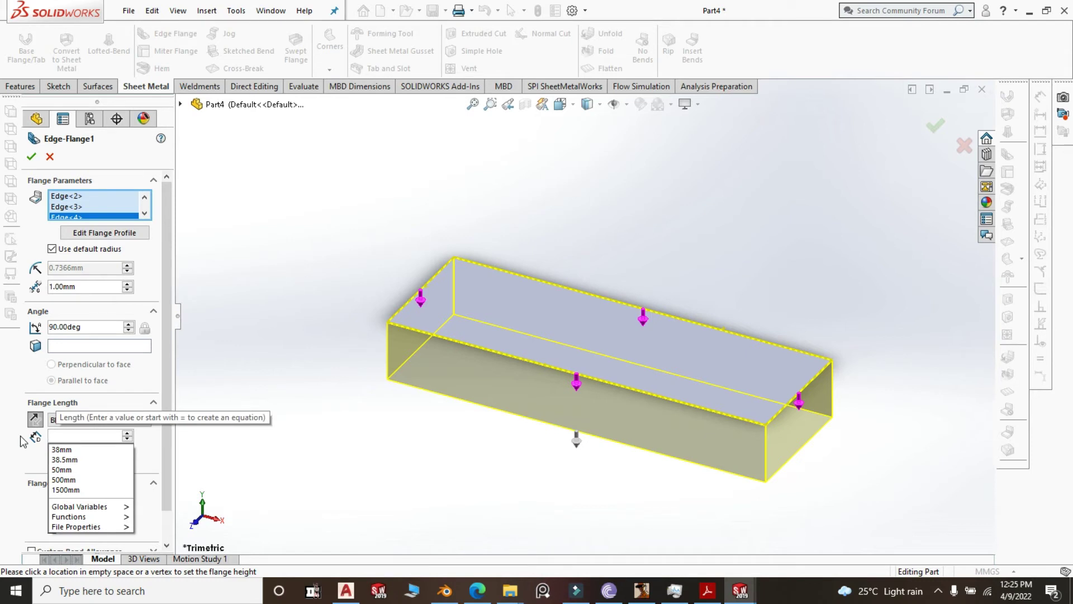
type("30")
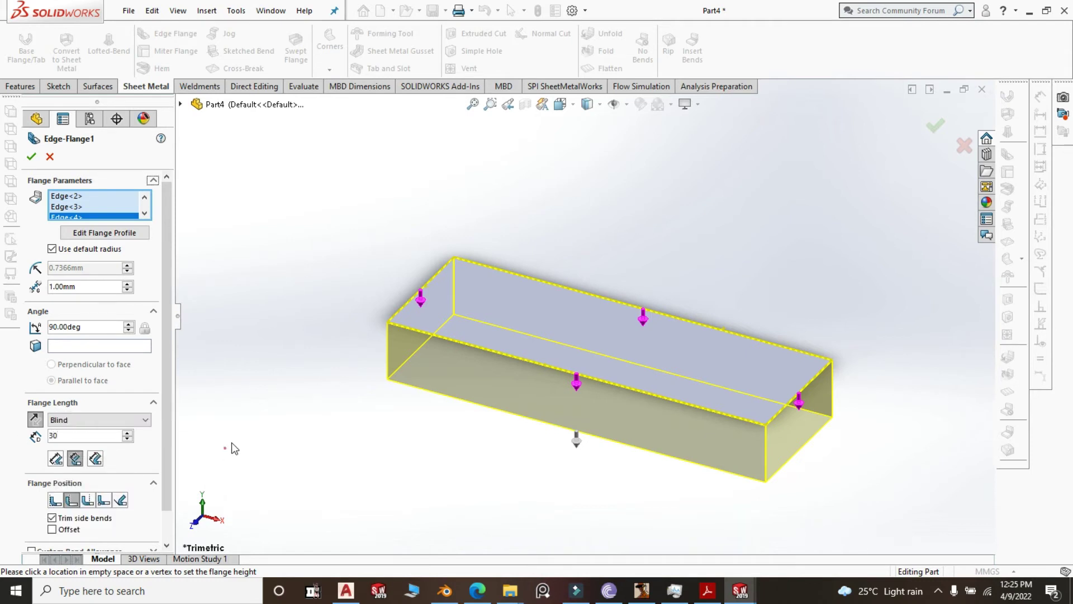
left_click(225, 448)
left_click(31, 157)
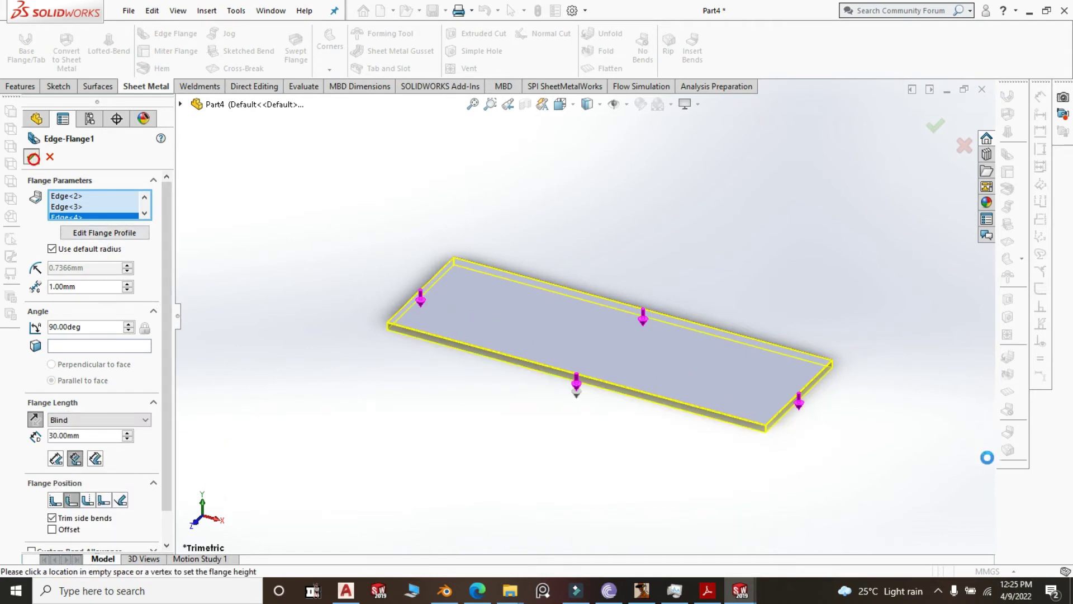
Add a 15 mm Edge Flange at 90 degrees, pointing inward from the lower edges of all four existing side flanges.
middle_click_drag(878, 478, 631, 256)
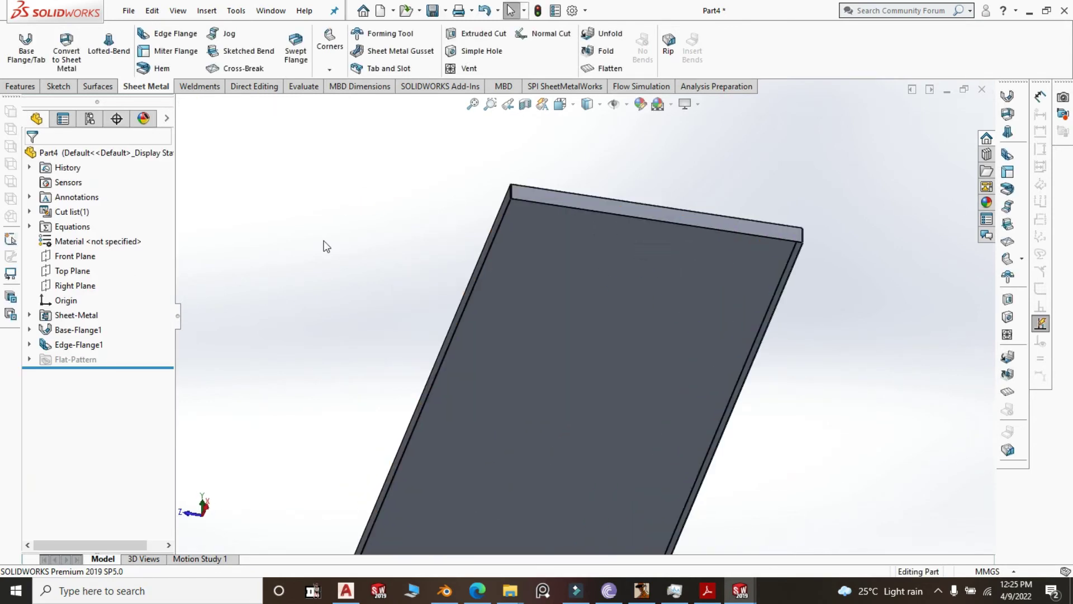
left_click(186, 34)
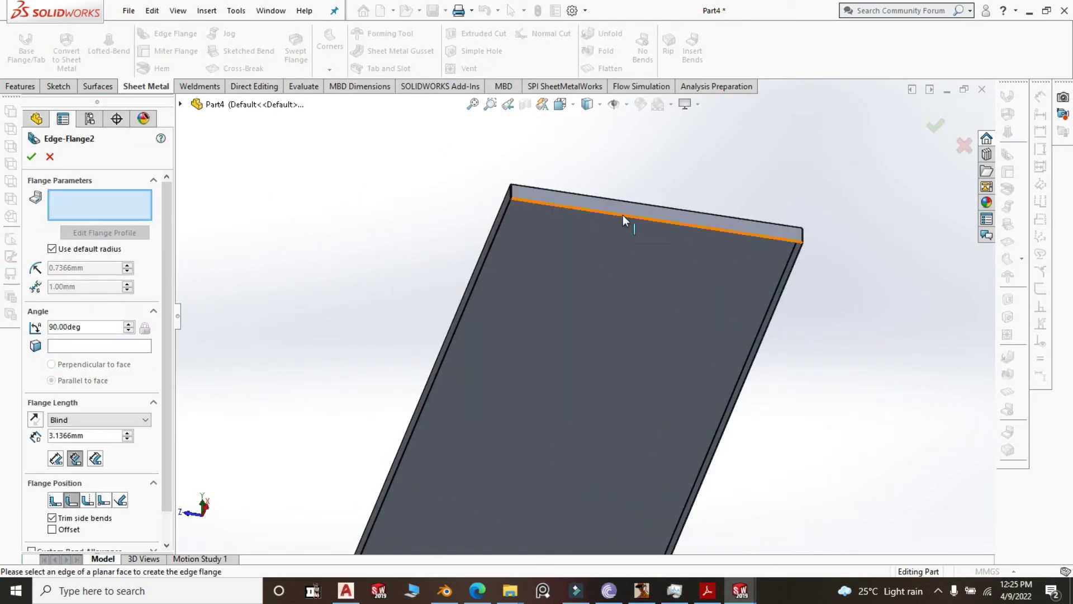
left_click(623, 215)
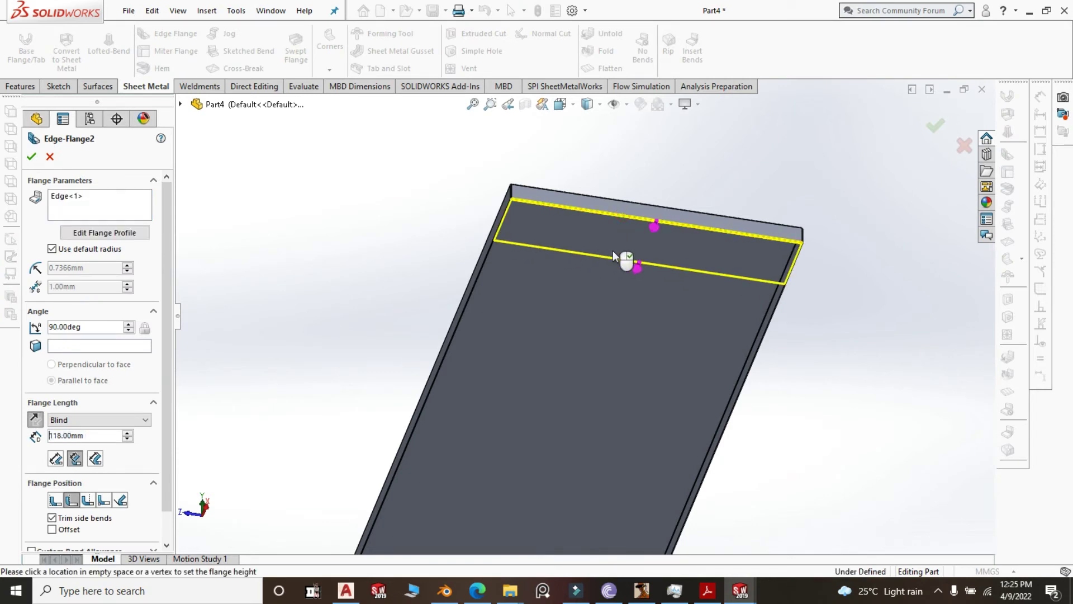
left_click(612, 251)
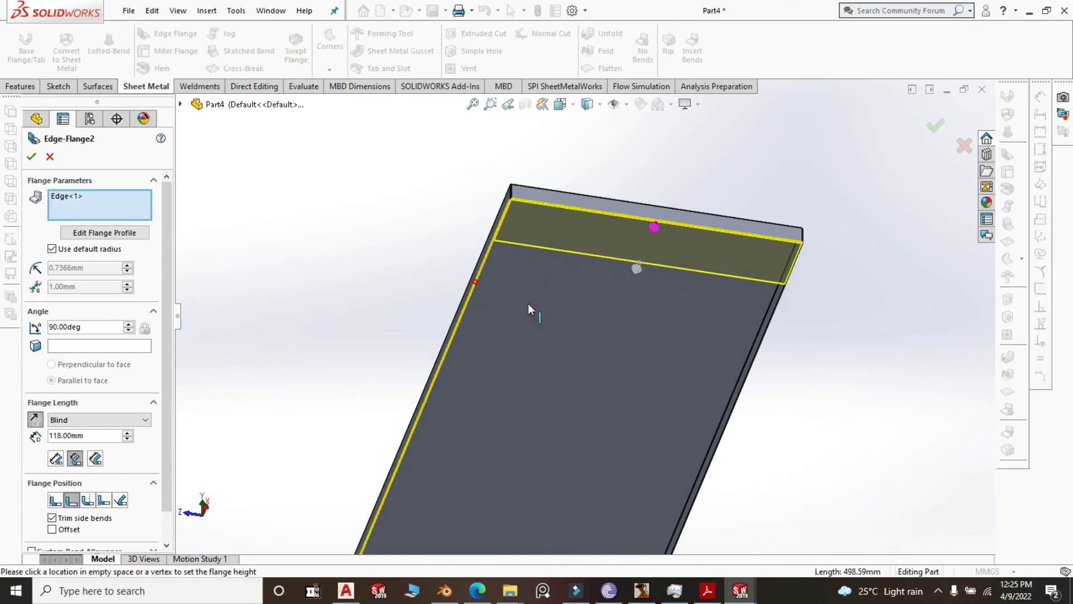
left_click(556, 304)
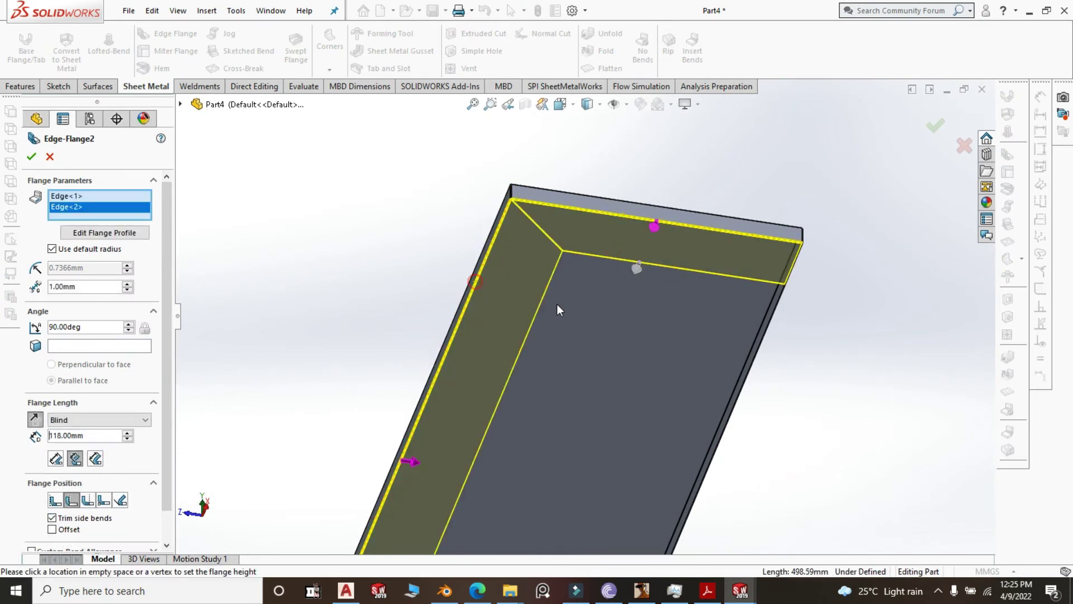
left_click(741, 402)
scroll(720, 272, "up", 5)
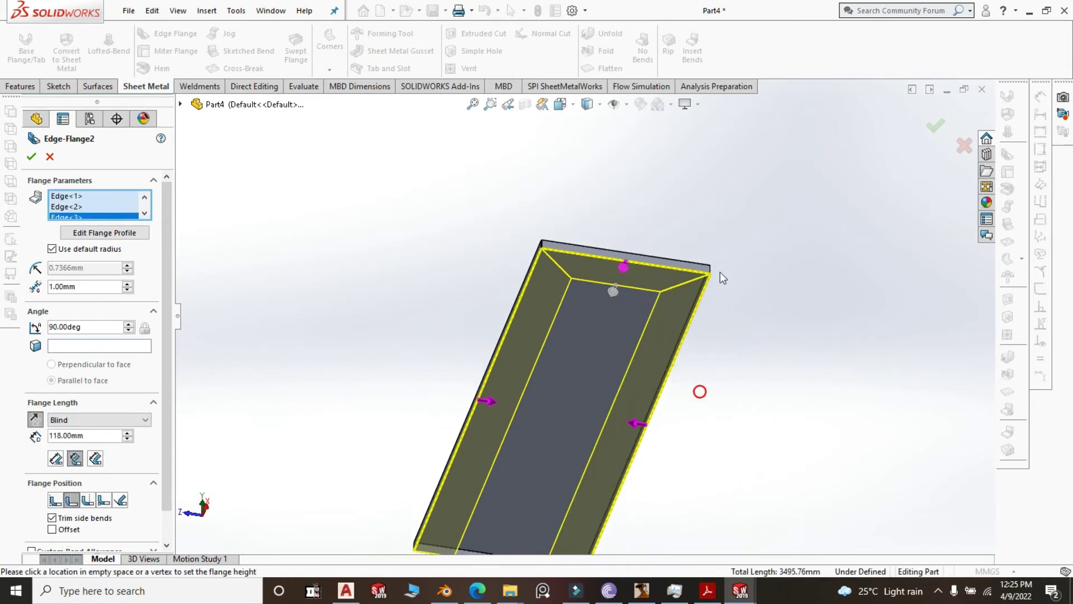
scroll(497, 464, "down", 6)
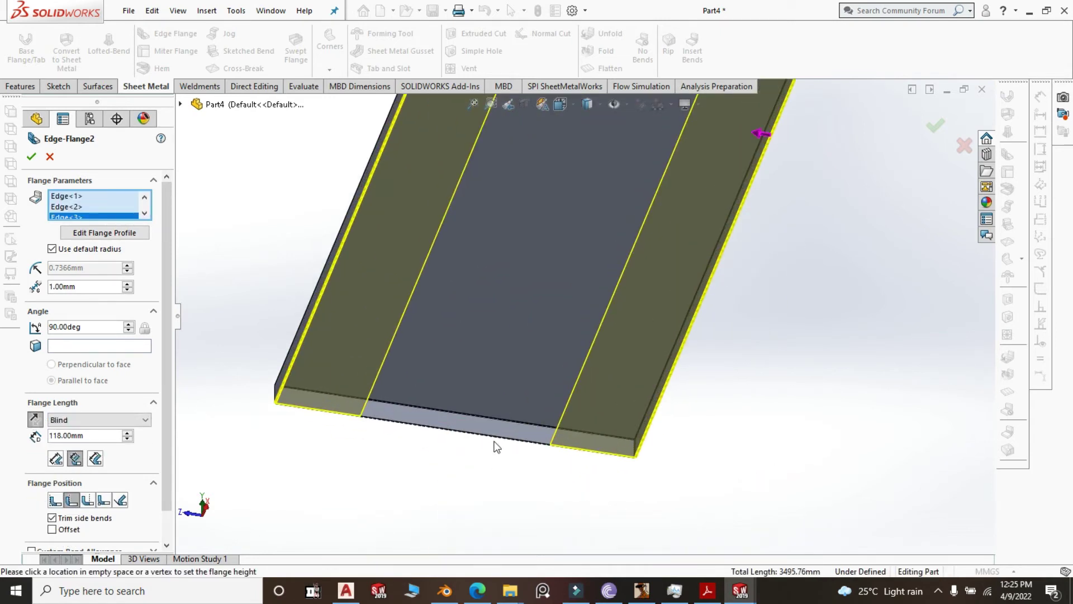
left_click(497, 439)
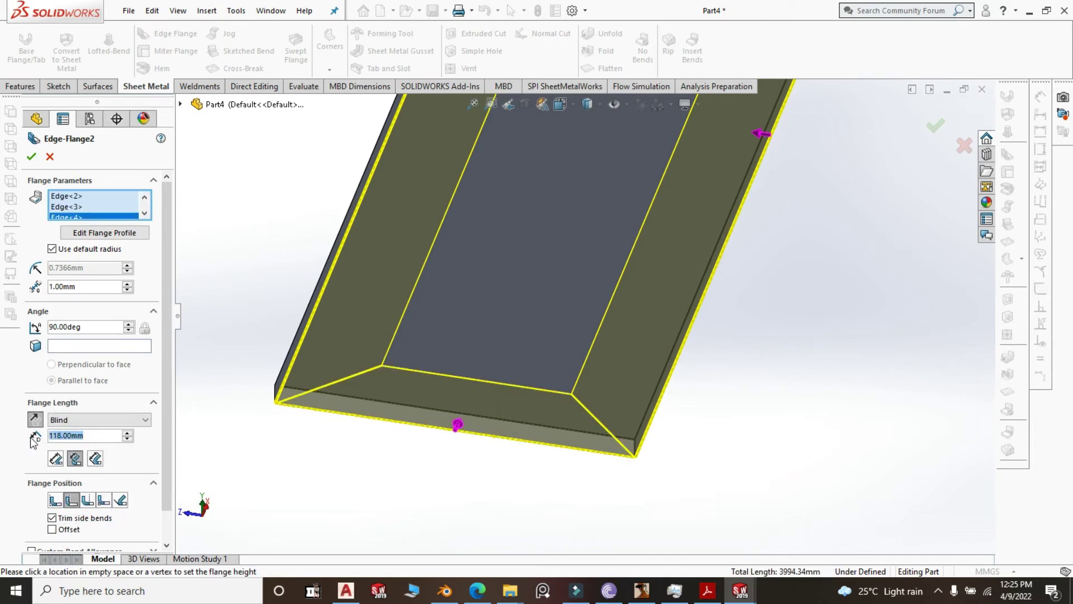
type("15")
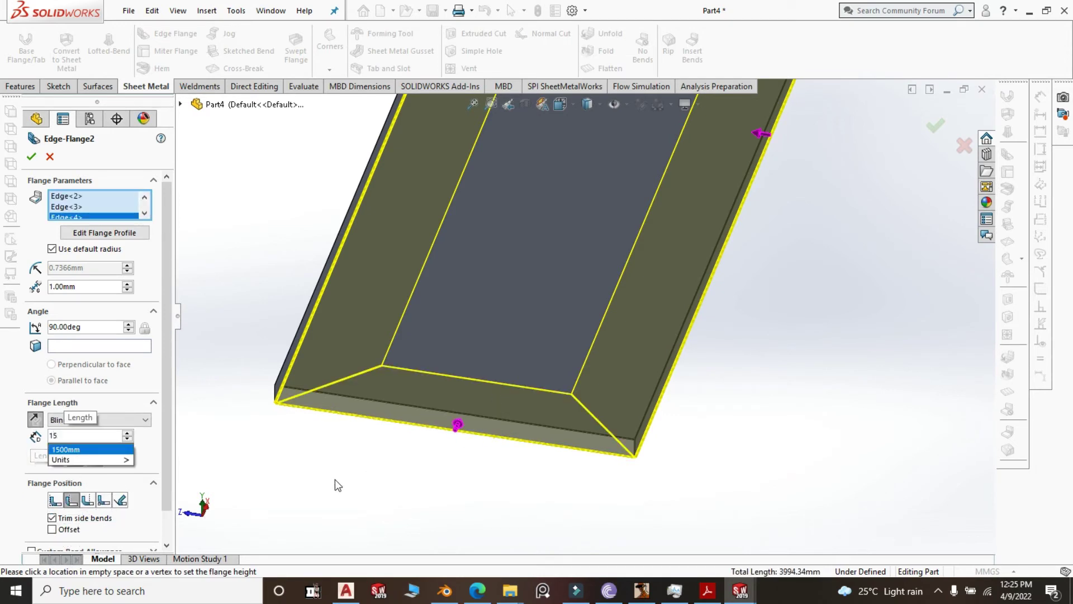
key("Return")
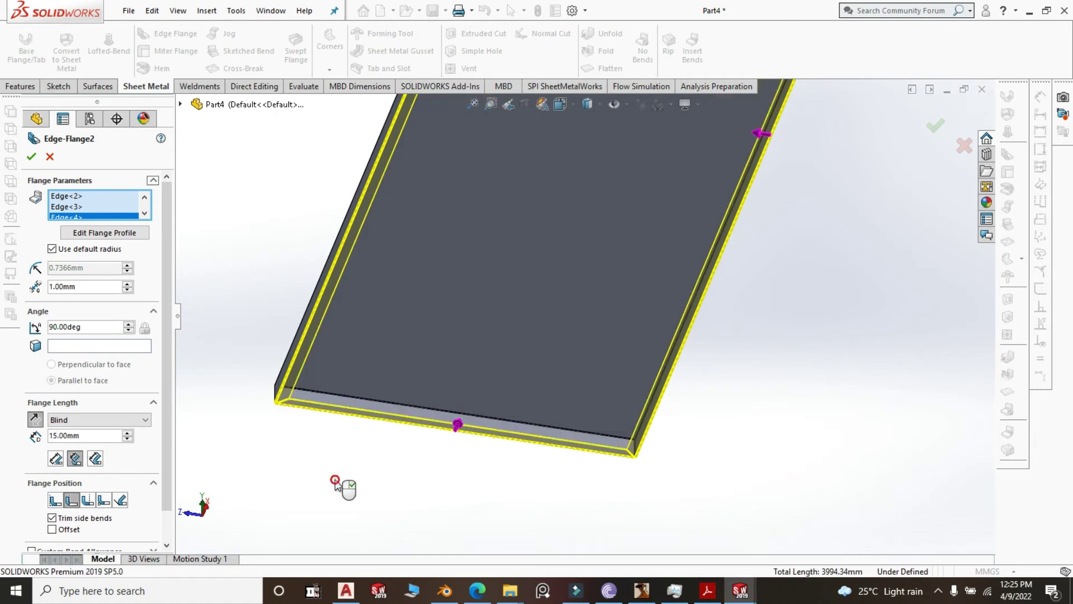
left_click(32, 158)
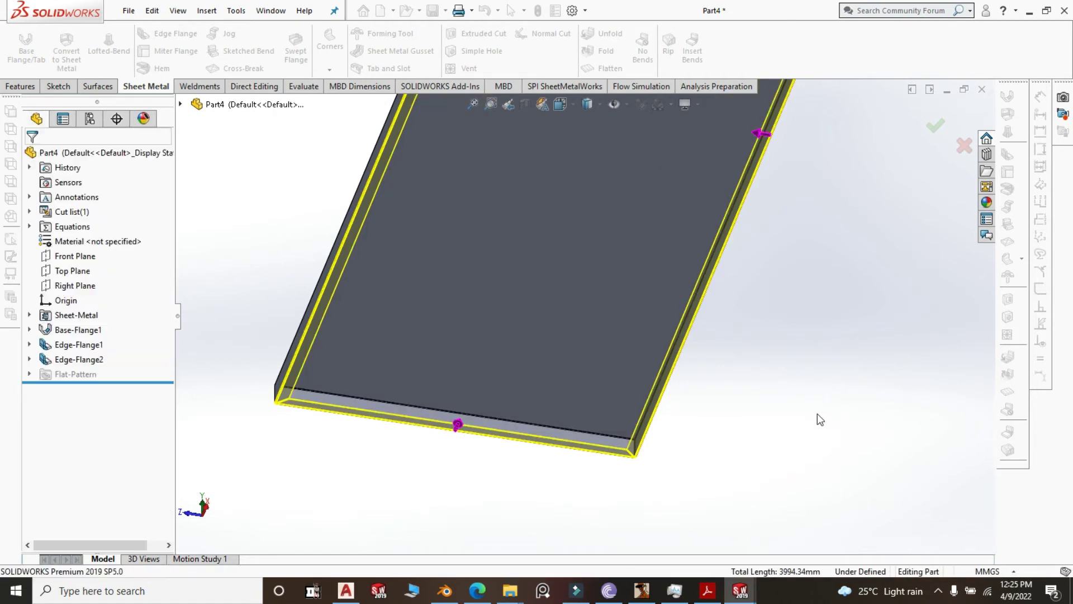
Start a new sketch on the top face of the shelf's base plate.
key("space")
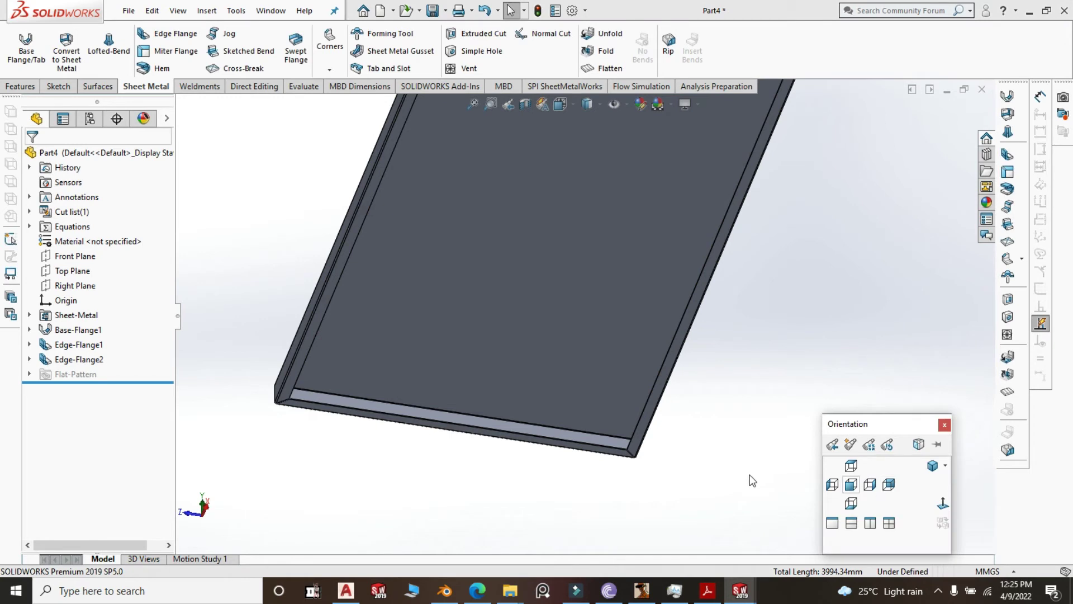
left_click(783, 431)
middle_click_drag(784, 431, 768, 473)
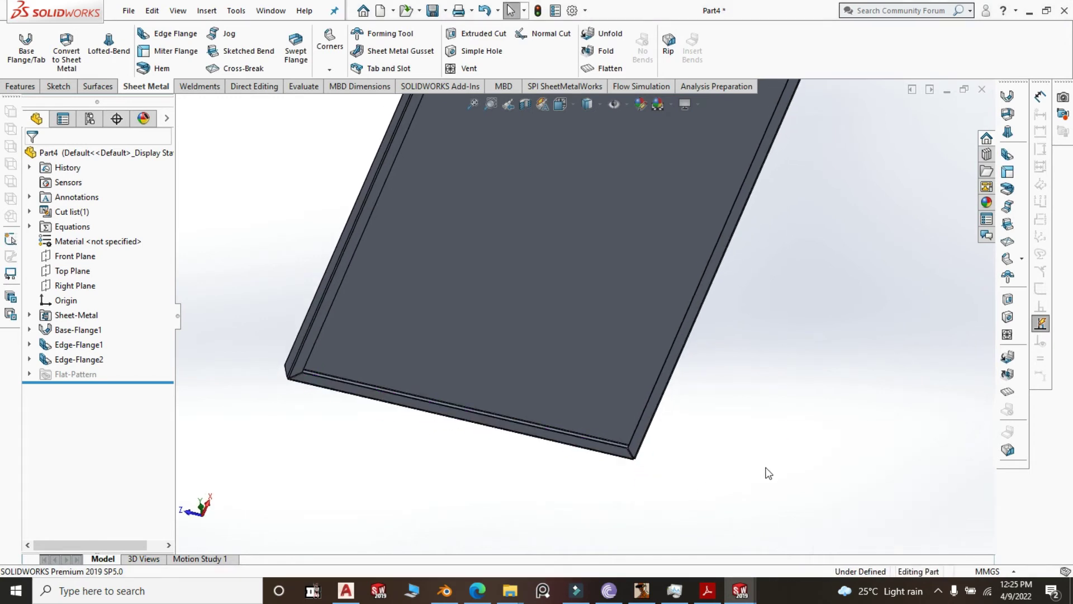
key("space")
left_click(881, 482)
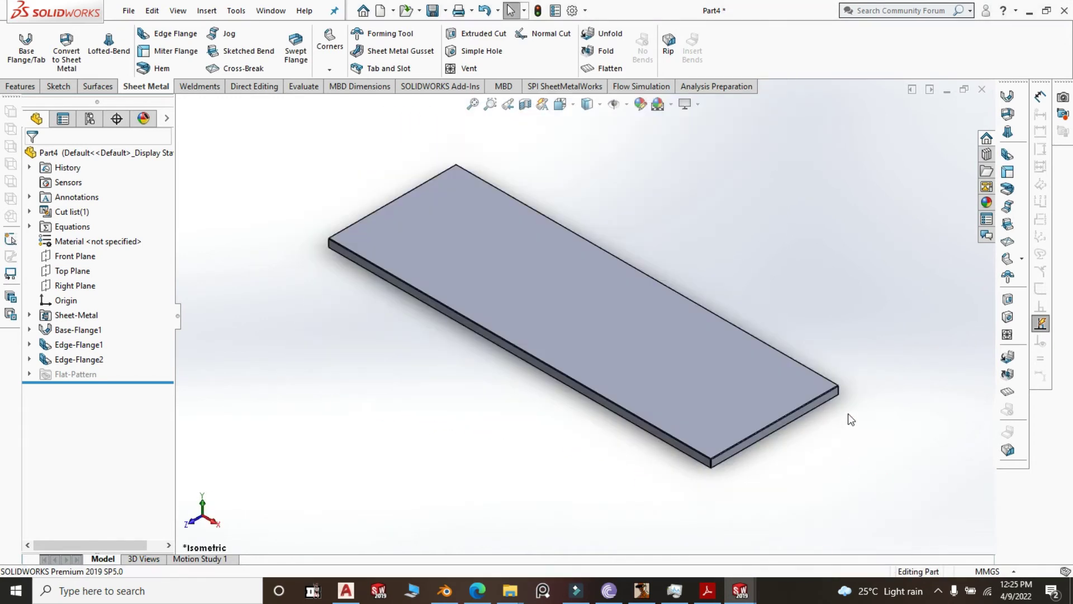
scroll(847, 414, "down", 3)
left_click(824, 374)
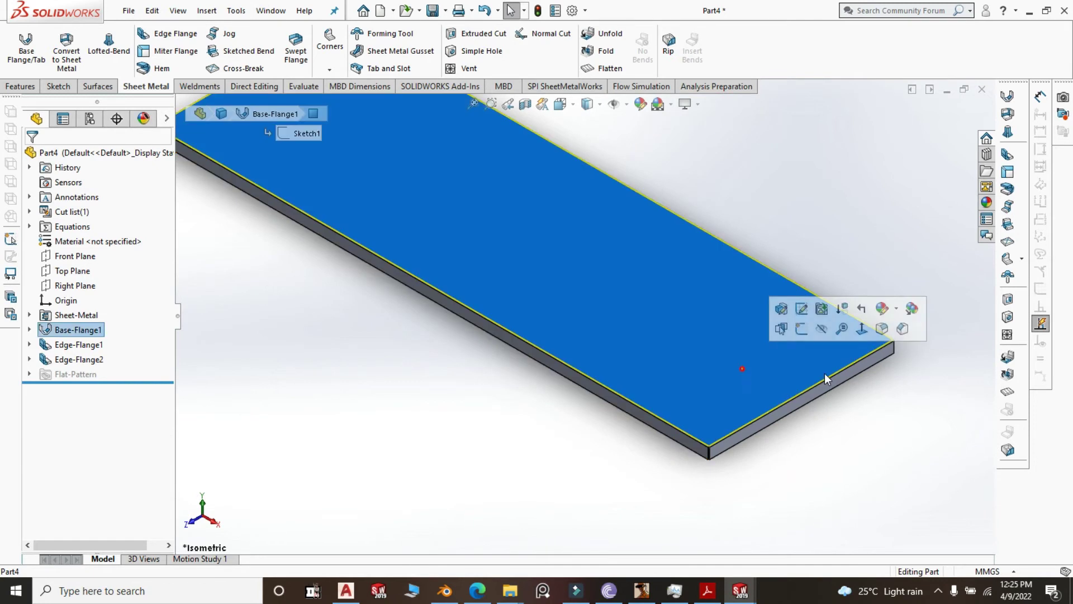
left_click(813, 333)
scroll(785, 447, "down", 2)
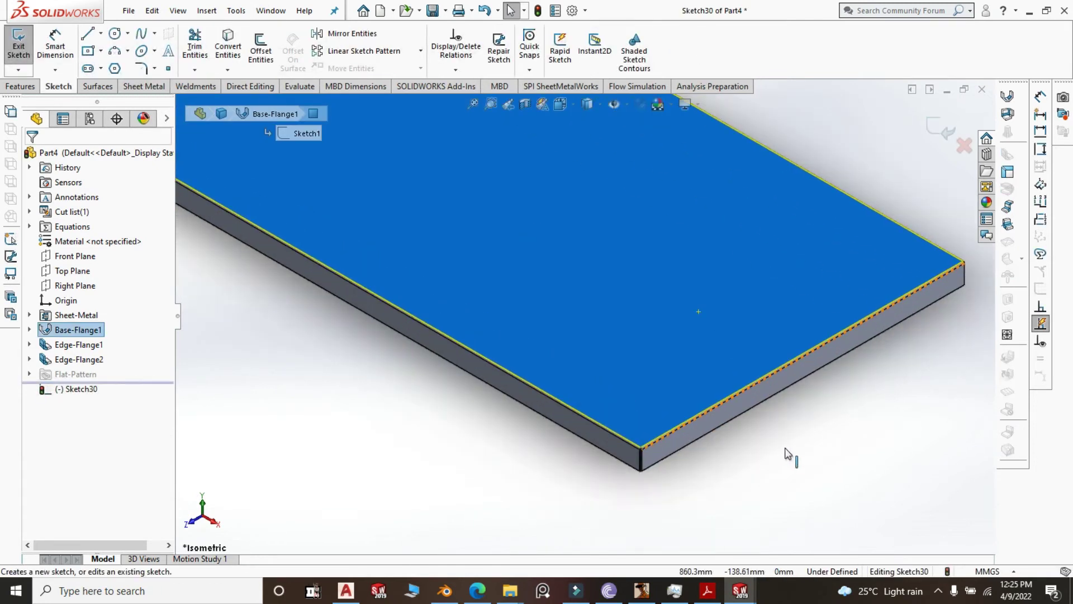
left_click(785, 453)
Sketch a circle of about 60 mm radius centred on the front corner vertex of the top face.
left_click(114, 33)
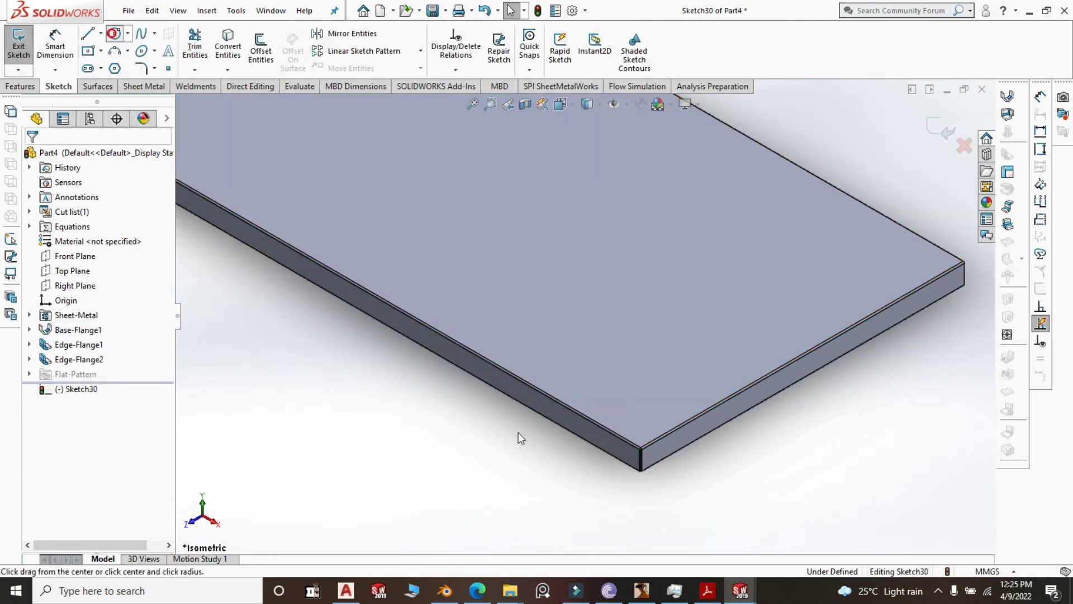
scroll(640, 467, "down", 3)
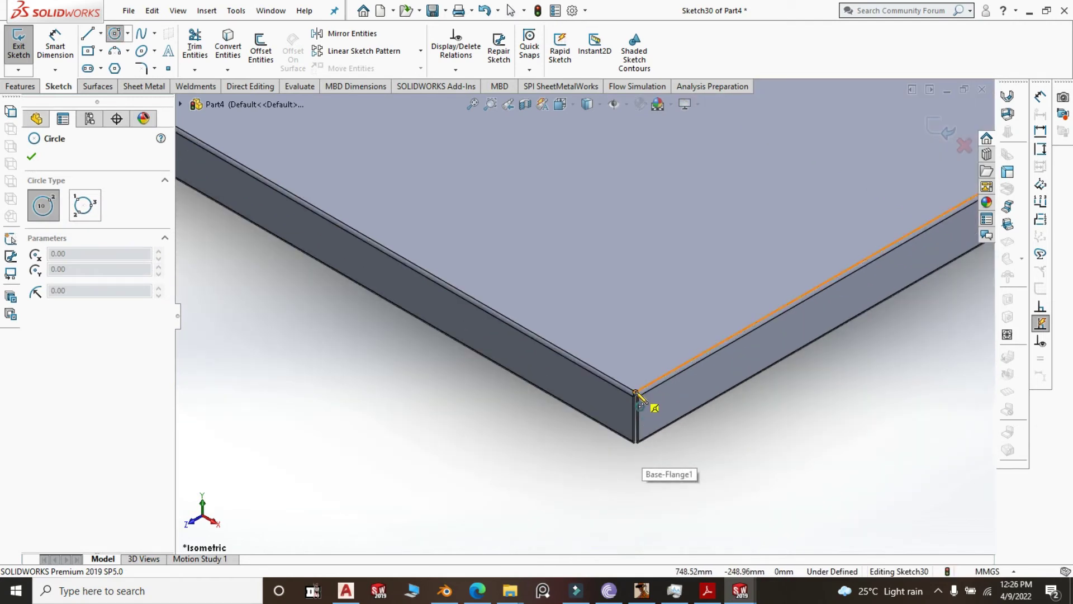
left_click(636, 392)
left_click(690, 451)
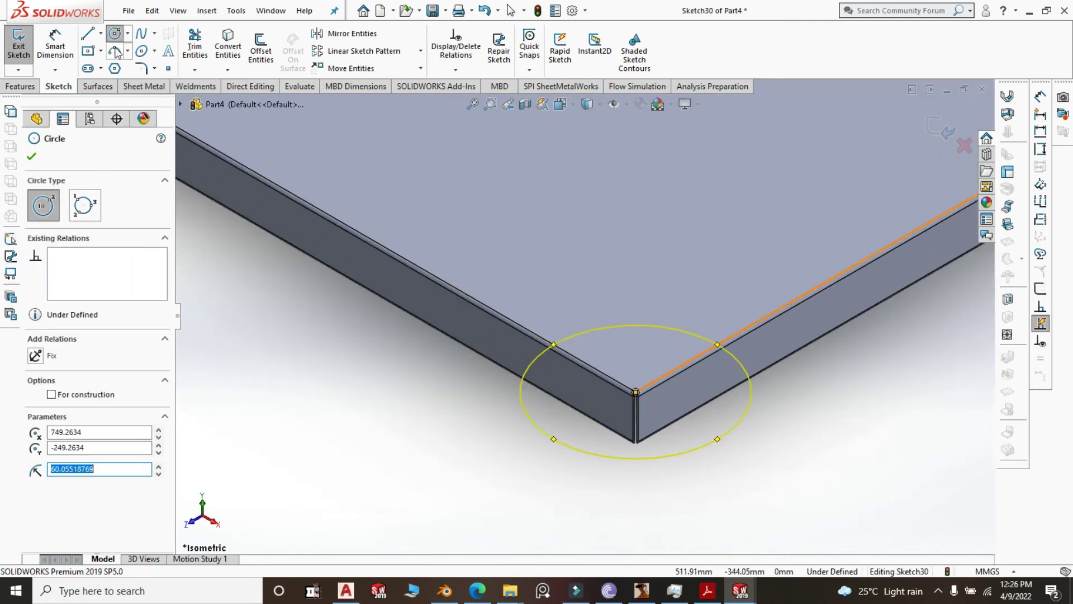
left_click(712, 443)
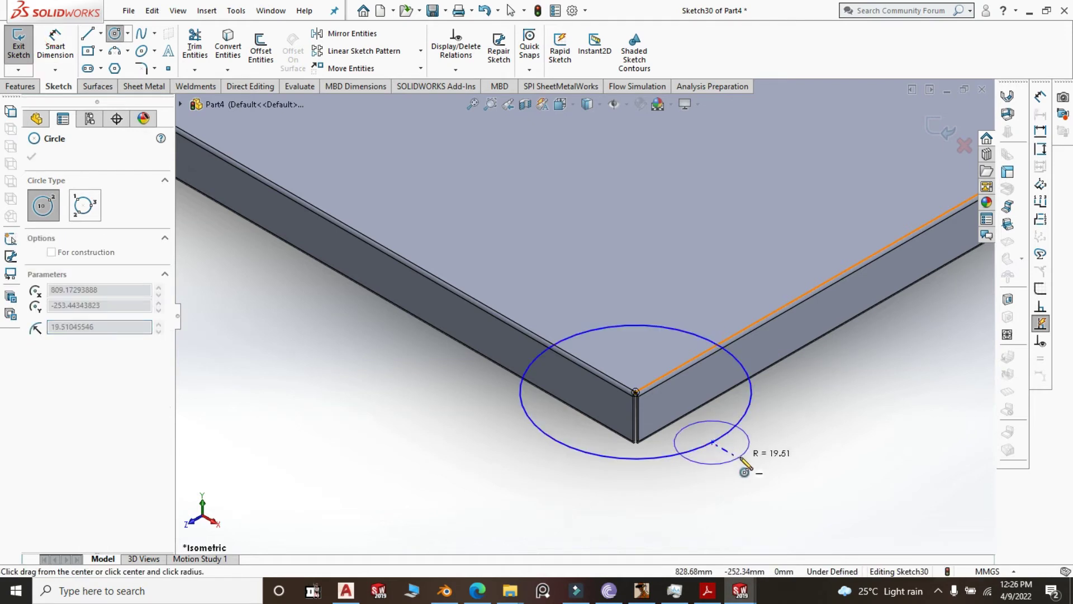
key("Escape")
Dimension the corner circle's diameter to 38 mm.
left_click(58, 51)
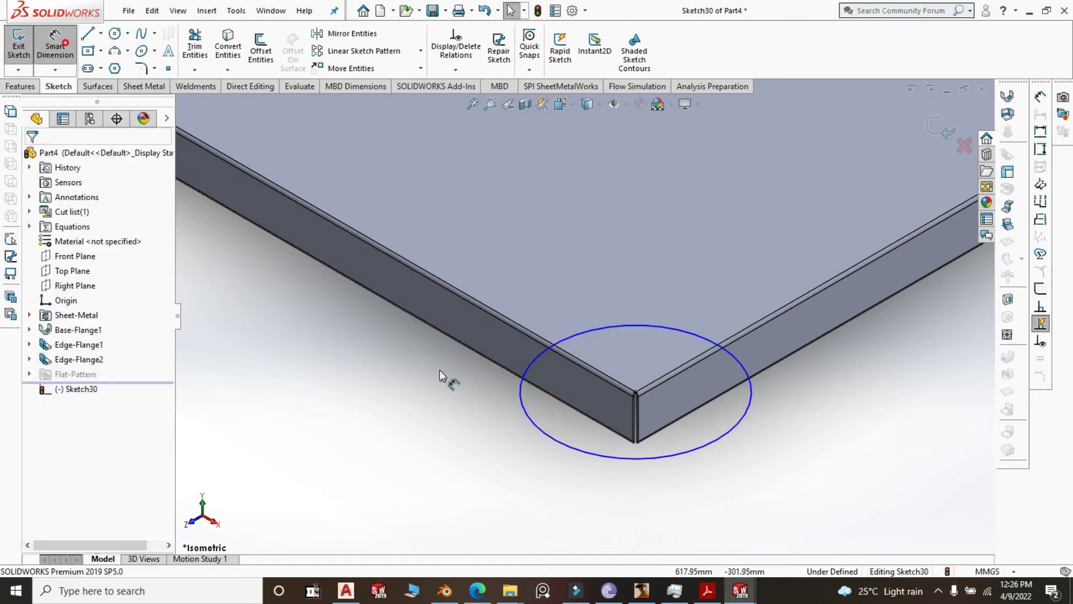
left_click(546, 432)
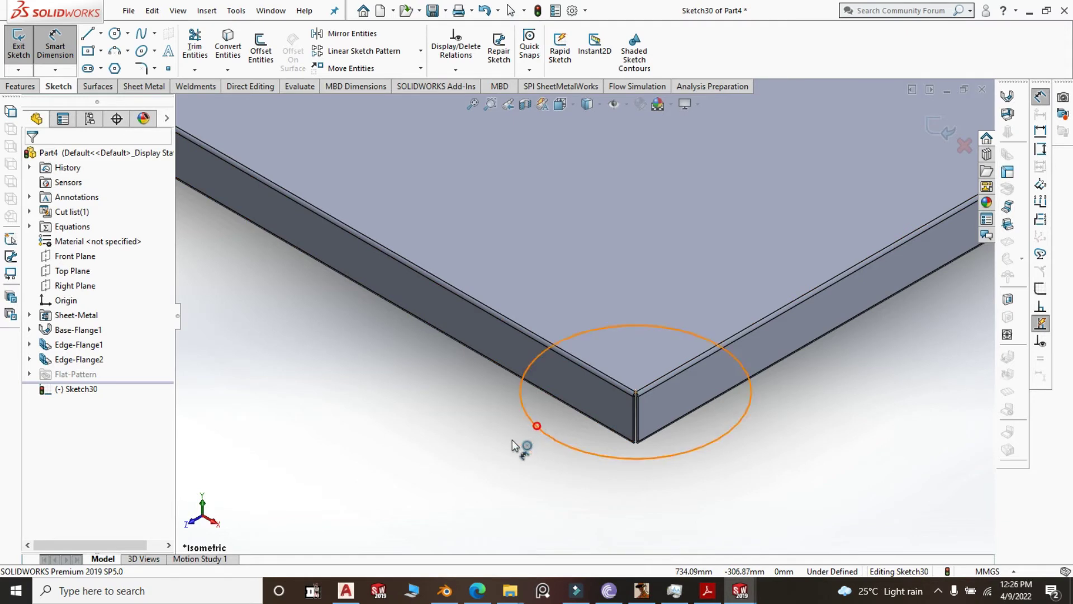
left_click(504, 451)
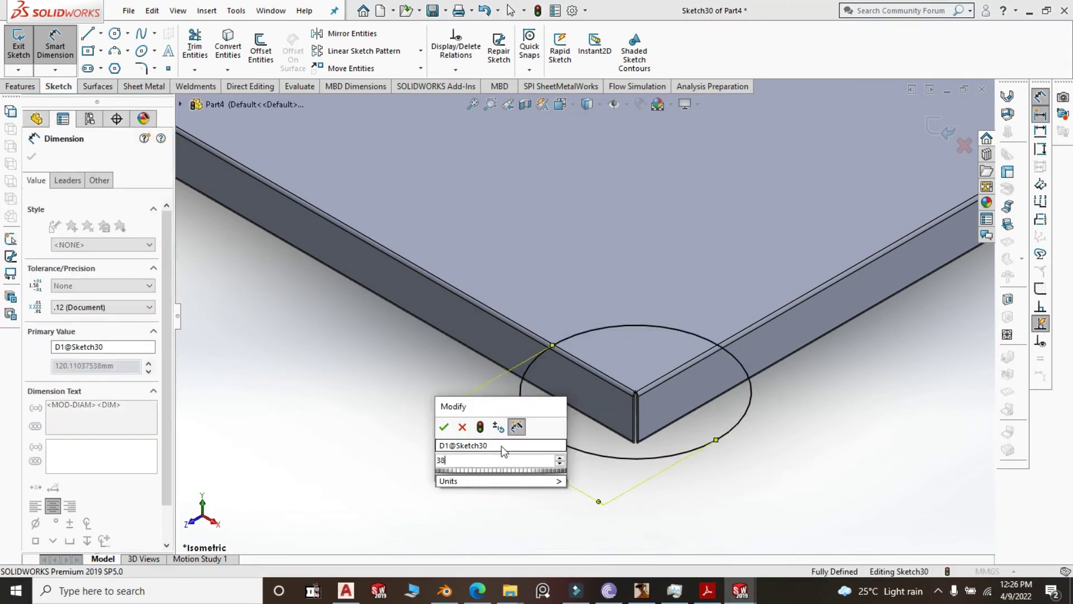
type("38")
left_click(444, 428)
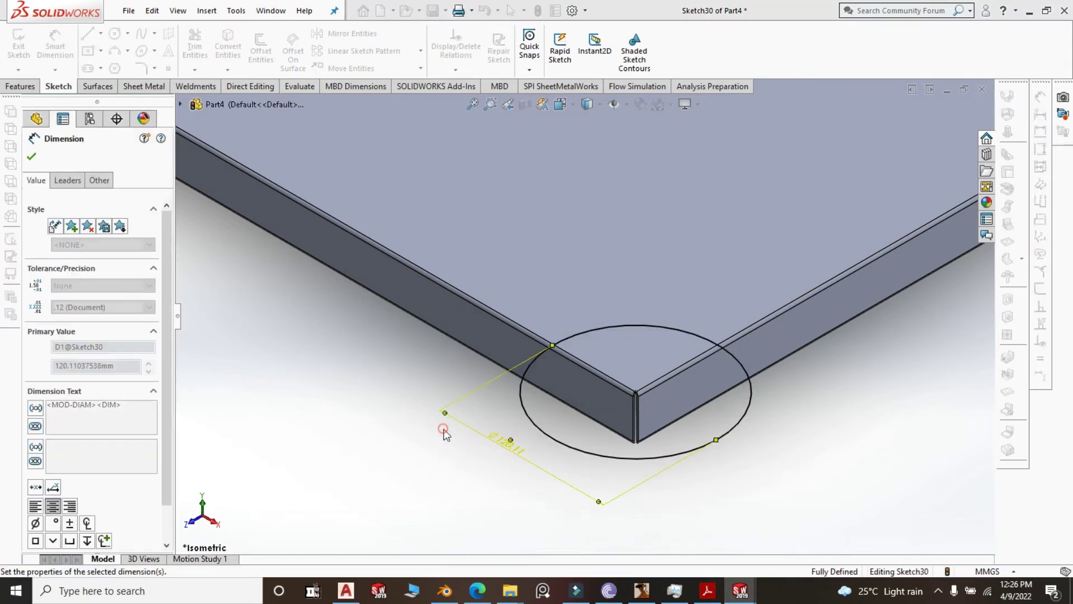
Cut the corner circle Through All with an Extruded Cut, keeping Normal cut enabled.
scroll(446, 434, "up", 5)
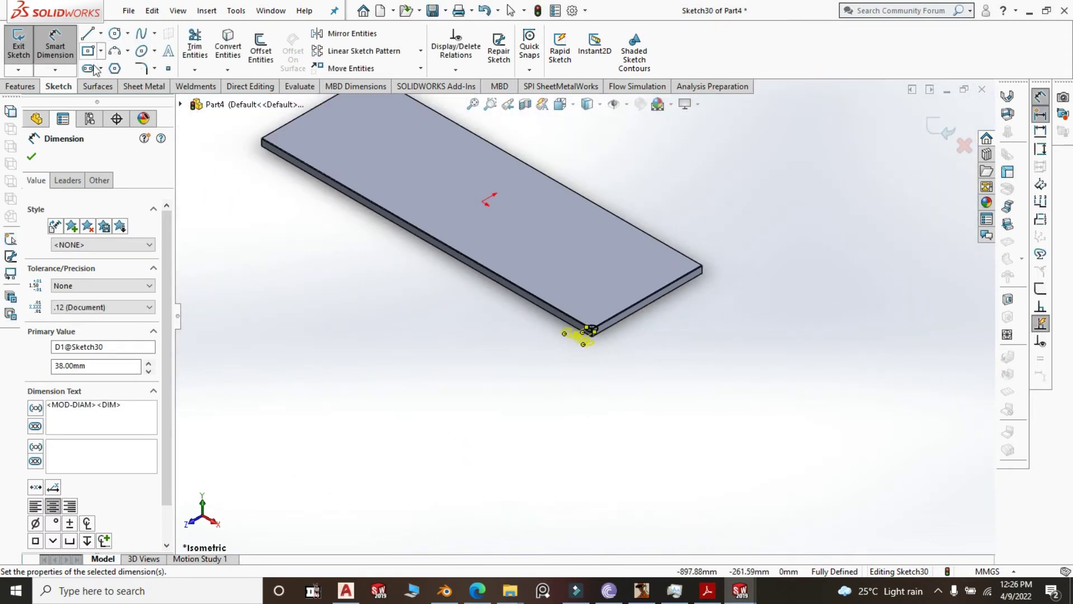
left_click(21, 87)
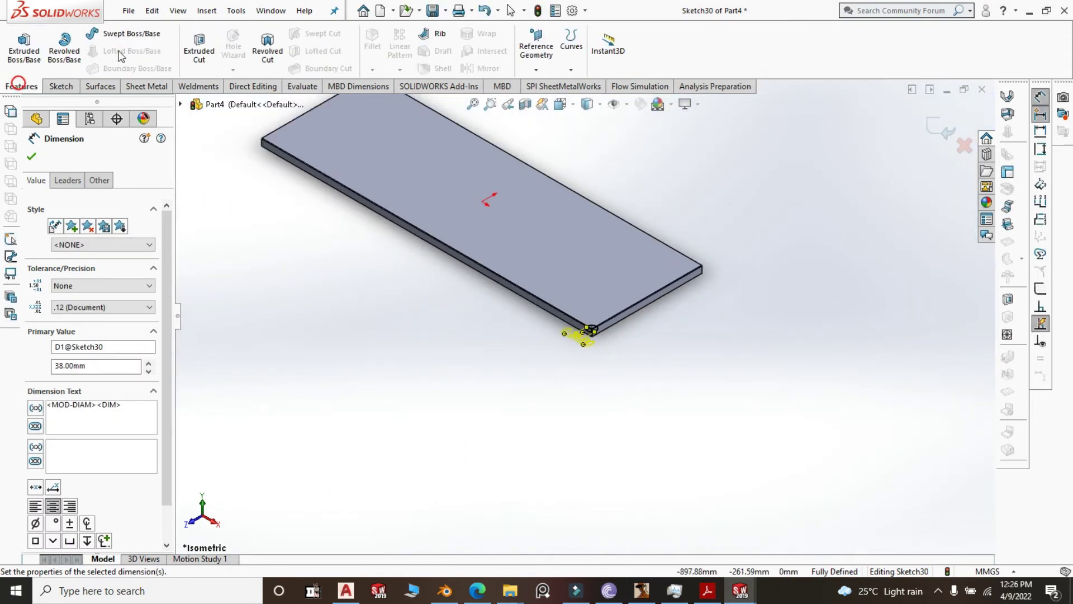
left_click(199, 51)
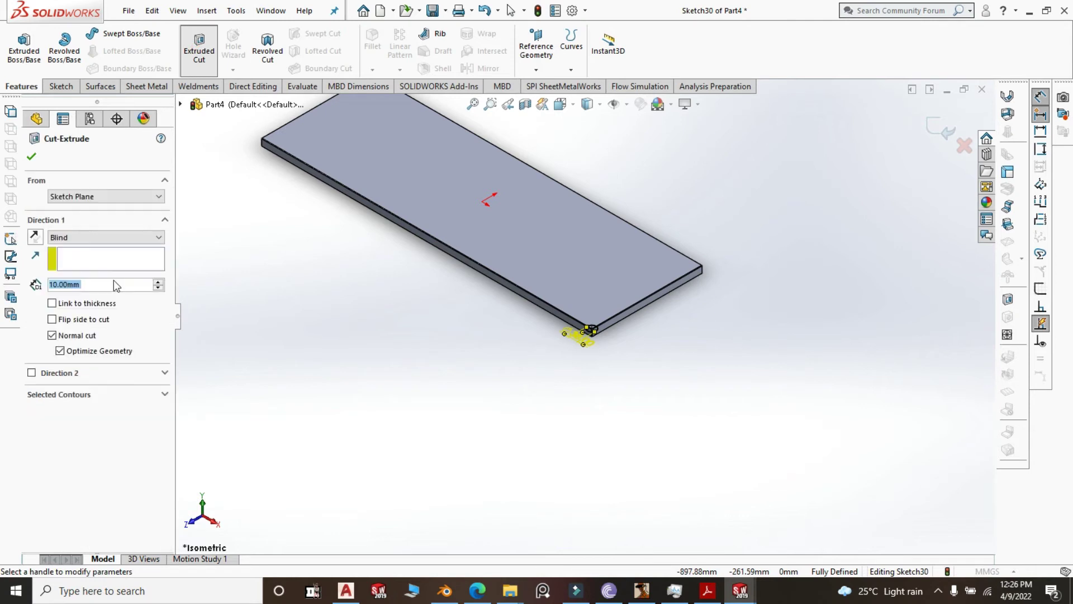
left_click(159, 237)
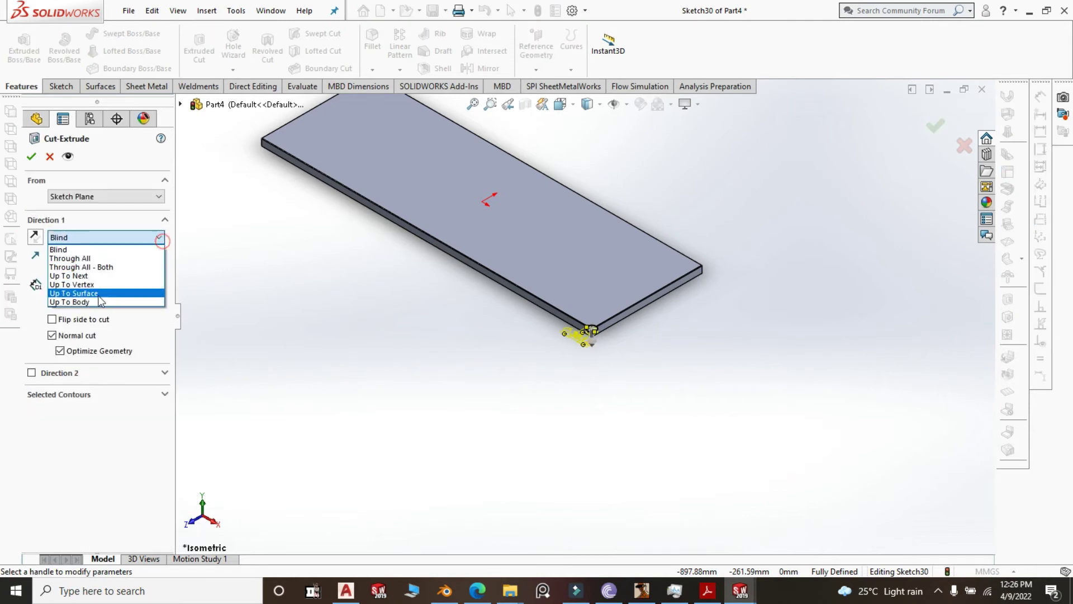
left_click(98, 259)
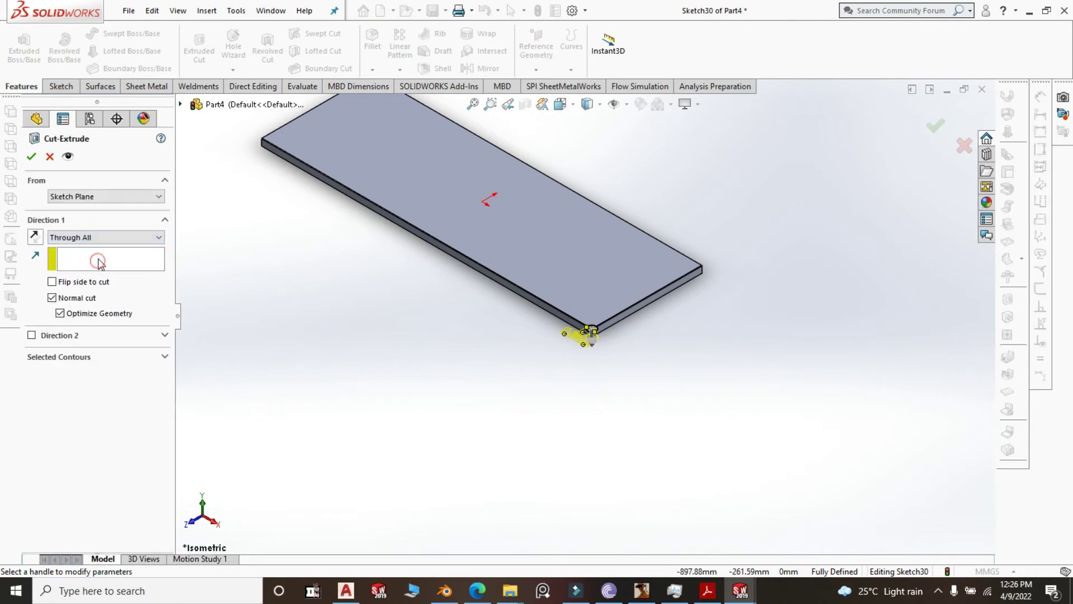
left_click(31, 157)
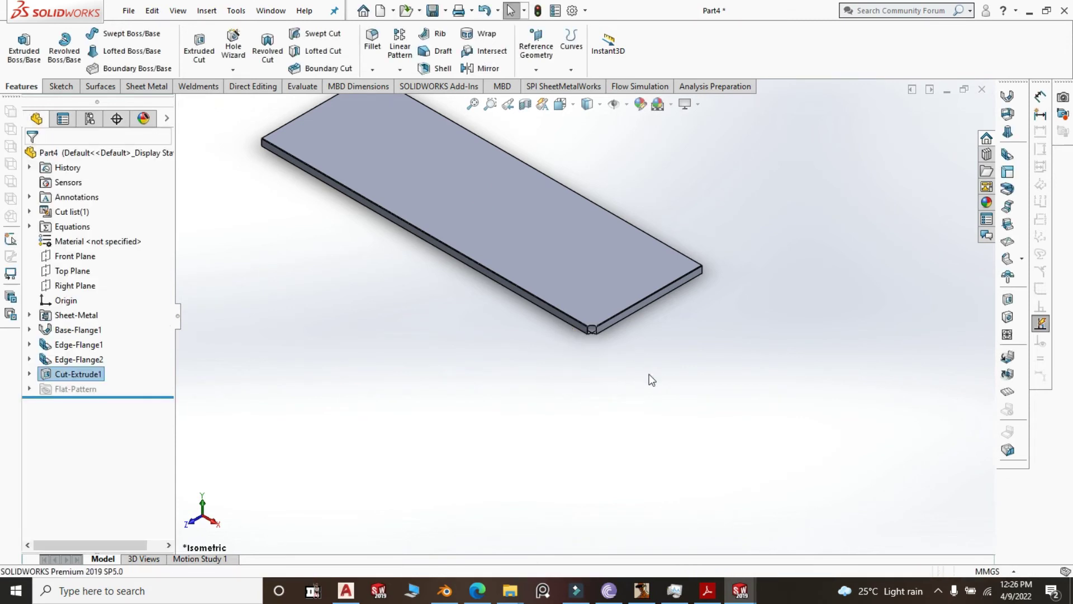
Mirror the circular corner cut about the Right Plane to the shelf's opposite short end.
scroll(619, 324, "down", 5)
scroll(603, 351, "down", 3)
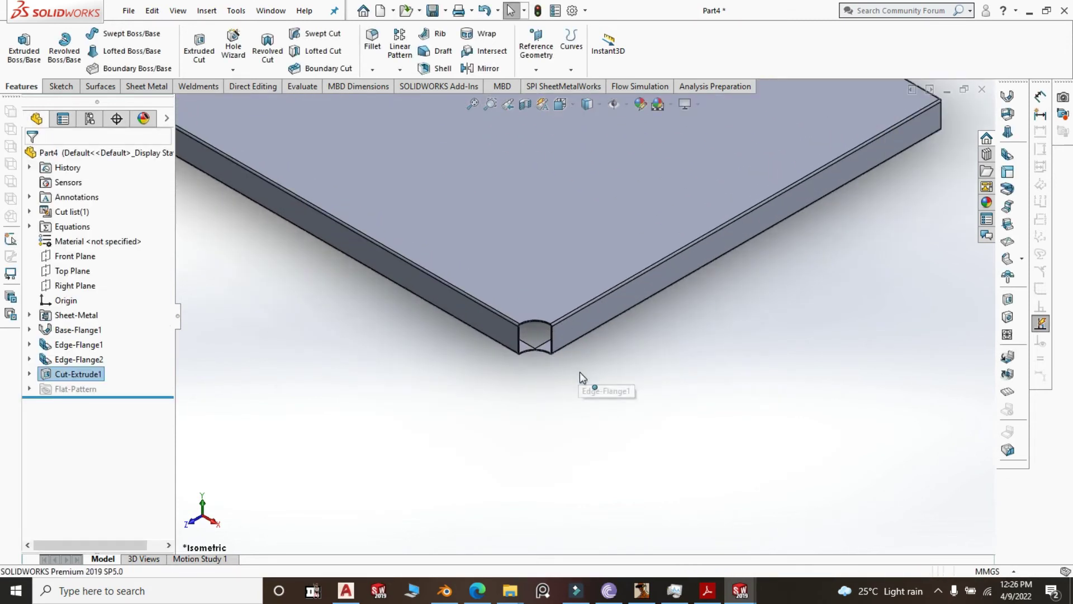
scroll(579, 388, "up", 10)
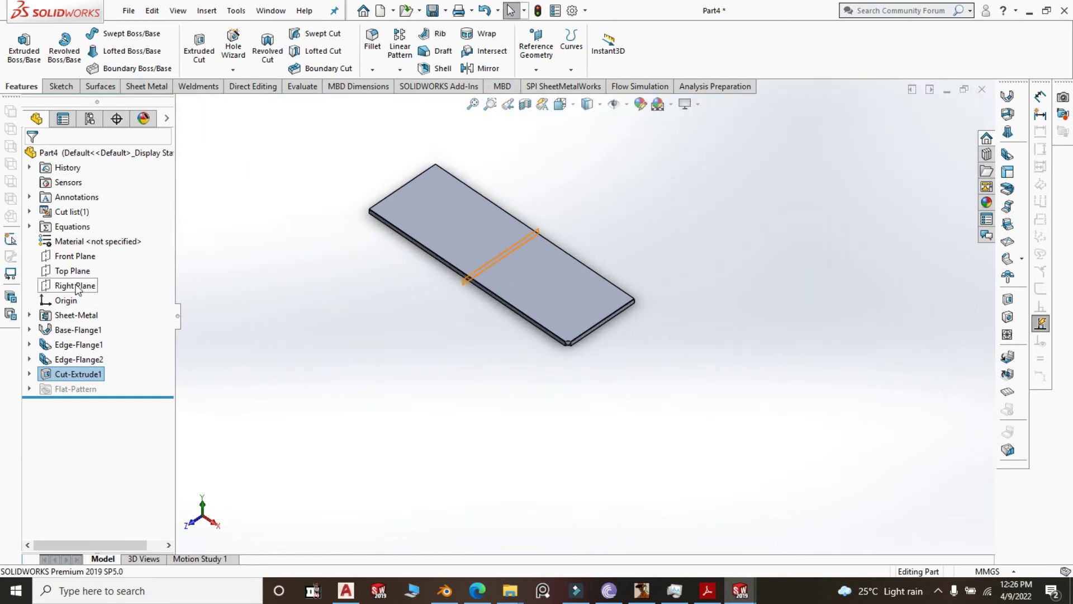
left_click(77, 287)
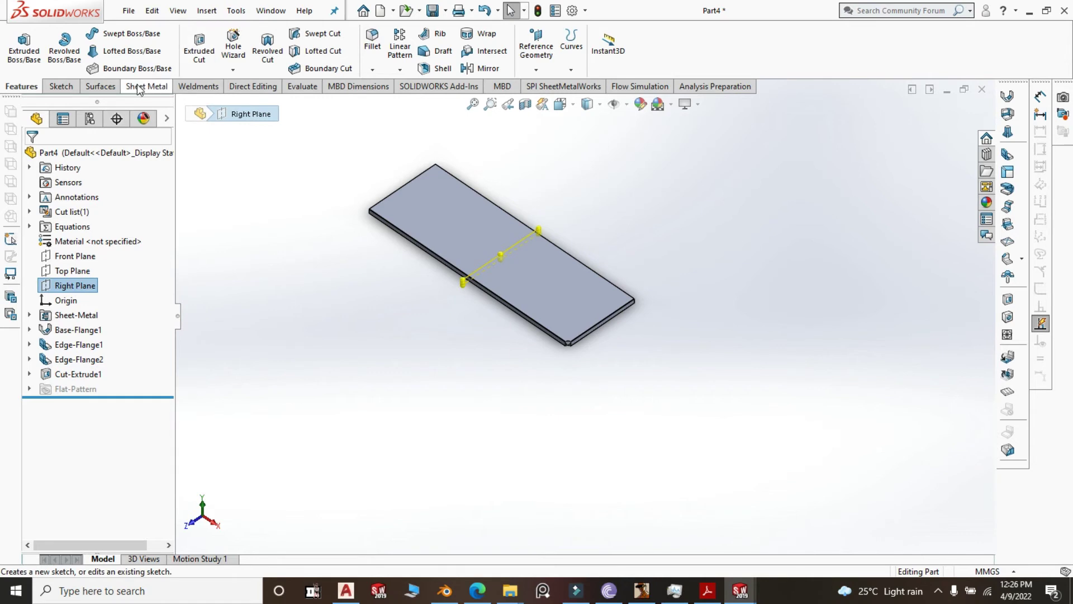
left_click(400, 70)
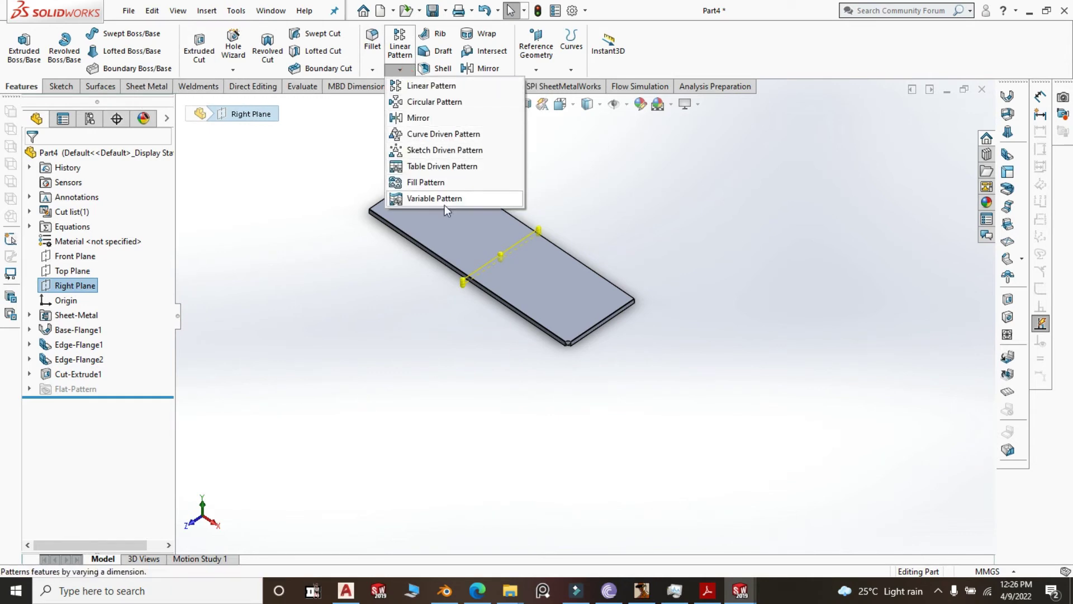
left_click(433, 117)
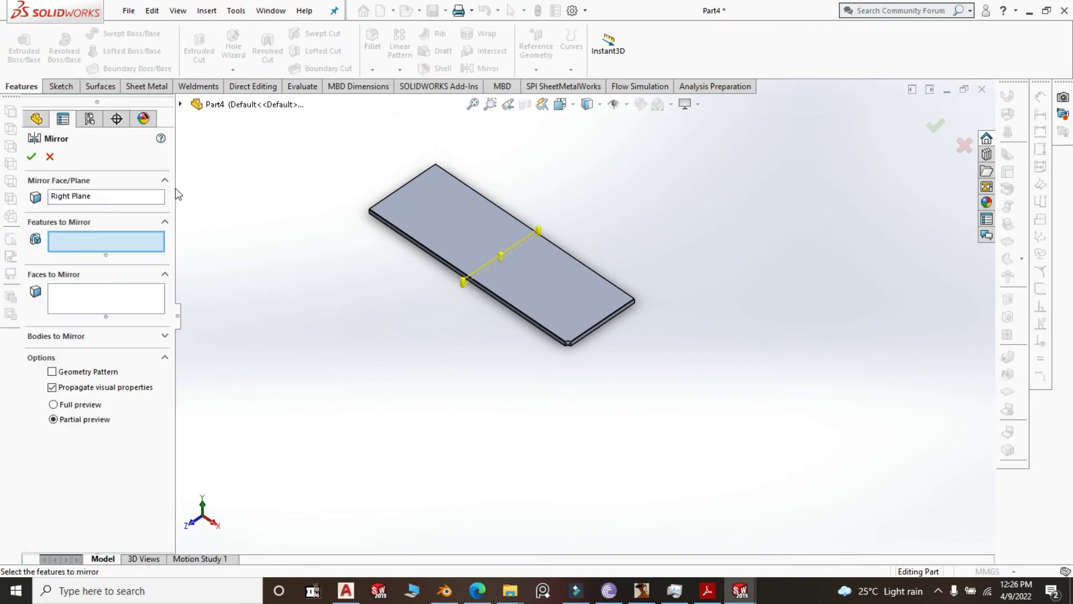
left_click(246, 106)
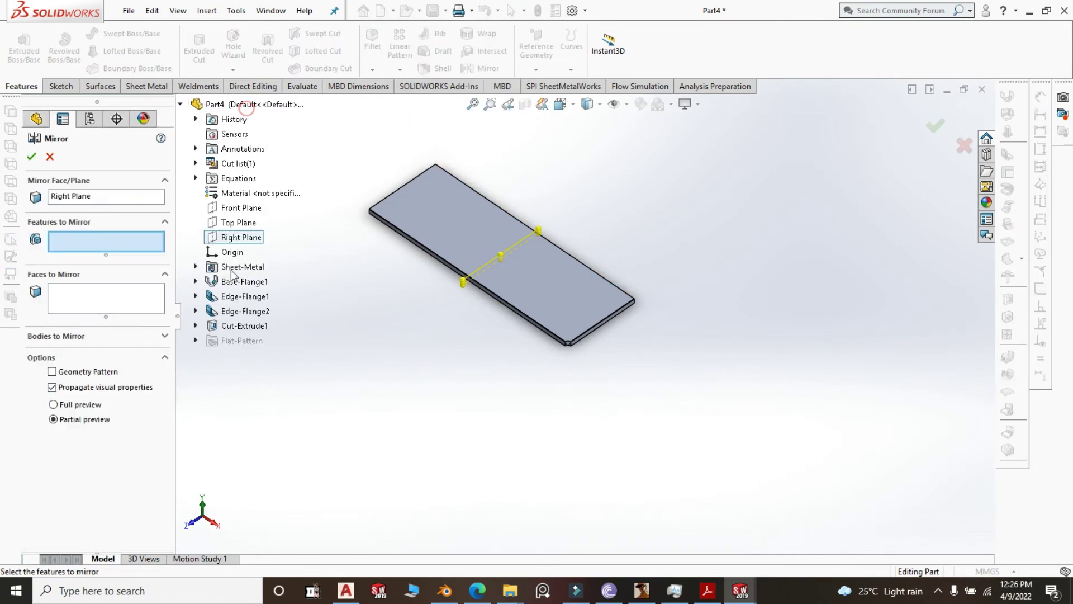
left_click(229, 326)
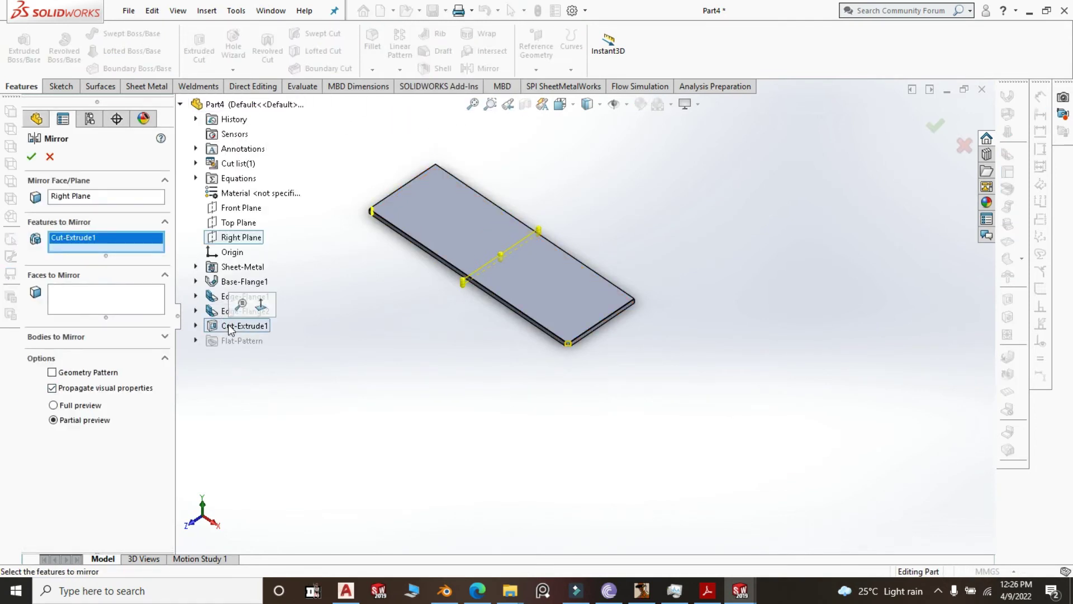
left_click(229, 326)
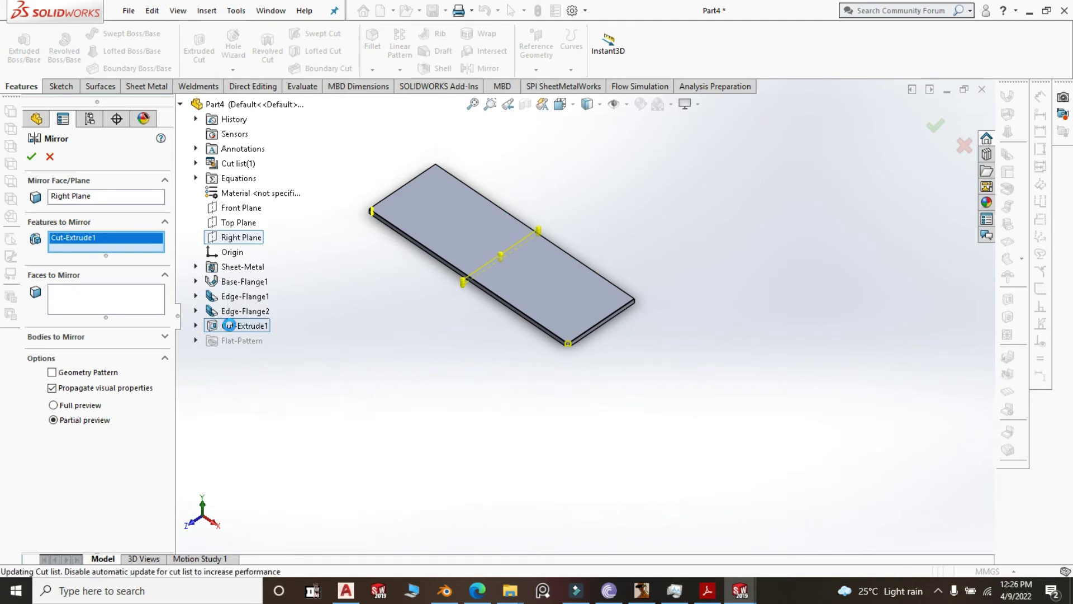
key("Return")
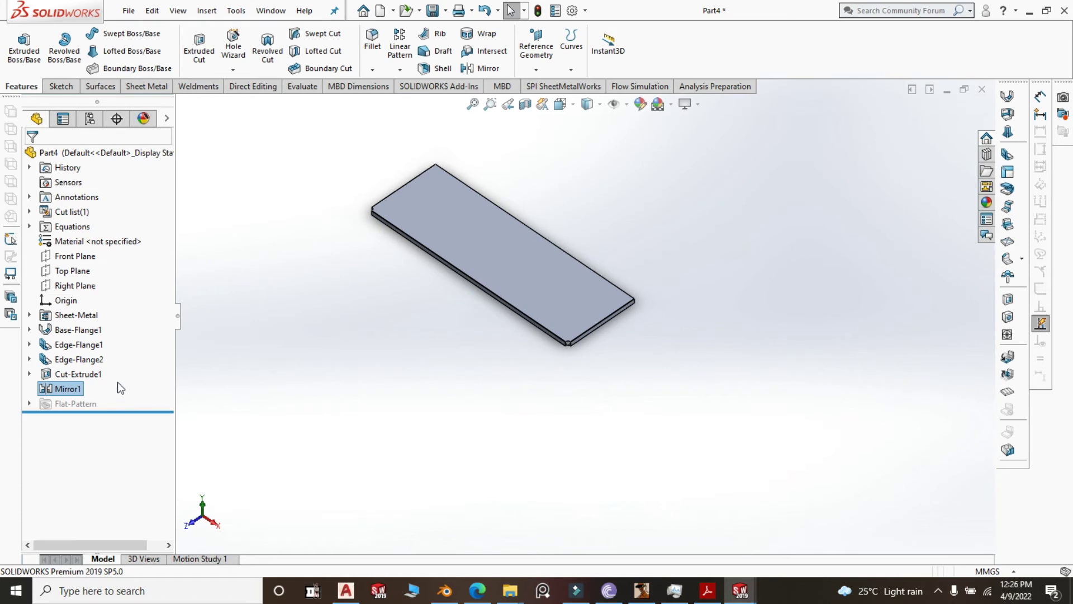
Mirror the original corner cut-out about the Front Plane to notch the corners along the shelf's rear edge.
left_click(68, 257)
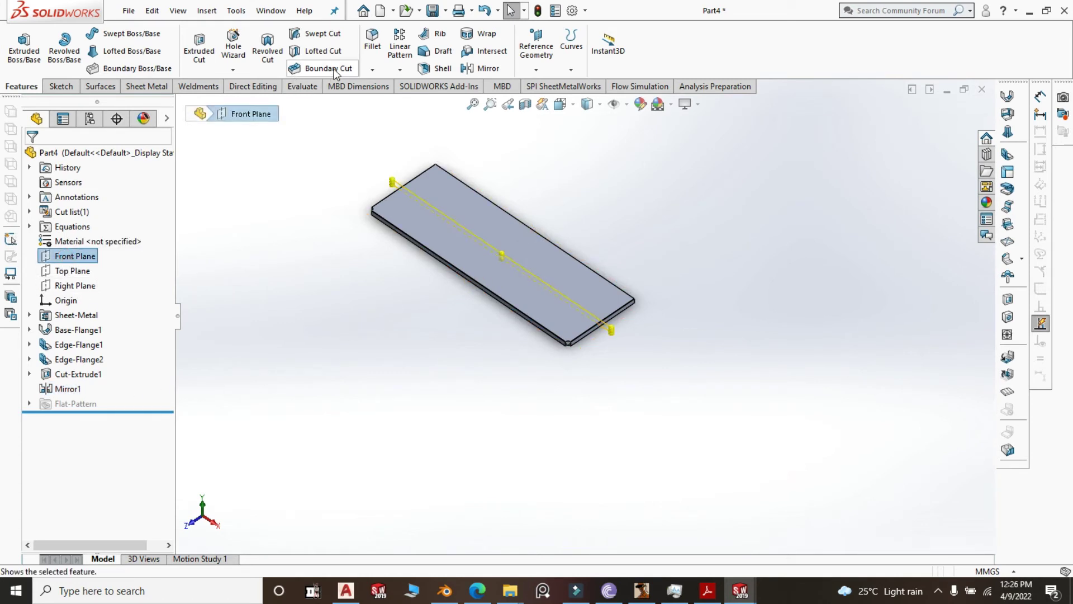
left_click(399, 68)
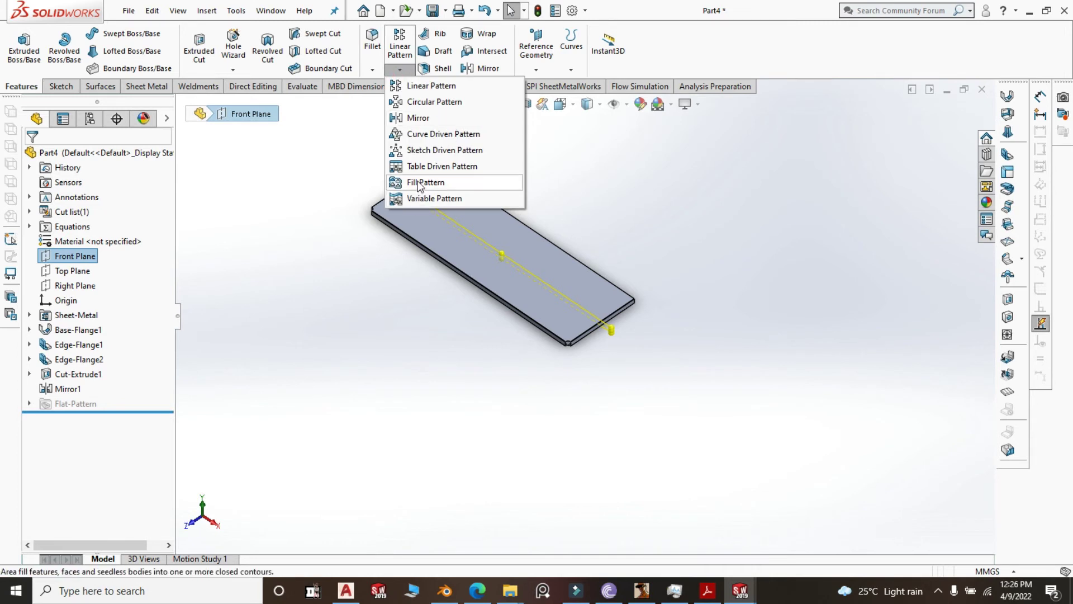
left_click(419, 118)
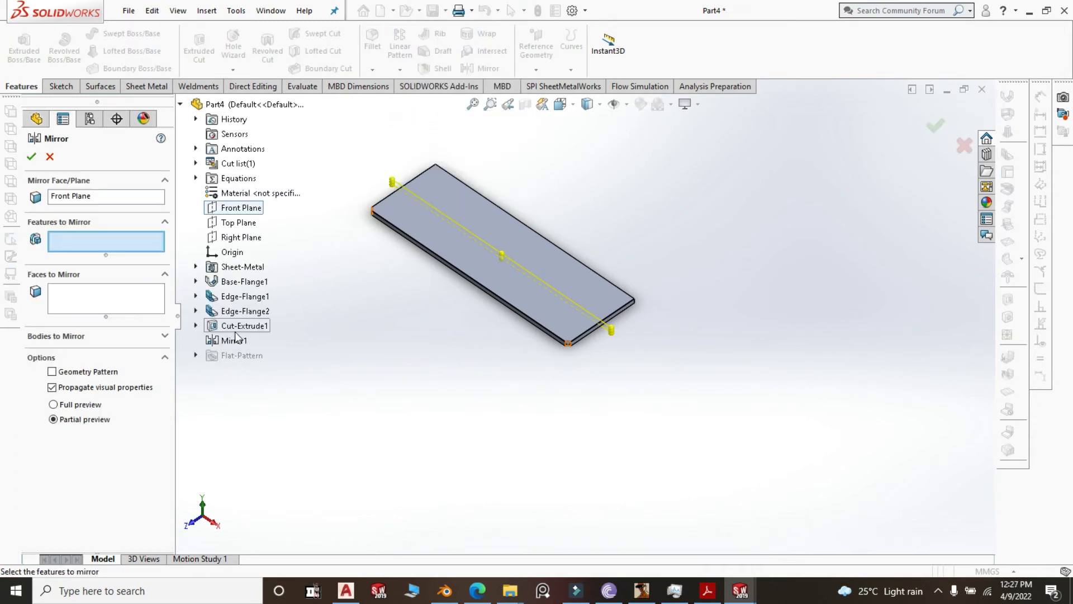
left_click(244, 327)
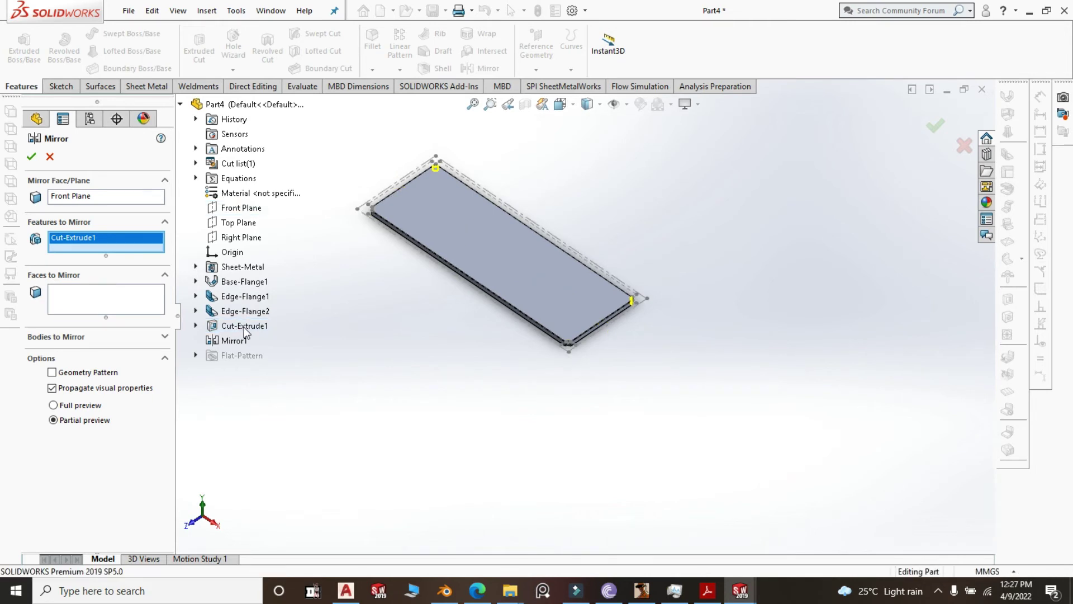
right_click(428, 343)
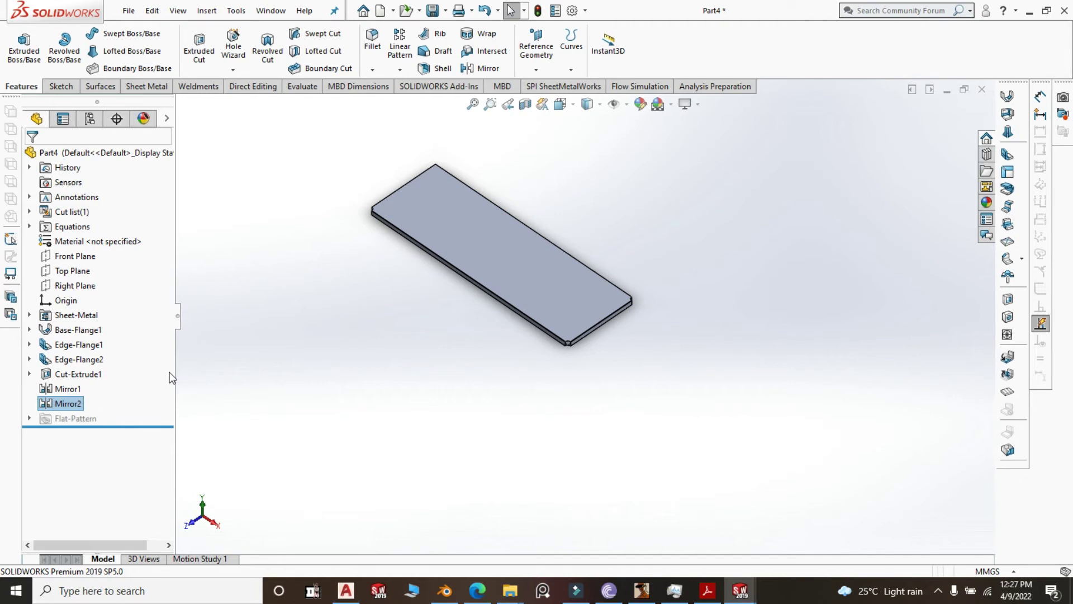
Save the shelf part in the GR 5 folder as "1a. GR 5 Non CNC Shelve".
scroll(643, 295, "down", 4)
scroll(607, 302, "up", 1)
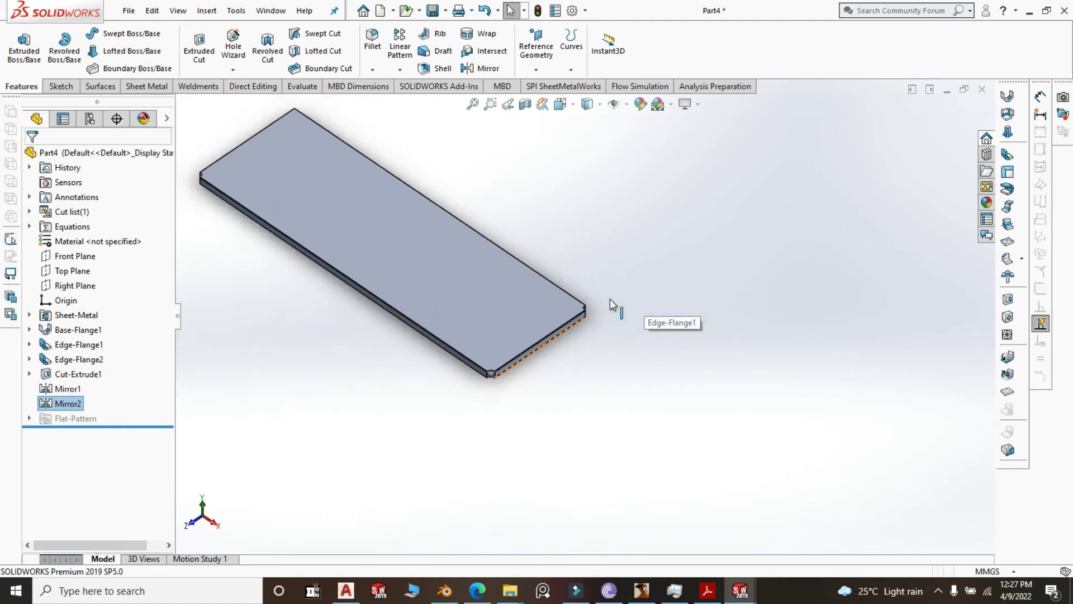
scroll(610, 299, "up", 4)
scroll(582, 230, "up", 1)
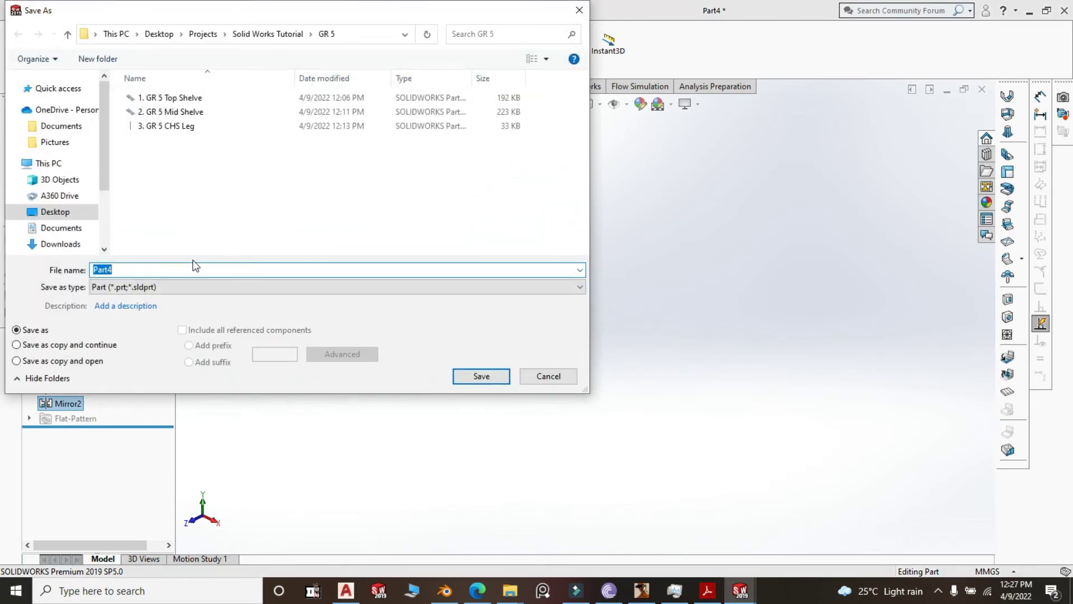
type("1a. GR 5 Non CNC Shelve")
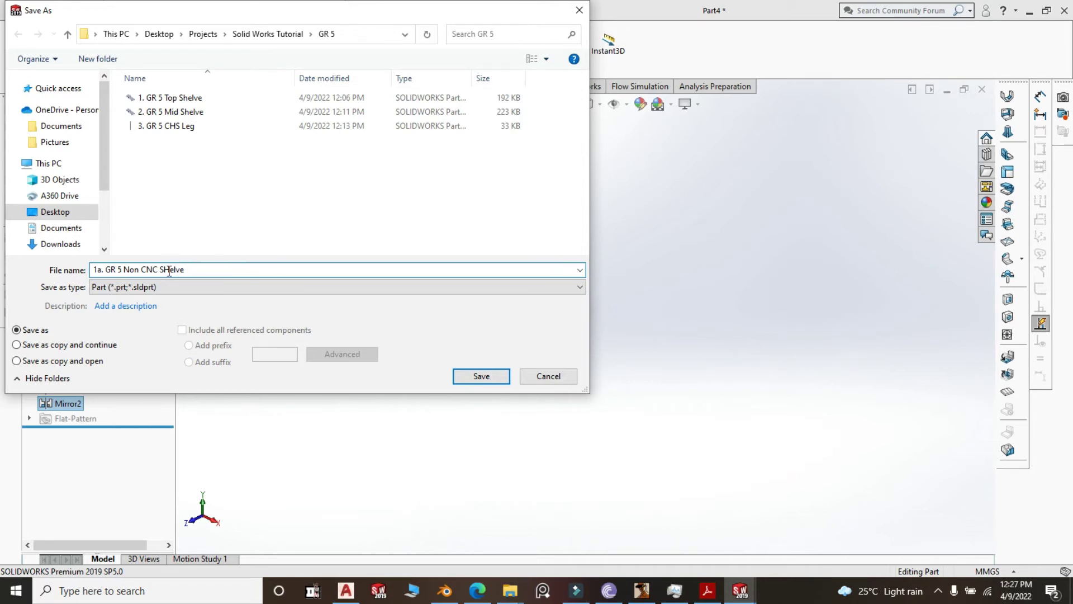
key("BackSpace")
type("H")
left_click(464, 381)
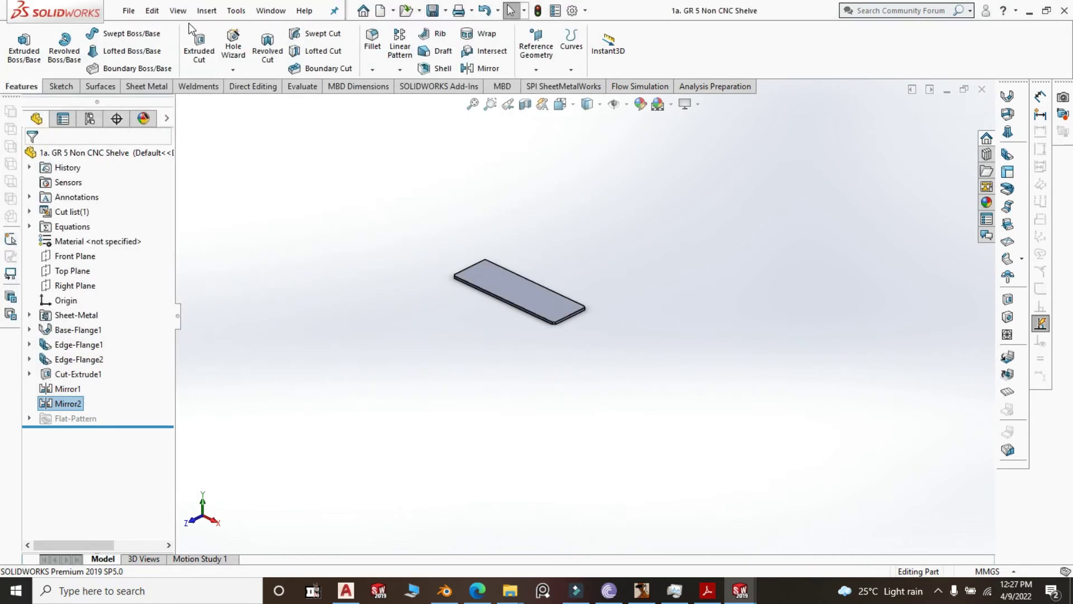
Switch to the shelf rack assembly and save it with all its modified models as "GR 5 - Rack".
left_click(128, 12)
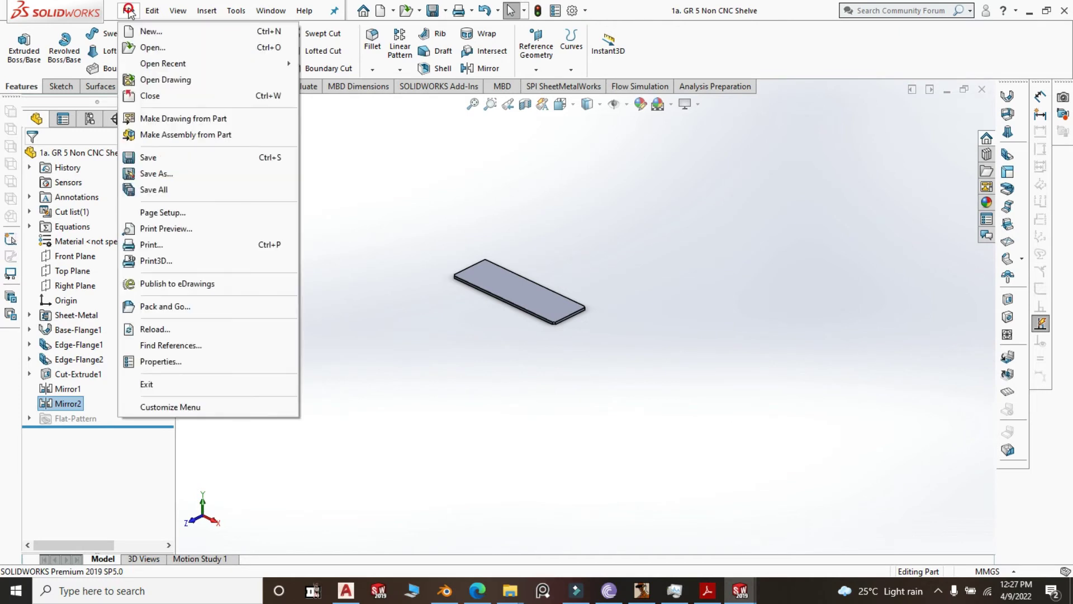
left_click(458, 133)
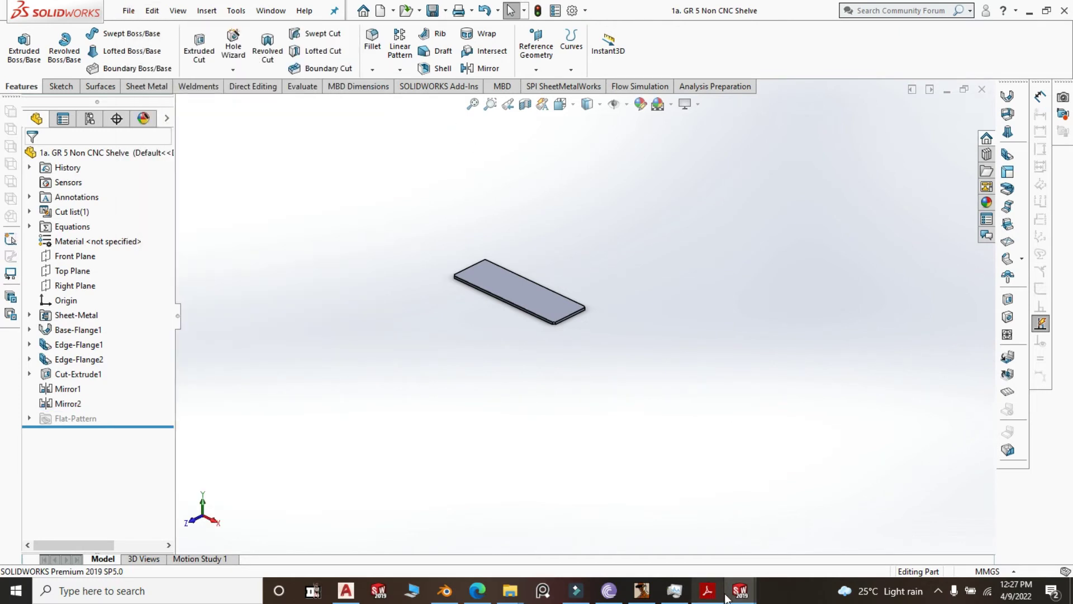
mouse_move(738, 593)
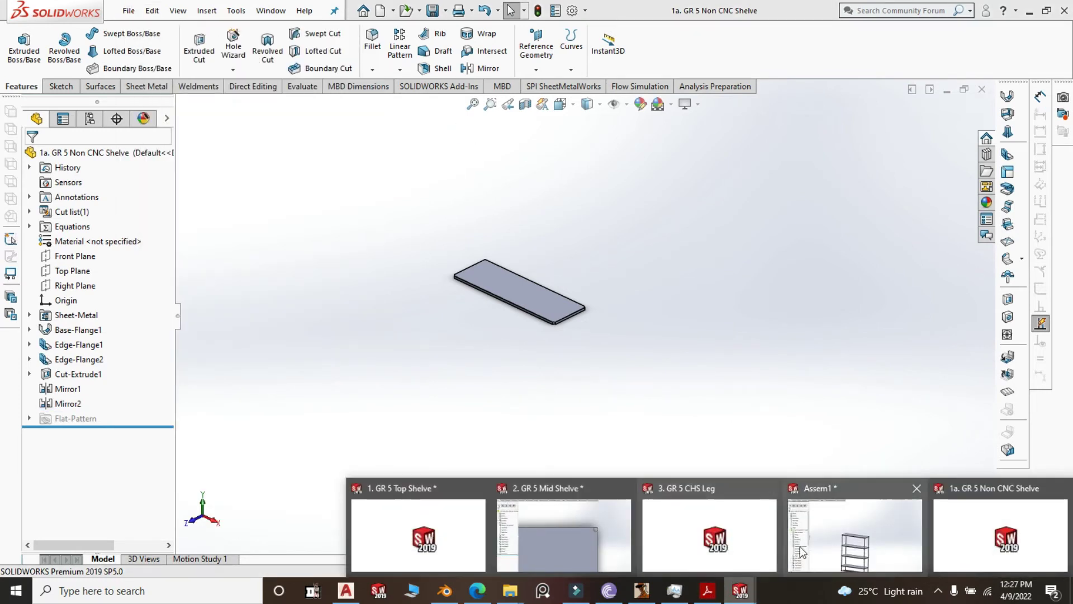
left_click(835, 530)
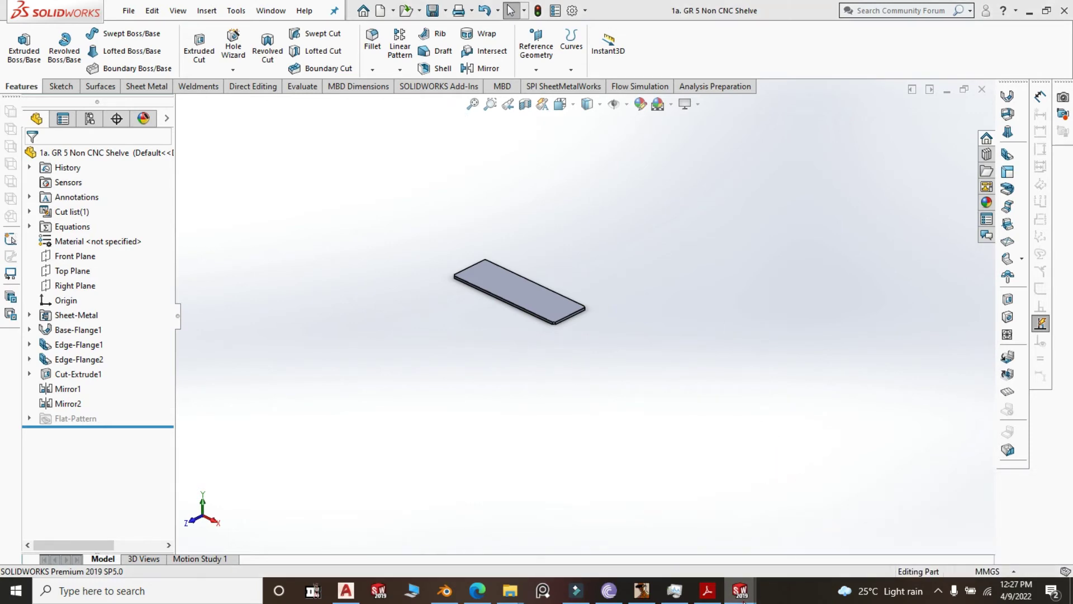
mouse_move(741, 591)
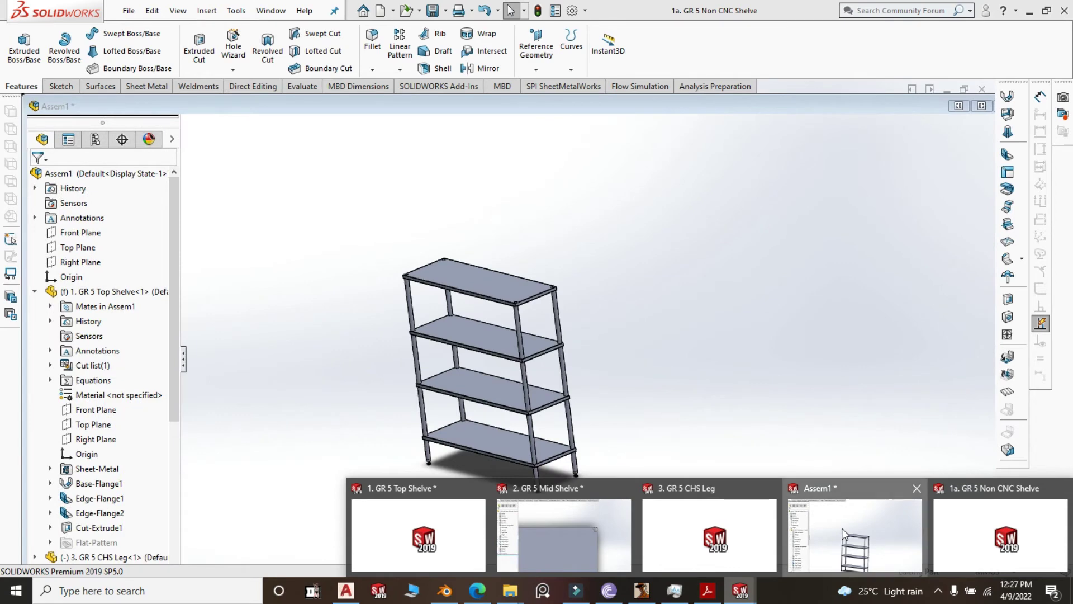
left_click(844, 535)
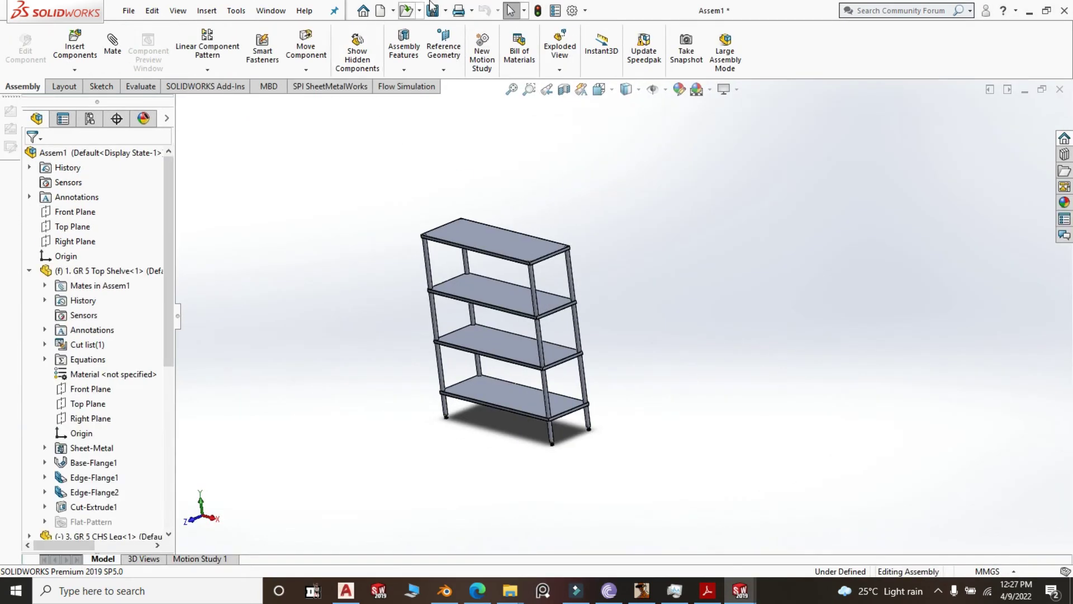
left_click(433, 12)
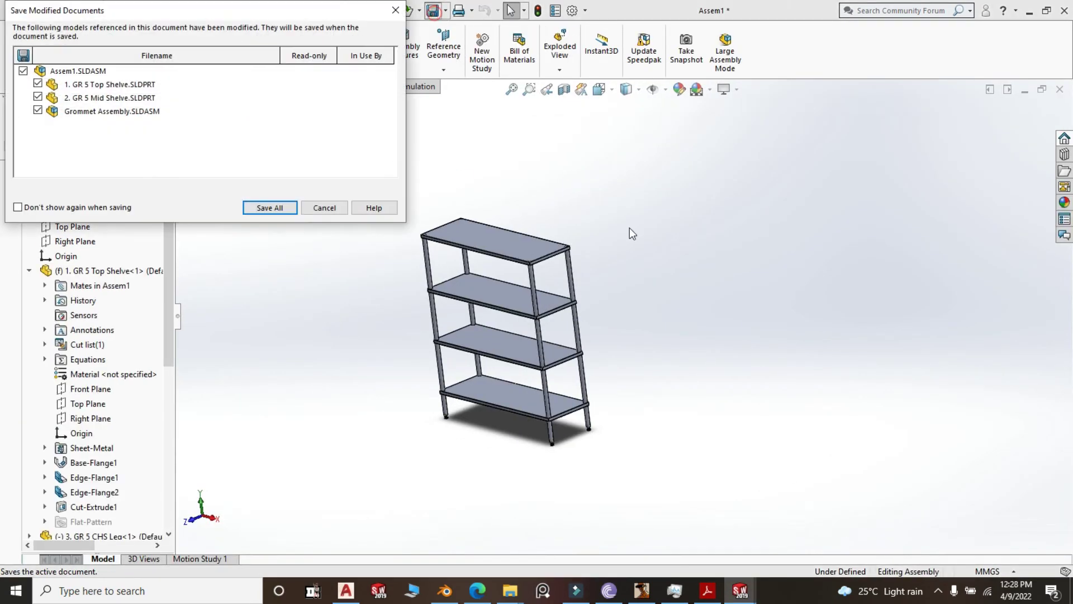
left_click(270, 208)
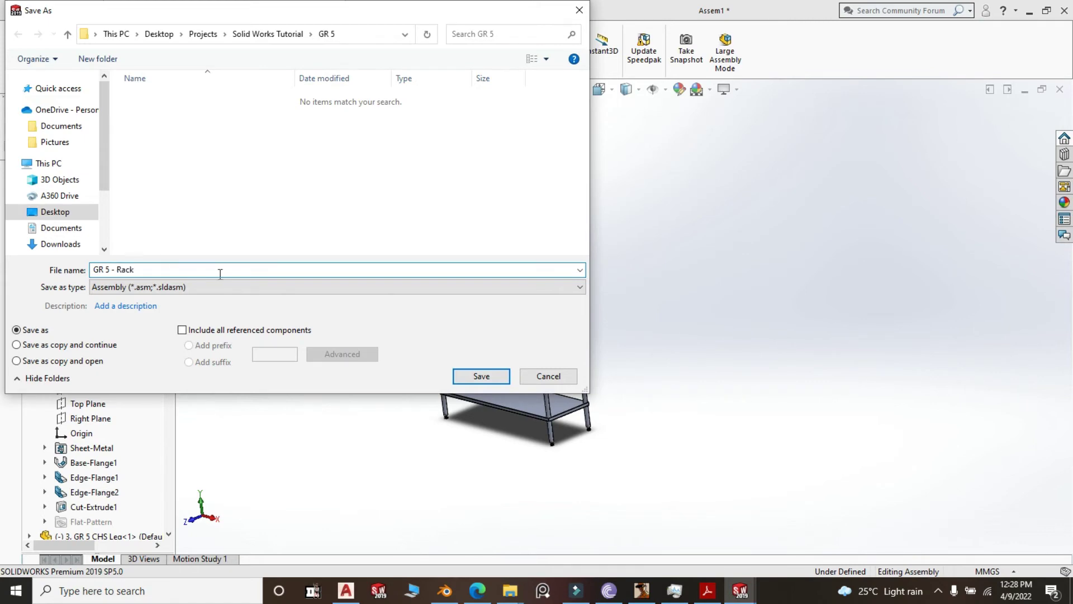
left_click(476, 377)
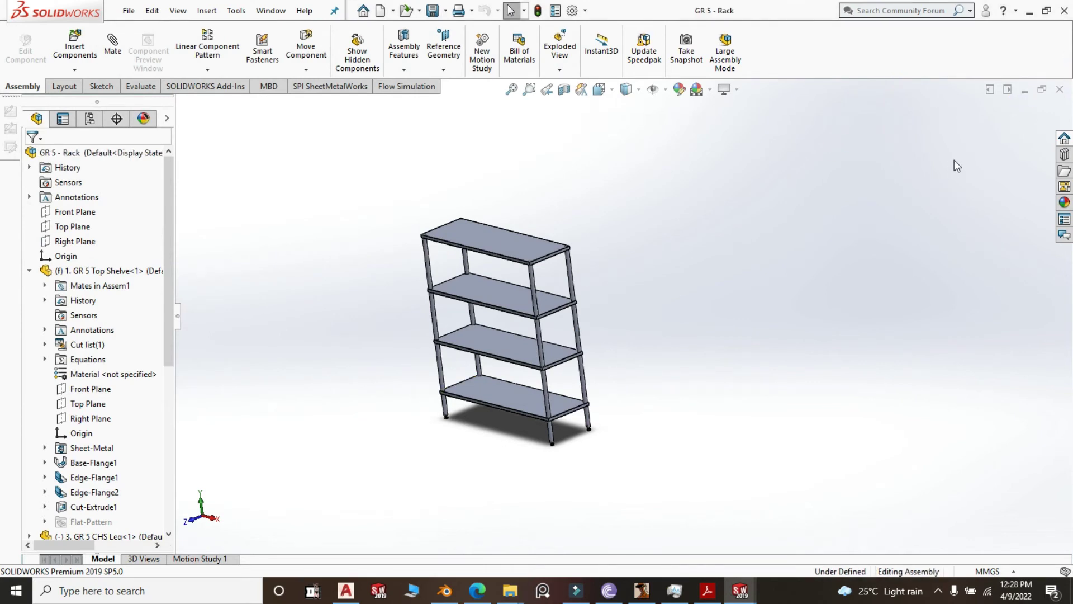
Close the GR 5 - Rack assembly and the GR 5 Top Shelve and GR 5 Mid Shelve parts.
middle_click_drag(695, 255, 932, 176)
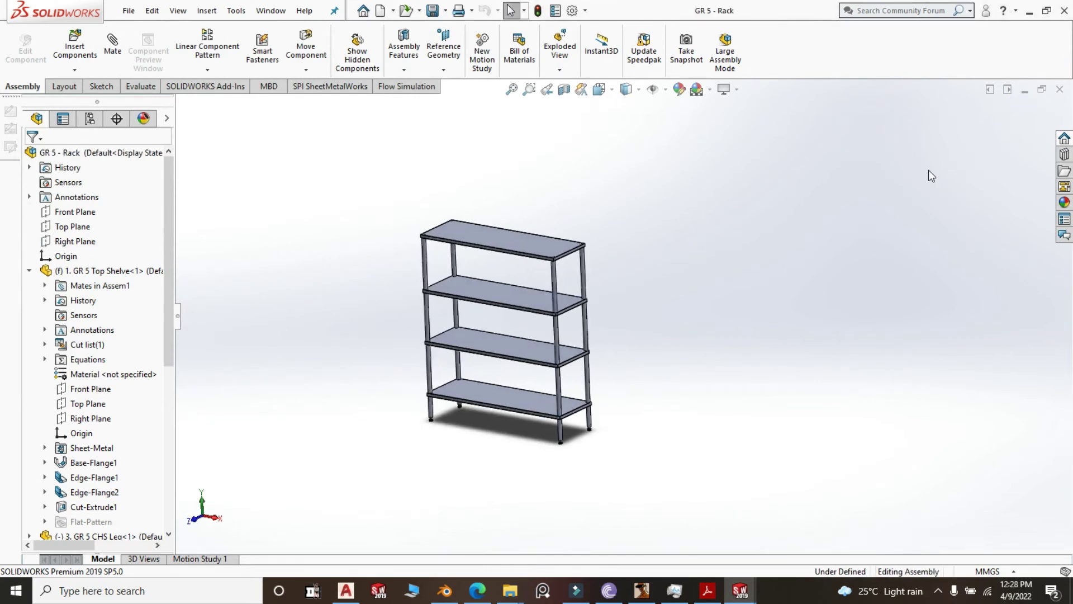
left_click(1057, 91)
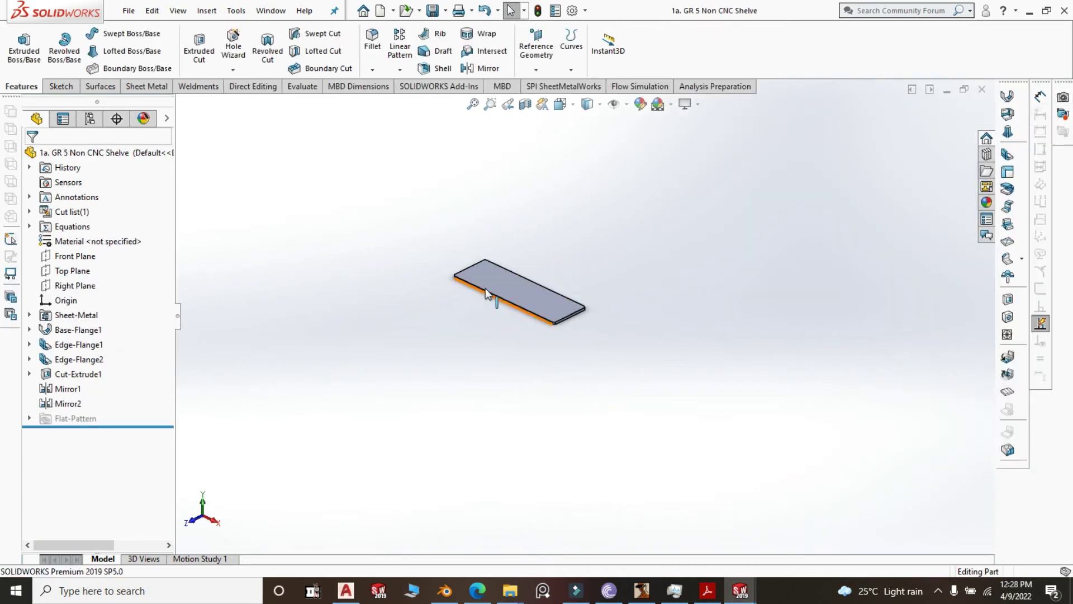
scroll(546, 297, "down", 4)
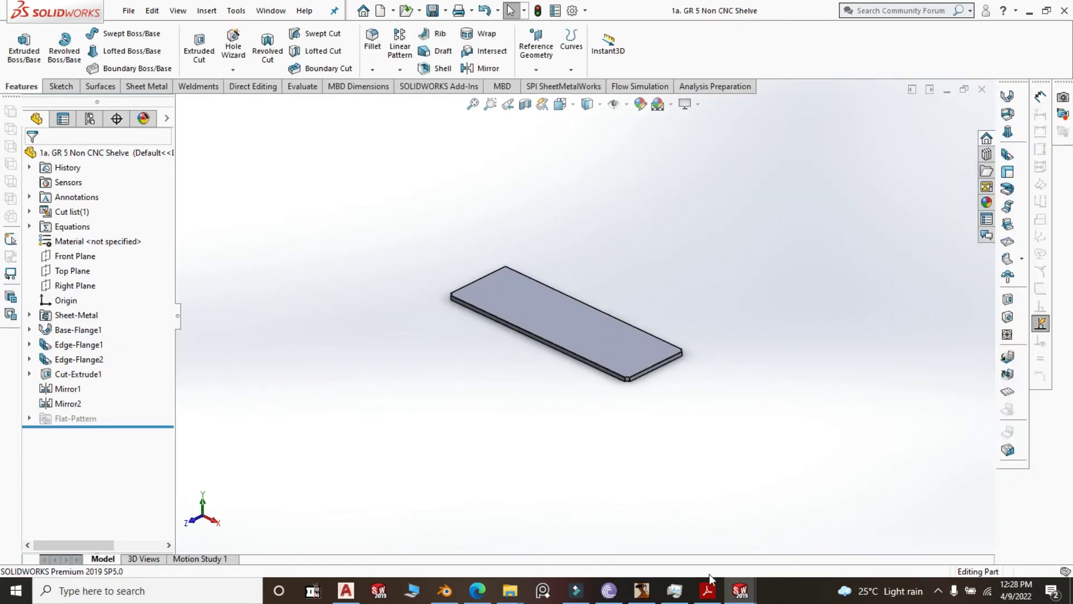
mouse_move(741, 591)
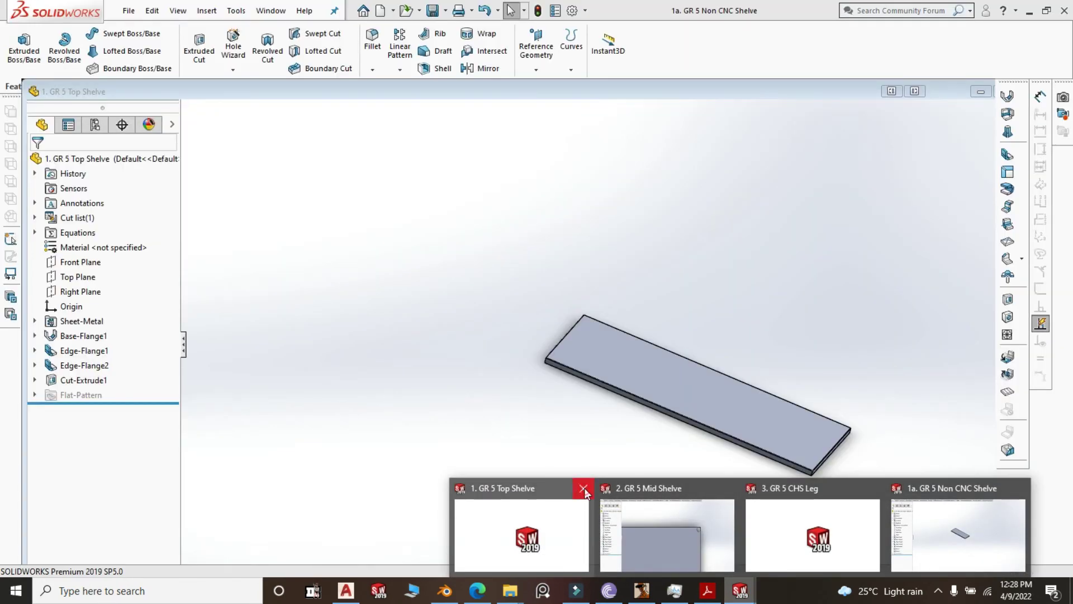
left_click(582, 489)
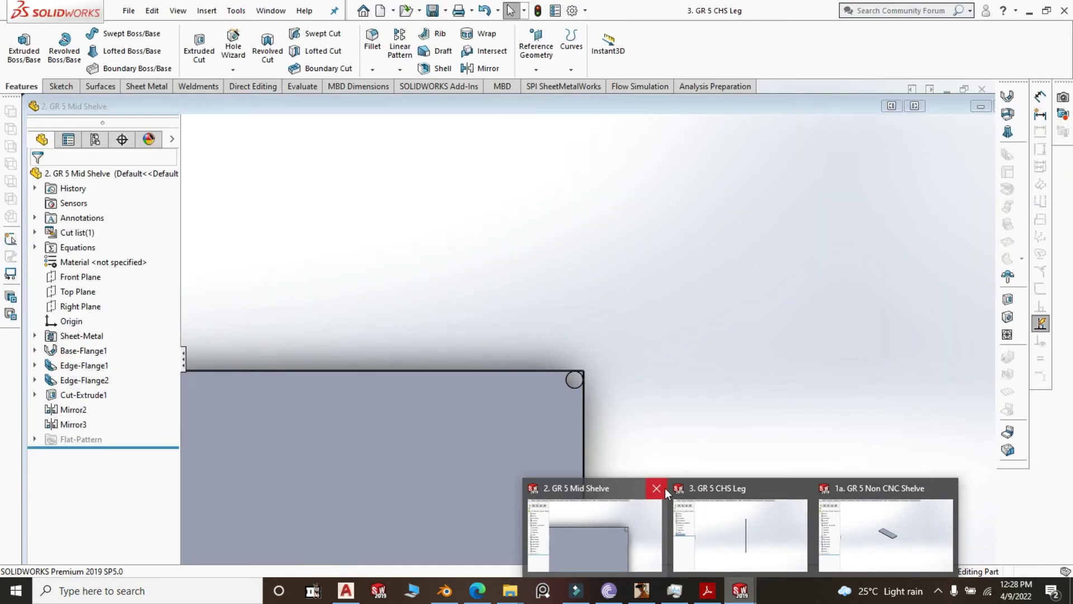
left_click(658, 488)
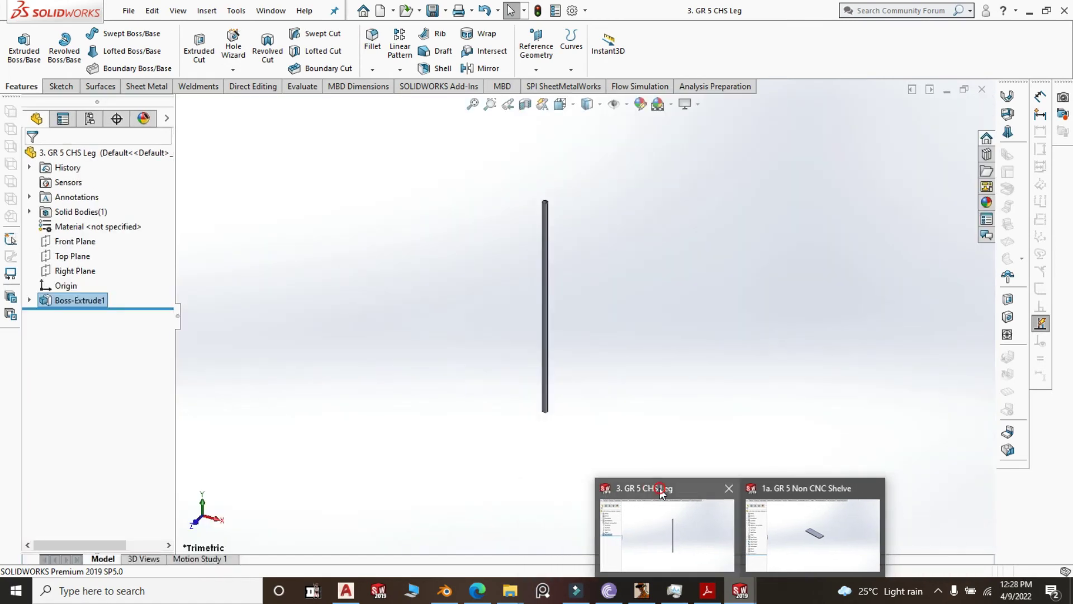
Create a new assembly document and place the 1a. GR 5 Non CNC Shelve part as its first component.
left_click(727, 352)
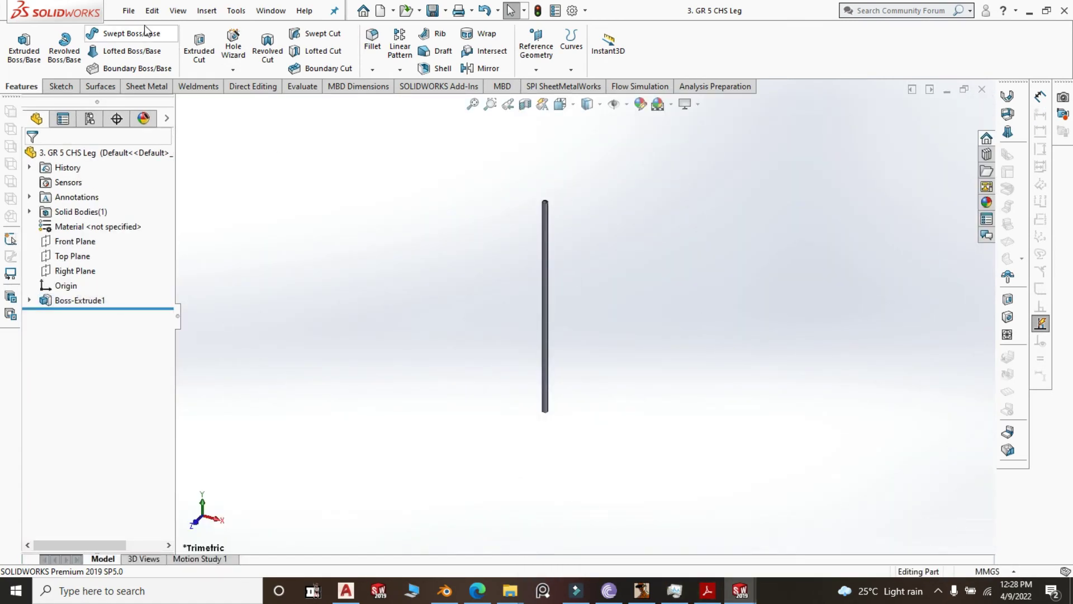
left_click(134, 11)
mouse_move(152, 10)
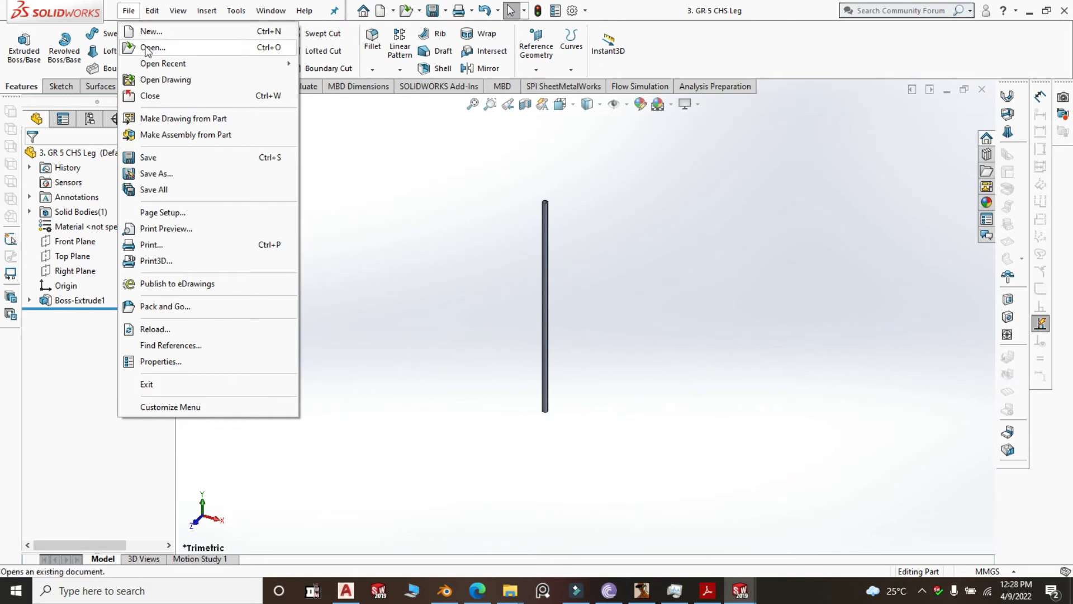
left_click(156, 31)
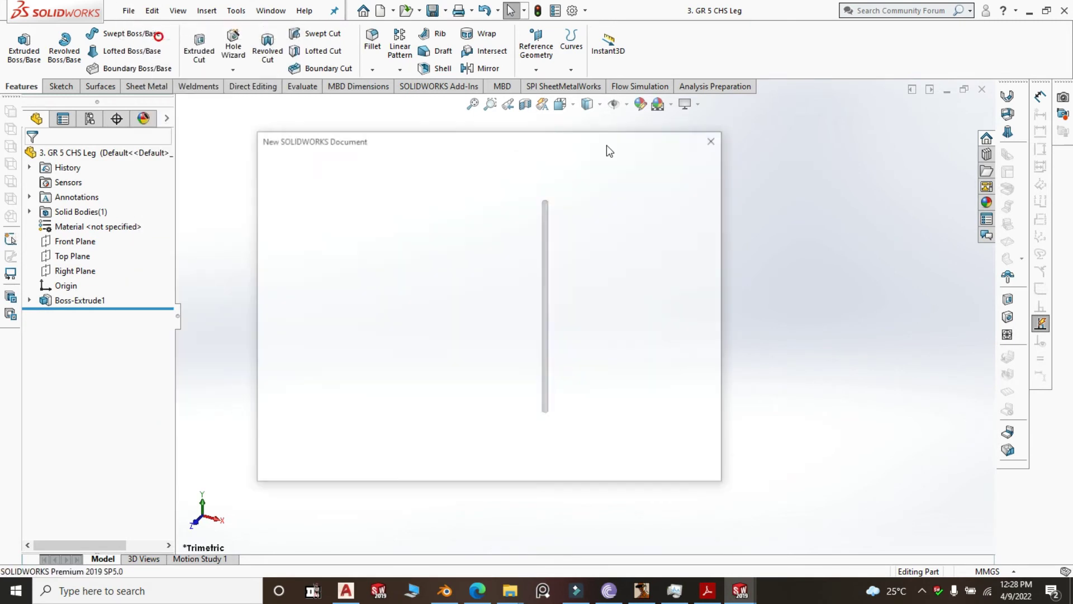
left_click(393, 199)
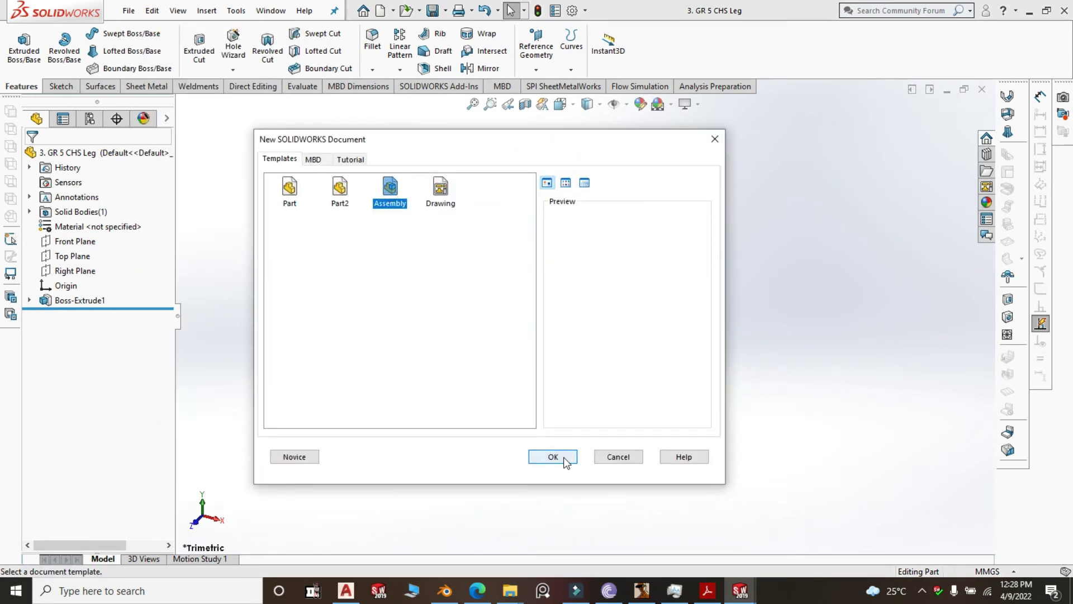
left_click(565, 456)
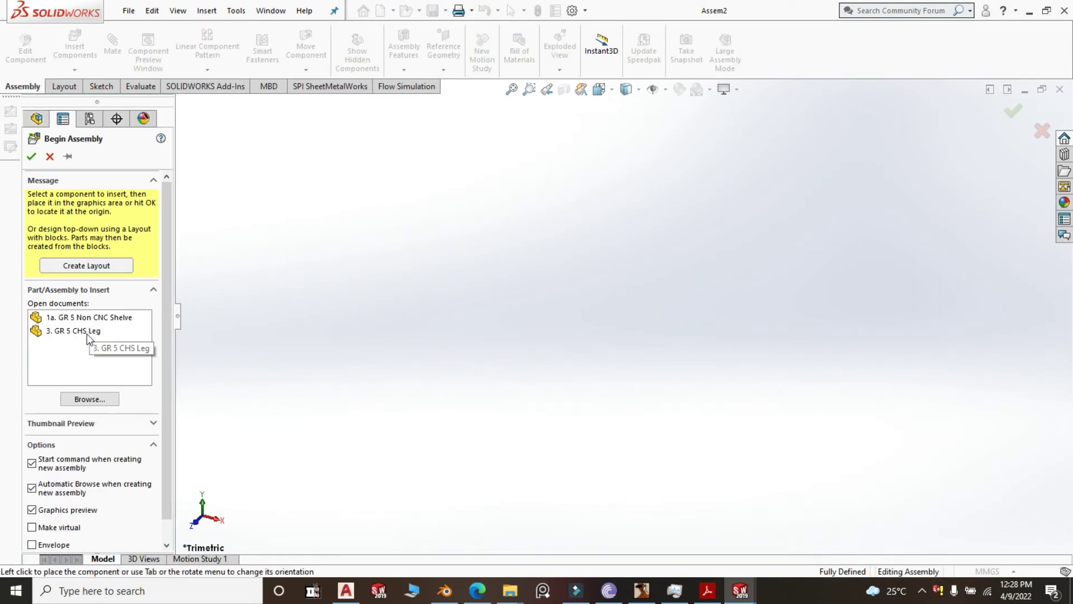
left_click(94, 318)
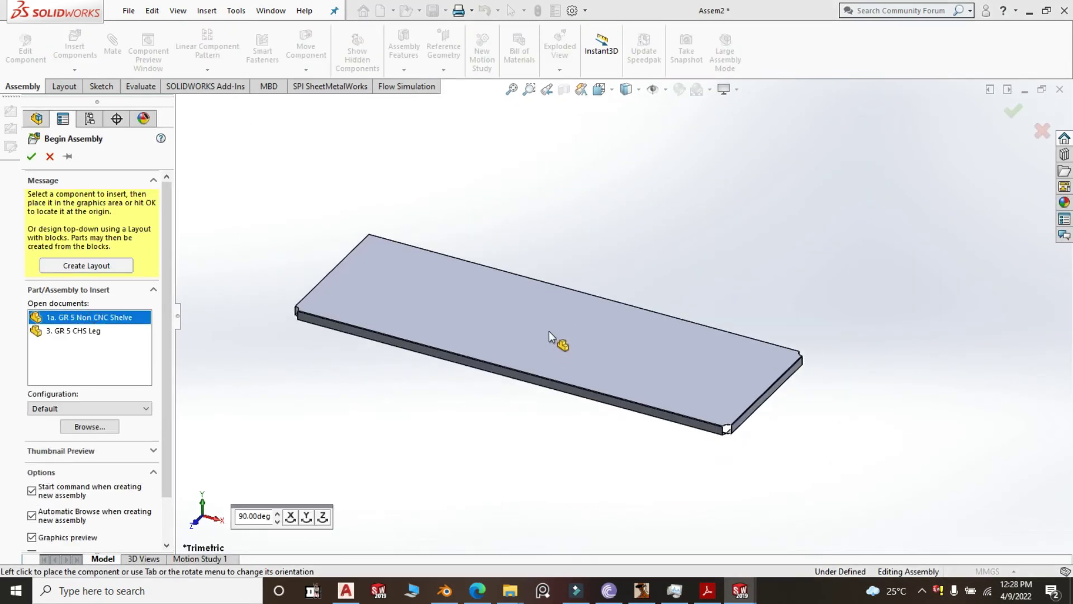
left_click(553, 316)
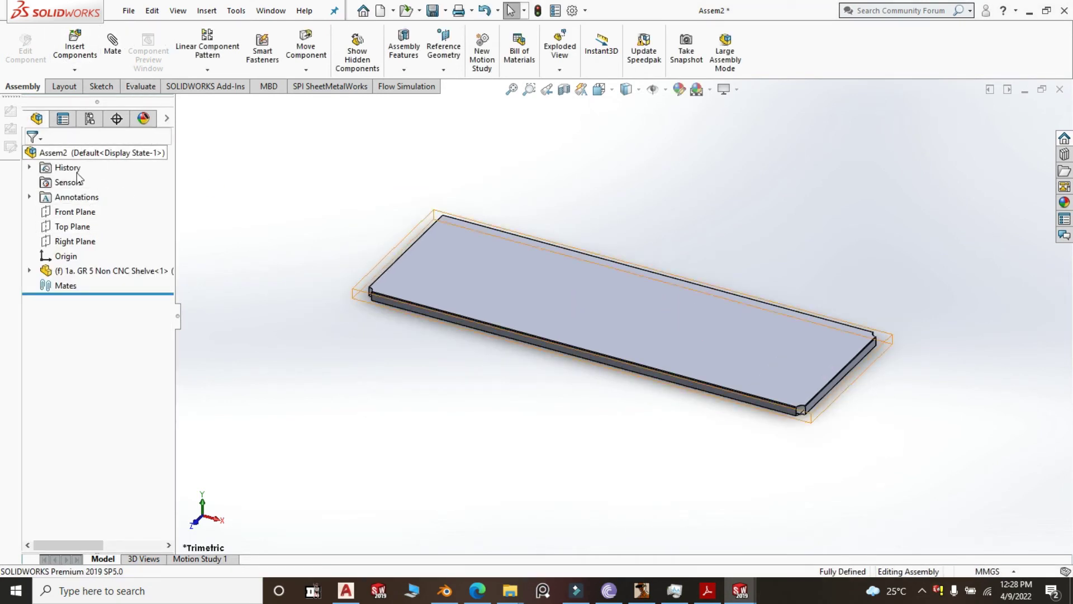
Insert the 3. GR 5 CHS Leg part into the assembly, placing it beside the shelf's short end.
left_click(77, 54)
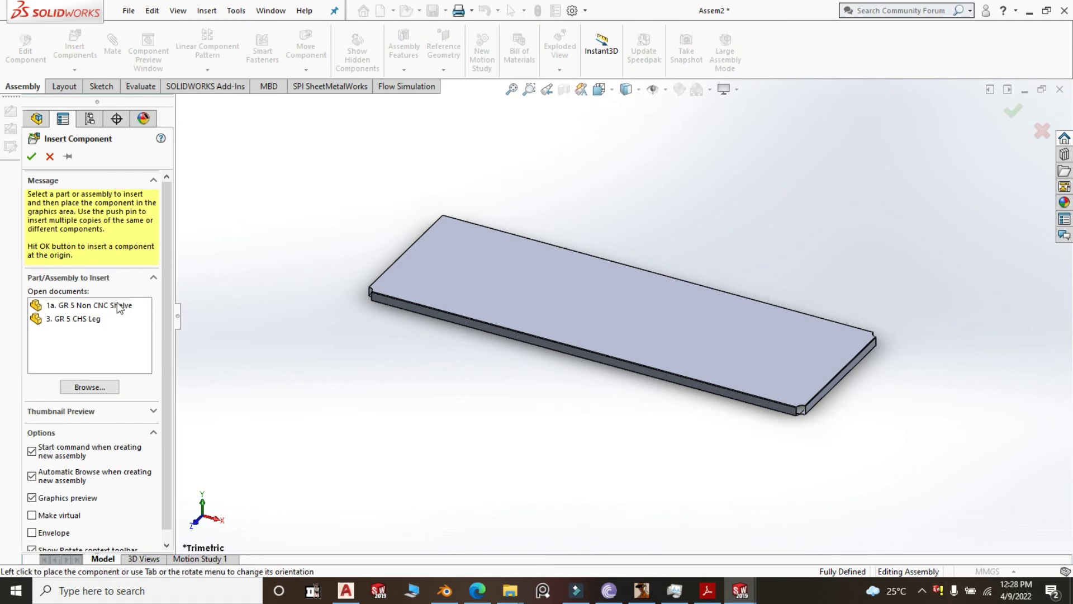
left_click(95, 318)
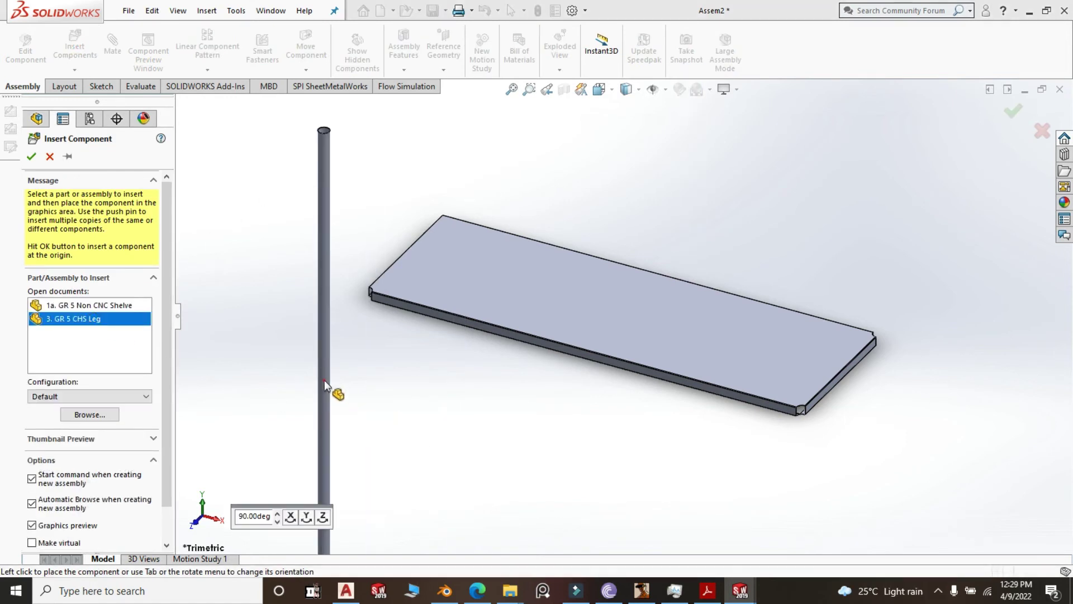
left_click(325, 380)
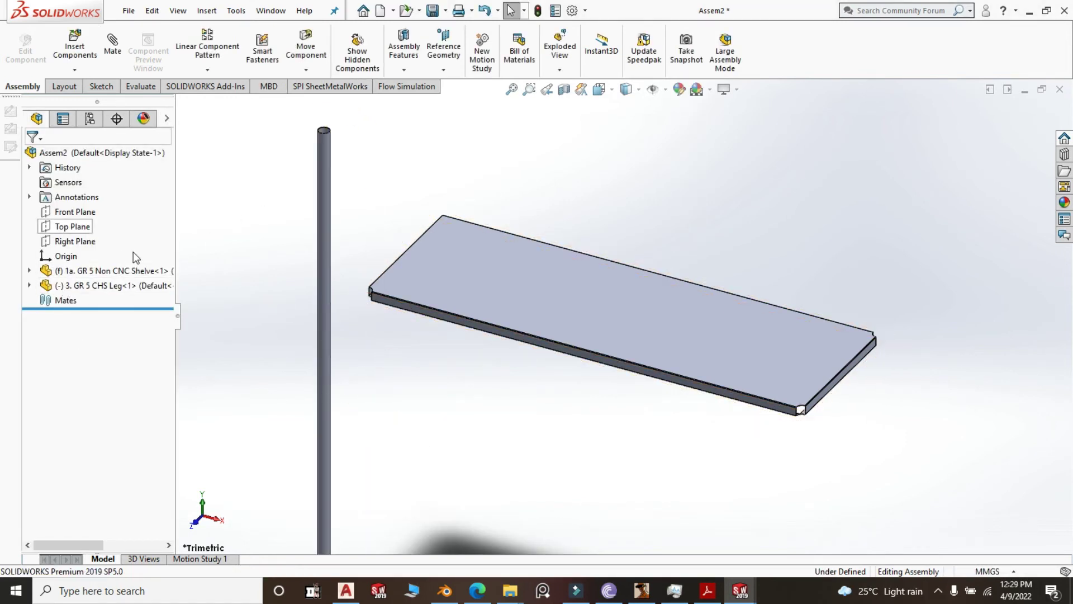
Add a concentric mate between the leg's outer cylindrical face and the curved edge of the shelf's front corner cut-out.
left_click(112, 44)
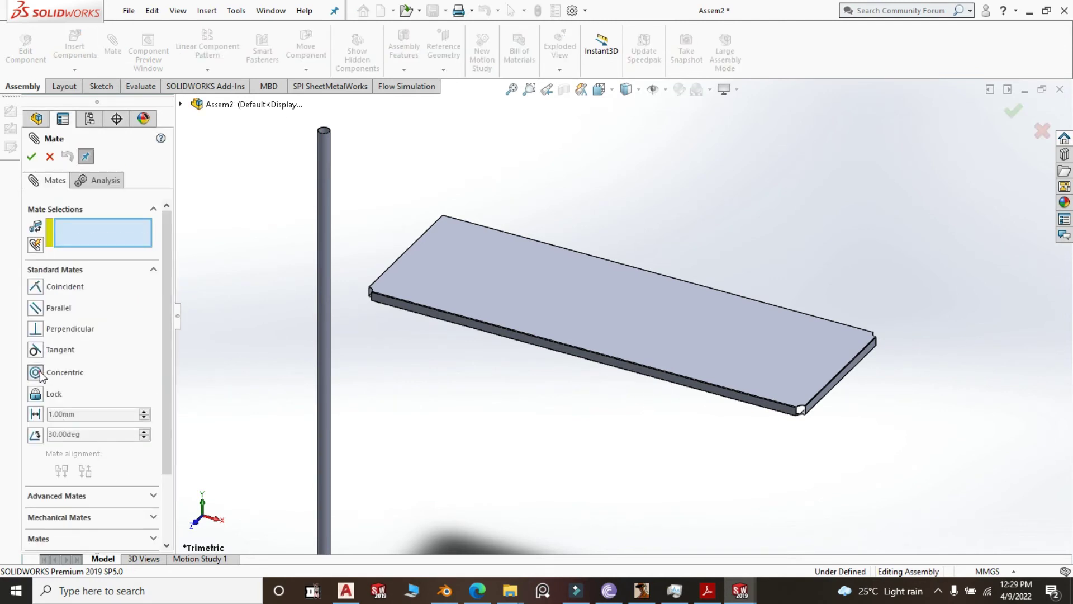
left_click(329, 301)
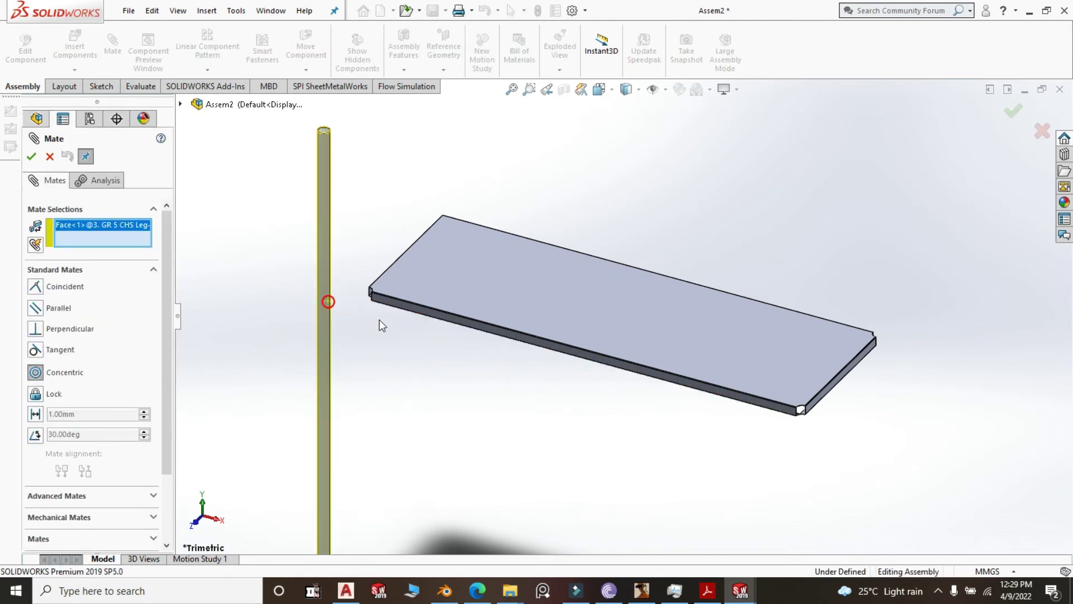
middle_click_drag(381, 326, 412, 318)
scroll(411, 305, "down", 6)
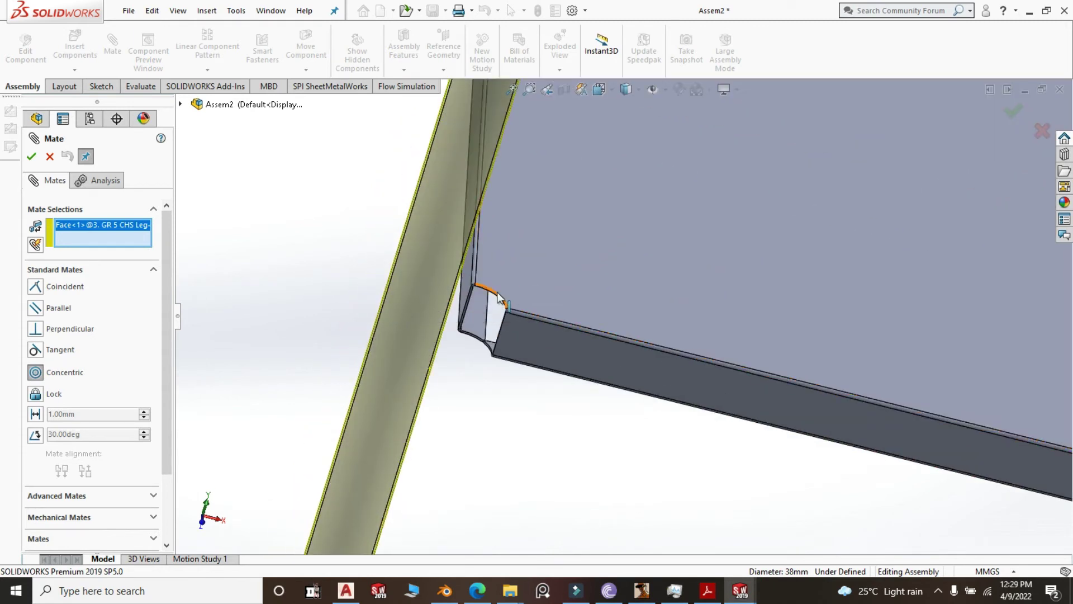
left_click(499, 296)
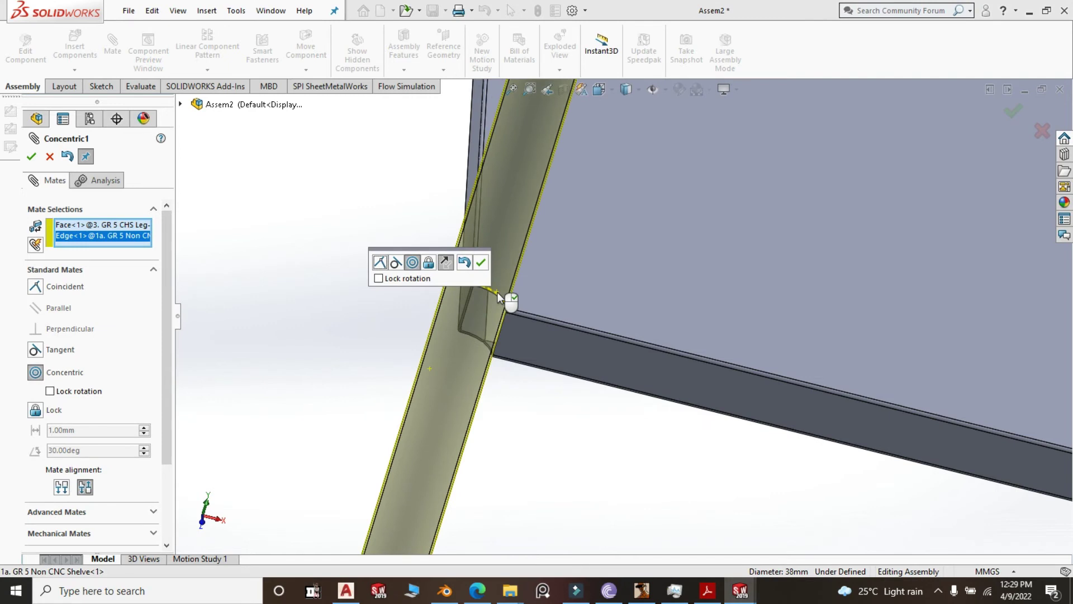
left_click(480, 262)
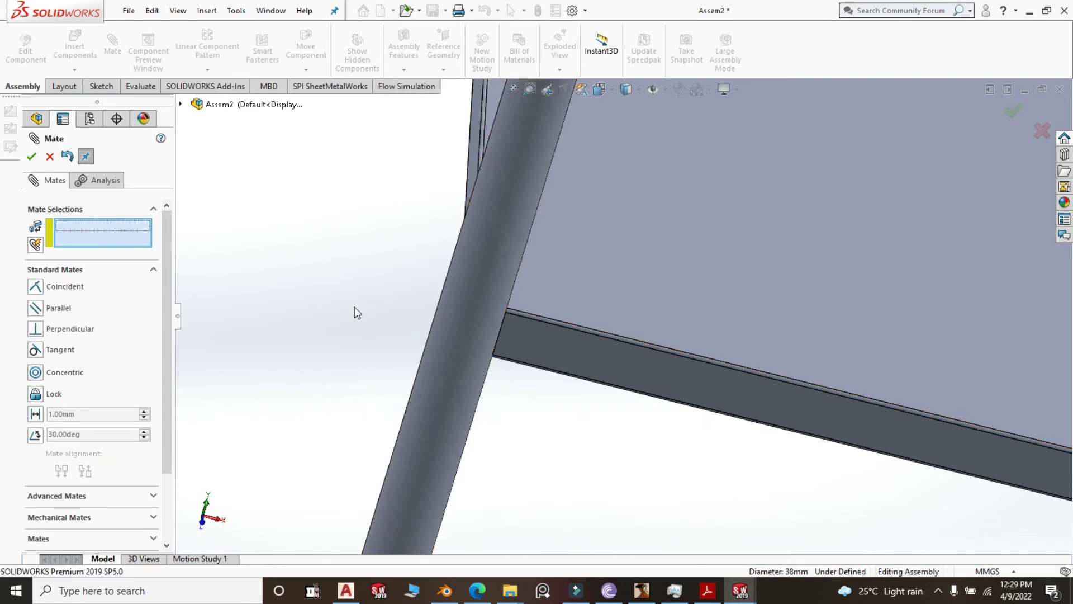
Add a coincident mate between the leg's top end face and the shelf's upper face, and finish mating.
scroll(347, 305, "up", 5)
middle_click_drag(365, 316, 334, 312)
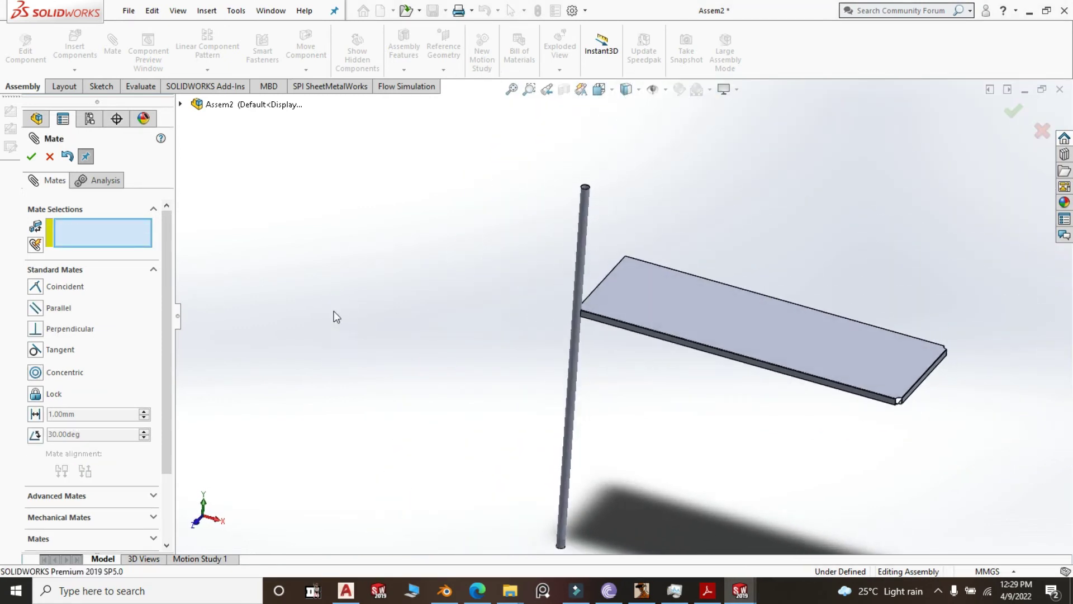
scroll(546, 205, "down", 5)
scroll(552, 271, "down", 10)
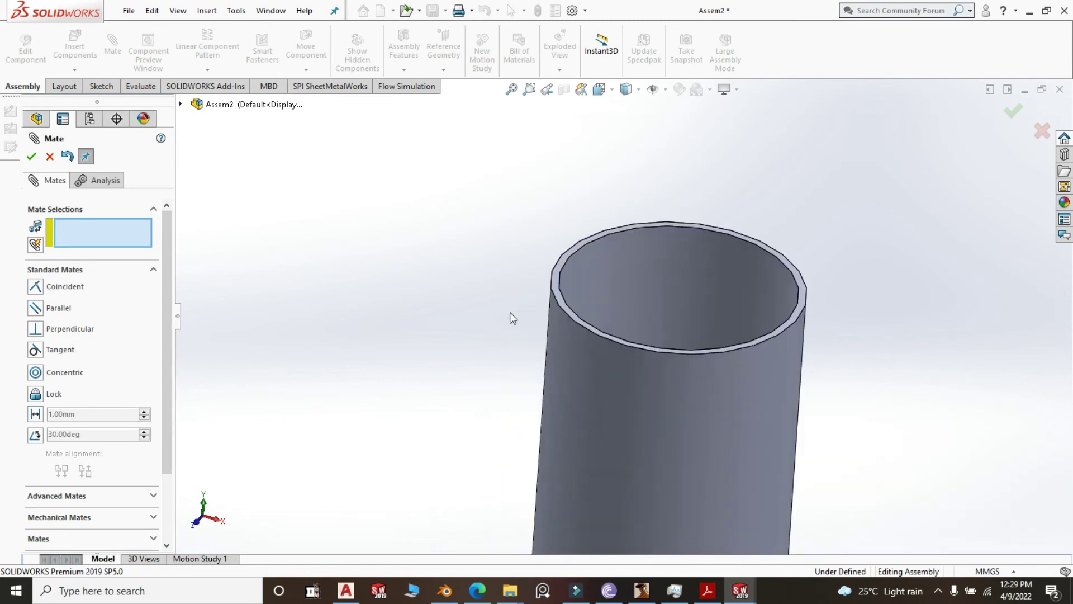
left_click(574, 282)
scroll(358, 272, "up", 10)
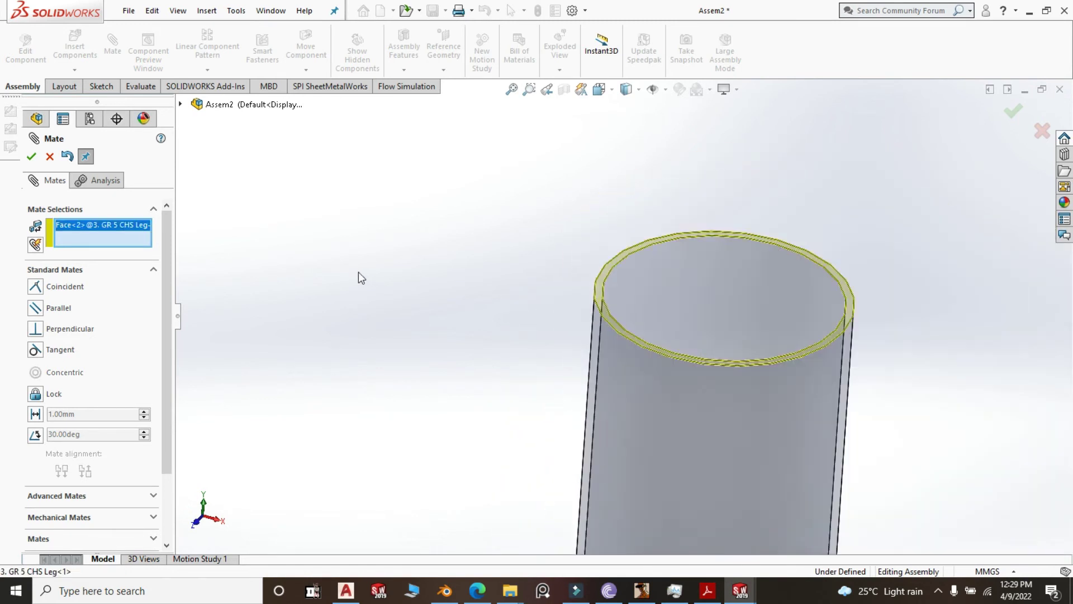
left_click(700, 451)
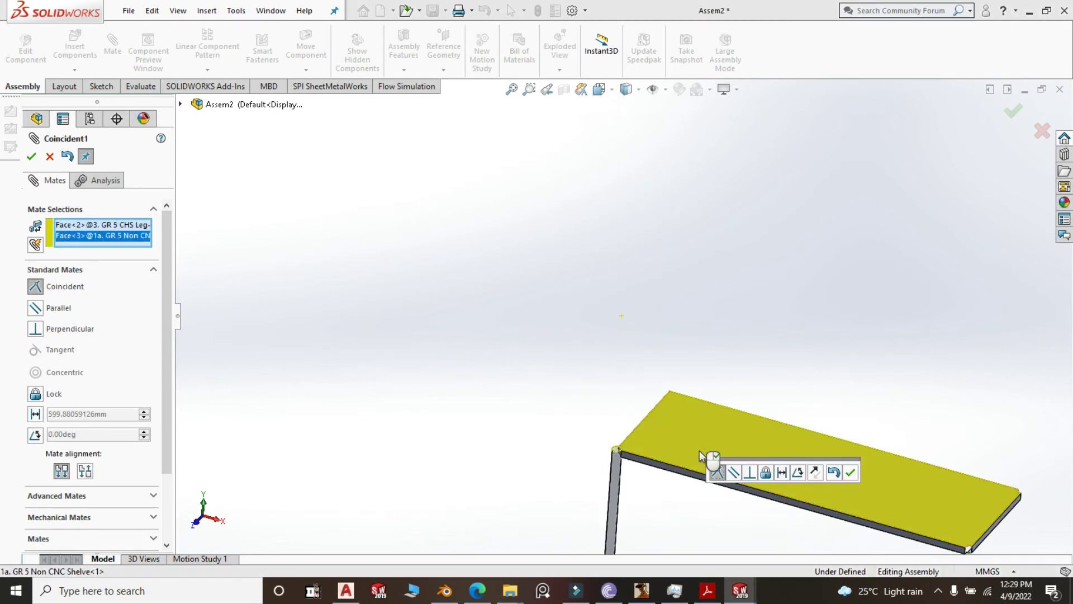
key("Return")
scroll(636, 420, "down", 4)
scroll(376, 305, "down", 5)
scroll(798, 412, "down", 3)
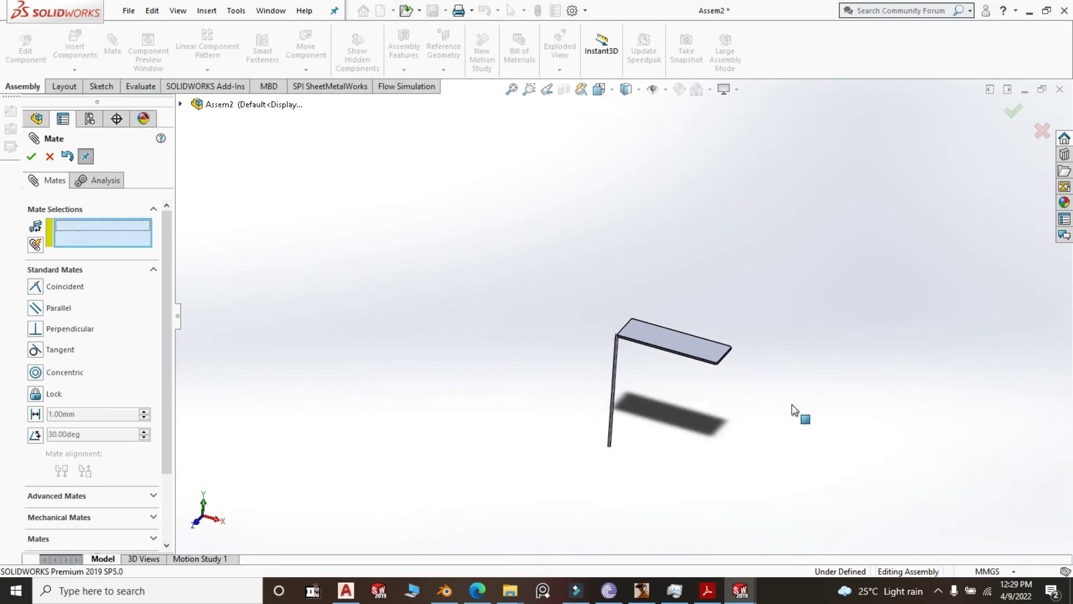
scroll(803, 412, "up", 2)
middle_click_drag(678, 374, 587, 338)
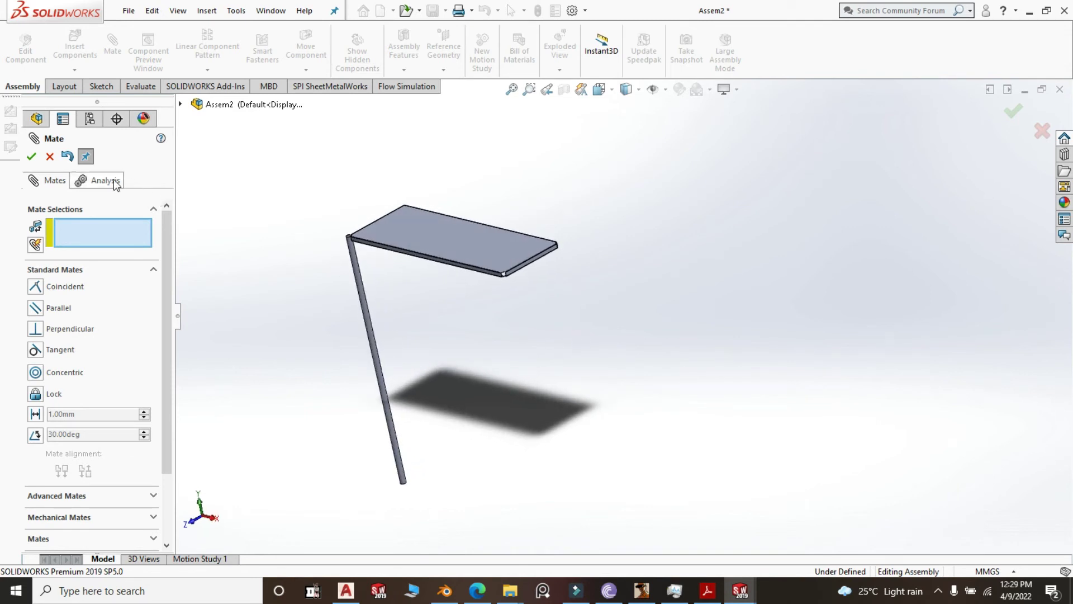
left_click(32, 156)
middle_click_drag(559, 252, 632, 249)
scroll(367, 229, "down", 3)
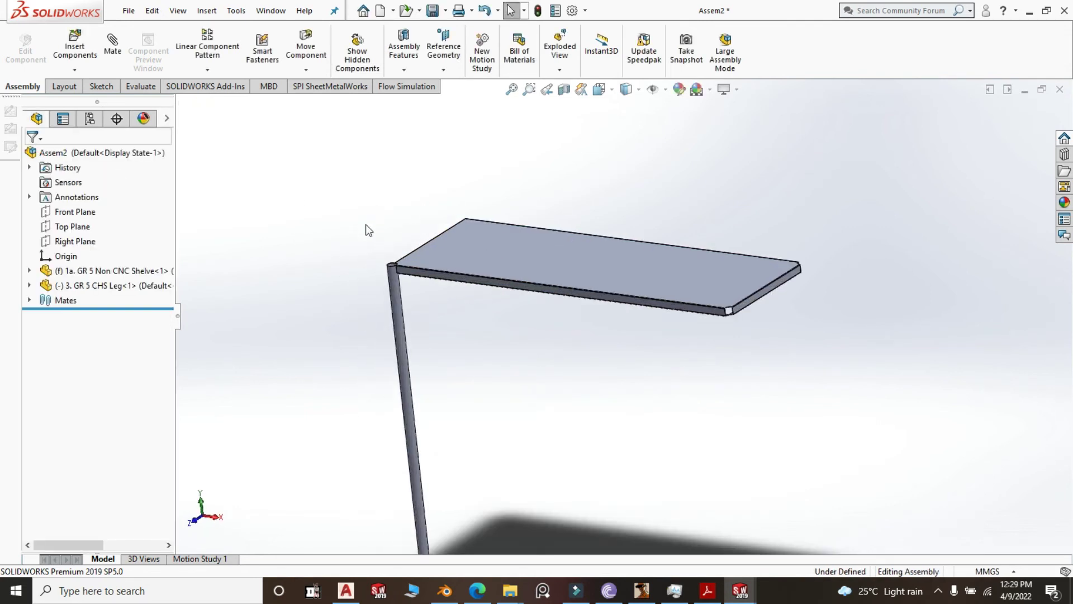
Load the Grommet Assembly file from the Trough folder as a component to insert into the assembly.
middle_click_drag(367, 230, 386, 232)
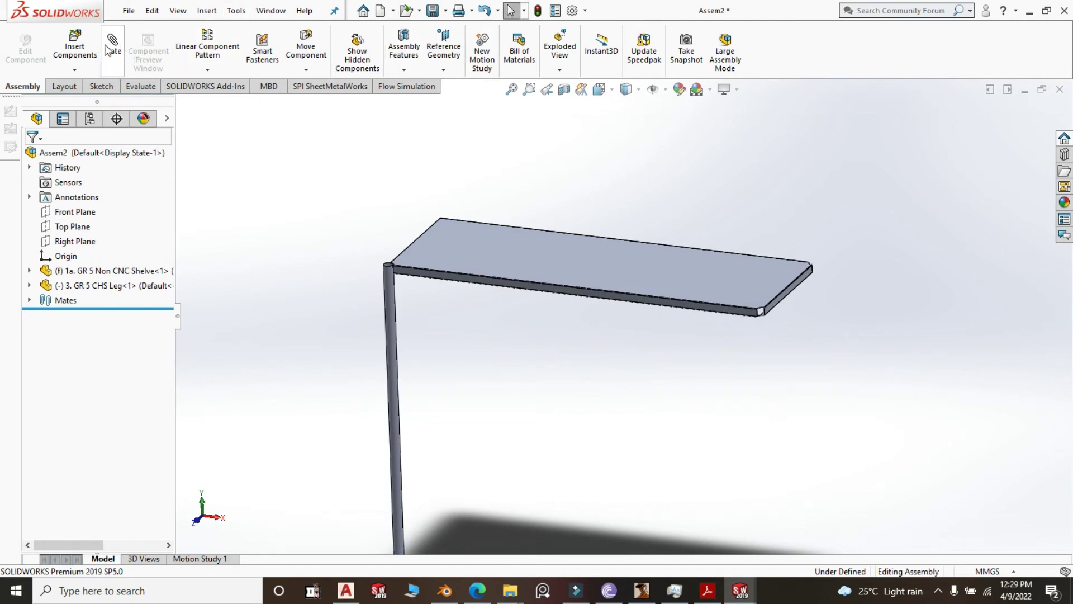
left_click(75, 47)
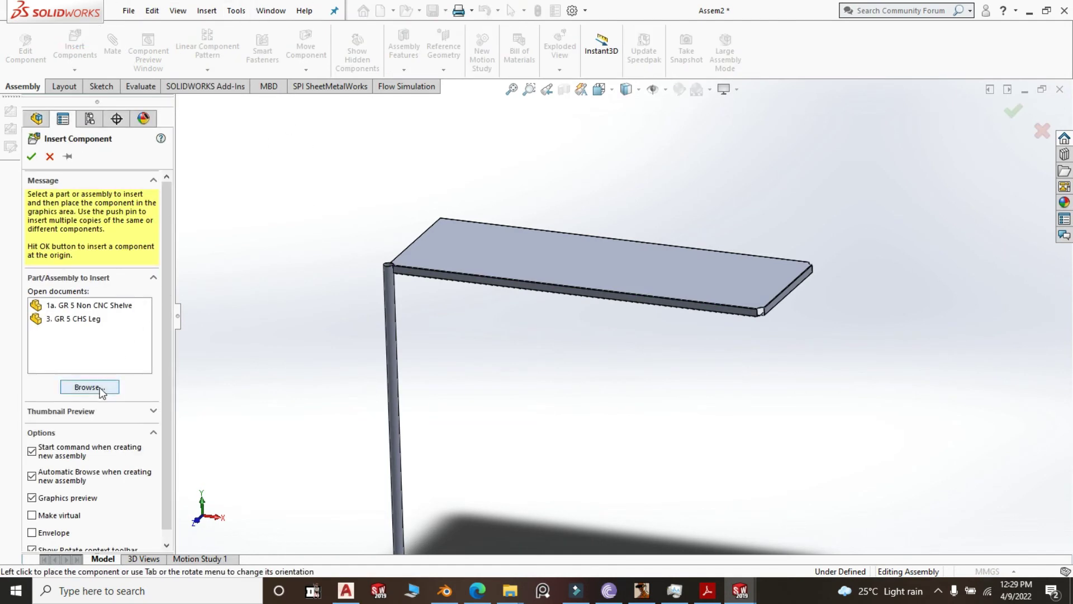
left_click(101, 393)
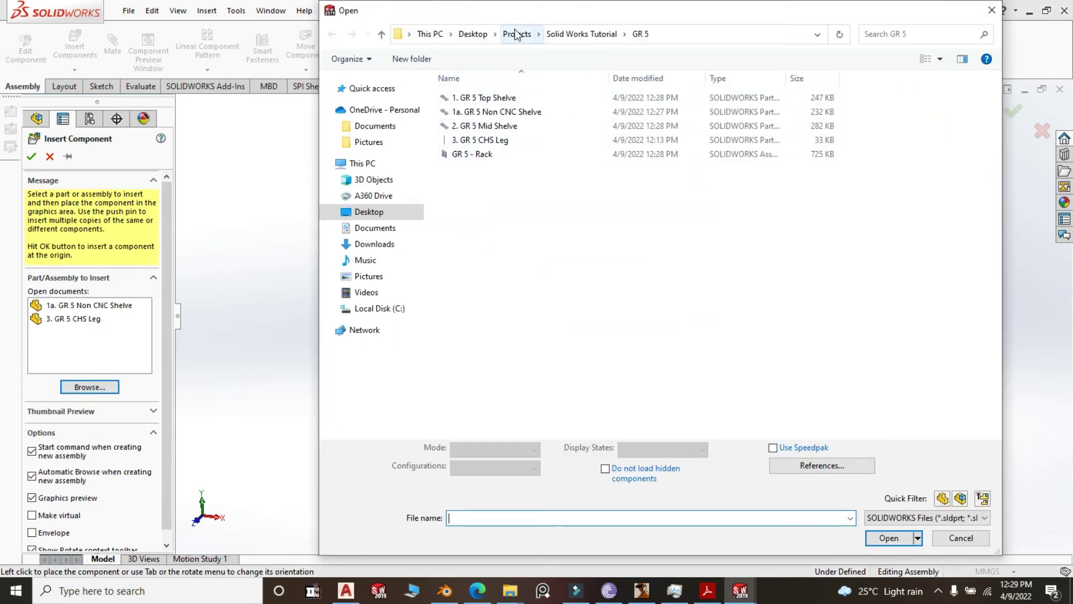
left_click(603, 34)
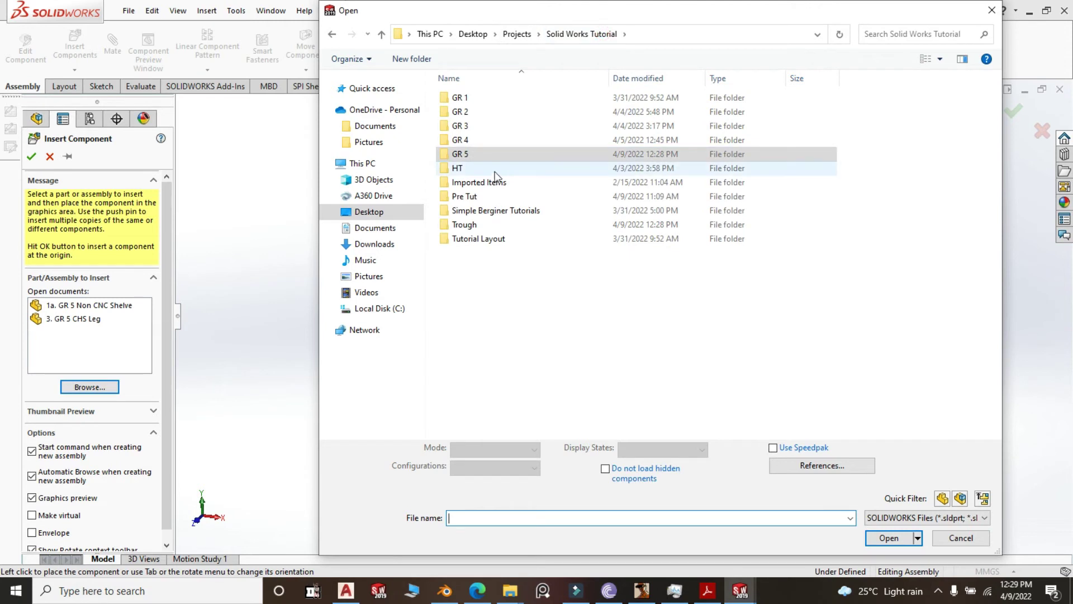
double_click(472, 169)
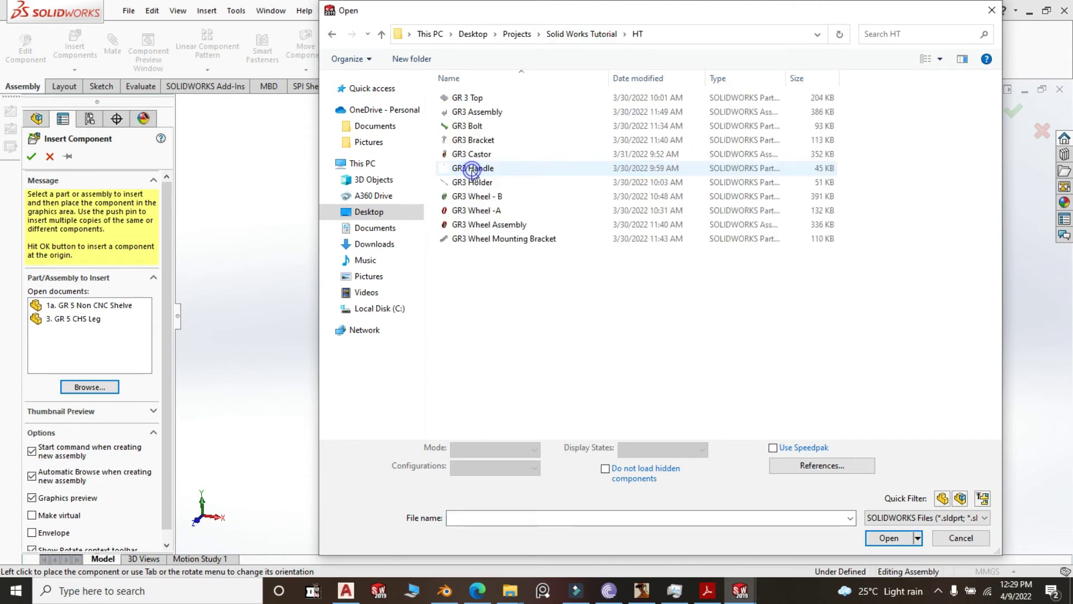
left_click(332, 34)
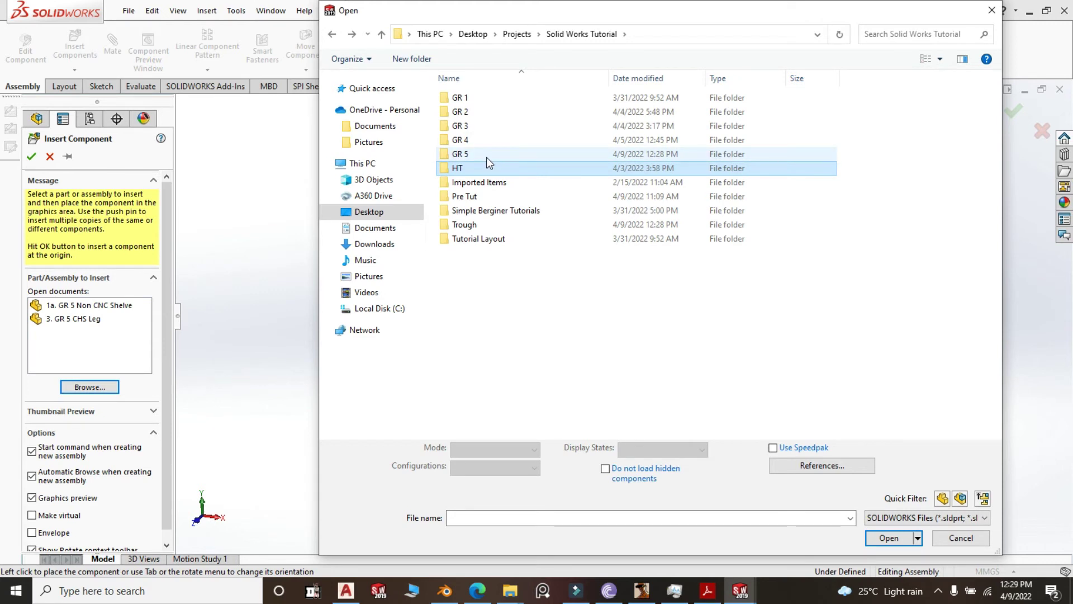
double_click(481, 226)
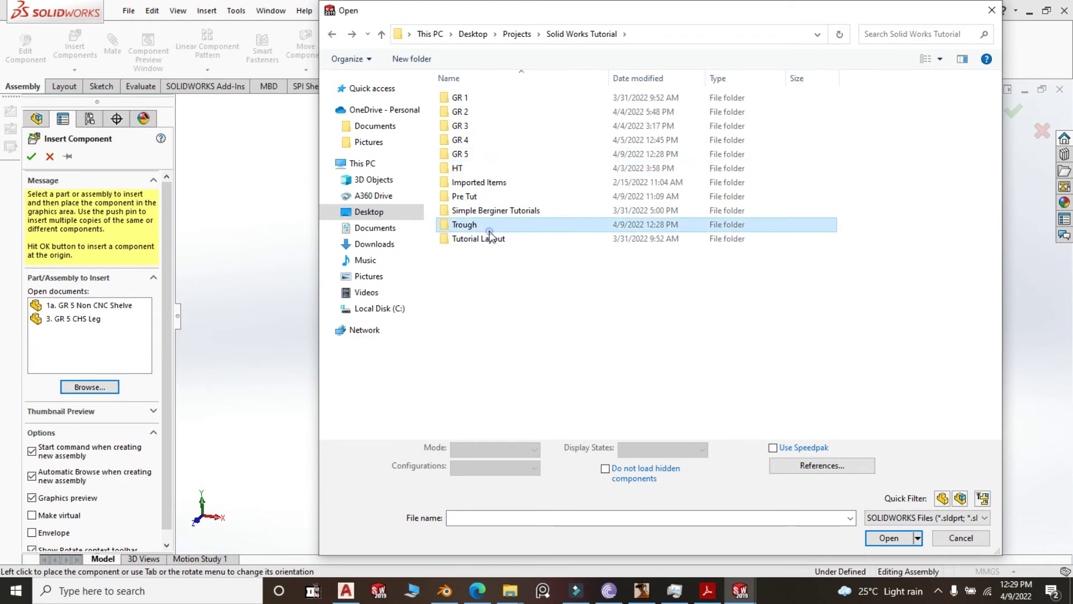
left_click(485, 169)
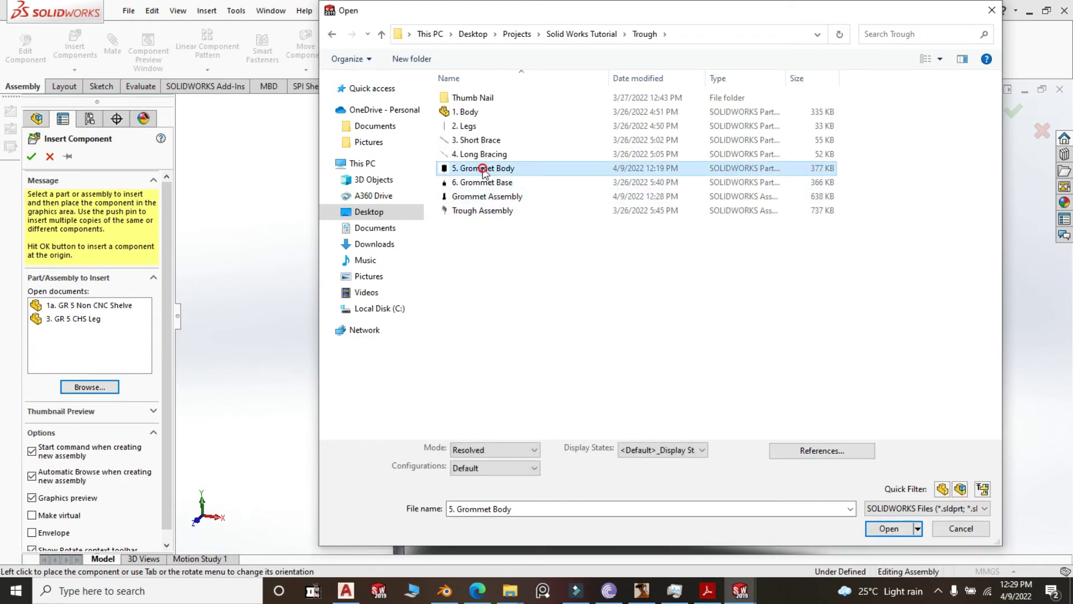
left_click(495, 197)
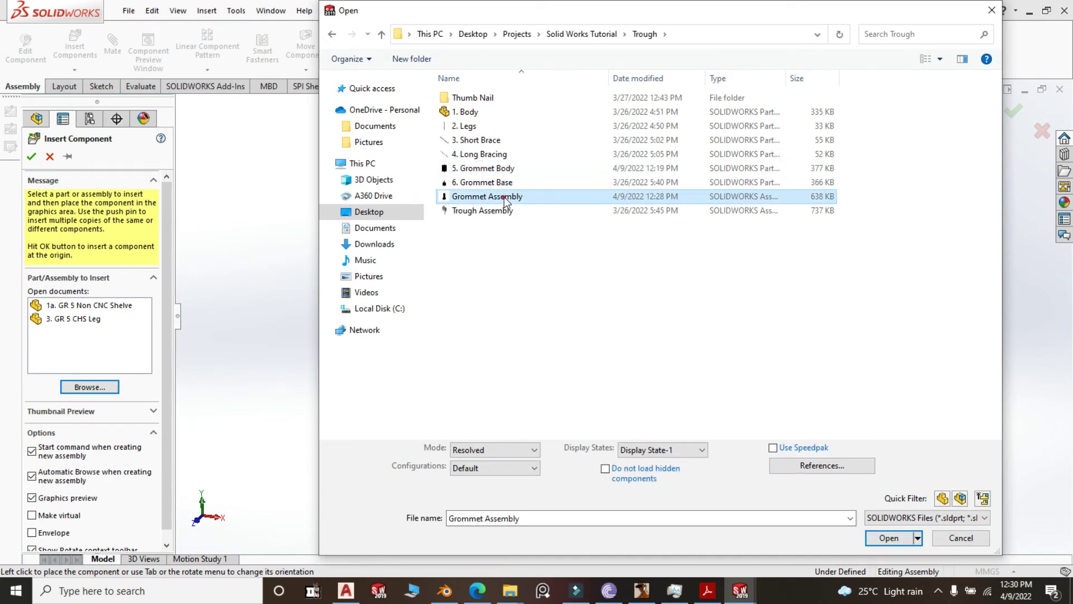
left_click(889, 538)
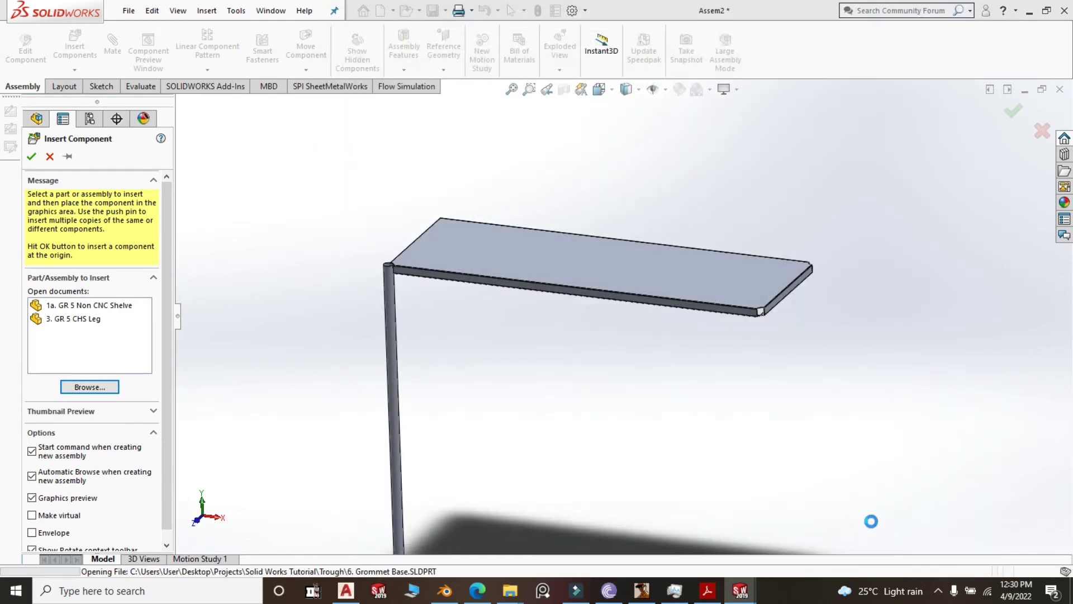
Place the Grommet Assembly in open space beside the lower end of the leg.
left_click(541, 306)
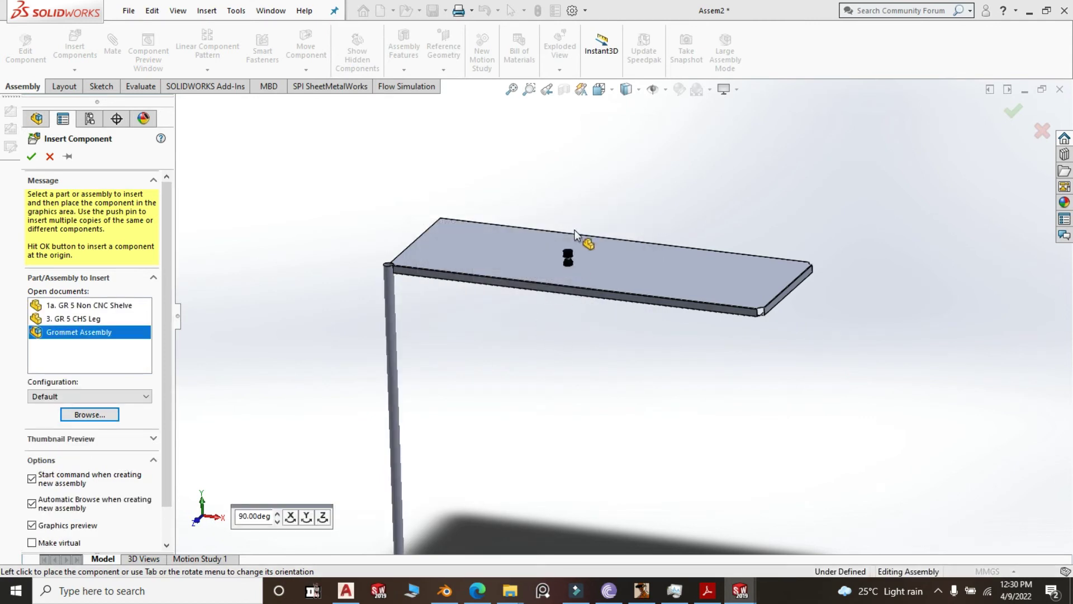
scroll(580, 255, "down", 2)
scroll(580, 256, "up", 8)
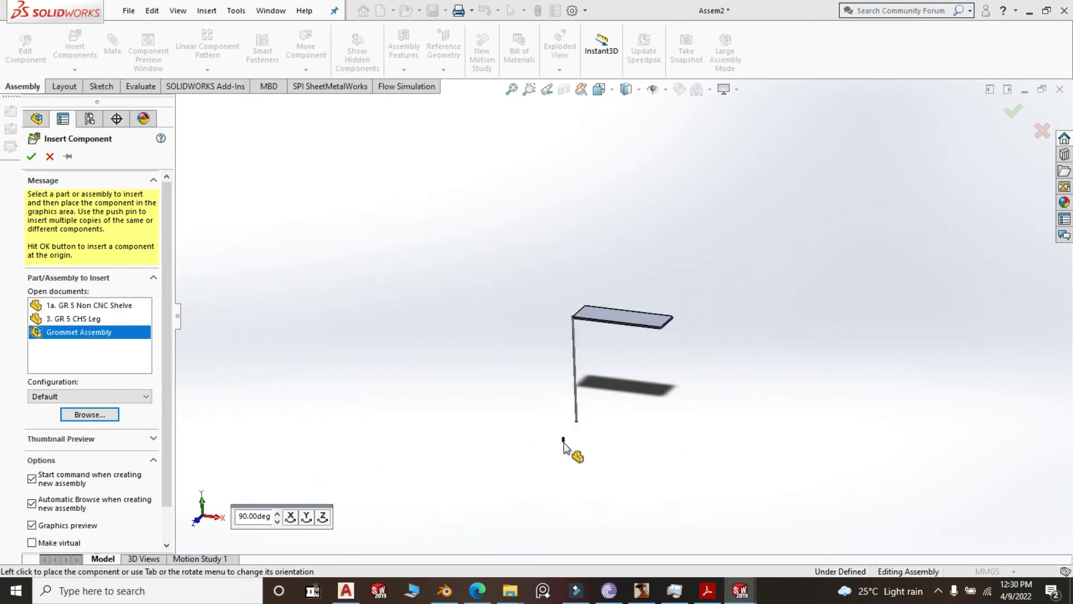
scroll(577, 442, "down", 2)
scroll(618, 354, "down", 5)
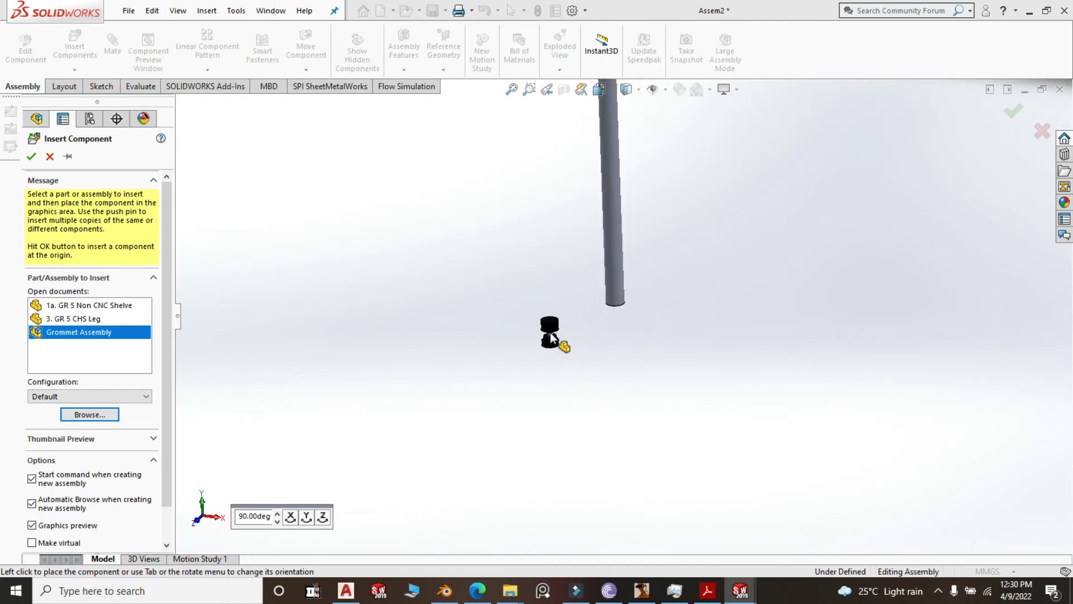
left_click(551, 336)
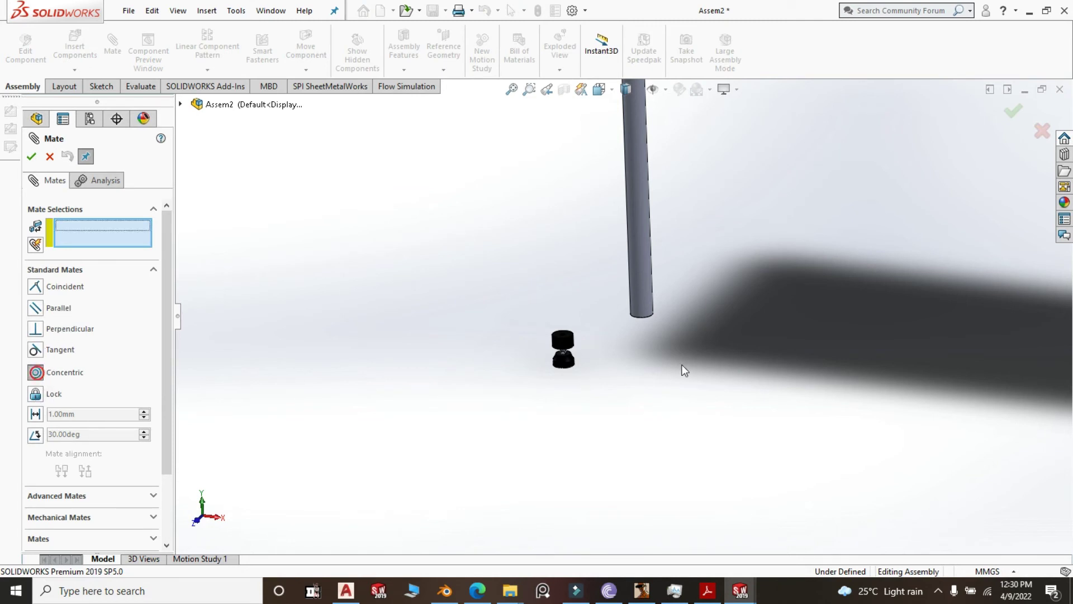
Add a concentric mate between the leg's cylindrical face and the grommet body's cylindrical face.
scroll(671, 316, "down", 4)
left_click(602, 310)
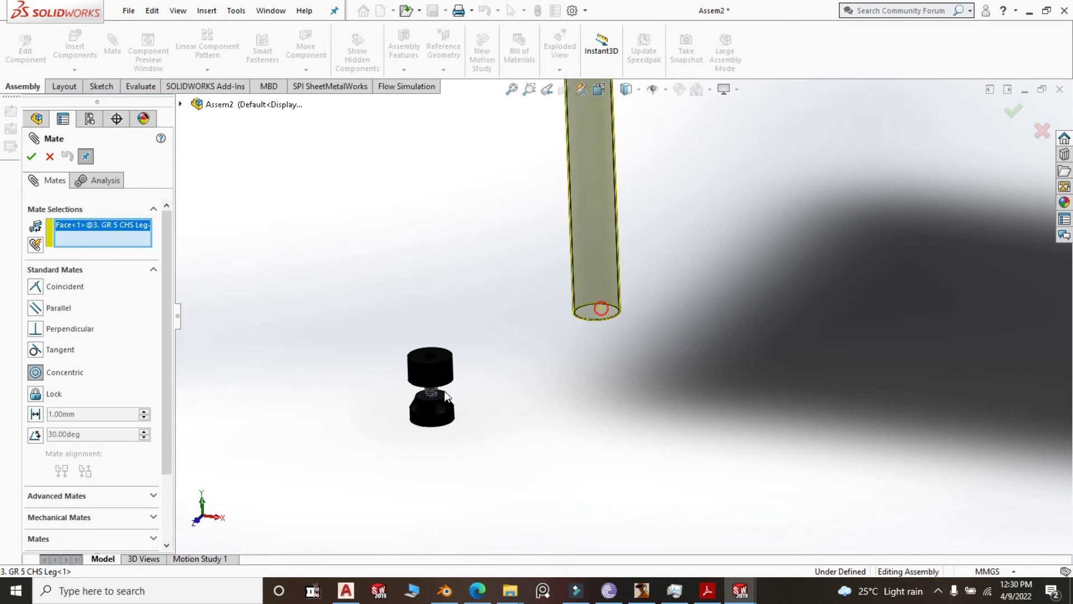
left_click(424, 372)
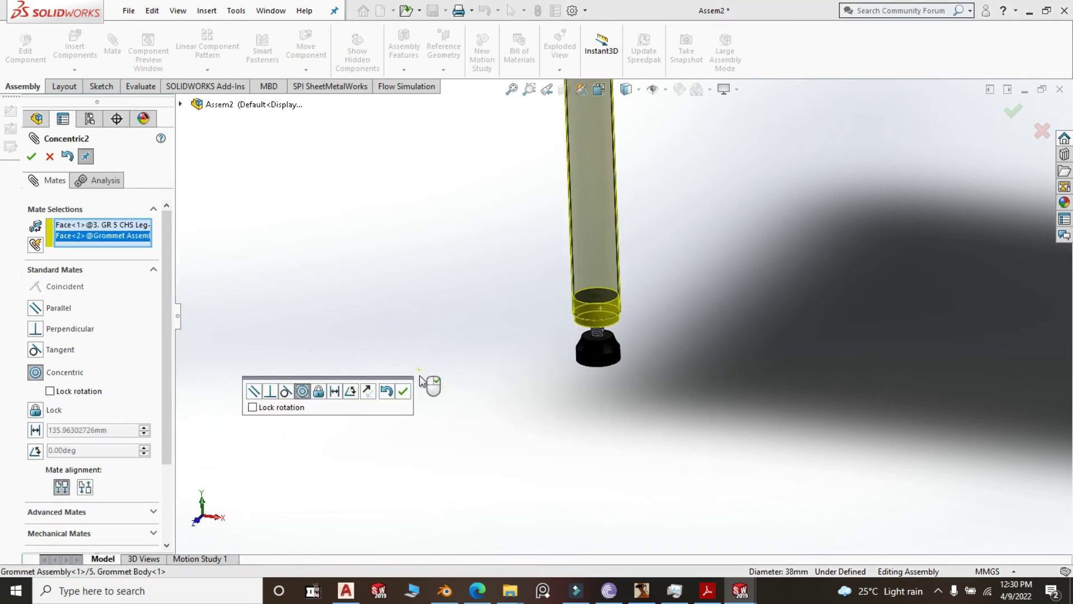
left_click(404, 391)
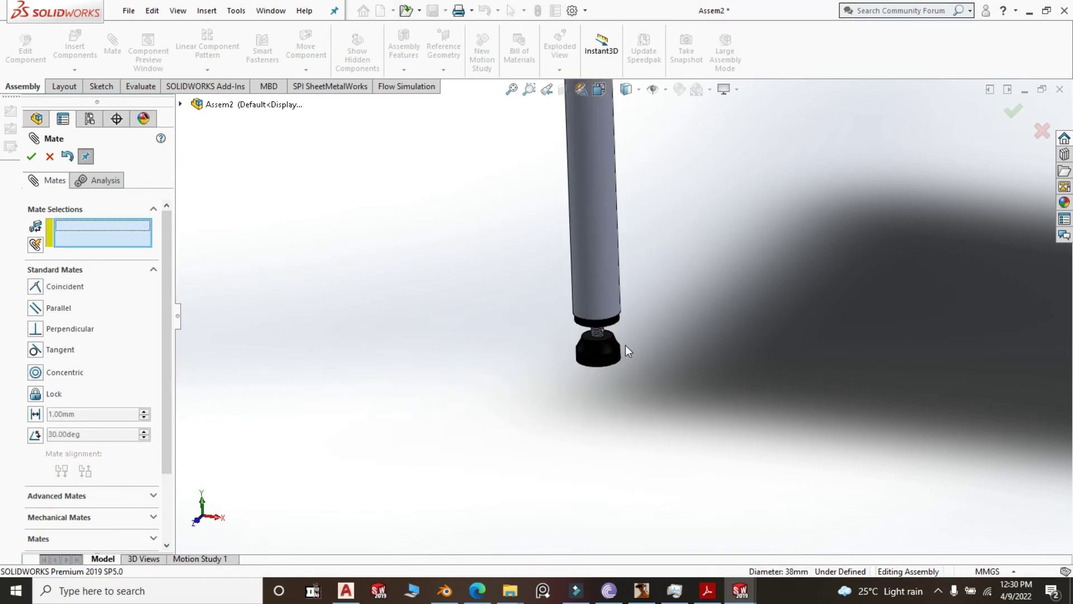
Pull the grommet out below the leg and mate a flat grommet body face coincident with the leg's lower end face.
left_click_drag(621, 349, 618, 379)
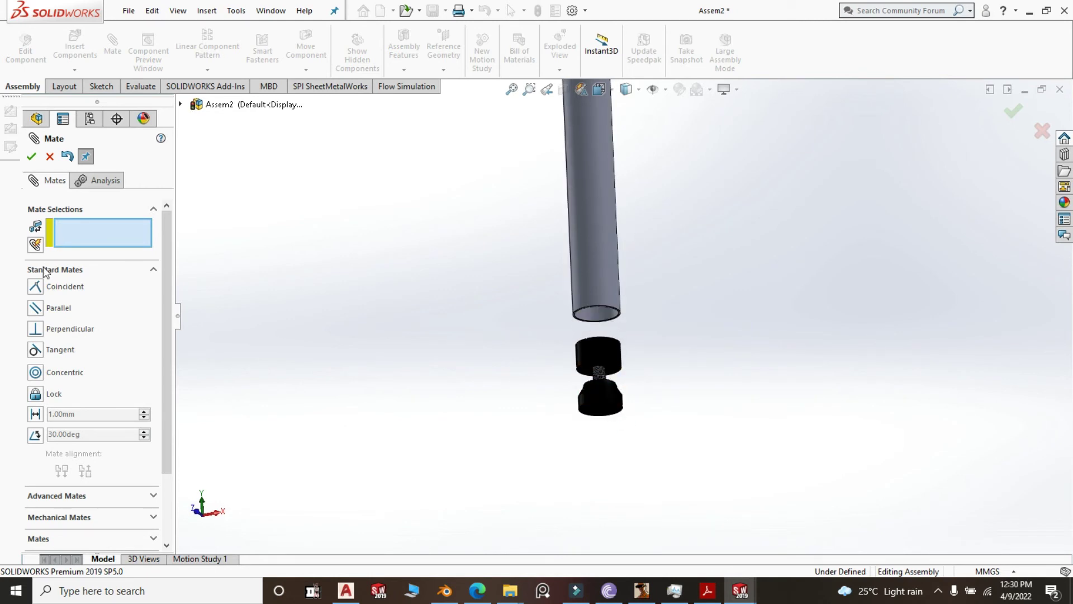
left_click(35, 286)
scroll(607, 385, "down", 3)
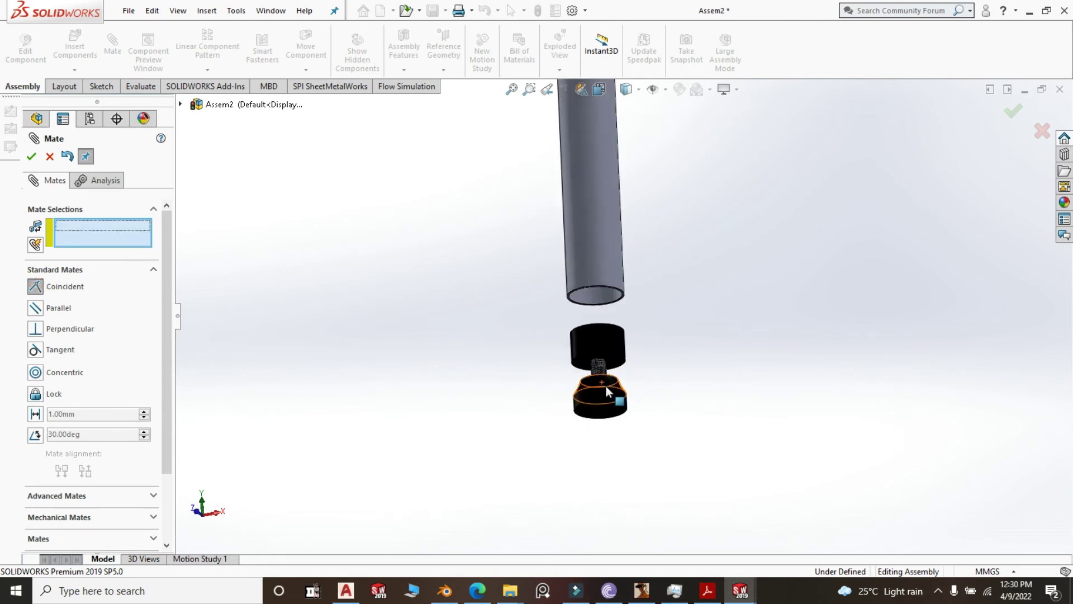
left_click(630, 333)
scroll(604, 235, "down", 5)
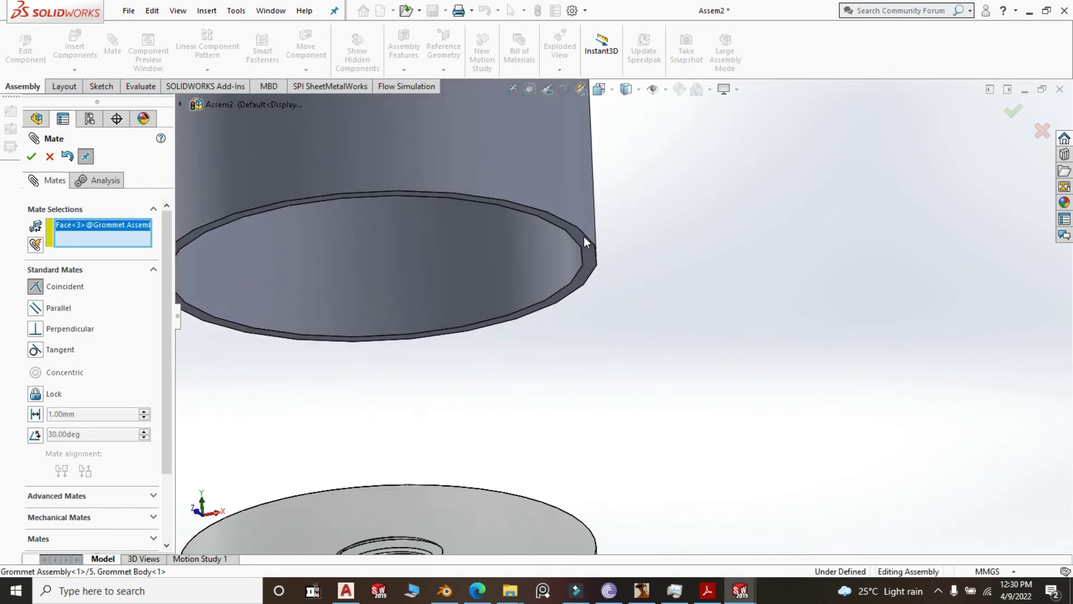
left_click(584, 237)
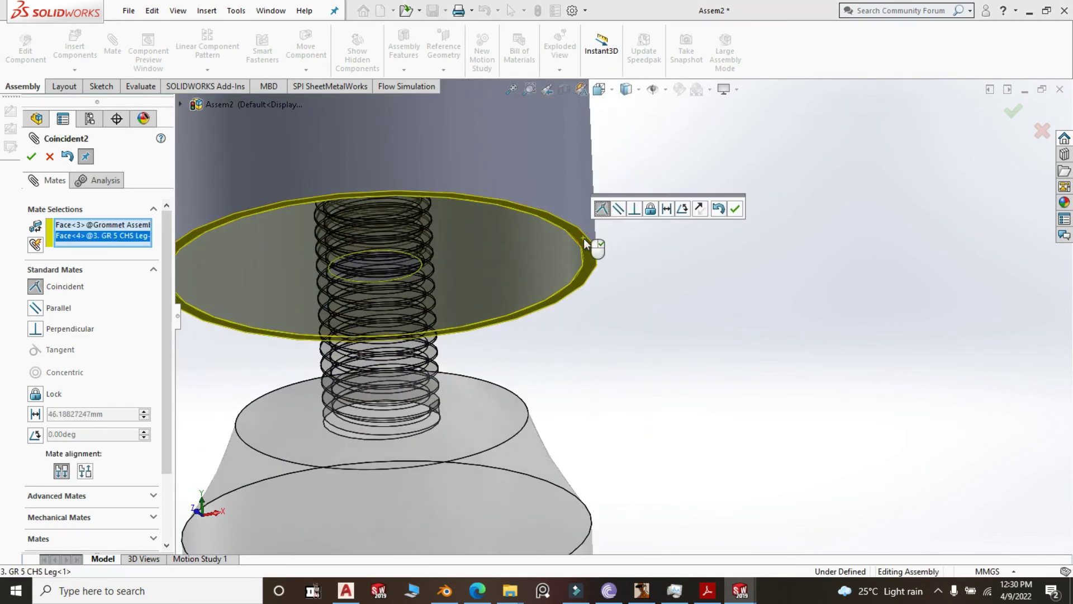
right_click(584, 238)
scroll(532, 328, "up", 5)
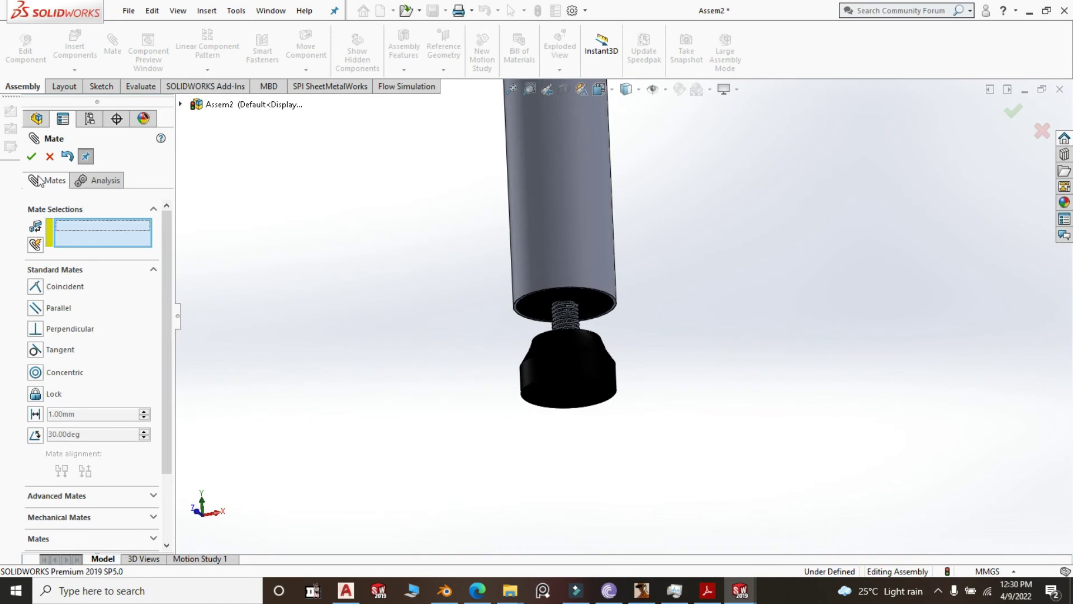
left_click(31, 157)
Mirror the leg and its grommet assembly about the Front Plane of the Non CNC Shelve part.
scroll(467, 331, "up", 6)
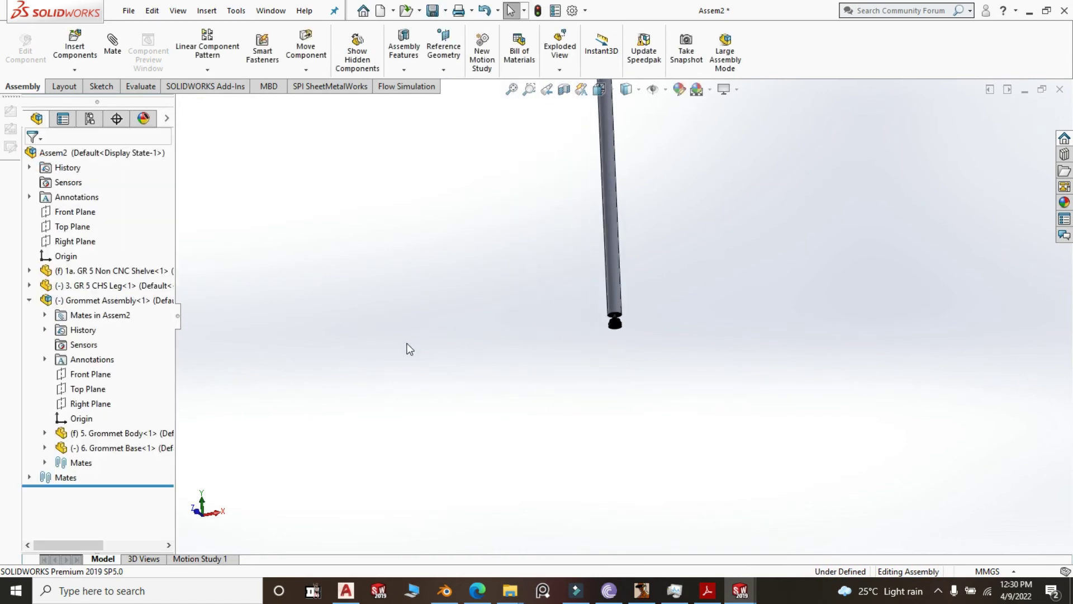
scroll(407, 448, "up", 8)
middle_click_drag(615, 394, 631, 437)
scroll(727, 246, "down", 6)
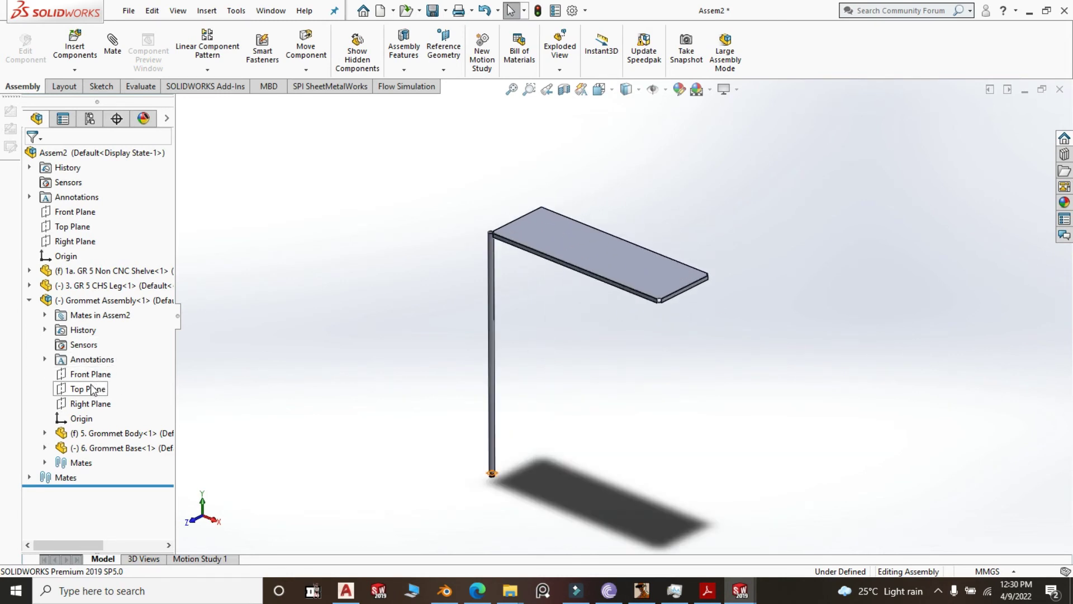
left_click(30, 300)
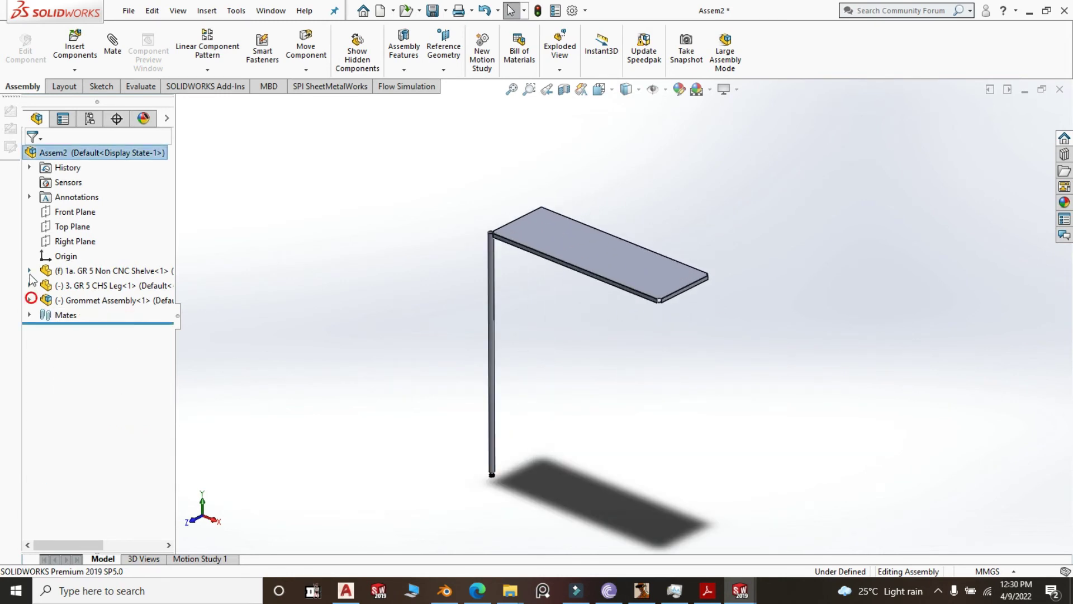
left_click(30, 271)
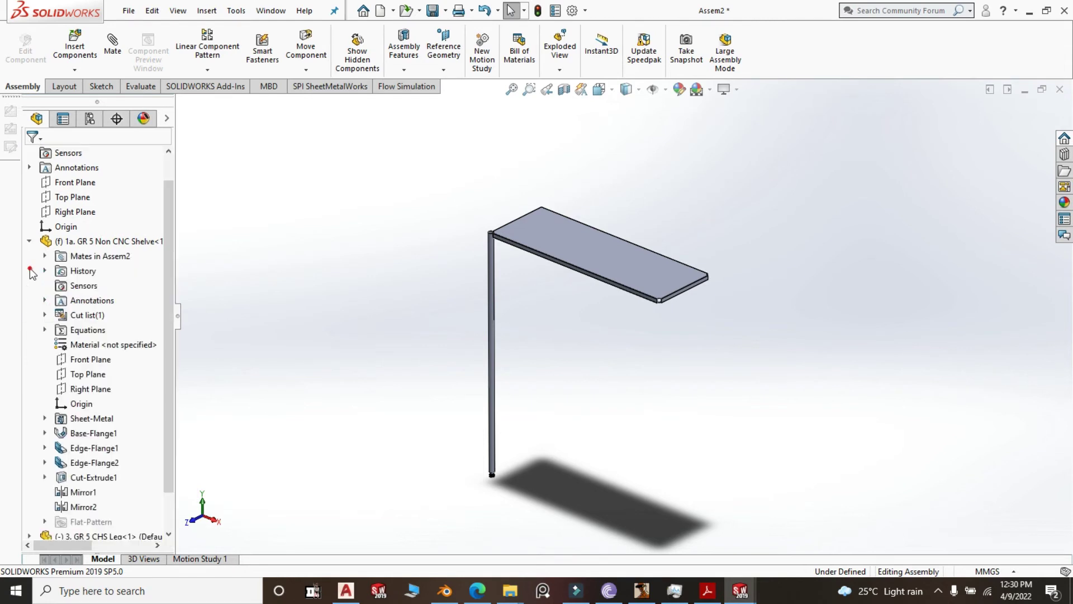
left_click(99, 361)
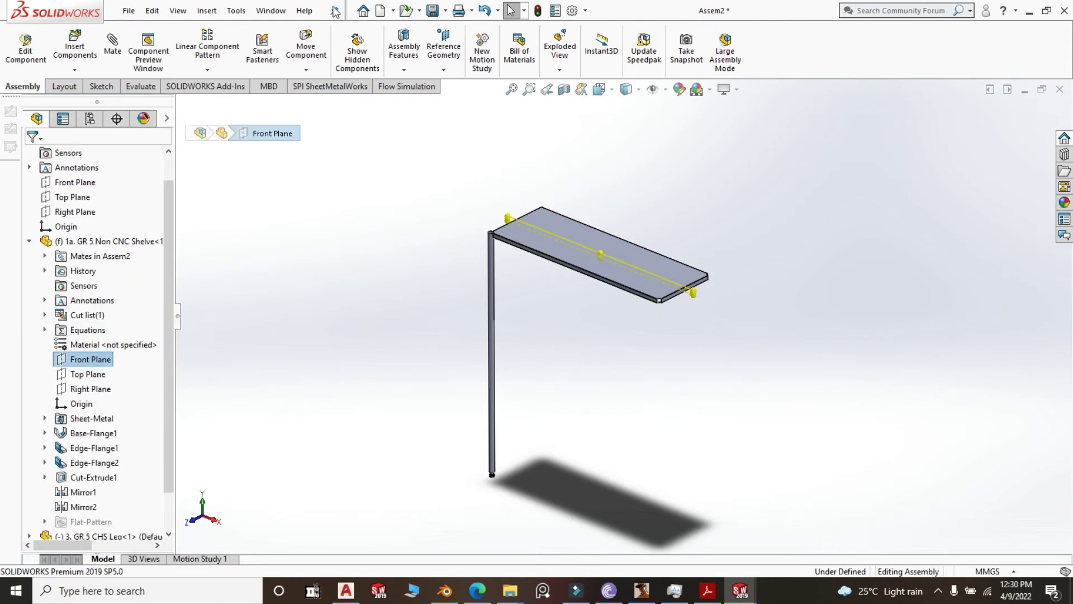
left_click(208, 69)
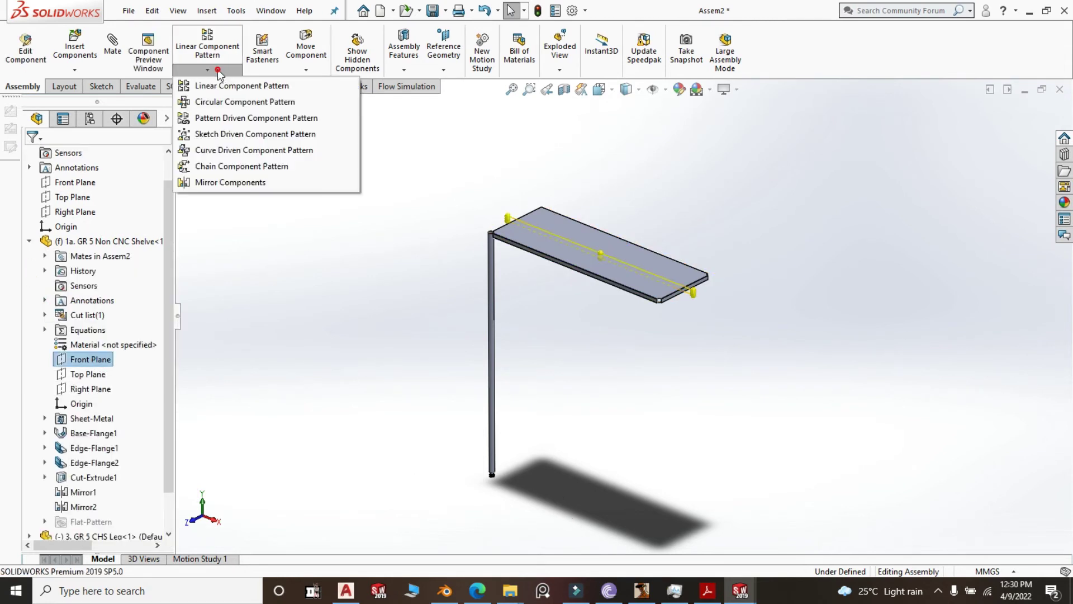
left_click(226, 182)
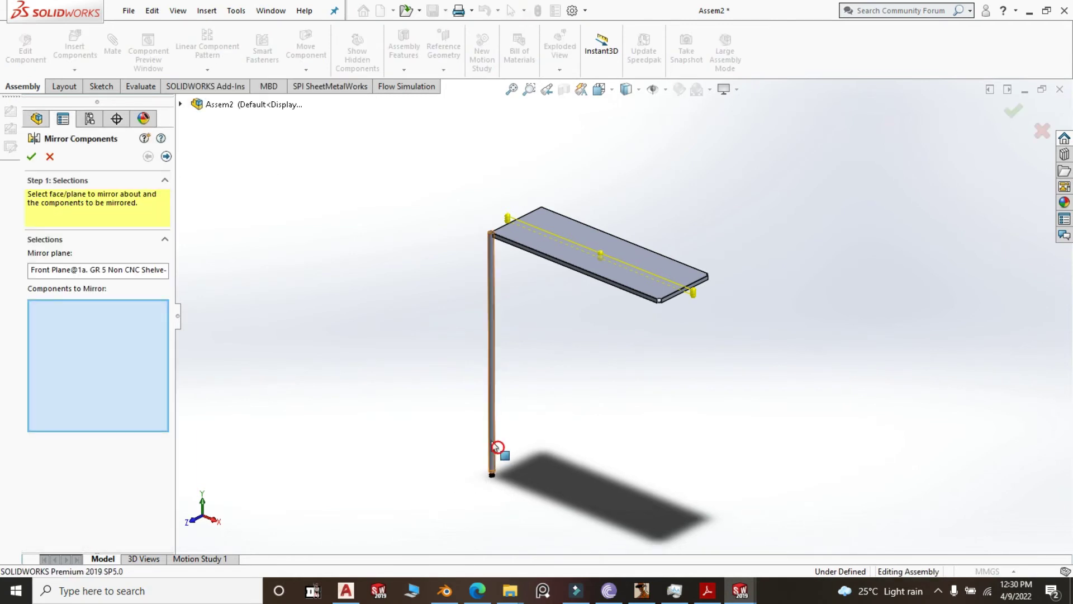
left_click(492, 472)
right_click(492, 477)
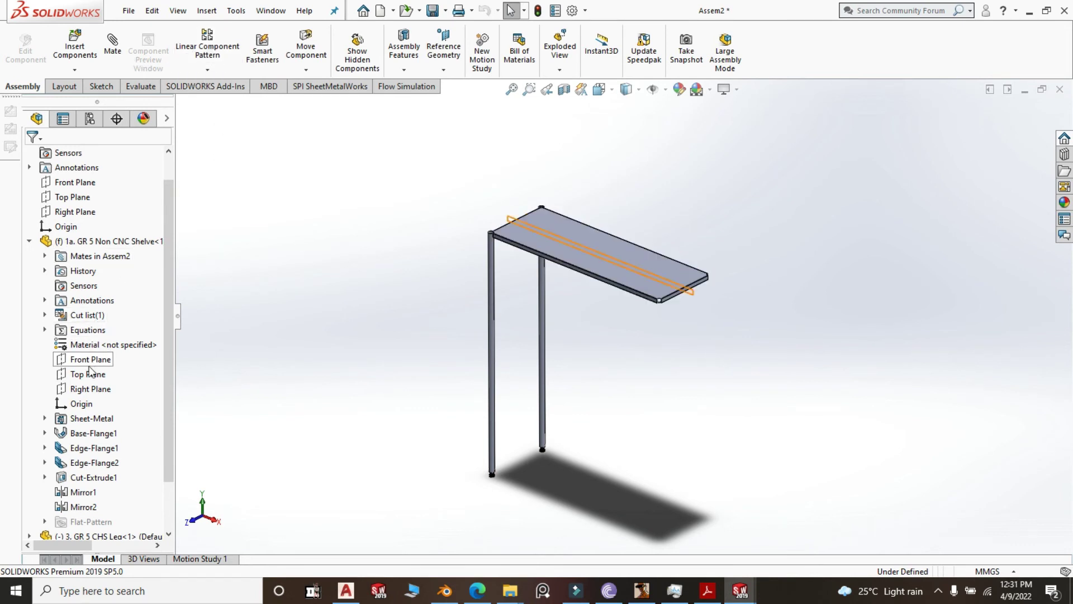
Mirror both legs and their grommet assemblies about the Right Plane of the Non CNC Shelve part.
left_click(91, 390)
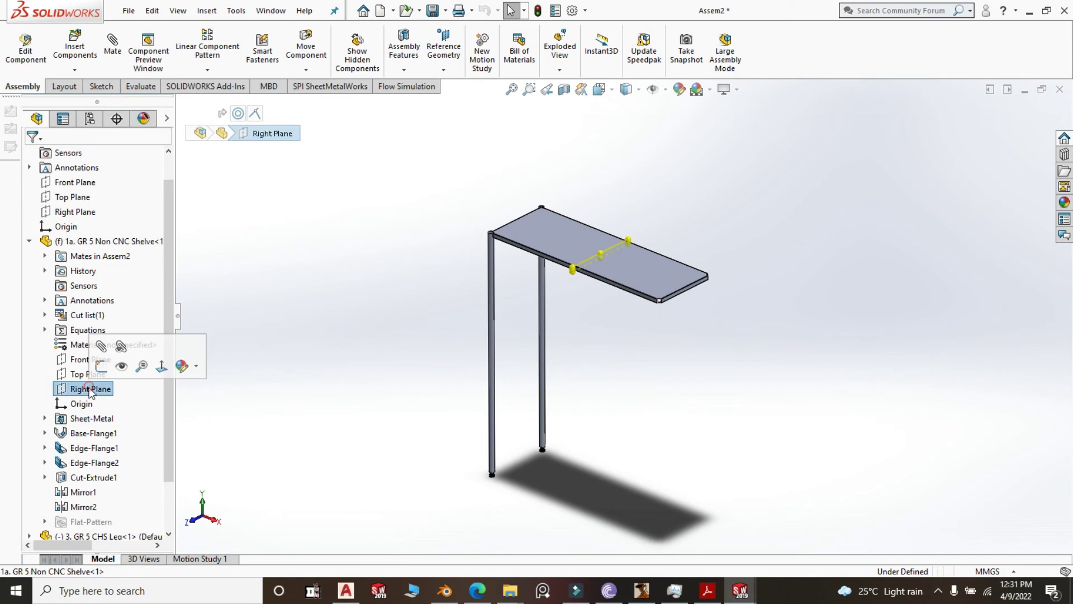
left_click(207, 69)
left_click(236, 183)
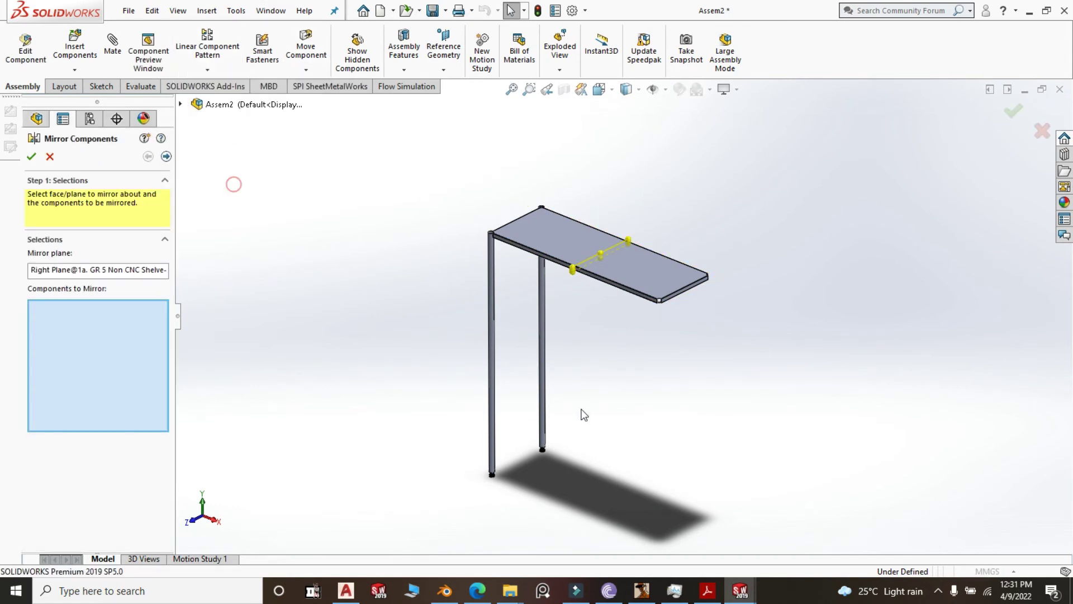
scroll(536, 517, "down", 5)
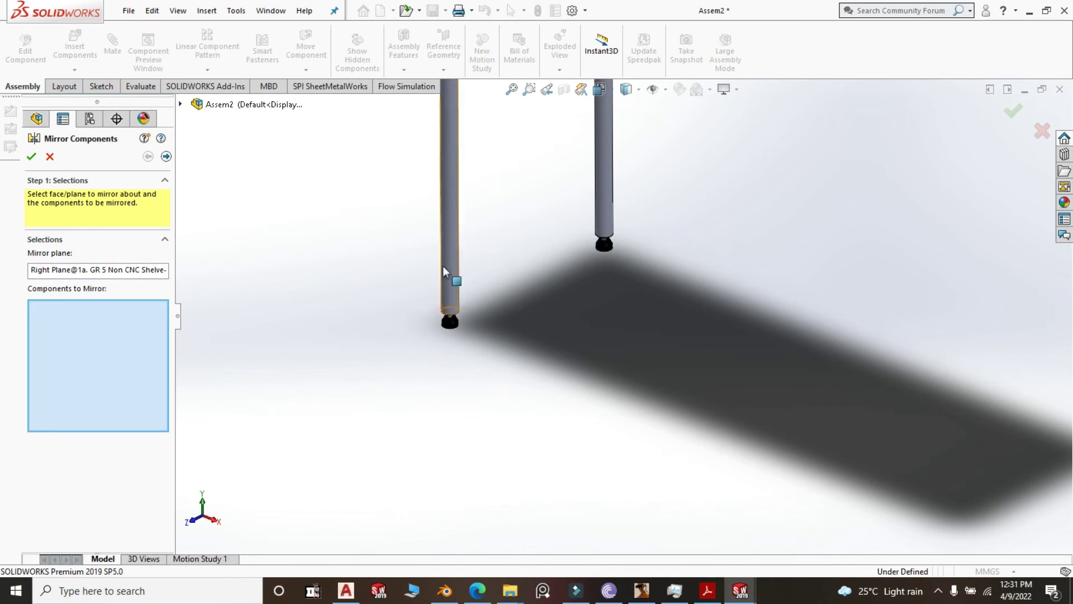
left_click(450, 284)
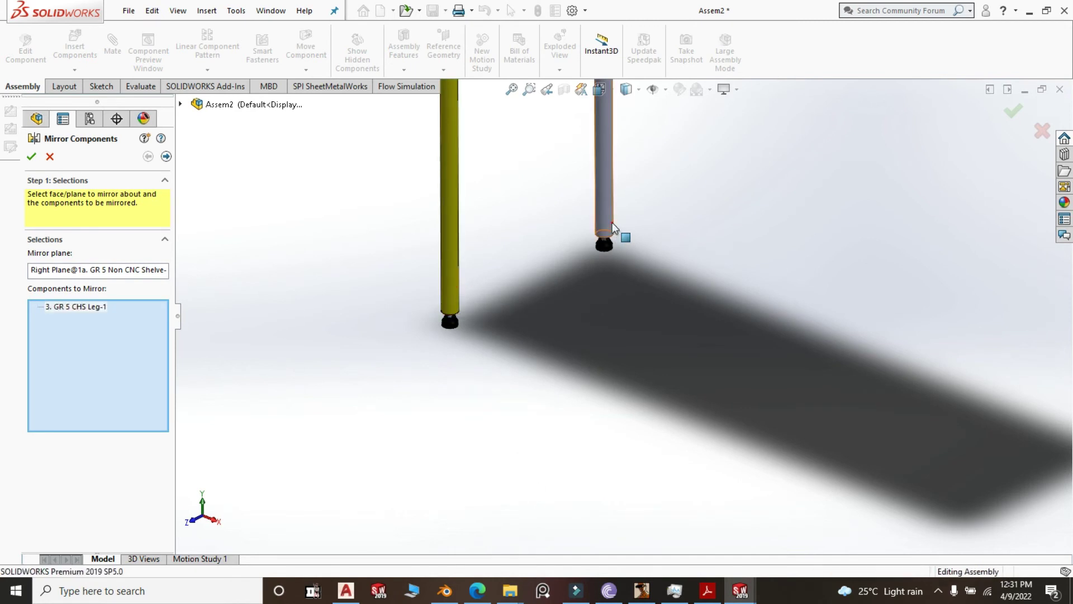
left_click(612, 222)
left_click(610, 246)
left_click(452, 321)
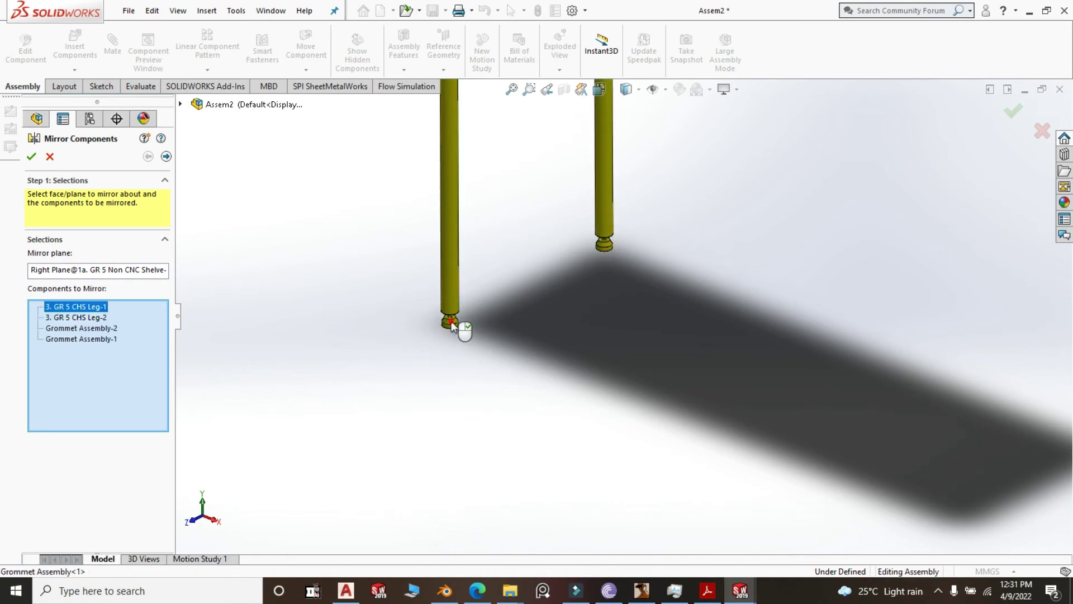
right_click(452, 321)
scroll(407, 334, "up", 5)
scroll(407, 334, "up", 6)
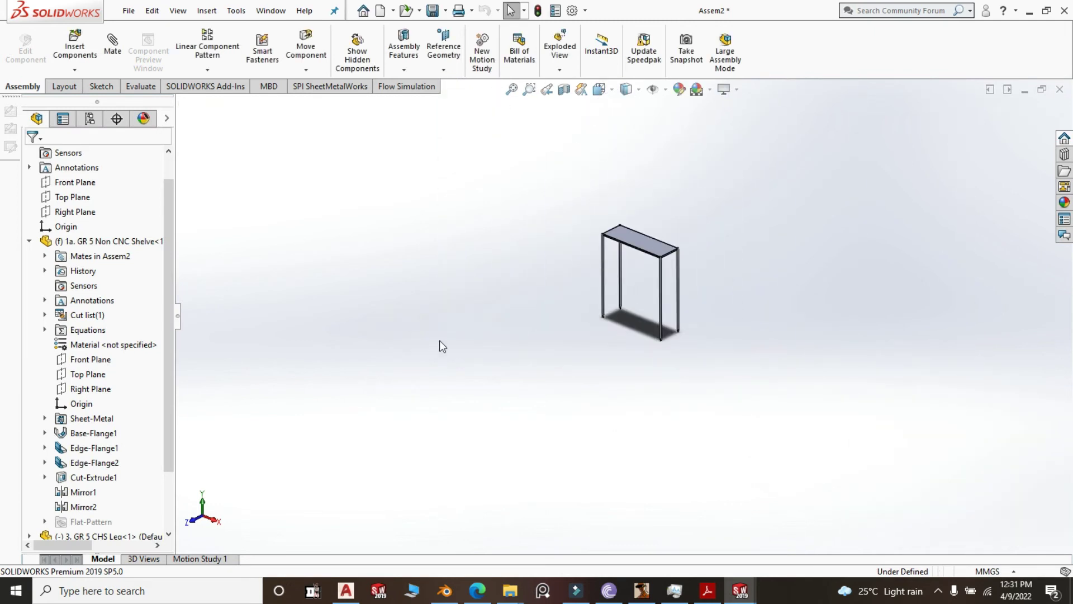
Create a linear pattern of the Non CNC shelf down along the leg with 500 mm spacing and 4 instances.
scroll(741, 250, "down", 3)
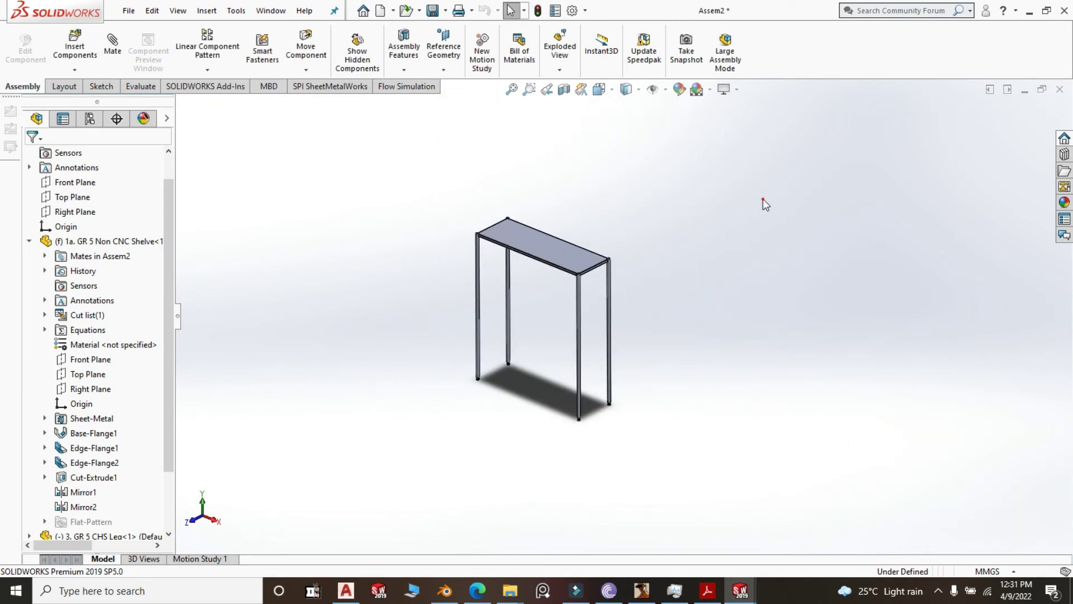
scroll(559, 240, "down", 3)
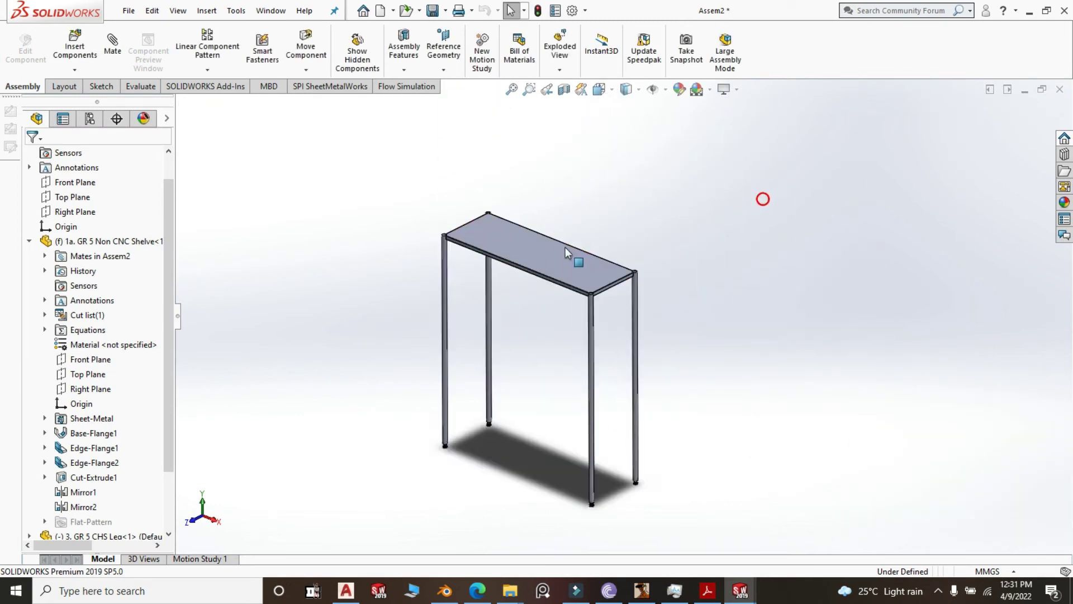
left_click(212, 46)
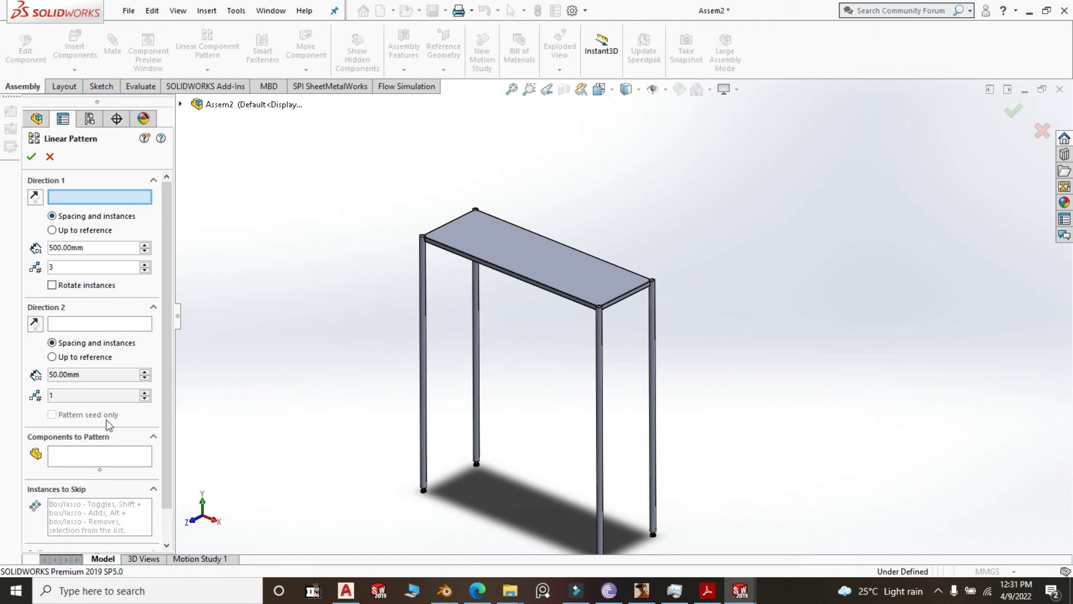
left_click(108, 462)
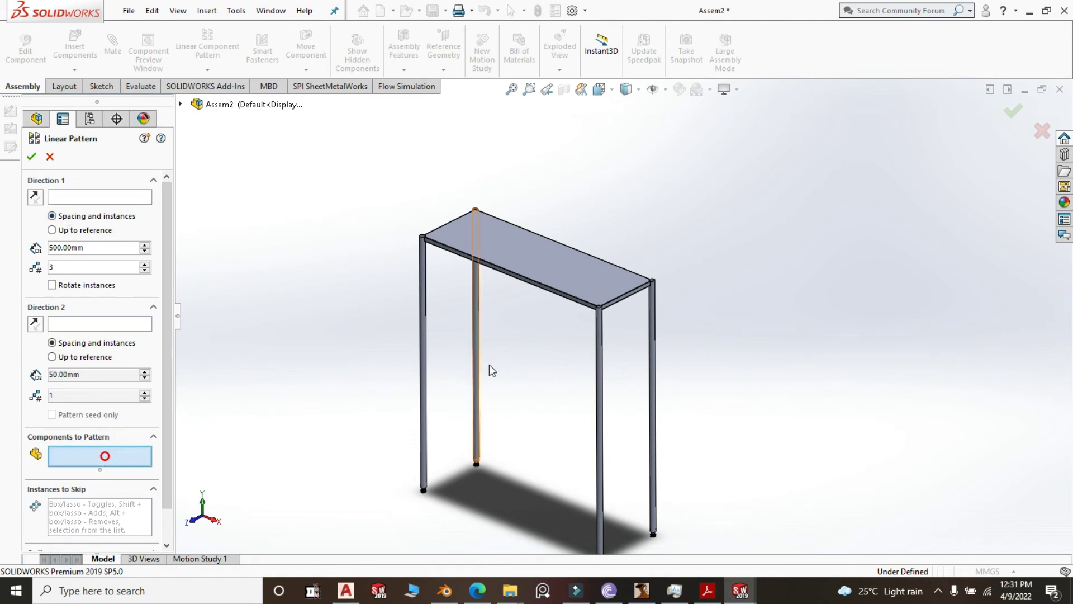
left_click(565, 272)
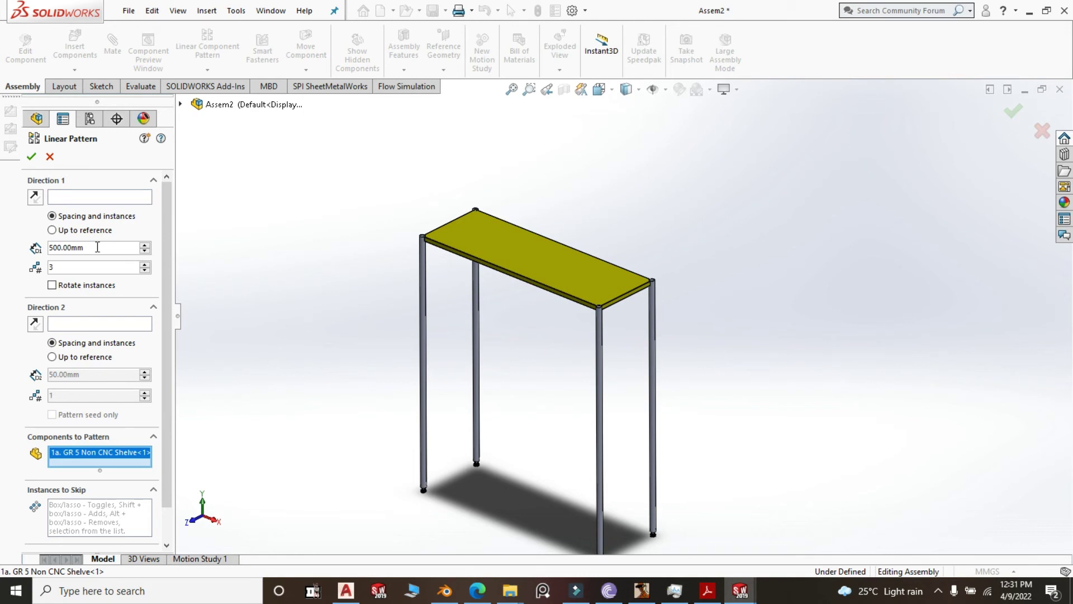
left_click(67, 198)
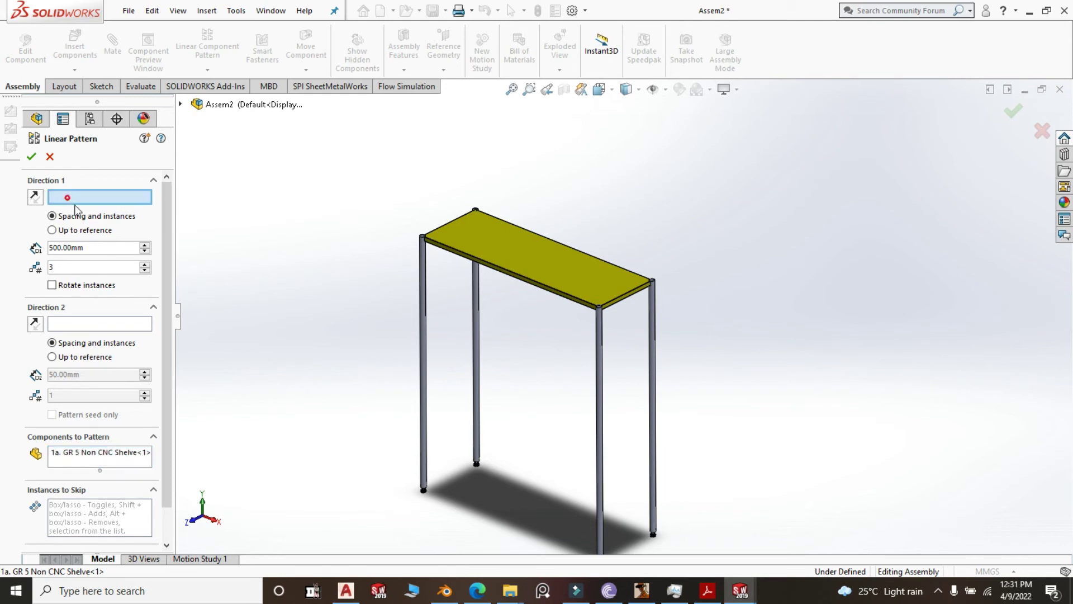
left_click(424, 381)
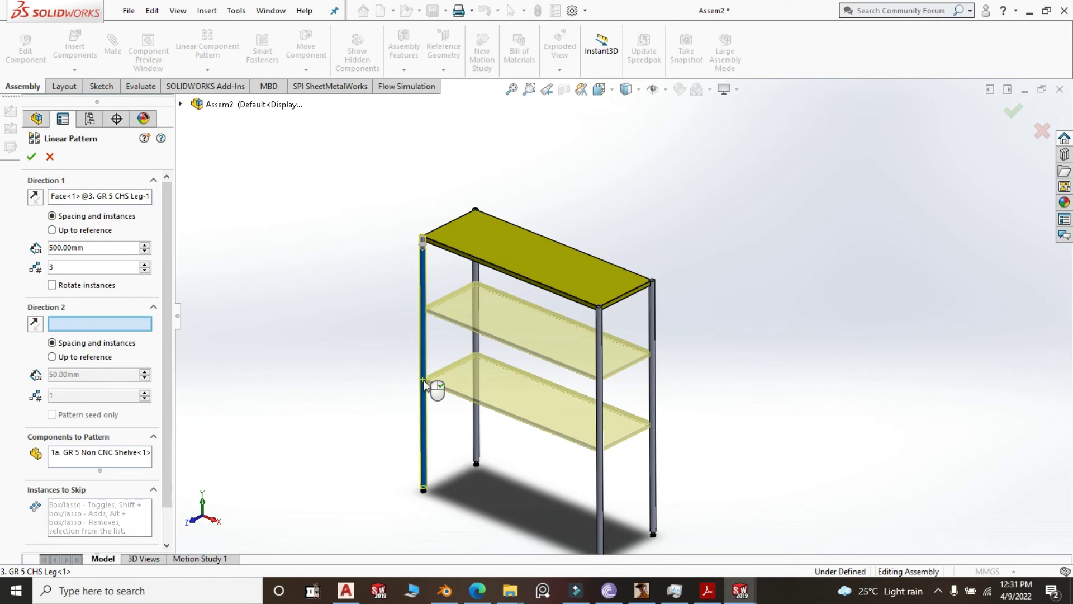
middle_click_drag(529, 491, 528, 480)
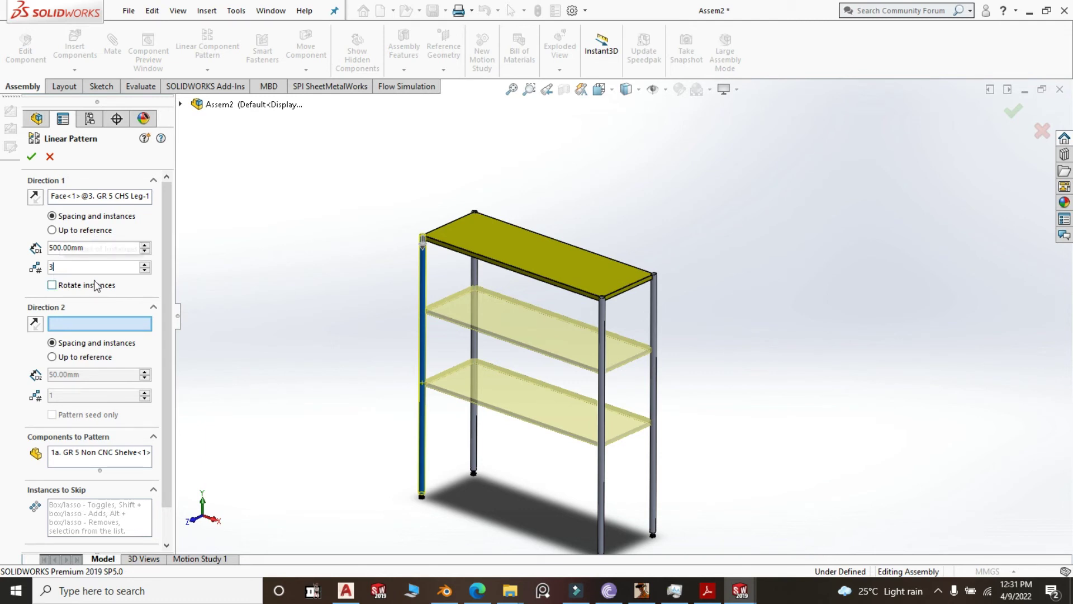
key("BackSpace")
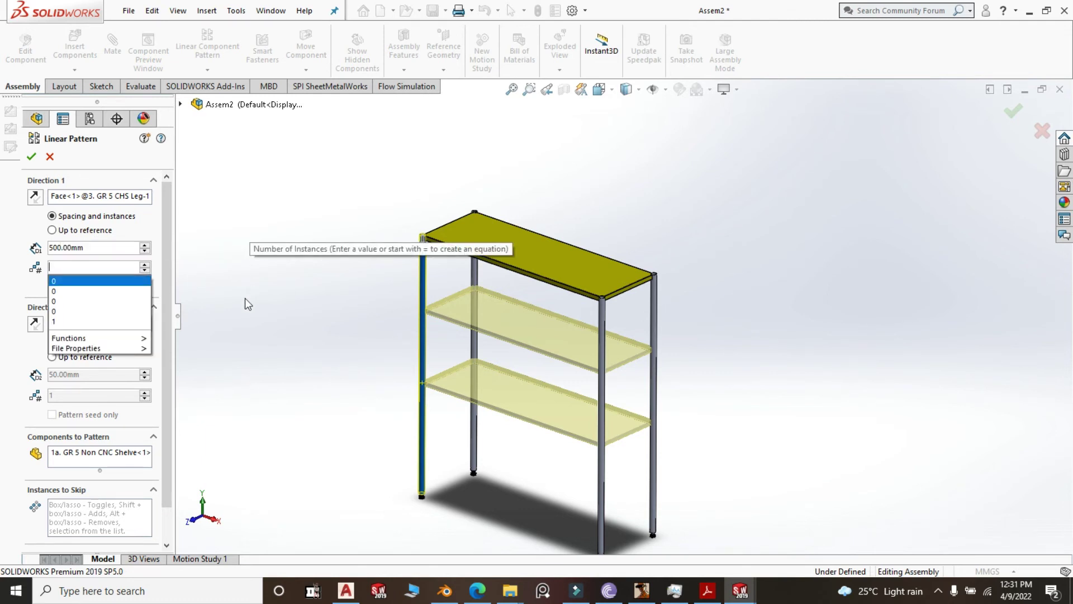
type("4")
left_click(267, 325)
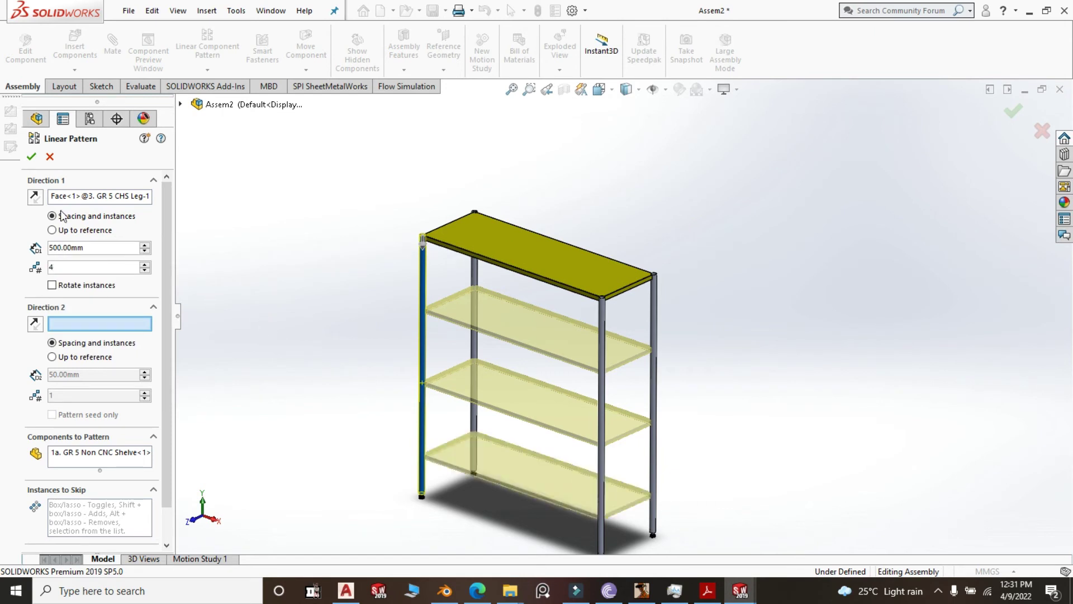
left_click(31, 156)
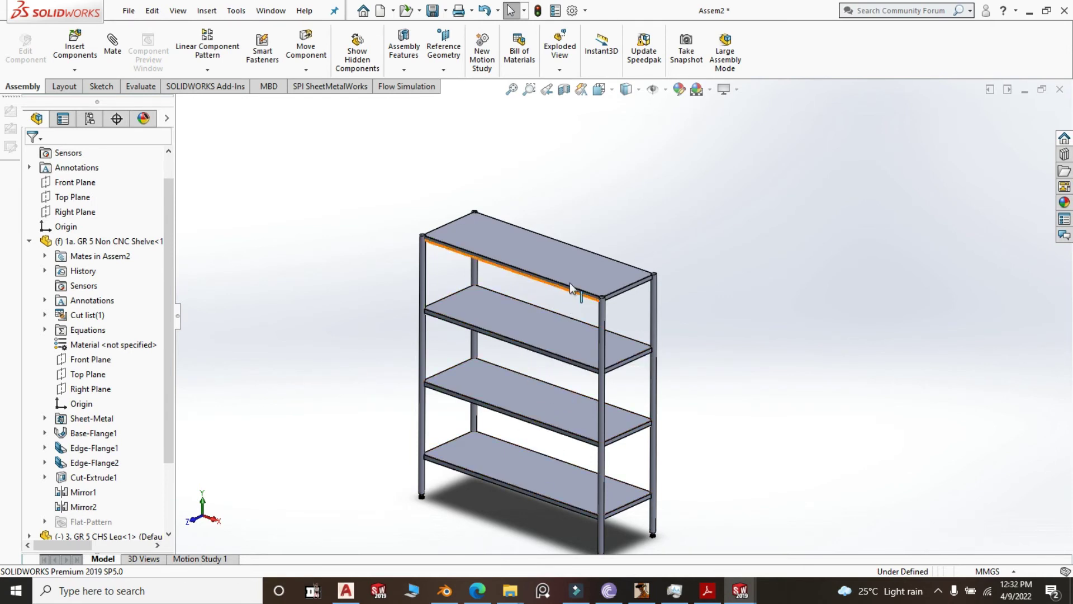
Examine the rack's shelves, legs and feet from several distances and angles.
scroll(643, 310, "up", 3)
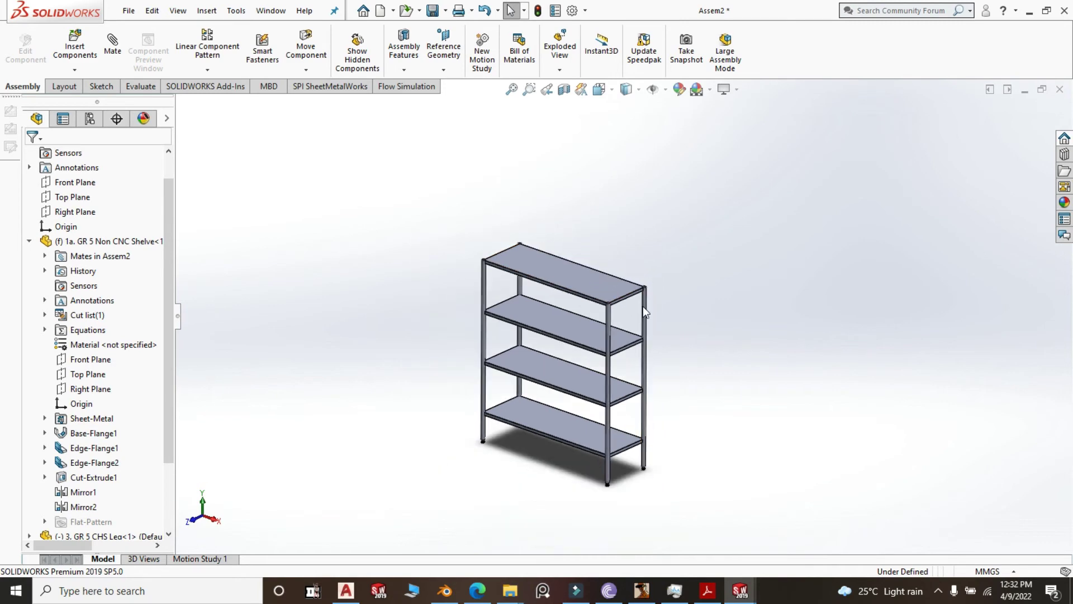
scroll(657, 283, "down", 4)
scroll(653, 274, "up", 3)
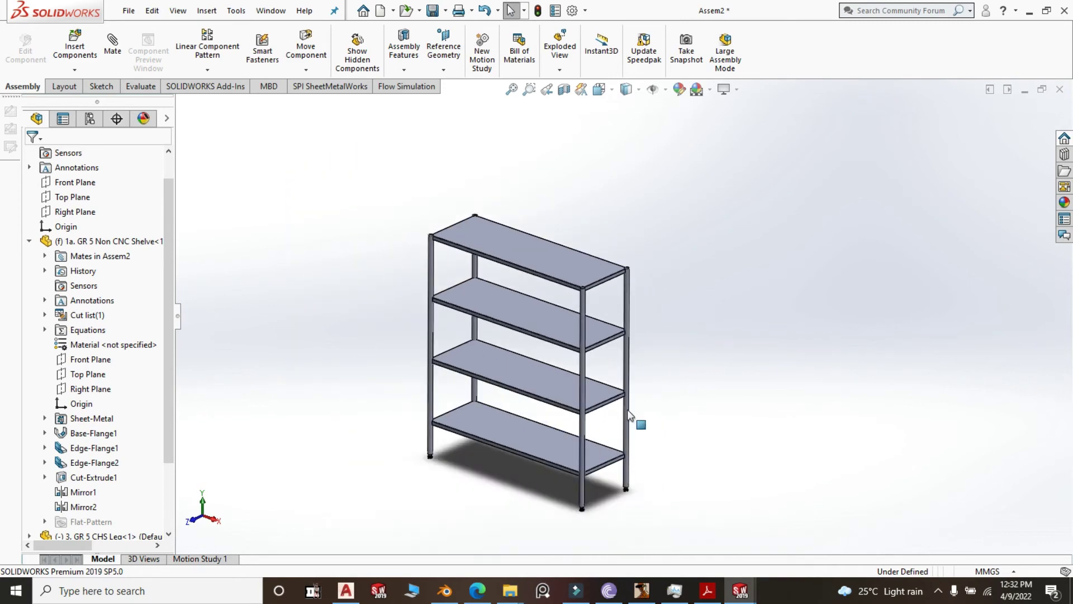
scroll(630, 414, "down", 3)
scroll(674, 348, "down", 2)
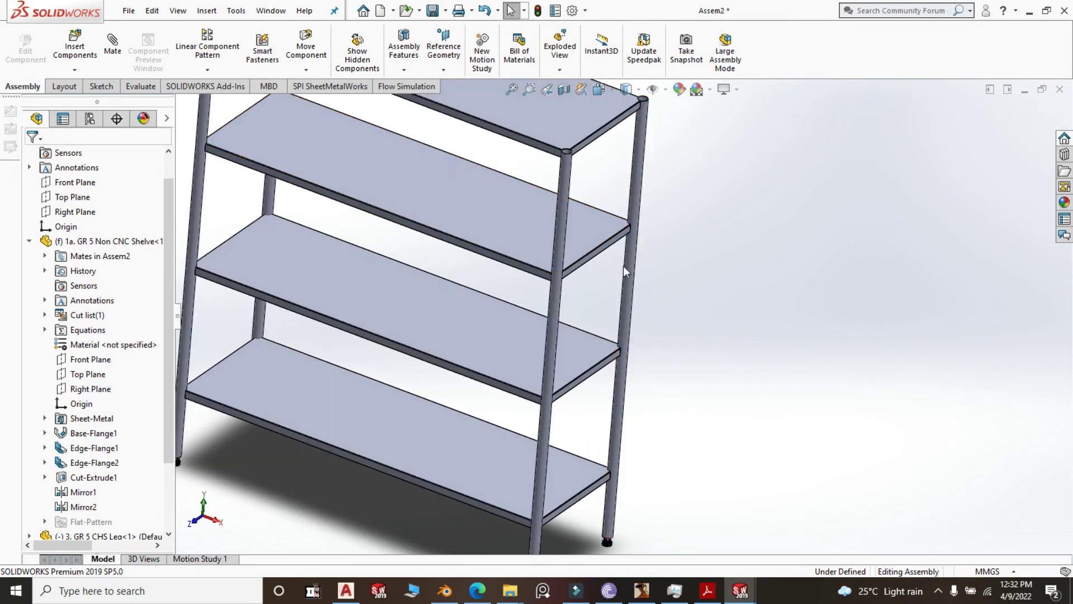
scroll(660, 274, "up", 4)
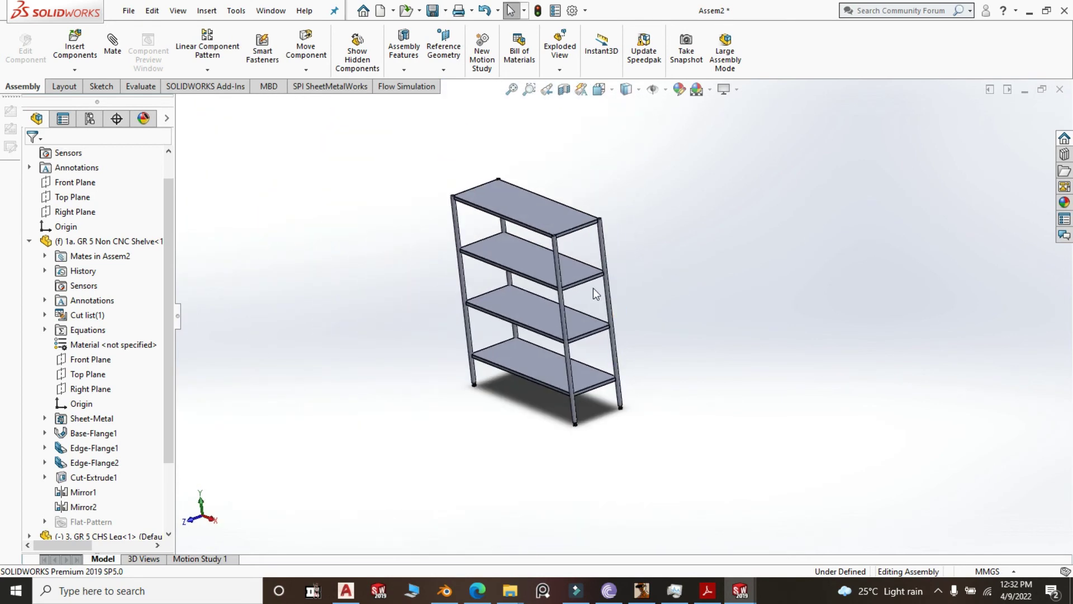
scroll(593, 287, "down", 3)
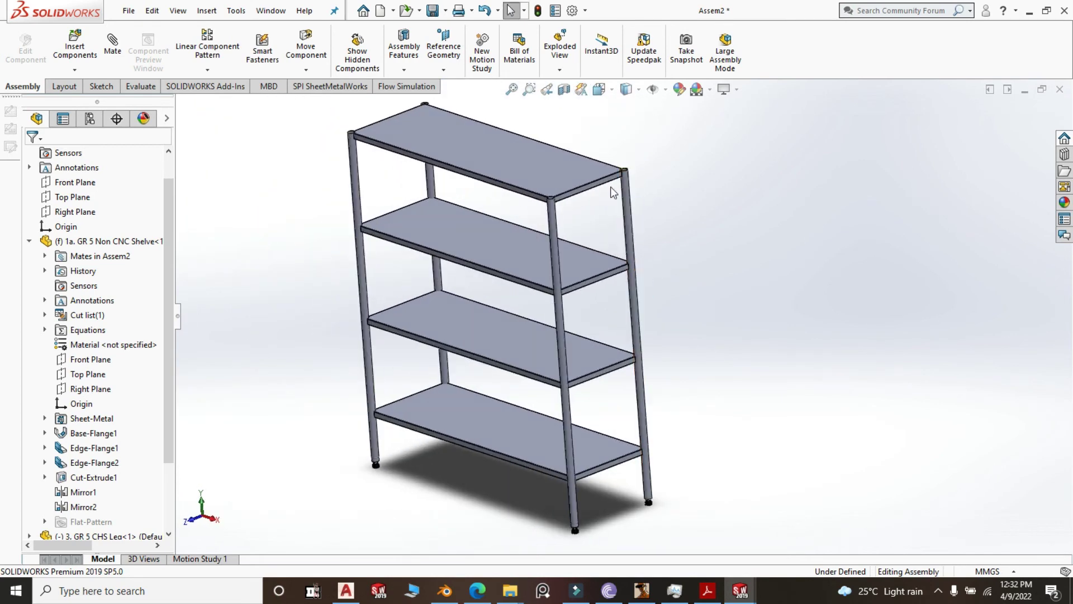
scroll(583, 185, "down", 2)
scroll(660, 313, "down", 2)
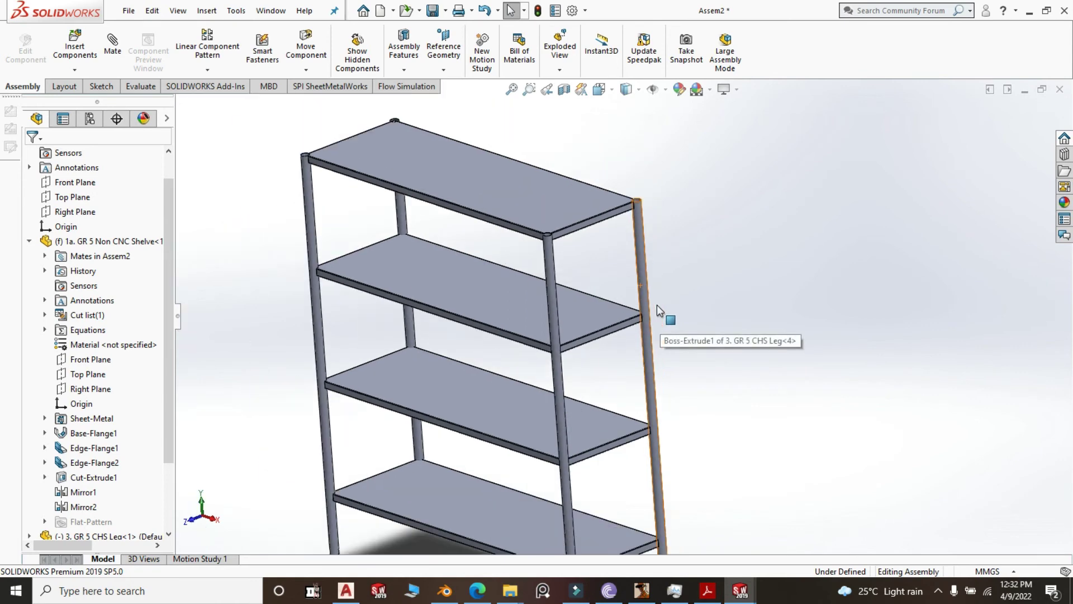
scroll(653, 308, "down", 1)
scroll(631, 296, "up", 1)
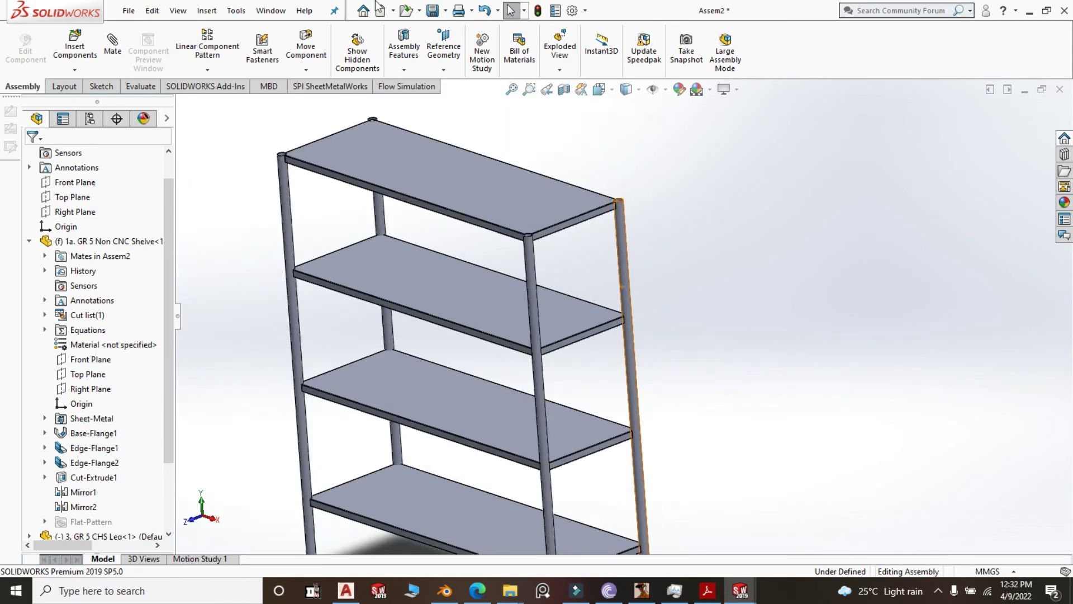
Save the assembly and its modified references, storing it in the GR 5 folder as "GR 5 - Rack Non CNC".
left_click(432, 11)
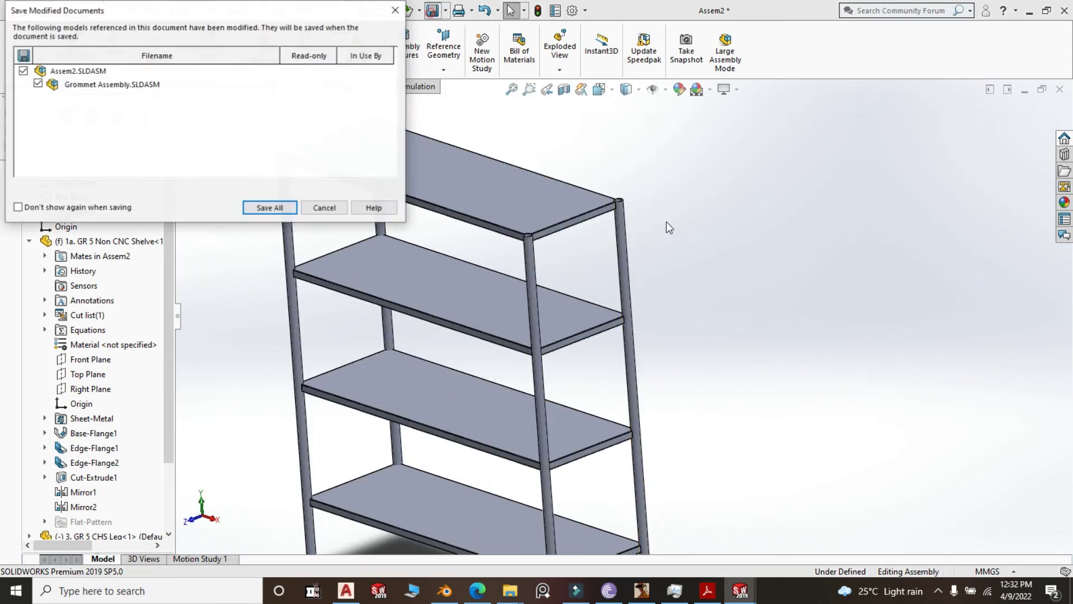
left_click(278, 211)
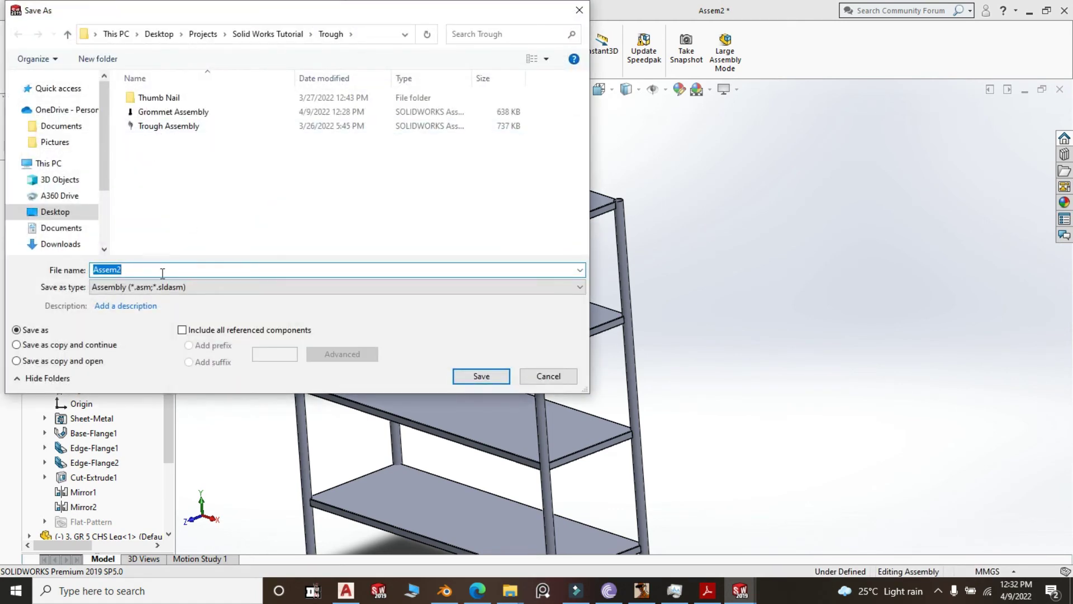
left_click(263, 35)
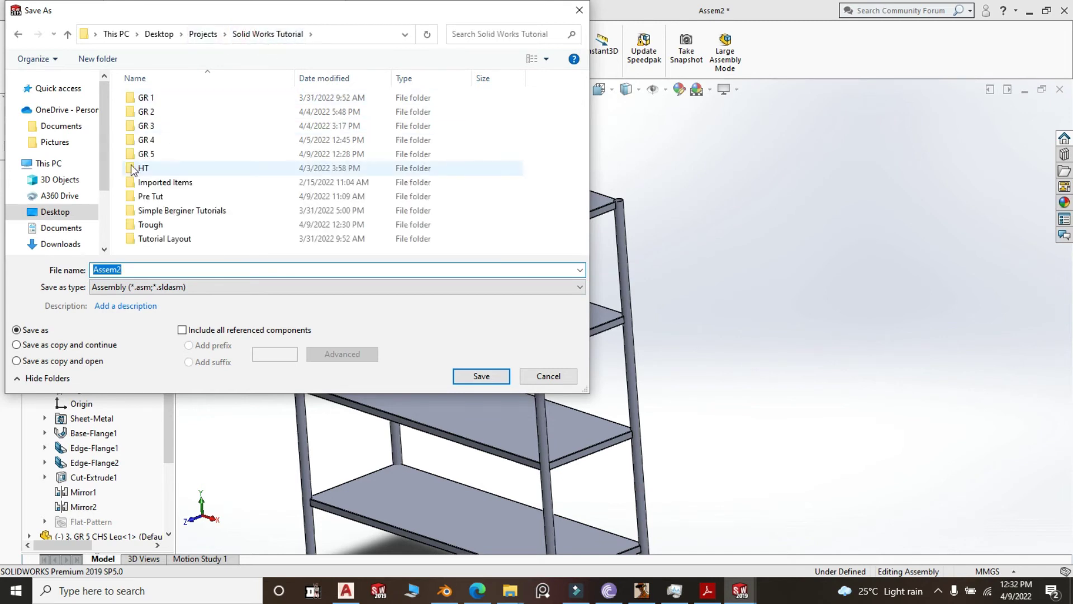
left_click(147, 159)
double_click(147, 159)
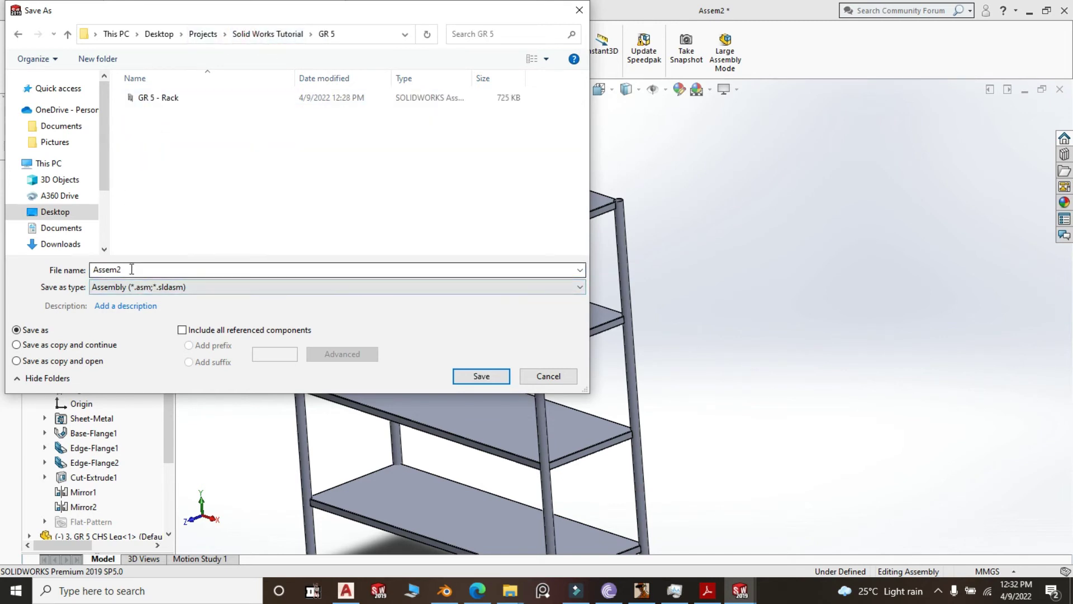
left_click(175, 104)
left_click(150, 269)
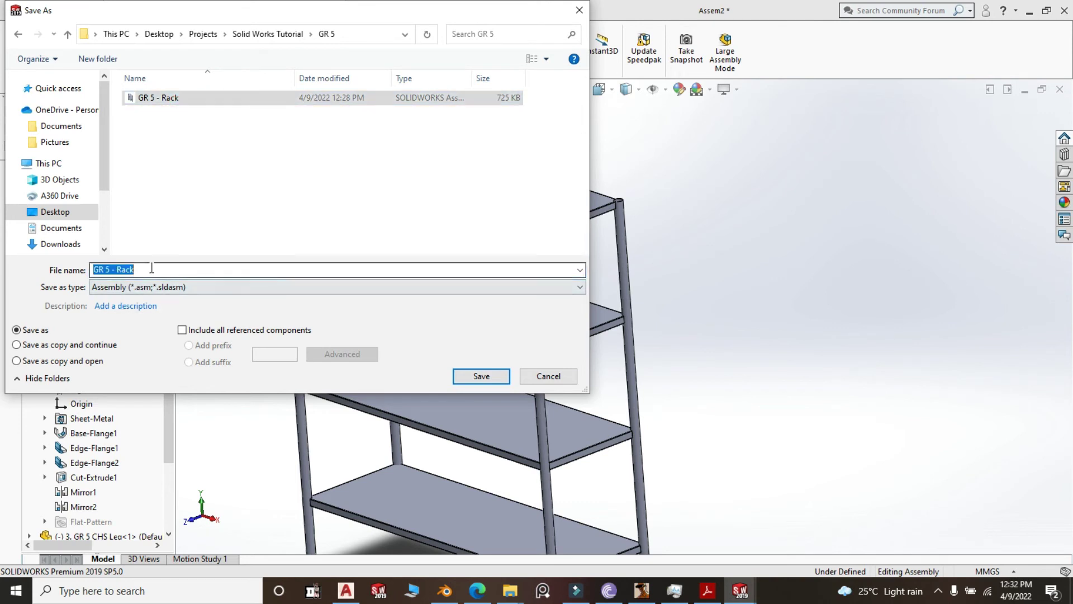
left_click(118, 270)
left_click(135, 270)
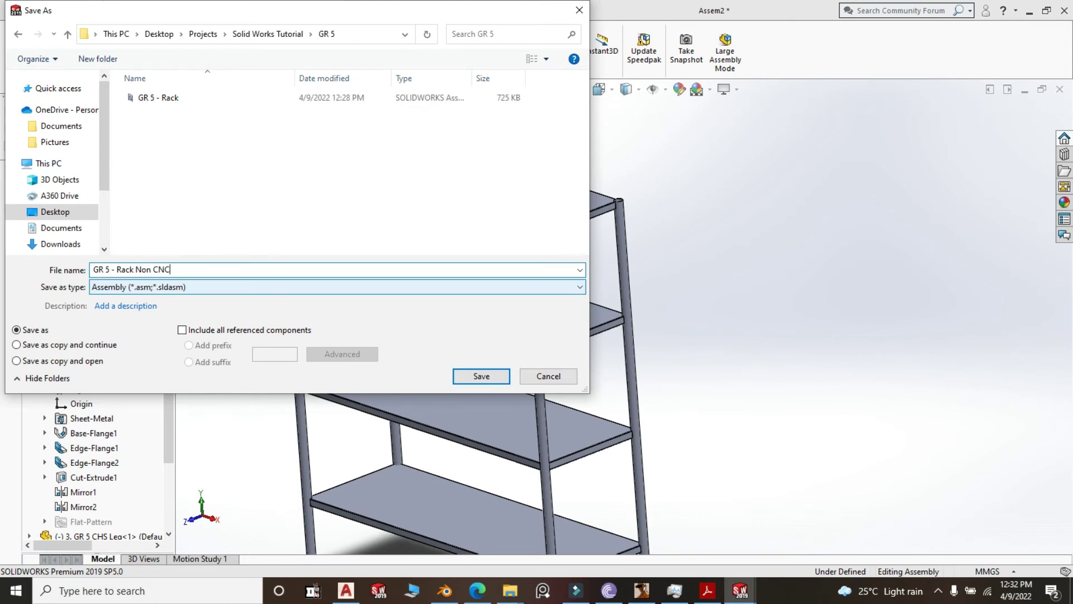
left_click(481, 376)
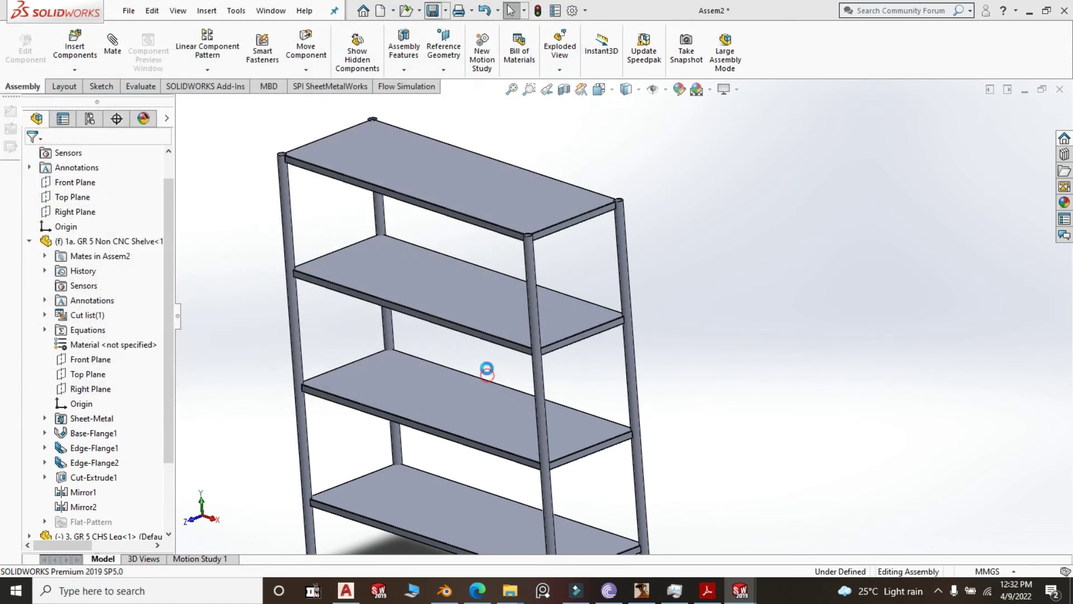
scroll(569, 247, "down", 5)
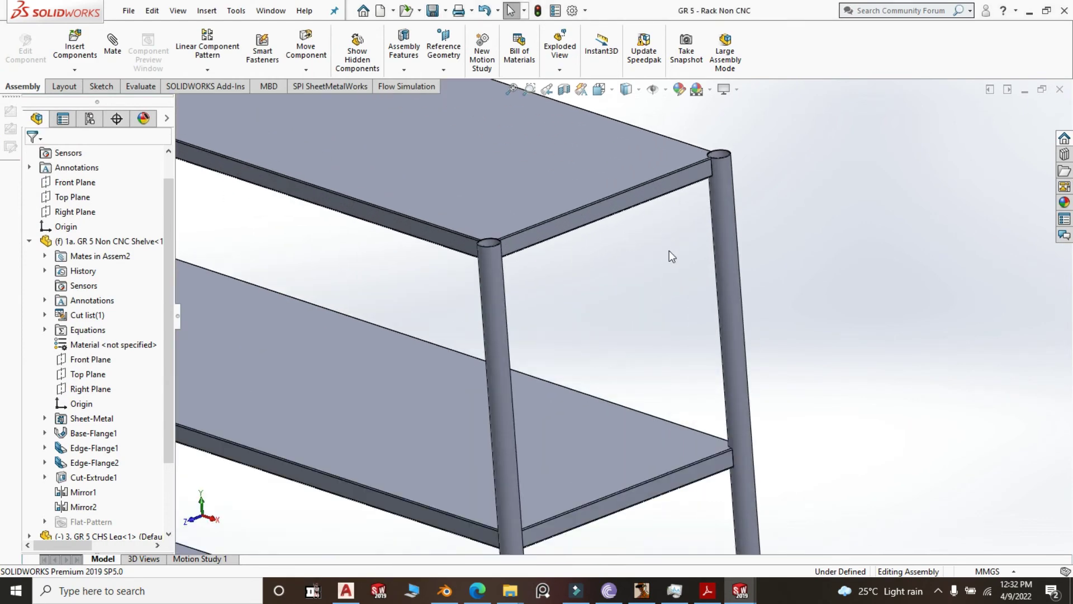
scroll(738, 152, "down", 2)
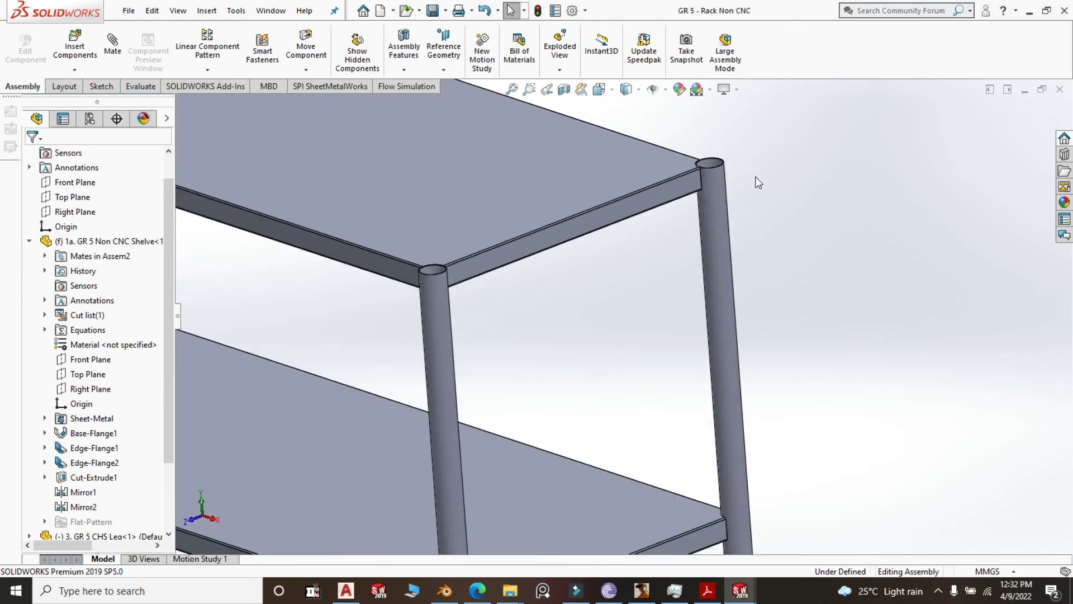
middle_click_drag(757, 182, 784, 228)
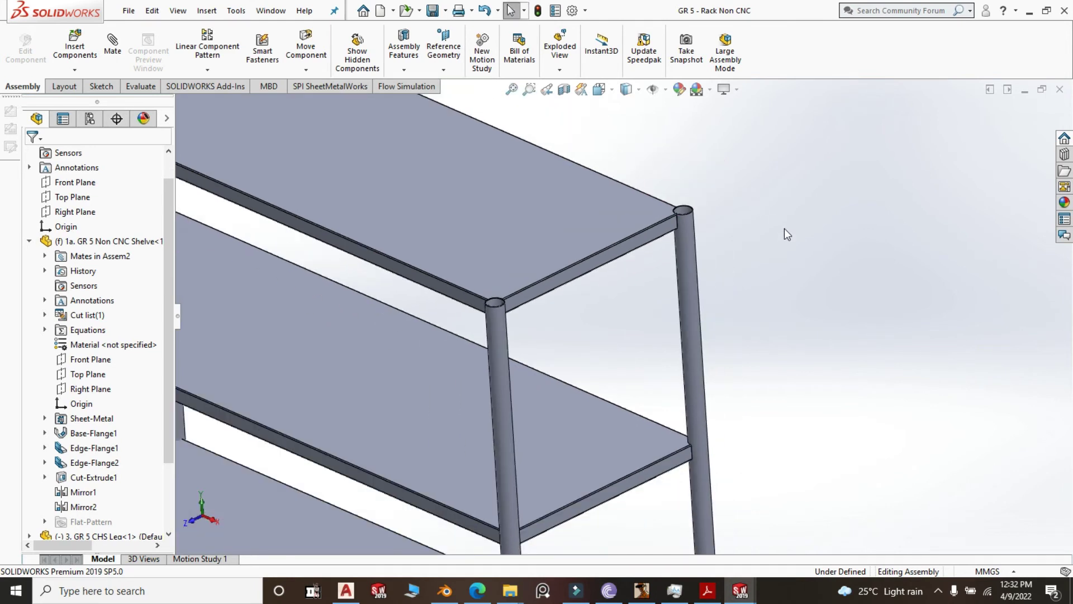
scroll(785, 240, "up", 2)
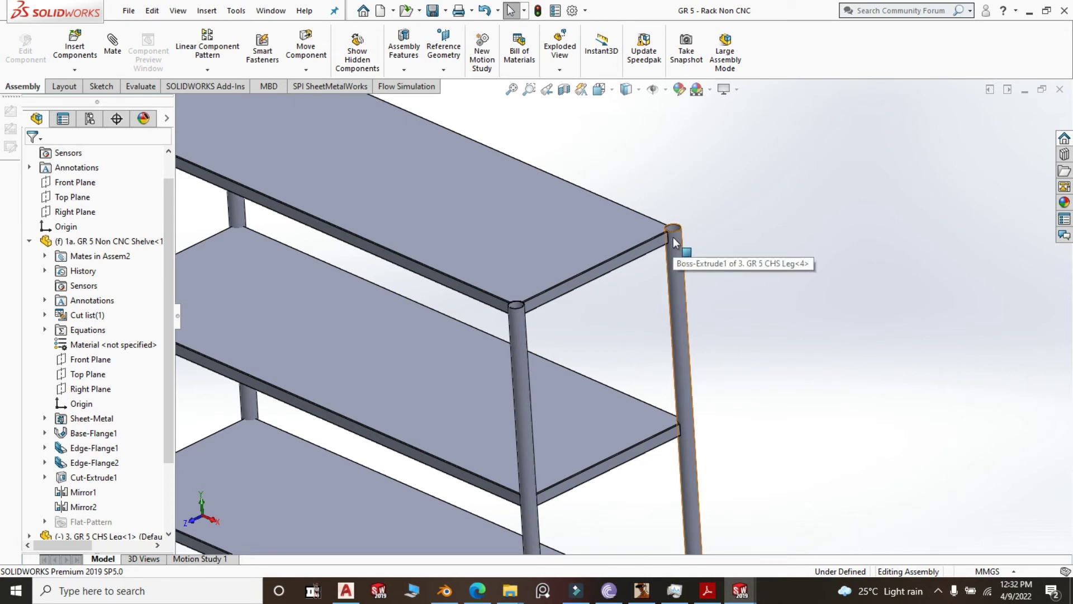
Examine the completed rack's shelves and leg joints up close and as a whole.
scroll(674, 237, "up", 5)
scroll(591, 251, "down", 2)
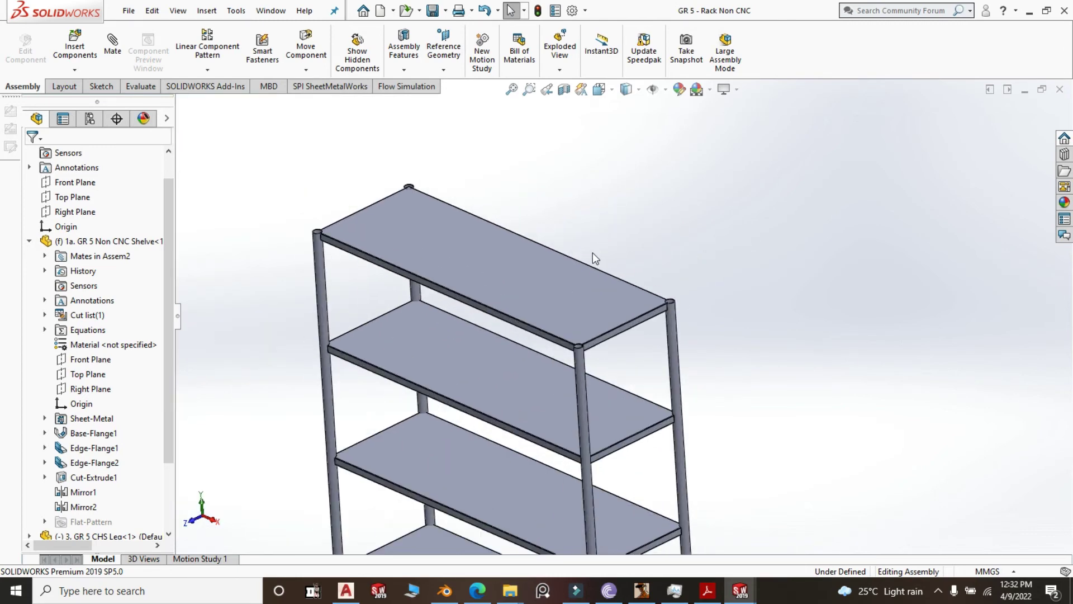
scroll(592, 253, "up", 4)
scroll(501, 245, "down", 3)
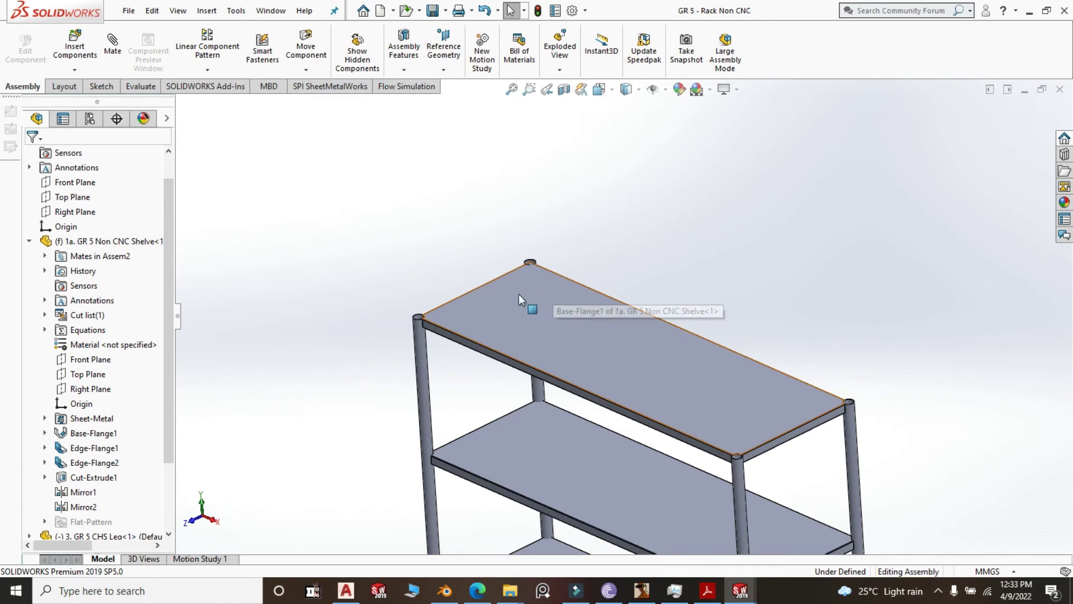
scroll(449, 249, "up", 4)
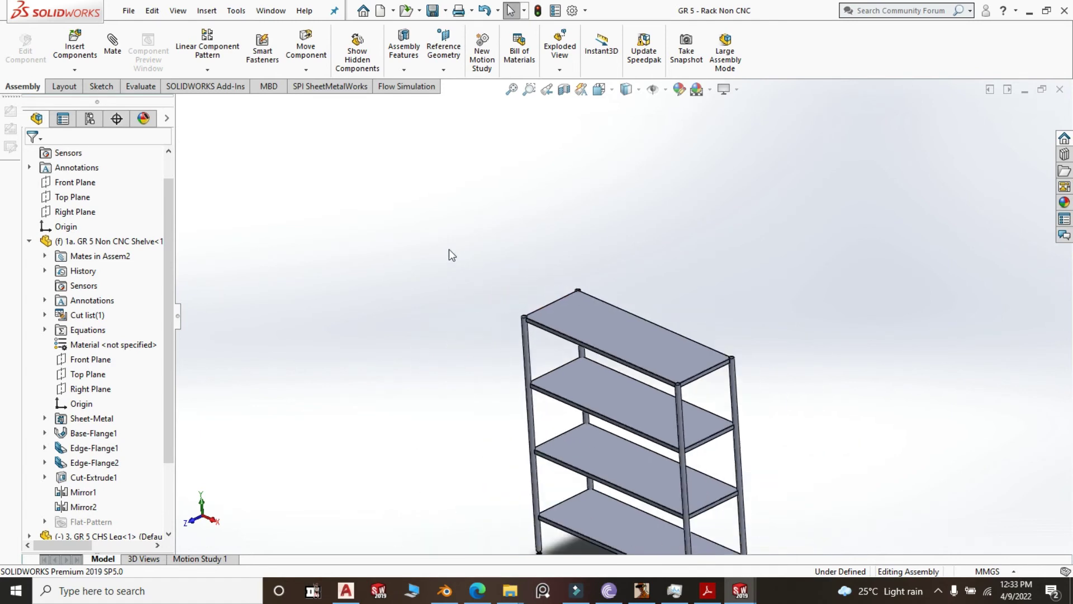
scroll(786, 439, "down", 1)
scroll(785, 439, "down", 2)
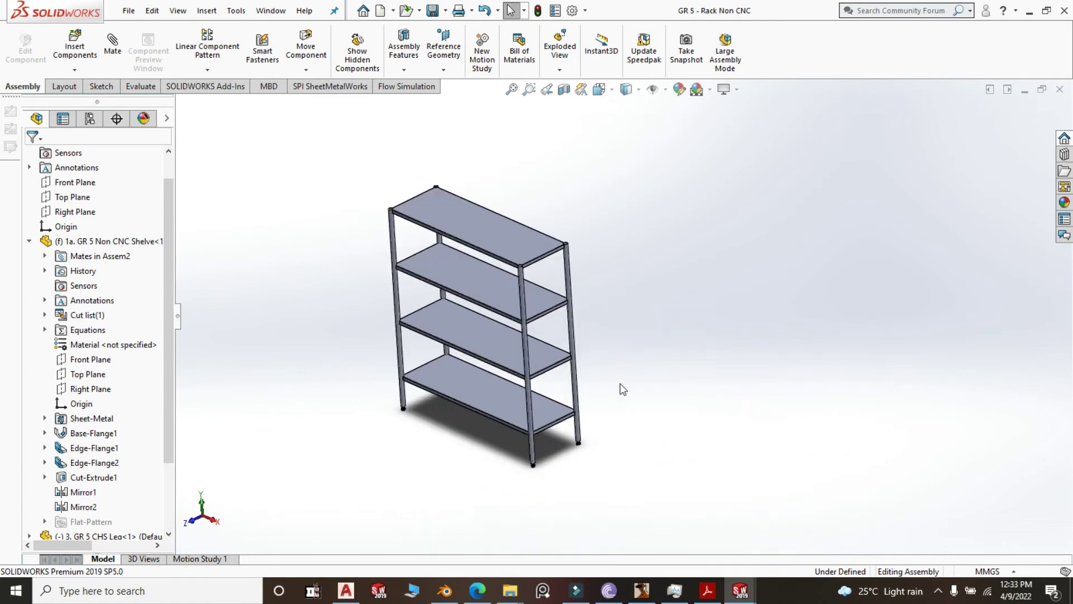
scroll(562, 279, "down", 3)
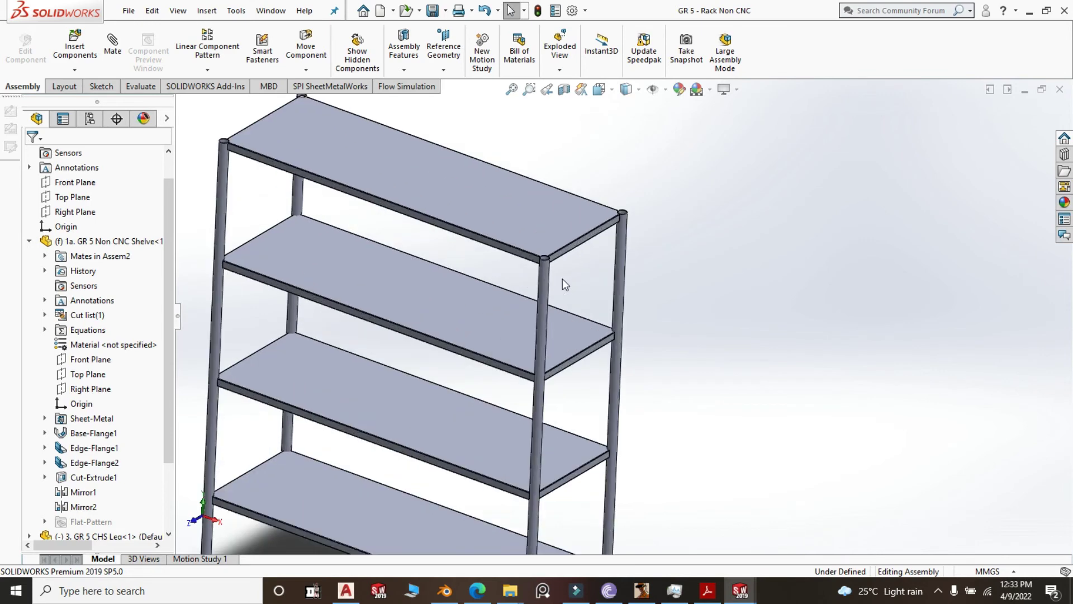
scroll(562, 279, "up", 4)
scroll(592, 284, "down", 2)
scroll(595, 284, "up", 2)
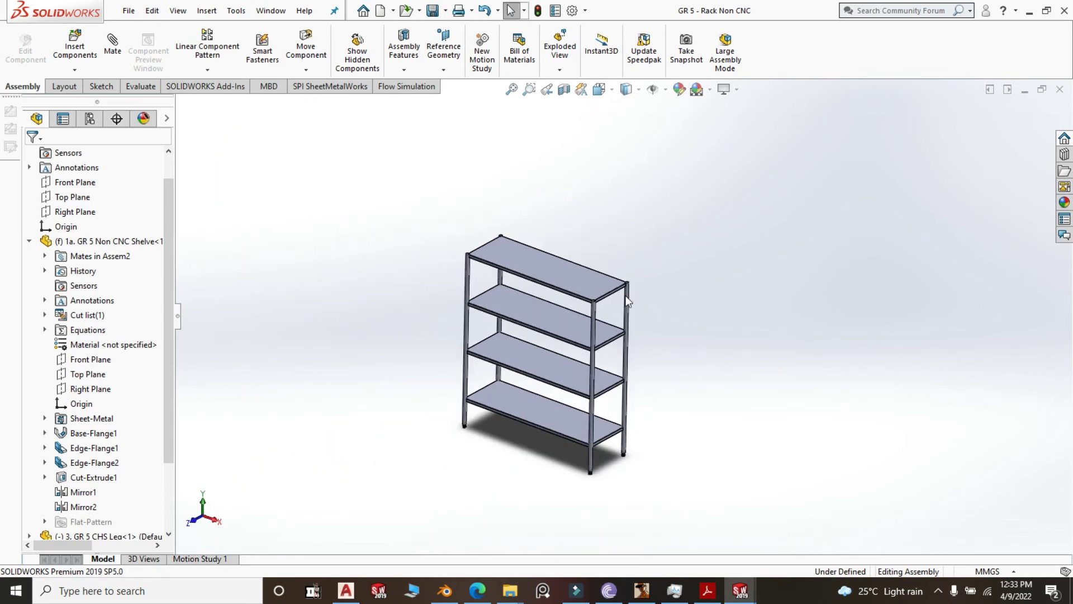
scroll(613, 300, "down", 3)
scroll(612, 300, "up", 3)
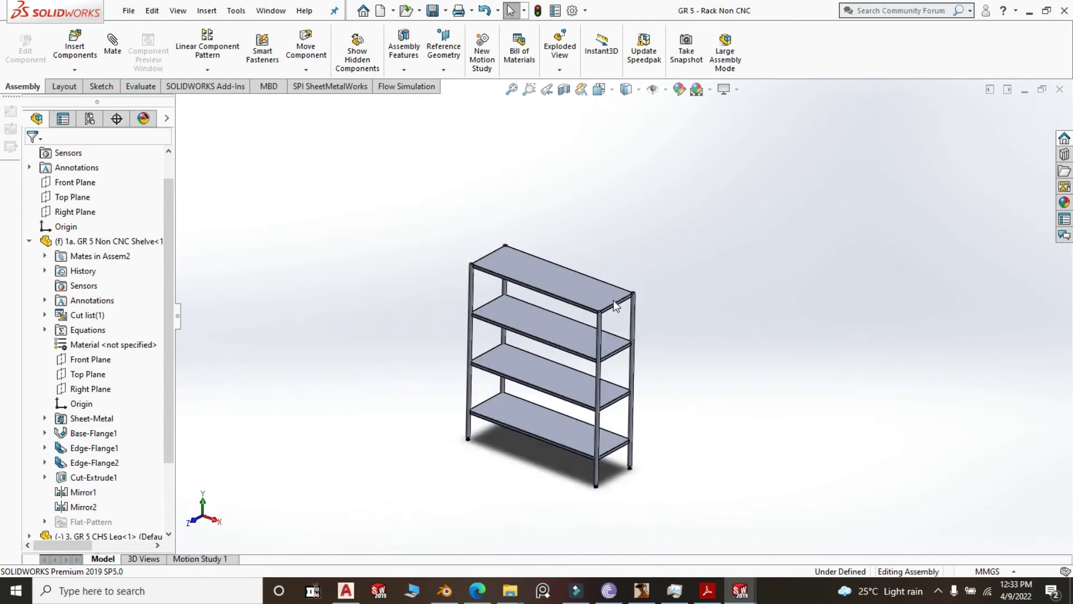
scroll(614, 310, "down", 1)
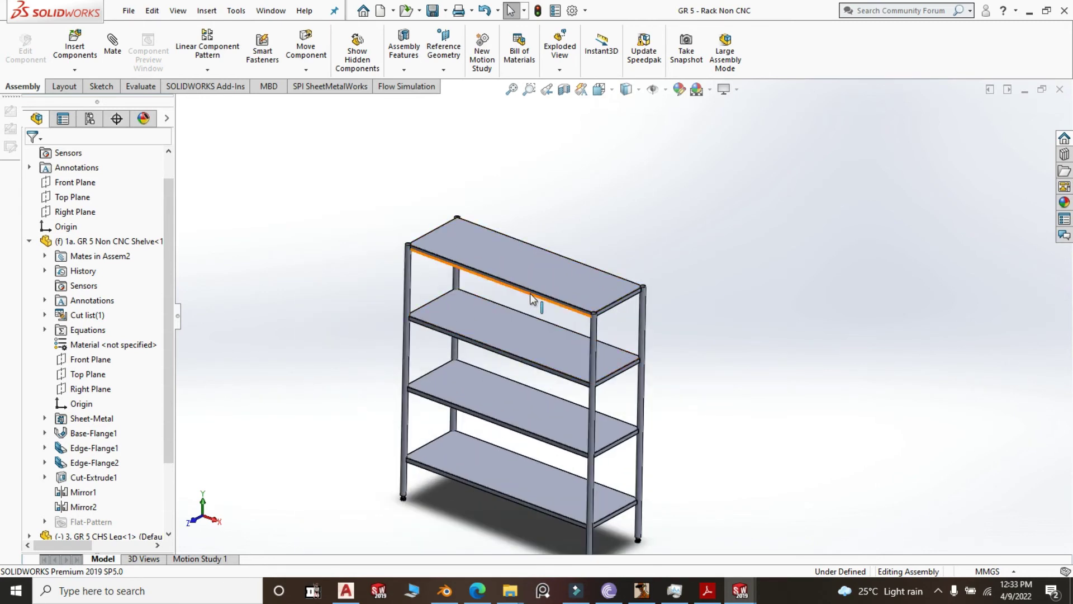
Delete the top GR 5 Non CNC Shelve component together with its shelf pattern and dependent mates.
left_click(546, 274)
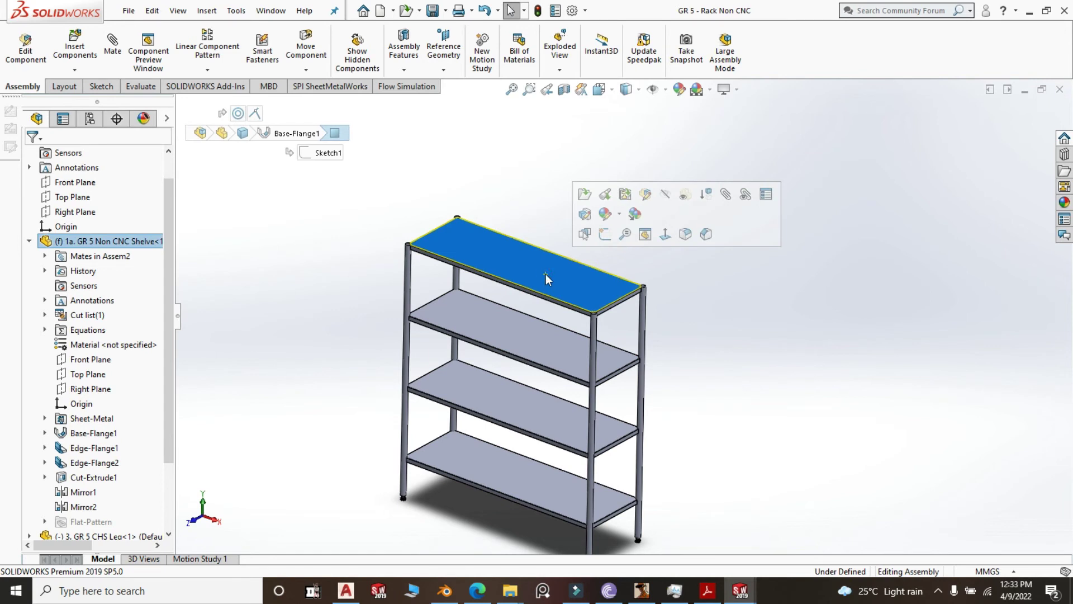
left_click(443, 166)
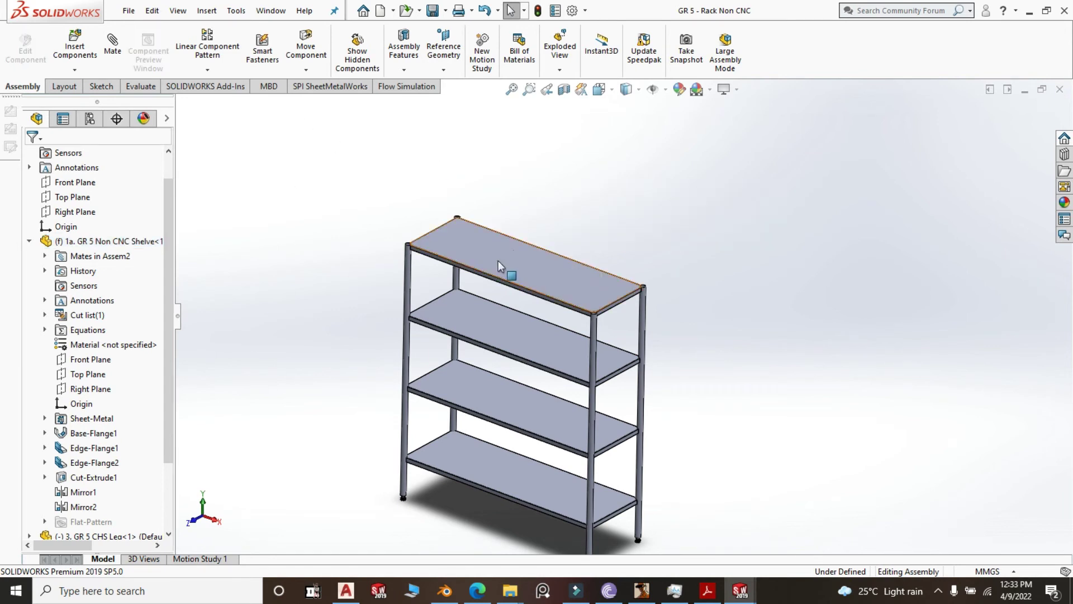
left_click(514, 253)
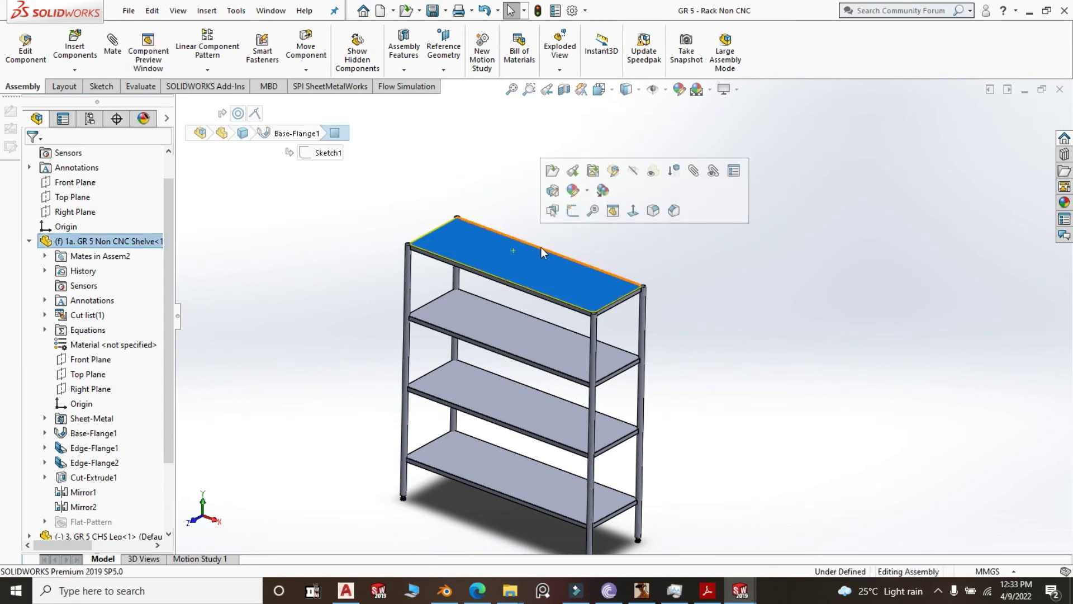
key("Delete")
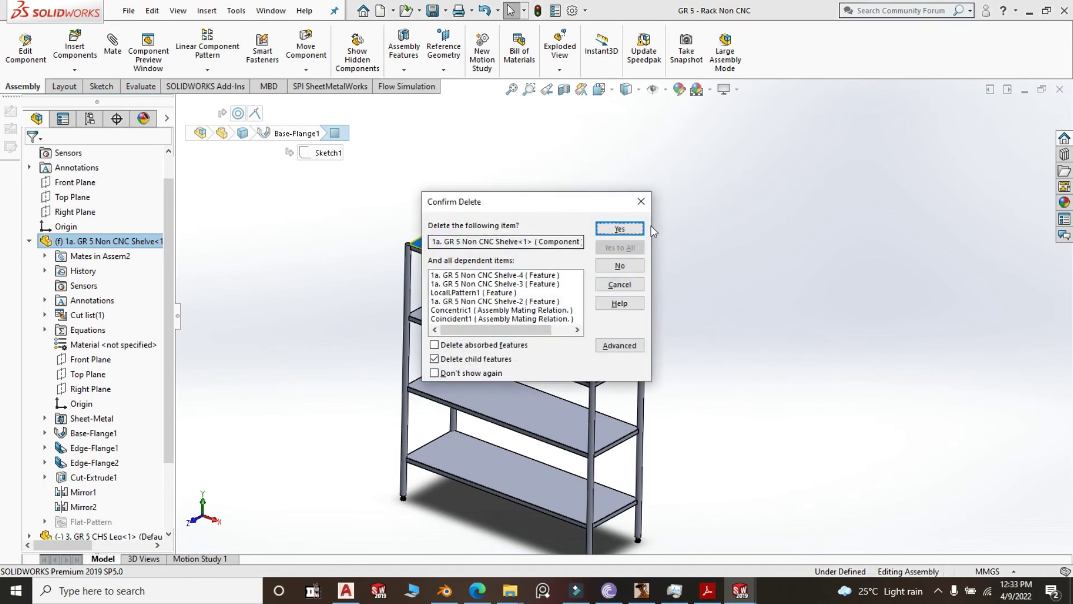
left_click(615, 228)
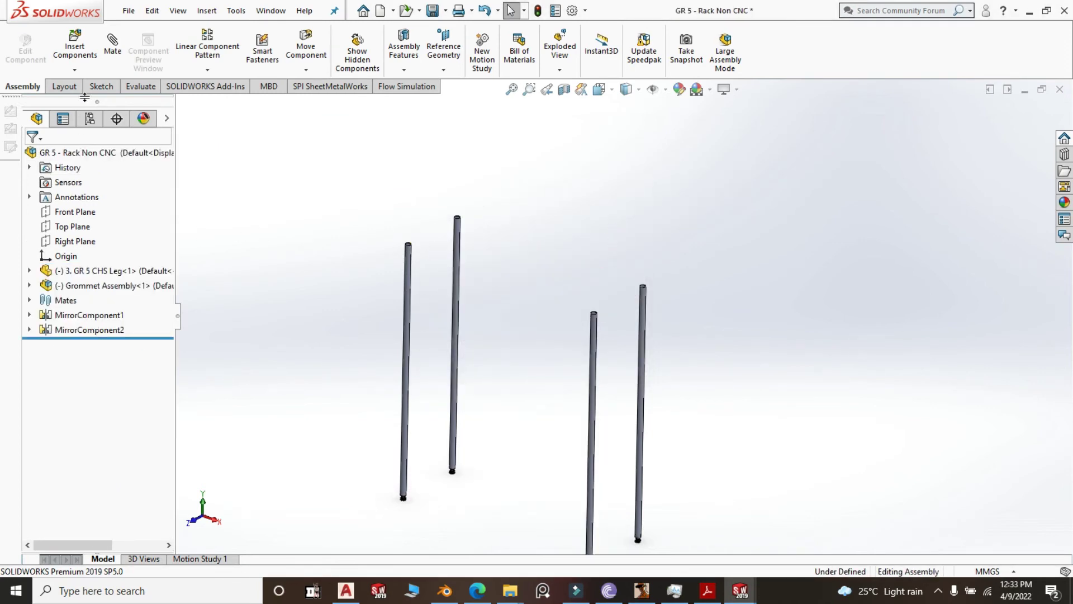
Insert the part "1. GR 5 Top Shelve" from the GR 5 folder and place it beside the legs.
left_click(84, 60)
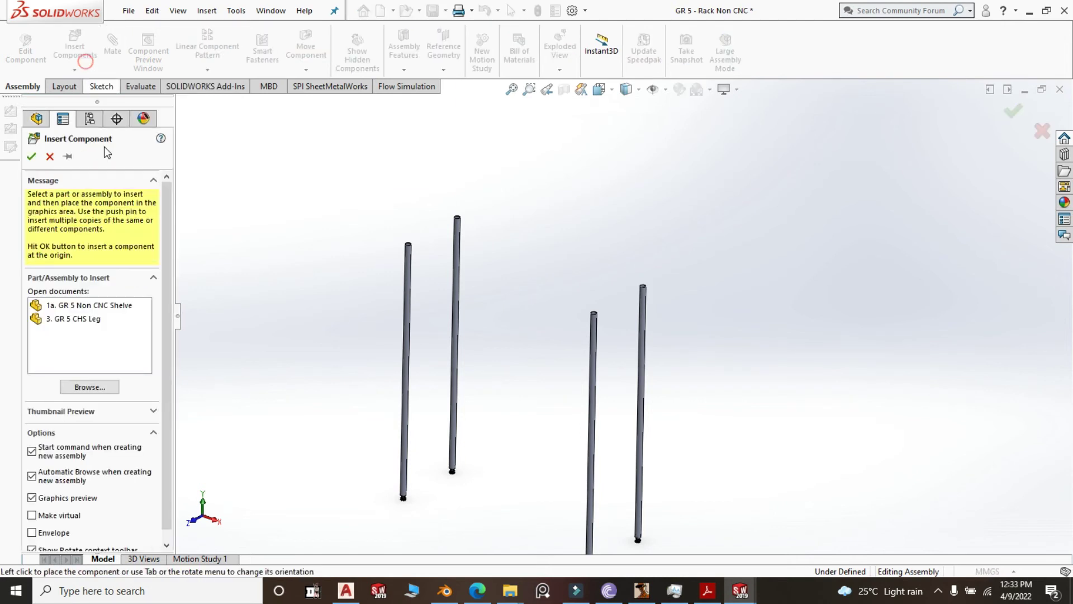
left_click(96, 391)
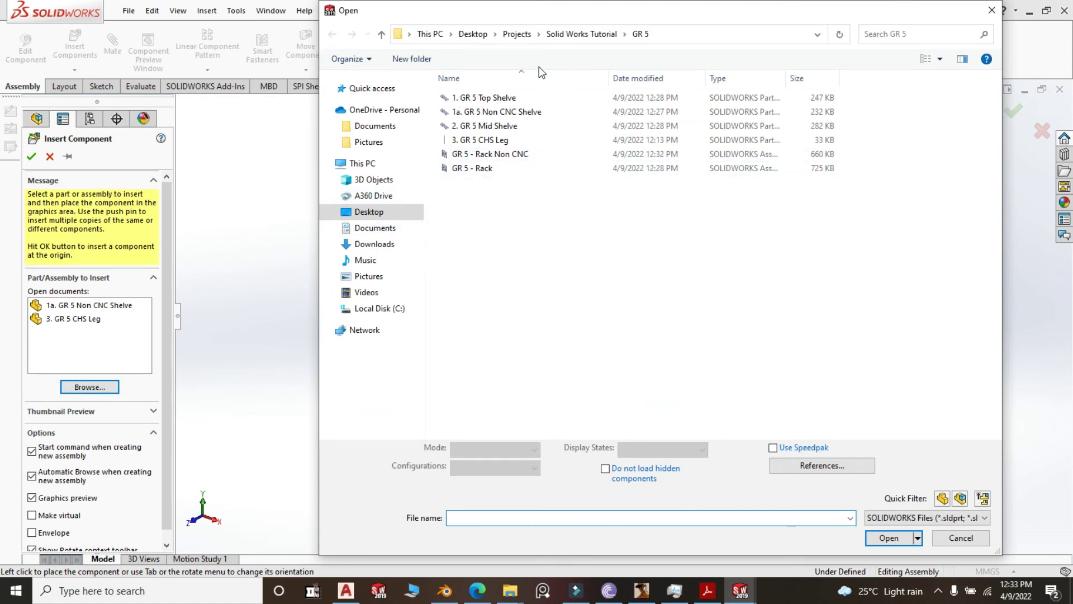
left_click(503, 96)
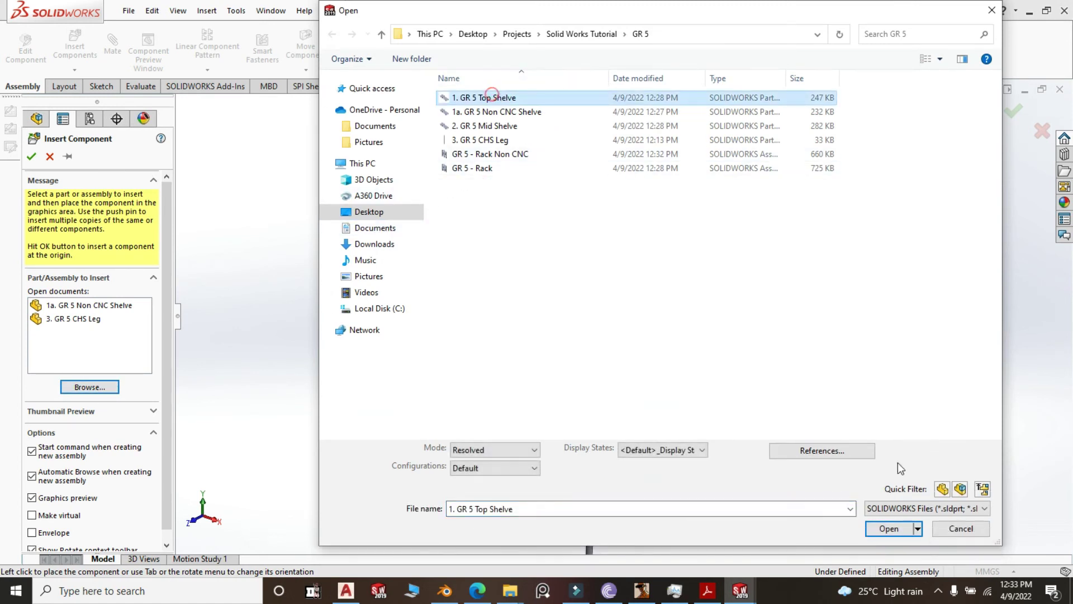
left_click(889, 528)
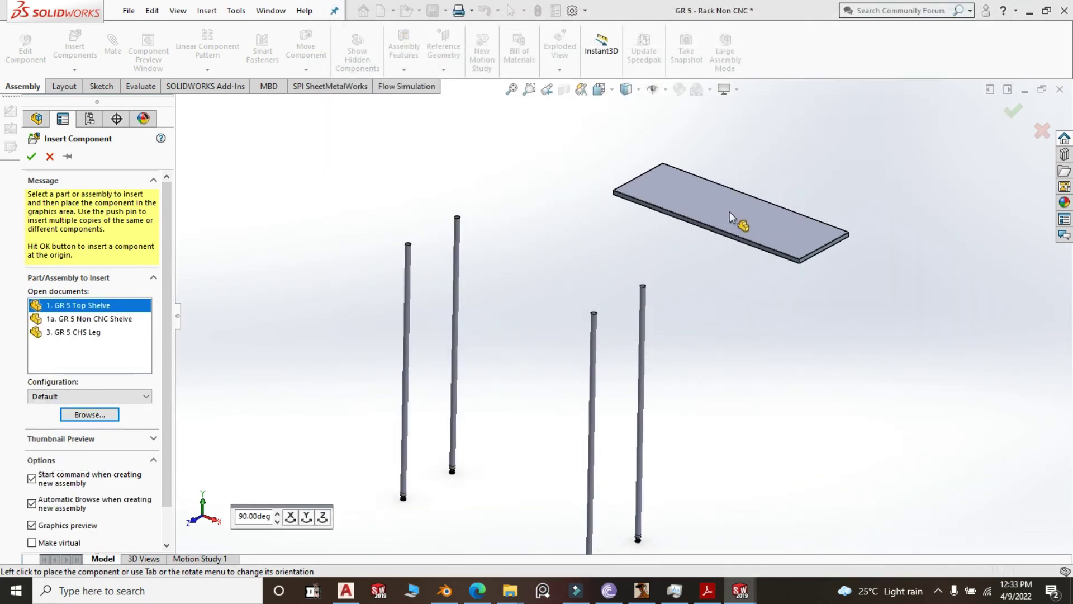
left_click(738, 215)
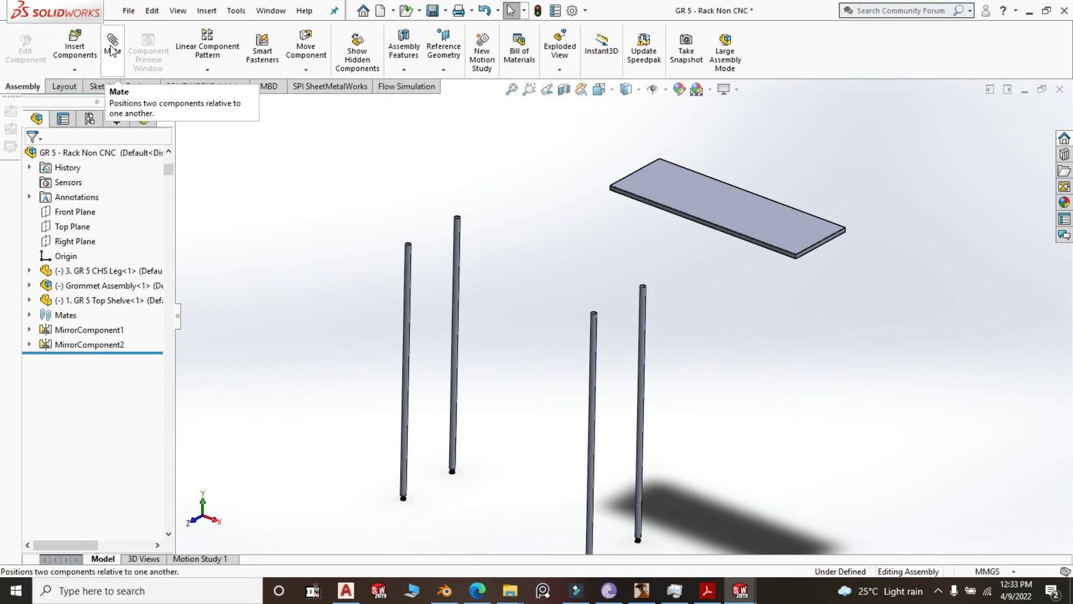
Delete all the CHS legs and the selected grommet subassembly, including their dependent items.
scroll(623, 317, "up", 2)
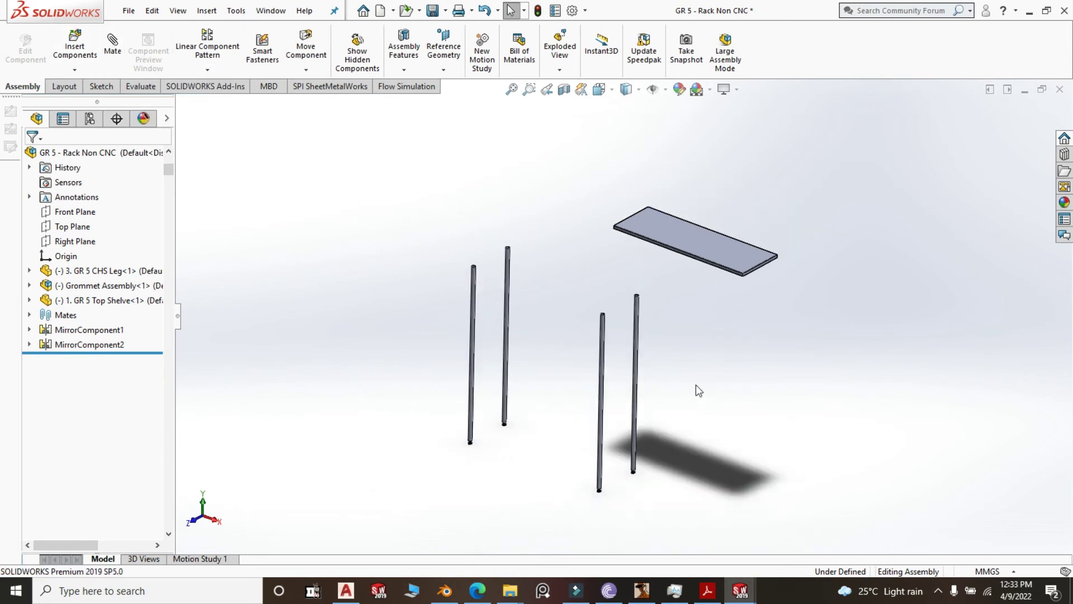
left_click_drag(726, 432, 421, 314)
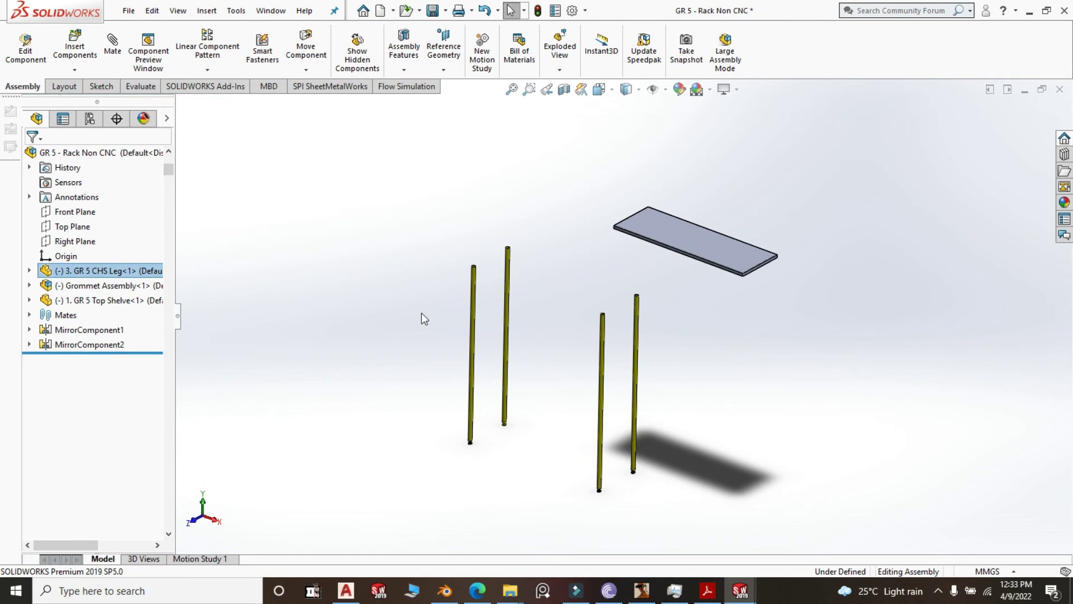
key("Delete")
left_click(613, 232)
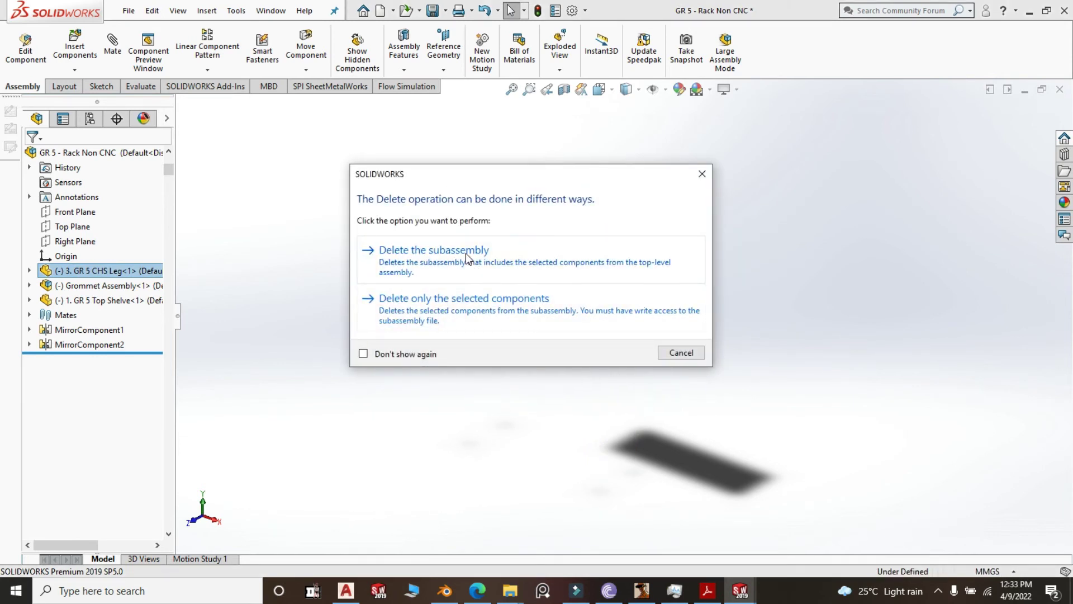
left_click(469, 259)
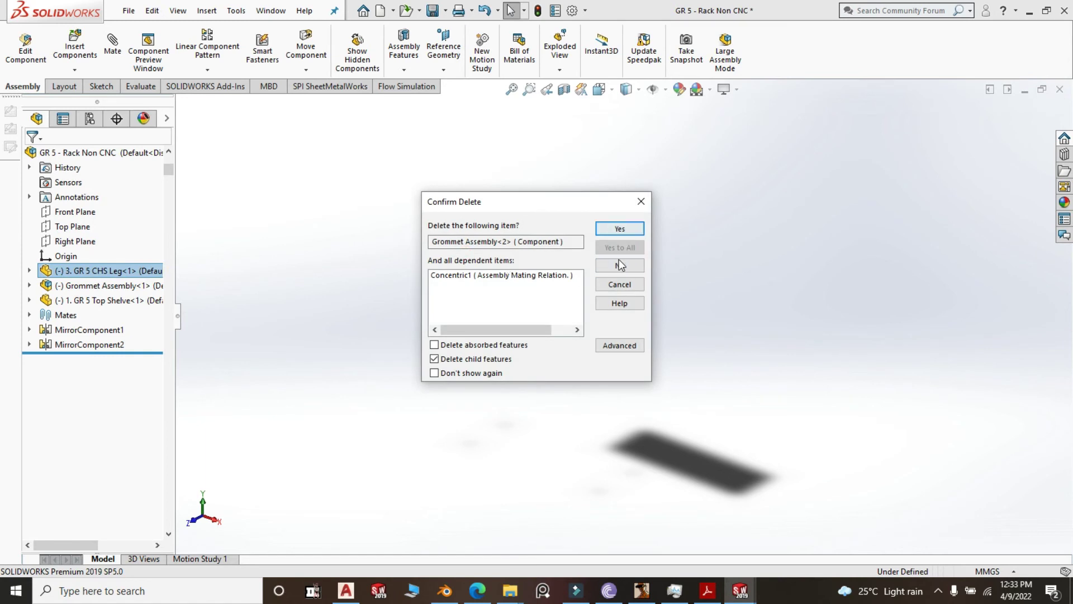
left_click(619, 229)
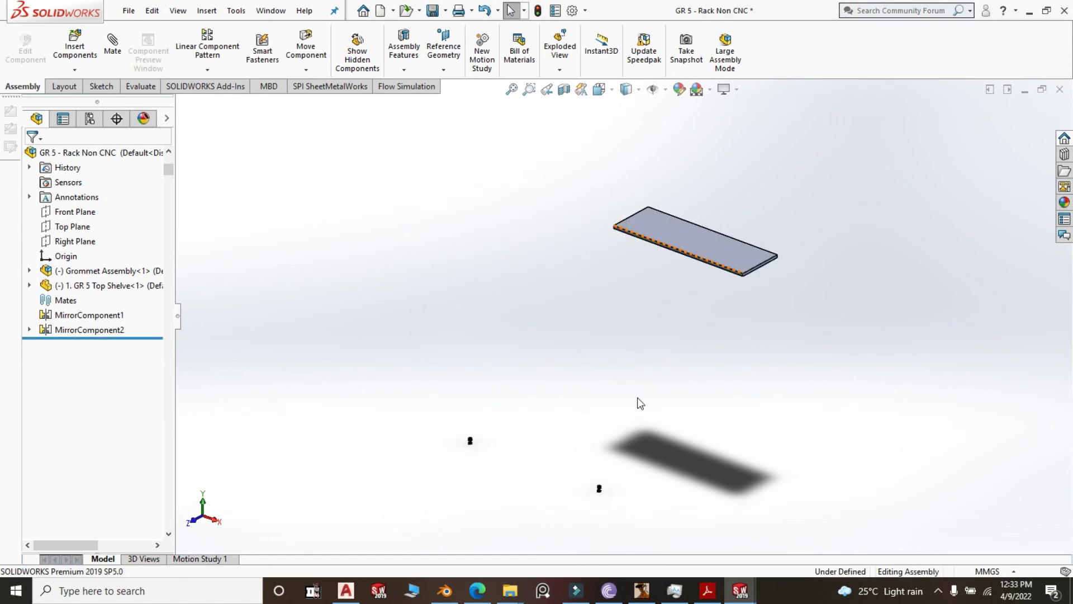
Delete the remaining grommet assemblies together with their mirror feature, leaving only the Top Shelve part.
left_click_drag(645, 510, 423, 399)
scroll(592, 354, "up", 1)
middle_click_drag(593, 354, 594, 318)
key("Delete")
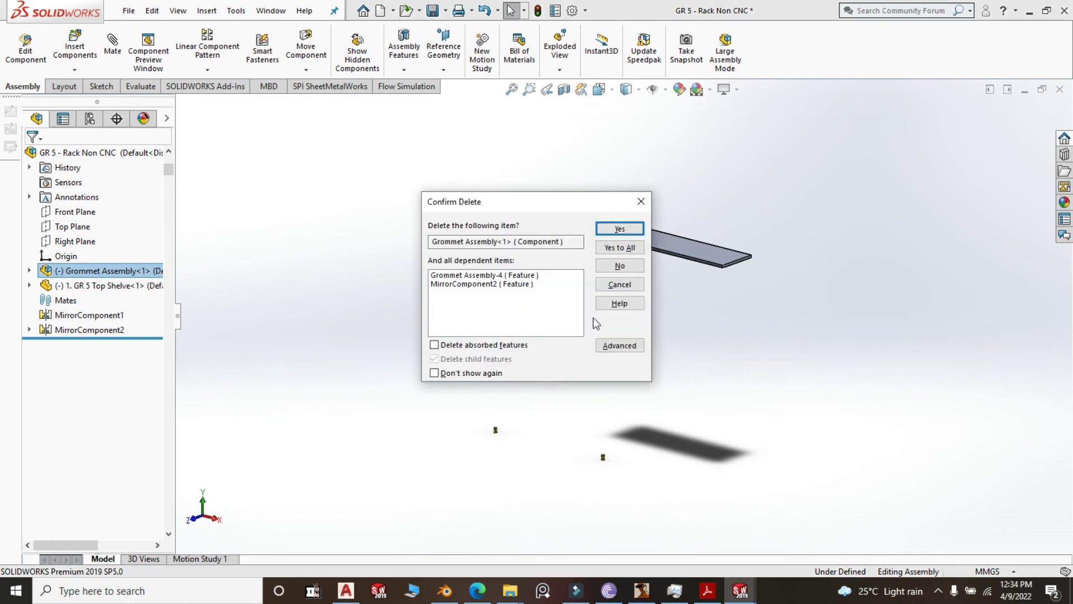
left_click(620, 229)
key("f")
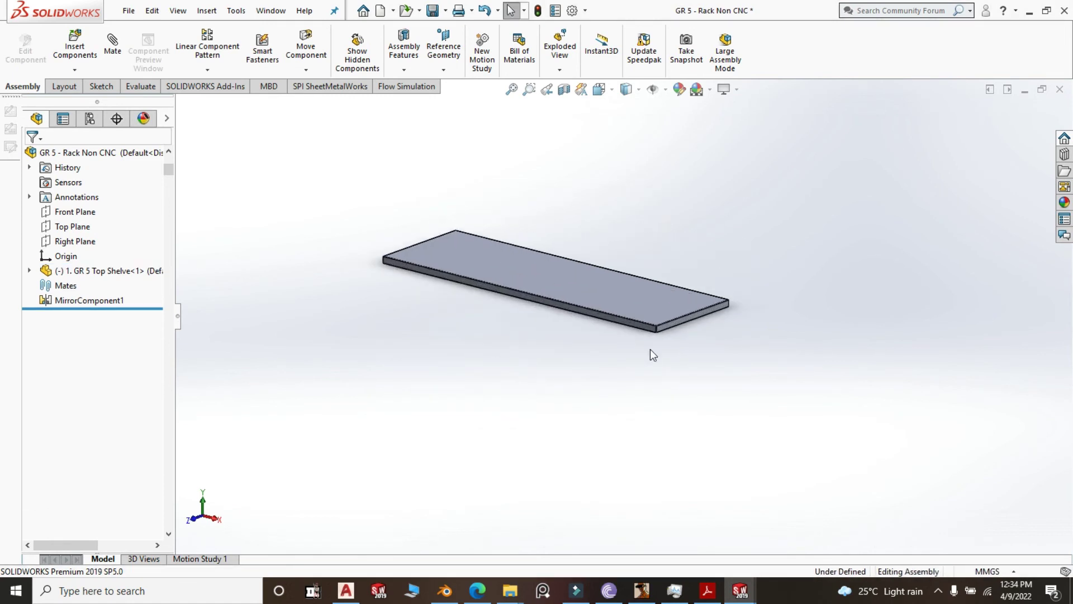
Insert the part "3. GR 5 CHS Leg" and place it upright near the front edge of the Top Shelve.
scroll(653, 355, "down", 3)
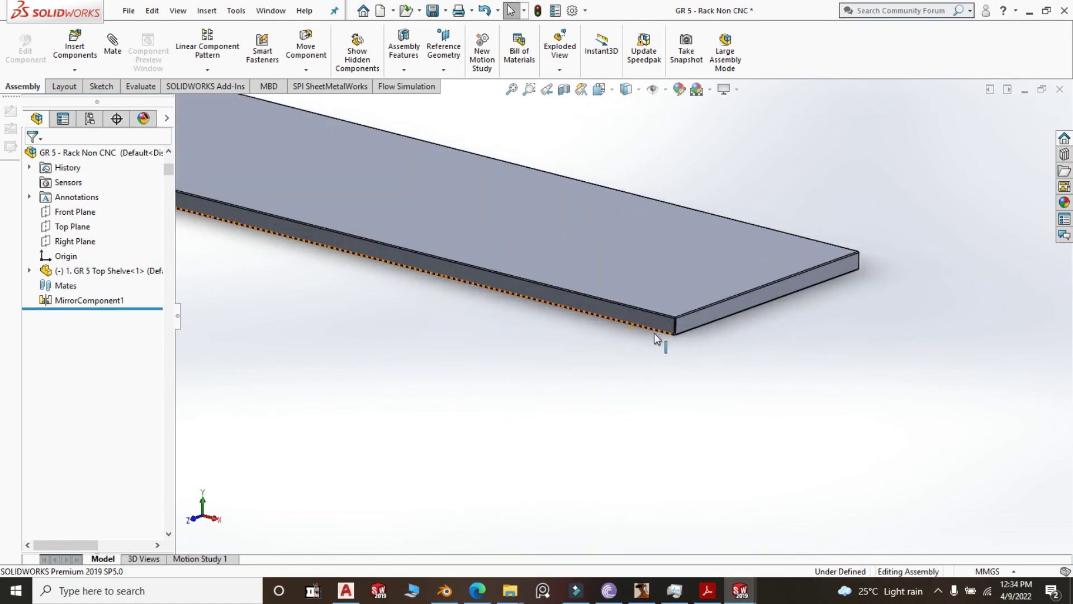
left_click(74, 45)
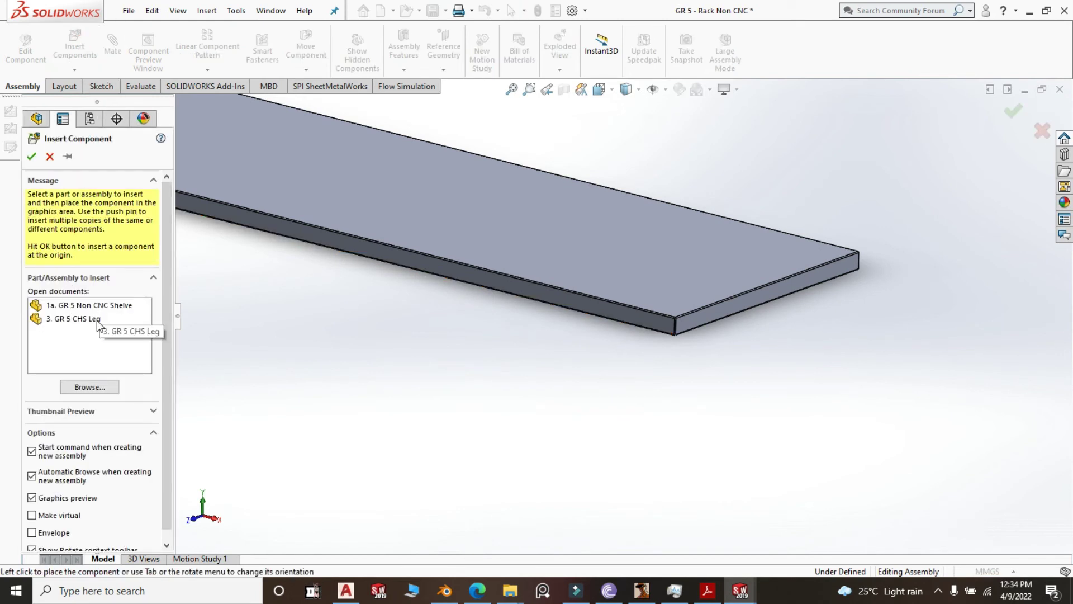
left_click(93, 320)
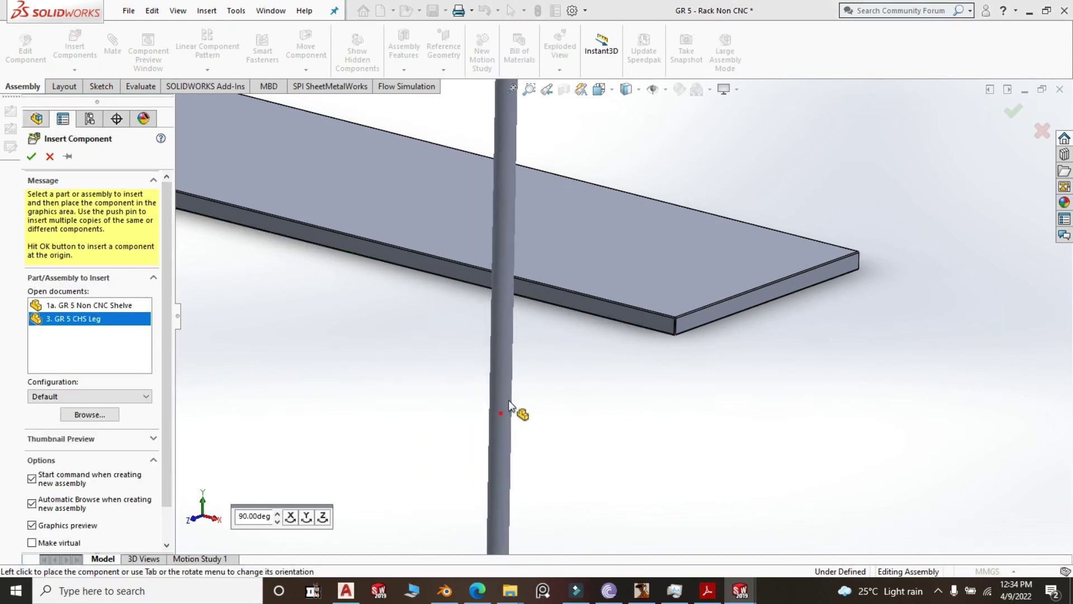
left_click(501, 413)
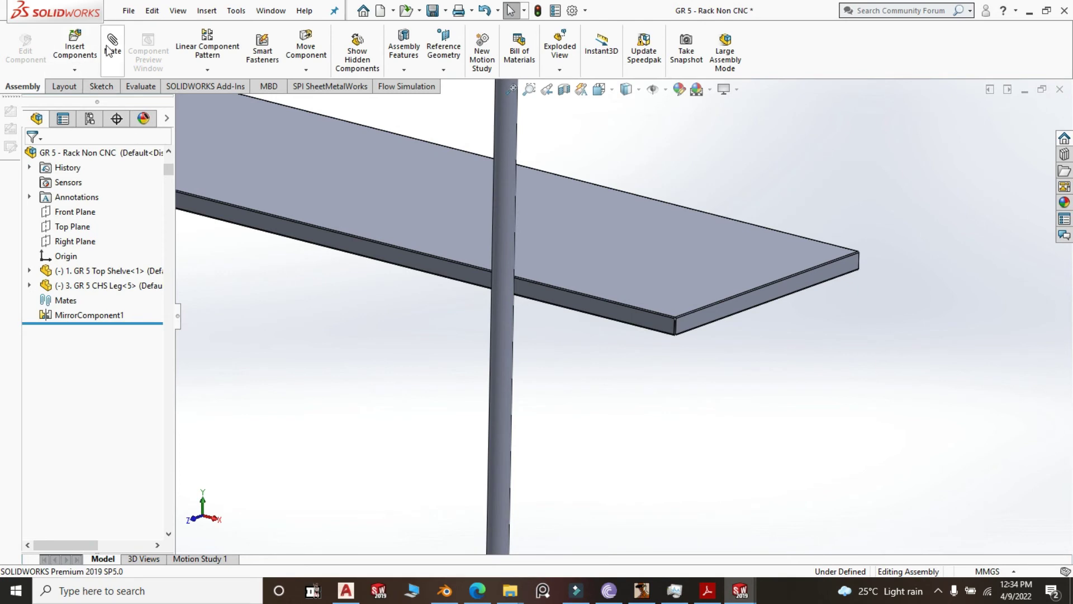
Add a concentric mate between the CHS leg's outer face and the curved corner cutout under the Top Shelve.
left_click(112, 45)
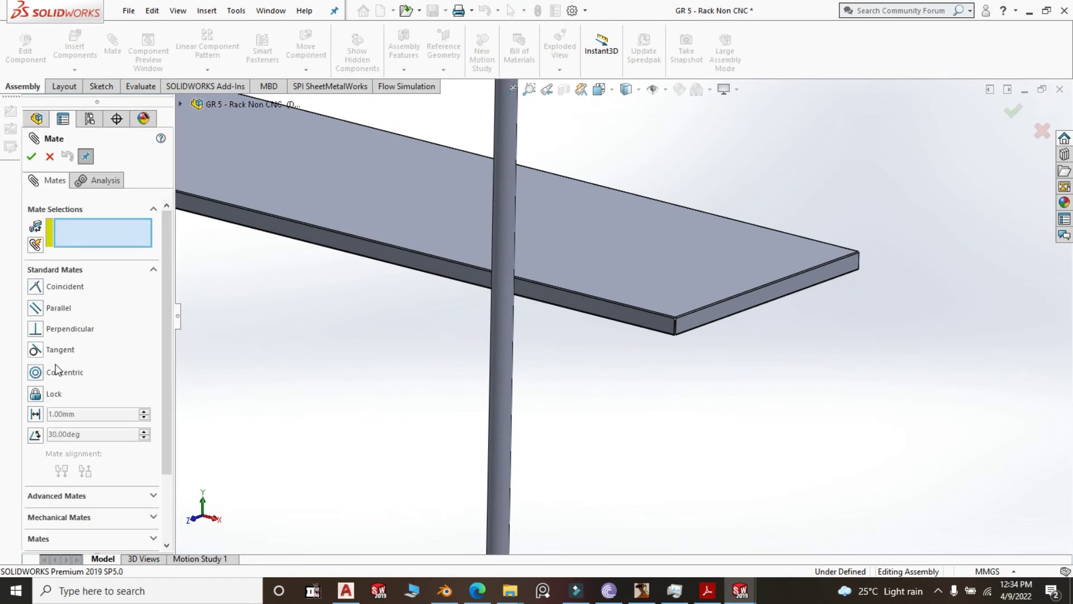
left_click(497, 346)
middle_click_drag(686, 395, 658, 309)
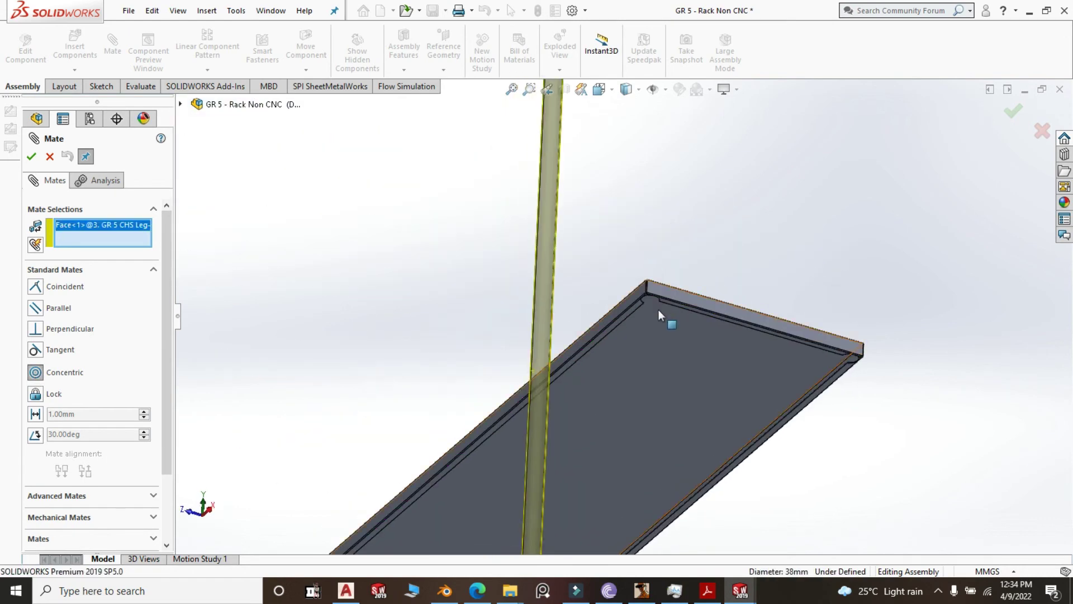
scroll(658, 310, "down", 5)
scroll(623, 294, "down", 3)
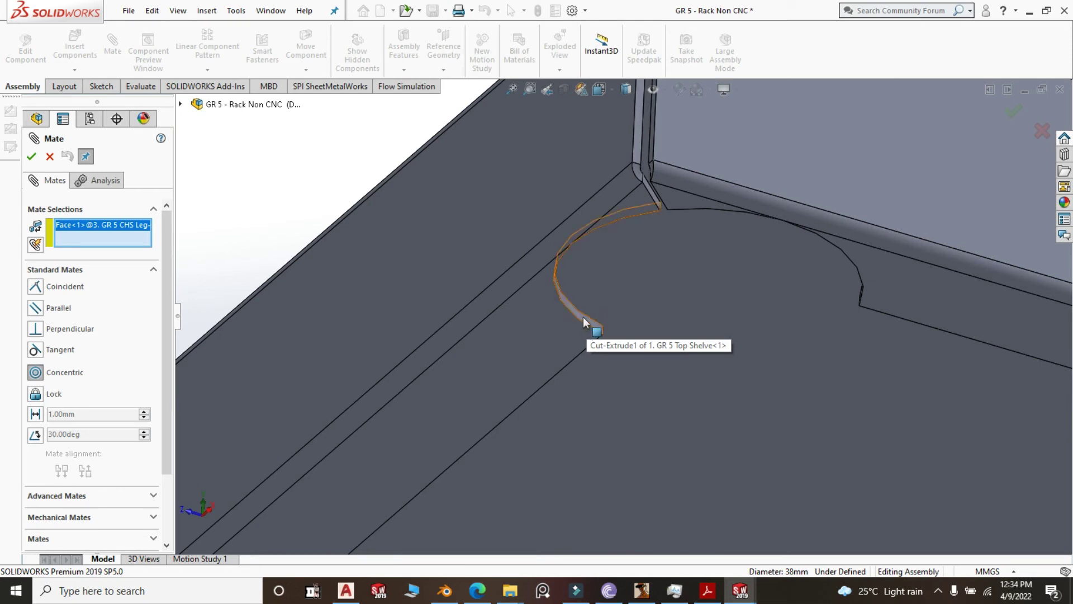
left_click(584, 321)
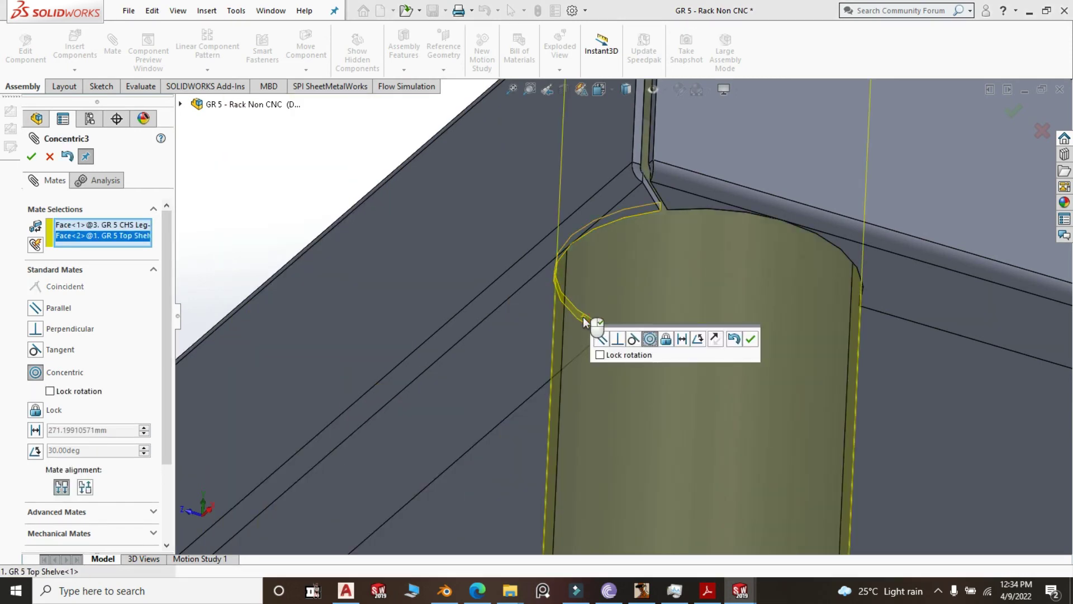
key("Return")
scroll(582, 317, "up", 8)
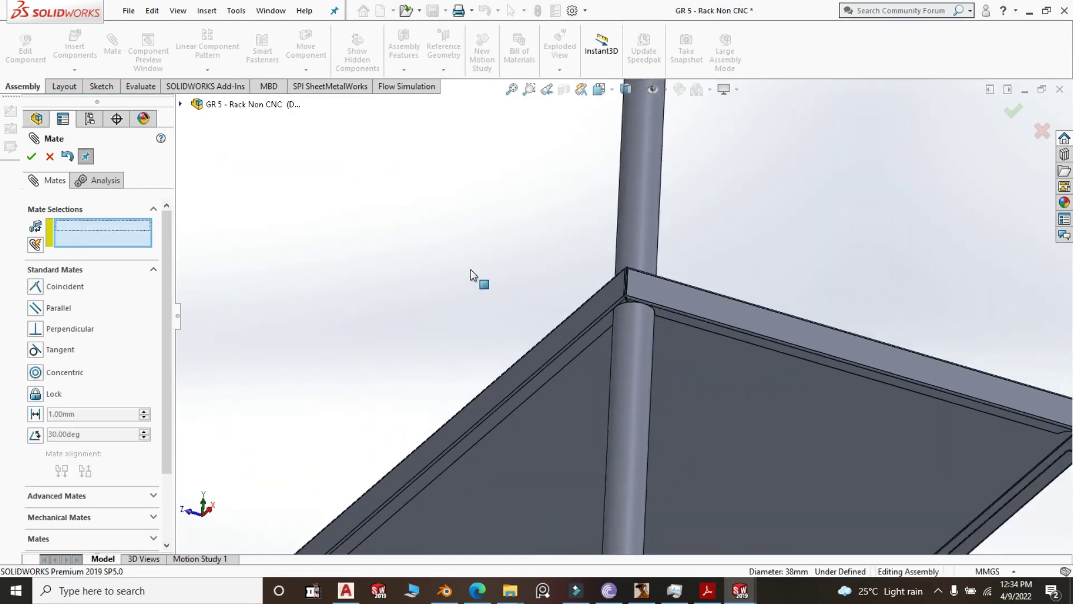
middle_click_drag(465, 292, 468, 484)
scroll(624, 200, "down", 8)
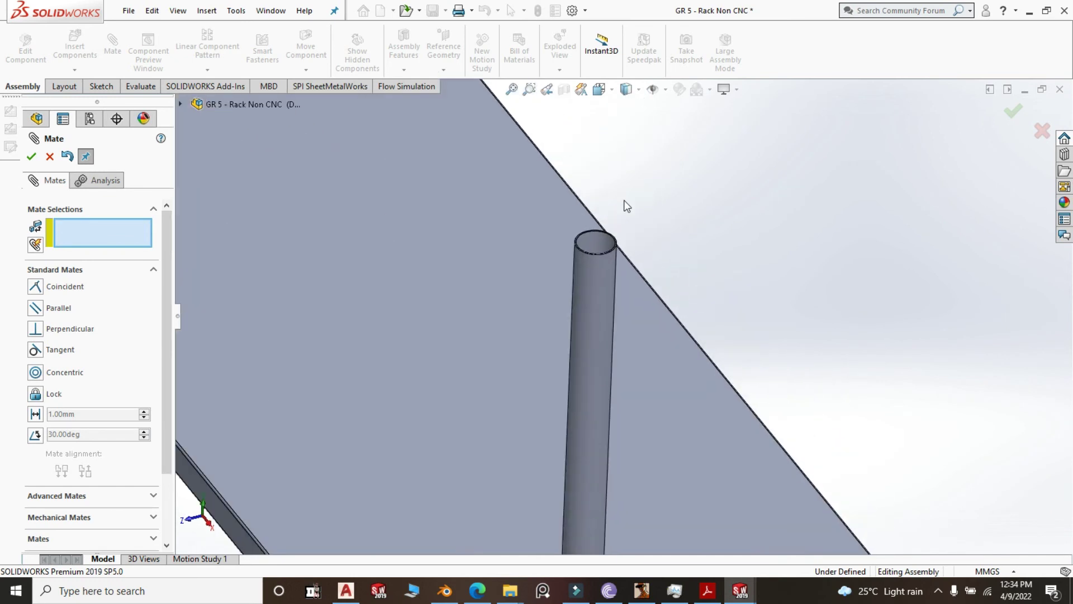
Add a coincident mate between the CHS leg's top end face and the underside of the Top Shelve.
scroll(580, 257, "down", 5)
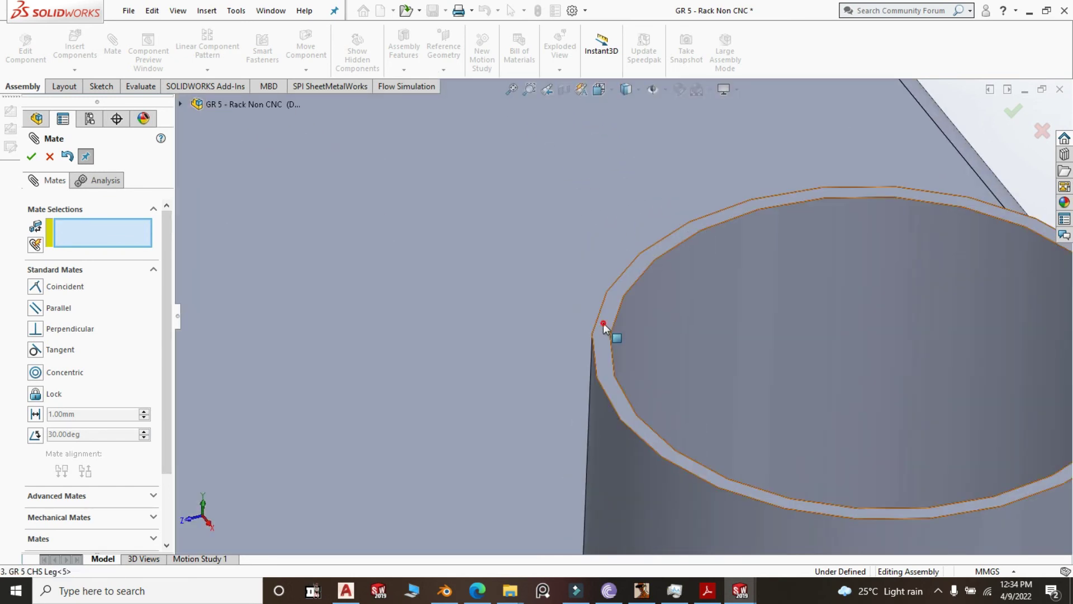
left_click(603, 323)
scroll(812, 338, "up", 6)
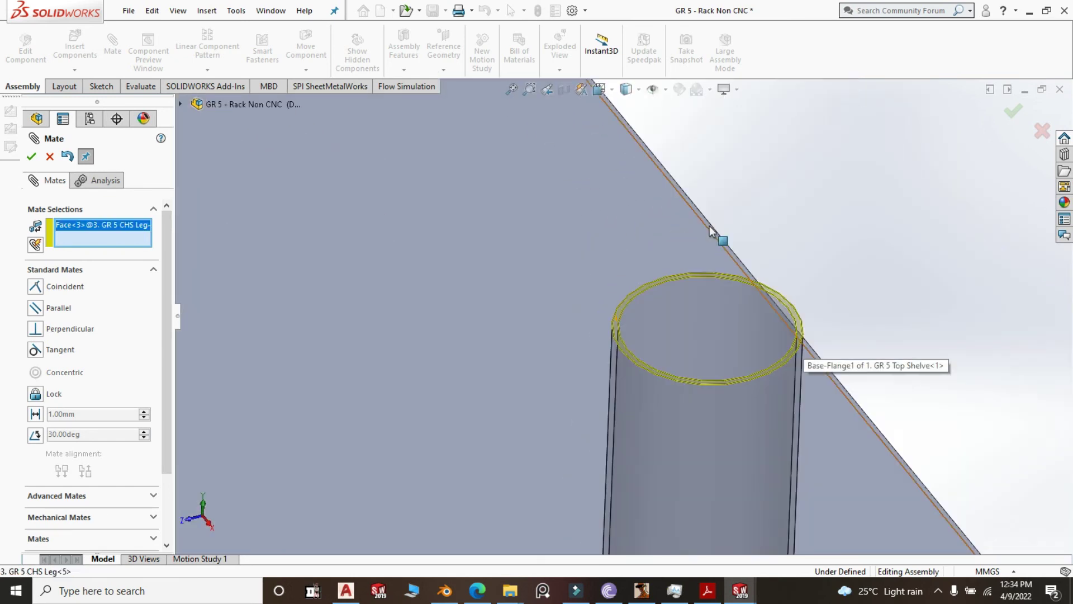
scroll(759, 330, "up", 4)
middle_click_drag(759, 331, 652, 364)
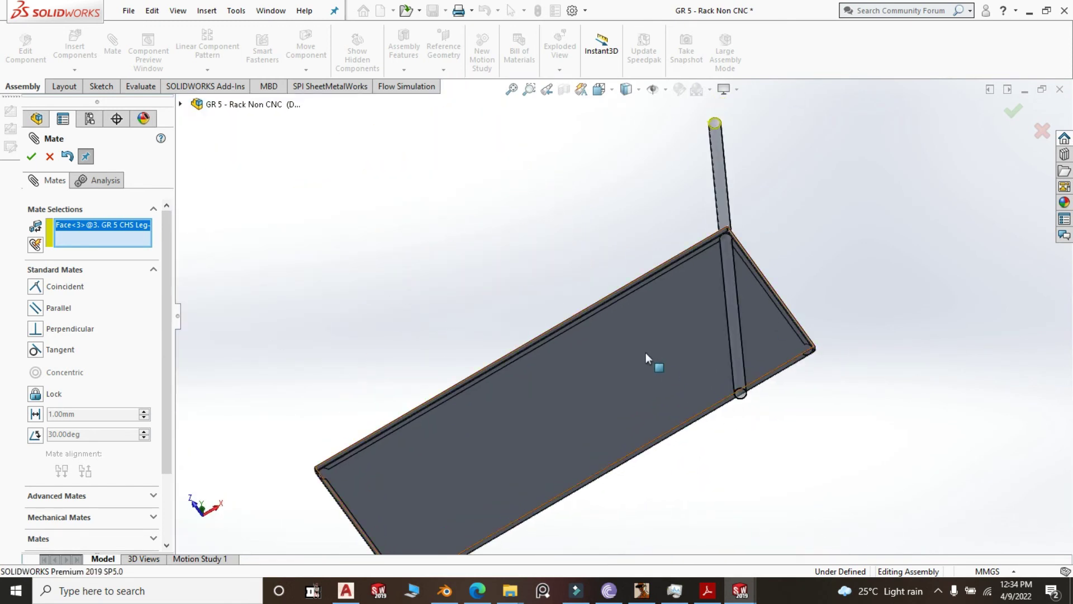
left_click(646, 352)
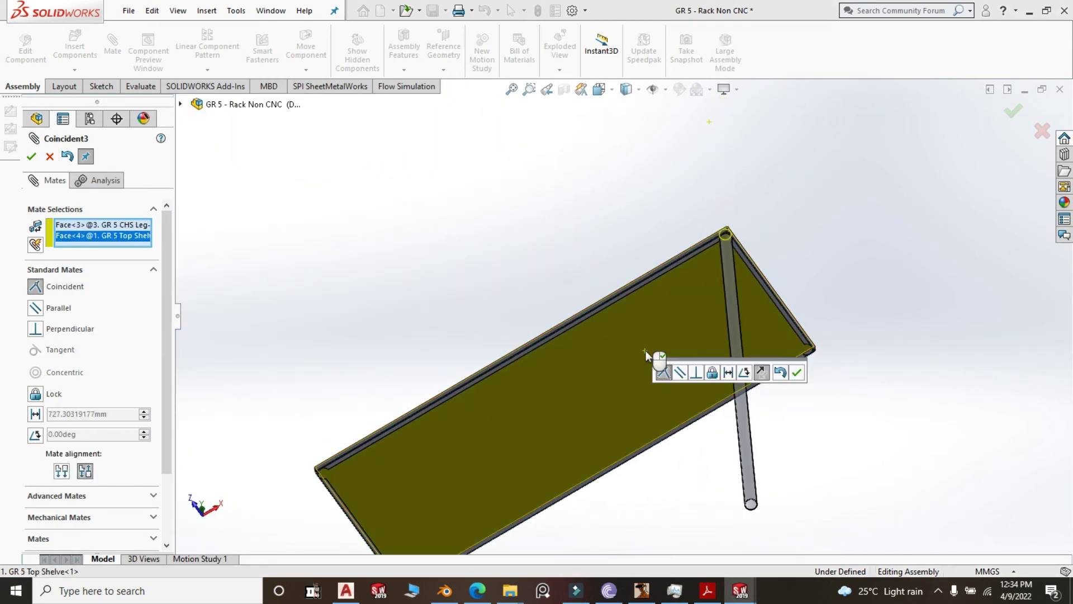
left_click(796, 371)
middle_click_drag(810, 245, 811, 397)
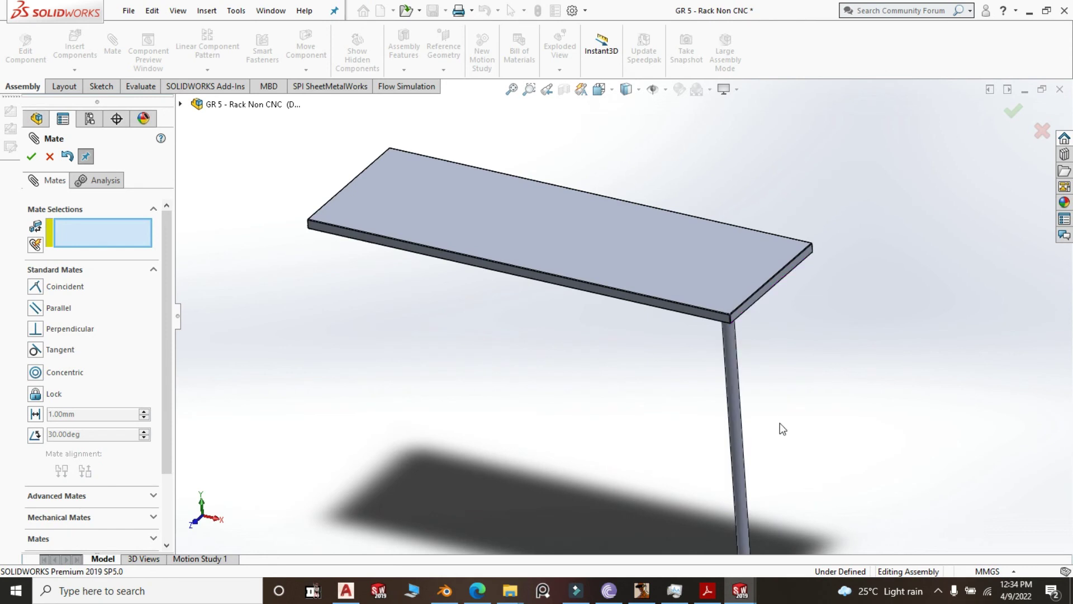
left_click(31, 158)
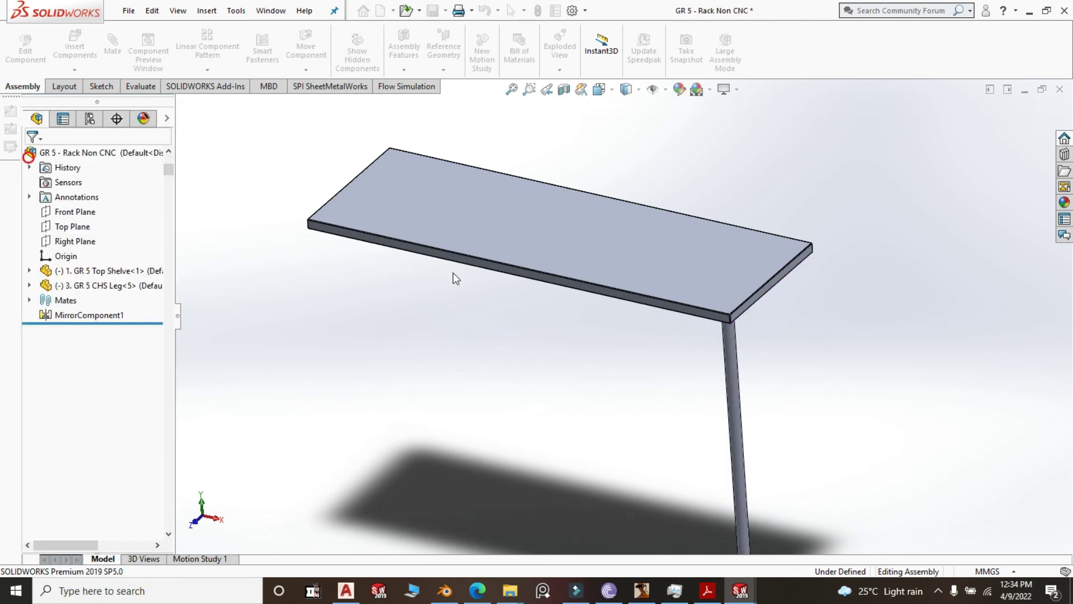
Insert the part "1a. GR 5 Non CNC Shelve" and place it below the Top Shelve beside the leg.
scroll(536, 251, "down", 3)
scroll(562, 294, "up", 5)
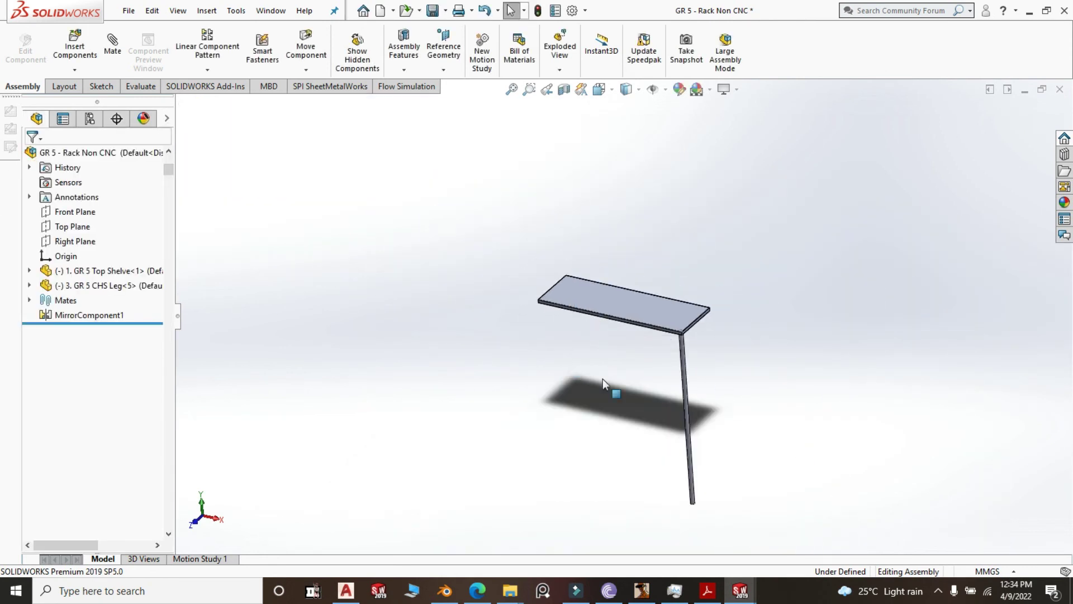
middle_click_drag(613, 388, 596, 407)
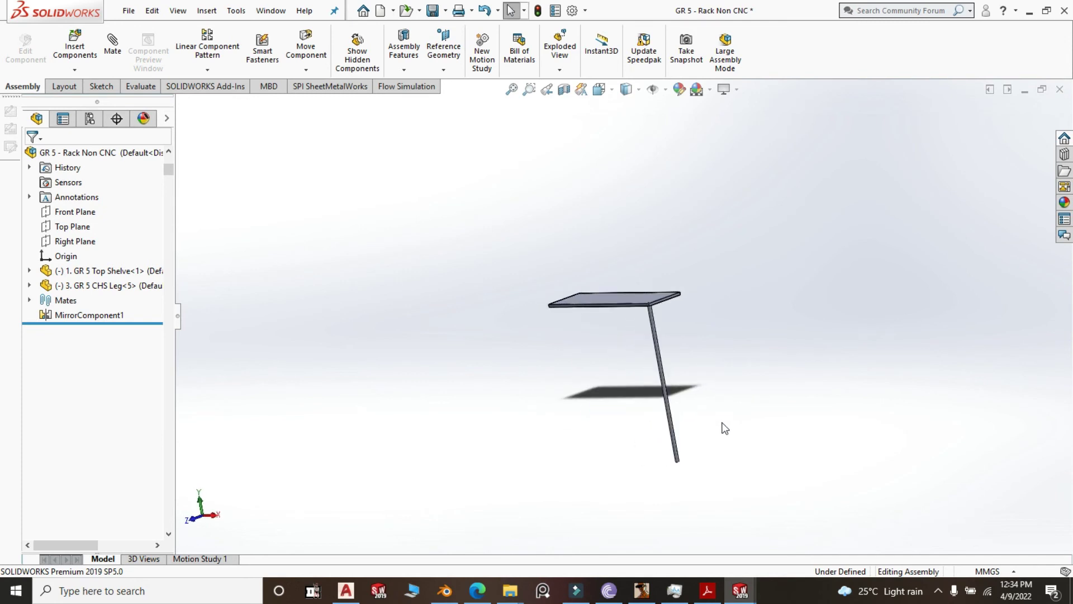
scroll(724, 428, "down", 3)
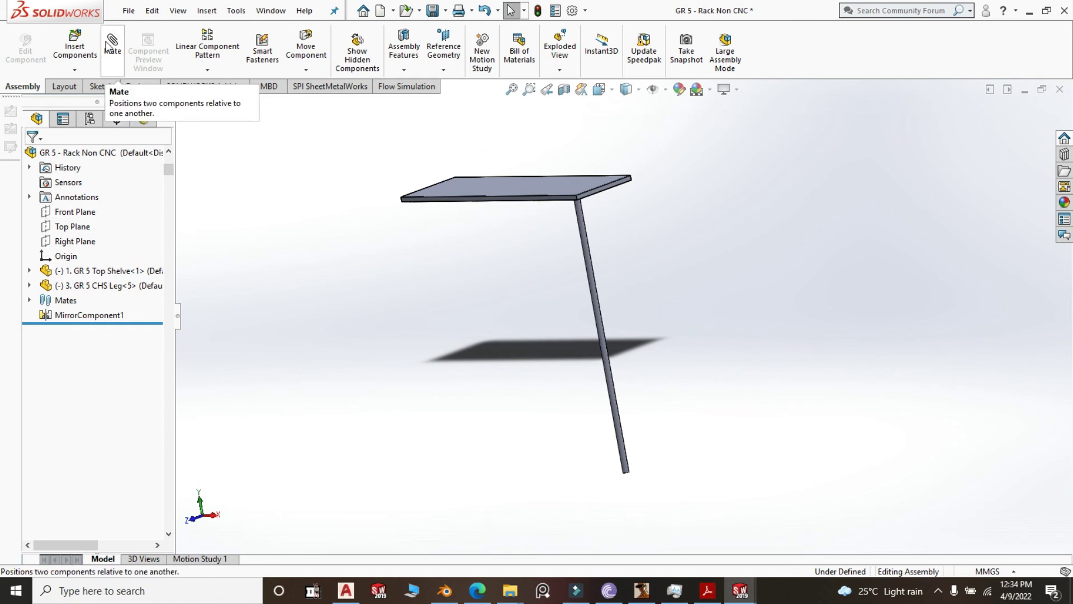
left_click(75, 45)
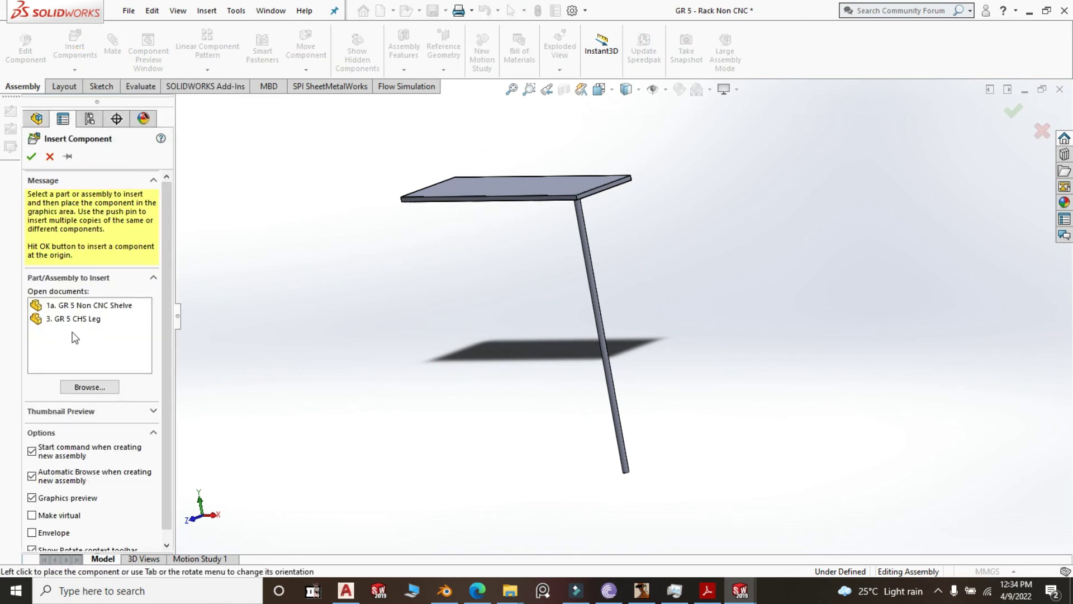
left_click(101, 306)
left_click(372, 324)
Add a concentric mate between the Non CNC Shelve's curved corner cutout and the CHS leg's outer face.
scroll(372, 324, "down", 3)
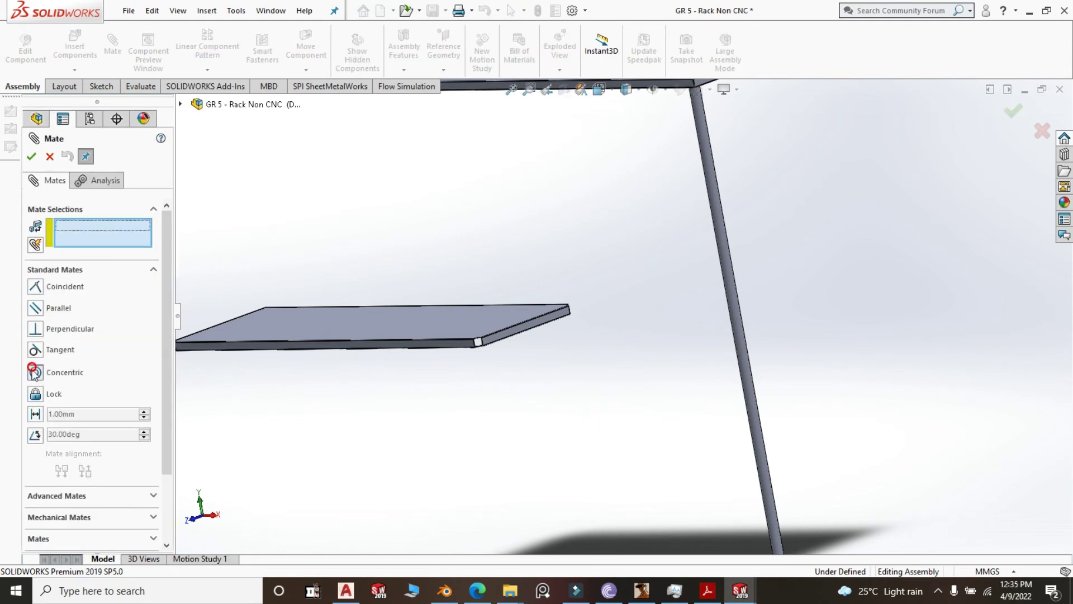
scroll(535, 364, "down", 10)
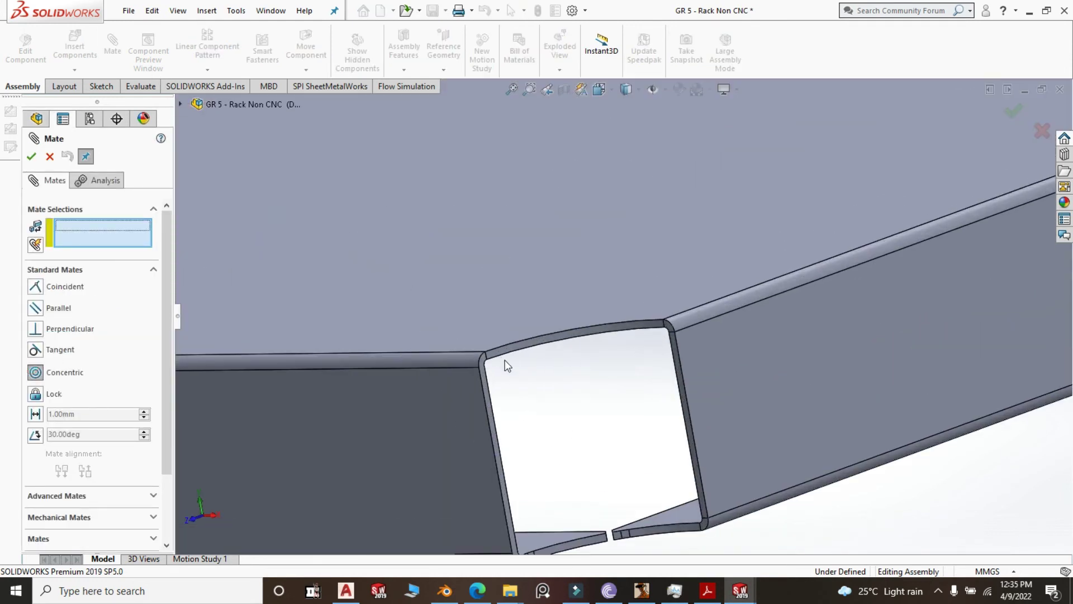
left_click(512, 357)
scroll(496, 338, "up", 5)
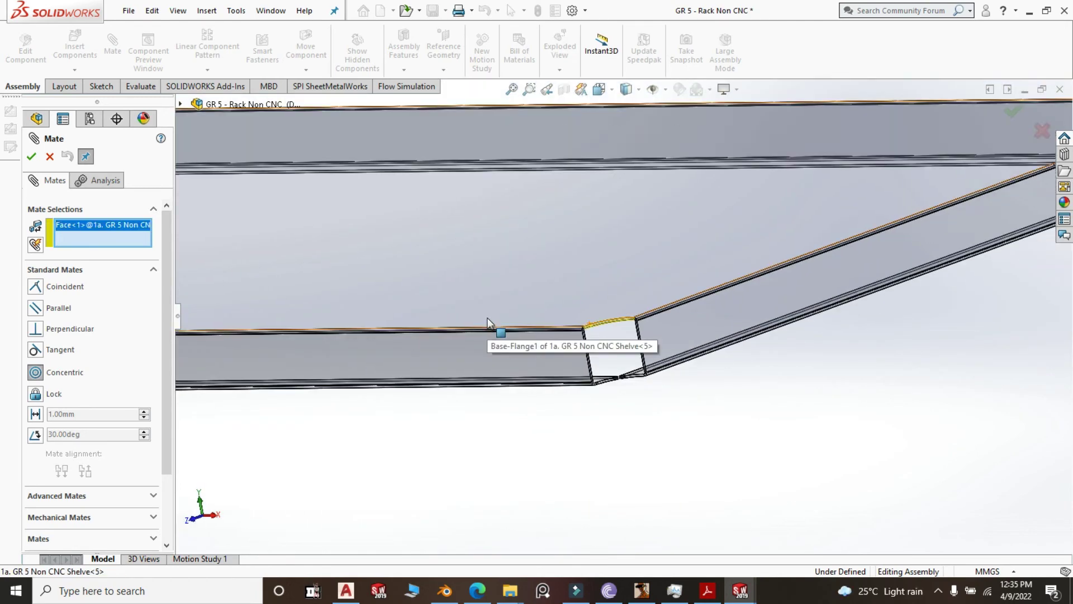
scroll(488, 318, "up", 10)
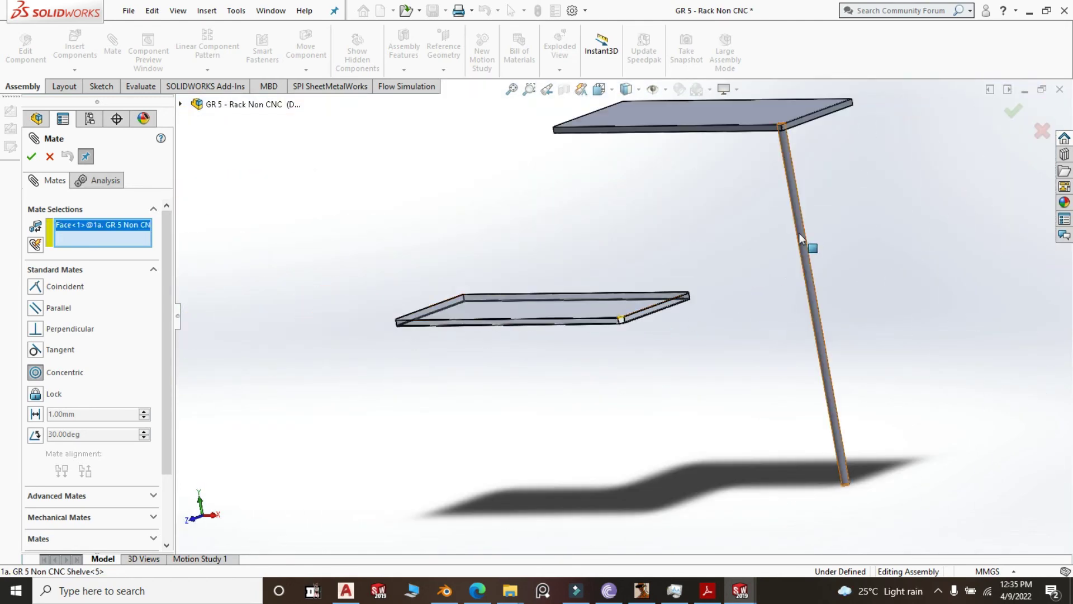
left_click(800, 232)
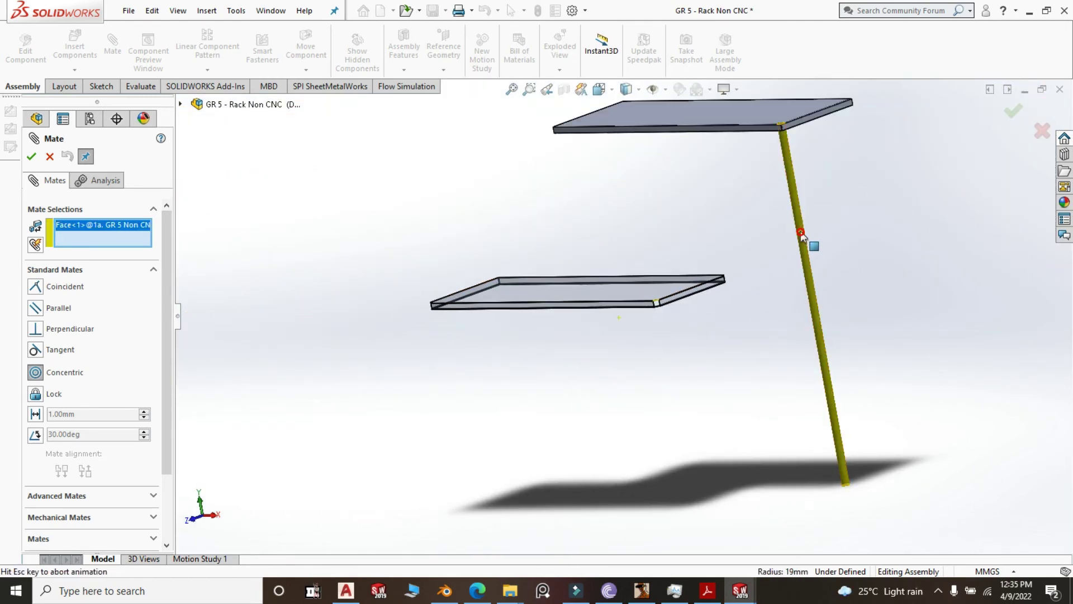
right_click(716, 255)
middle_click_drag(609, 297, 635, 293)
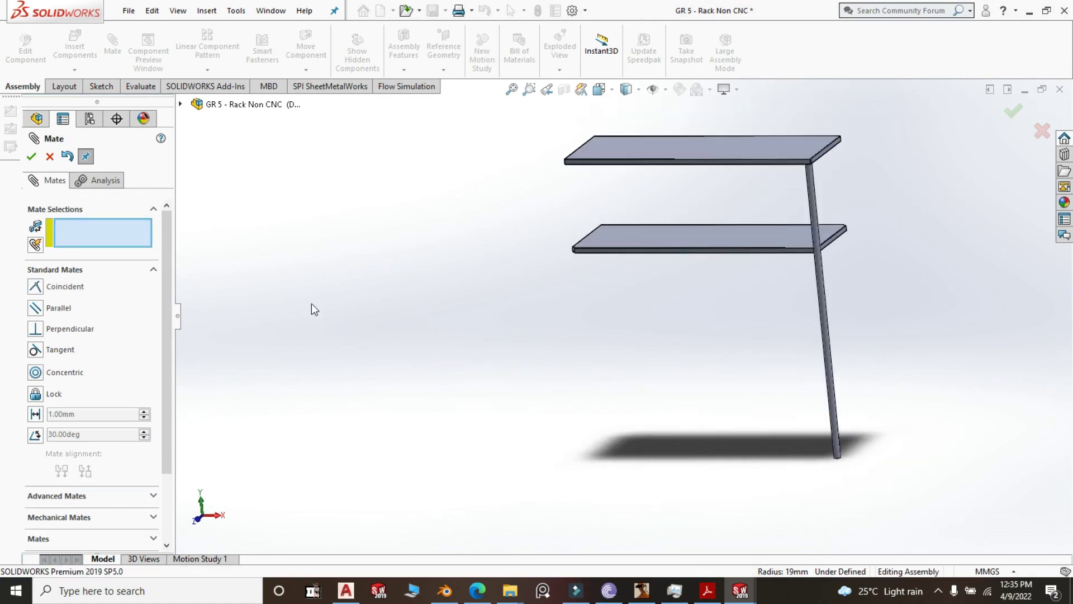
Add a 500 mm distance mate between the Top Shelve's lower flange face and the Non CNC Shelve's top face.
left_click(36, 417)
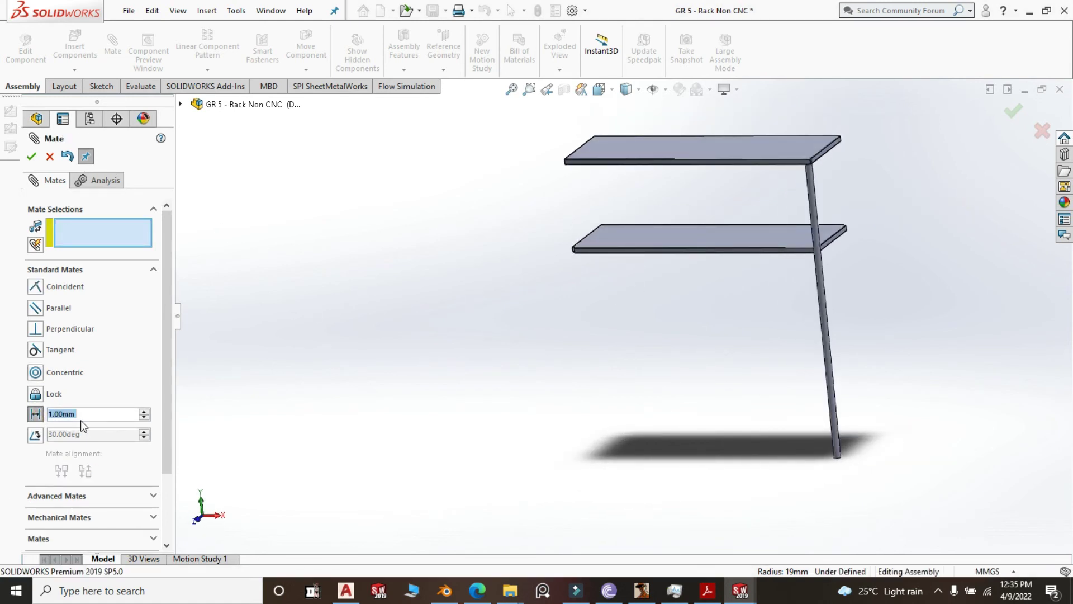
type("500")
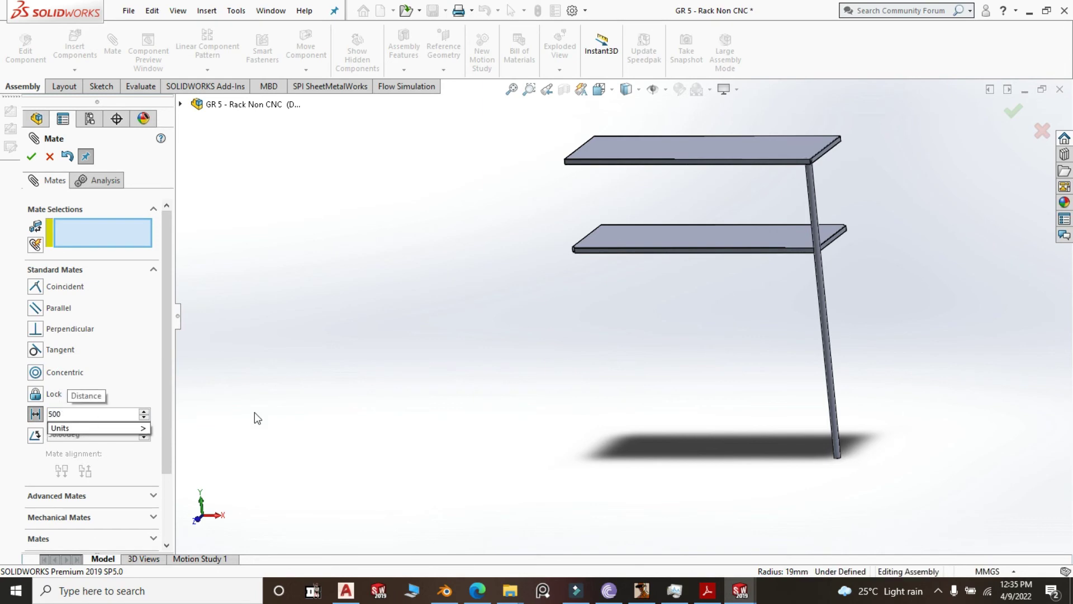
left_click(273, 413)
middle_click_drag(862, 152, 820, 121)
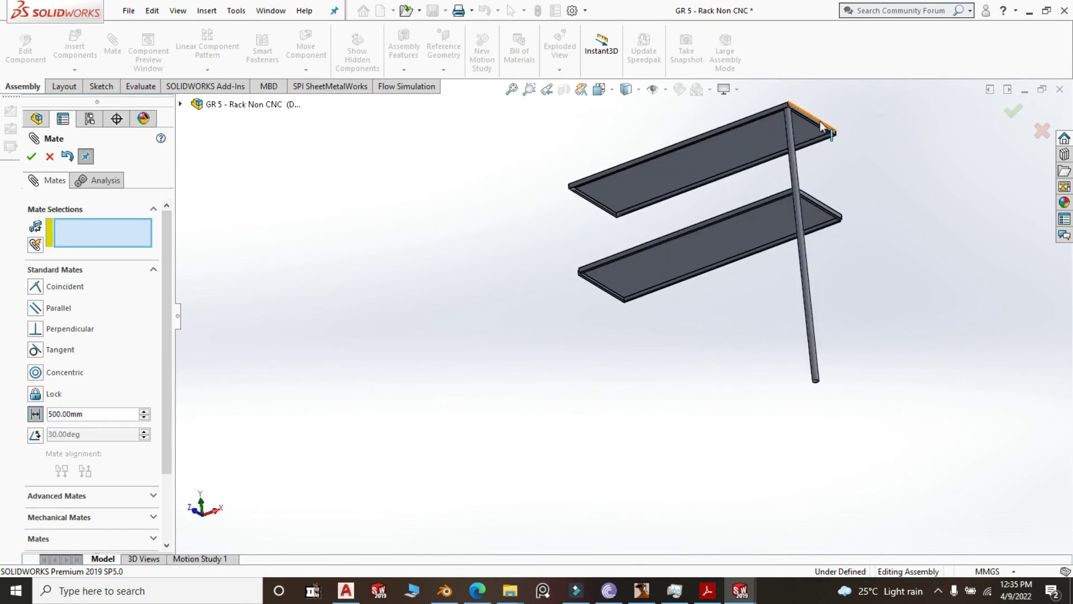
scroll(706, 180, "down", 6)
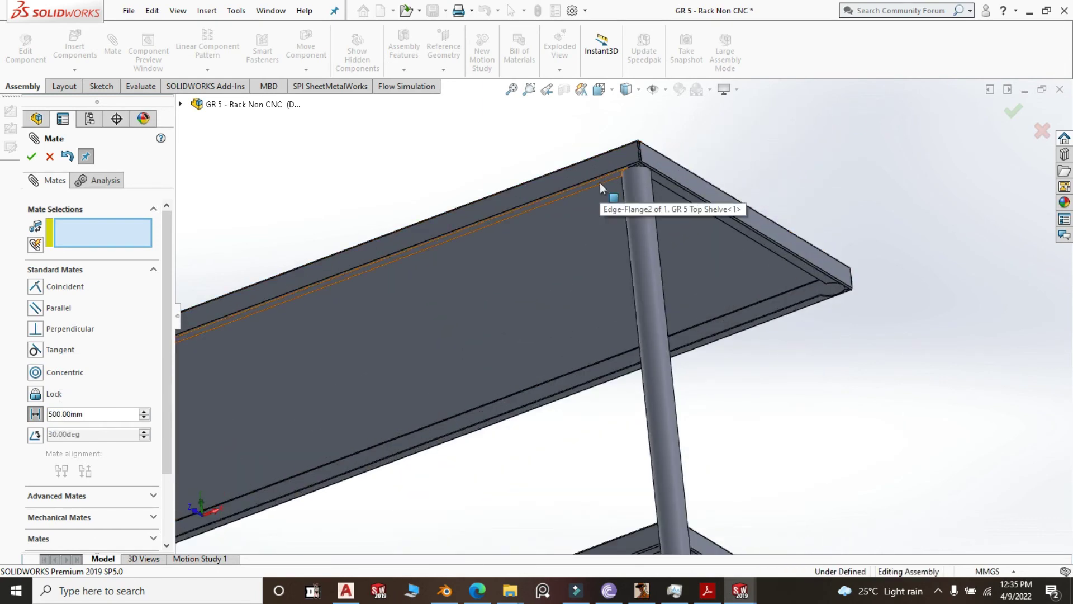
left_click(600, 183)
scroll(660, 184, "up", 5)
middle_click_drag(696, 167, 695, 436)
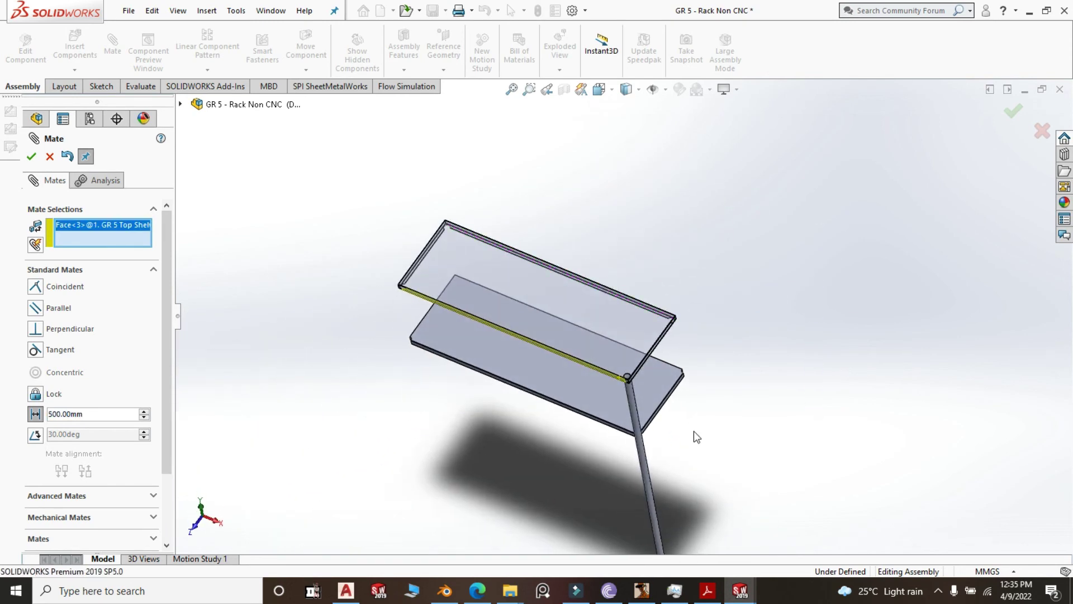
left_click(572, 392)
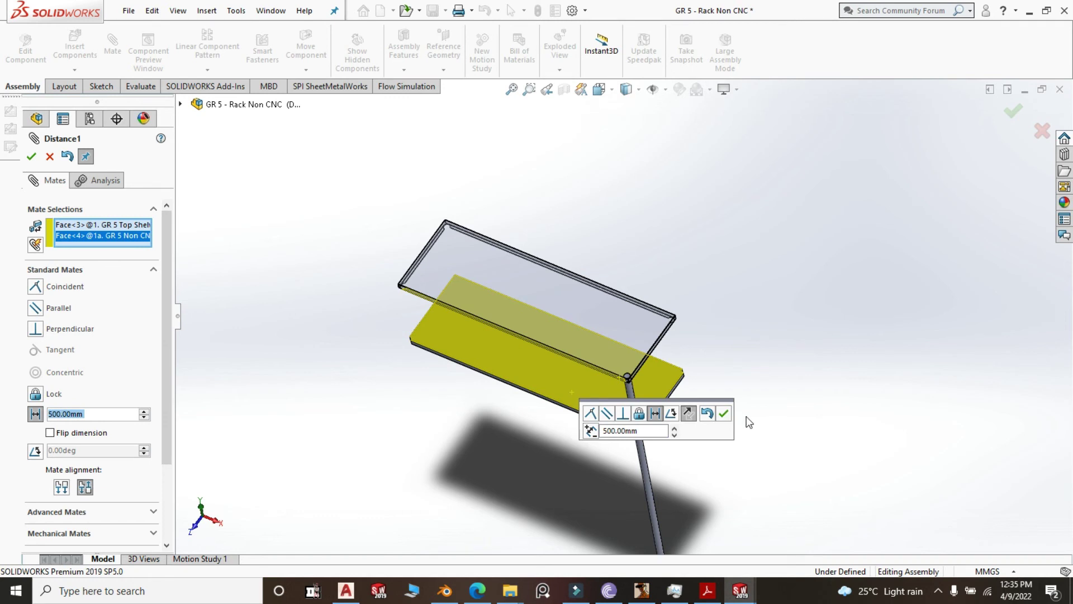
left_click(725, 414)
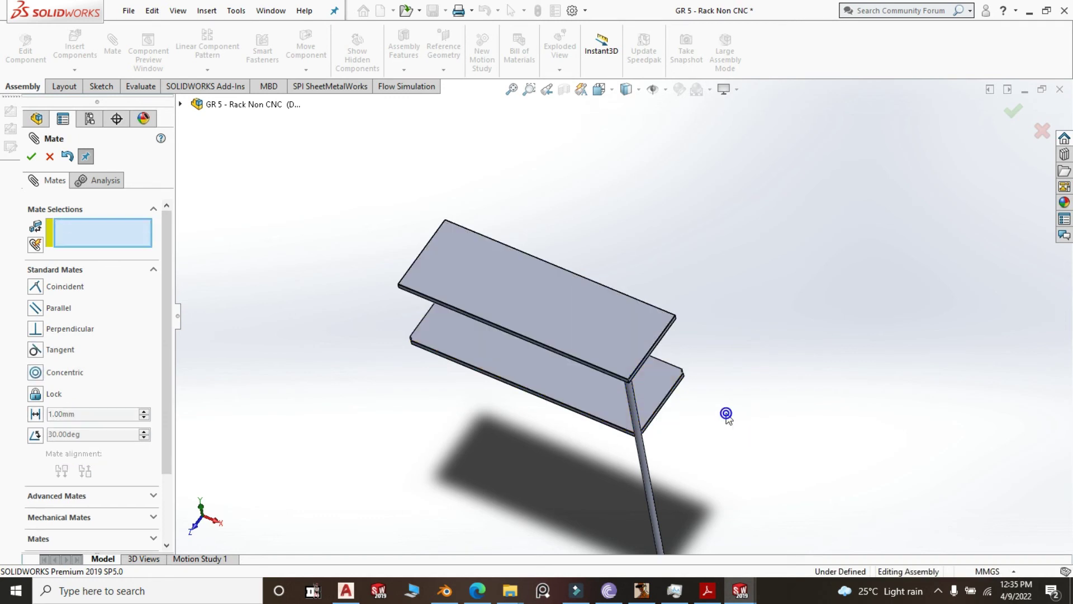
middle_click_drag(730, 442, 726, 397)
scroll(698, 396, "up", 3)
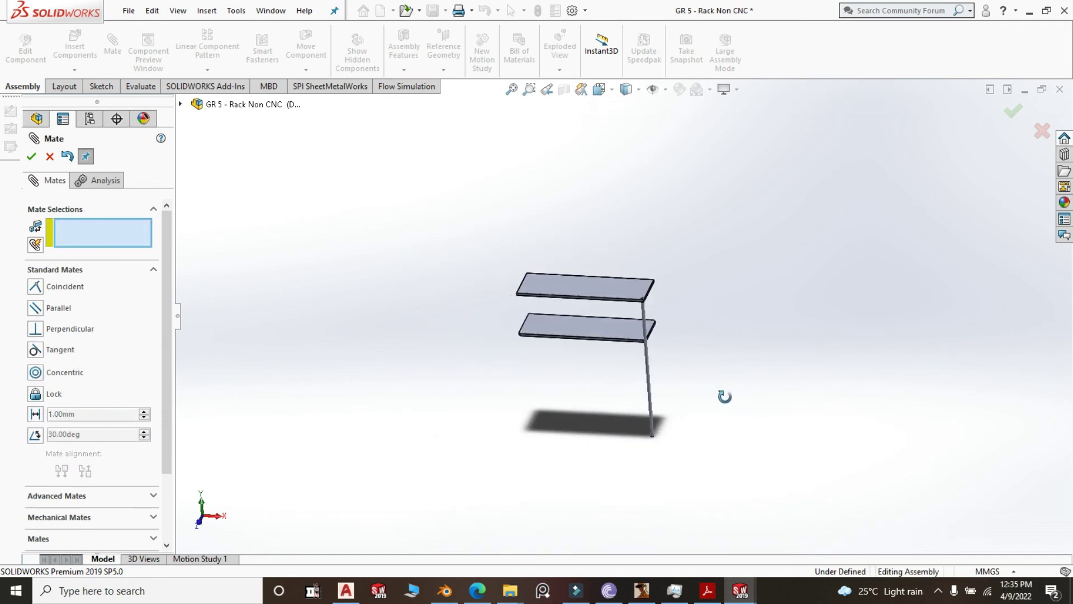
left_click(31, 157)
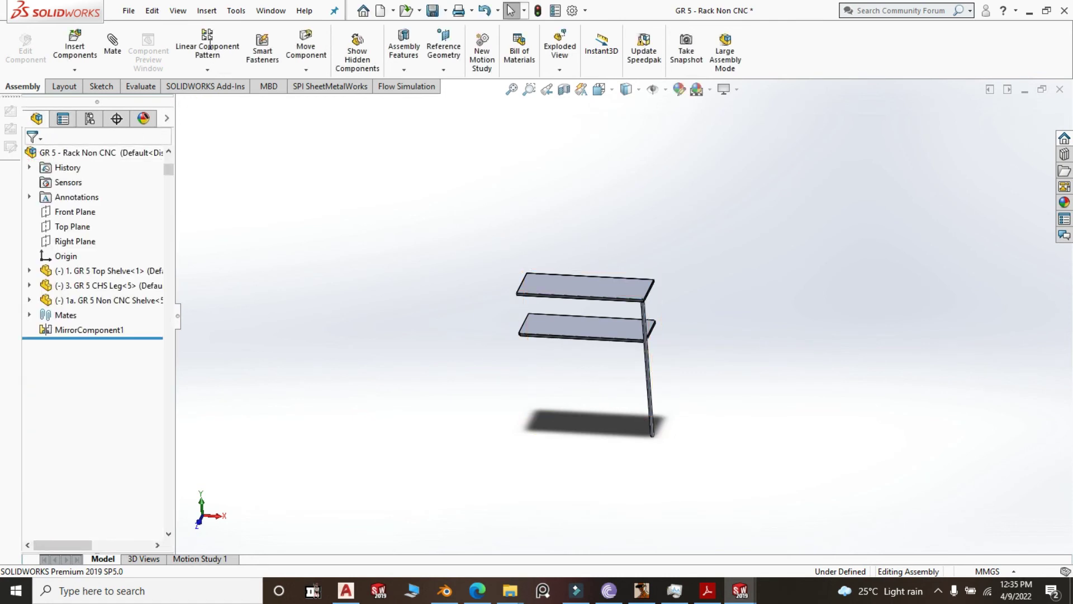
Create a linear pattern of the Non CNC Shelve along the CHS leg with 3 instances spaced 500 mm apart.
left_click(208, 56)
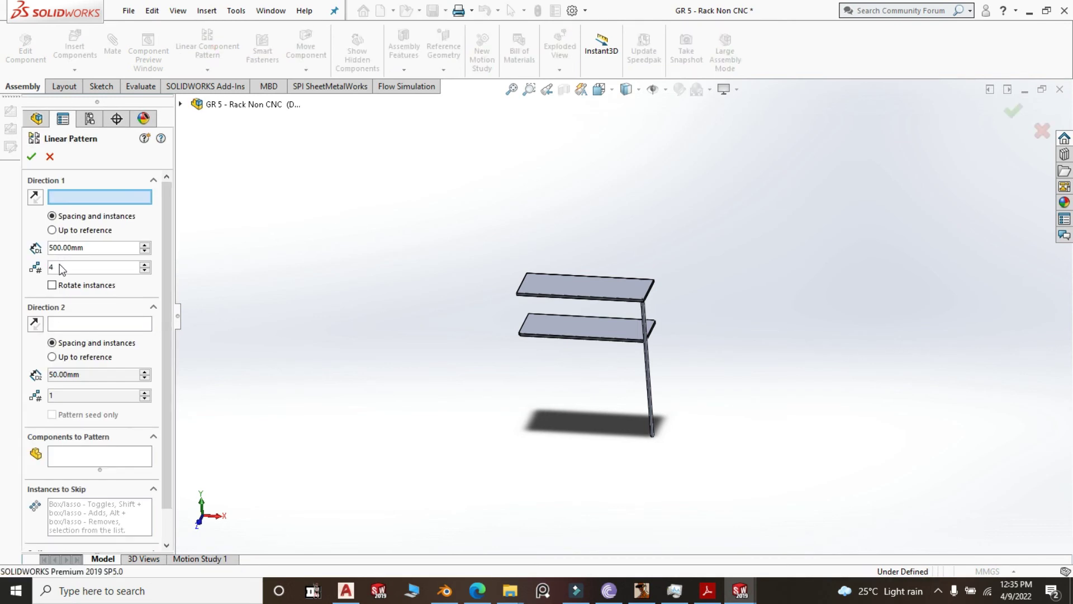
double_click(60, 266)
left_click(650, 392)
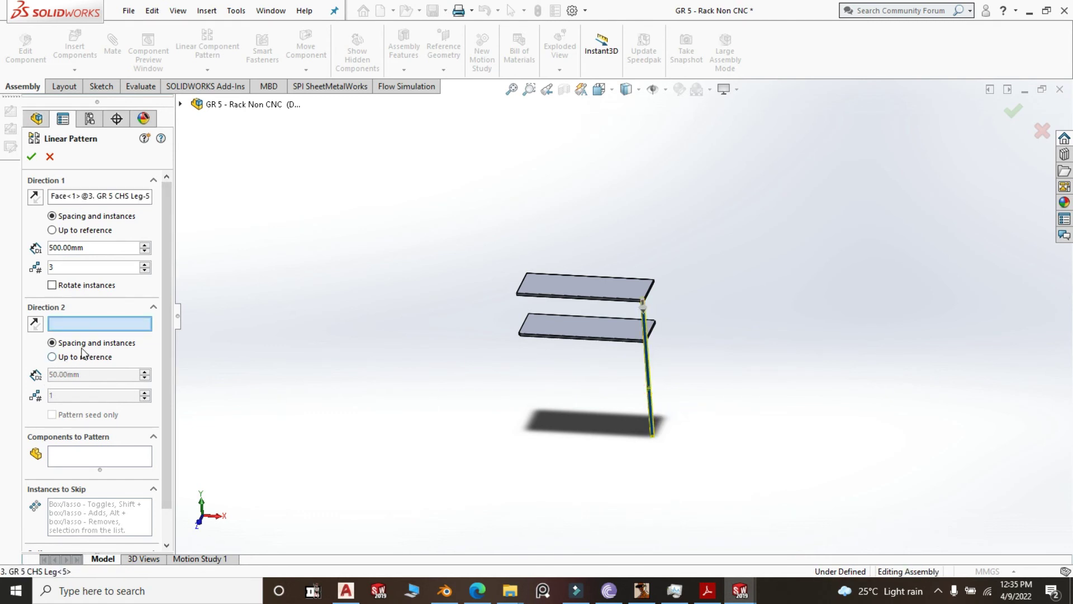
left_click(95, 460)
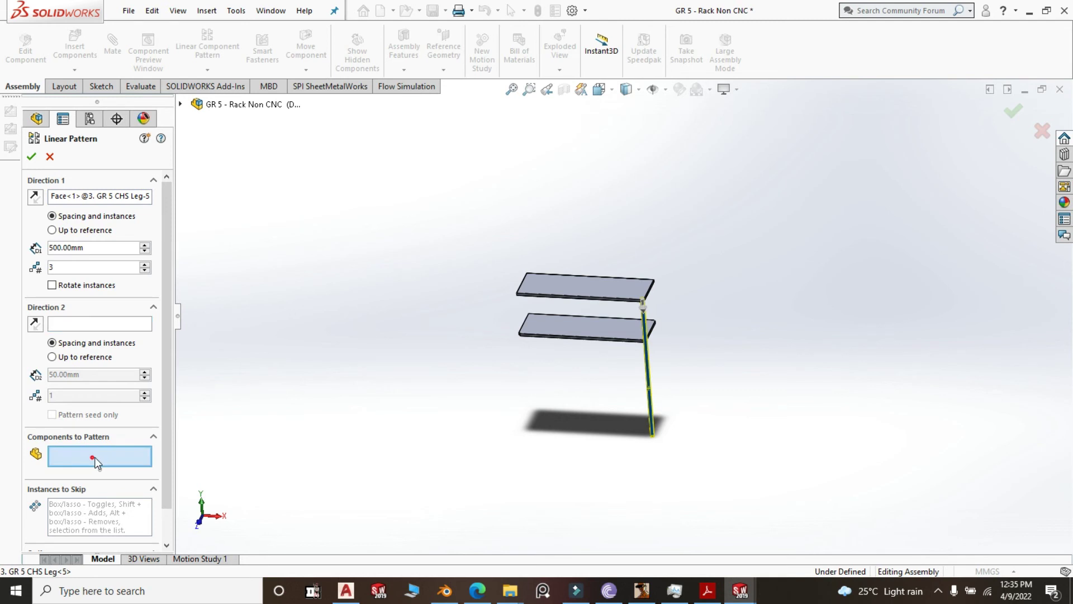
left_click(602, 333)
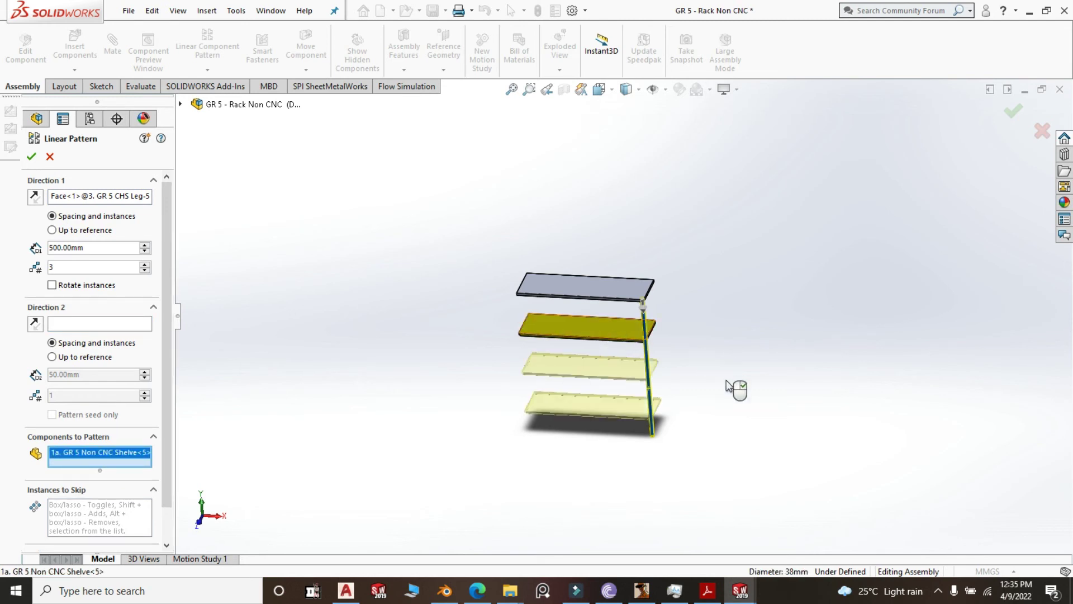
right_click(732, 412)
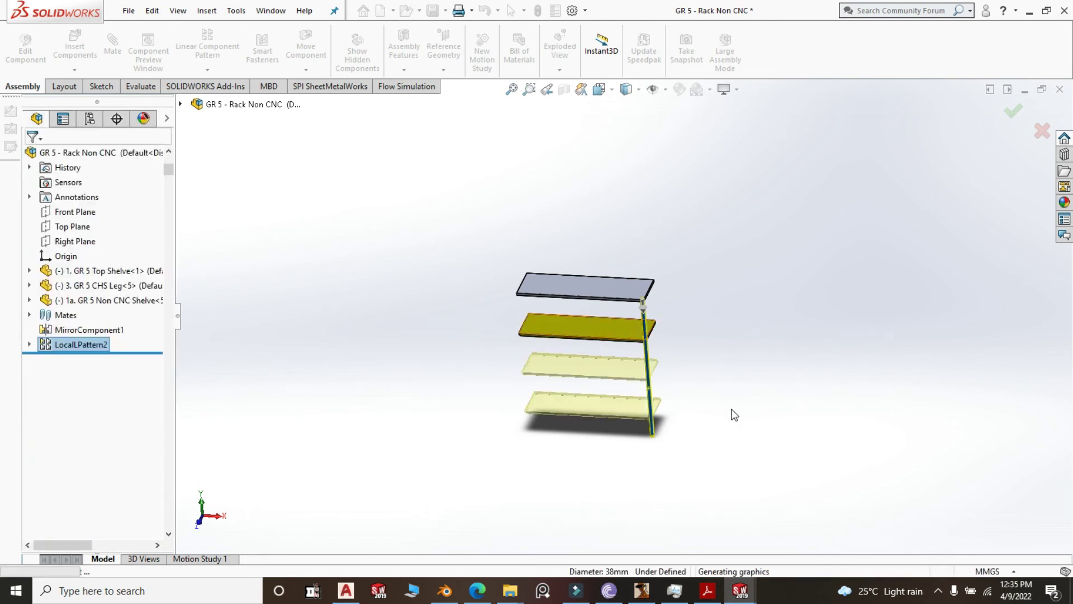
scroll(670, 440, "down", 3)
middle_click_drag(671, 439, 661, 412)
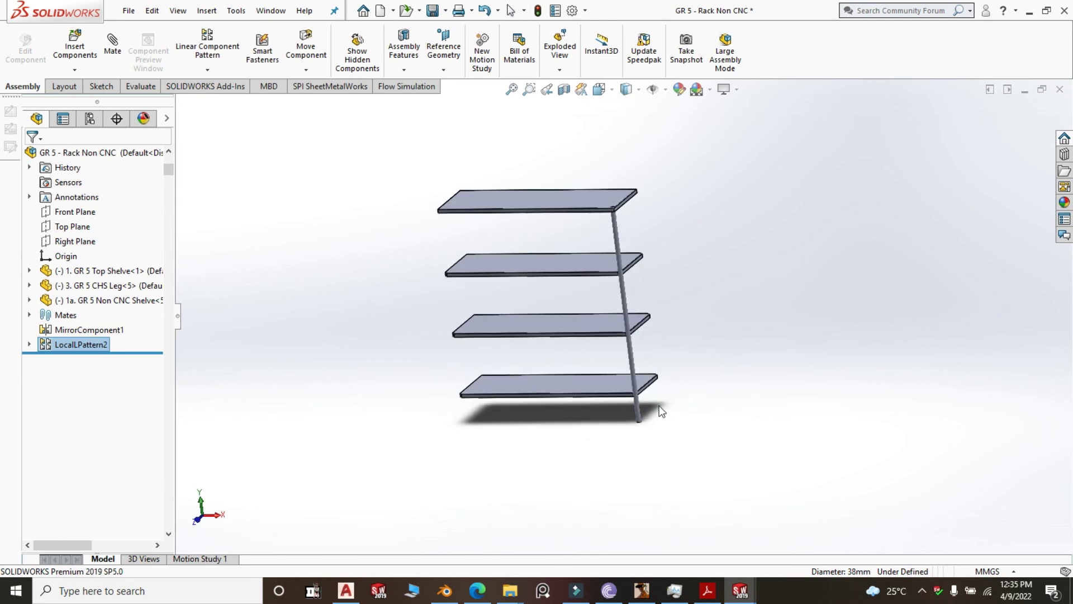
scroll(649, 235, "down", 2)
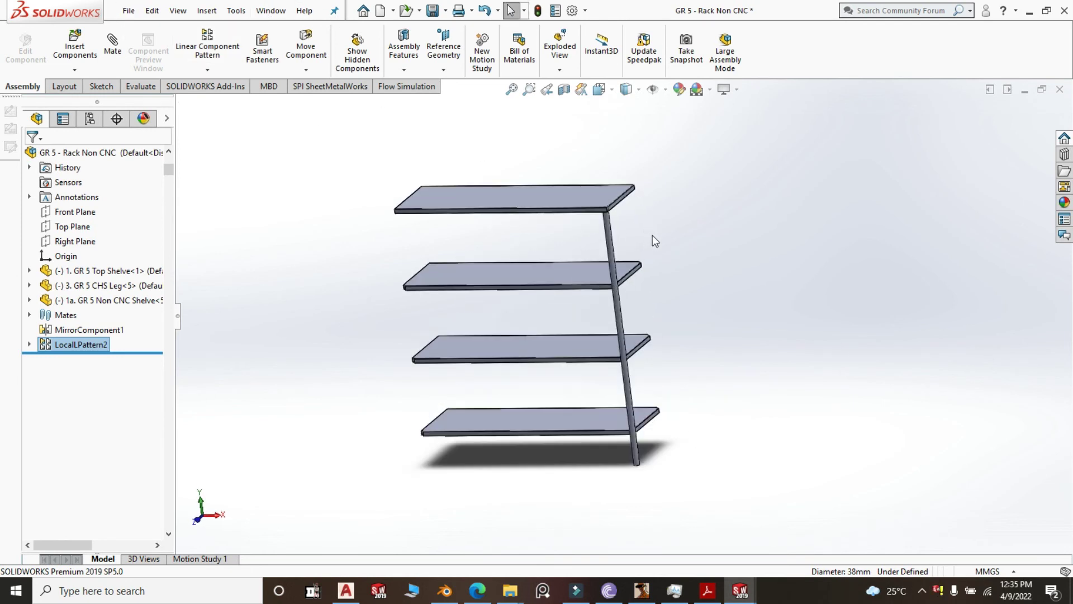
mouse_move(702, 285)
middle_mouse_down()
mouse_move(691, 248)
mouse_move(695, 282)
middle_mouse_up()
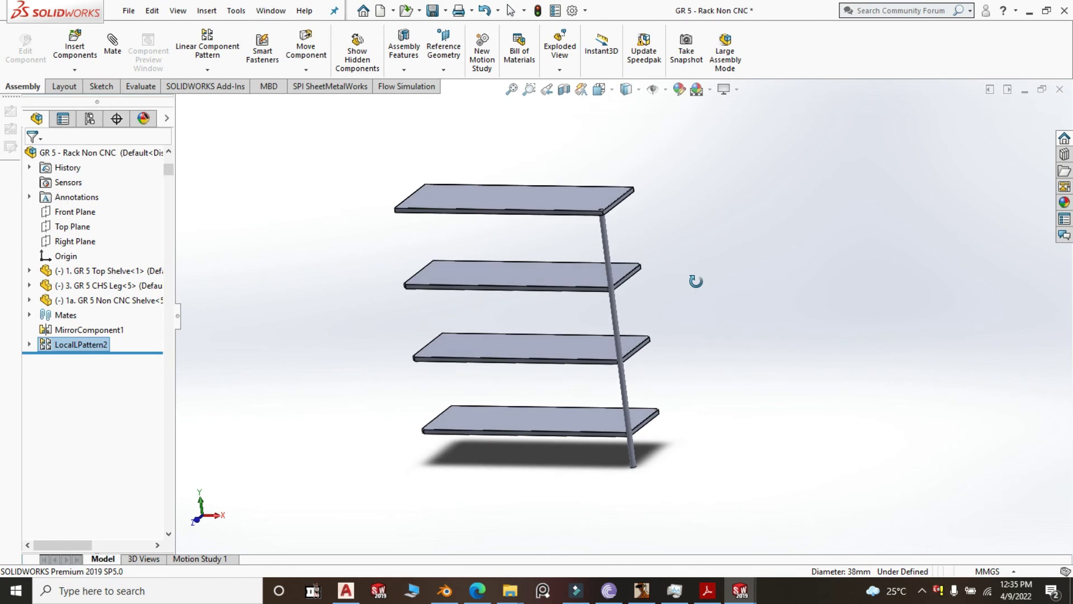
left_click(132, 15)
left_click(308, 114)
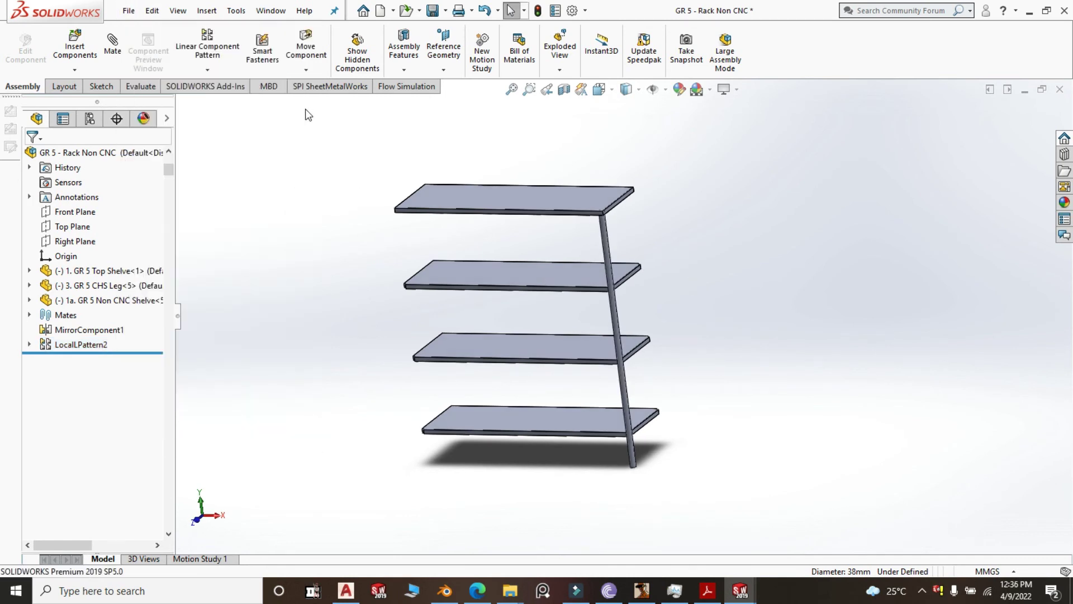
Insert the Grommet Assembly from the Trough folder of Solid Works Tutorial and place it just below the CHS leg's lower end.
left_click(98, 53)
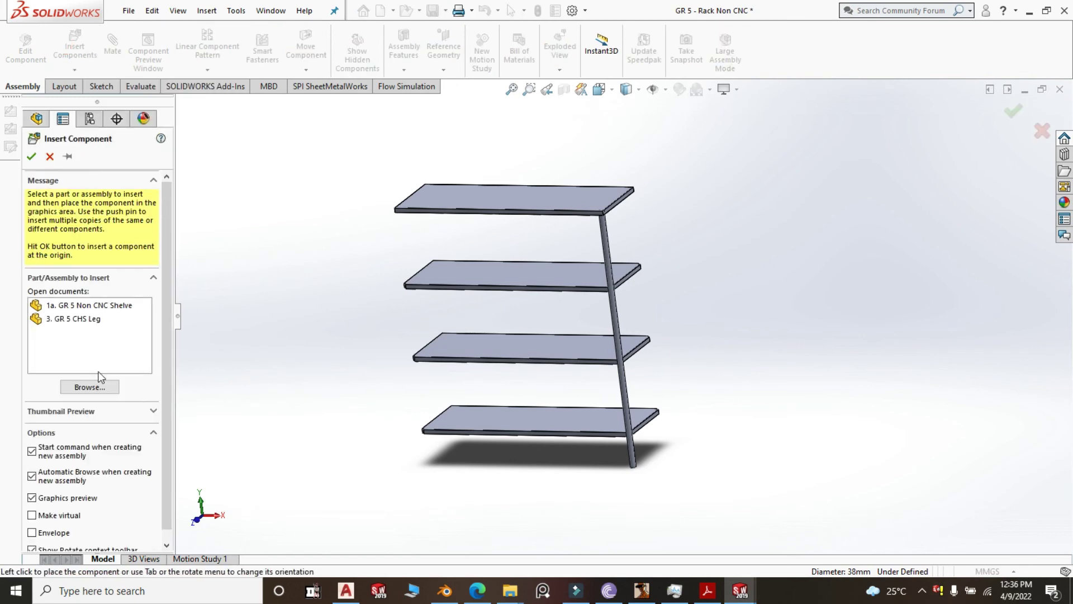
left_click(90, 387)
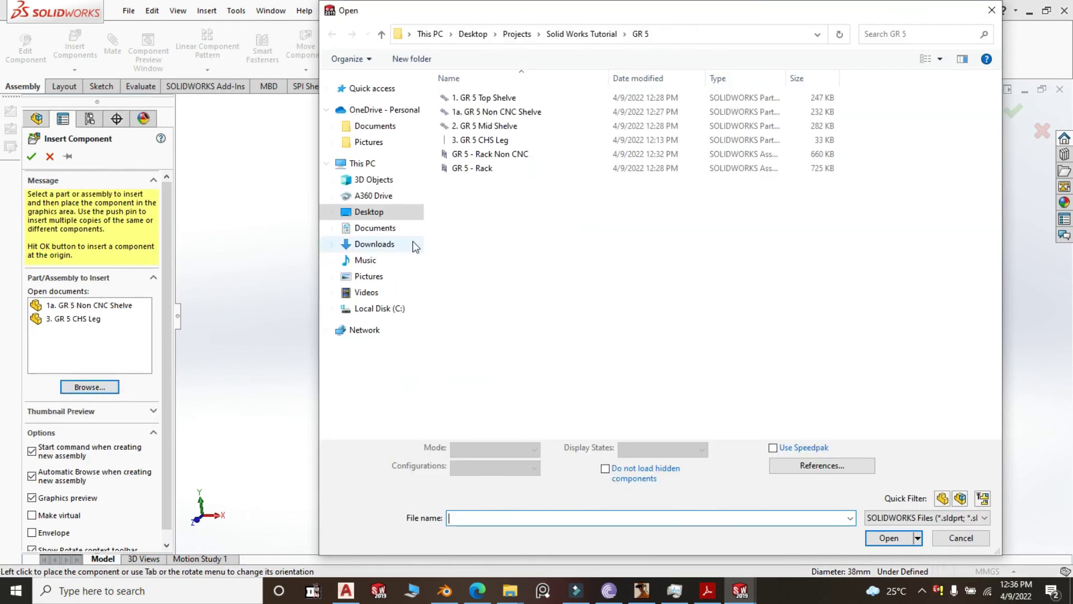
left_click(517, 35)
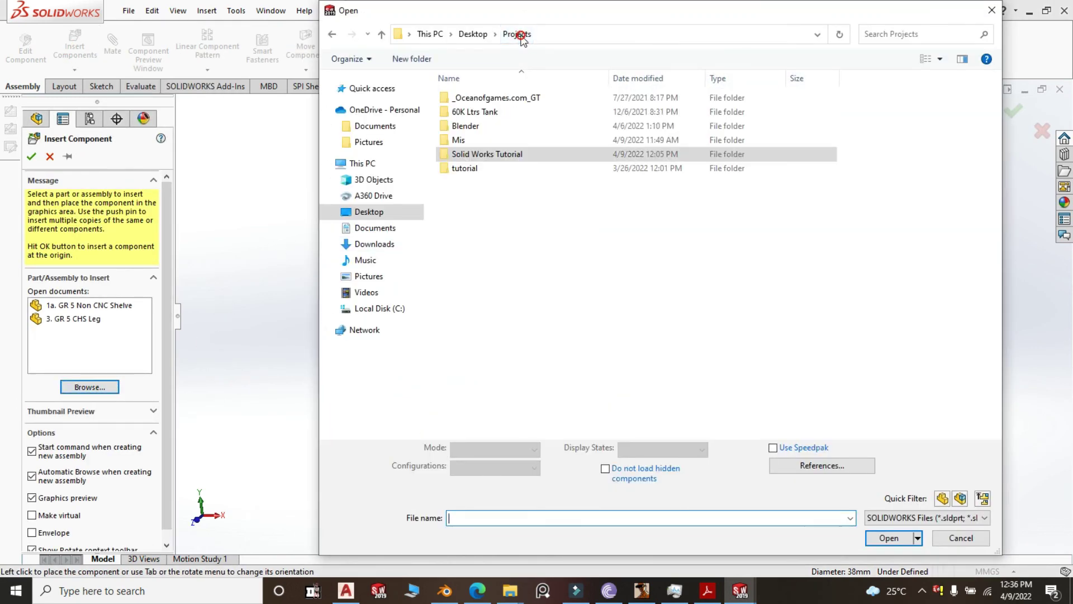
double_click(491, 150)
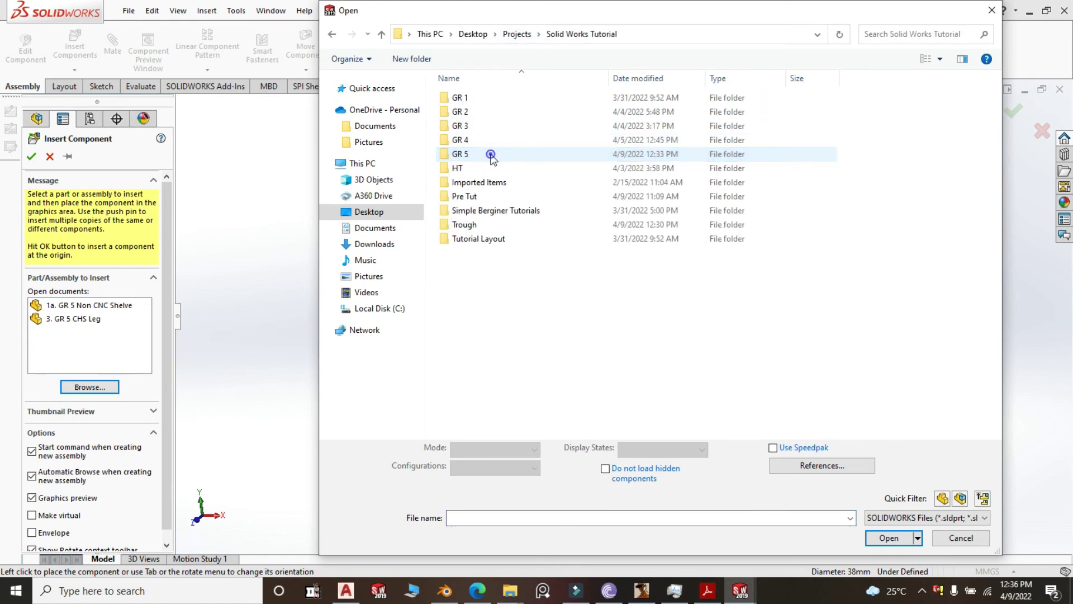
double_click(469, 225)
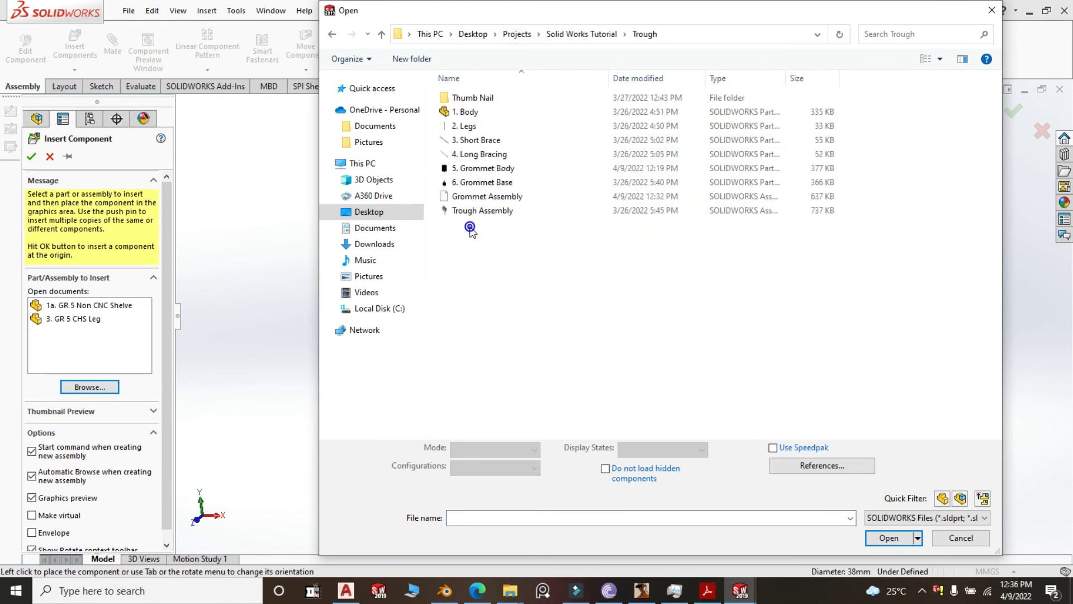
left_click(496, 199)
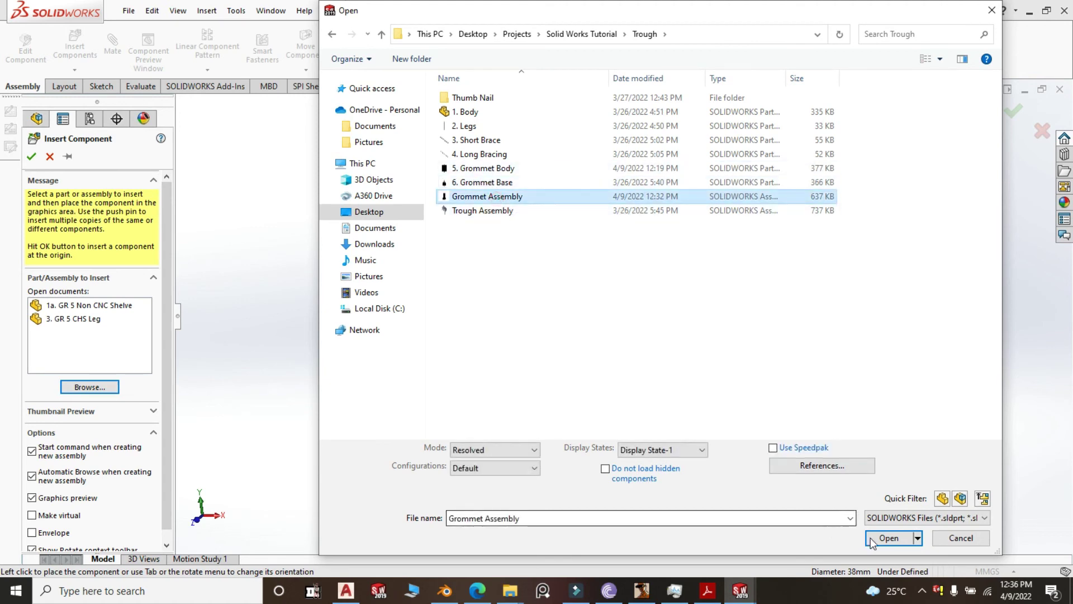
left_click(886, 538)
scroll(721, 503, "down", 2)
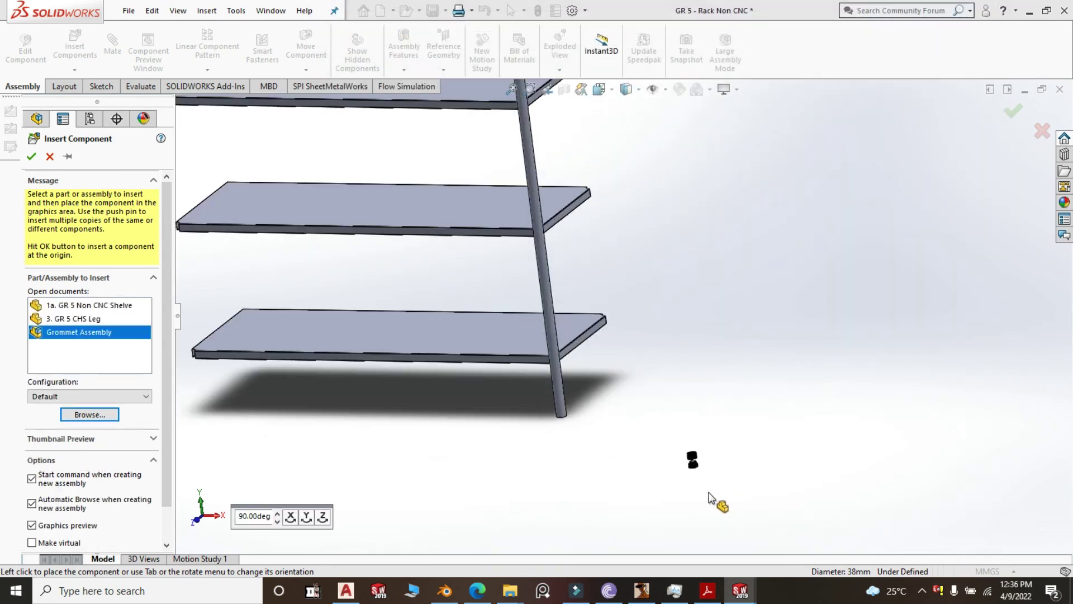
scroll(615, 470, "down", 2)
left_click(600, 455)
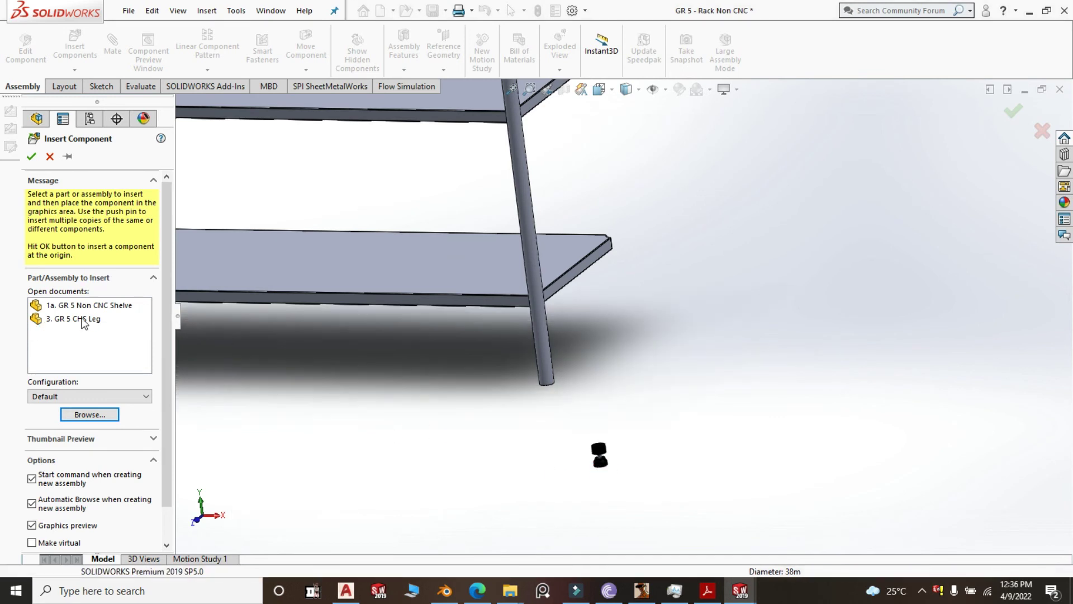
Add a concentric mate between the Grommet Body's outer cylindrical face and the CHS leg's outer face.
left_click(112, 50)
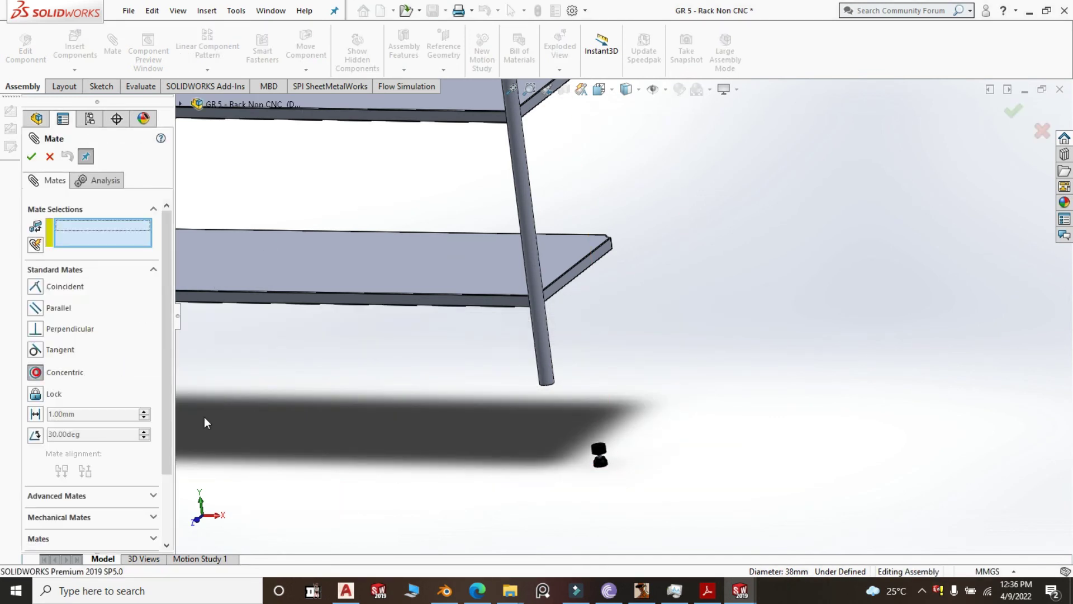
scroll(614, 474, "down", 3)
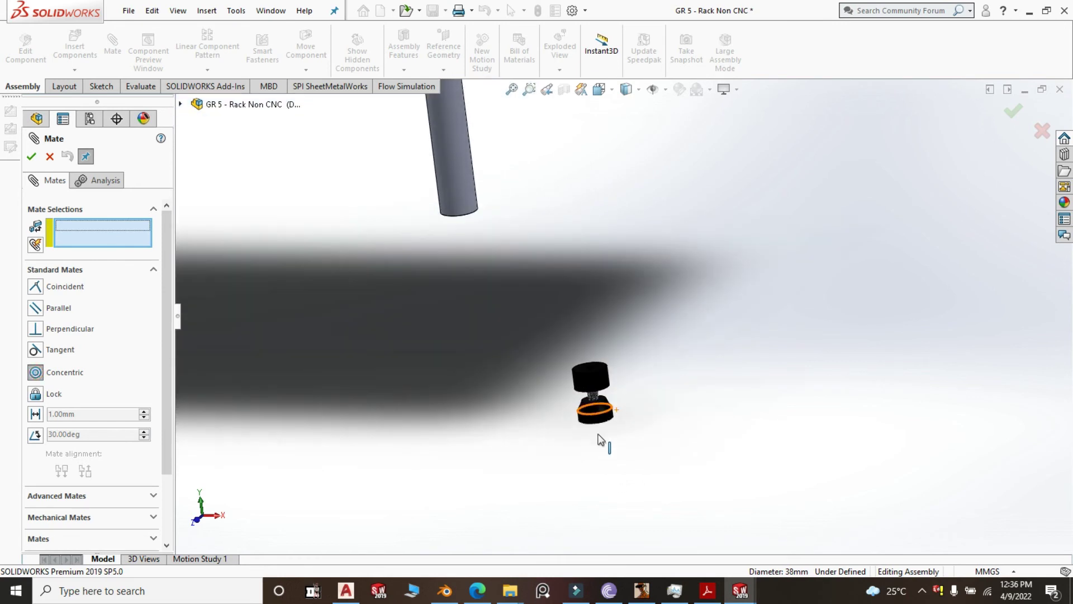
left_click(593, 378)
left_click(468, 190)
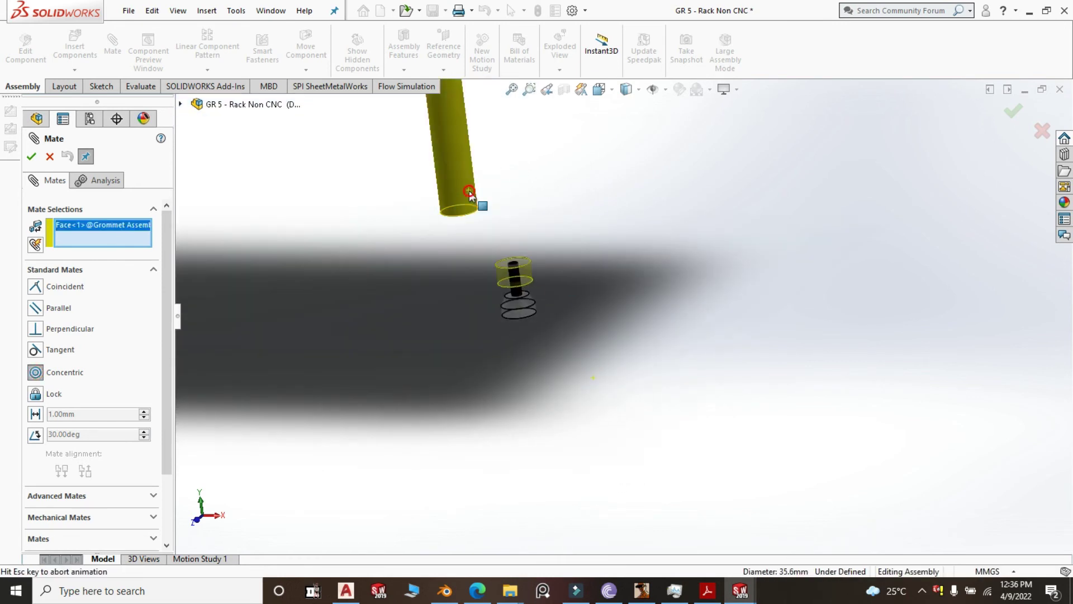
right_click(469, 190)
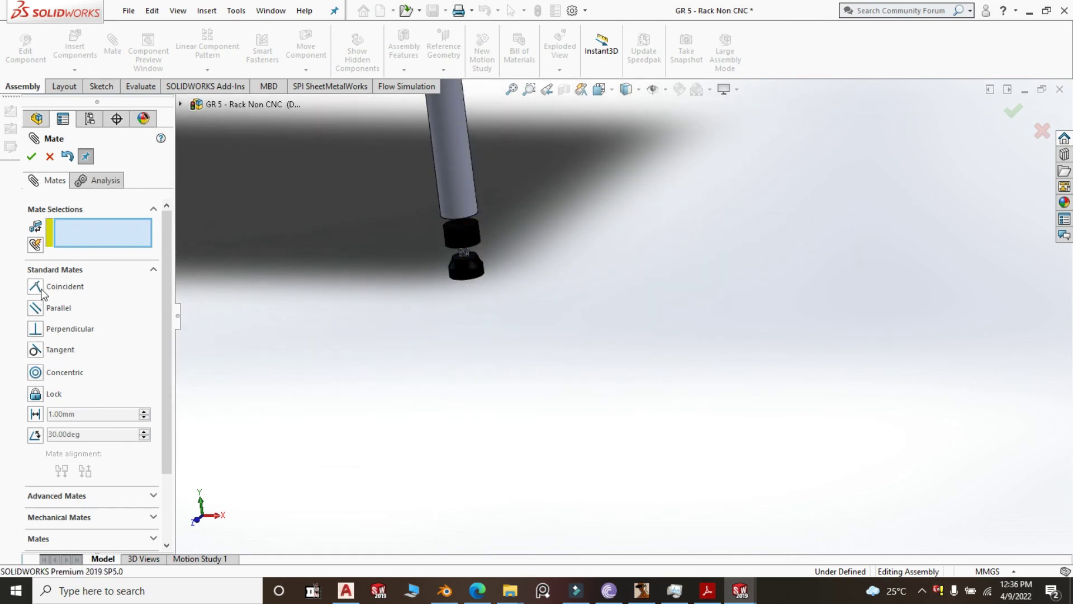
Add a coincident mate between the Grommet Body's underside face and the CHS leg's lower ring-shaped end face, and finish mating.
scroll(465, 234, "down", 5)
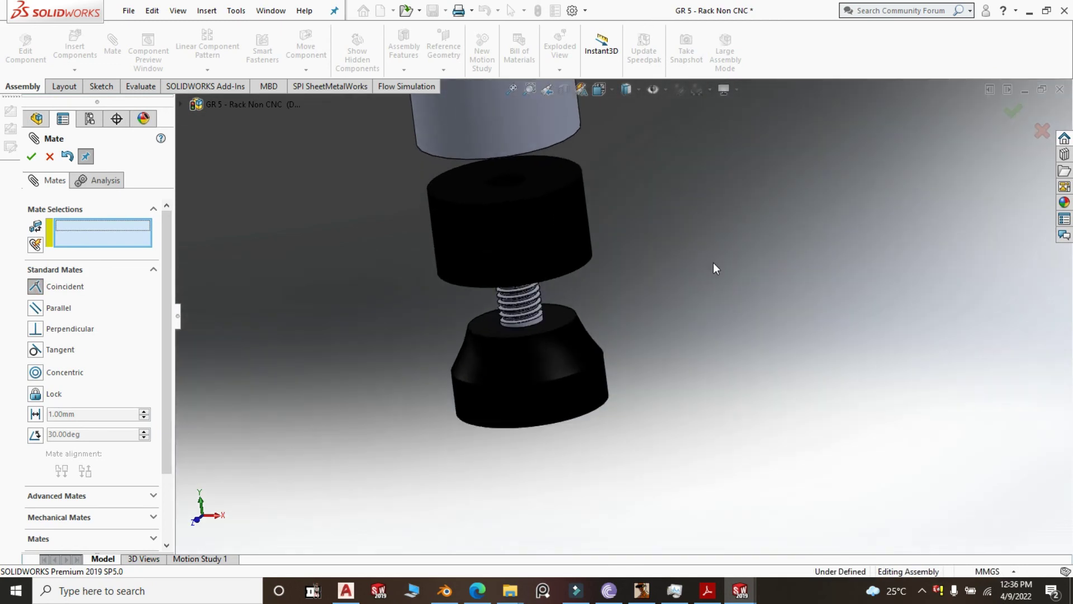
middle_click_drag(714, 263, 693, 233)
scroll(676, 325, "up", 6)
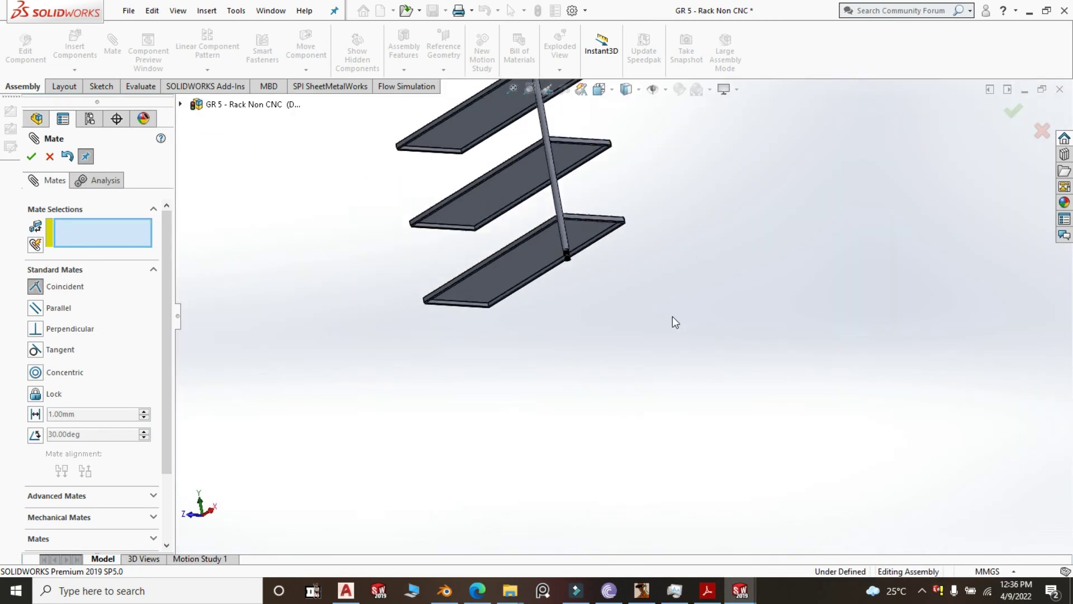
scroll(589, 249, "down", 4)
scroll(589, 249, "down", 8)
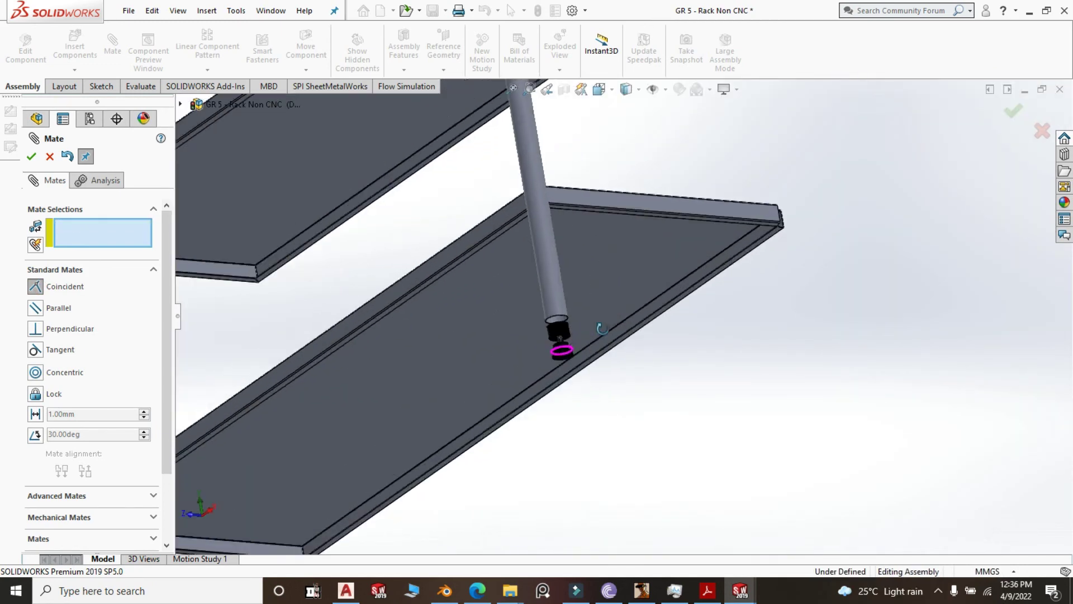
scroll(581, 335, "down", 3)
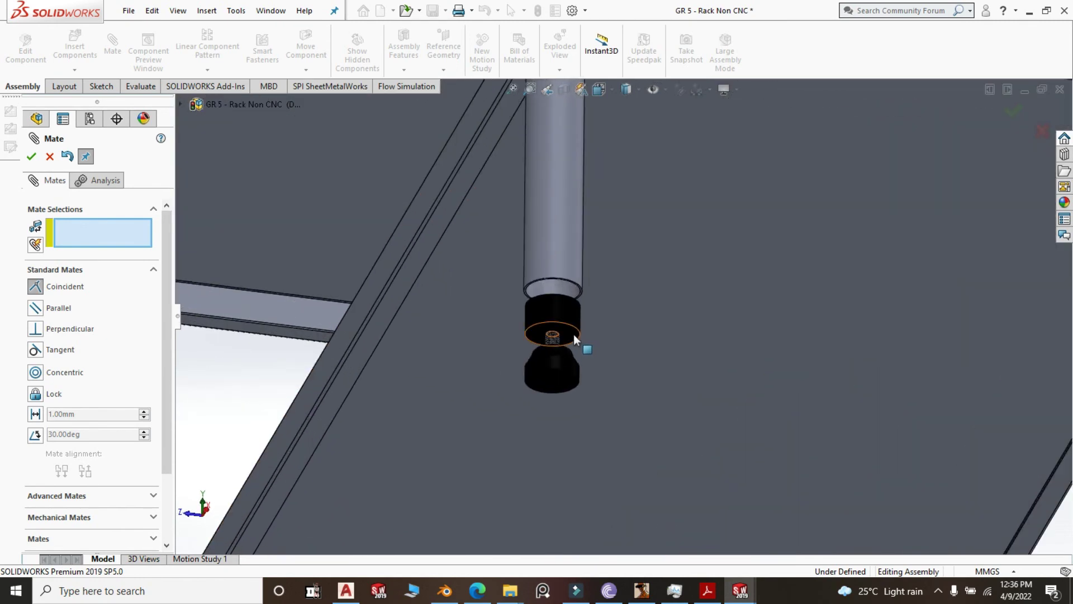
left_click(574, 334)
scroll(578, 313, "down", 3)
scroll(596, 260, "down", 3)
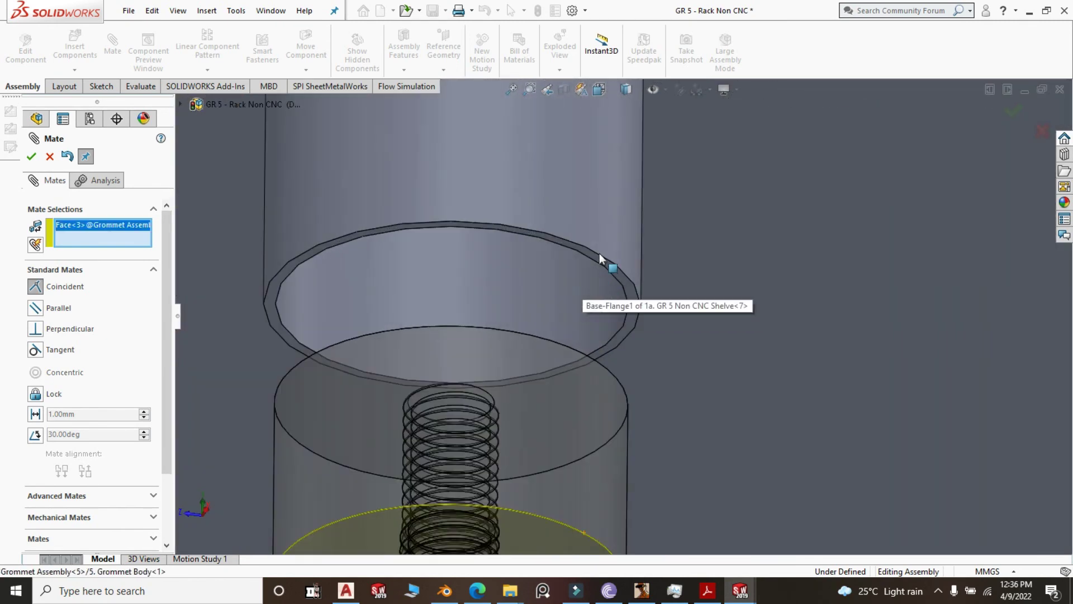
scroll(599, 257, "down", 5)
left_click(596, 271)
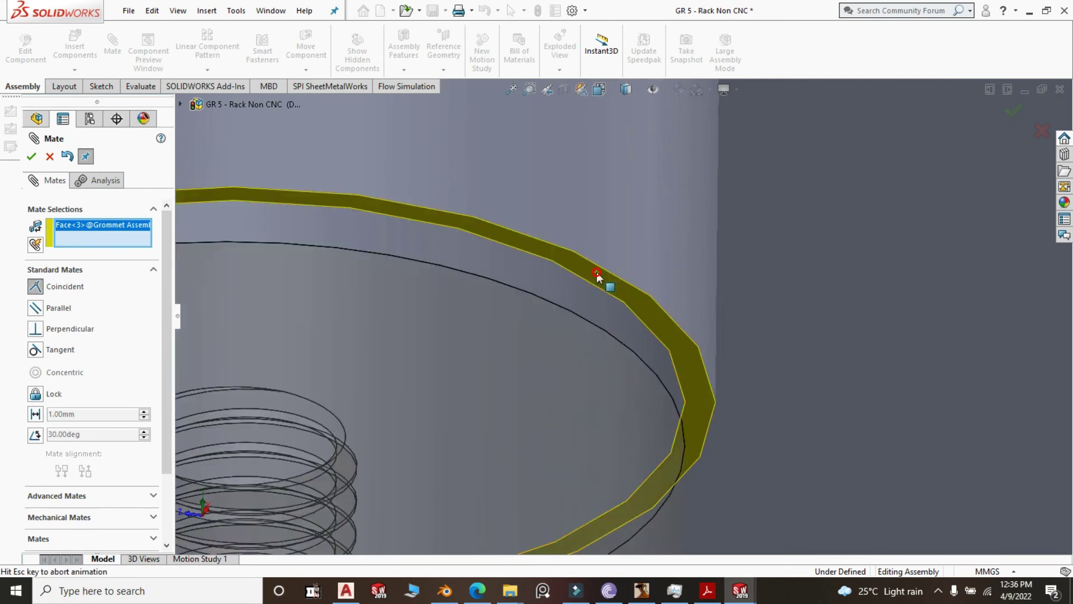
left_click(32, 157)
scroll(587, 302, "up", 10)
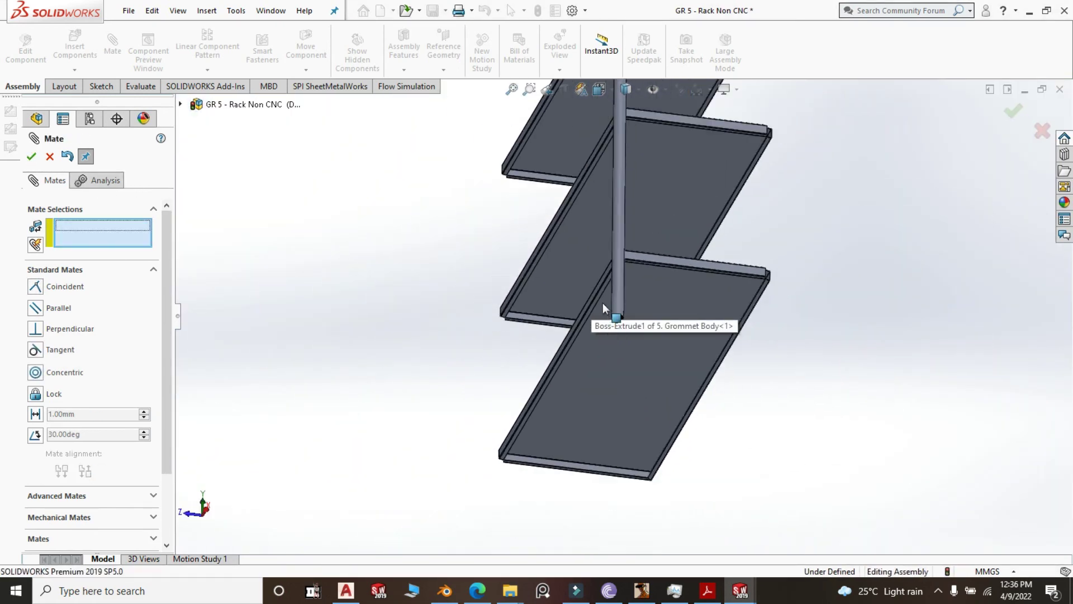
middle_click_drag(762, 250, 814, 425)
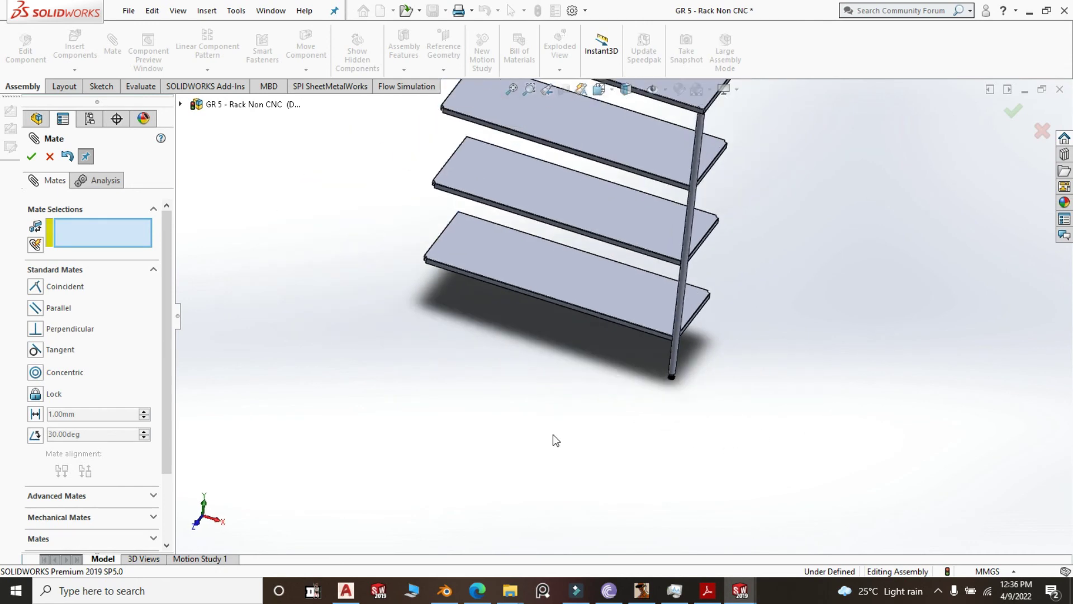
left_click(32, 157)
Mirror the CHS leg and the Grommet Assembly about the Top Shelve's Front Plane.
scroll(716, 253, "up", 5)
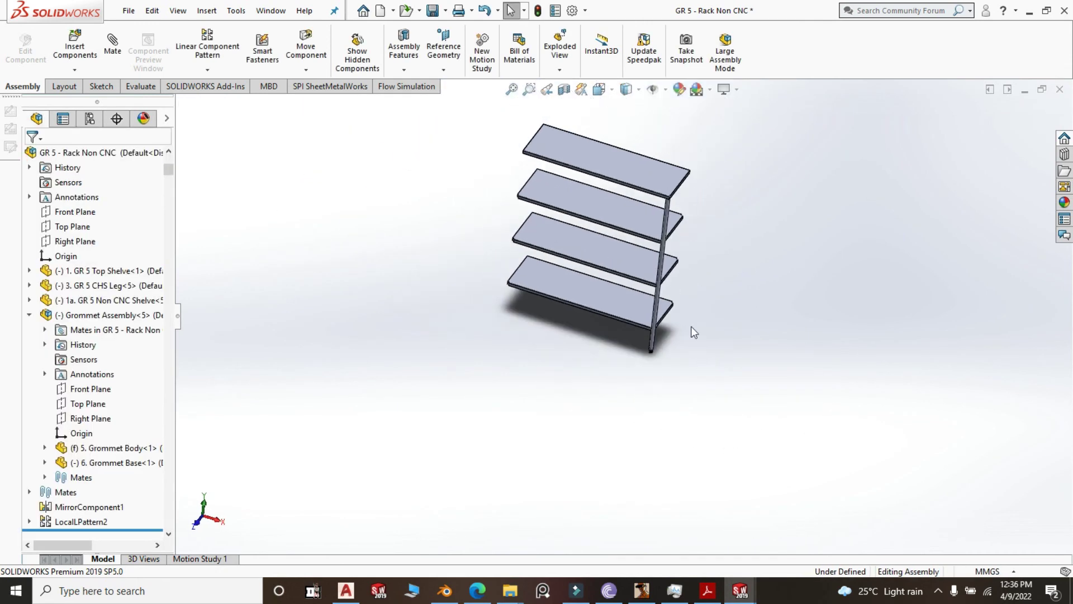
scroll(717, 254, "down", 6)
scroll(725, 315, "down", 2)
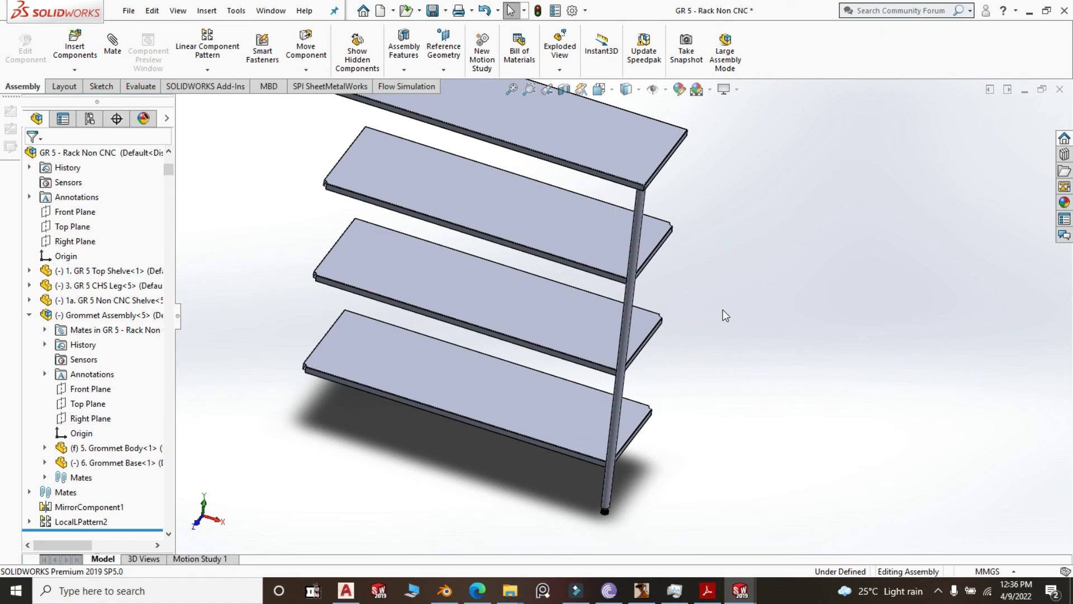
middle_click_drag(721, 312, 714, 295)
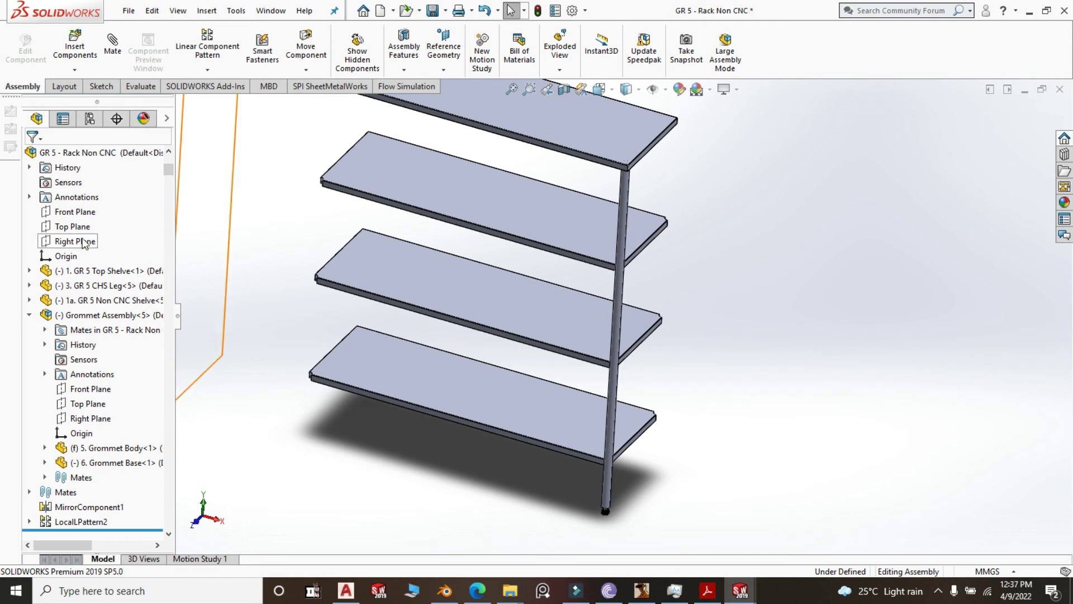
left_click(29, 271)
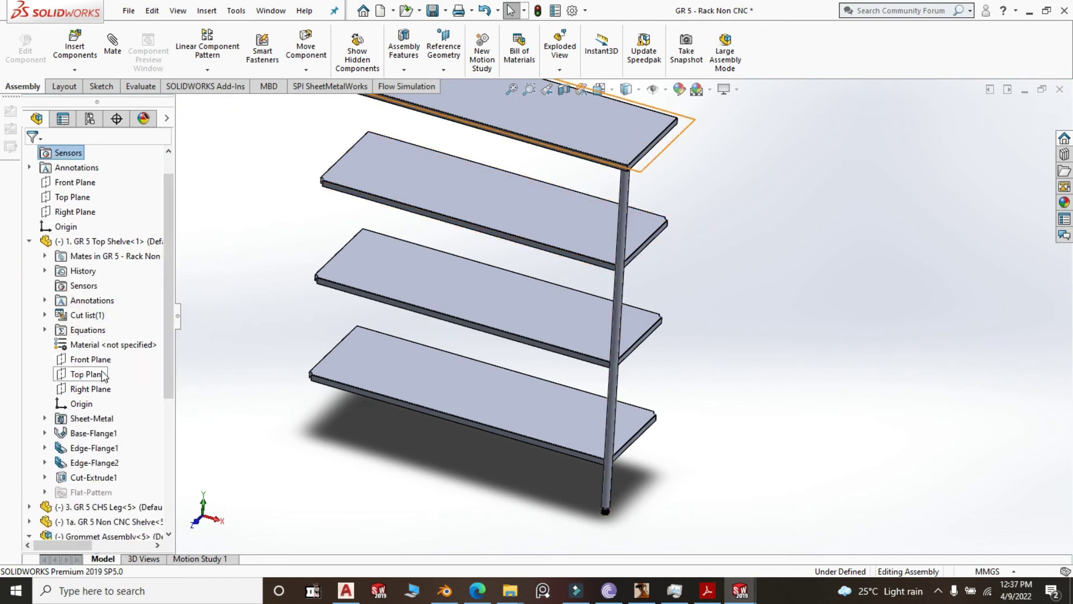
left_click(104, 364)
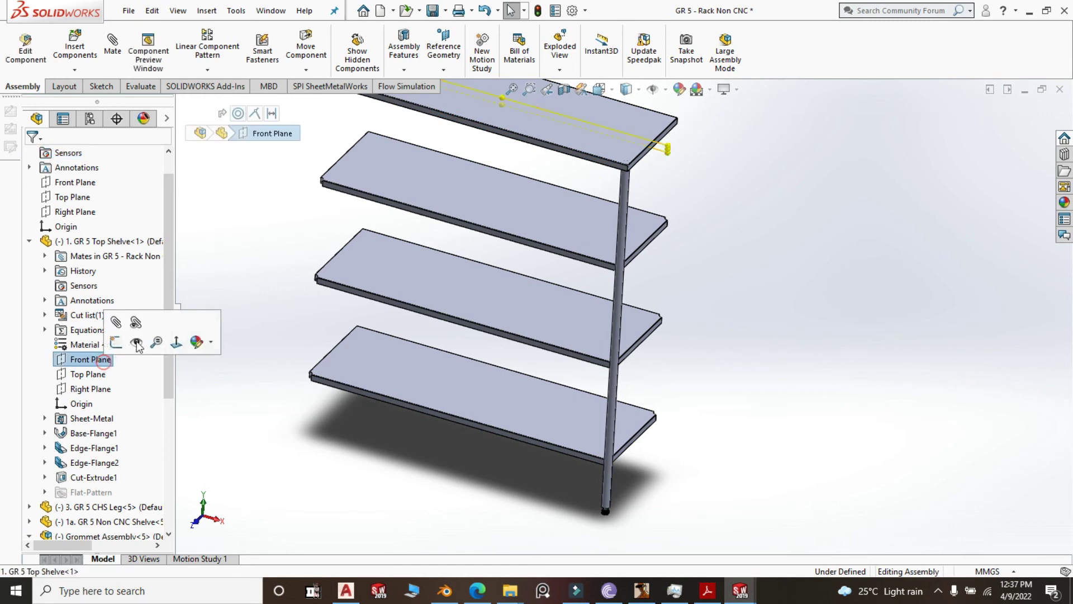
left_click(207, 69)
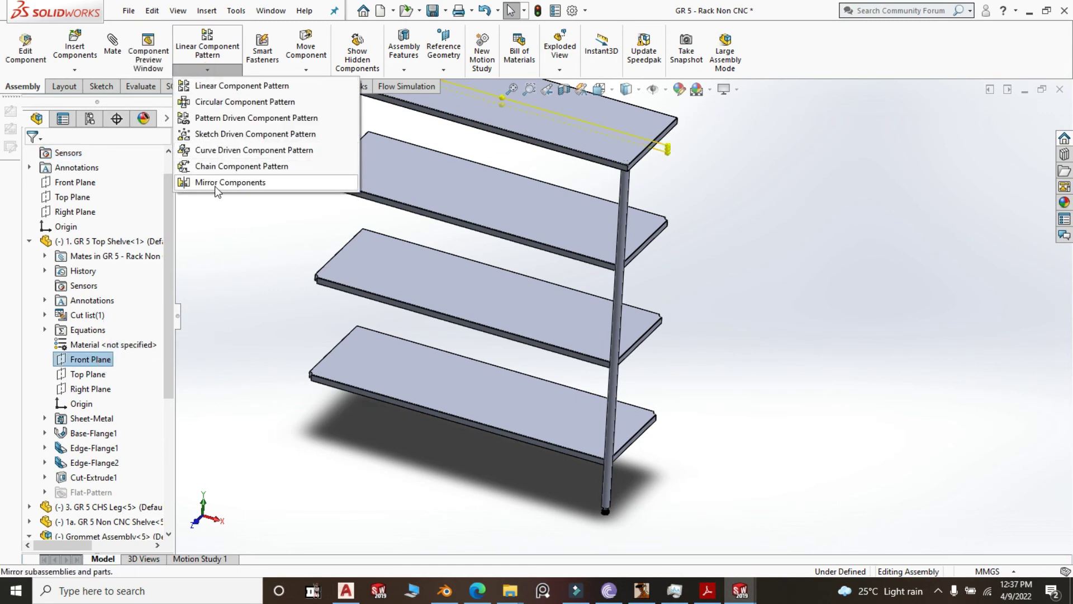
left_click(222, 182)
left_click(617, 292)
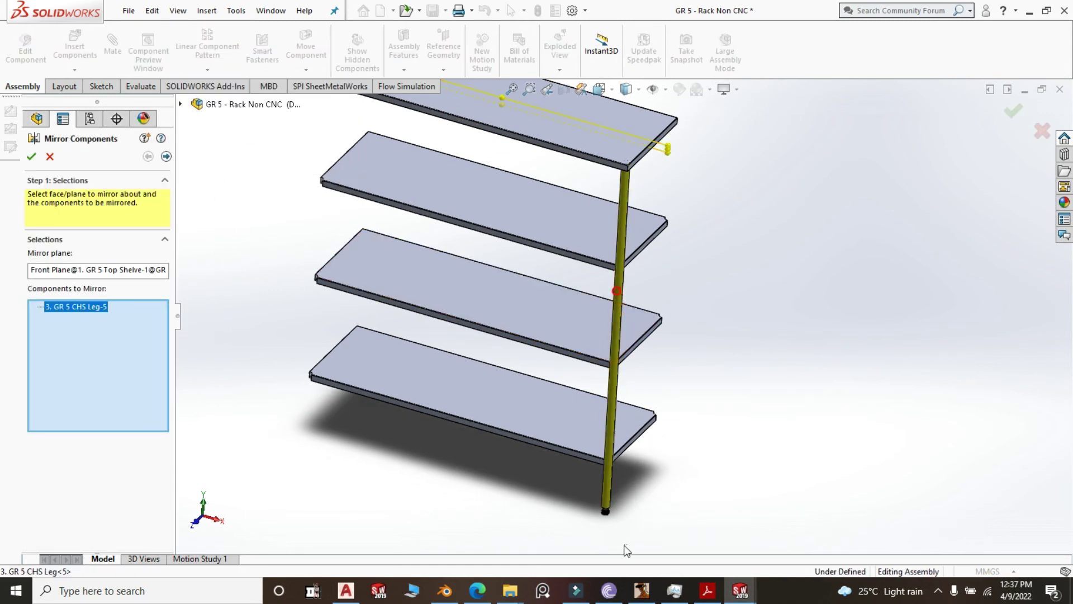
left_click(608, 516)
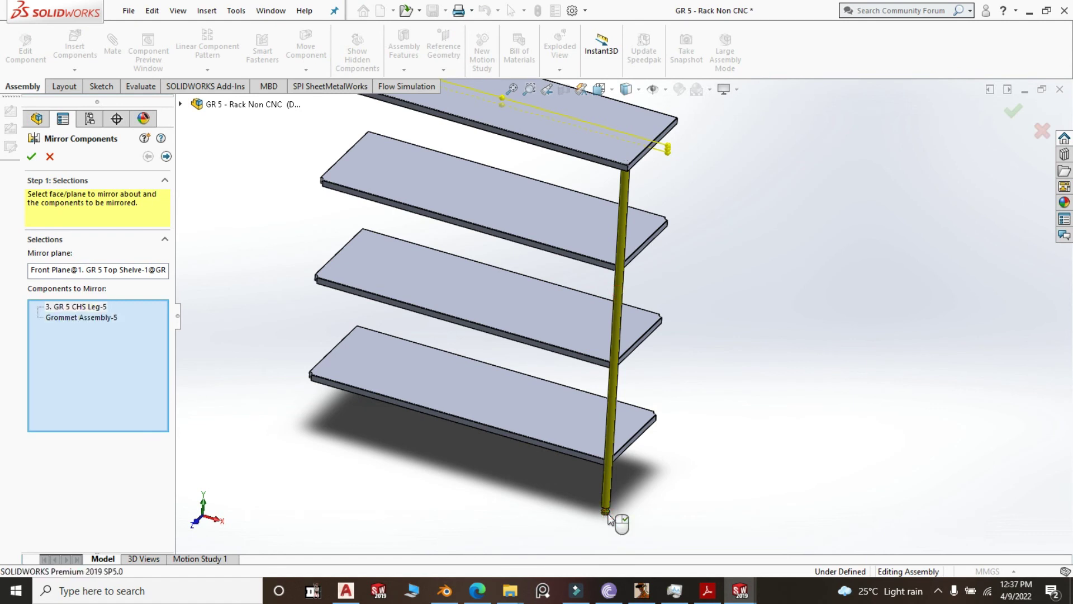
key("Return")
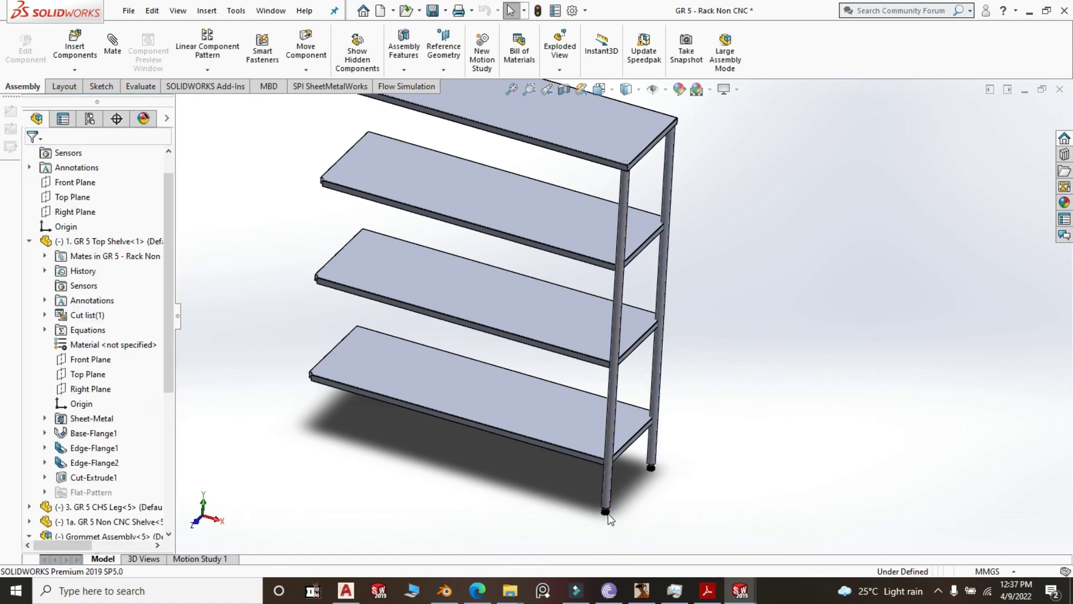
Mirror both CHS legs and both Grommet Assemblies about the Top Shelve's Right Plane to the rack's opposite end.
left_click(96, 389)
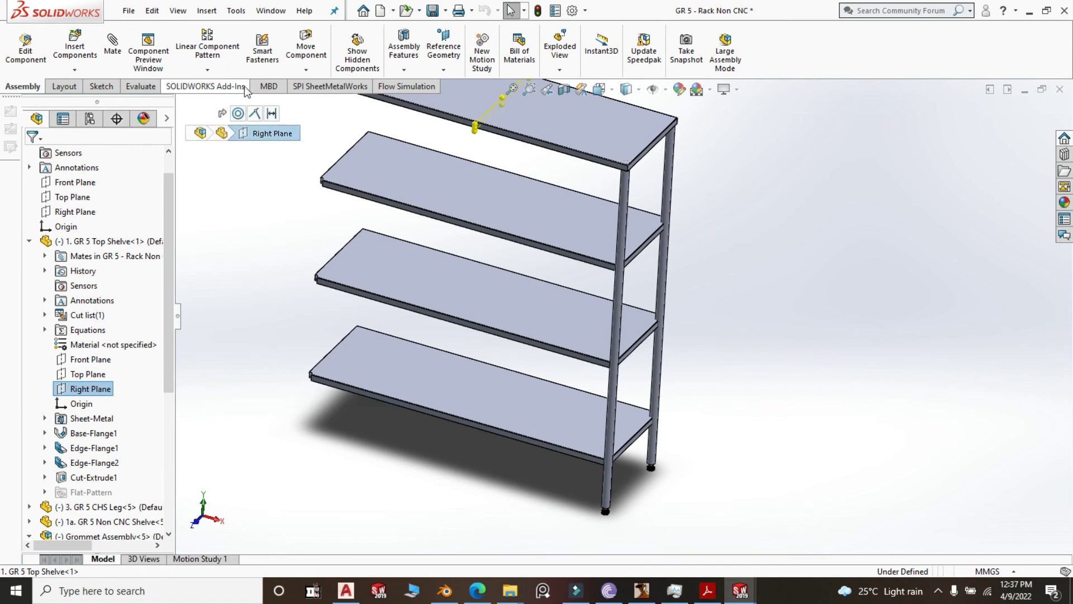
left_click(215, 73)
left_click(227, 182)
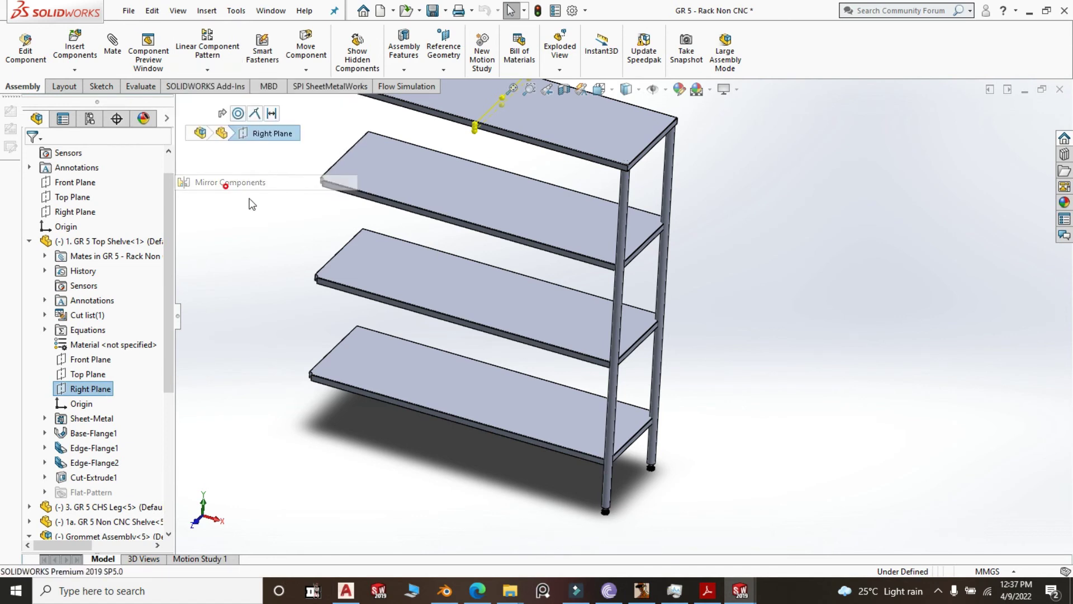
left_click(606, 491)
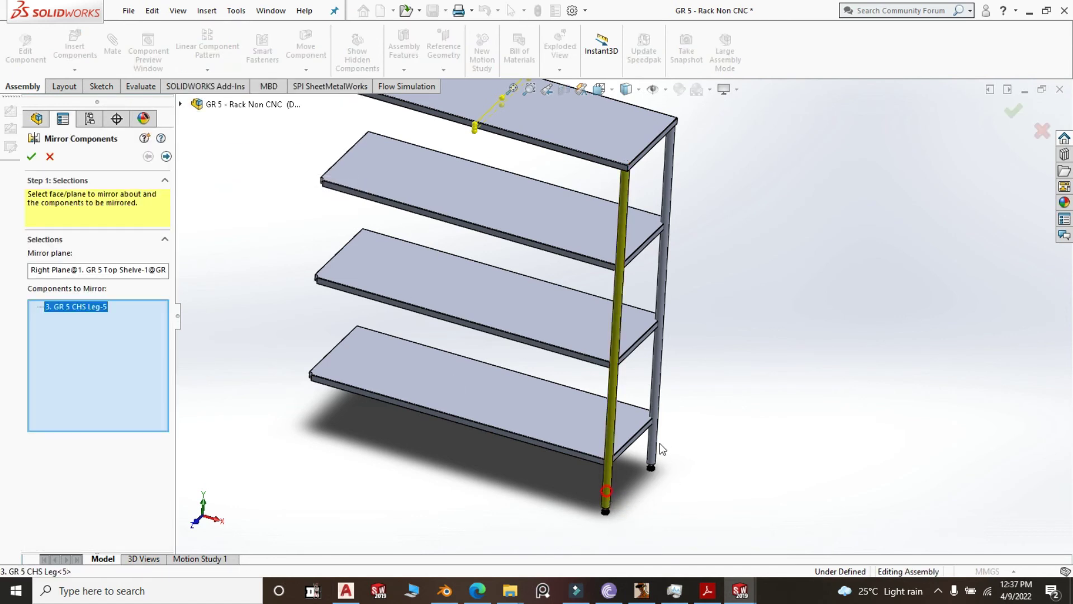
left_click(652, 473)
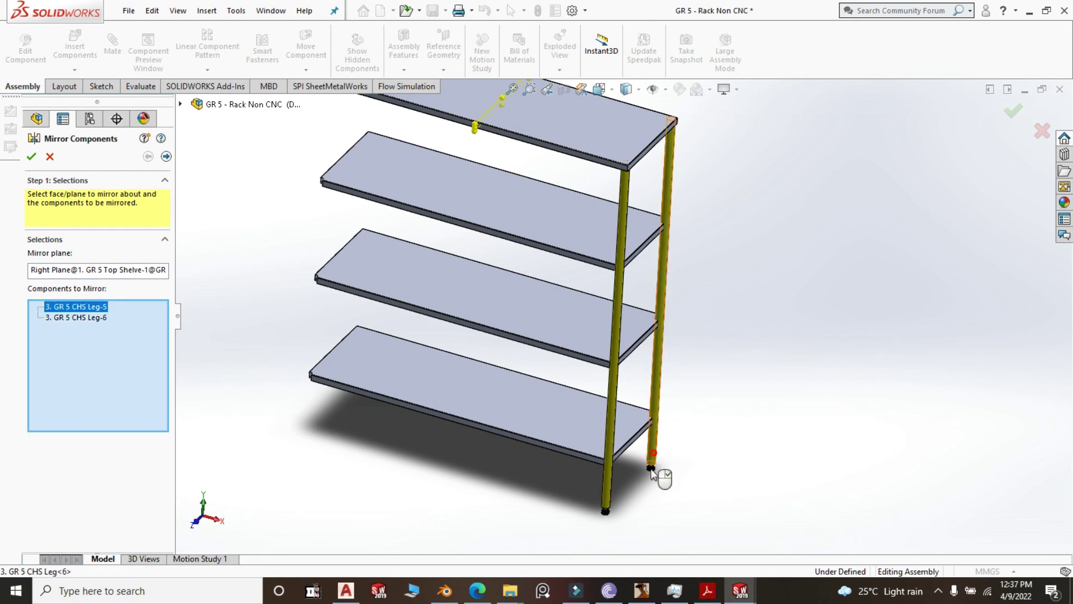
left_click(651, 470)
left_click(606, 513)
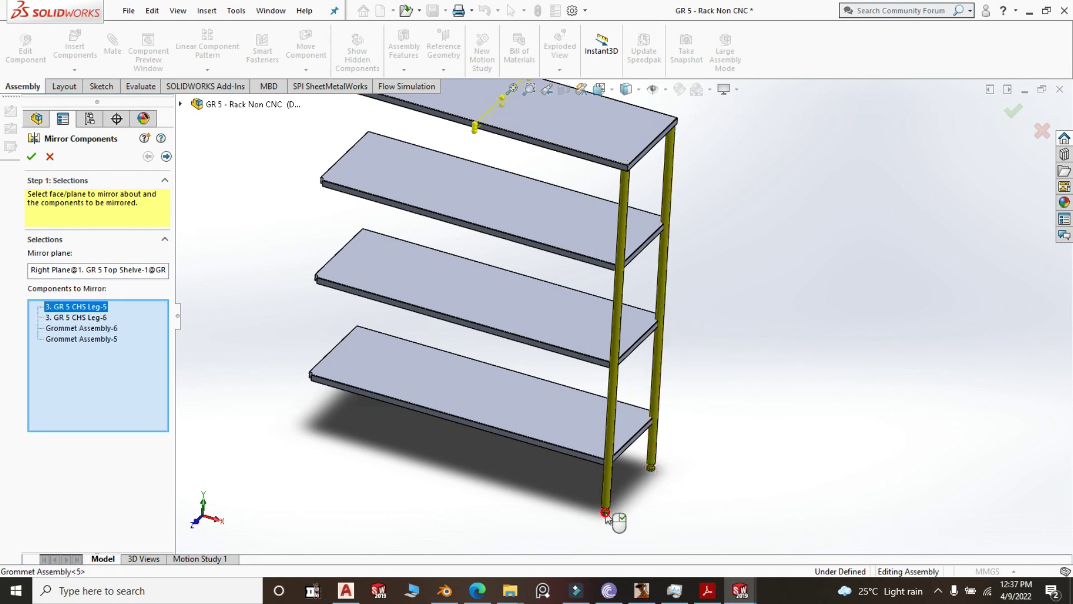
key("Return")
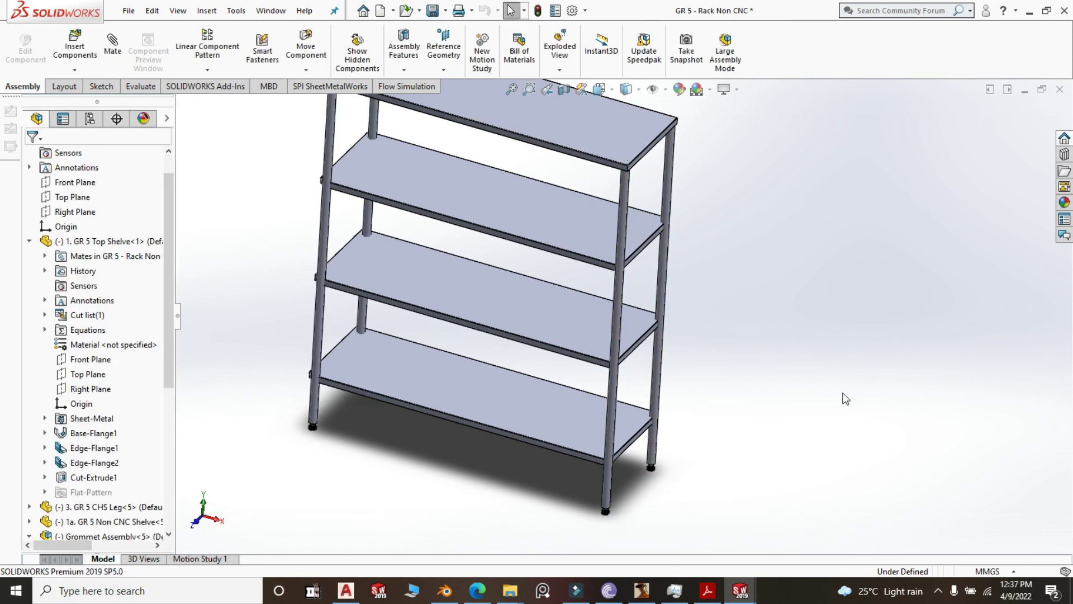
key("f")
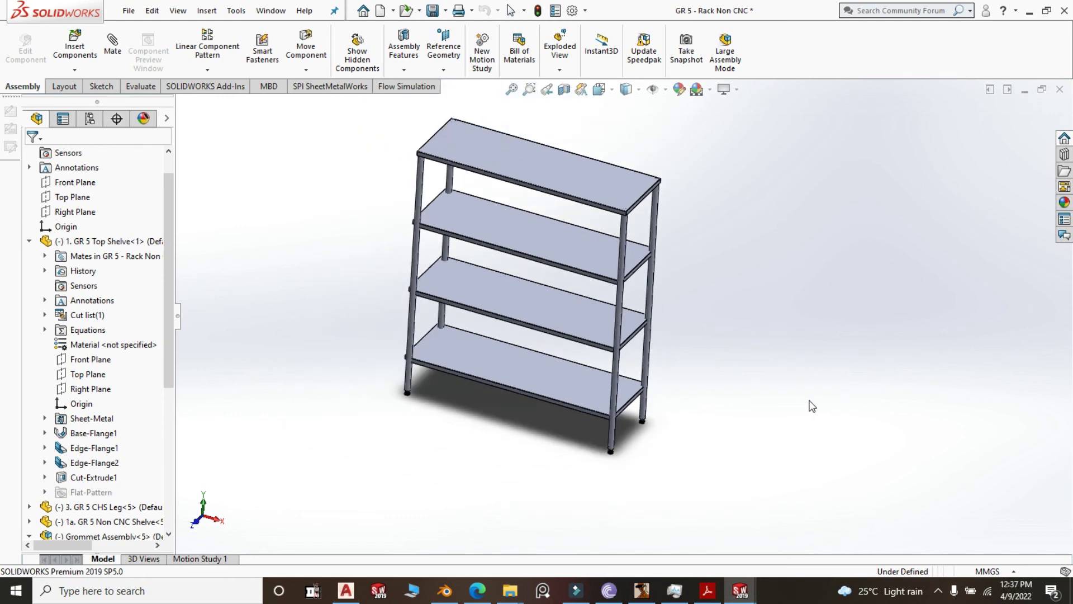
mouse_move(813, 407)
middle_mouse_down()
mouse_move(821, 391)
mouse_move(853, 386)
mouse_move(763, 357)
mouse_move(755, 292)
mouse_move(730, 295)
mouse_move(743, 303)
middle_mouse_up()
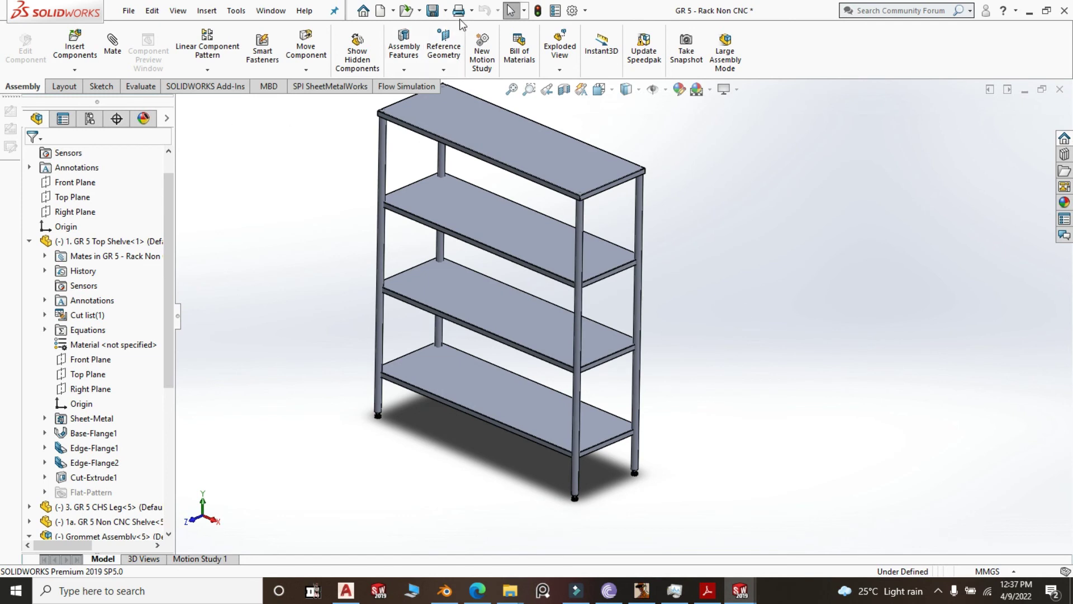
scroll(599, 360, "up", 1)
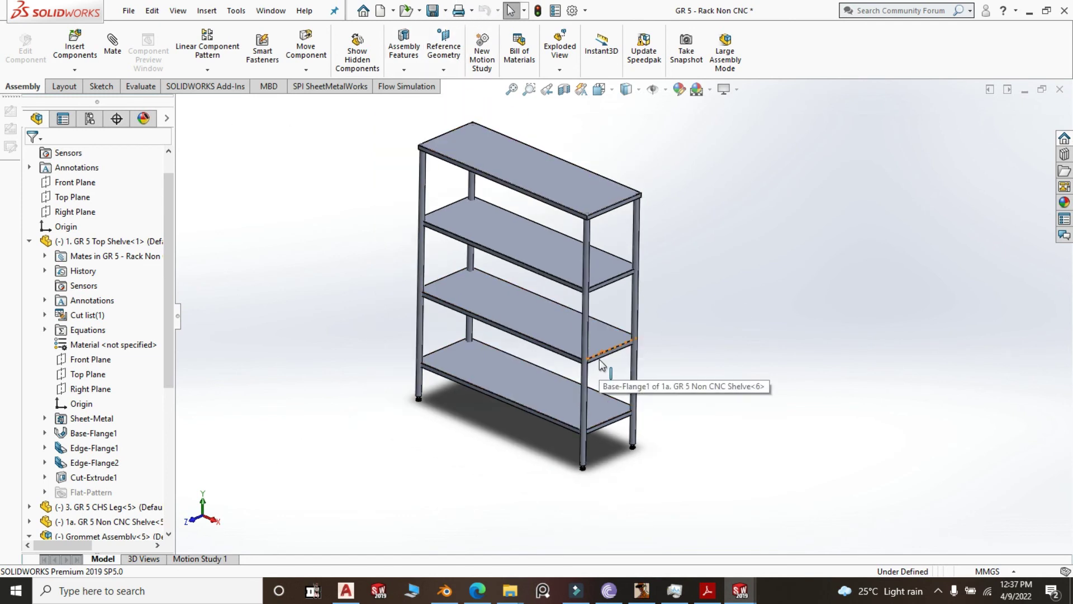
Delete the last mirror feature holding the opposite-end legs and grommets, and undo the deletion.
left_click(423, 345)
left_click(281, 368)
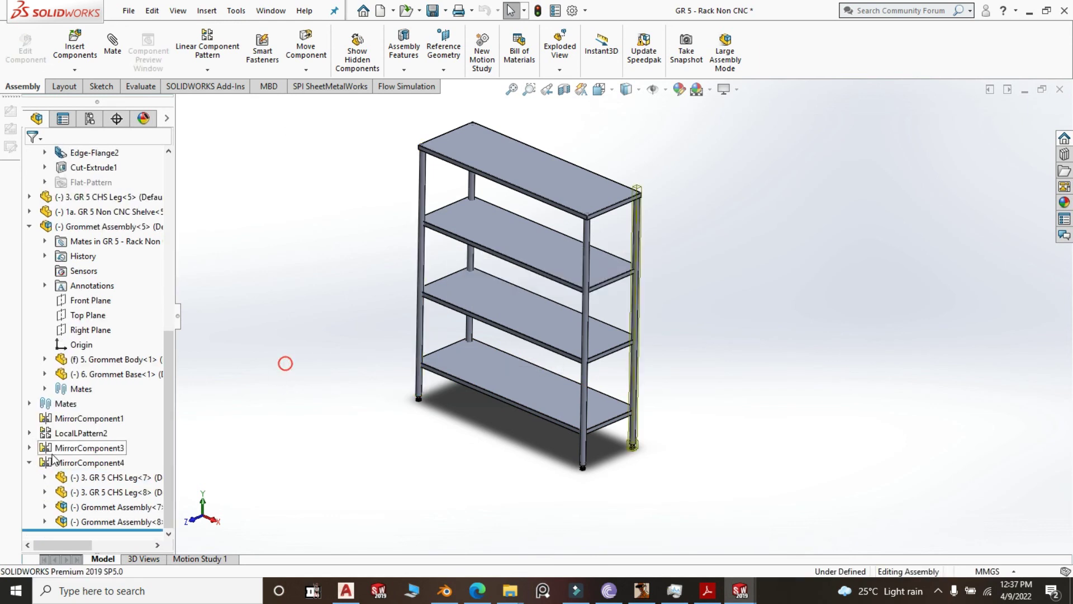
left_click(30, 463)
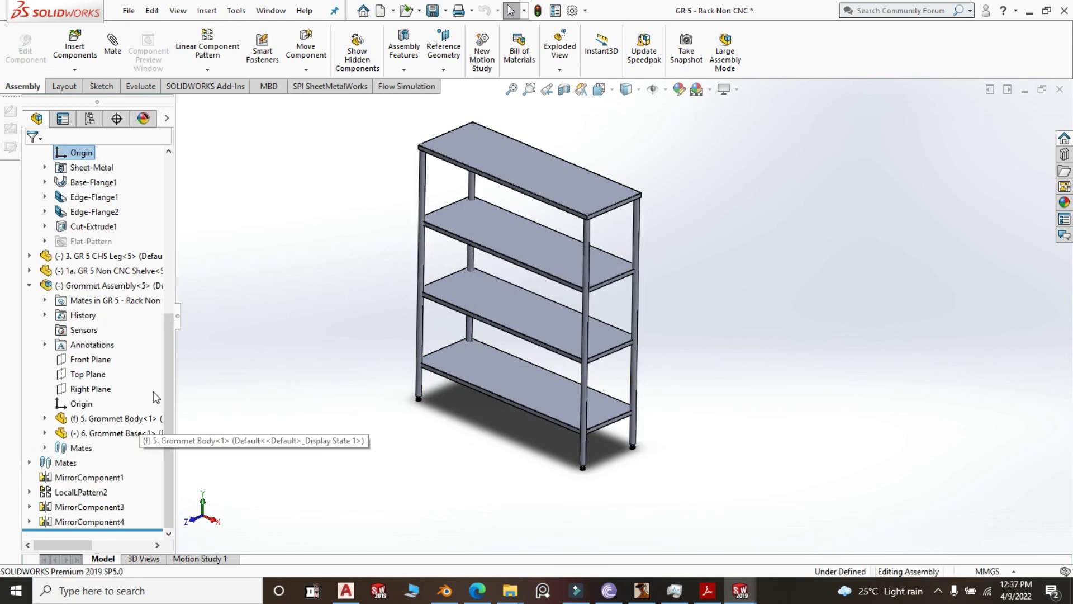
left_click(113, 523)
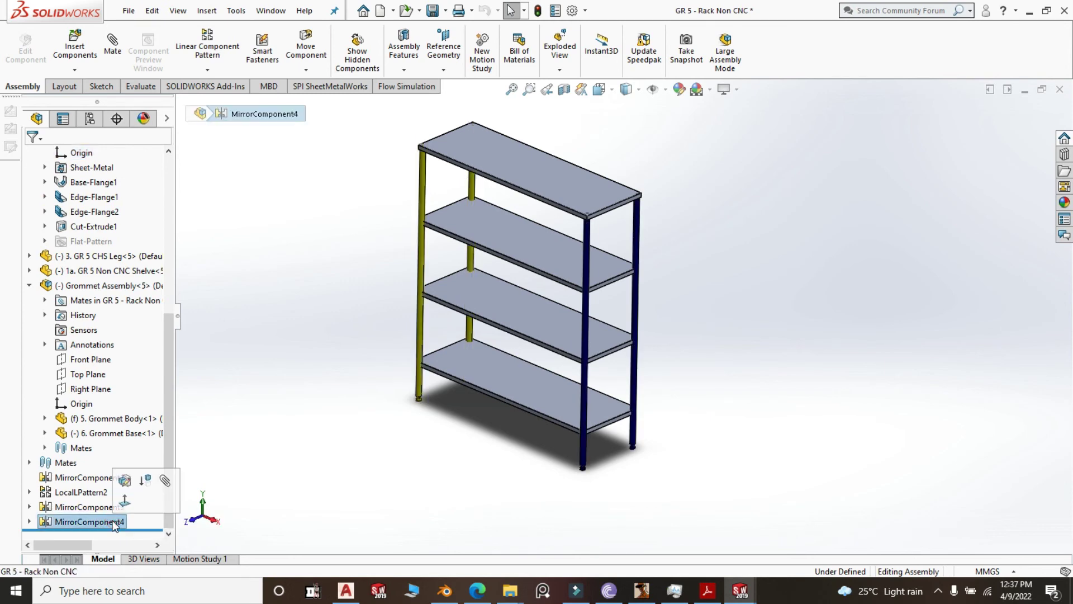
right_click(114, 526)
left_click(159, 446)
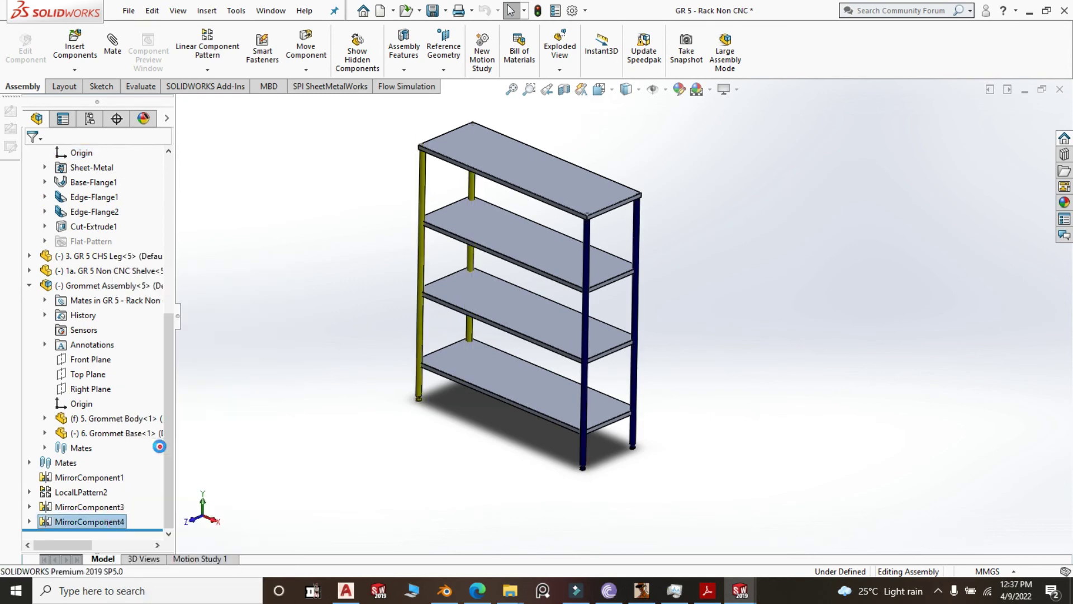
left_click(627, 229)
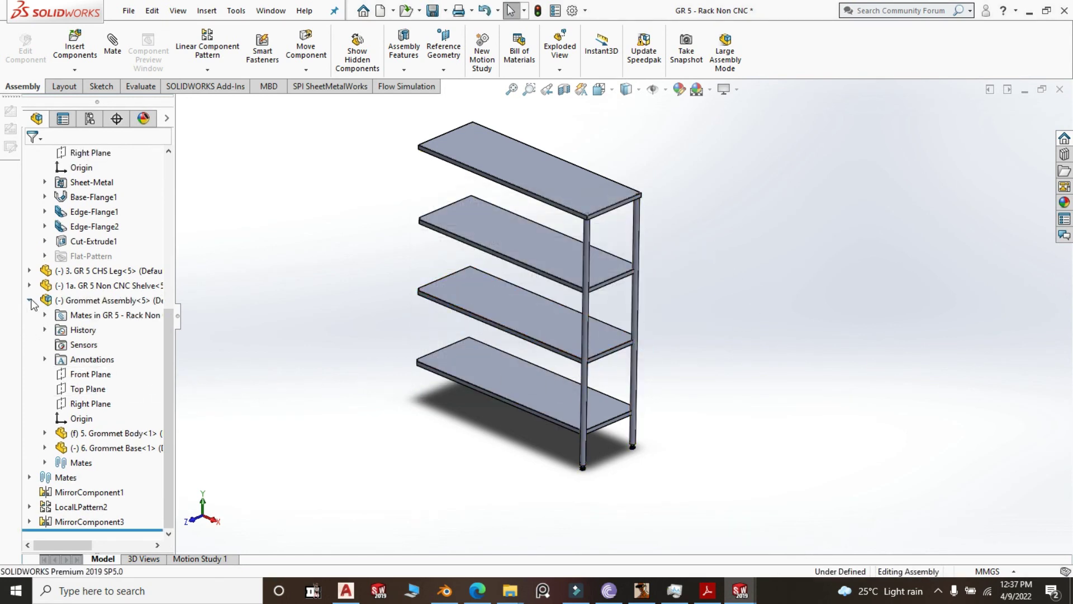
left_click(30, 302)
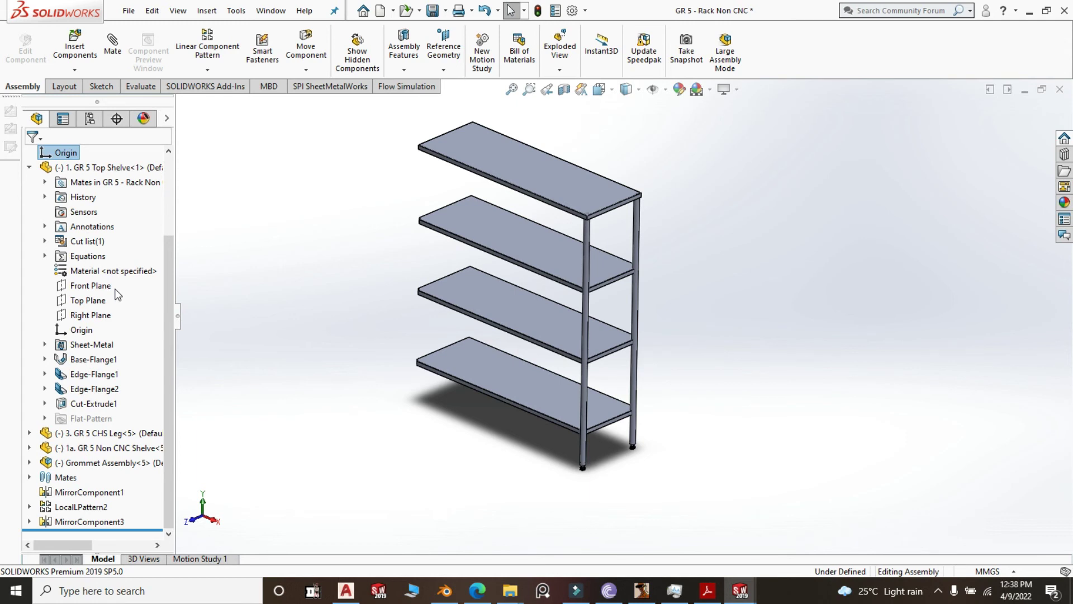
left_click(492, 14)
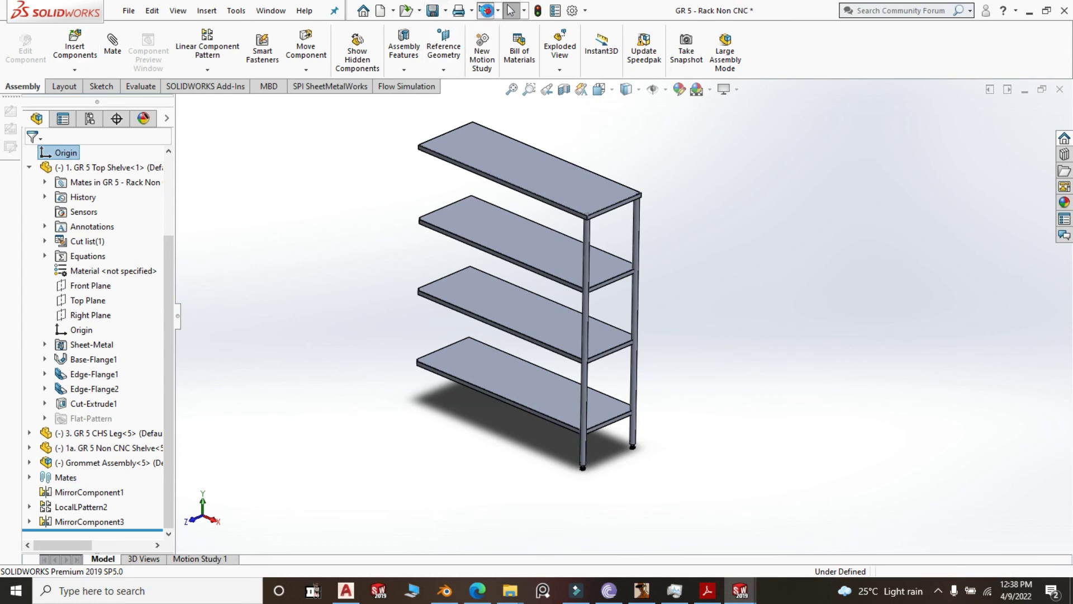
Examine how the ends of the Non CNC Shelves line up with the CHS legs and the Top Shelve.
scroll(417, 161, "down", 3)
scroll(457, 190, "down", 3)
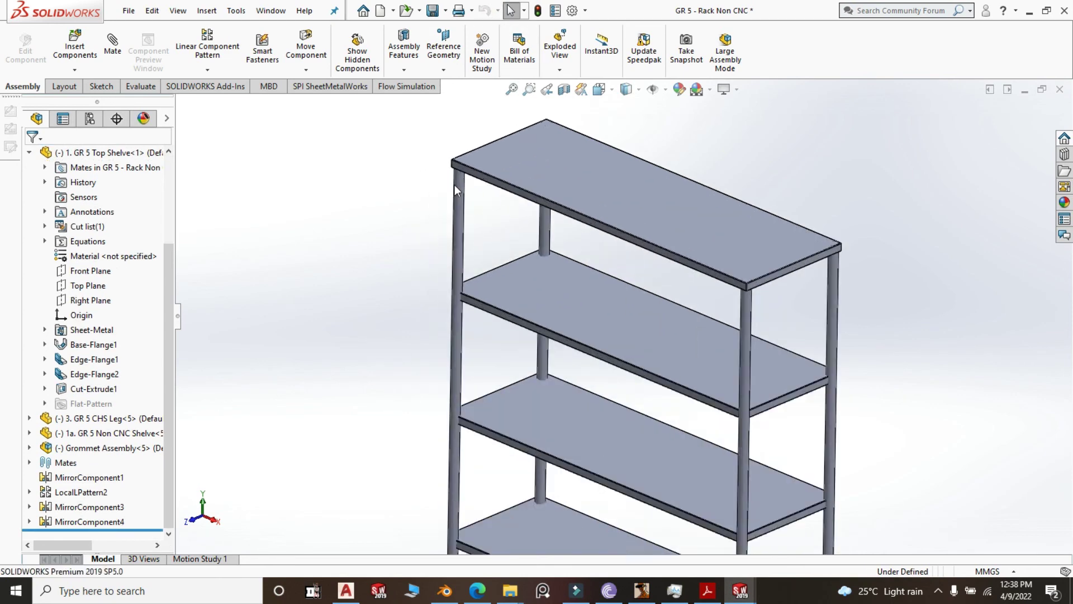
middle_click_drag(496, 221, 589, 349)
scroll(592, 365, "down", 2)
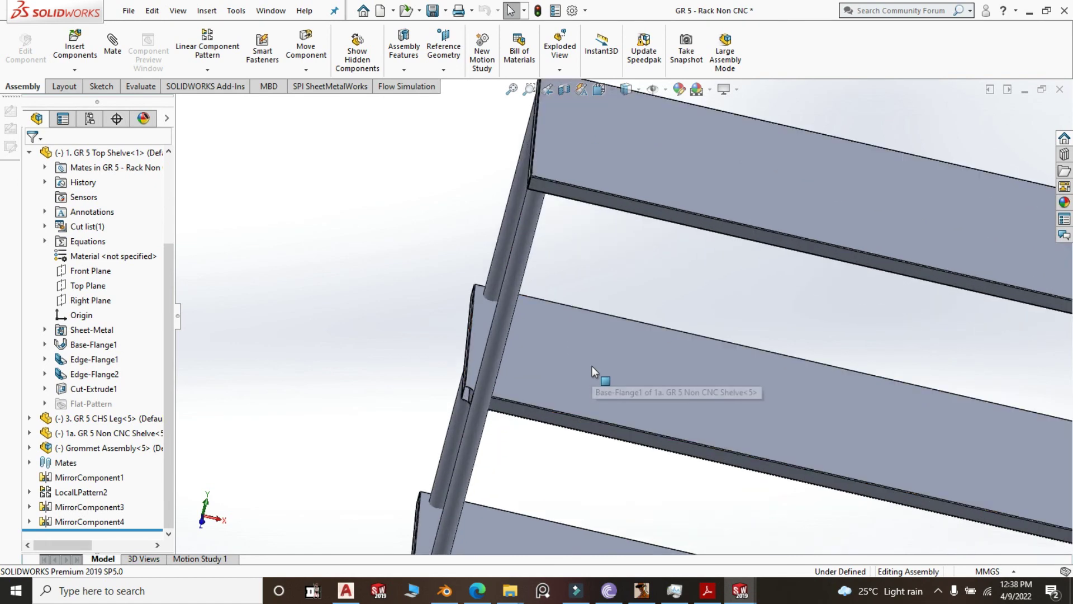
scroll(592, 365, "down", 2)
scroll(522, 314, "up", 4)
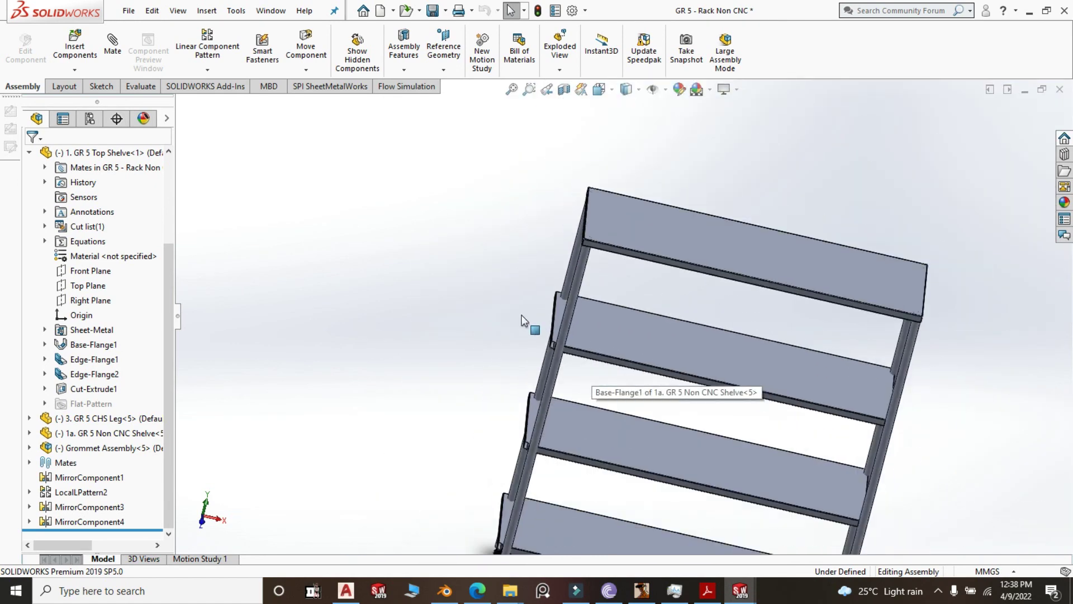
middle_click_drag(898, 413, 892, 383)
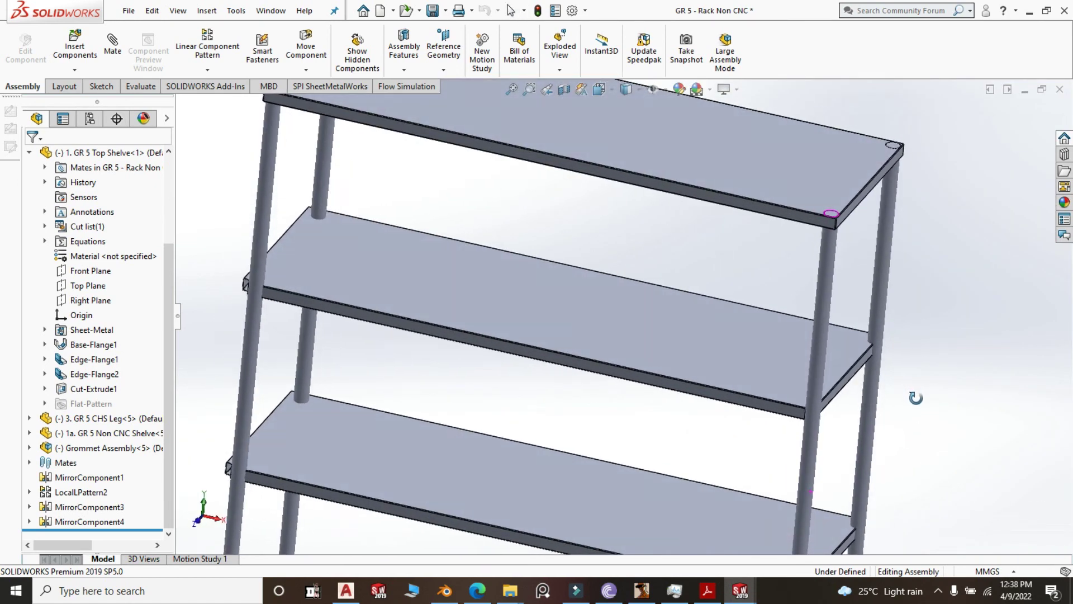
scroll(852, 423, "down", 2)
Open the Non CNC Shelve part in its own window from the shelf directly below the Top Shelve.
left_click(616, 327)
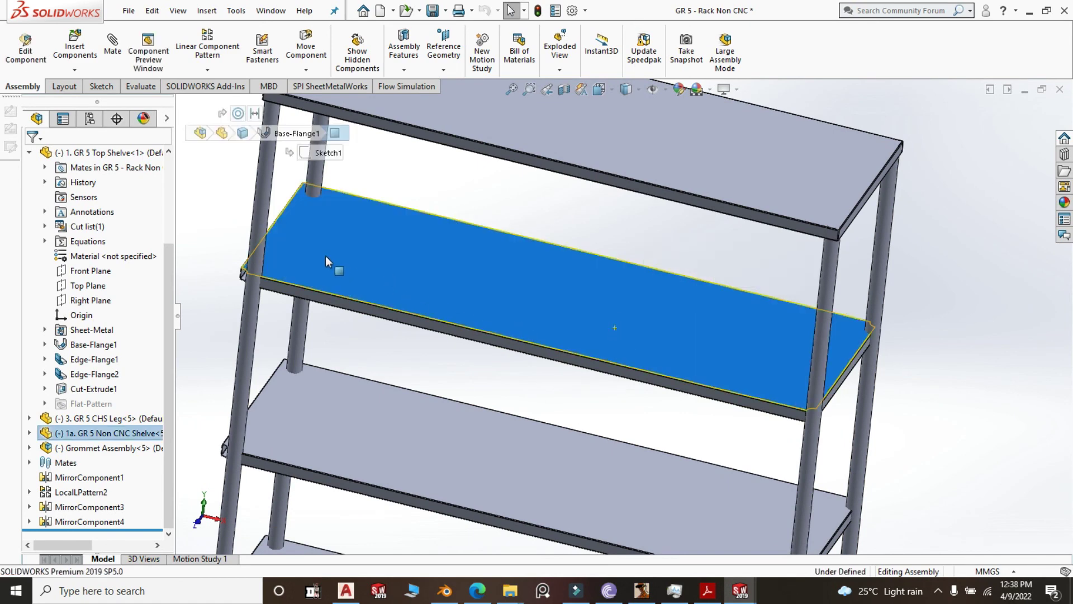
scroll(325, 256, "down", 2)
key("f")
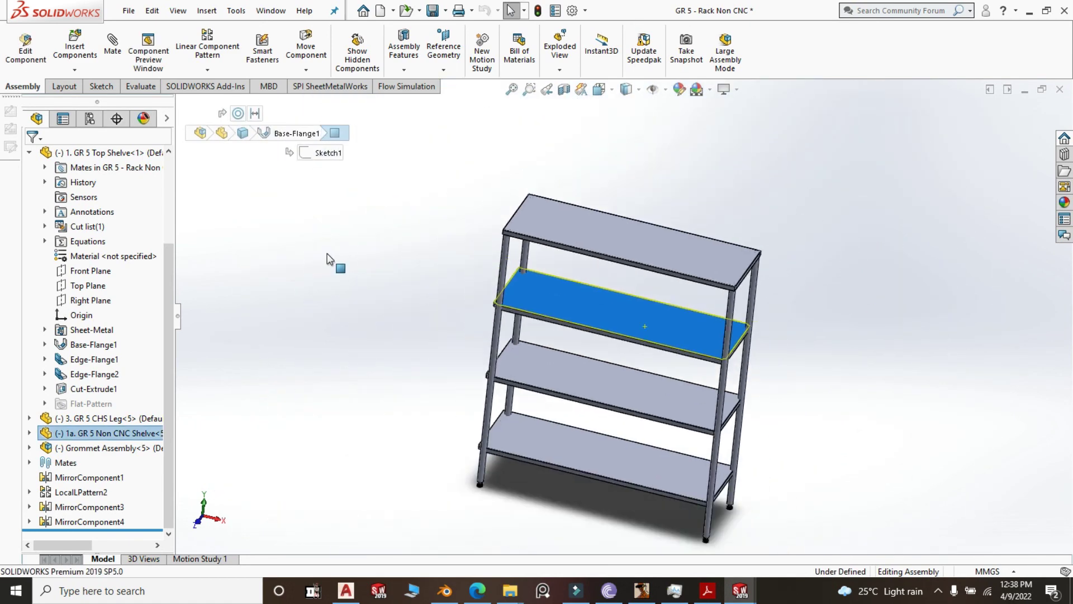
left_click(374, 307)
left_click(642, 302)
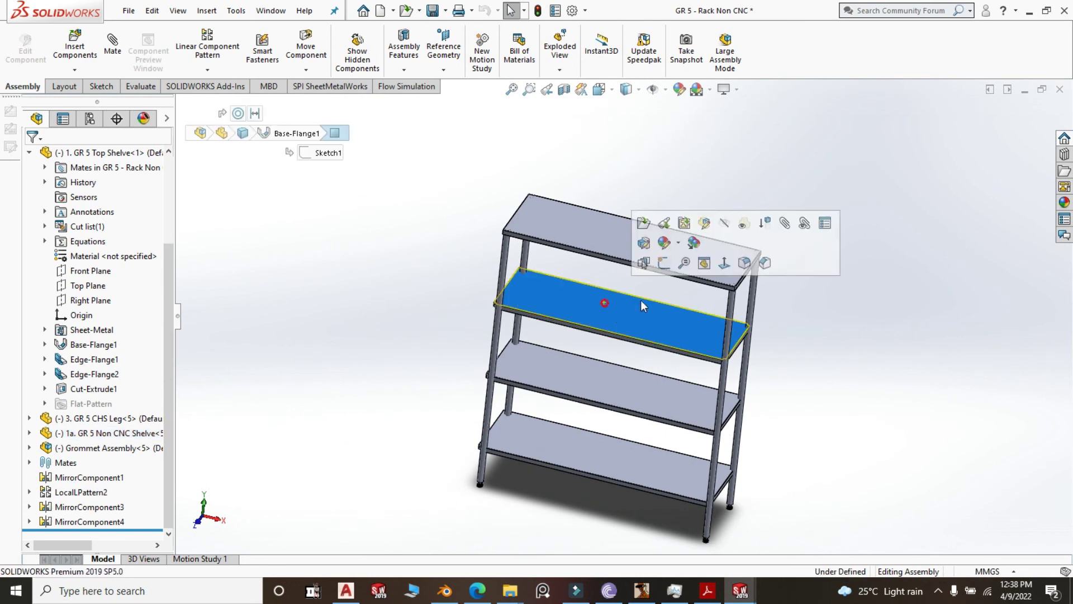
left_click(642, 224)
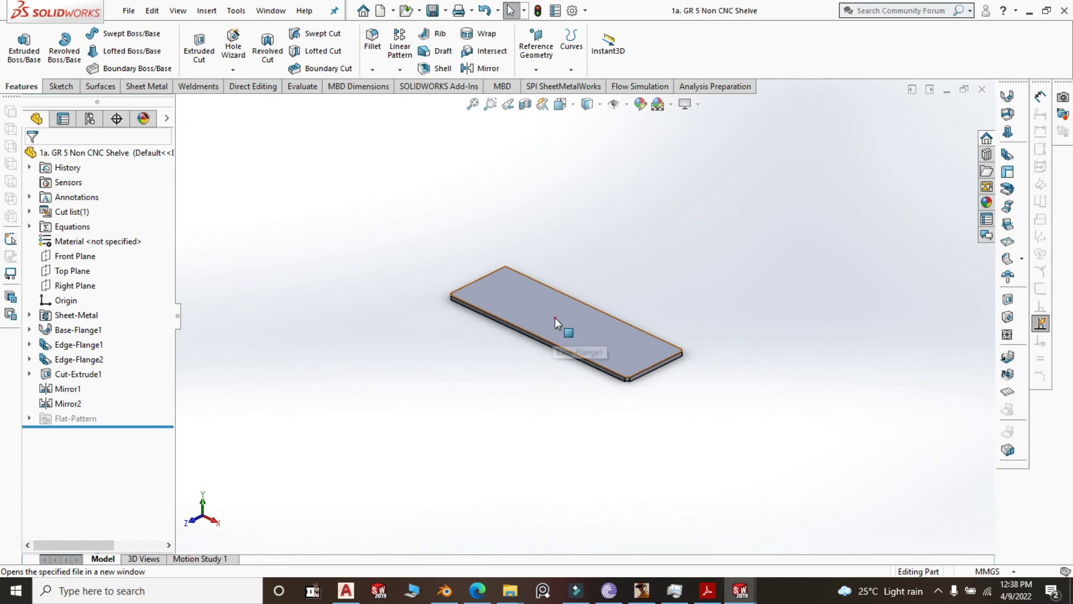
Edit the Base-Flange sketch of the Non CNC Shelve, reduce its length by 38 mm to 1462 mm, and exit the sketch.
left_click(556, 317)
left_click(614, 258)
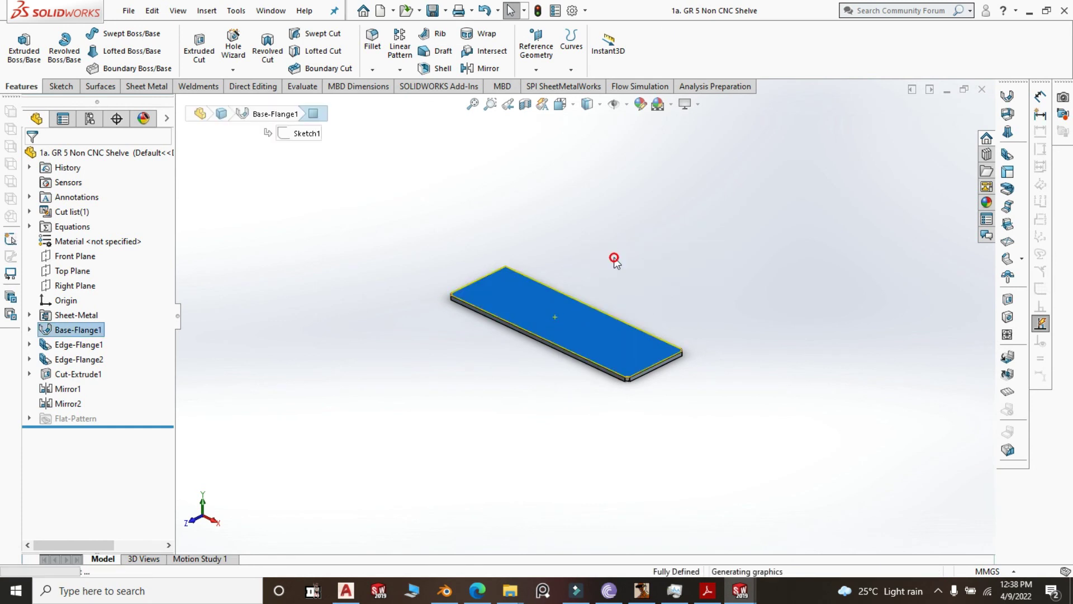
scroll(612, 291, "down", 5)
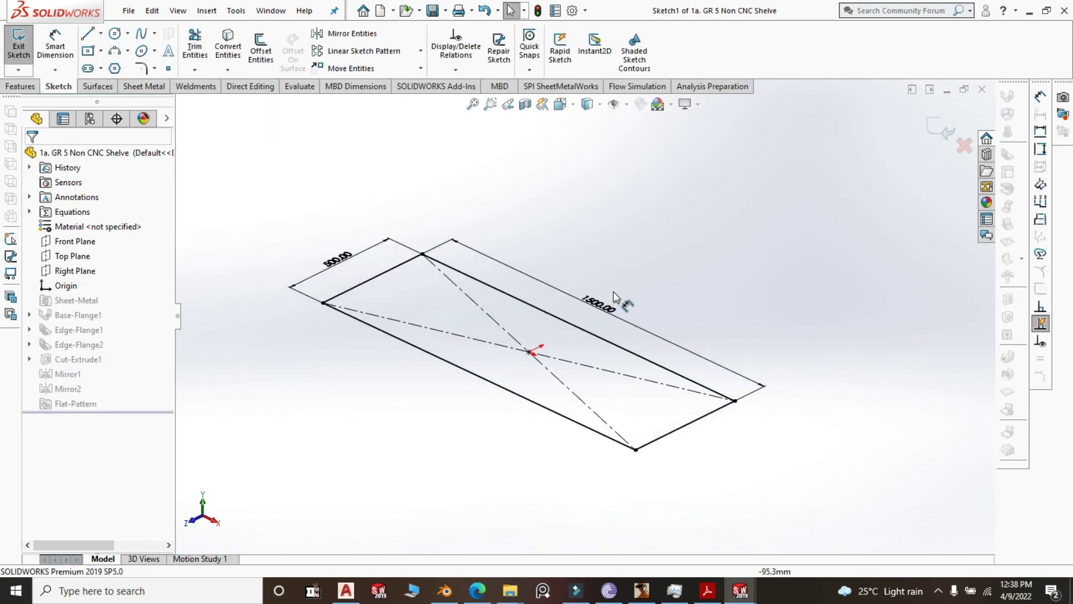
double_click(581, 304)
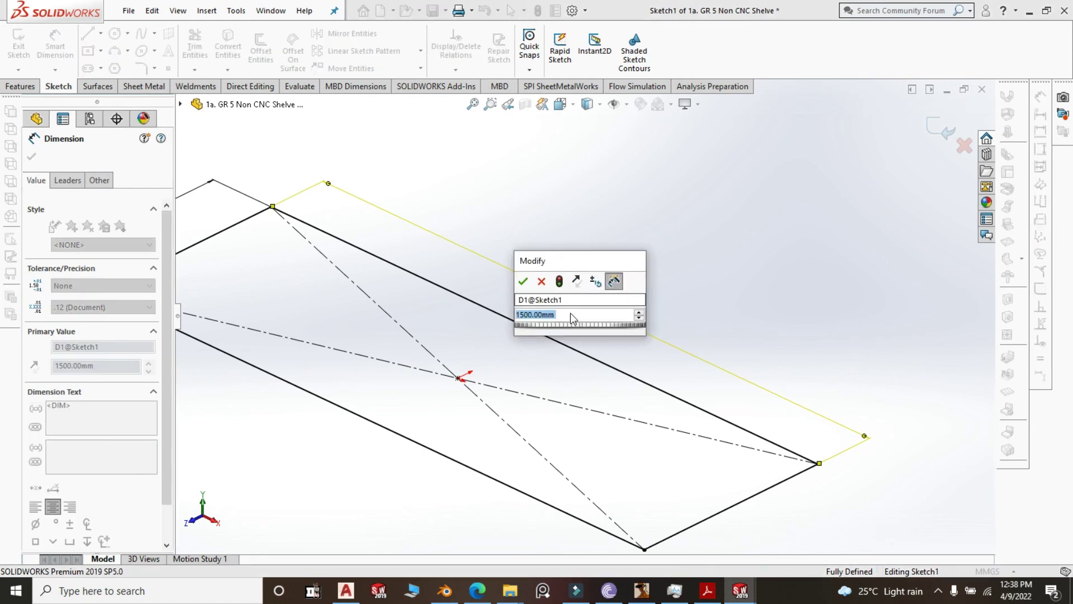
type("-")
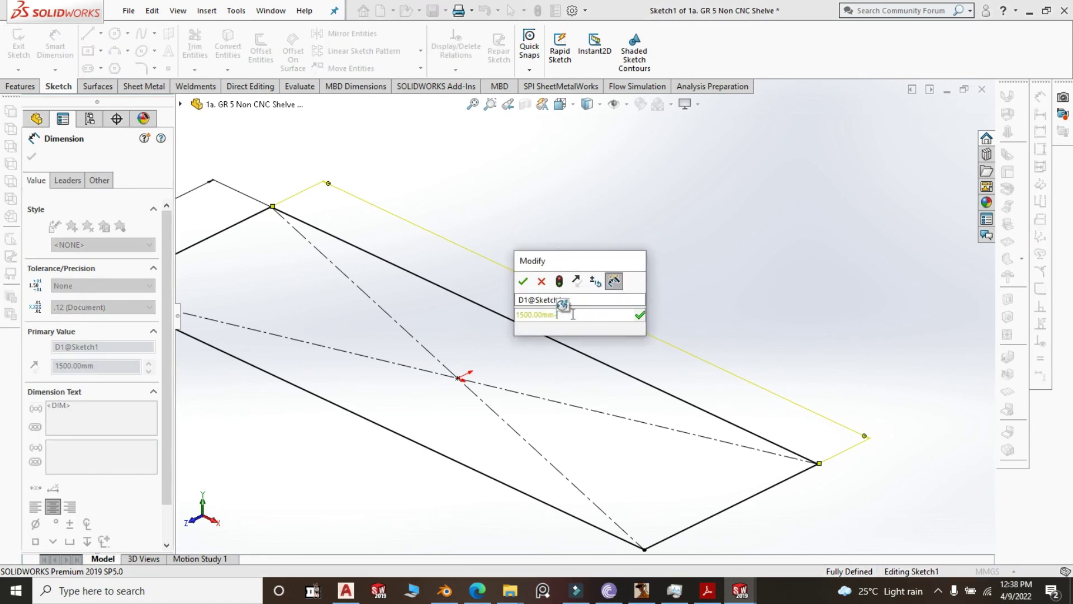
type("38")
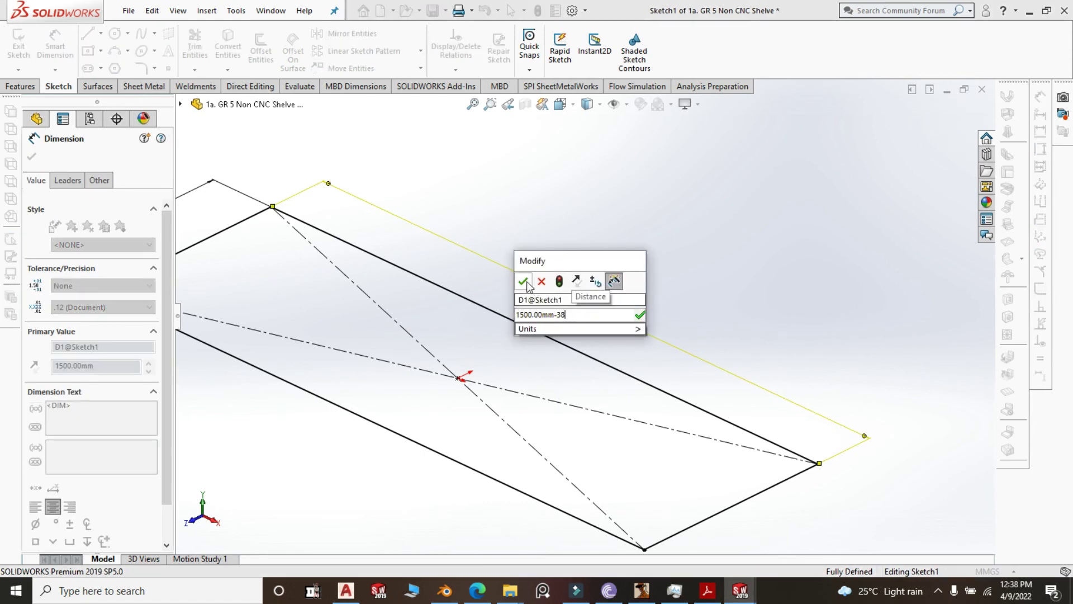
left_click(524, 282)
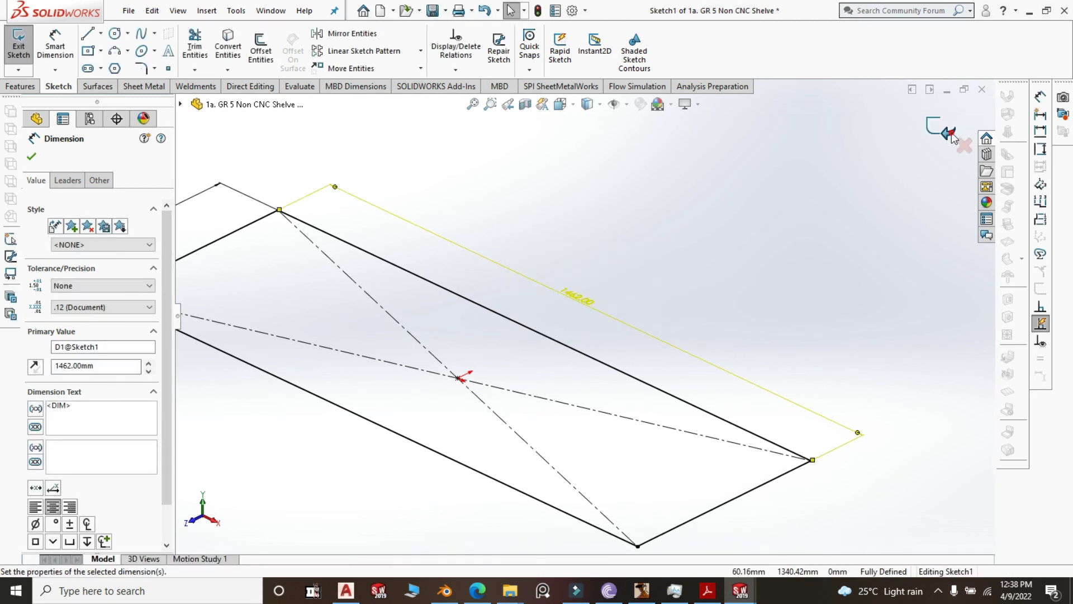
left_click(951, 133)
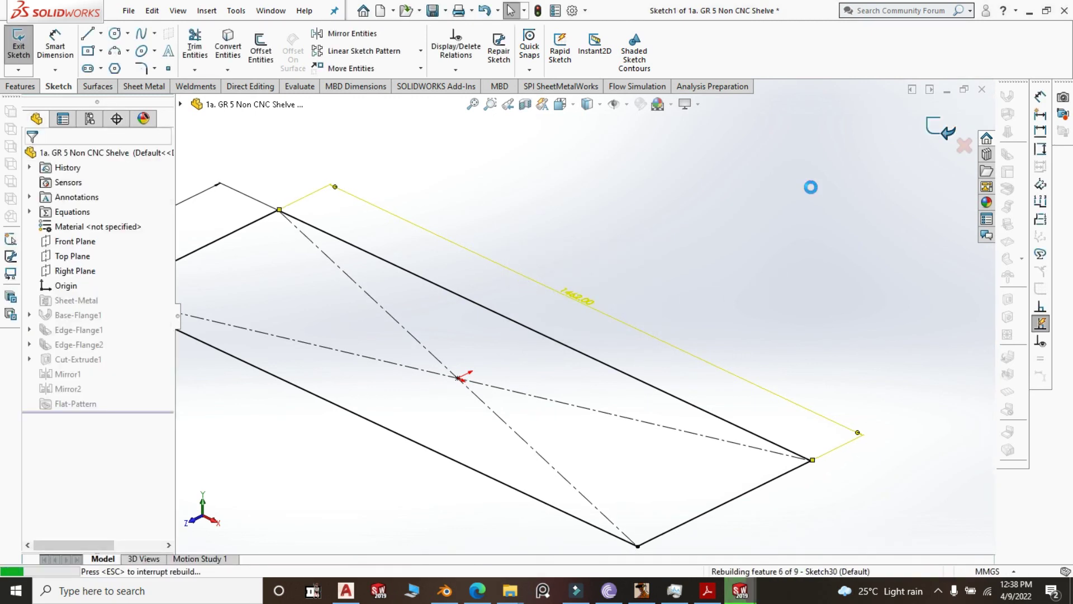
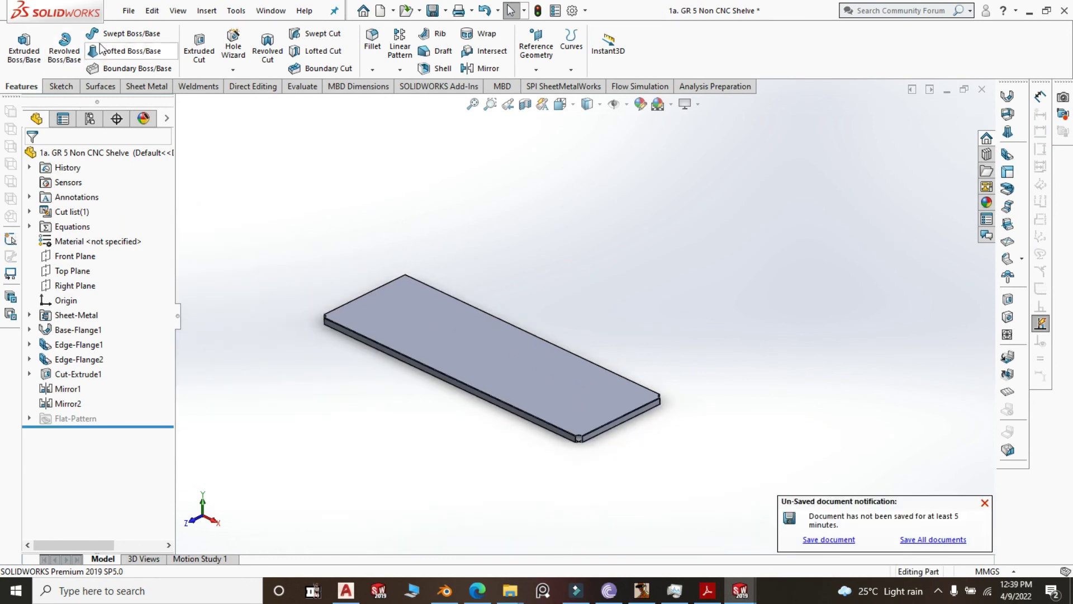
Save the Non CNC Shelve part and return to the GR 5 - Rack Non CNC assembly.
left_click(434, 10)
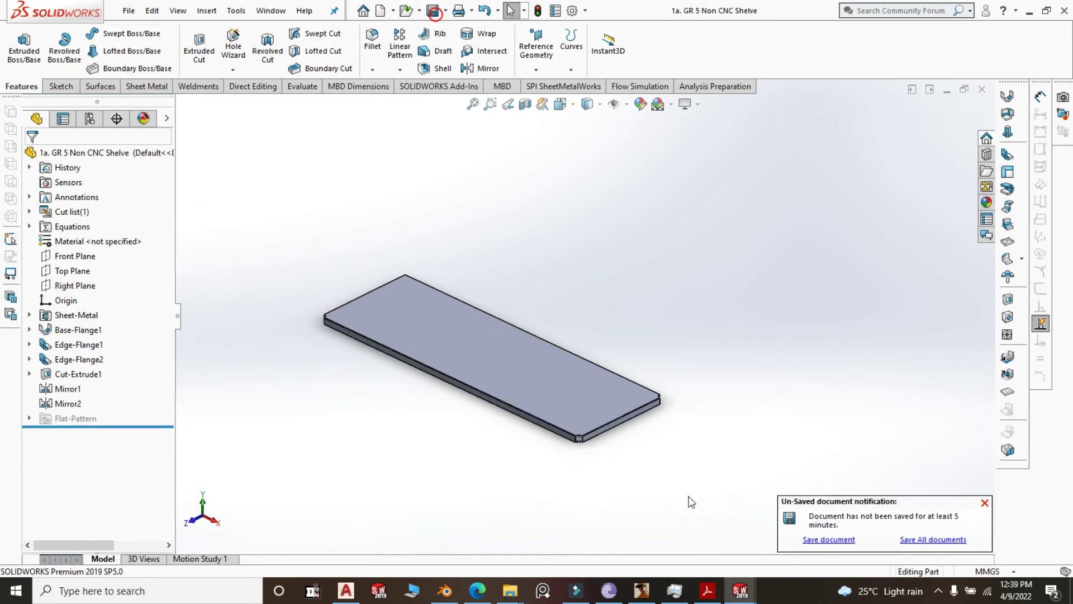
mouse_move(581, 593)
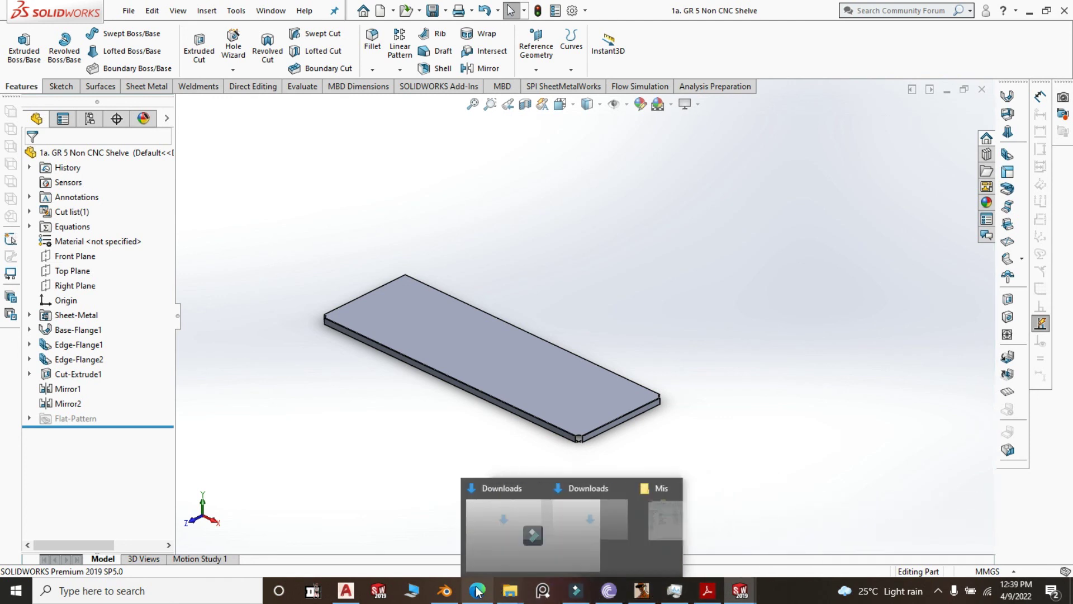
mouse_move(741, 592)
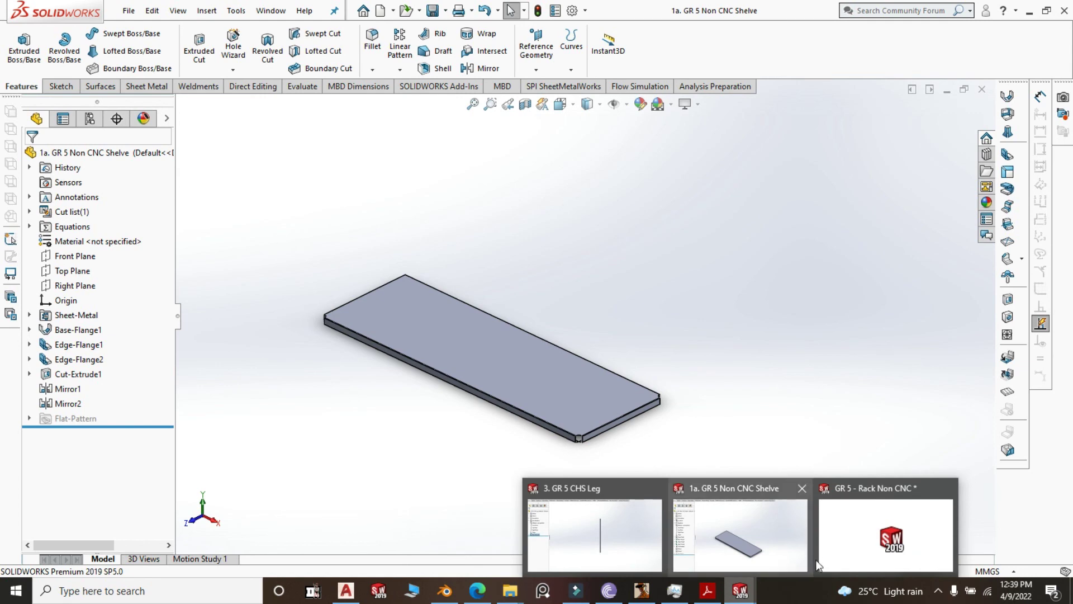
mouse_move(838, 554)
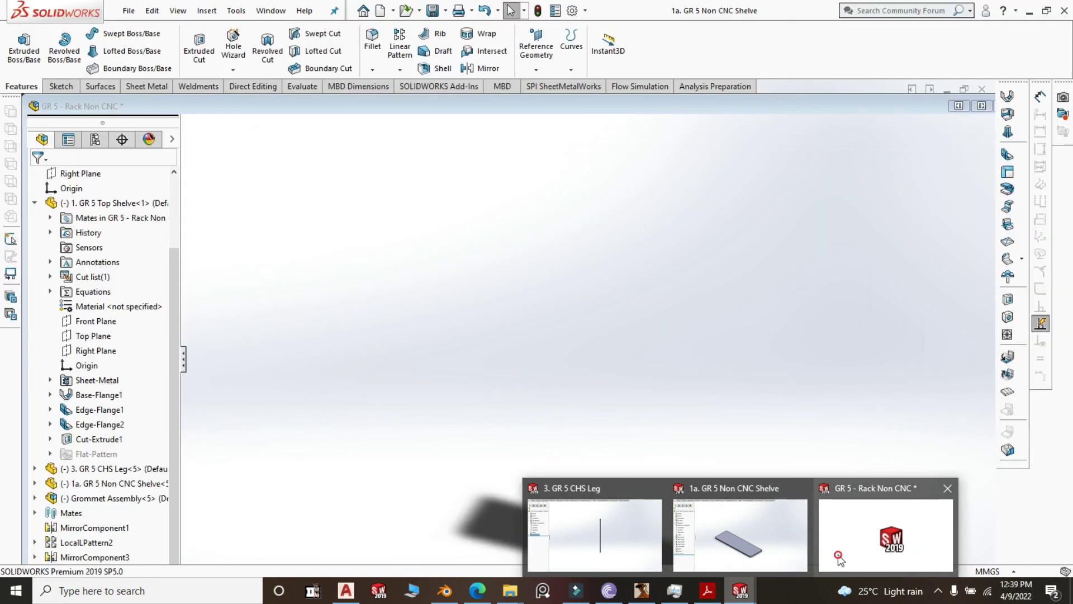
left_click(837, 554)
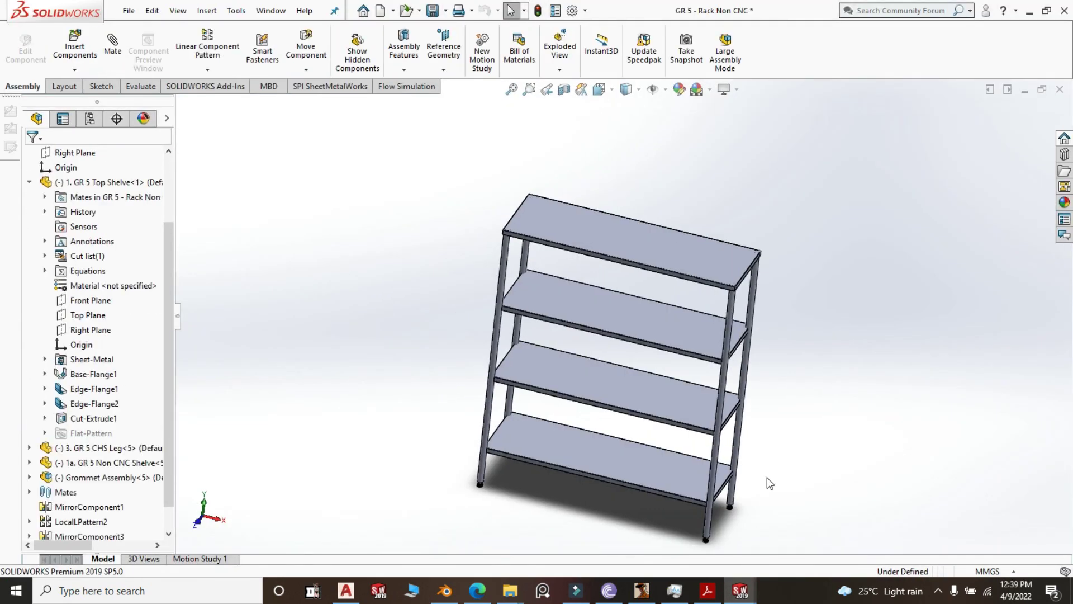
Examine how the ends and corners of the Non CNC Shelves meet the CHS legs.
scroll(542, 340, "down", 5)
scroll(425, 354, "down", 3)
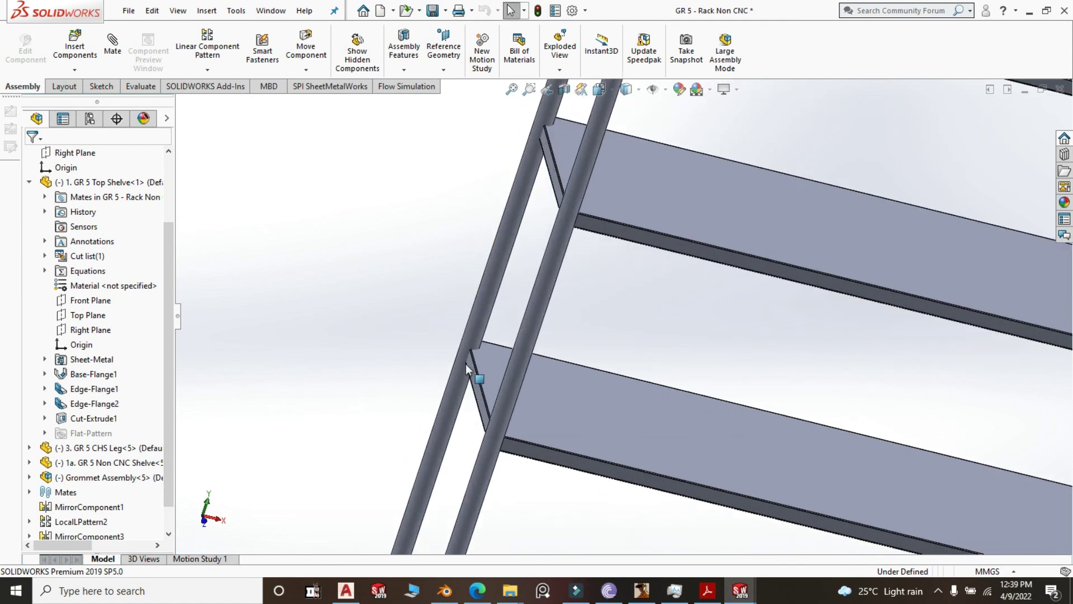
middle_click_drag(534, 409, 489, 427)
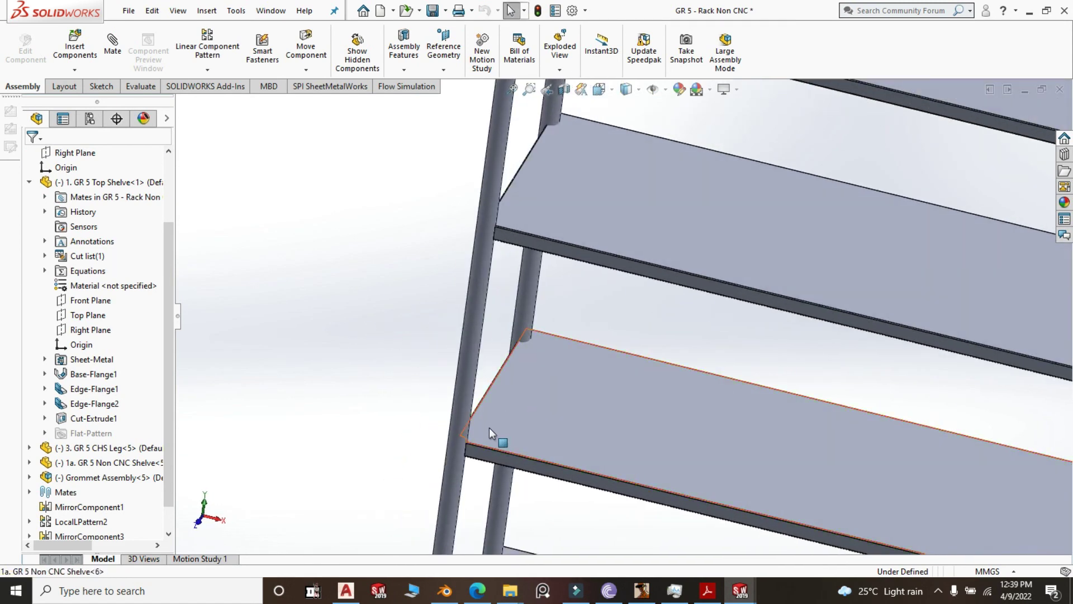
scroll(489, 427, "down", 2)
scroll(584, 226, "down", 3)
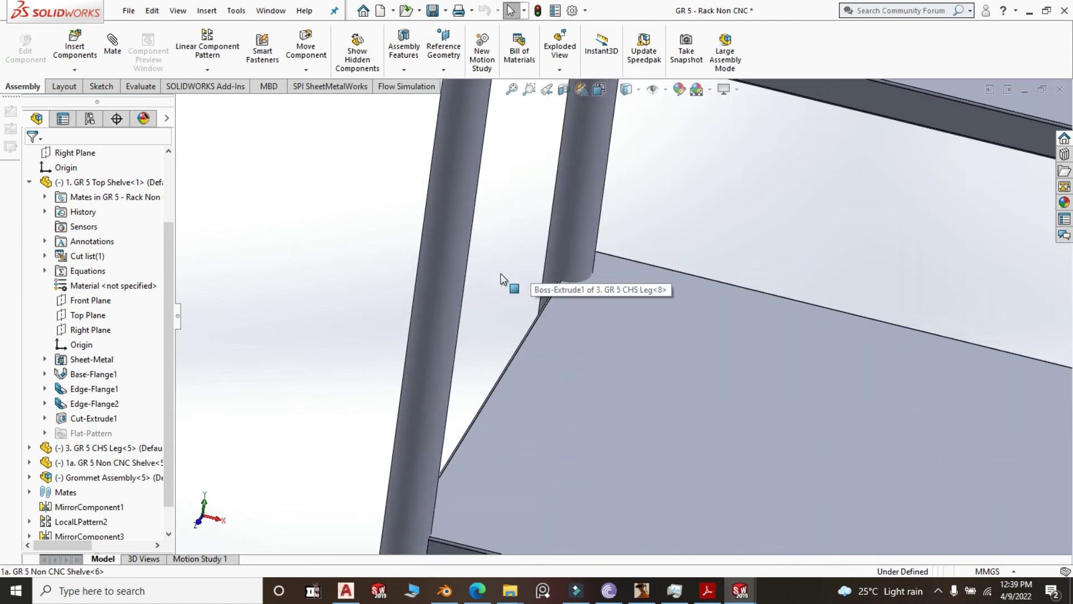
middle_click_drag(553, 280, 496, 282)
scroll(556, 320, "up", 5)
scroll(1000, 359, "down", 3)
middle_click_drag(1001, 362, 626, 304)
scroll(937, 396, "up", 5)
Open the Non CNC Shelve part from the second shelf below the Top Shelve and edit its Base-Flange sketch.
left_click(627, 302)
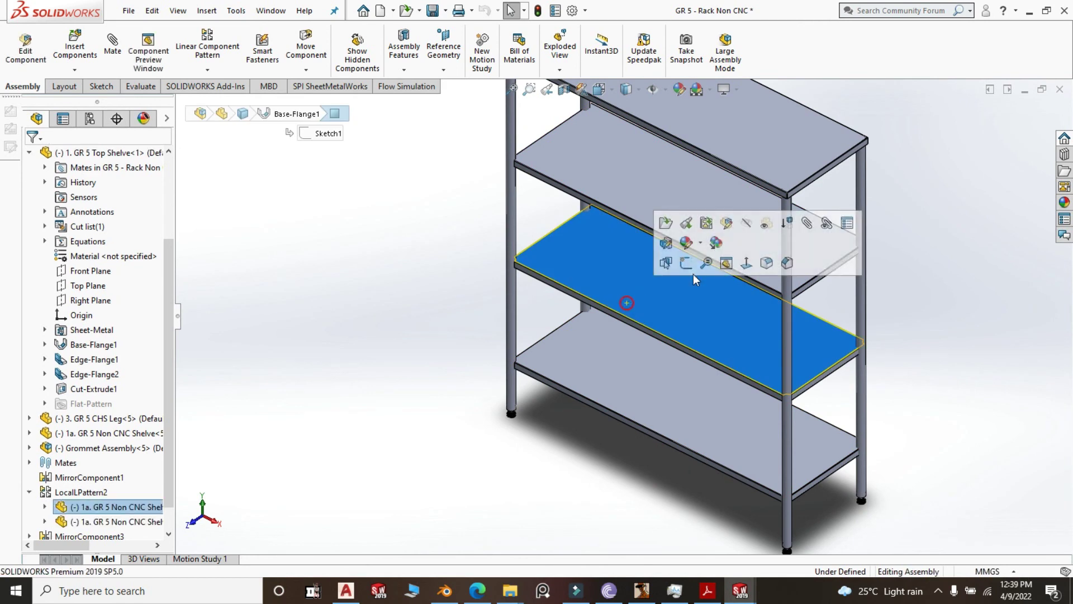
left_click(665, 225)
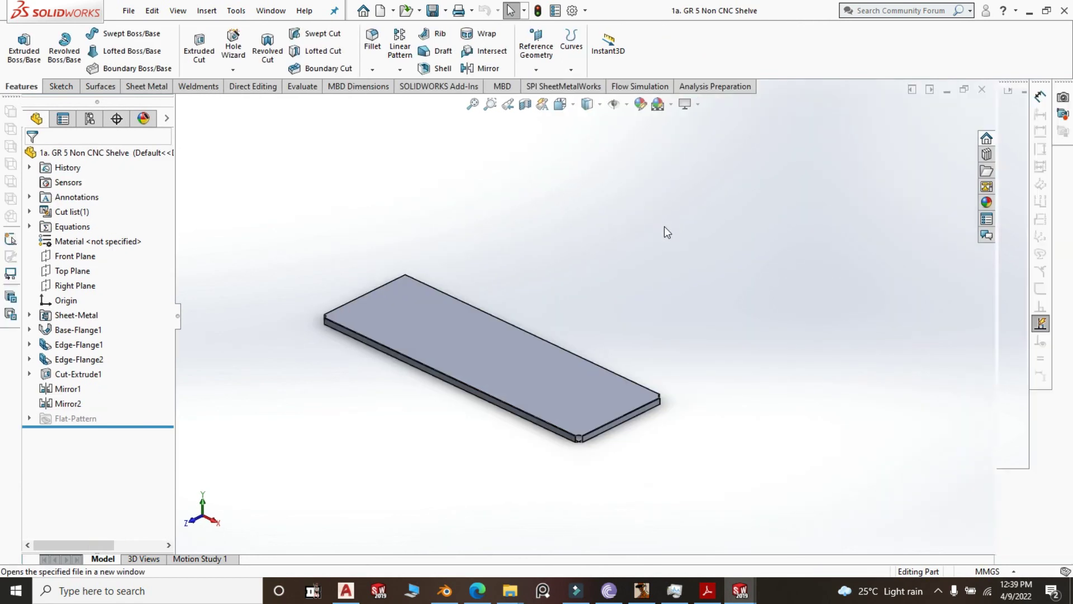
left_click(521, 364)
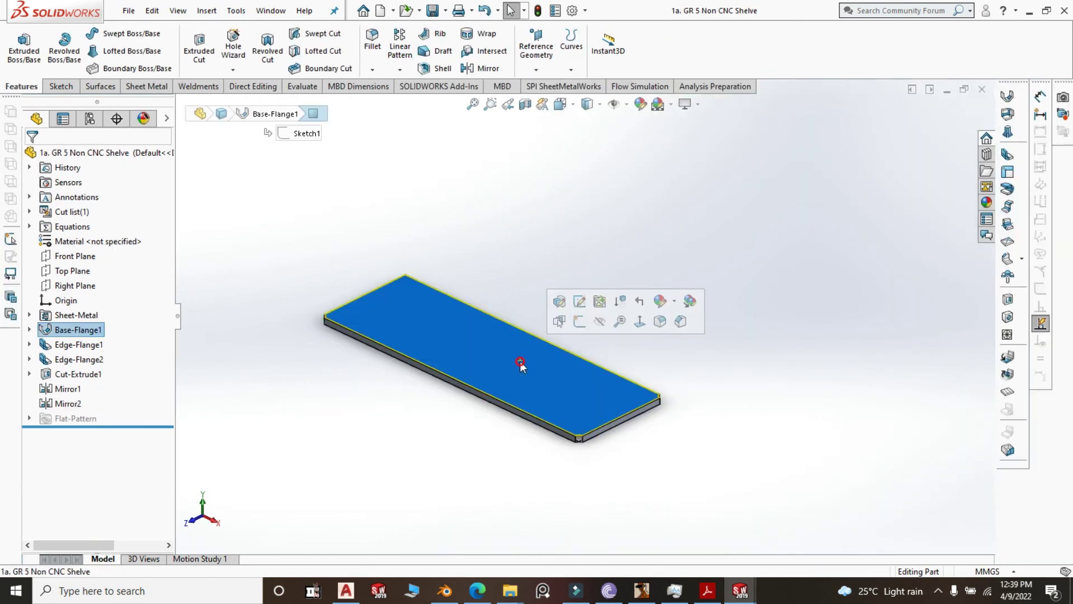
left_click(580, 302)
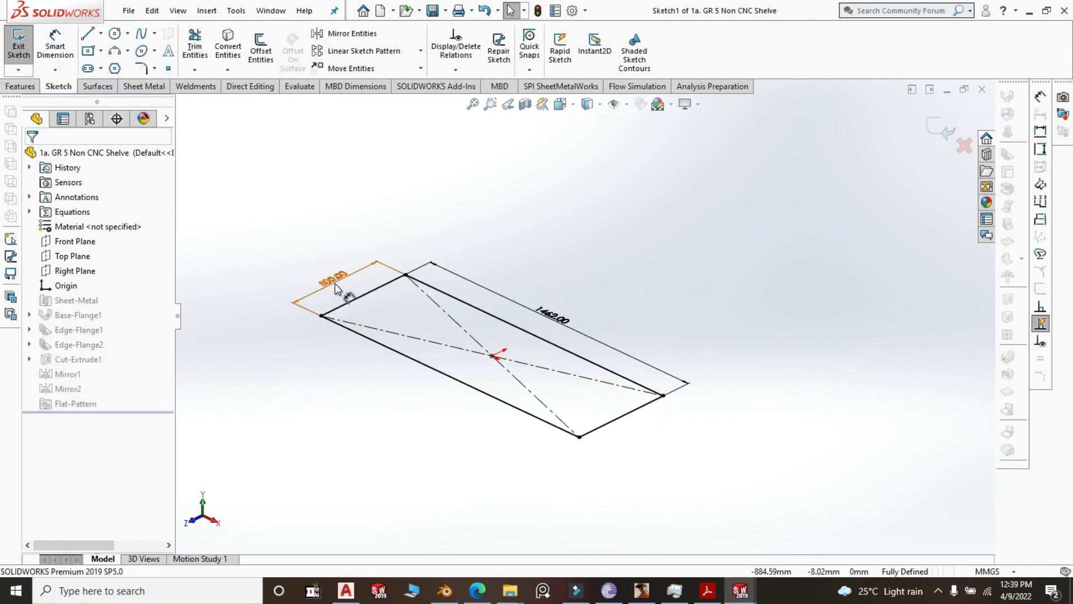
Reduce the width of the shelf sketch by 38 mm to 462 mm and exit the sketch.
double_click(334, 283)
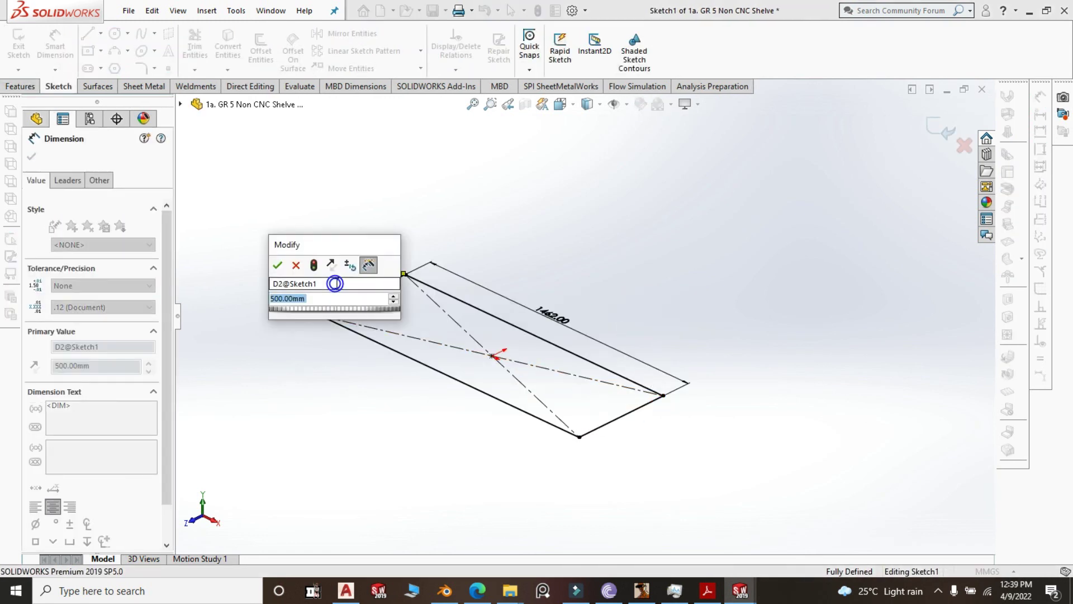
left_click(328, 297)
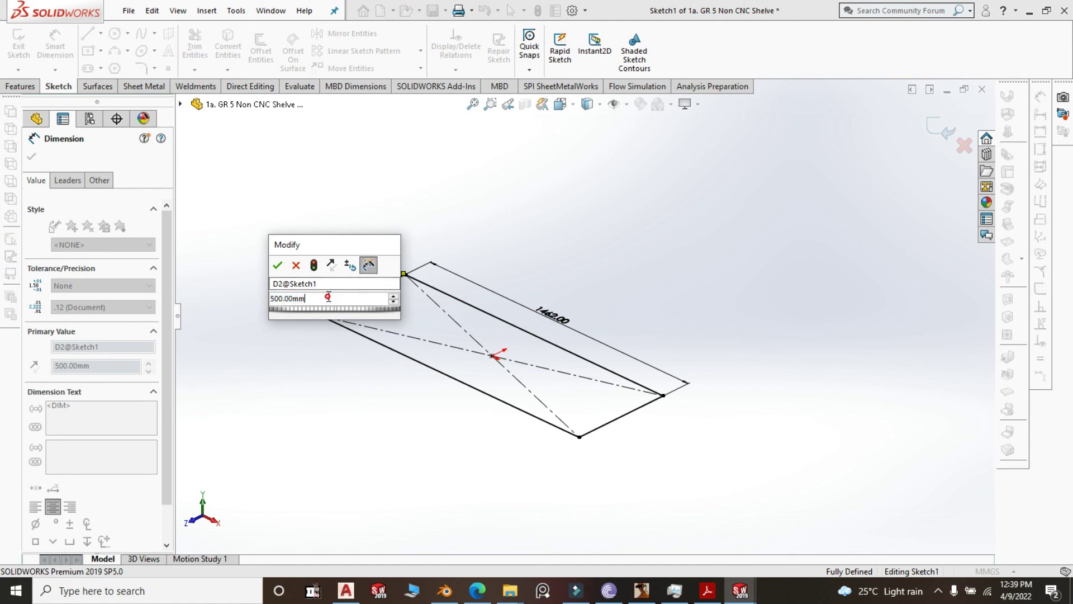
type("-")
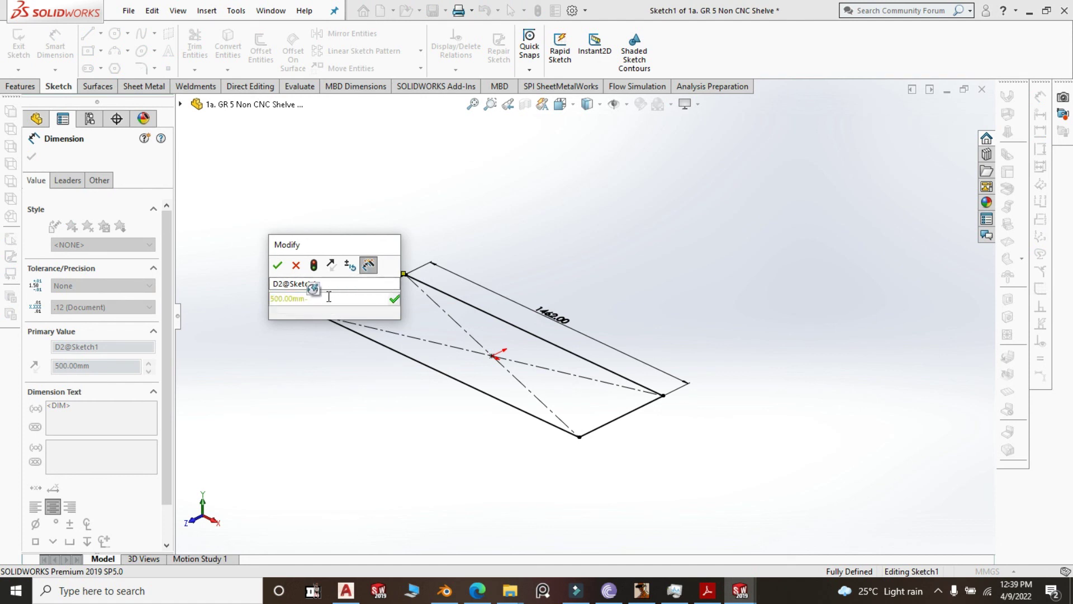
type("38")
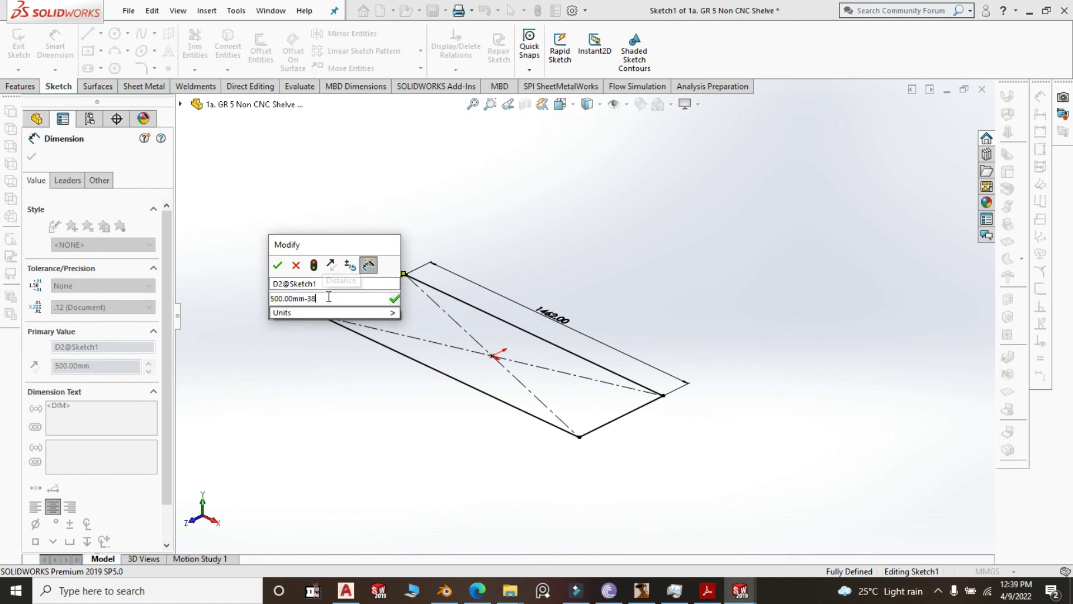
left_click(284, 266)
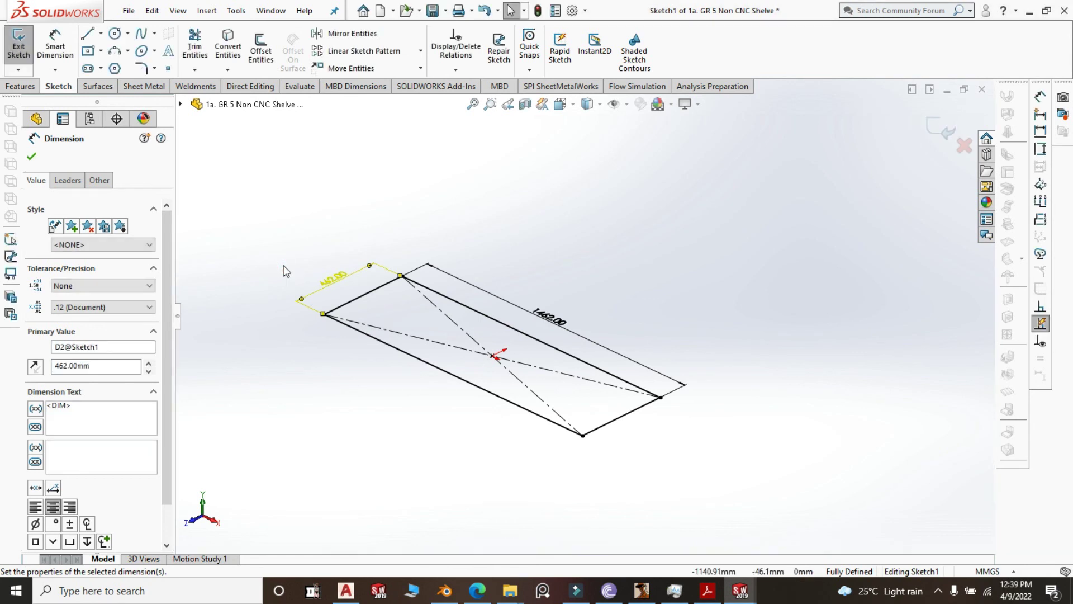
left_click(935, 129)
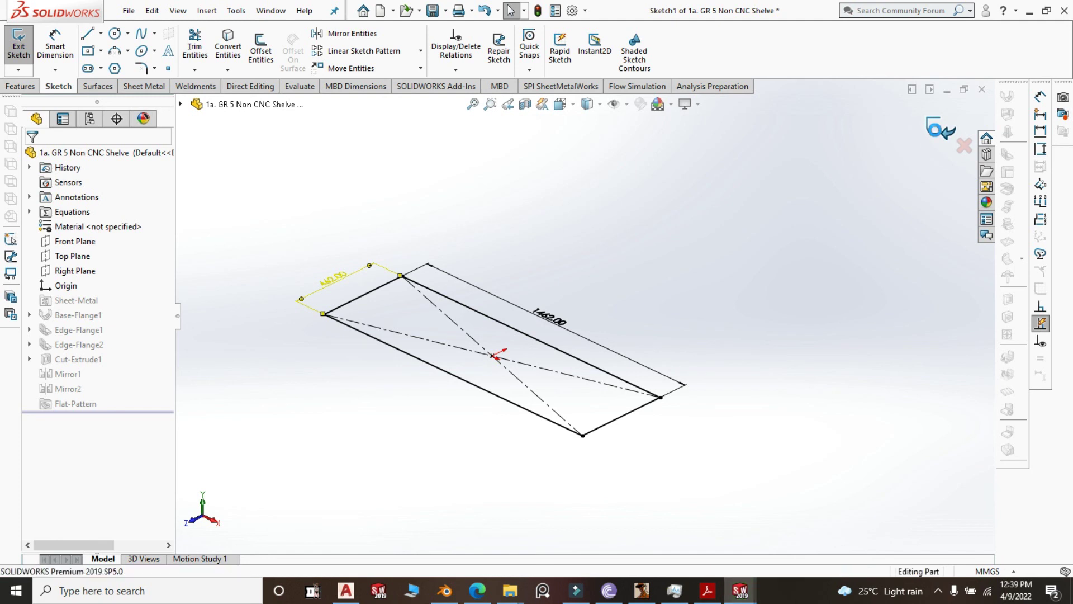
left_click(937, 135)
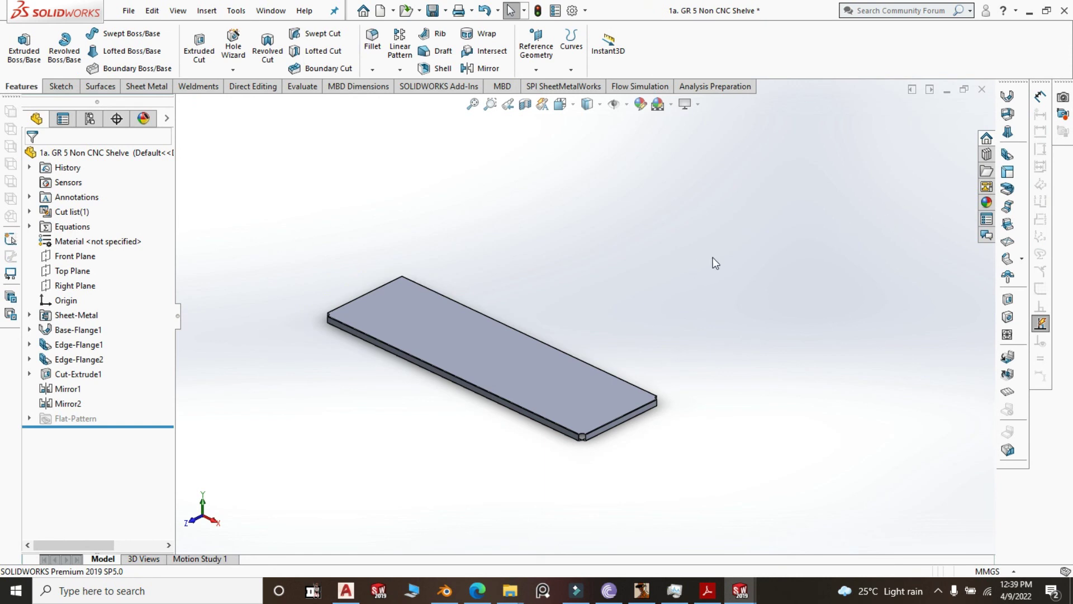
Switch from the Non CNC Shelve part back to the GR 5 - Rack Non CNC assembly.
scroll(712, 263, "up", 3)
scroll(654, 358, "down", 2)
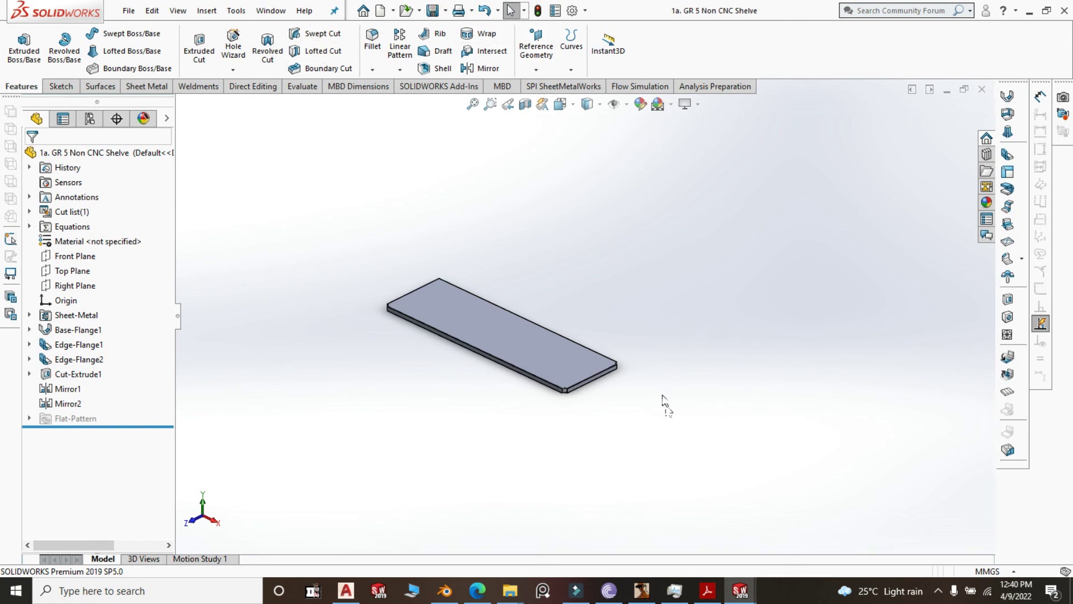
mouse_move(739, 593)
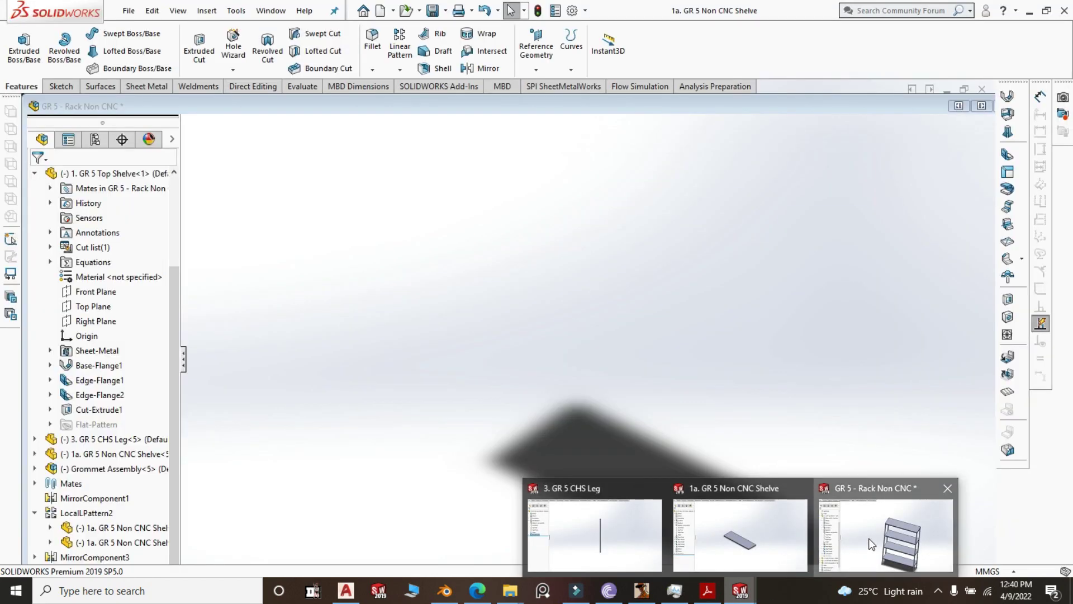
left_click(869, 545)
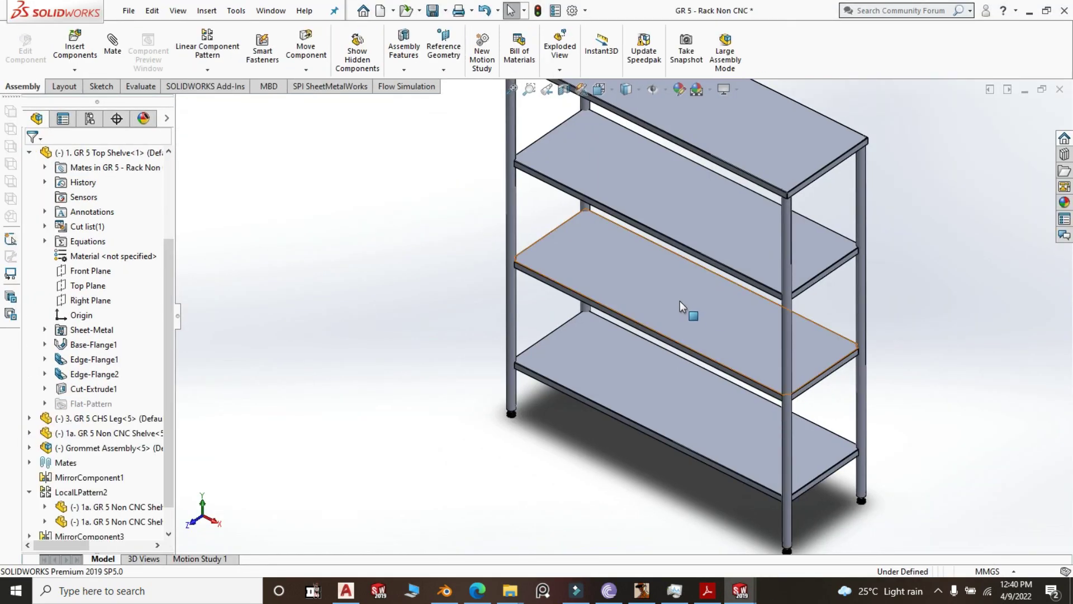
Examine how the Non CNC Shelves fit between the CHS legs across the whole rack.
scroll(864, 371, "down", 3)
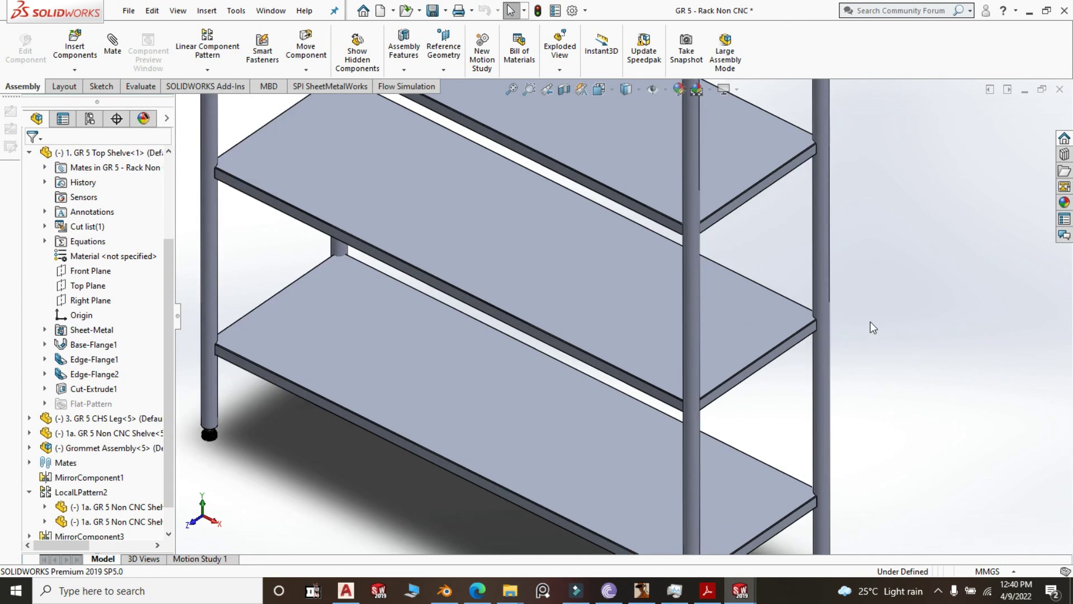
scroll(855, 313, "up", 5)
middle_click_drag(836, 302, 721, 175)
scroll(719, 209, "down", 2)
scroll(767, 221, "up", 5)
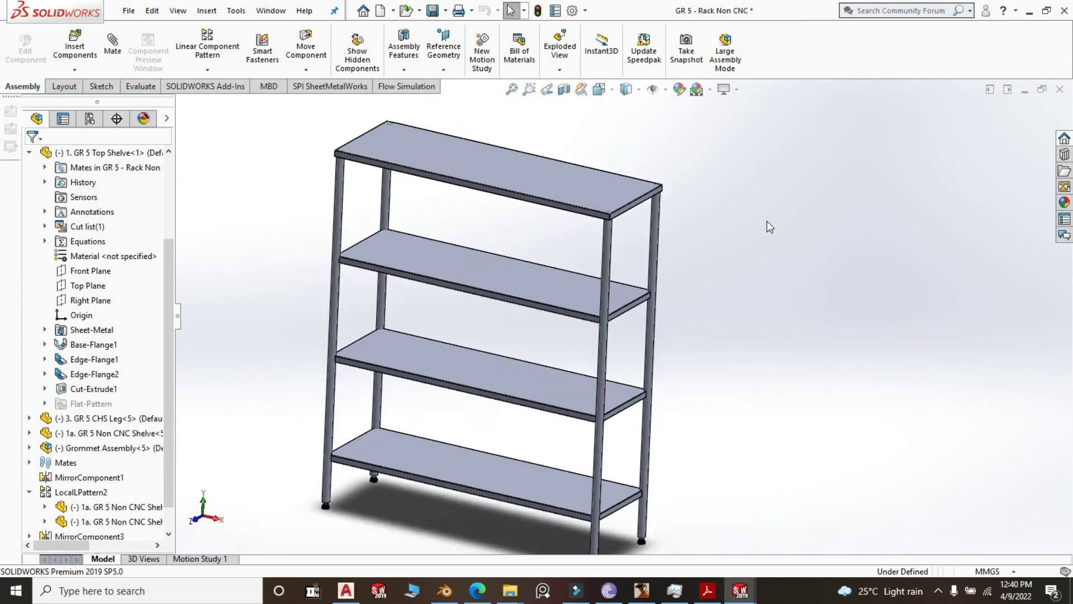
scroll(546, 321, "down", 2)
middle_click_drag(532, 330, 371, 343)
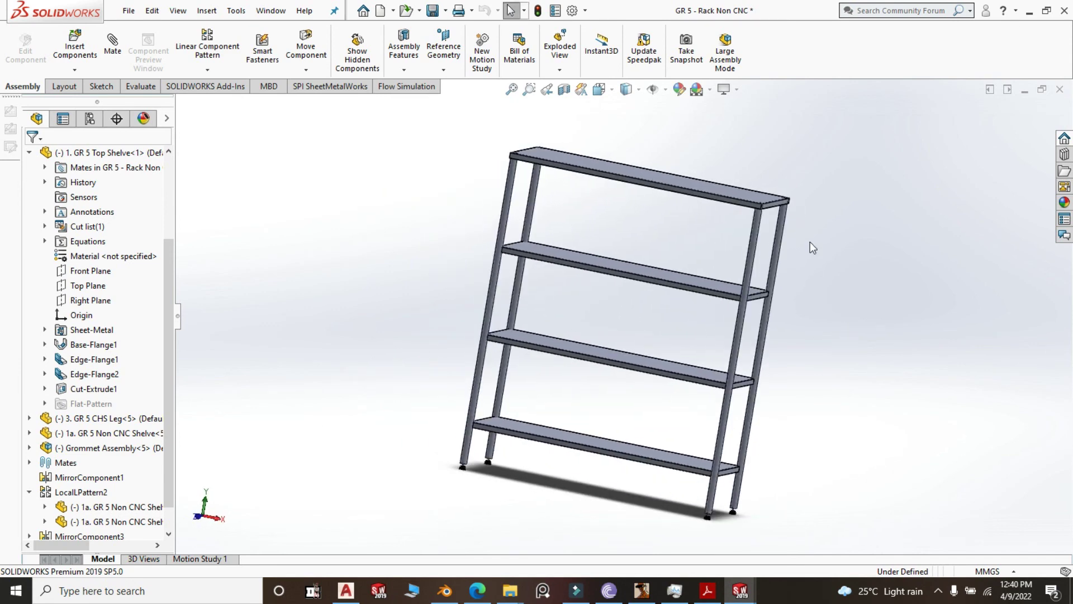
middle_click_drag(813, 248, 813, 272)
scroll(805, 246, "down", 2)
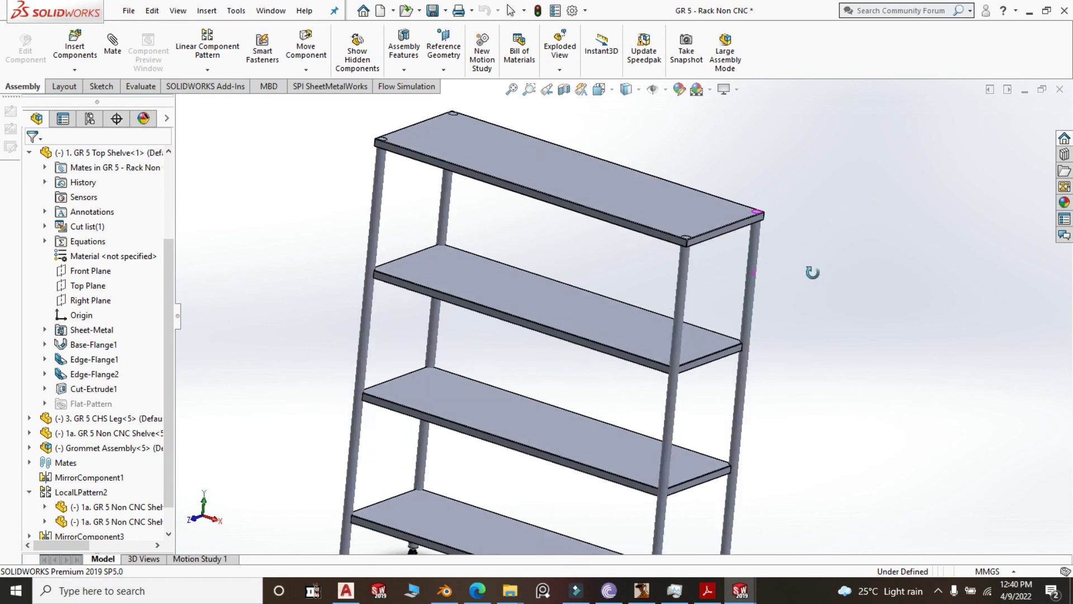
scroll(771, 248, "down", 3)
scroll(750, 273, "up", 5)
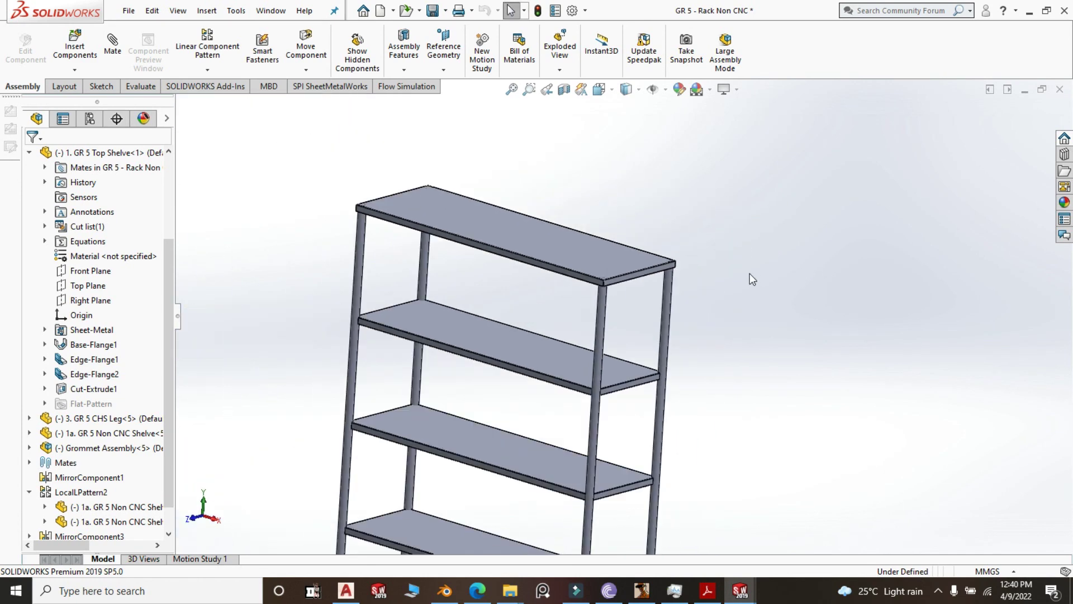
scroll(680, 319, "down", 2)
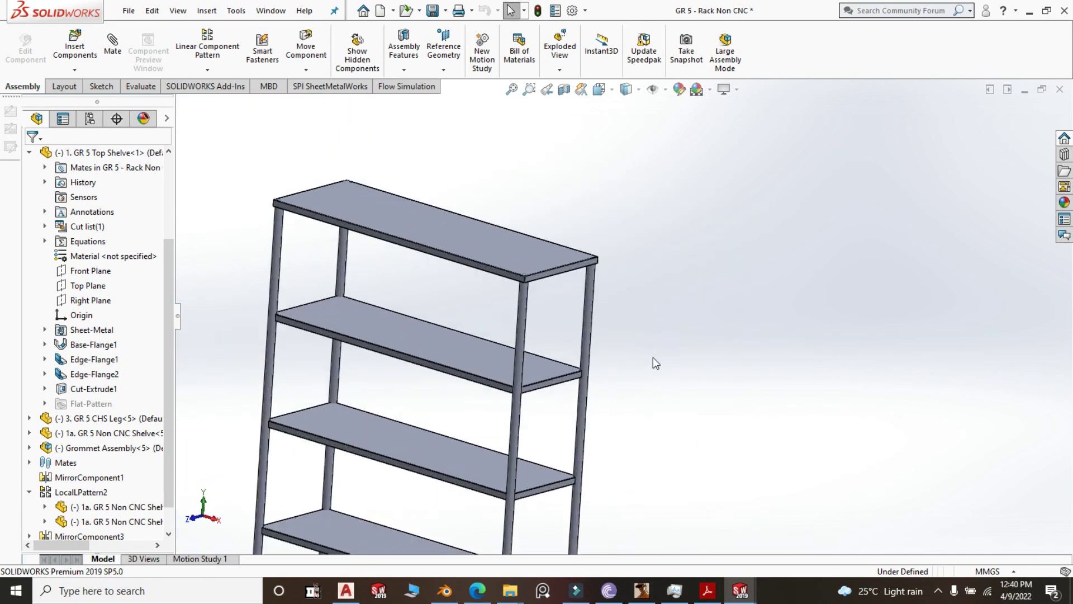
Examine the Top Shelve's corners and underside where the CHS legs meet it.
scroll(533, 307, "down", 4)
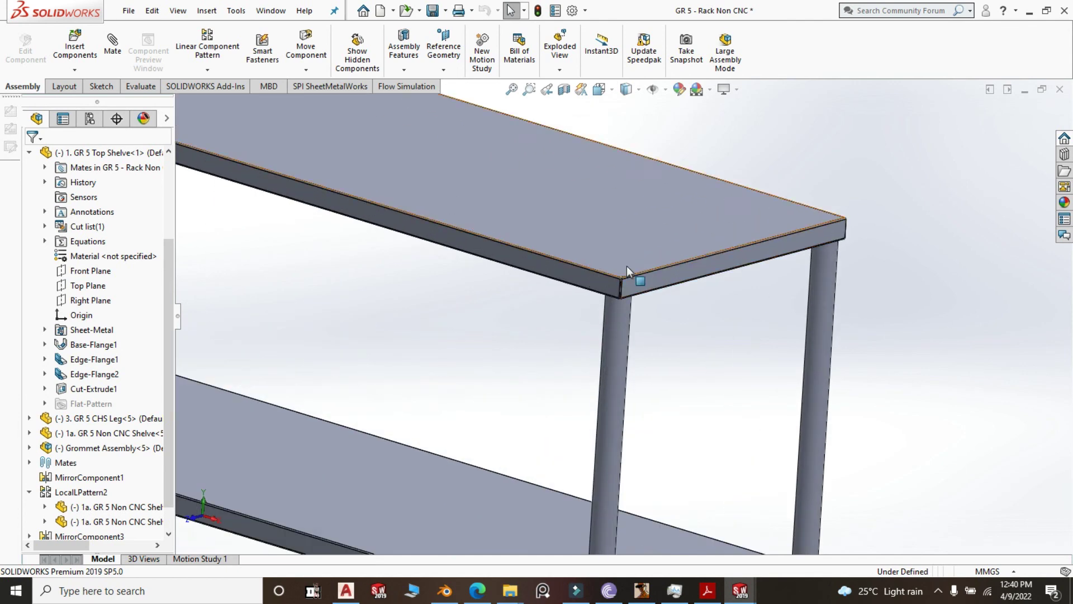
scroll(732, 274, "up", 5)
scroll(773, 280, "down", 2)
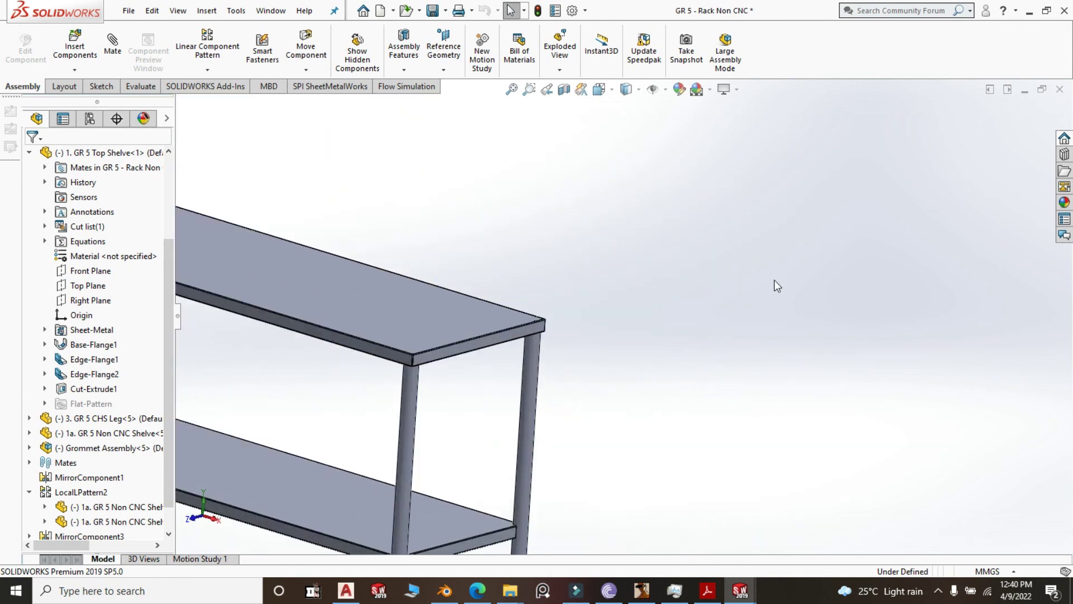
scroll(810, 256, "up", 5)
scroll(612, 352, "down", 5)
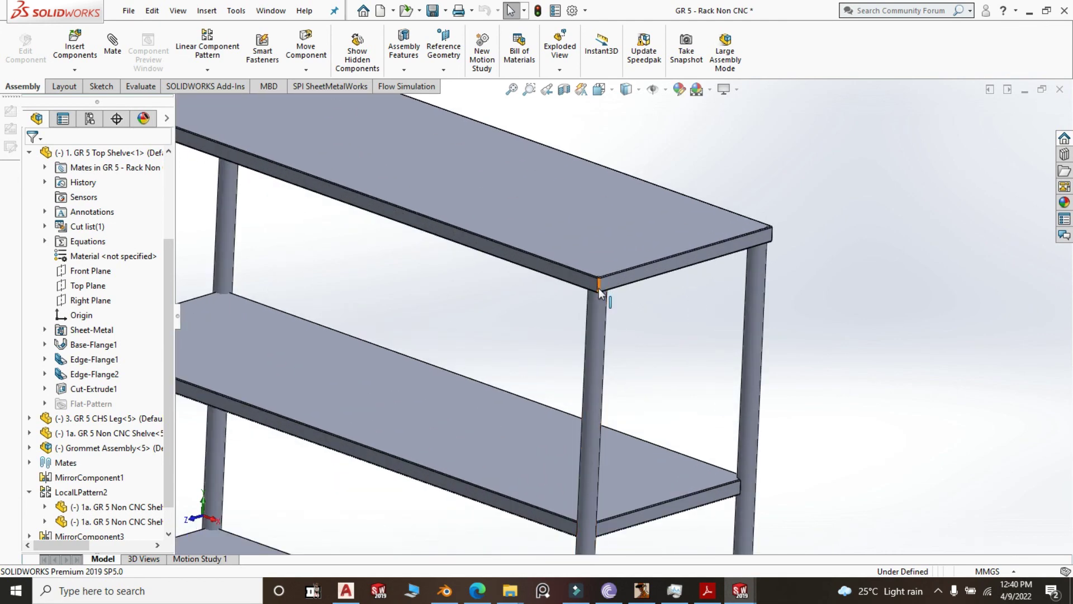
scroll(618, 299, "up", 4)
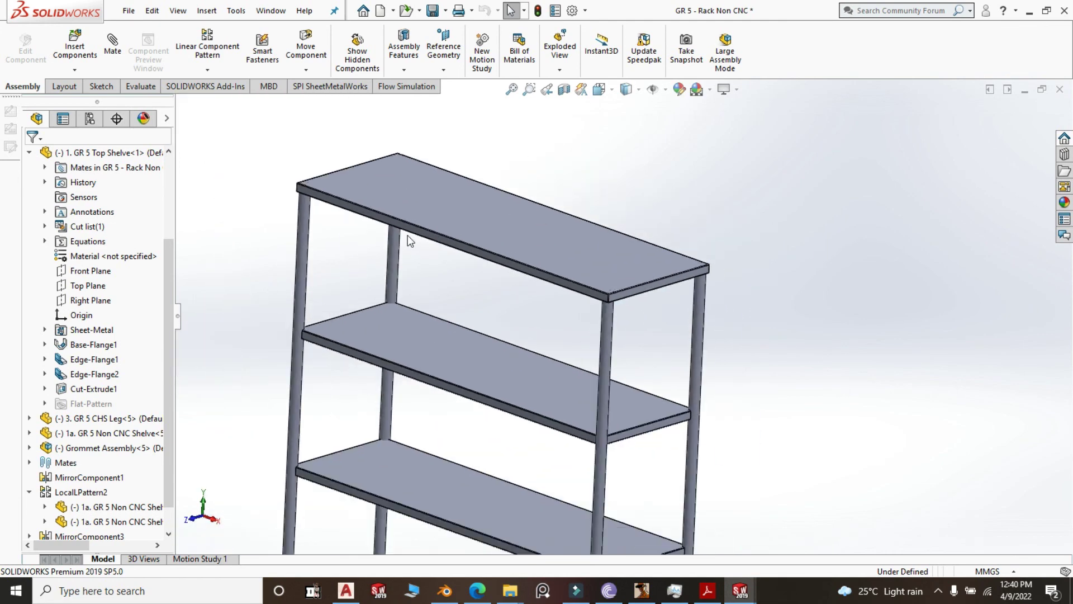
middle_click_drag(580, 321, 633, 229)
middle_click_drag(643, 339, 605, 298)
scroll(579, 307, "down", 5)
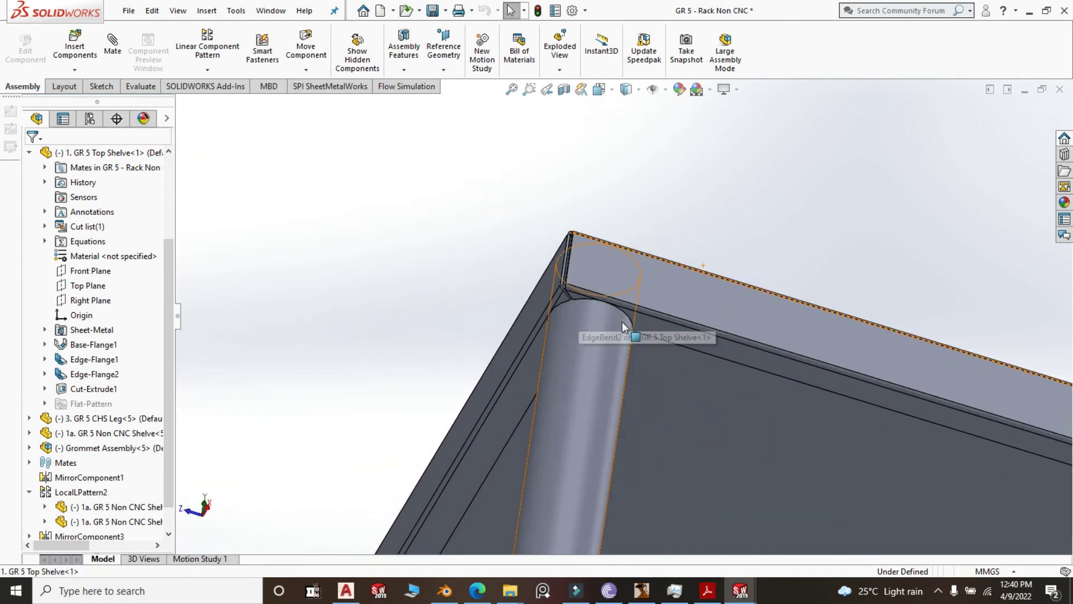
middle_click_drag(579, 341, 671, 314)
scroll(494, 220, "up", 10)
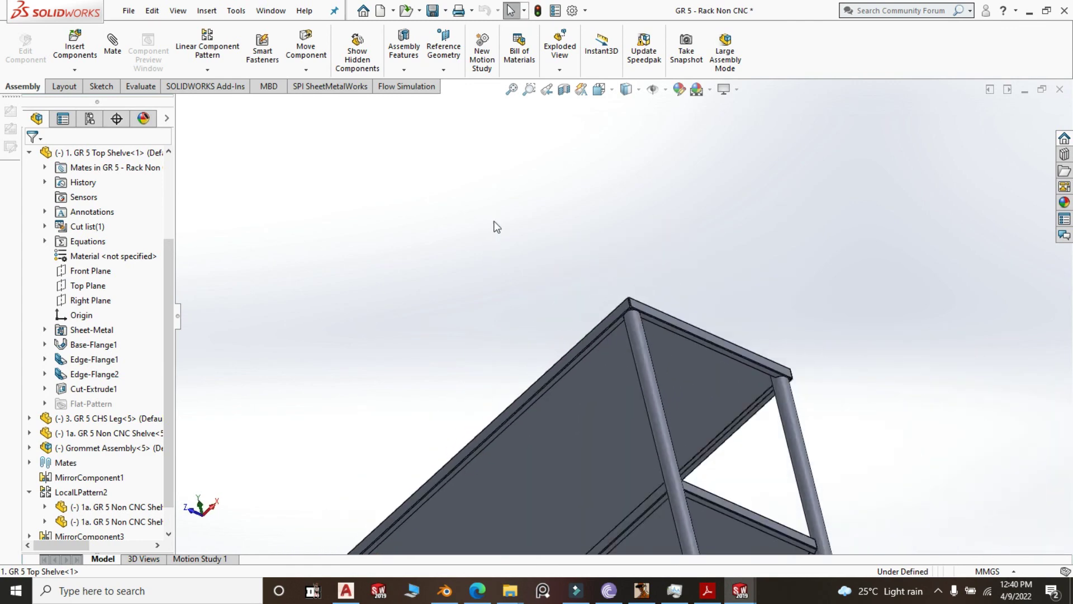
middle_click_drag(592, 248, 646, 342)
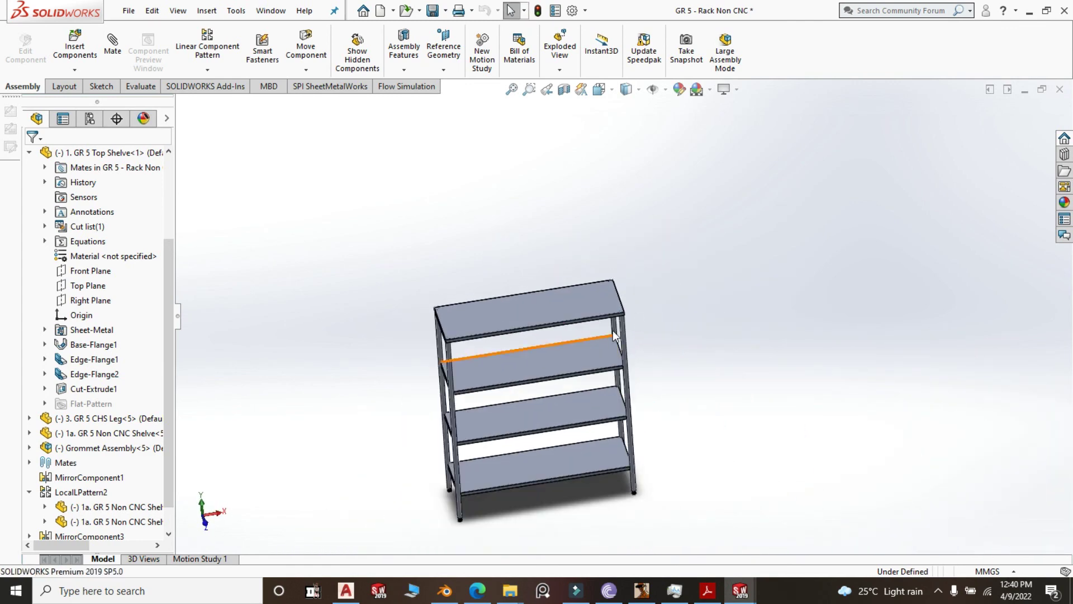
Examine the whole Non CNC rack from several angles, checking how the shelves sit between the CHS legs.
middle_click_drag(612, 301, 525, 328)
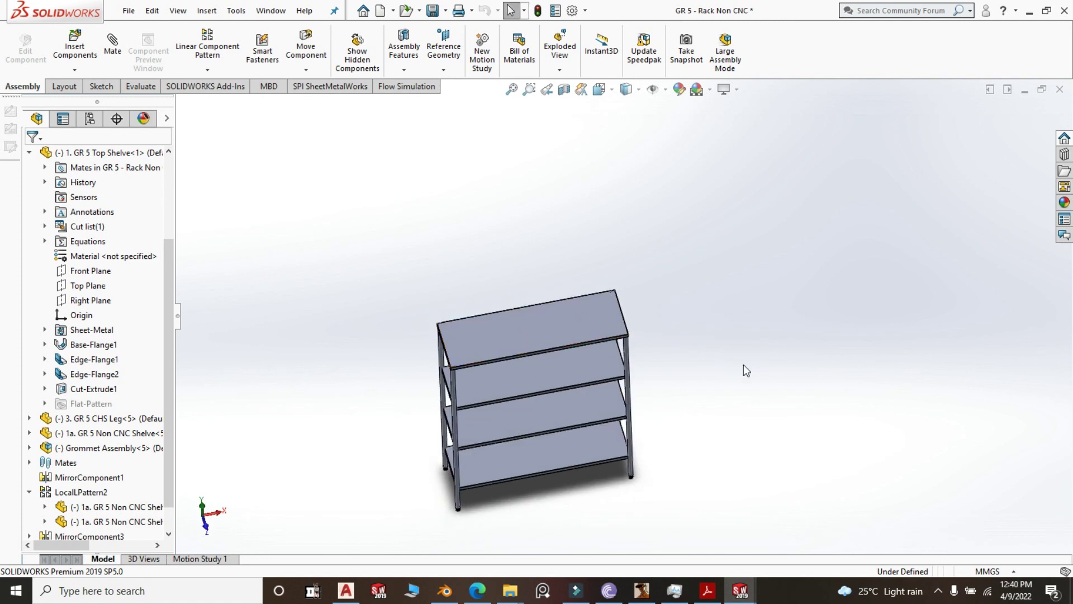
middle_click_drag(744, 366, 671, 297)
scroll(574, 303, "down", 5)
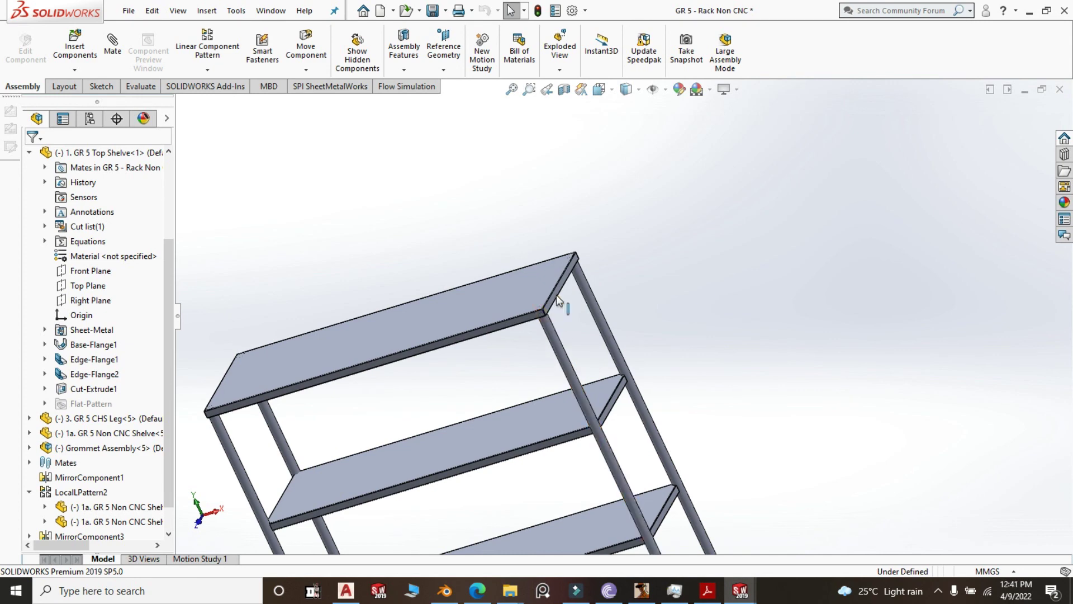
scroll(626, 349, "up", 4)
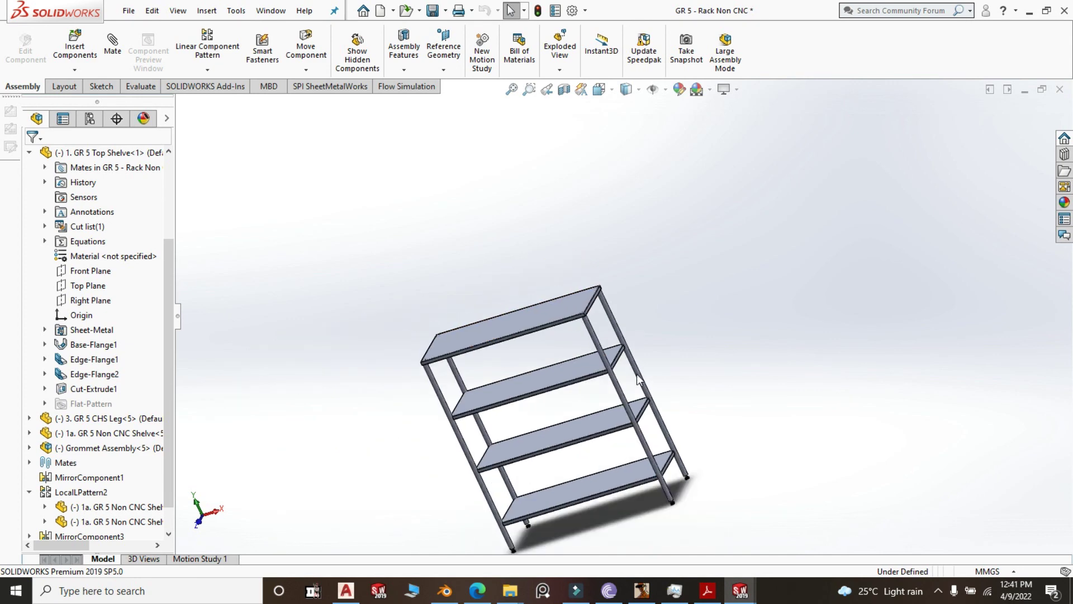
scroll(649, 356, "down", 7)
middle_click_drag(625, 342, 569, 334)
scroll(730, 334, "up", 8)
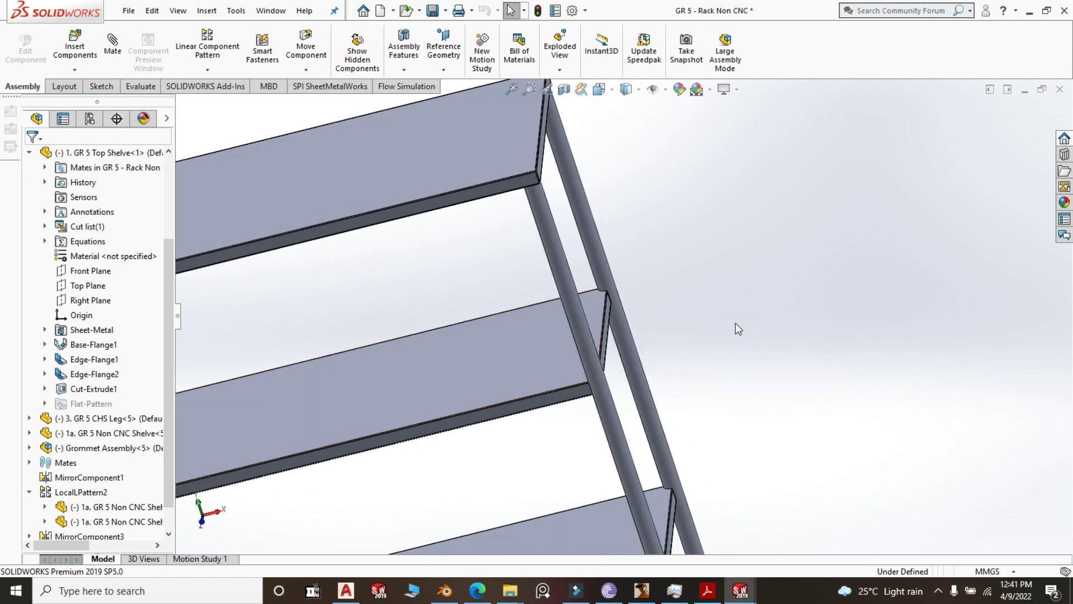
scroll(538, 352, "down", 3)
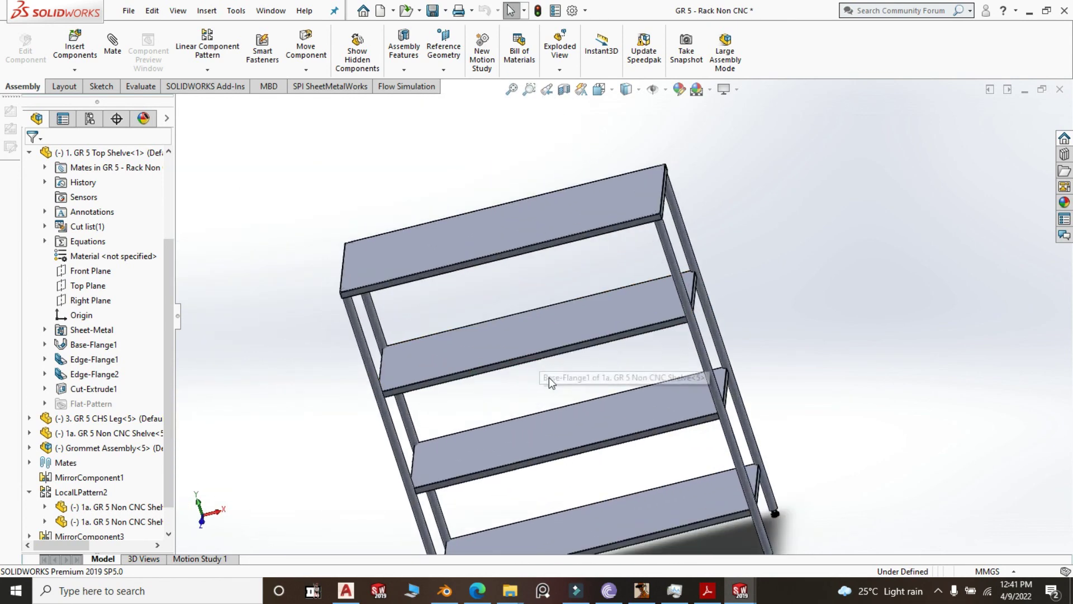
middle_click_drag(549, 377, 609, 364)
middle_click_drag(732, 311, 707, 313)
Inspect a Non CNC Shelve's notched corner from above and below where it fits around the CHS leg.
scroll(724, 267, "down", 4)
scroll(661, 245, "down", 6)
scroll(737, 287, "down", 4)
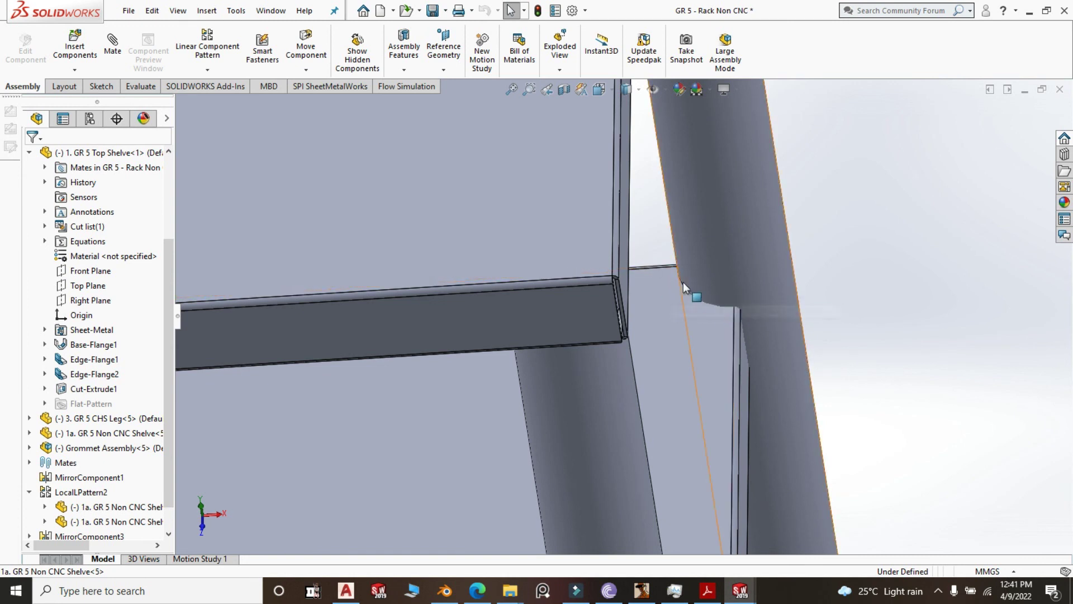
scroll(704, 305, "down", 2)
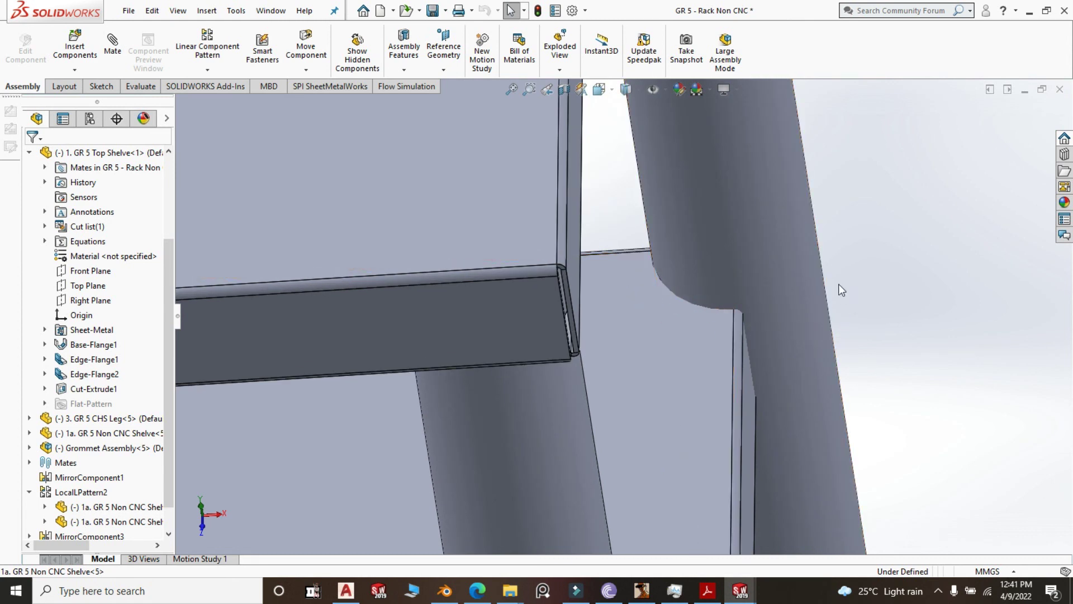
scroll(876, 333, "up", 3)
middle_click_drag(876, 333, 833, 274)
scroll(648, 310, "down", 3)
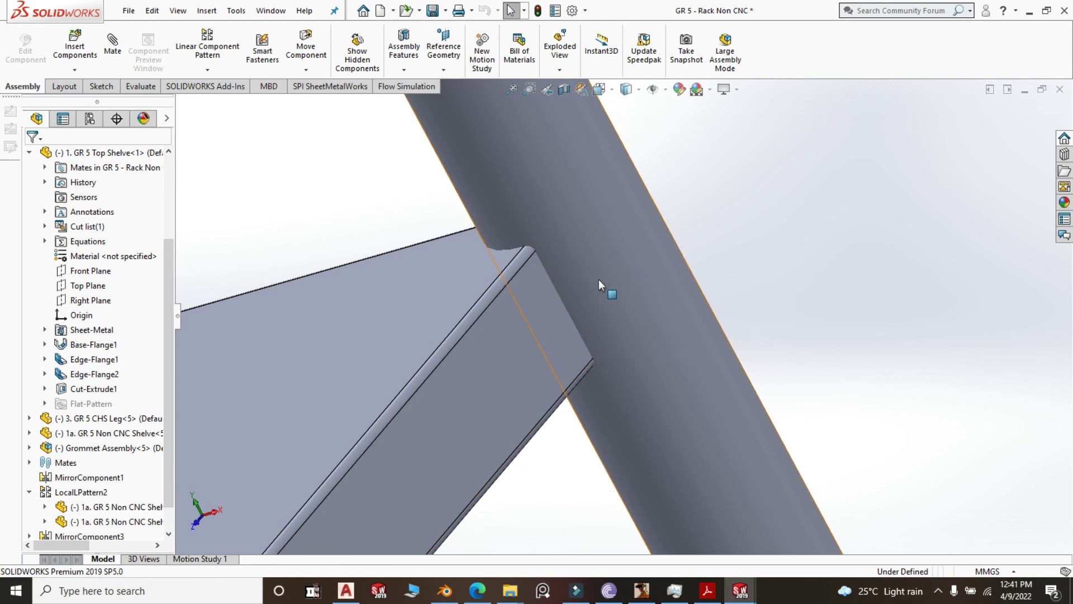
middle_click_drag(758, 338, 755, 208)
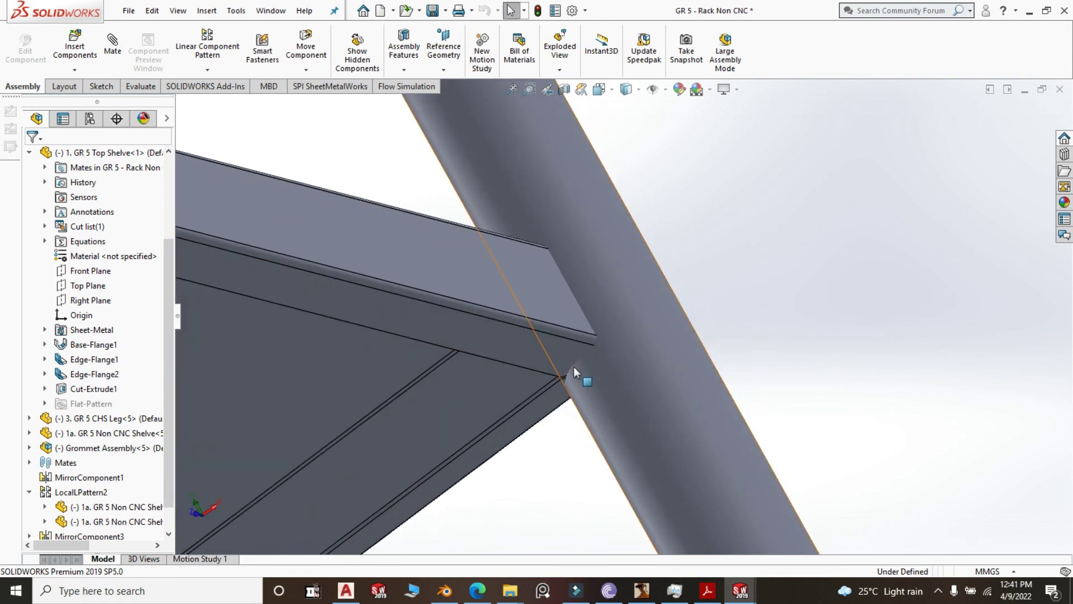
scroll(728, 275, "up", 3)
scroll(618, 336, "down", 3)
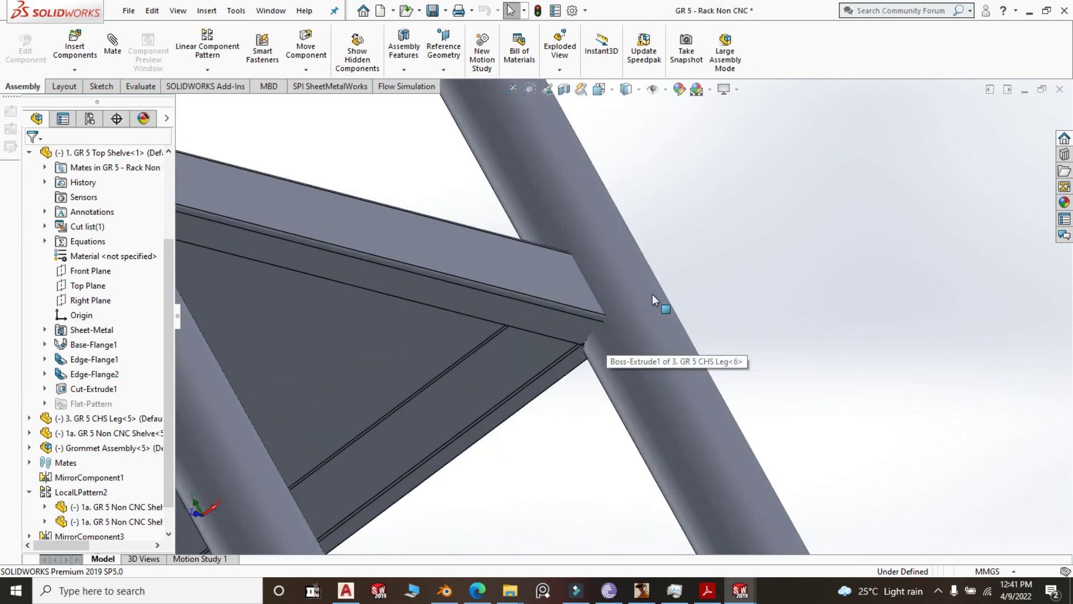
middle_click_drag(596, 310, 542, 338)
scroll(749, 330, "up", 3)
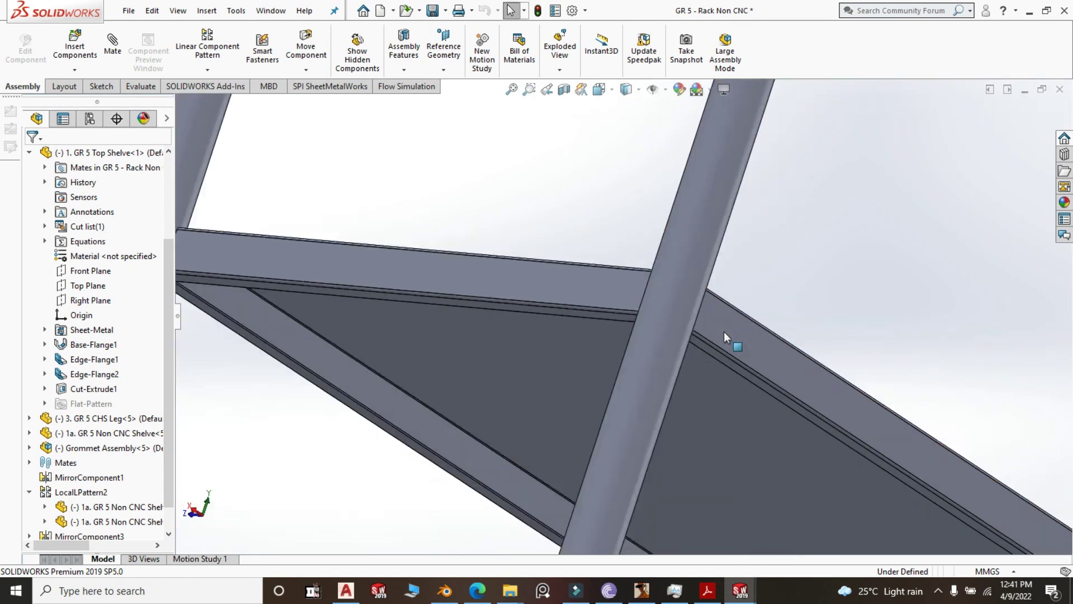
Review the complete Non CNC rack from the front and sides, including all four shelf levels.
scroll(722, 330, "up", 5)
middle_click_drag(733, 338, 658, 353)
scroll(716, 344, "up", 4)
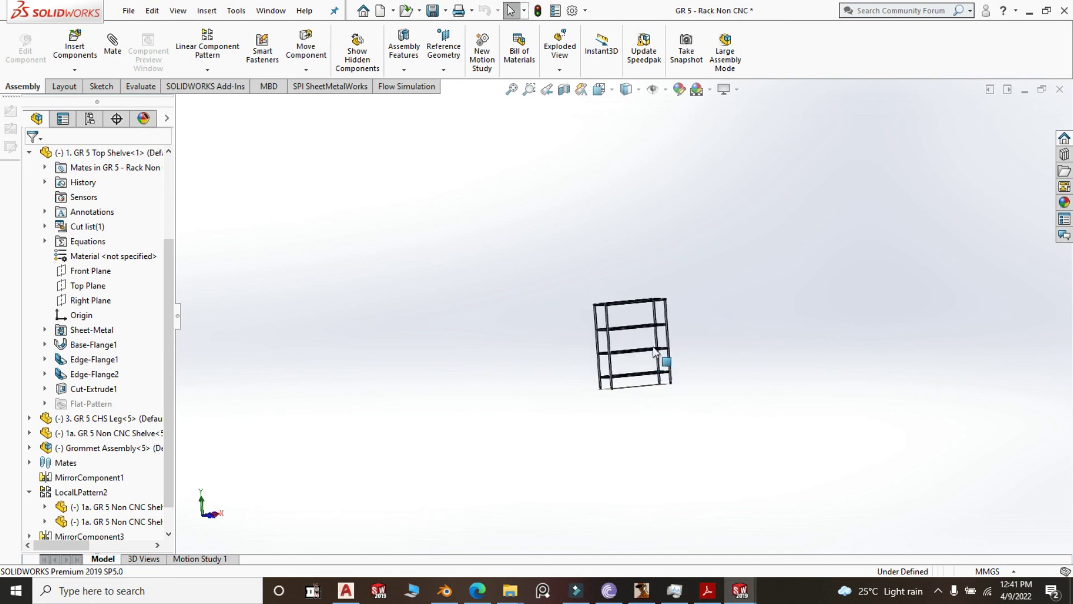
scroll(656, 346, "down", 5)
scroll(696, 268, "down", 5)
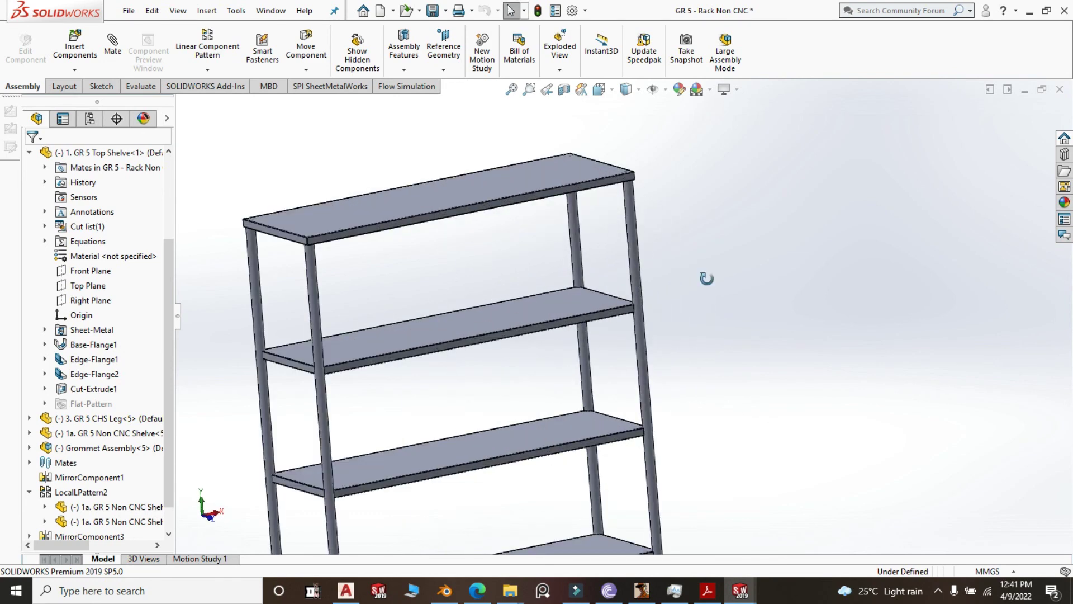
middle_click_drag(707, 278, 726, 281)
middle_click_drag(763, 354, 660, 326)
scroll(691, 316, "up", 4)
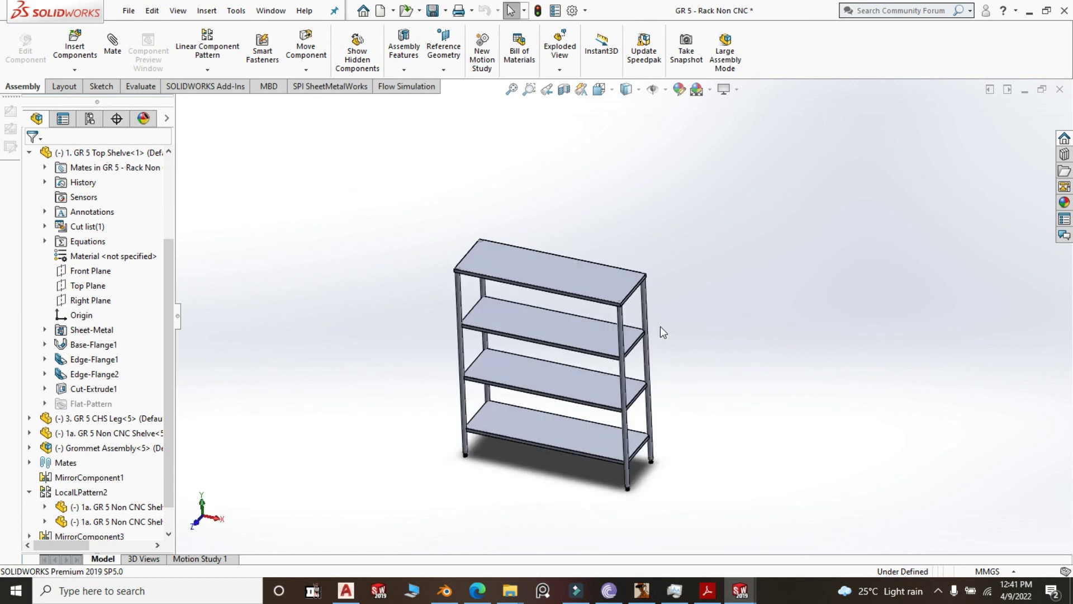
scroll(660, 327, "down", 3)
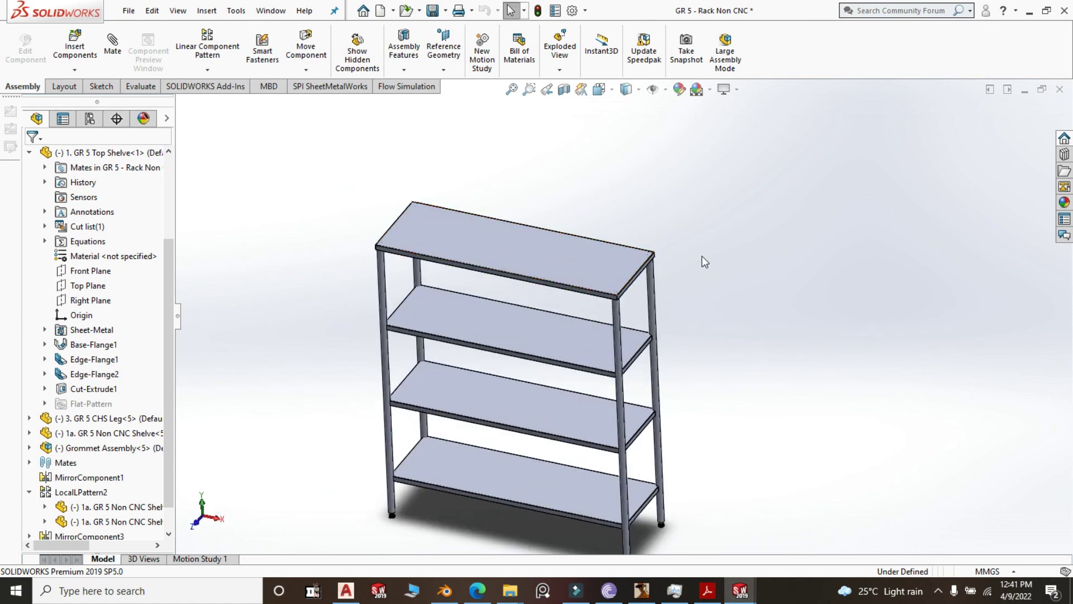
Save the GR 5 - Rack Non CNC assembly and close it.
scroll(613, 312, "down", 2)
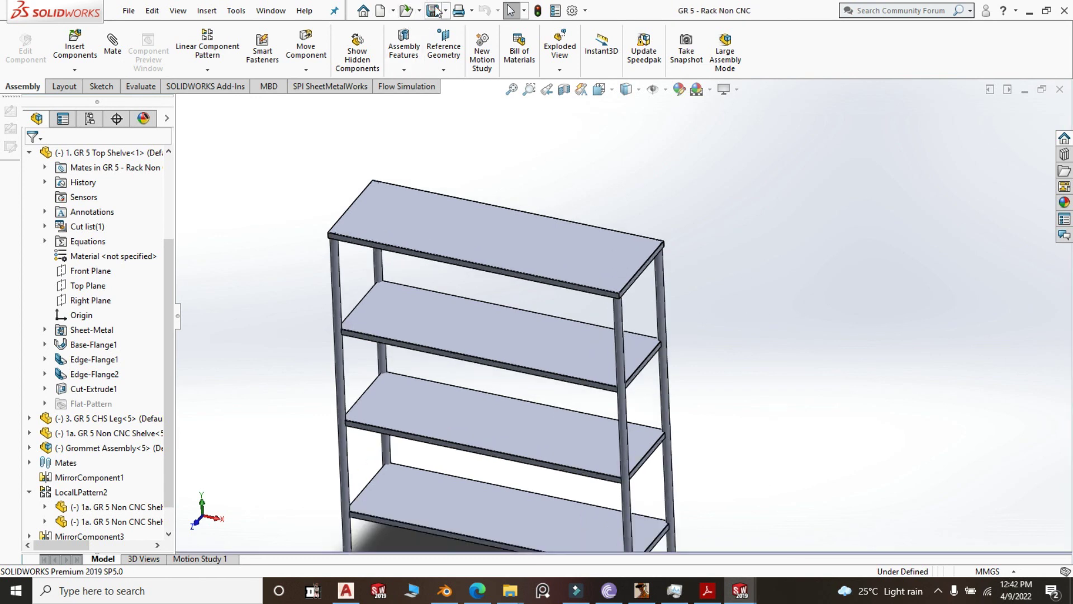
scroll(743, 323, "up", 3)
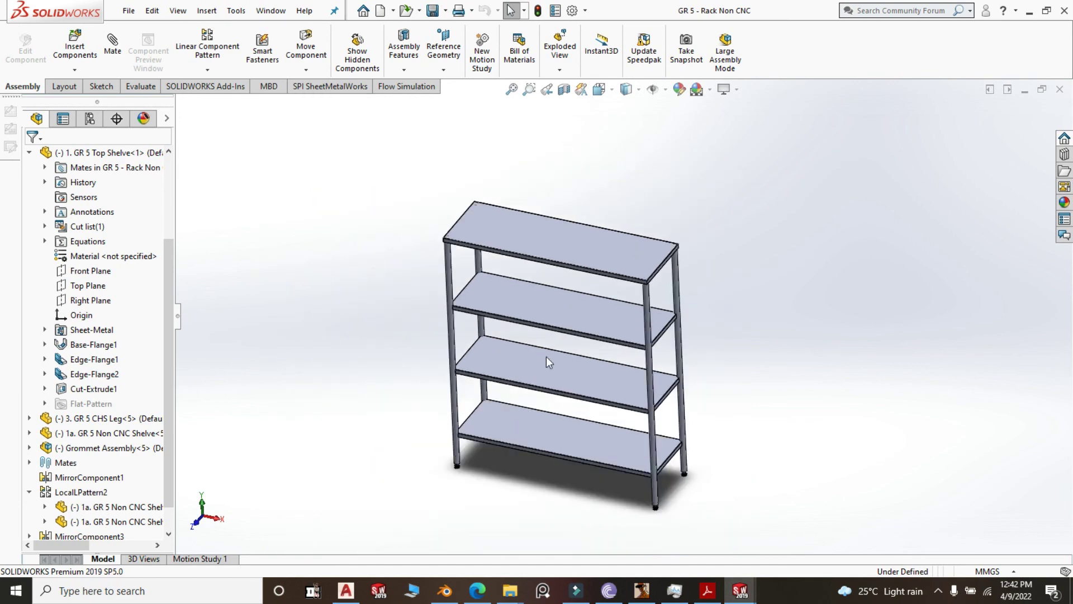
scroll(675, 475, "down", 3)
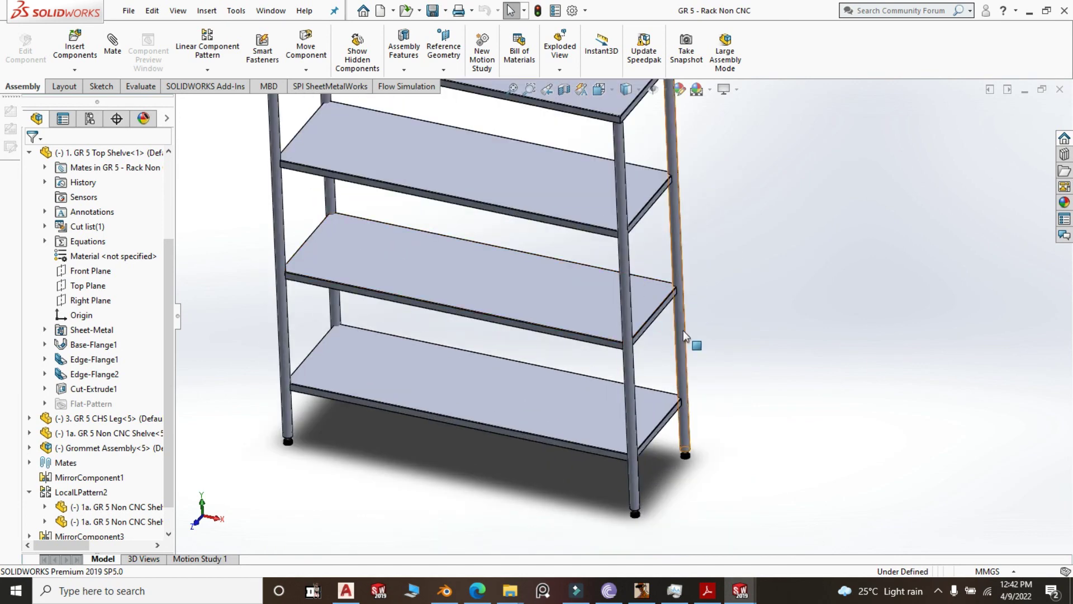
scroll(695, 332, "up", 5)
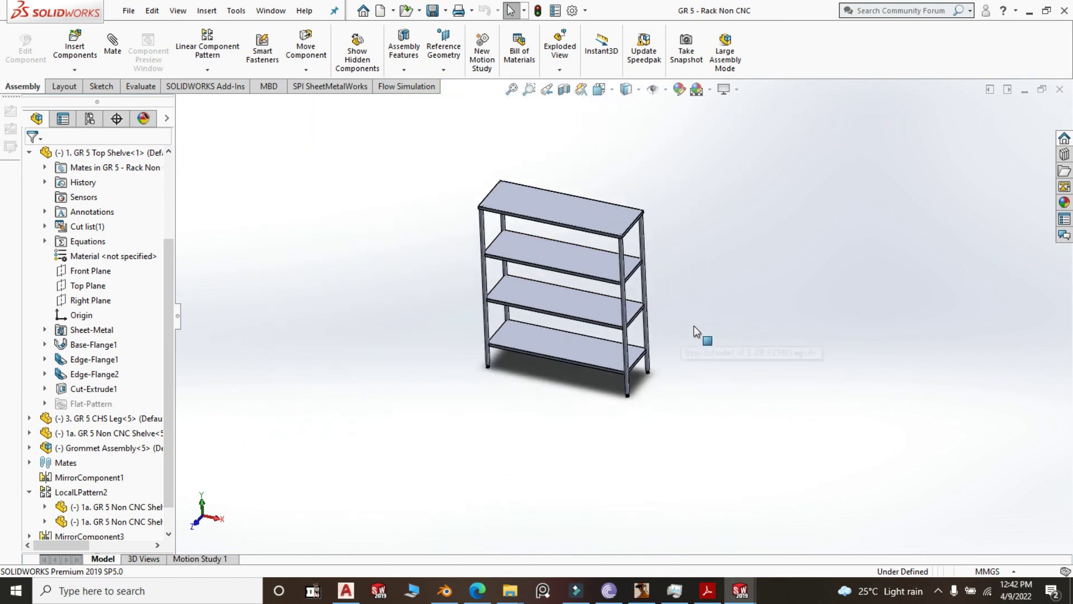
left_click(1062, 88)
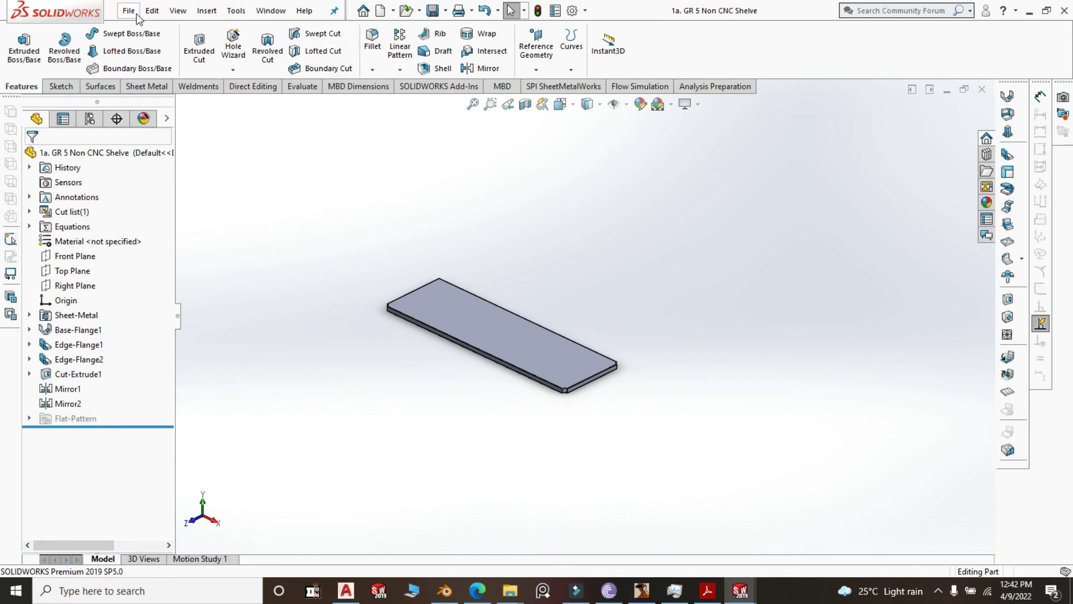
Open the GR 5 - Rack assembly from the GR 5 project folder.
left_click(129, 11)
left_click(151, 51)
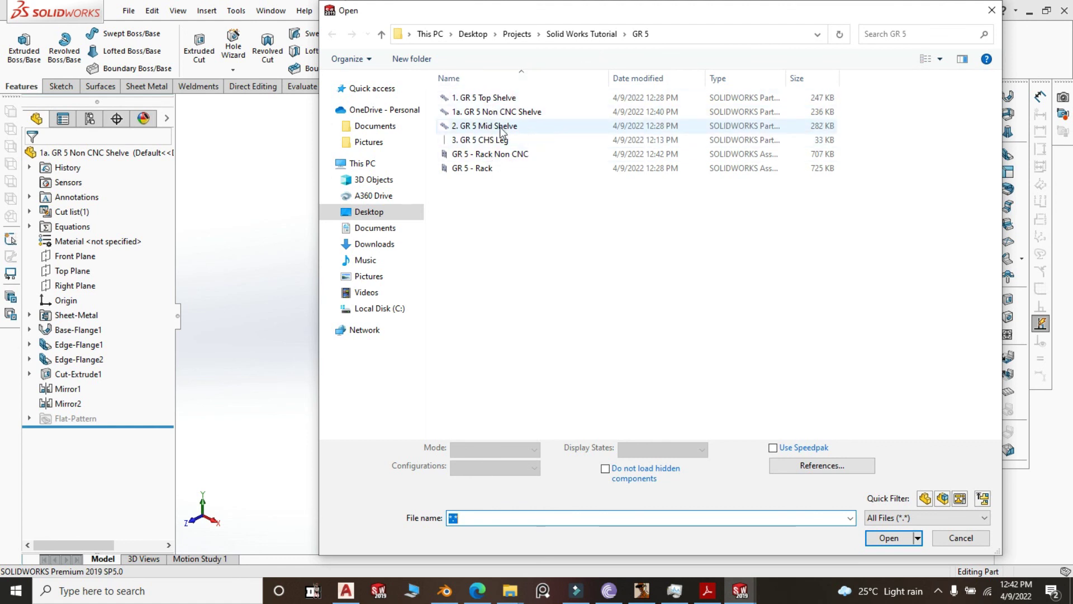
left_click(495, 167)
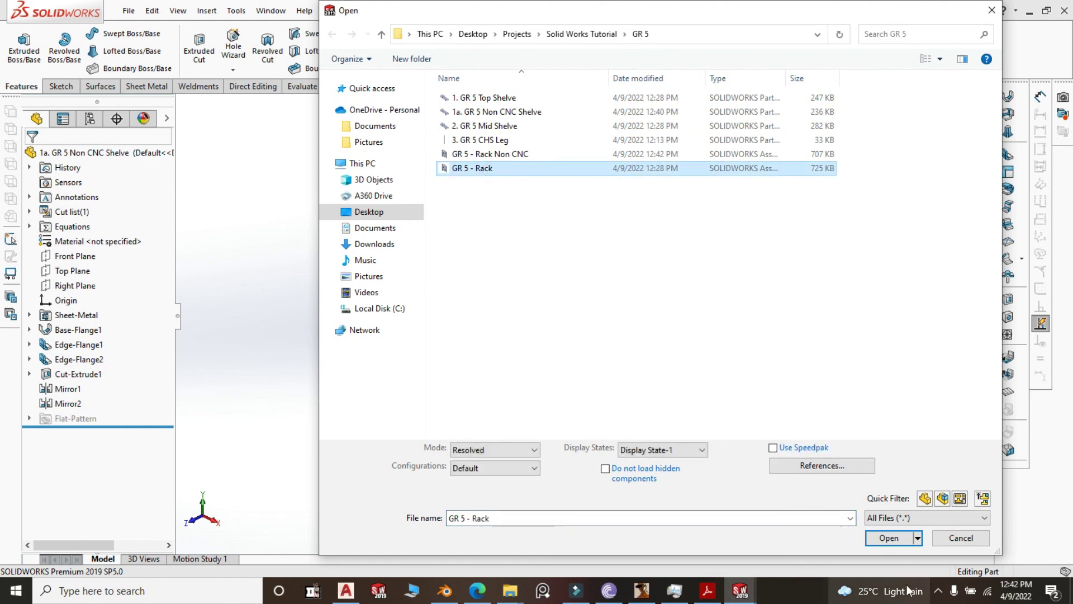
left_click(893, 538)
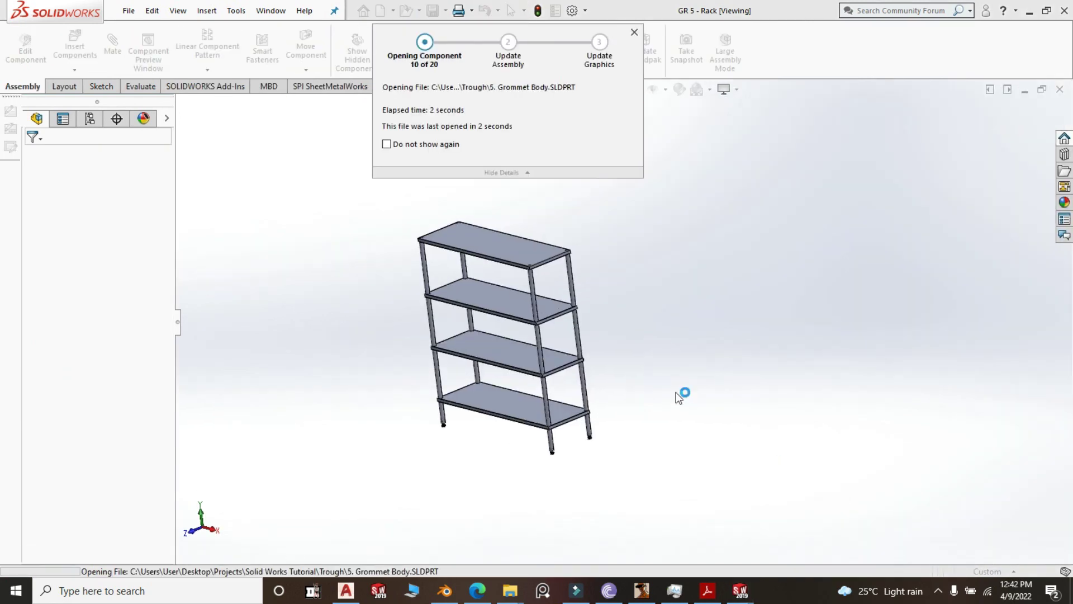
left_click(542, 306)
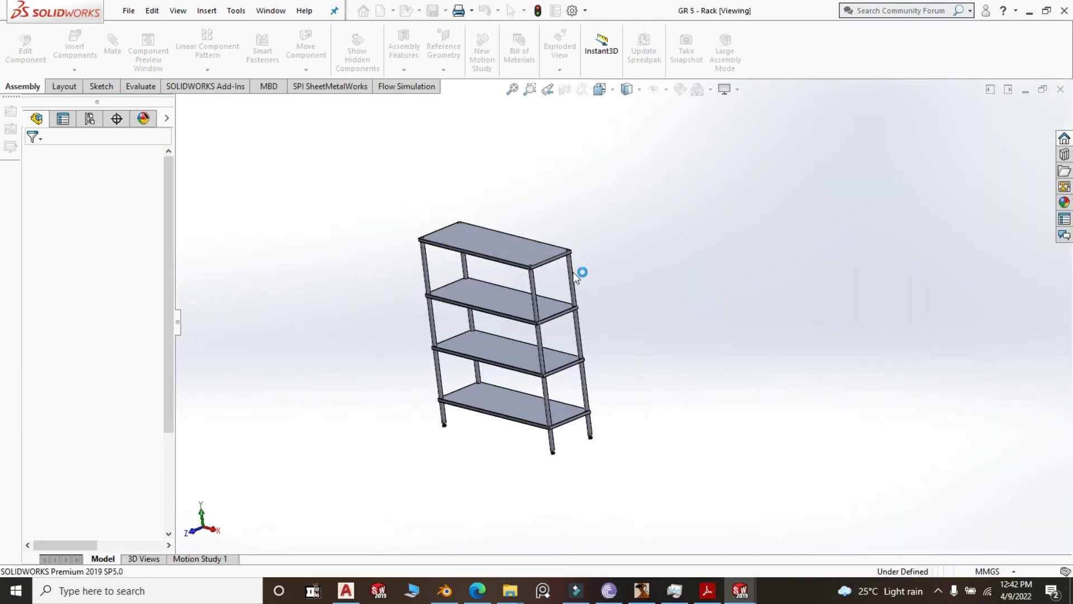
Examine the corners of the Top Shelve and the Mid Shelve below it where the CHS legs meet them.
scroll(573, 272, "down", 5)
scroll(615, 268, "down", 4)
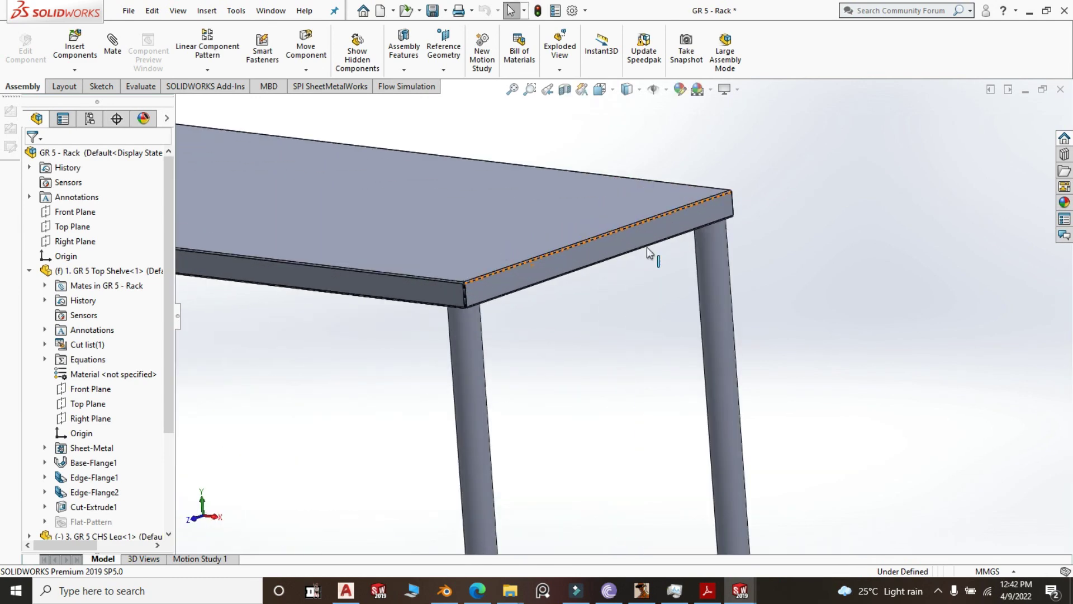
scroll(479, 290, "down", 4)
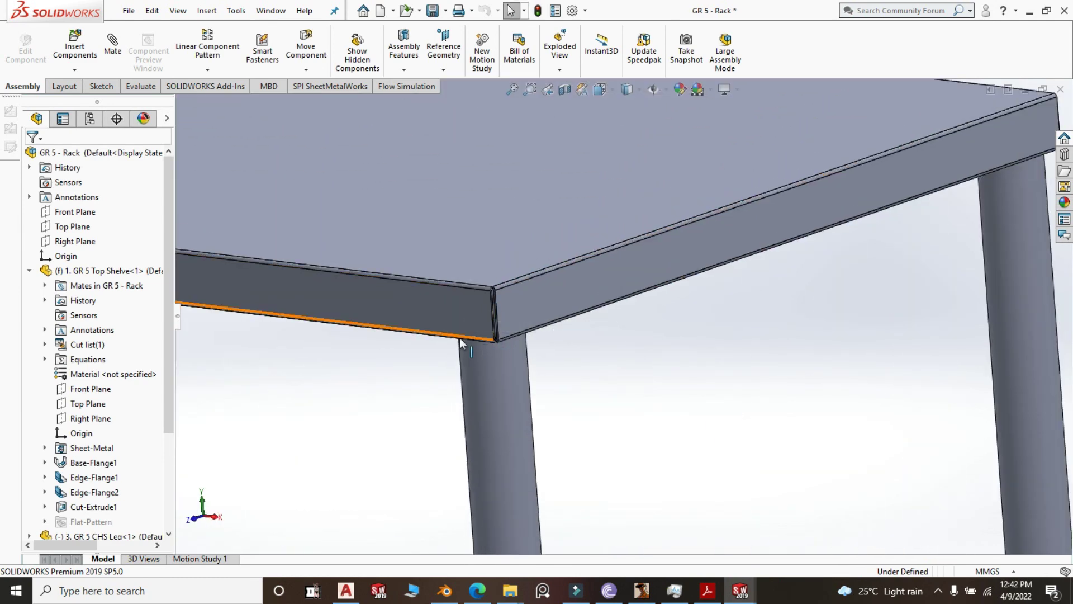
scroll(547, 328, "down", 2)
scroll(598, 330, "up", 6)
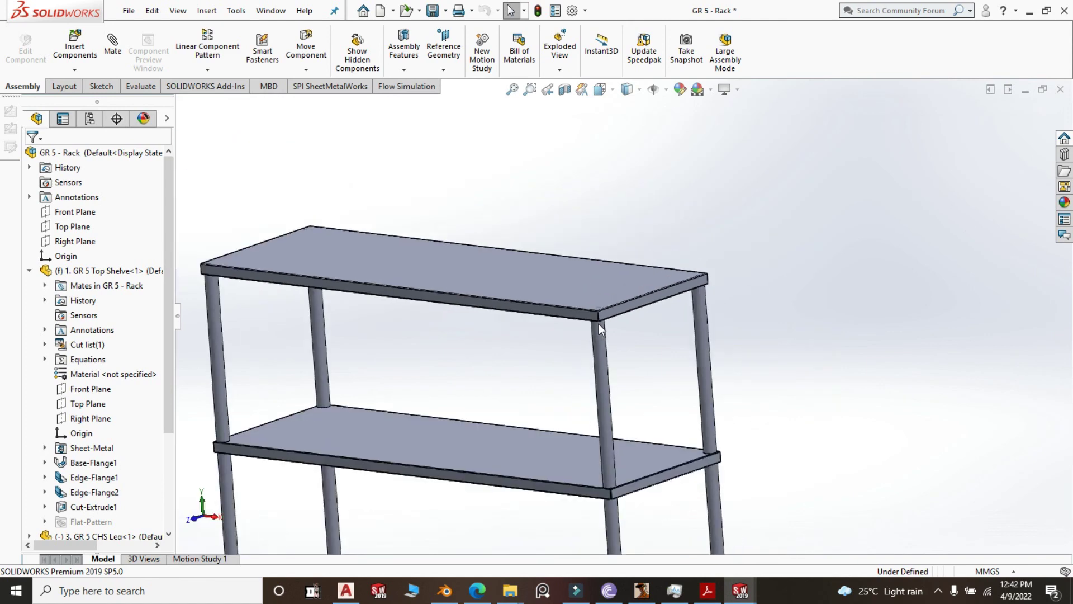
middle_click_drag(663, 334, 668, 463)
scroll(643, 503, "down", 5)
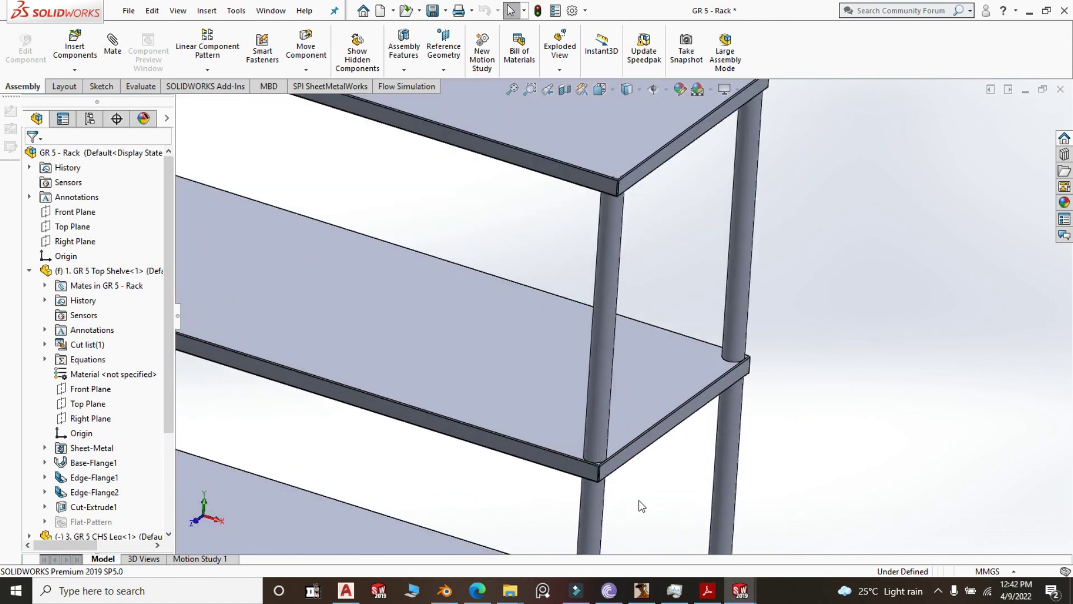
scroll(634, 425, "down", 4)
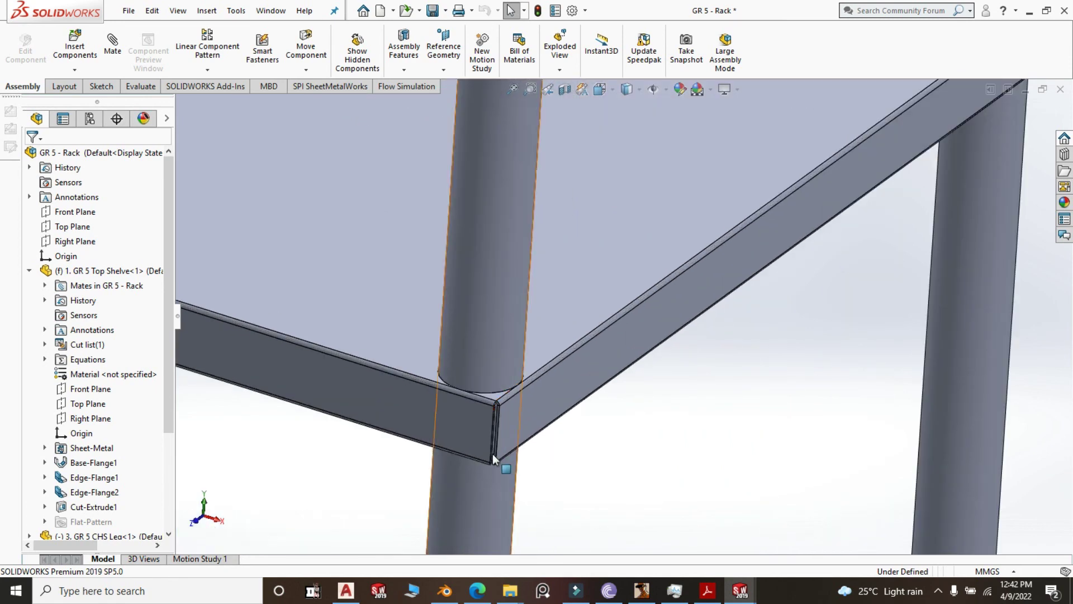
scroll(474, 434, "up", 3)
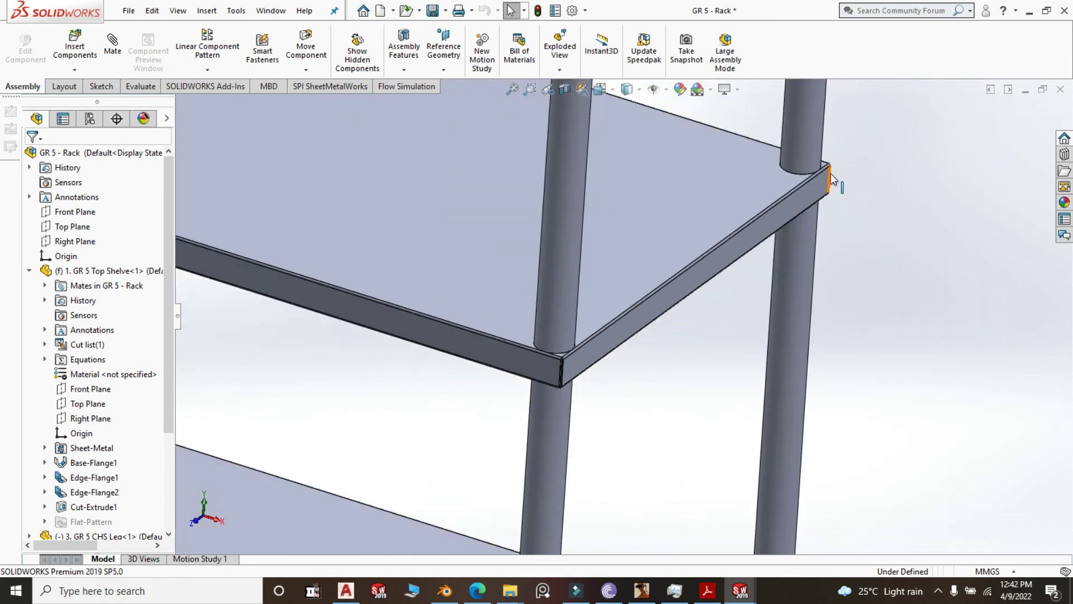
Inspect the Mid Shelve's corner from underneath and side-on where the CHS leg passes through it.
middle_click_drag(750, 300, 681, 195)
scroll(567, 357, "down", 2)
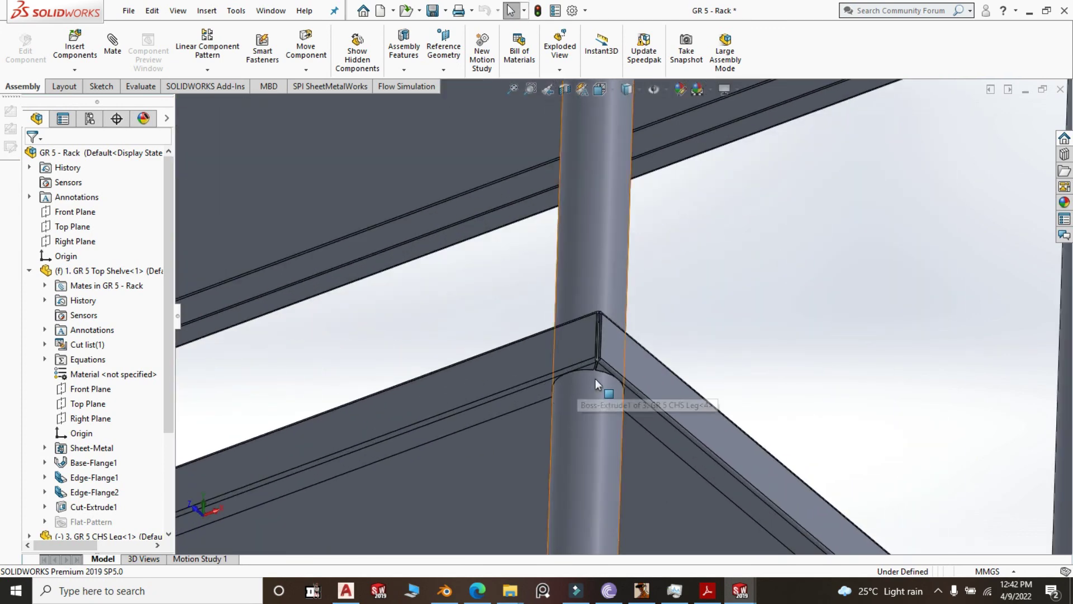
scroll(614, 403, "up", 3)
middle_click_drag(613, 403, 643, 391)
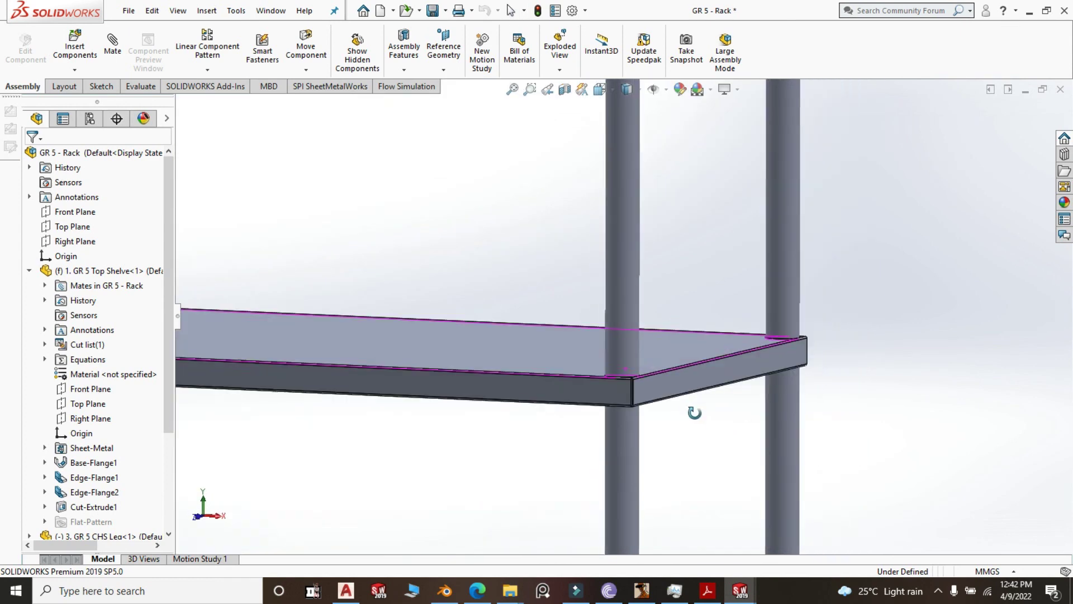
scroll(654, 410, "down", 3)
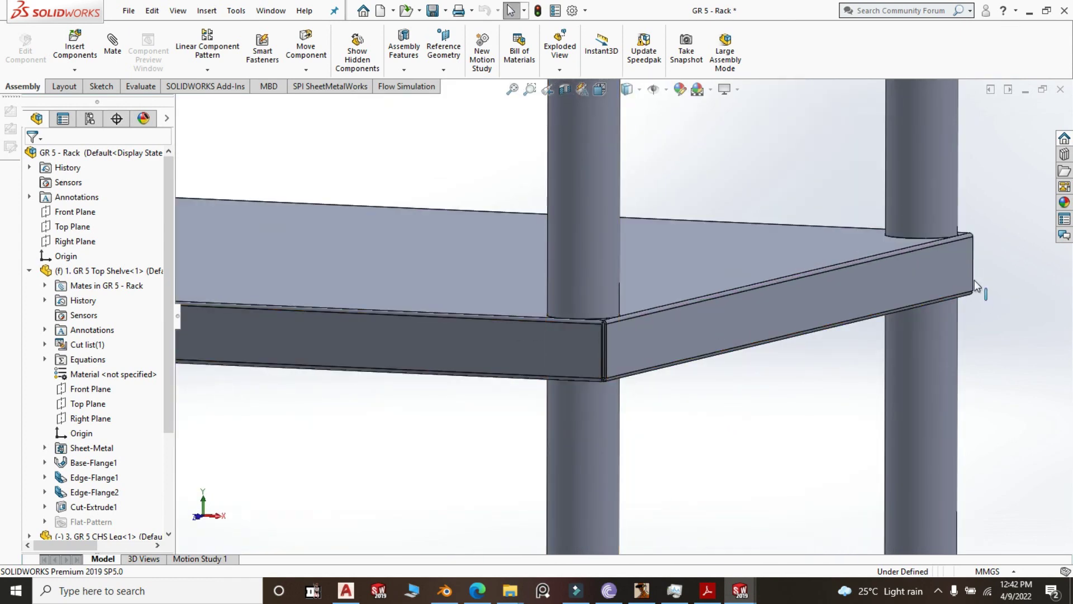
scroll(614, 336, "down", 2)
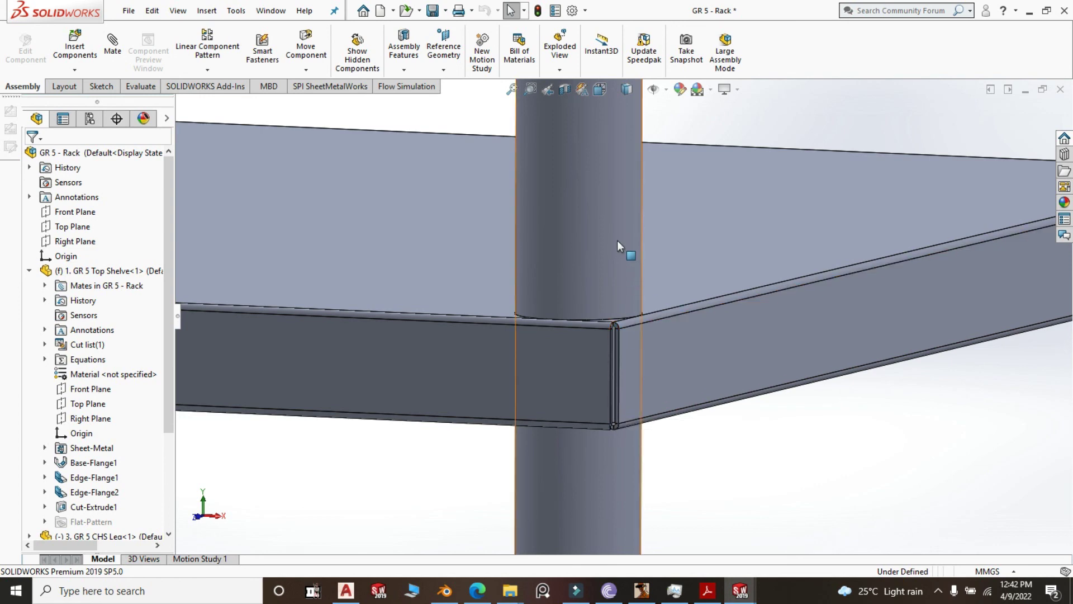
mouse_move(619, 247)
middle_mouse_down()
mouse_move(617, 274)
mouse_move(609, 241)
middle_mouse_up()
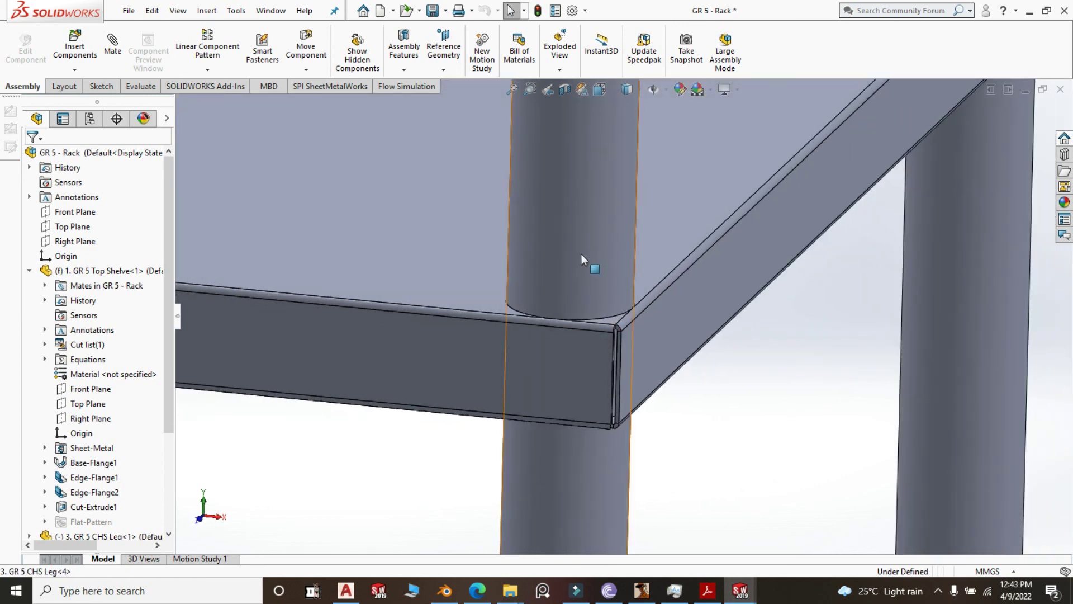
Examine the whole GR 5 - Rack assembly, checking how all four shelves sit on the CHS legs.
scroll(555, 221, "up", 3)
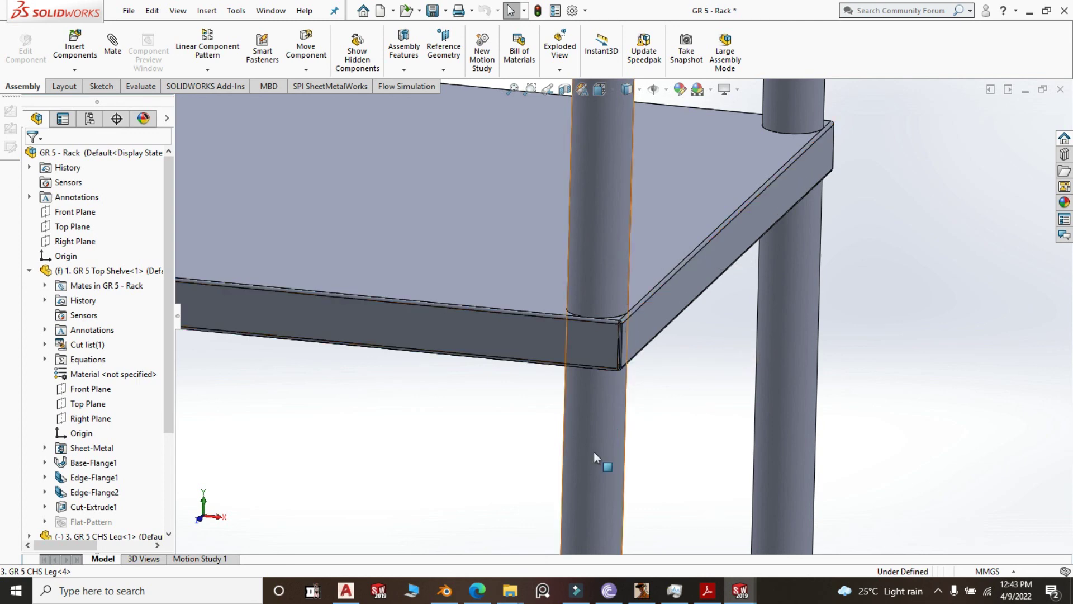
scroll(621, 402, "up", 10)
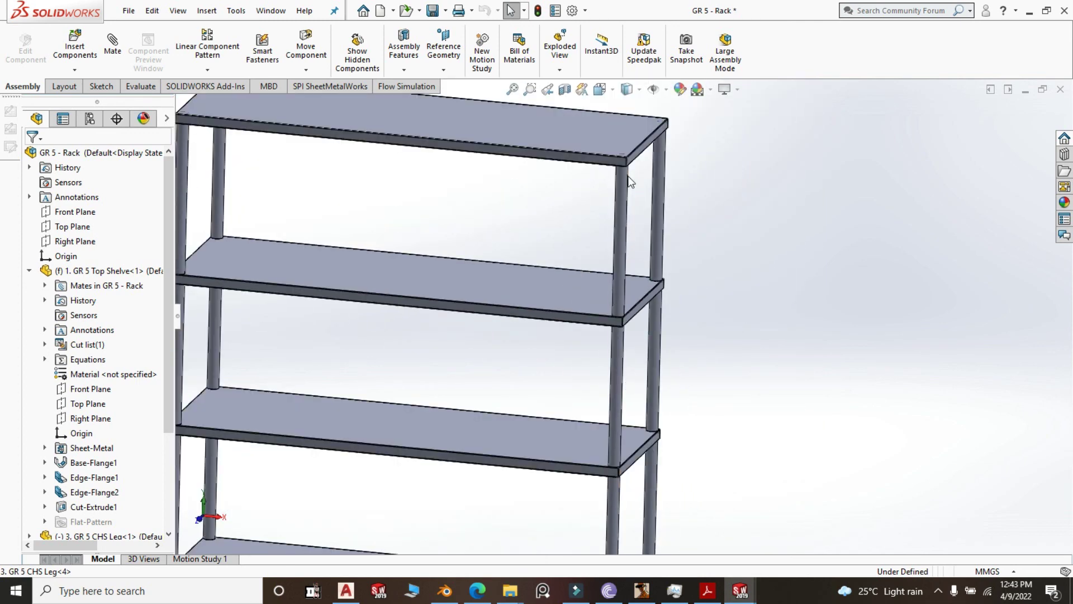
scroll(614, 269, "up", 5)
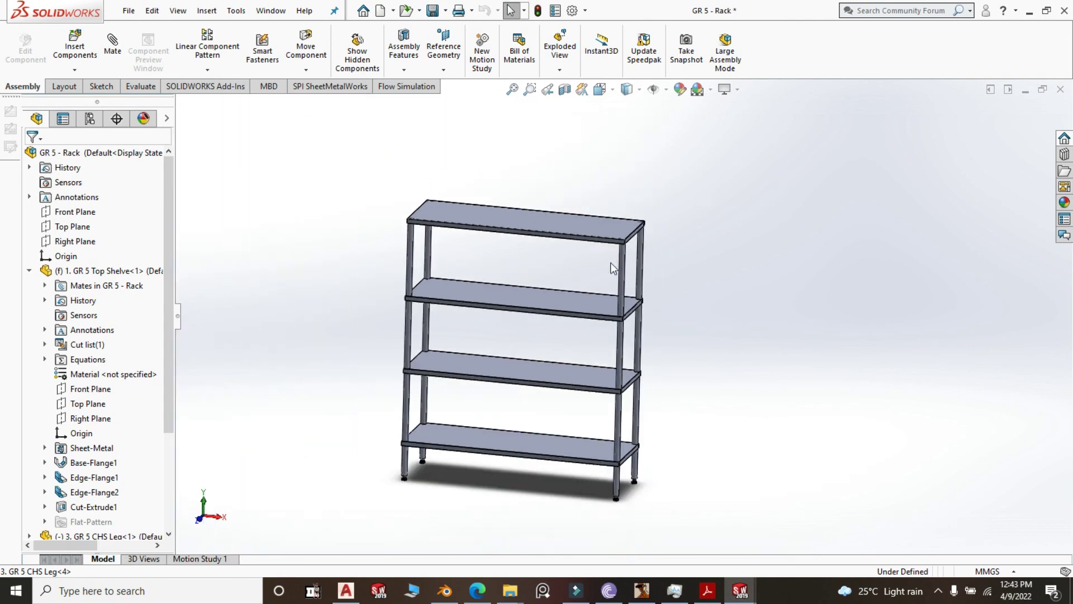
scroll(724, 360, "up", 1)
middle_click_drag(724, 360, 747, 336)
scroll(573, 324, "down", 3)
mouse_move(685, 313)
middle_mouse_down()
mouse_move(663, 327)
mouse_move(699, 321)
middle_mouse_up()
scroll(768, 316, "down", 2)
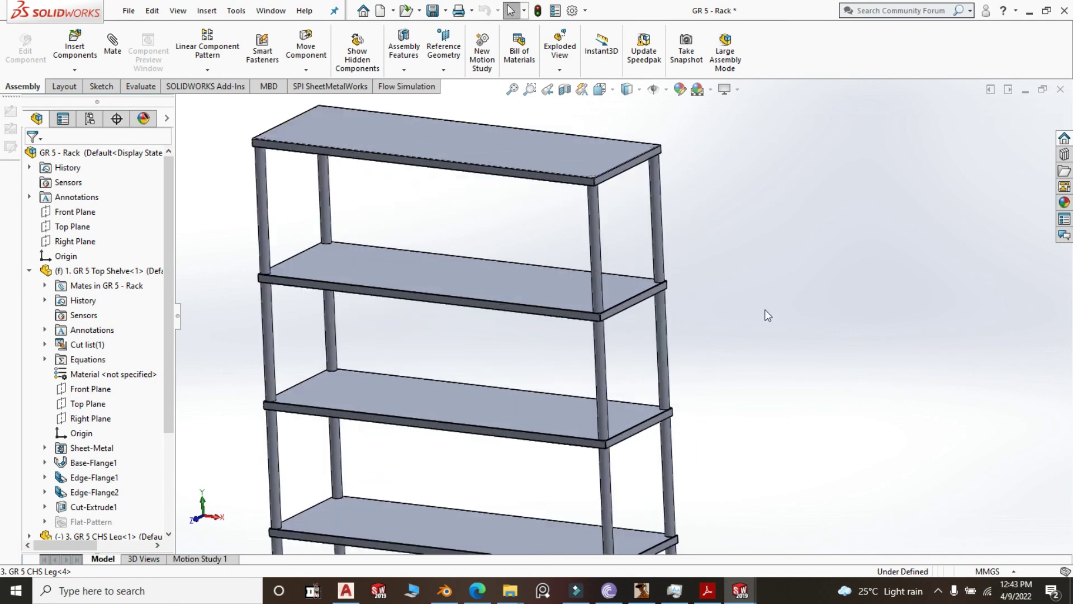
mouse_move(766, 311)
middle_mouse_down()
mouse_move(766, 326)
mouse_move(747, 315)
middle_mouse_up()
Save the GR 5 - Rack assembly with the complete rack in view.
scroll(746, 312, "up", 3)
scroll(749, 317, "up", 3)
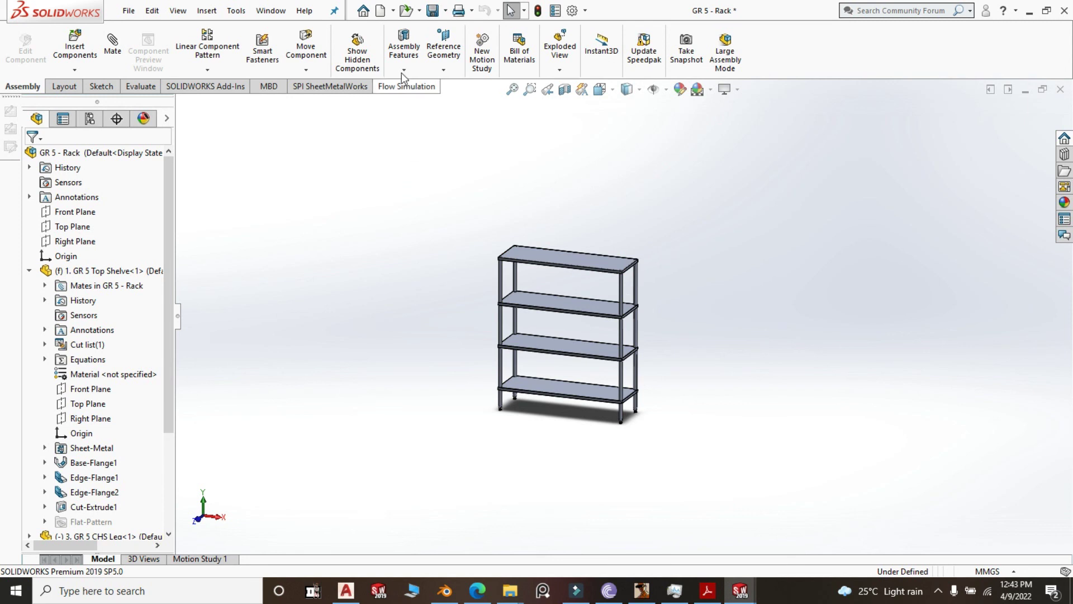
left_click(432, 11)
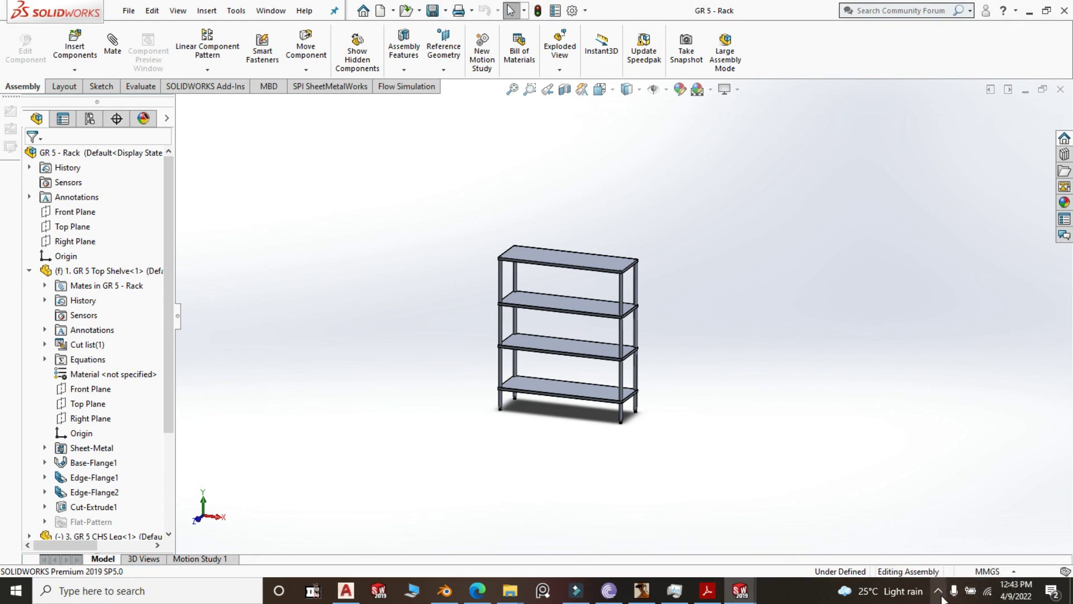
left_click(939, 592)
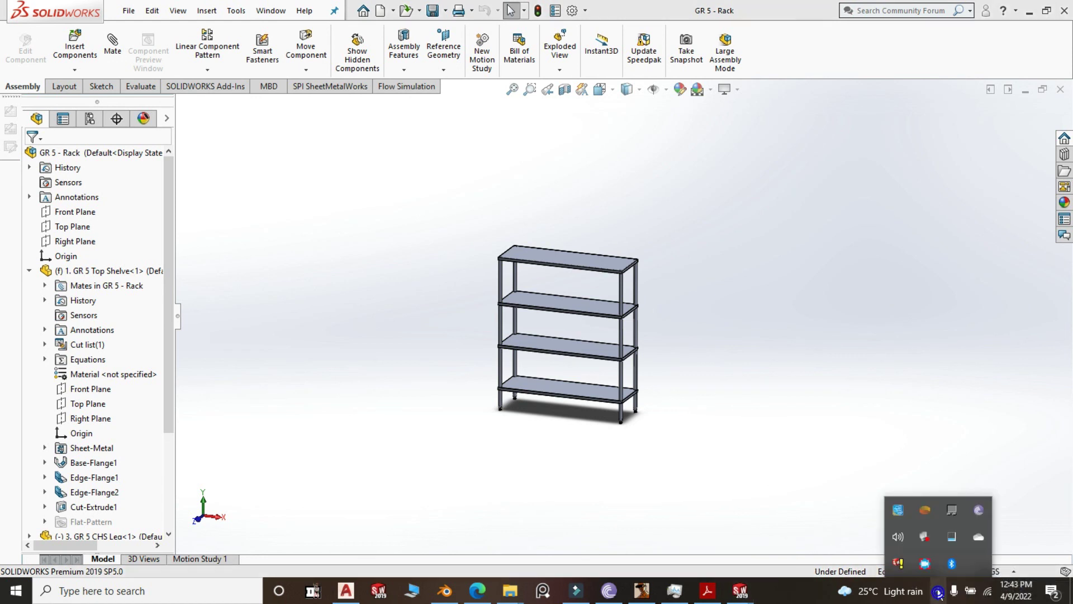